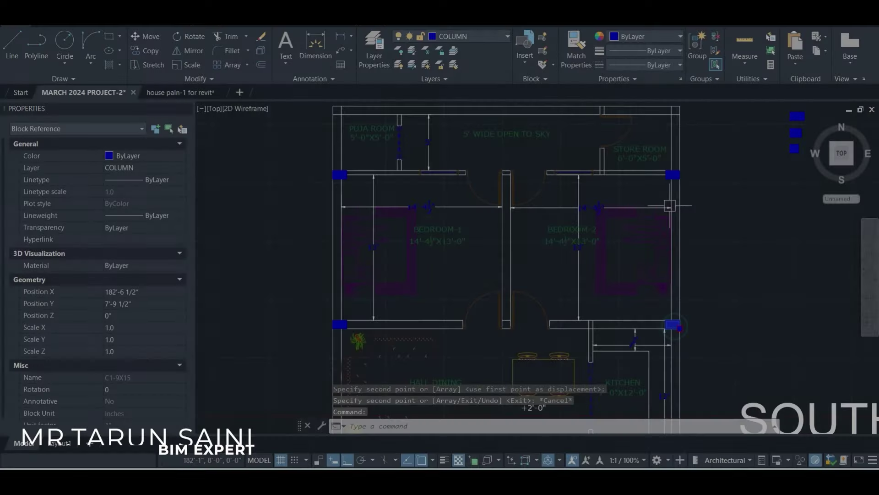
- Start COPY on the selected column block and pan across the bedrooms, hall and toilets
text(co)
key(Return)
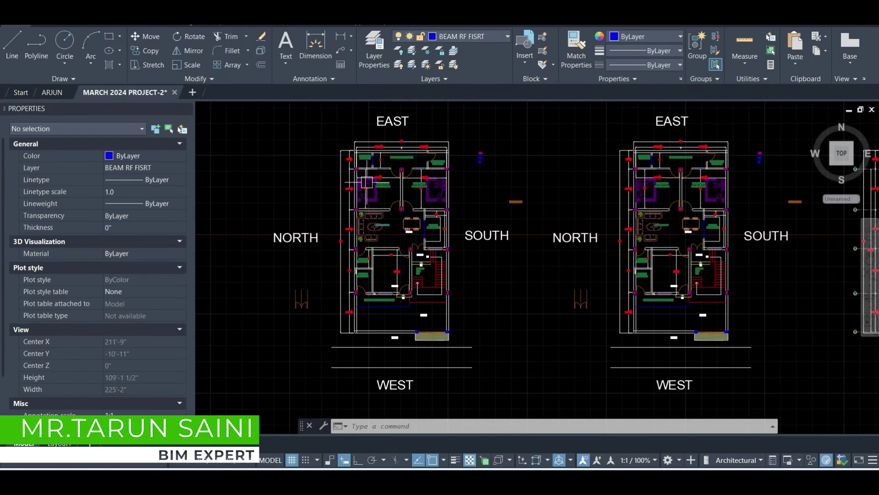
scroll(366, 182, up, 2)
scroll(456, 133, up, 2)
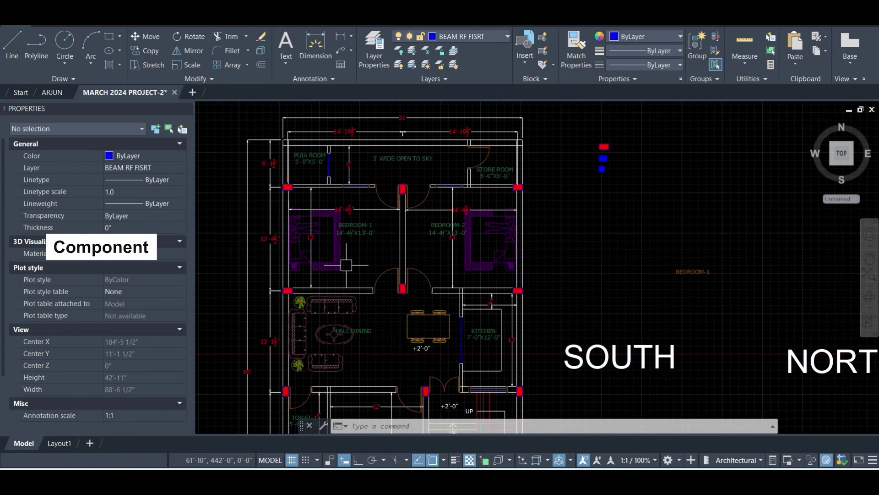
middle_drag(346, 265, 378, 185)
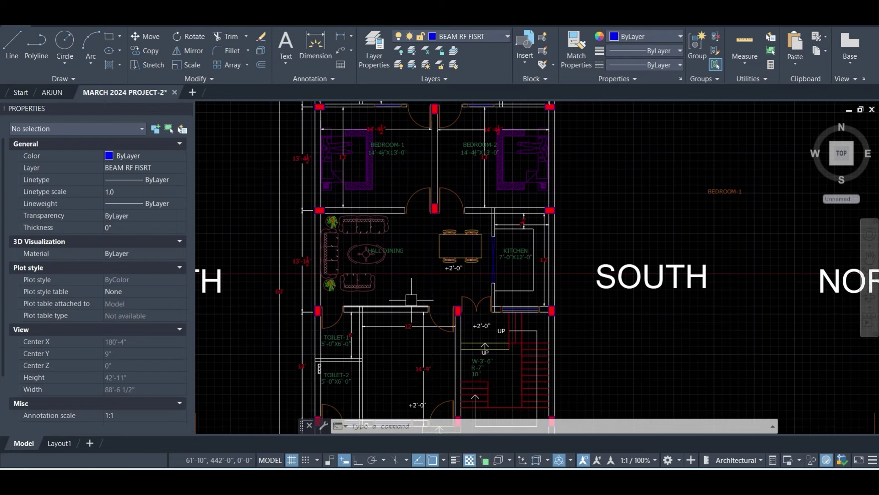
middle_drag(412, 300, 429, 228)
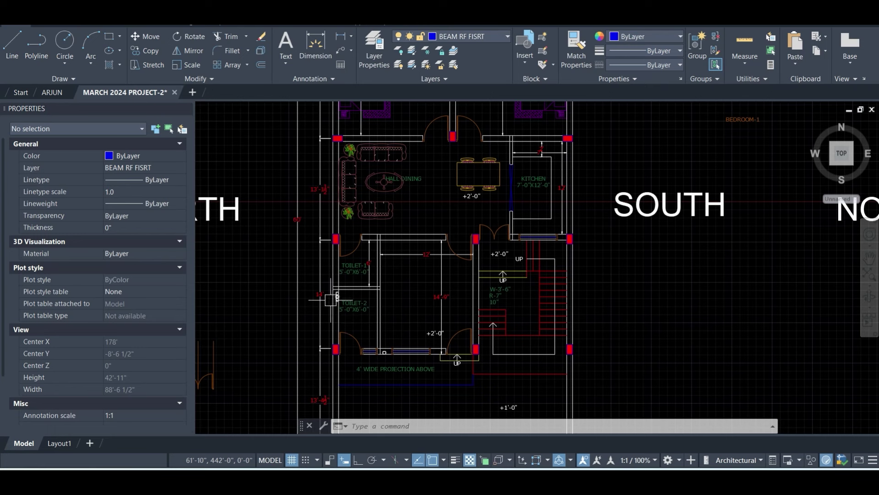
scroll(330, 300, up, 5)
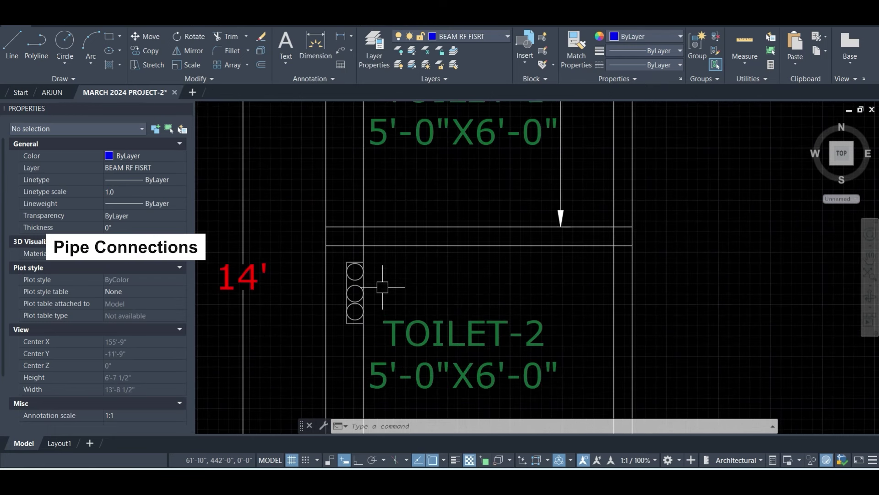
scroll(382, 275, down, 6)
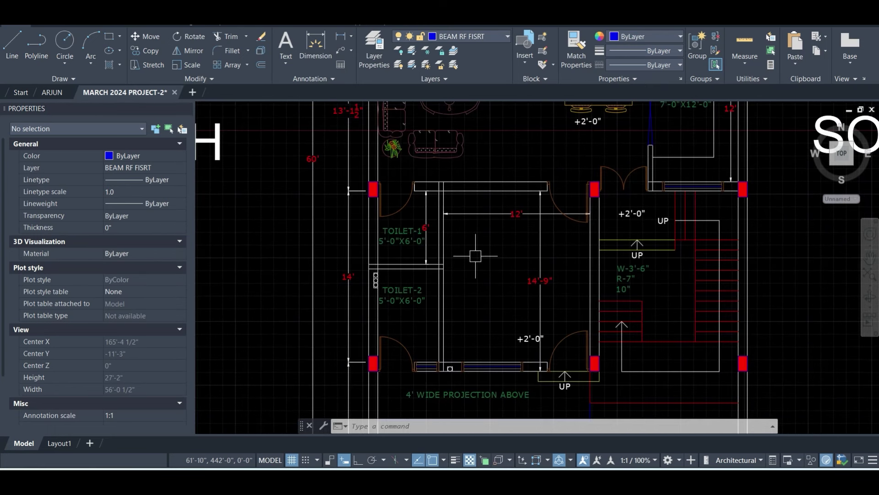
middle_drag(497, 252, 416, 226)
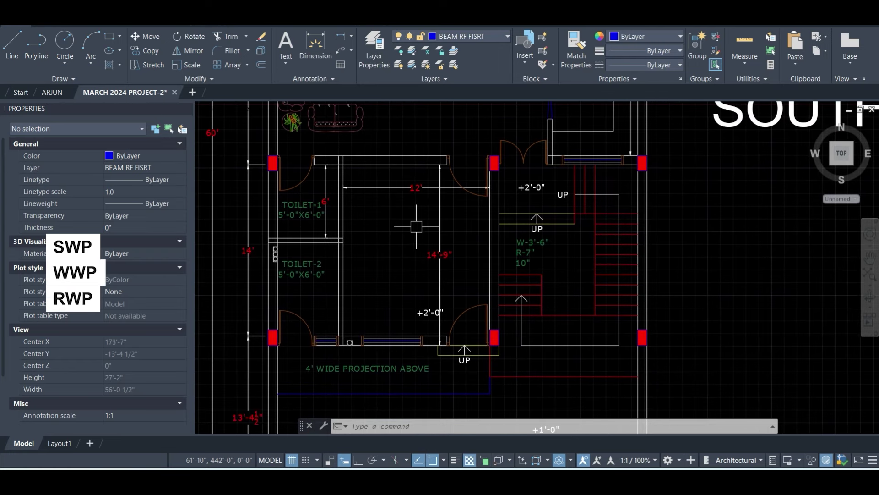
scroll(430, 248, down, 2)
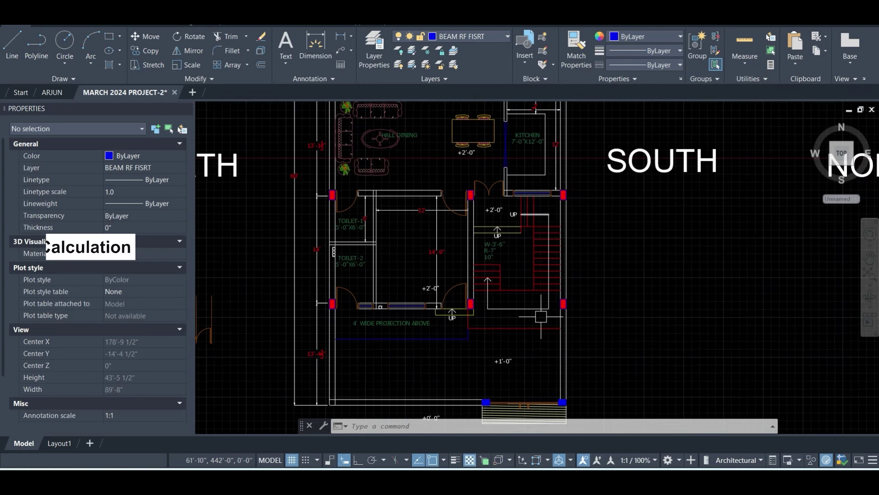
scroll(481, 300, up, 4)
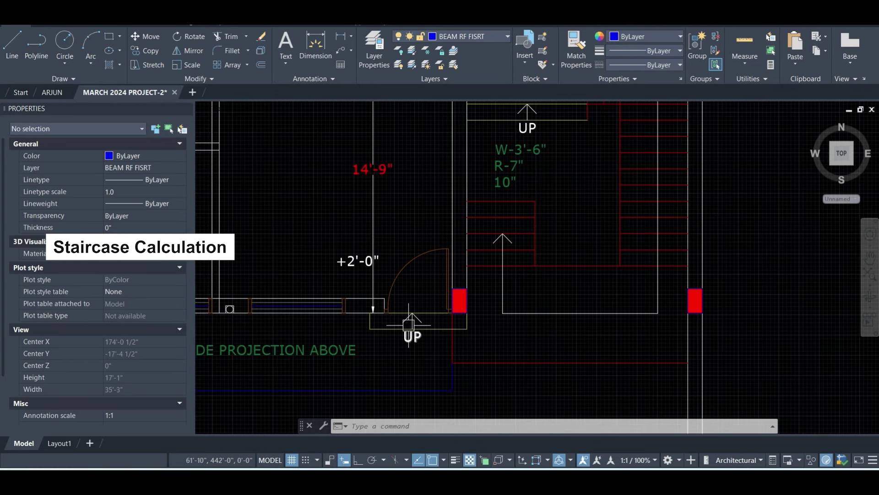
scroll(473, 208, down, 2)
- Pan the plan to the entrance level mark, staircase width notes and kitchen
middle_drag(531, 256, 517, 114)
scroll(398, 307, up, 2)
scroll(398, 307, up, 2)
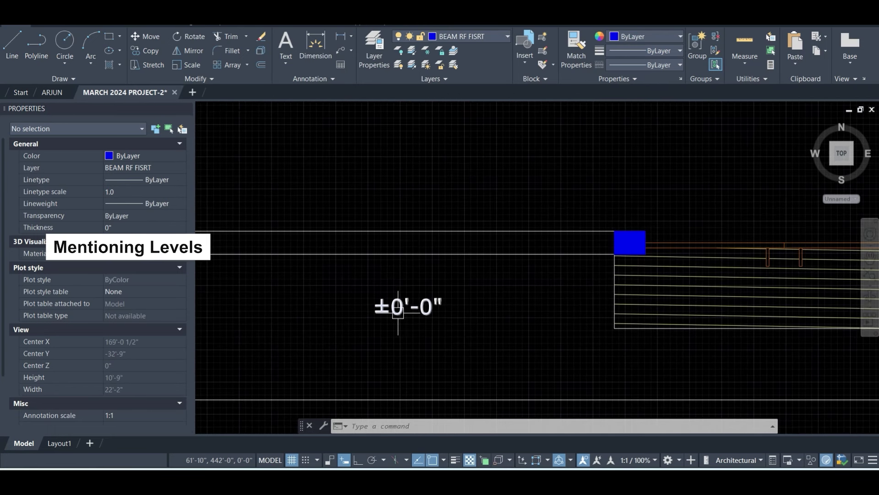
scroll(436, 313, down, 2)
scroll(436, 312, down, 2)
middle_drag(565, 251, 516, 269)
middle_drag(521, 218, 527, 343)
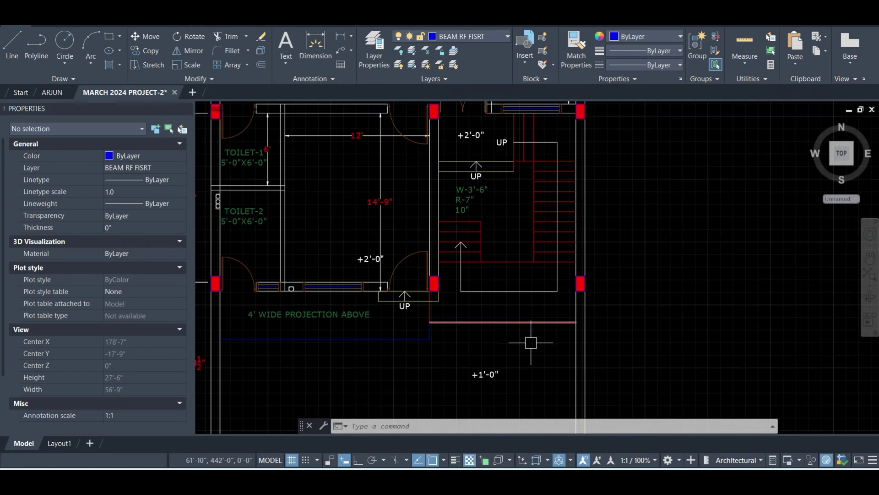
middle_drag(507, 249, 518, 276)
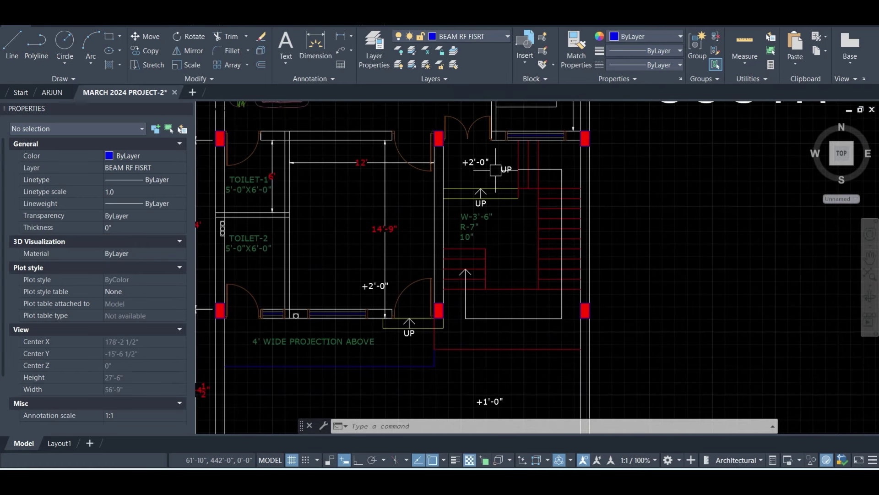
middle_drag(495, 170, 490, 211)
scroll(488, 220, down, 3)
scroll(486, 233, up, 5)
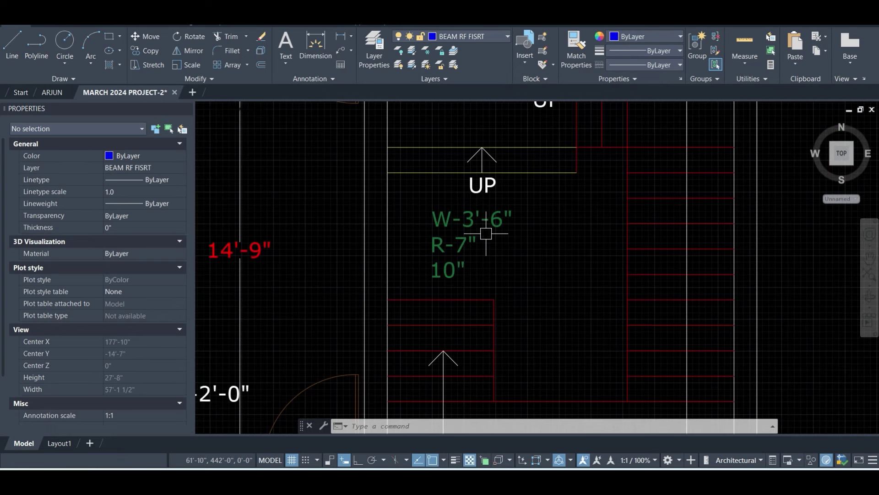
scroll(486, 233, down, 5)
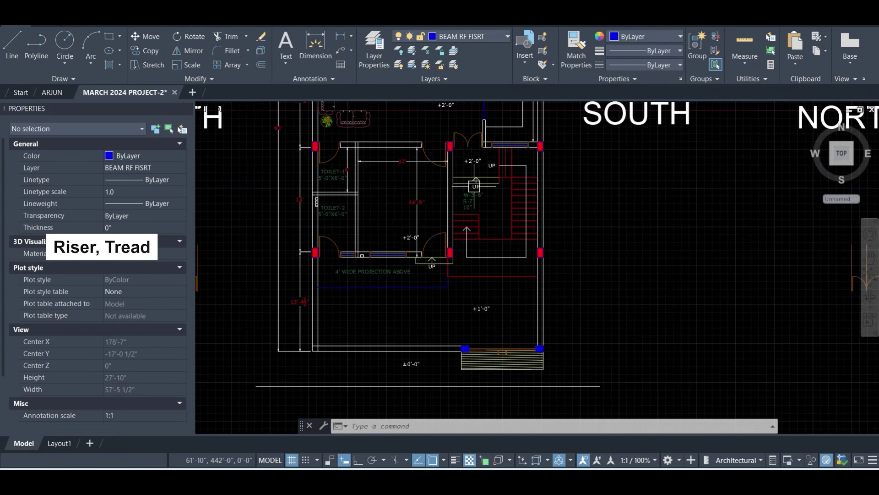
middle_drag(488, 113, 502, 239)
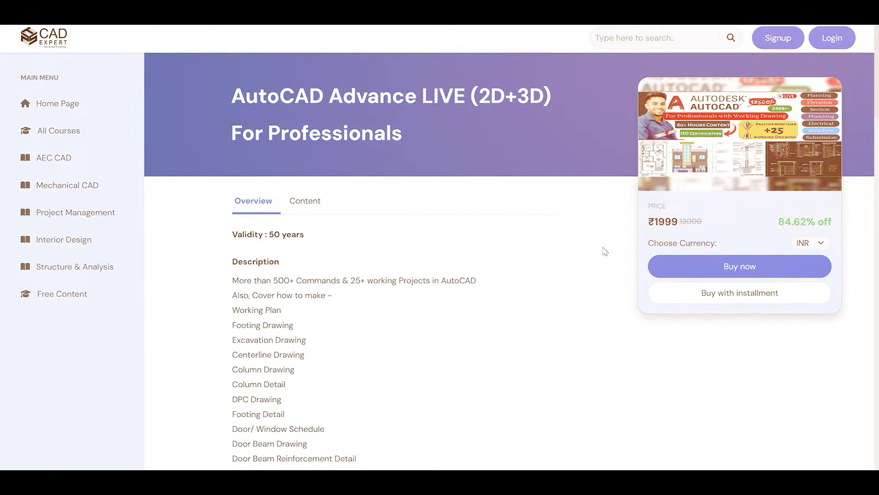
- Scroll through the AutoCAD Advance course Overview page on the CAD Expert site
scroll(606, 251, down, 2)
scroll(606, 251, down, 2)
scroll(605, 251, down, 2)
scroll(605, 251, down, 2)
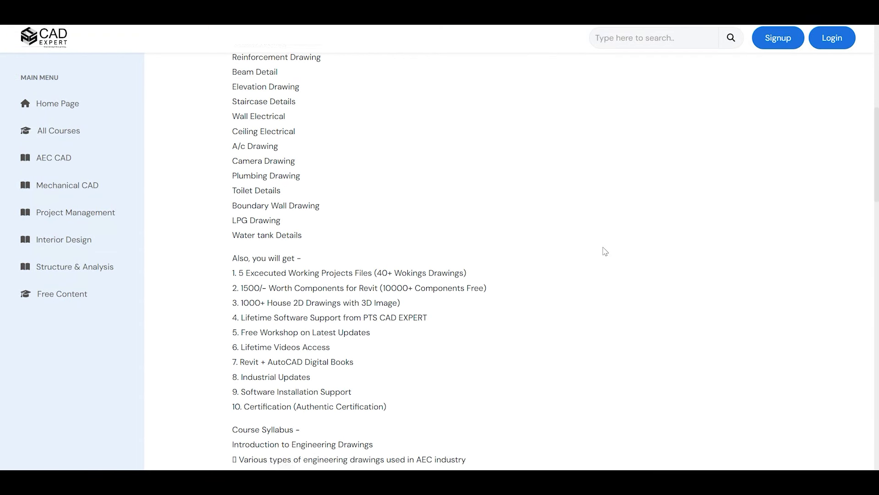
scroll(605, 251, down, 4)
scroll(606, 251, down, 3)
scroll(605, 251, down, 3)
scroll(605, 251, down, 1)
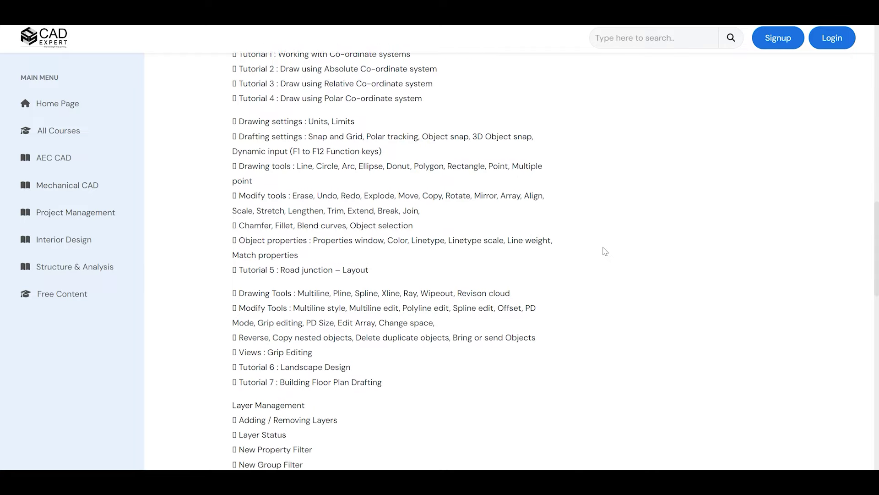
scroll(605, 250, down, 3)
scroll(605, 250, down, 5)
scroll(605, 251, down, 5)
scroll(606, 251, down, 6)
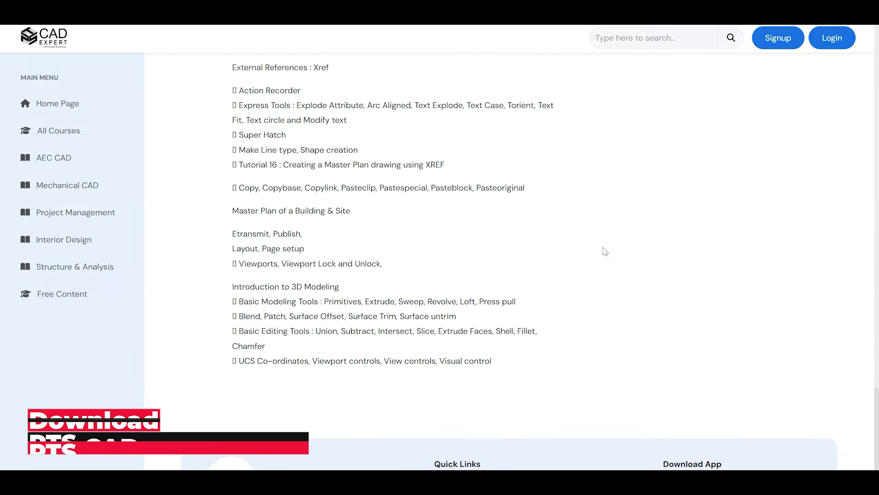
scroll(606, 251, down, 2)
scroll(606, 251, up, 10)
scroll(605, 250, up, 8)
scroll(607, 255, up, 10)
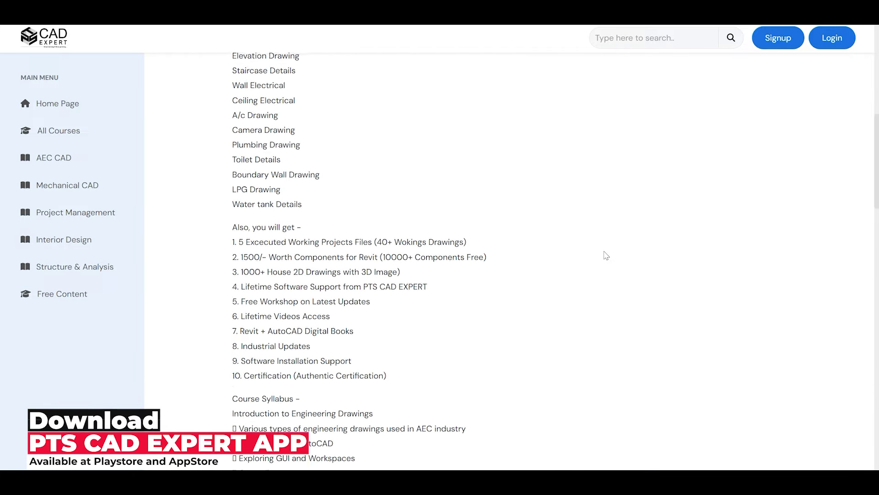
scroll(607, 255, up, 10)
- Show the course Content list and scroll through the day-wise lesson videos
click(307, 201)
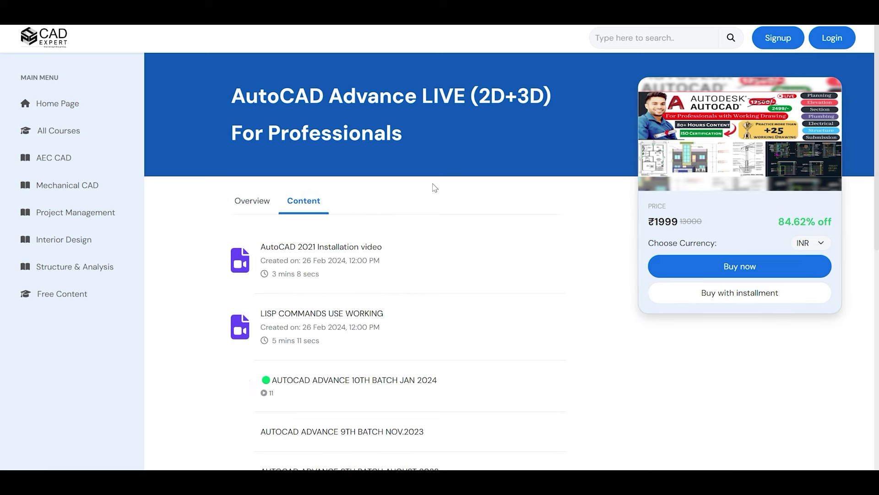
scroll(396, 228, down, 3)
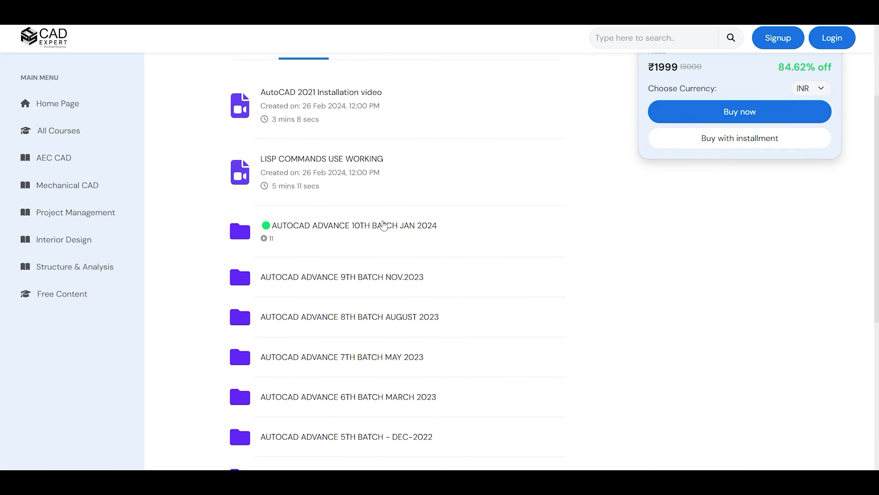
scroll(426, 213, up, 1)
scroll(428, 212, down, 4)
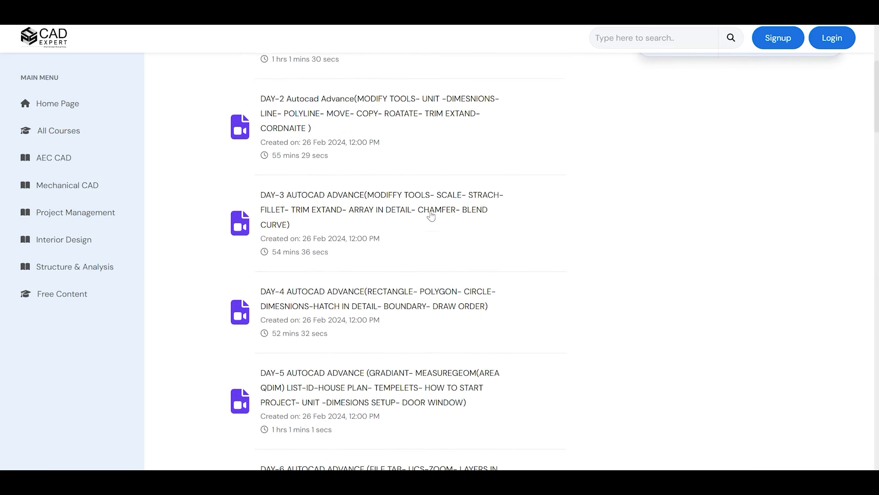
scroll(429, 215, down, 2)
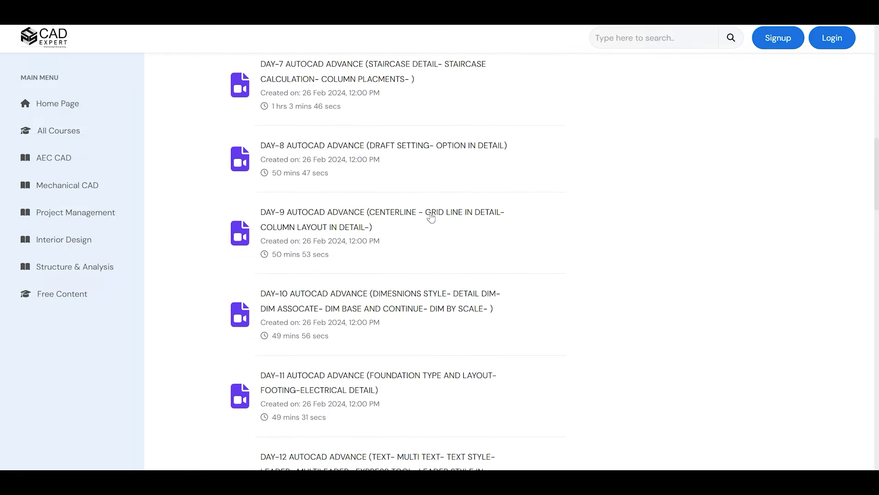
scroll(431, 217, down, 4)
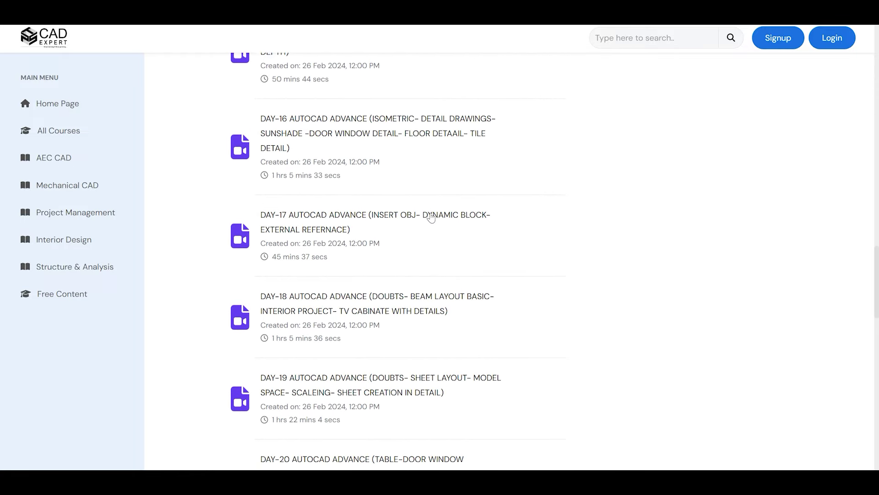
scroll(430, 217, down, 6)
scroll(431, 217, down, 4)
scroll(431, 215, down, 4)
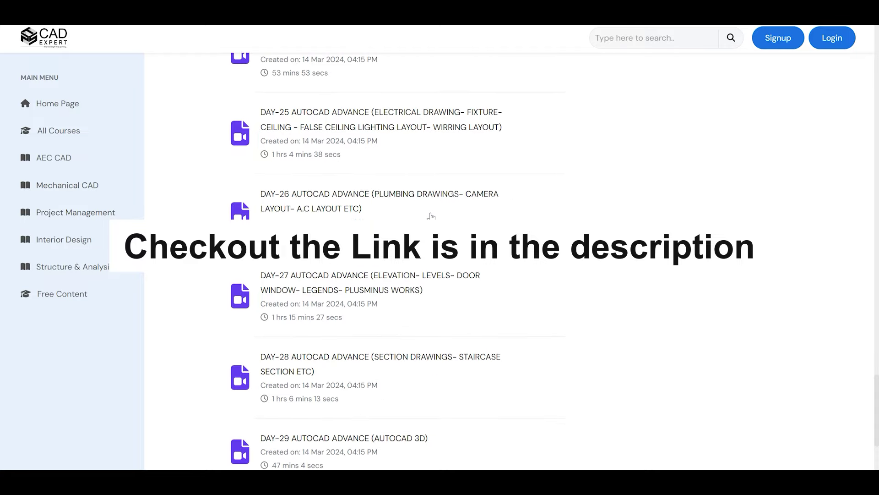
scroll(431, 215, down, 4)
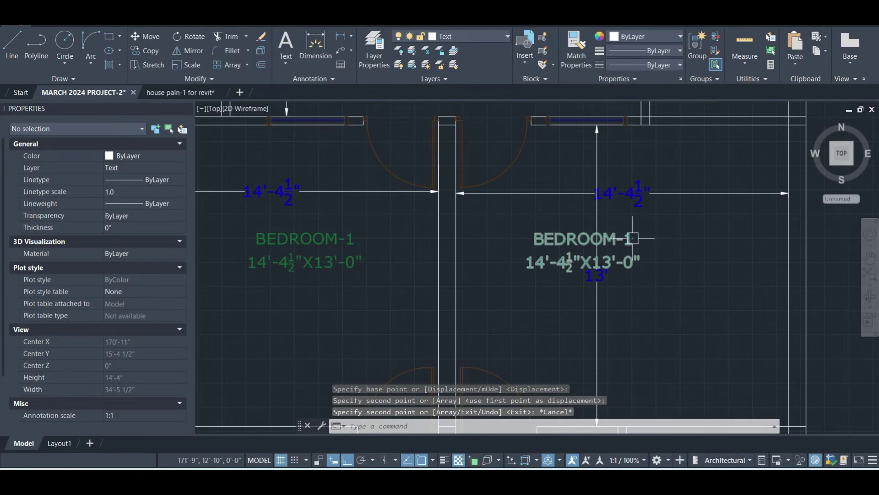
- Select the copied BEDROOM-1 label placed in the right-hand bedroom
click(632, 238)
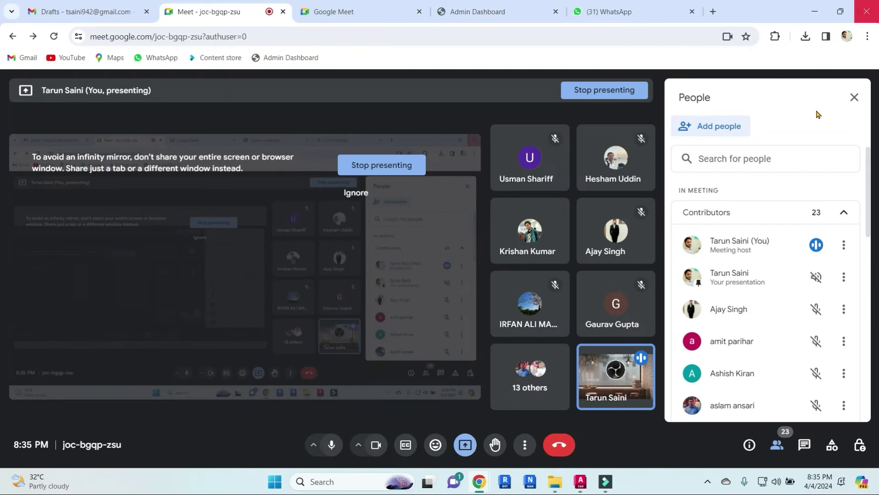
- Pick the DWG drawing in the client folder under D:\ARCHITECT WORK, then minimize Explorer and AutoCAD
click(815, 12)
scroll(612, 183, down, 4)
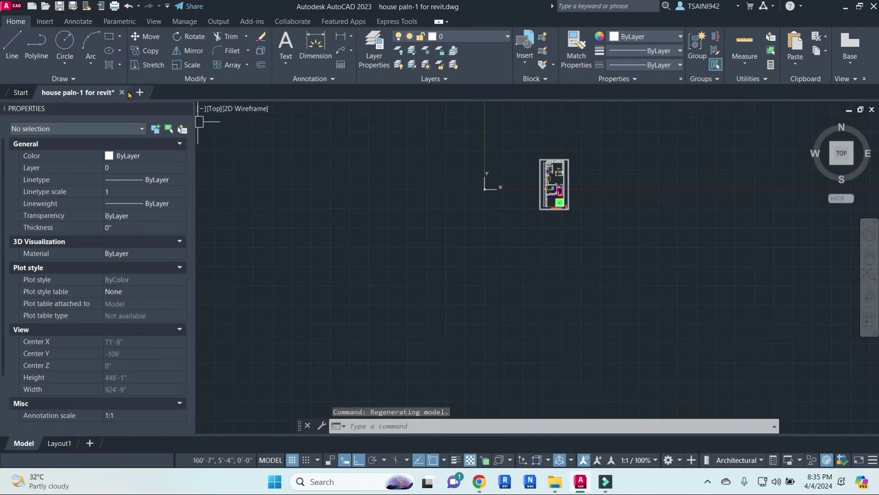
key(super+e)
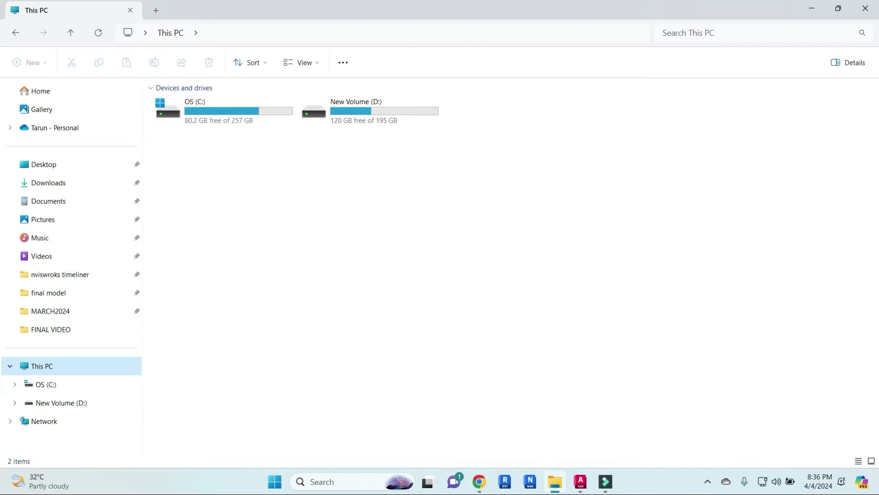
double_click(356, 115)
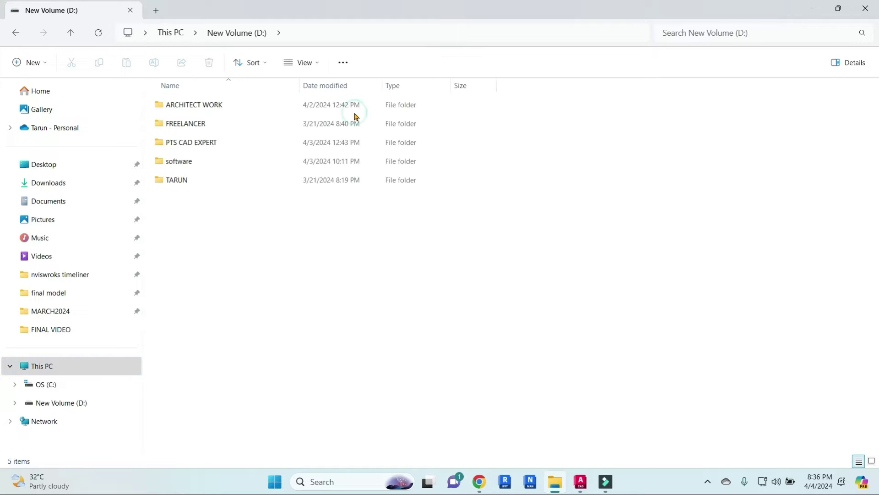
double_click(187, 104)
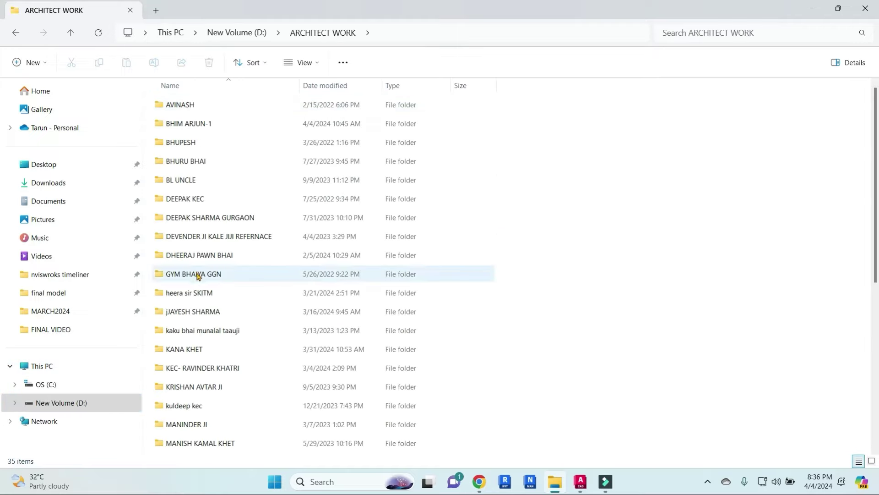
double_click(202, 331)
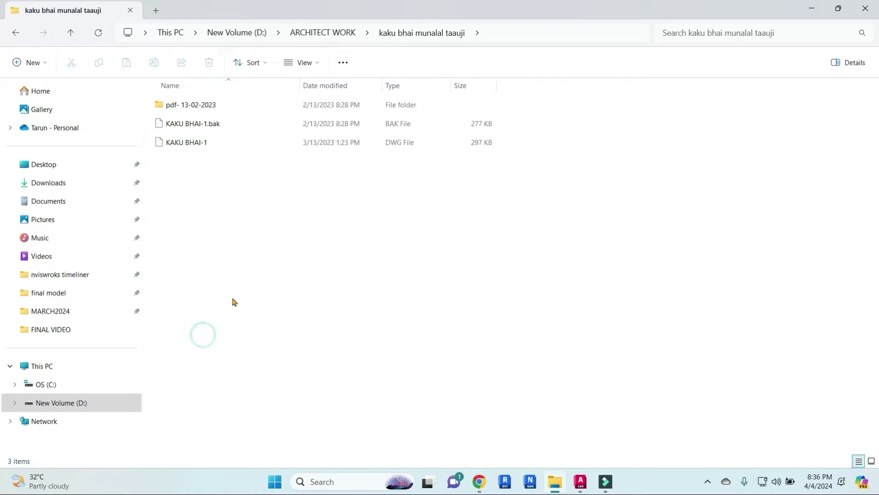
click(195, 141)
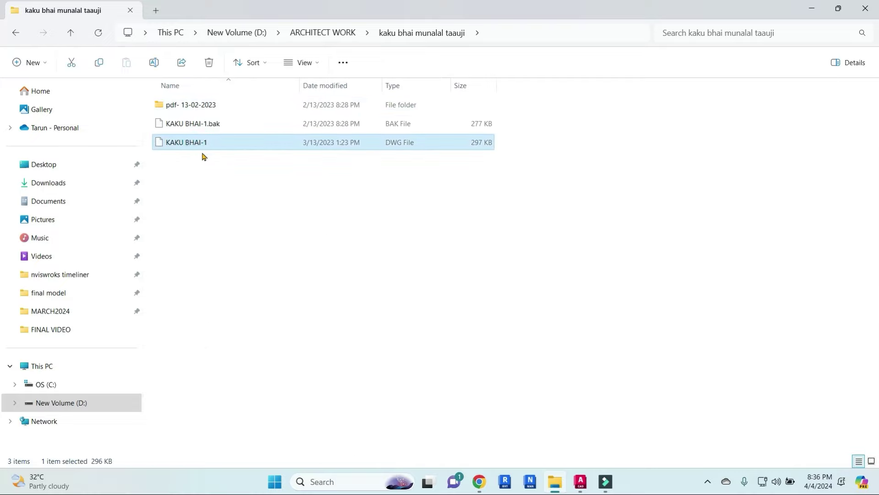
click(813, 10)
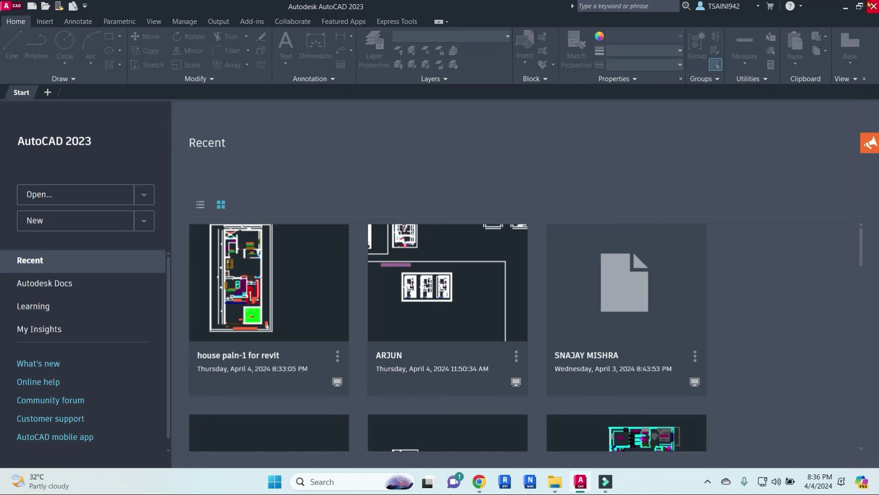
click(847, 7)
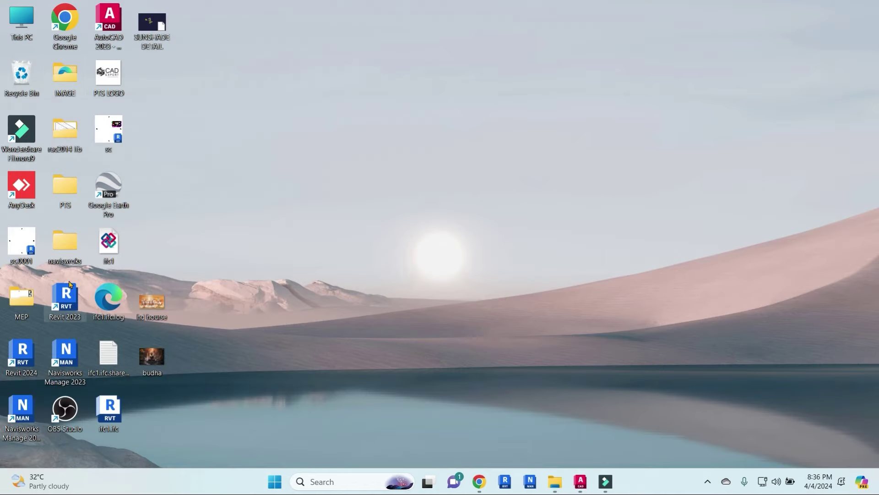
- Create a PROJECT-2 folder inside PTS > AUTOCAD > MARCH 2024
double_click(67, 188)
double_click(581, 128)
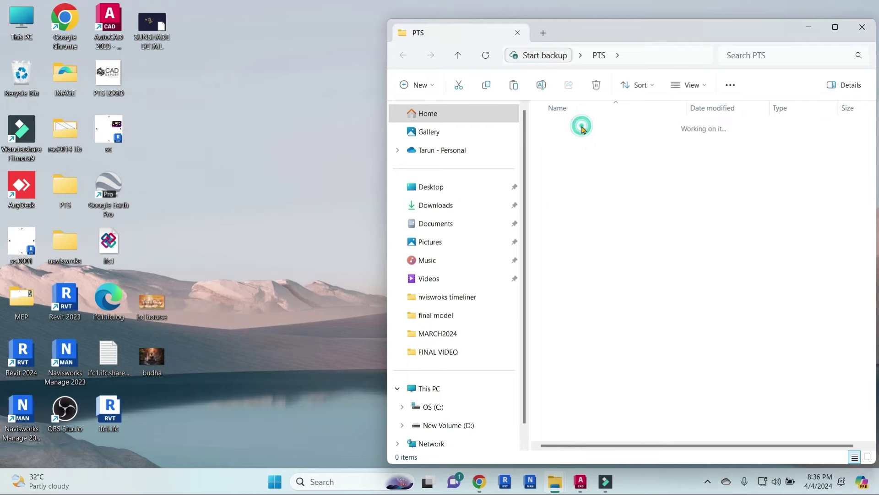
right_click(587, 327)
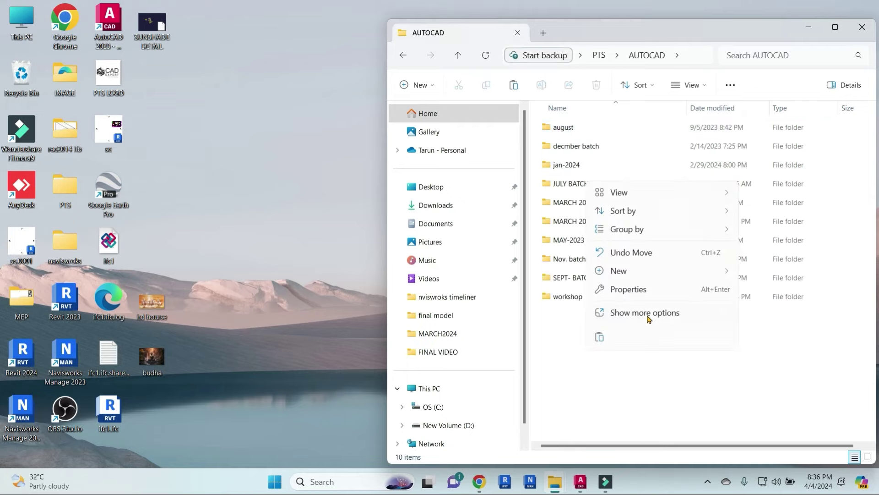
click(586, 362)
double_click(585, 222)
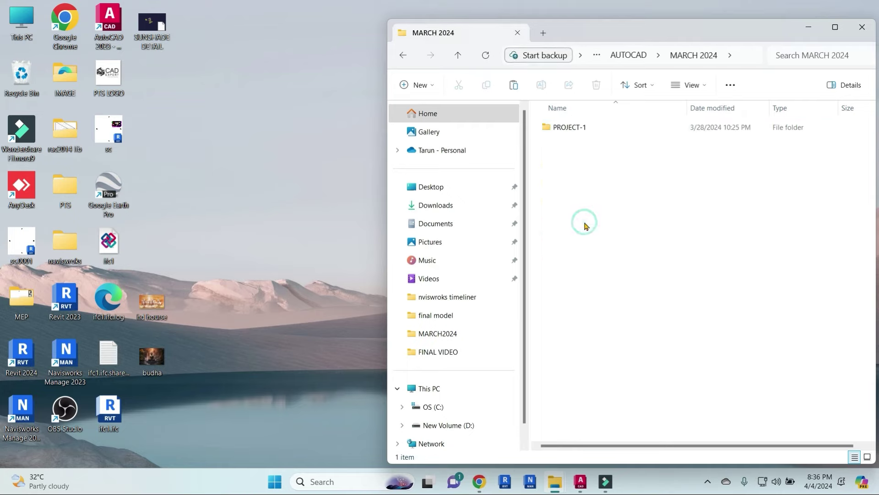
right_click(603, 196)
click(638, 308)
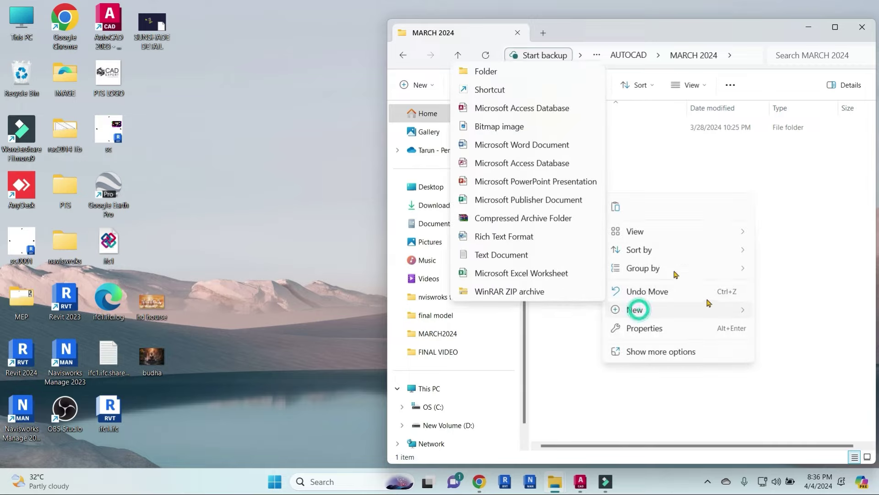
click(507, 74)
text(PROJECT)
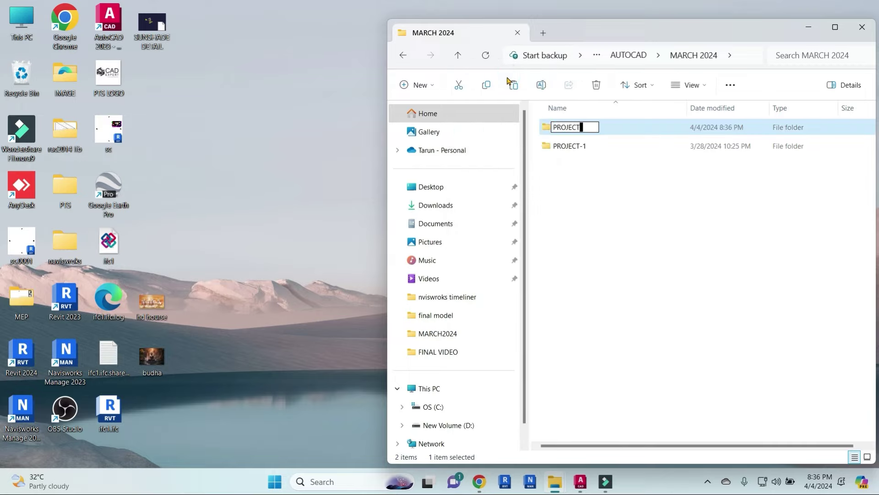
text(-2)
key(Return)
- Paste the copied drawing into PROJECT-2, rename it 'MARCH 2024 PROJECT-2', and maximize Explorer
double_click(608, 127)
right_click(600, 192)
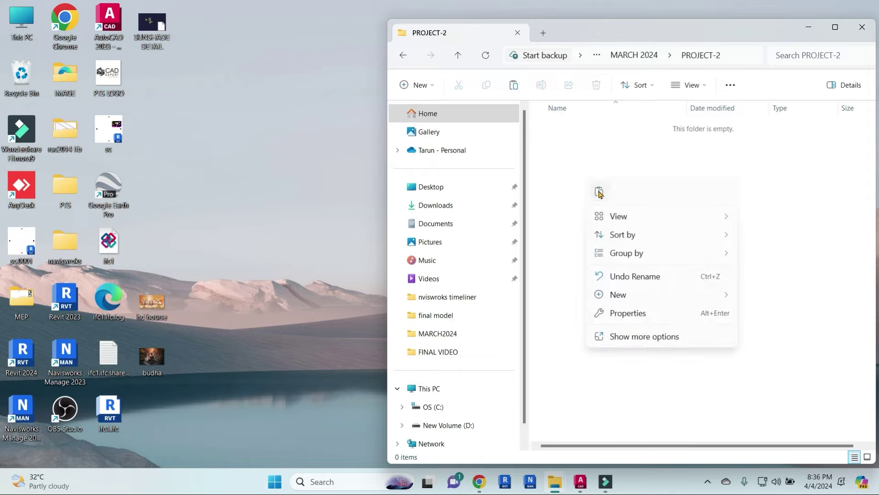
click(599, 192)
text(MARCH 2024 PROJECT-2)
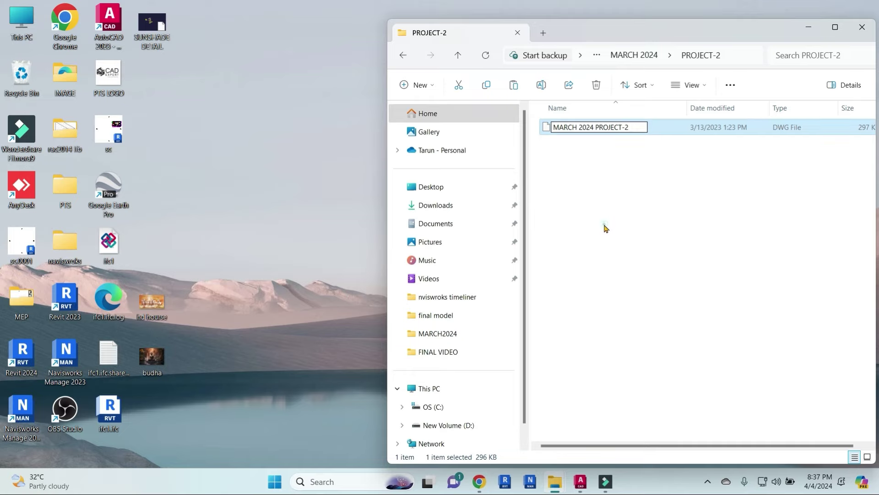
click(606, 227)
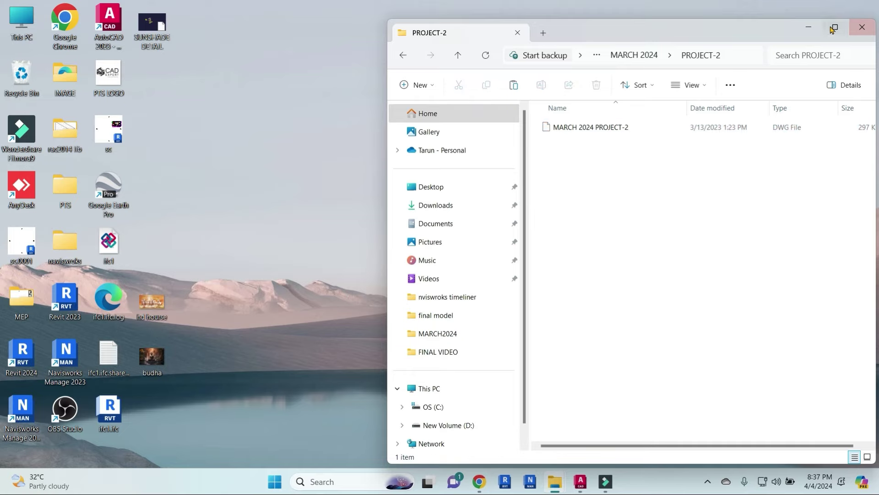
click(832, 29)
- Open MARCH 2024 PROJECT-2 in AutoCAD just once, admitting a waiting meeting participant meanwhile
double_click(233, 105)
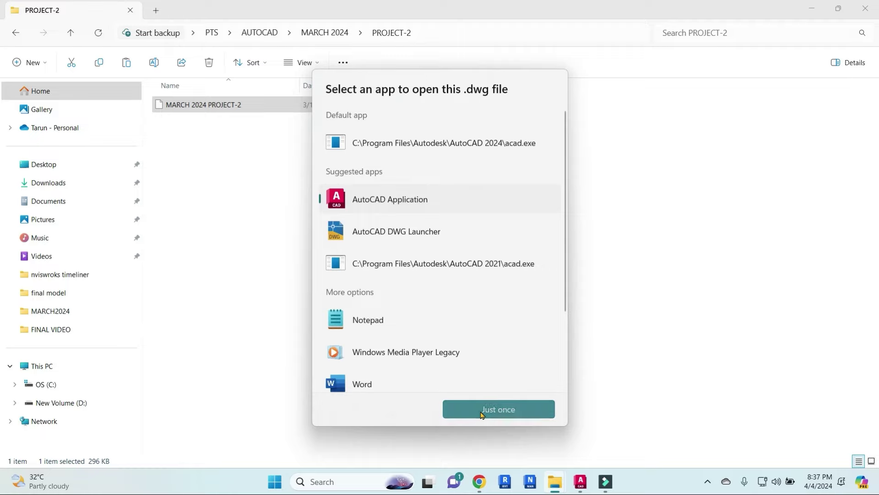
click(481, 408)
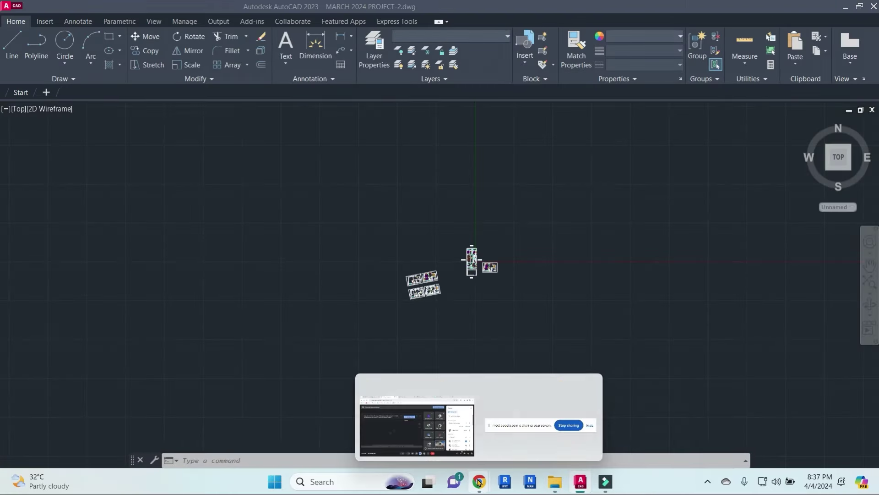
click(417, 426)
click(808, 270)
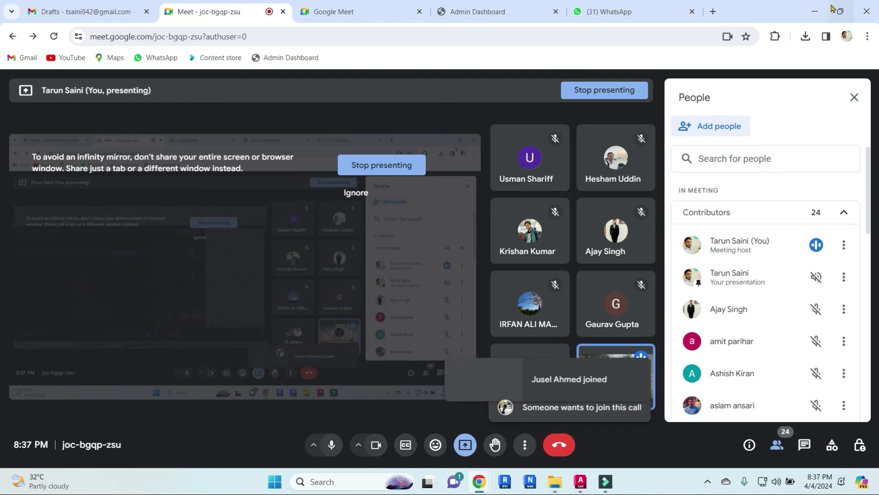
key(alt+Tab)
scroll(577, 221, up, 5)
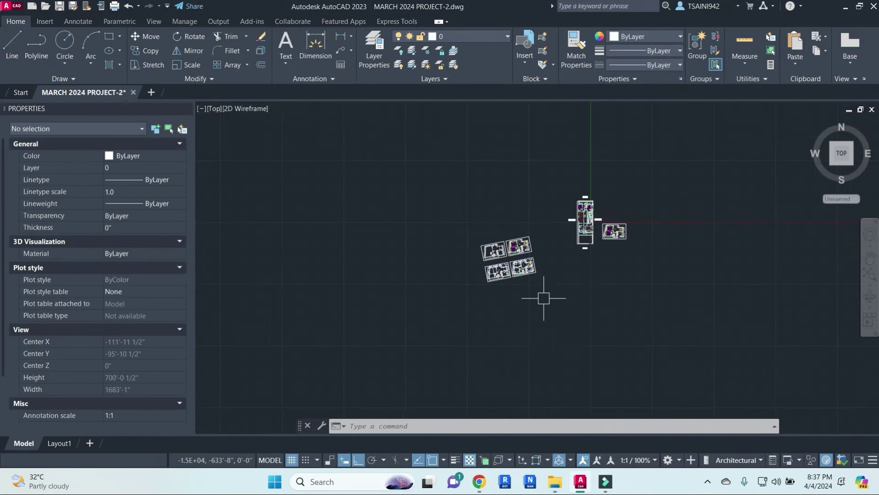
- Window-select and delete the small stray drawings left of the labelled floor plan
click(541, 318)
click(436, 189)
key(Delete)
scroll(599, 231, up, 8)
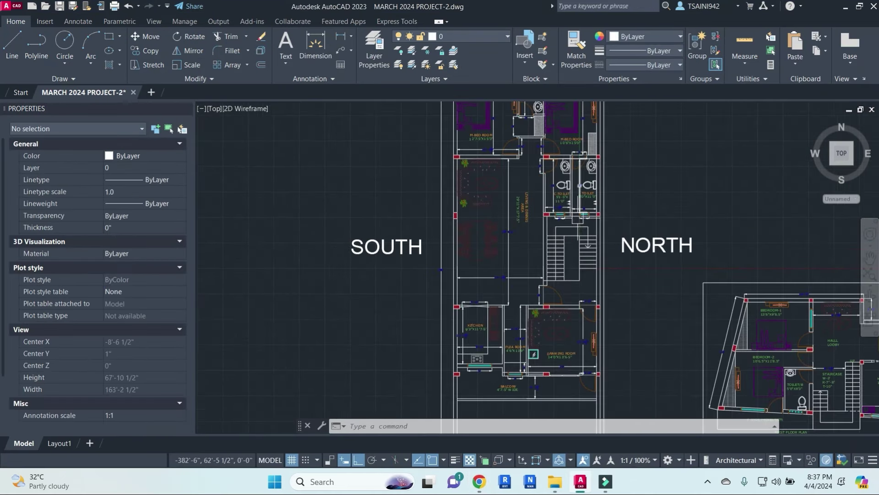
scroll(573, 257, down, 2)
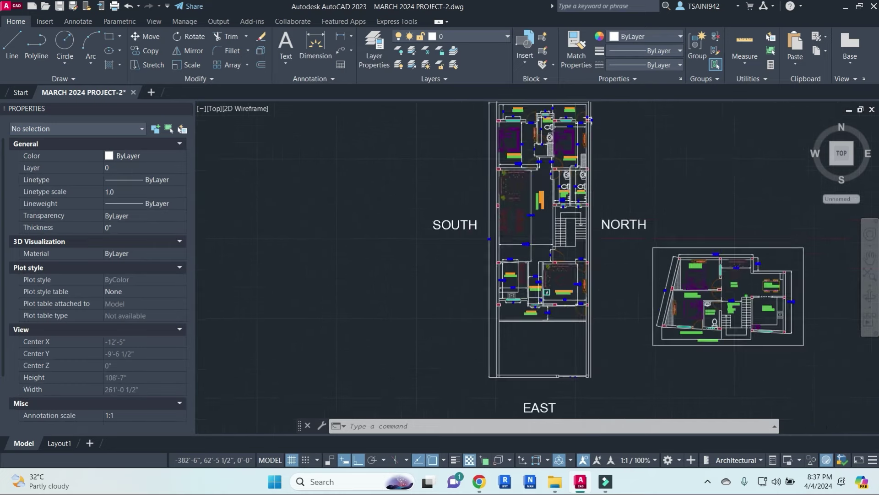
scroll(572, 259, down, 3)
scroll(573, 261, down, 1)
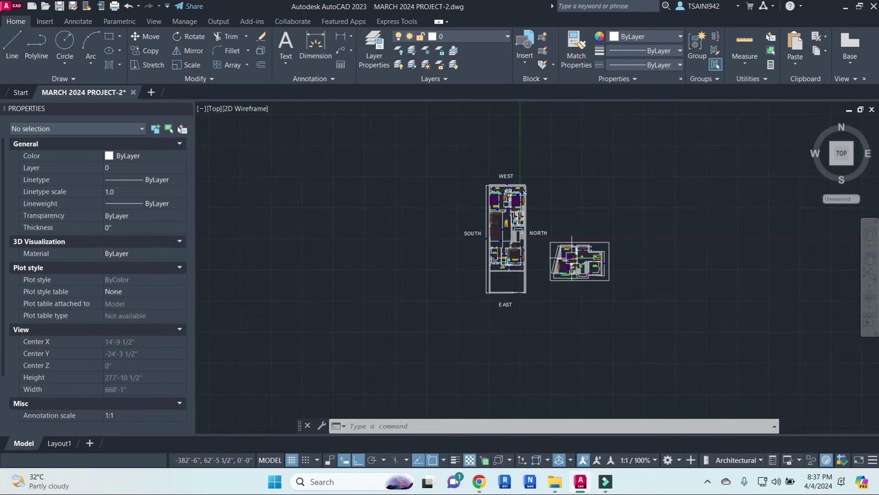
- Open and close Layer Properties, then bring up the recent drawings list
click(376, 52)
scroll(417, 229, down, 2)
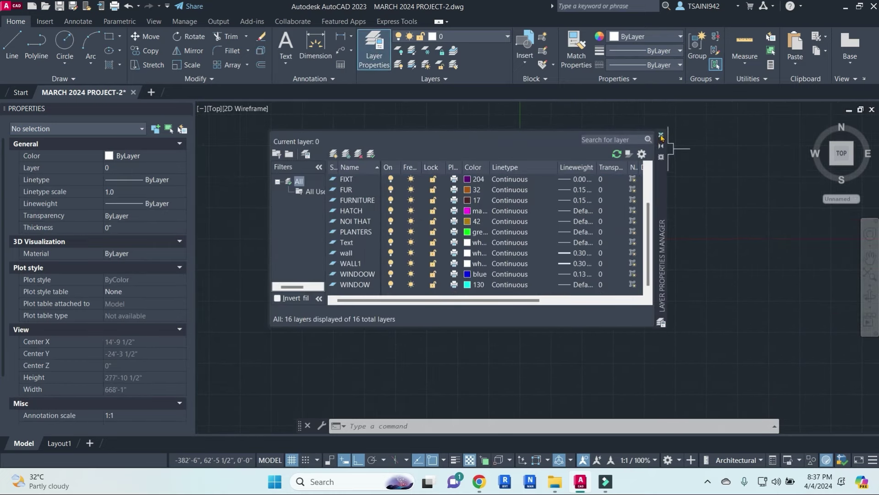
click(661, 136)
click(3, 6)
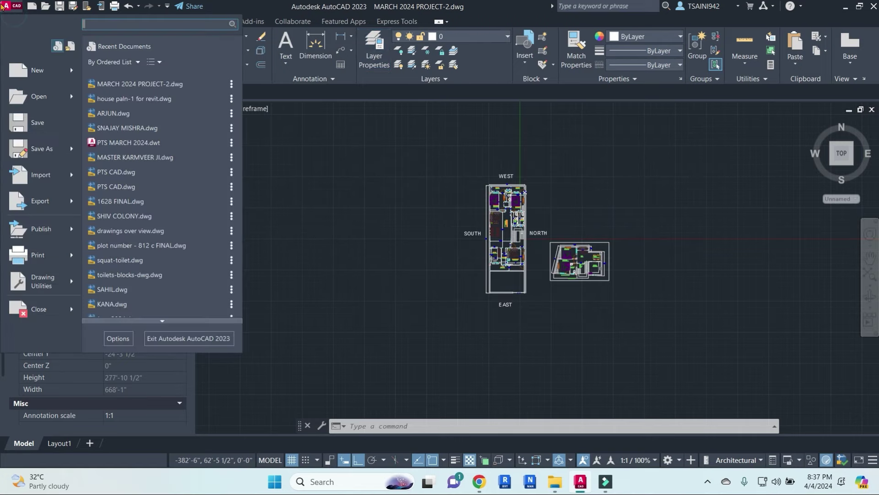
- Copy the whole floor plan from the 'house paln-1 for revit' drawing
click(138, 98)
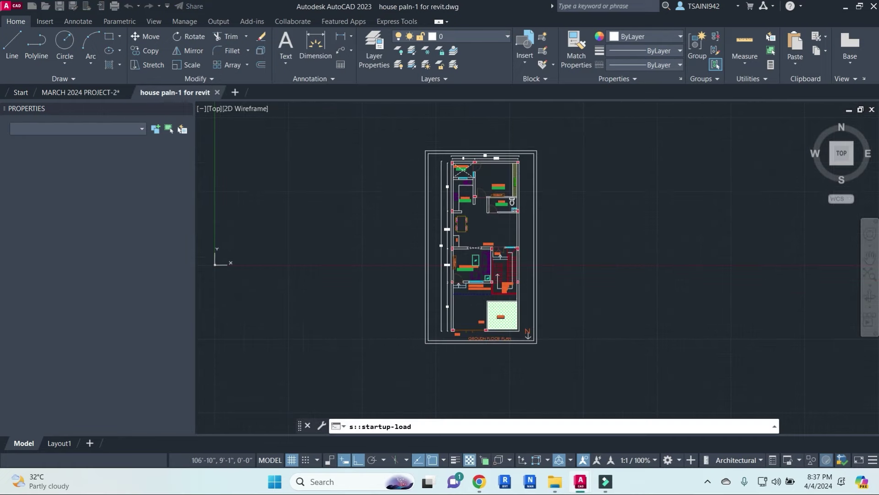
click(354, 124)
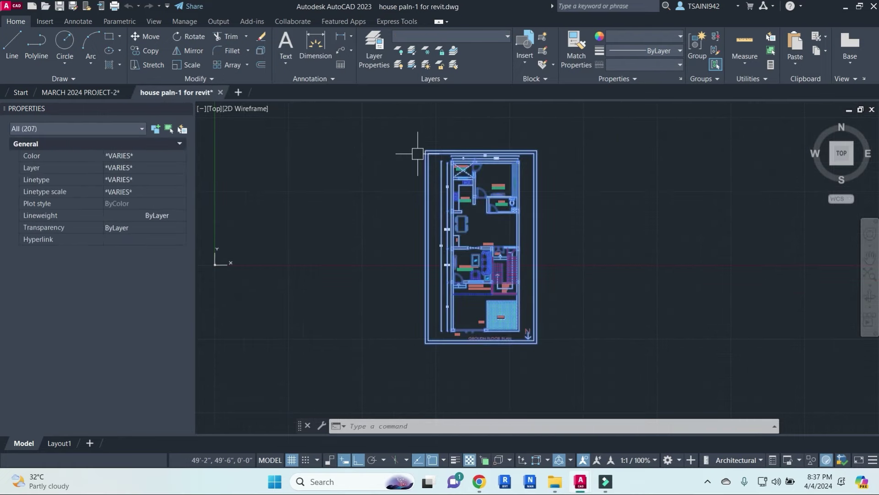
key(ctrl+c)
click(82, 92)
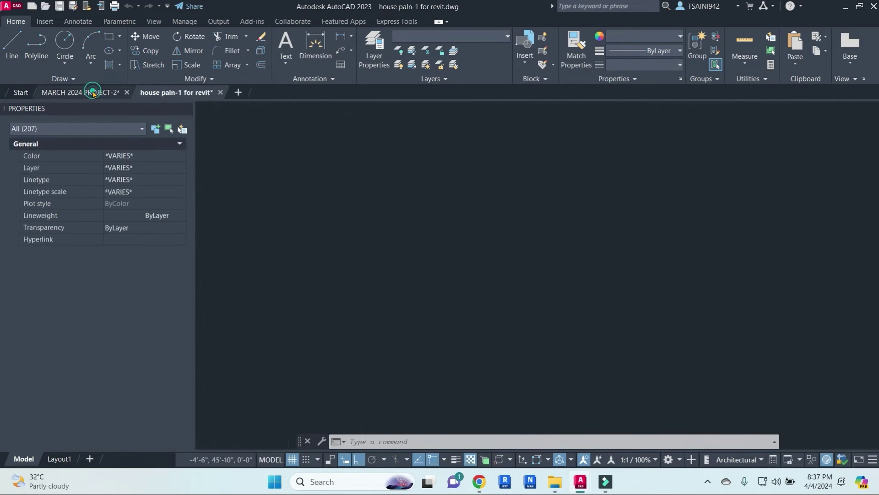
- Paste the floor plan left of the original, then delete that pasted copy
key(ctrl+v)
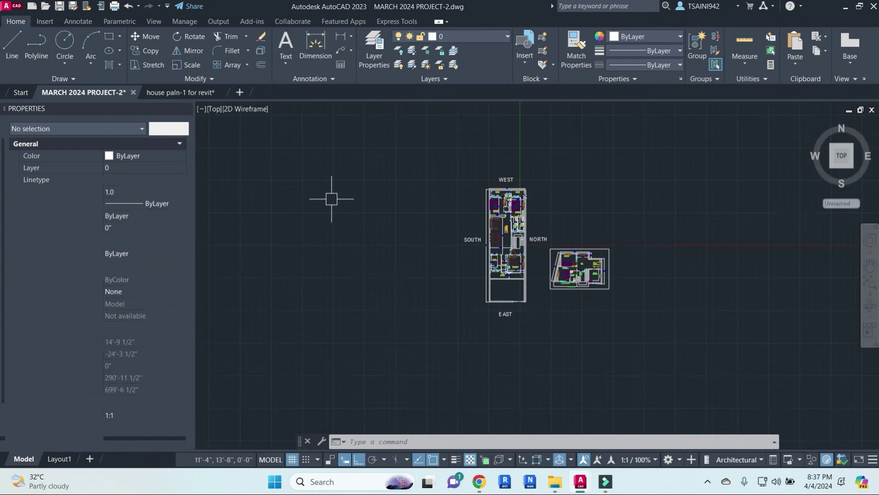
scroll(363, 194, down, 5)
key(Escape)
key(ctrl+v)
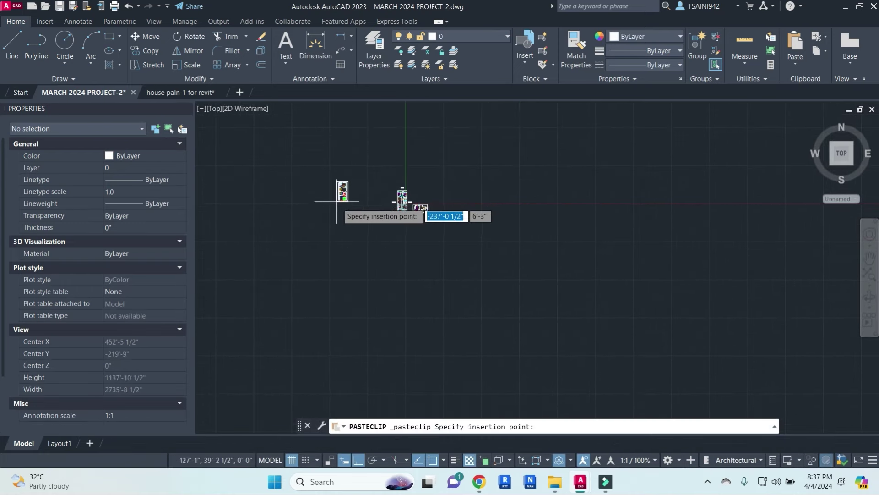
click(341, 209)
click(363, 217)
click(311, 169)
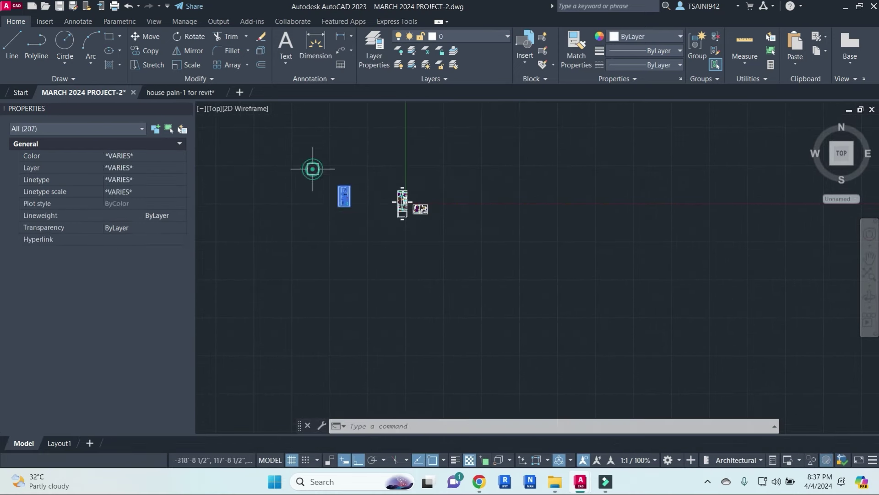
key(Delete)
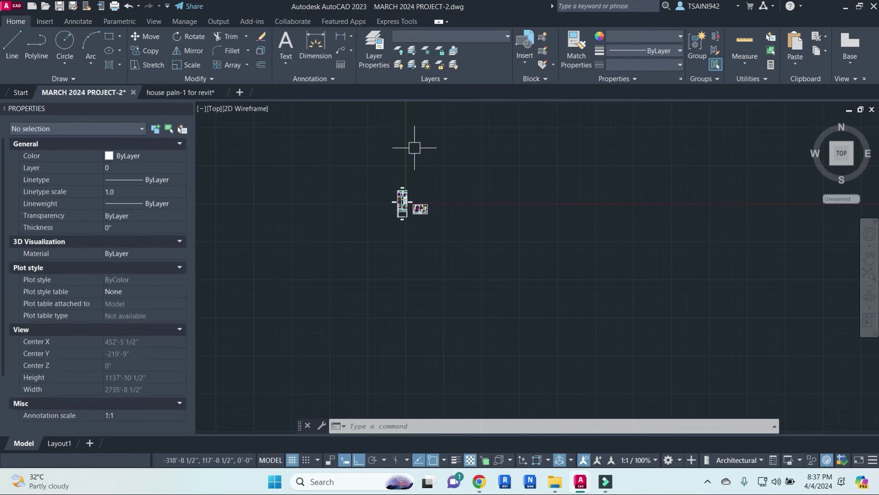
- Check Layer Properties, then paste the floor plan again left of the others and frame all three
click(389, 58)
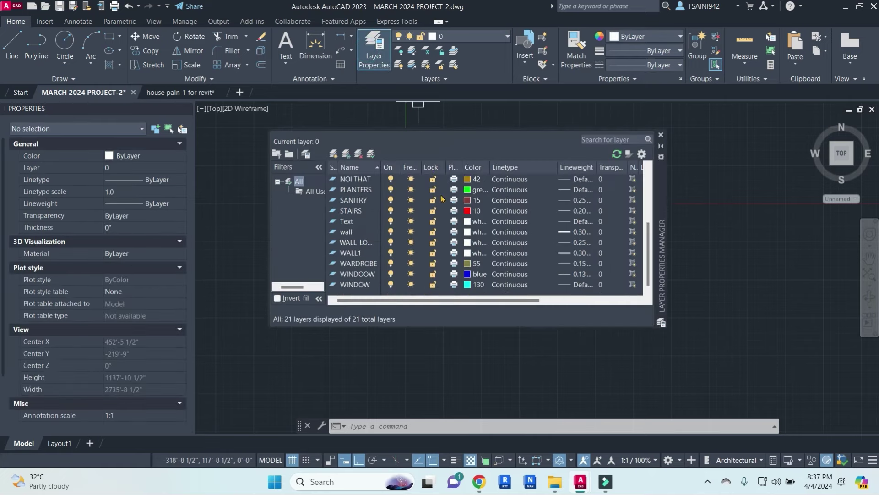
click(660, 137)
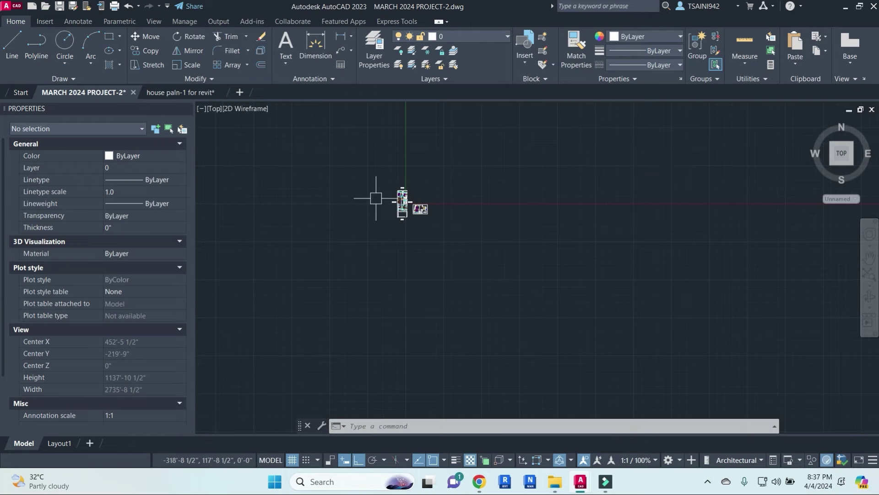
key(ctrl+v)
scroll(380, 215, up, 4)
click(364, 232)
middle_drag(516, 224, 480, 215)
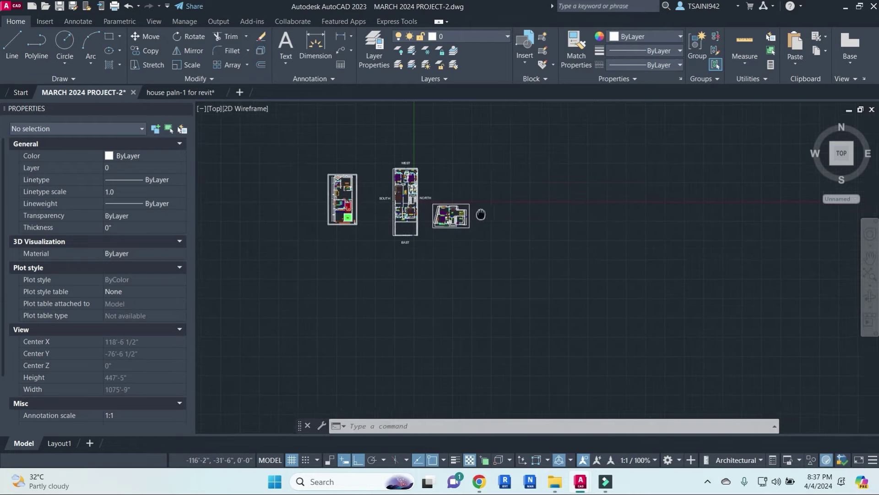
scroll(423, 212, up, 4)
scroll(474, 204, down, 2)
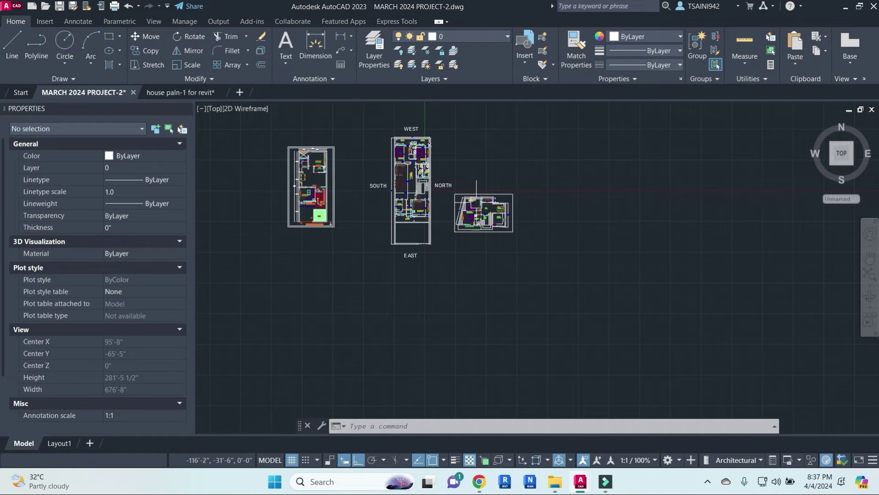
mouse_move(589, 198)
middle_down()
mouse_move(549, 212)
mouse_move(505, 197)
middle_up()
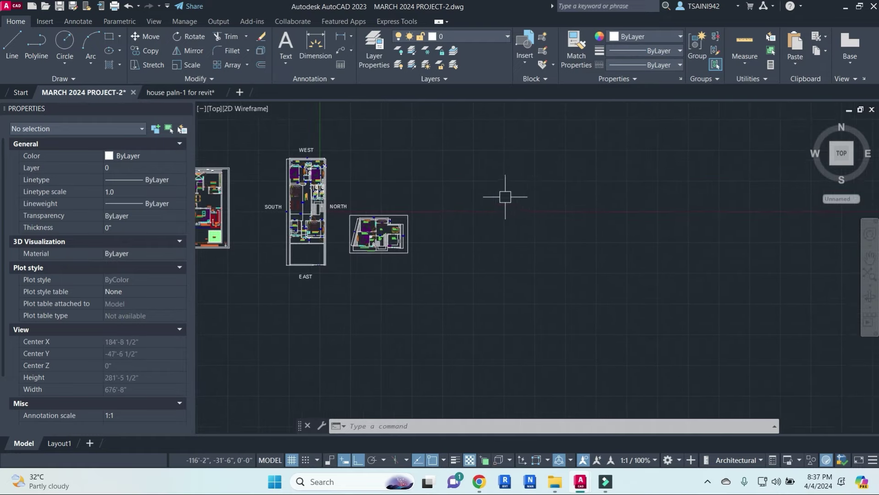
text(UN)
key(Return)
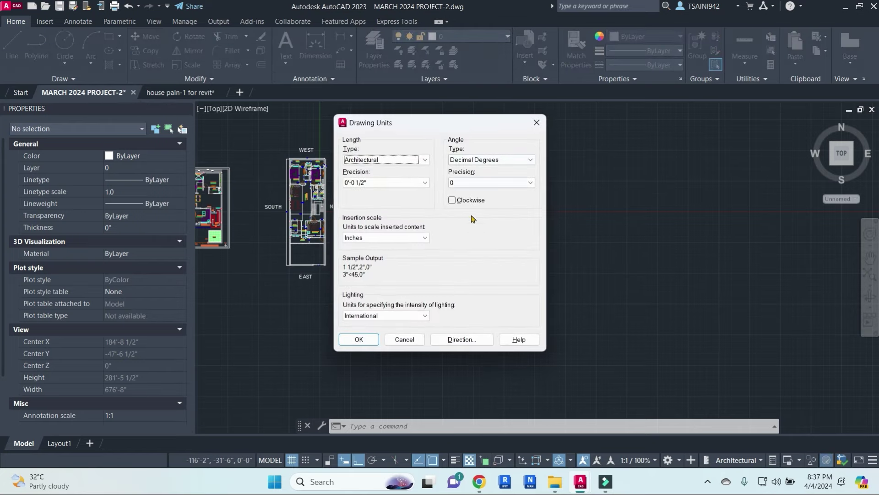
key(Return)
text(d)
key(Return)
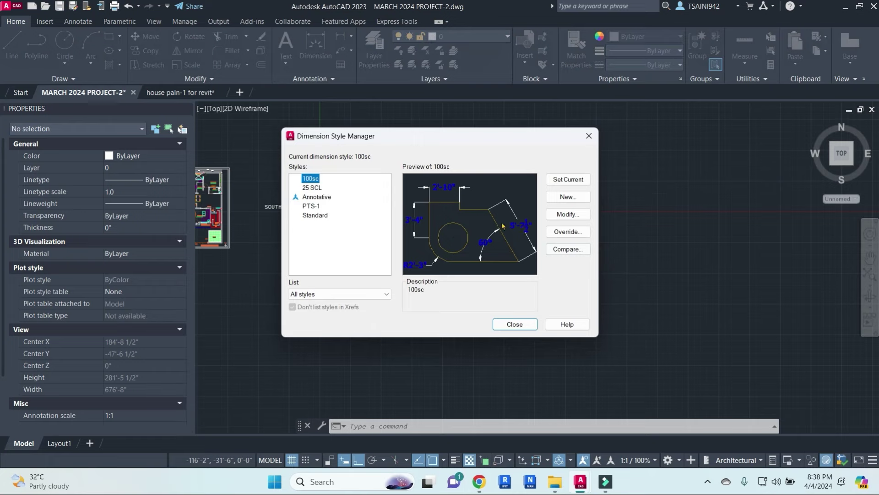
click(573, 218)
click(378, 138)
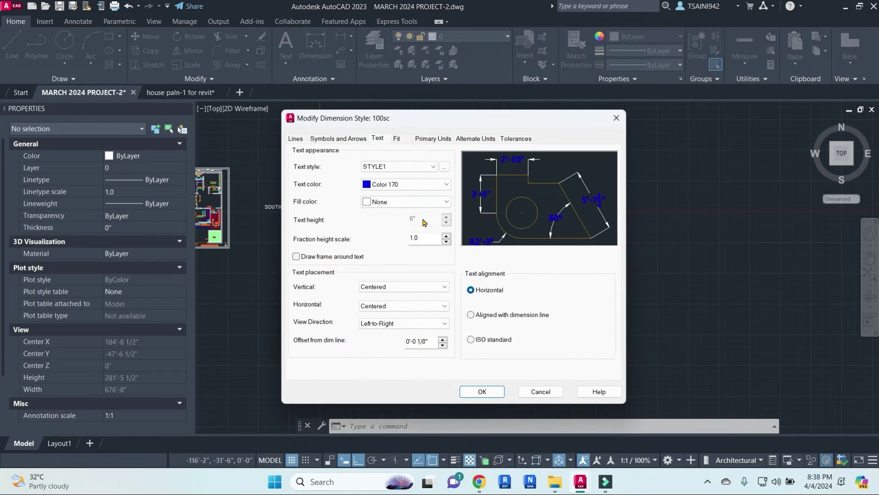
click(337, 139)
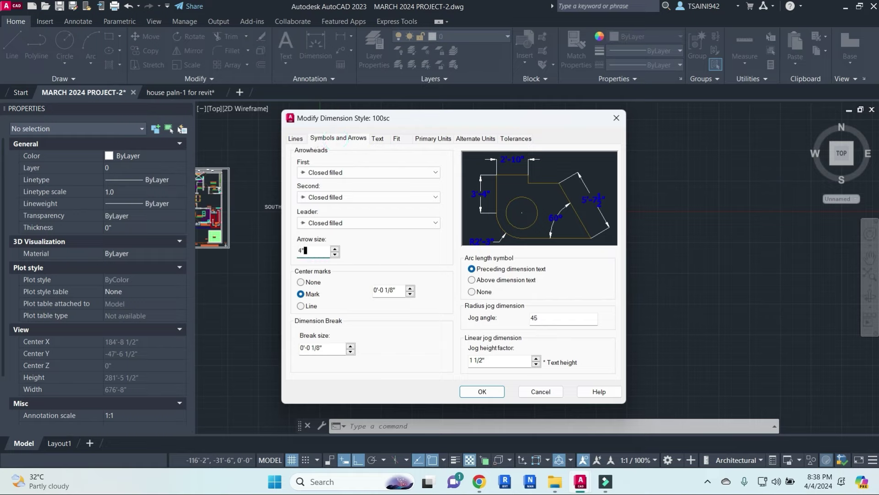
click(294, 139)
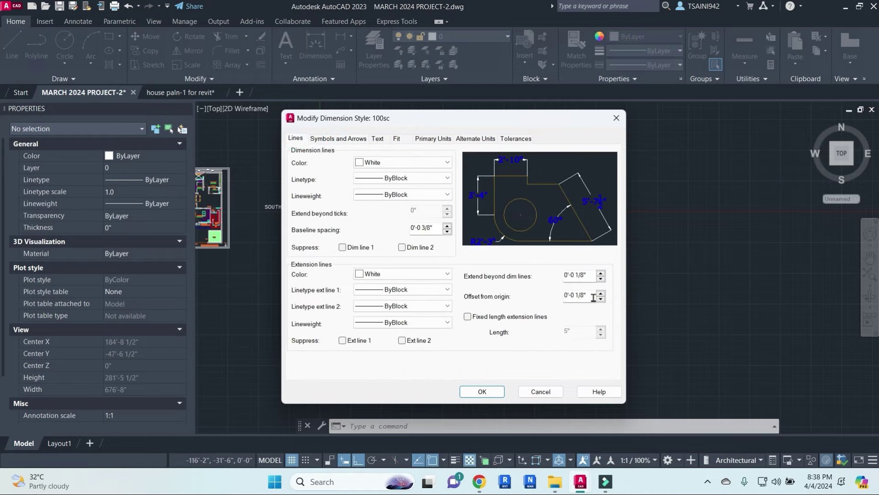
drag(593, 297, 533, 302)
click(482, 391)
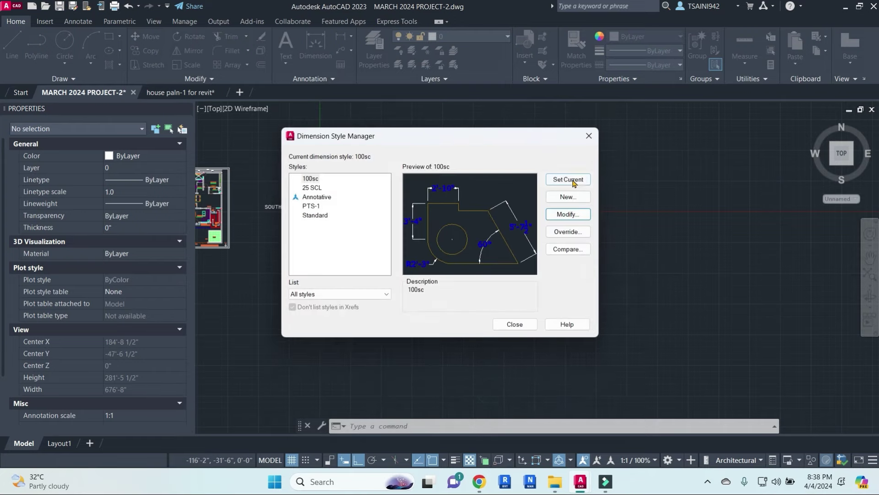
click(514, 325)
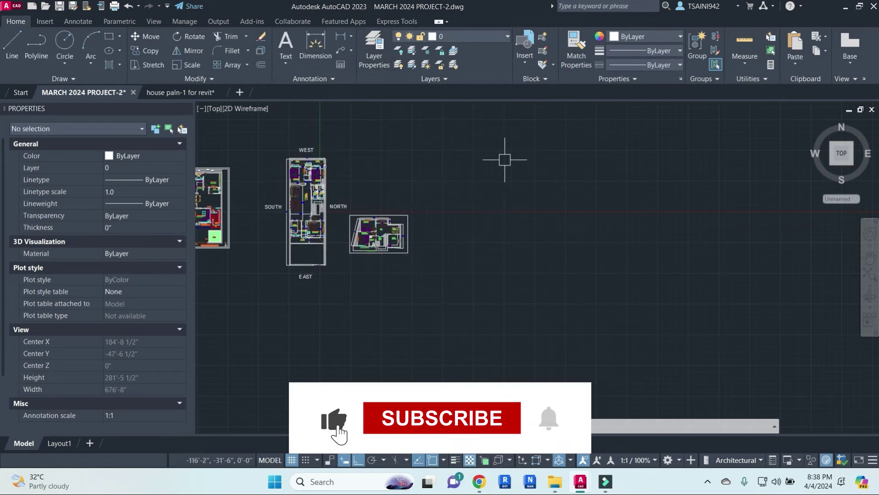
- Start and cancel an MTEXT label, zooming around the plans
text(mt)
key(Return)
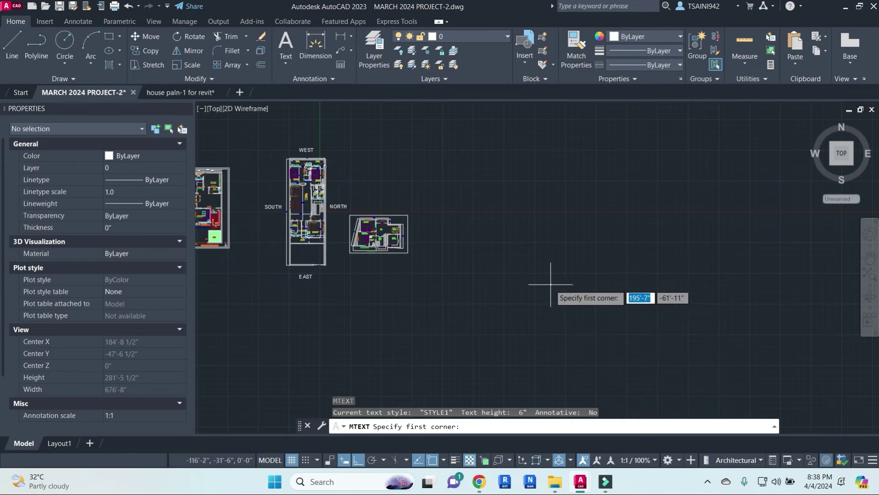
key(Escape)
scroll(517, 223, up, 3)
scroll(510, 232, up, 2)
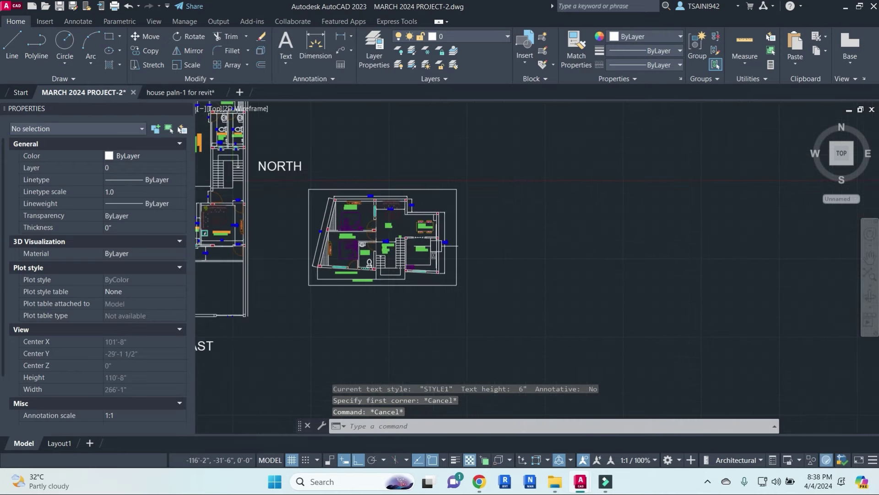
scroll(510, 232, down, 1)
scroll(526, 235, down, 1)
scroll(536, 273, down, 1)
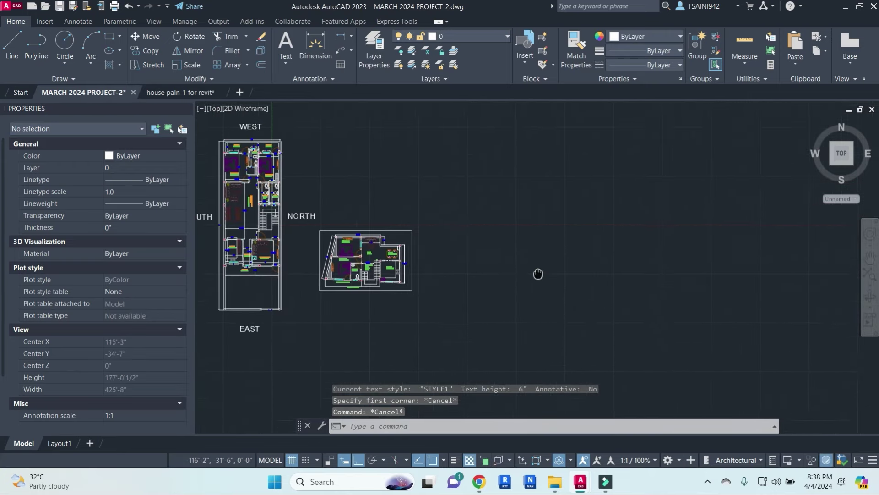
key(Escape)
key(Escape)
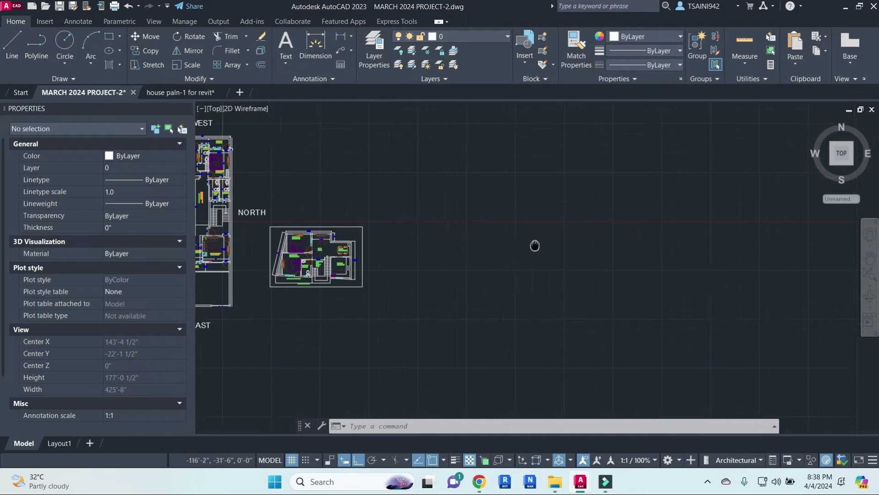
- Zoom to the empty space right of the plans and start the LINE command with L
scroll(534, 246, up, 1)
scroll(570, 246, up, 1)
scroll(471, 222, up, 1)
key(Escape)
key(Escape)
key(Escape)
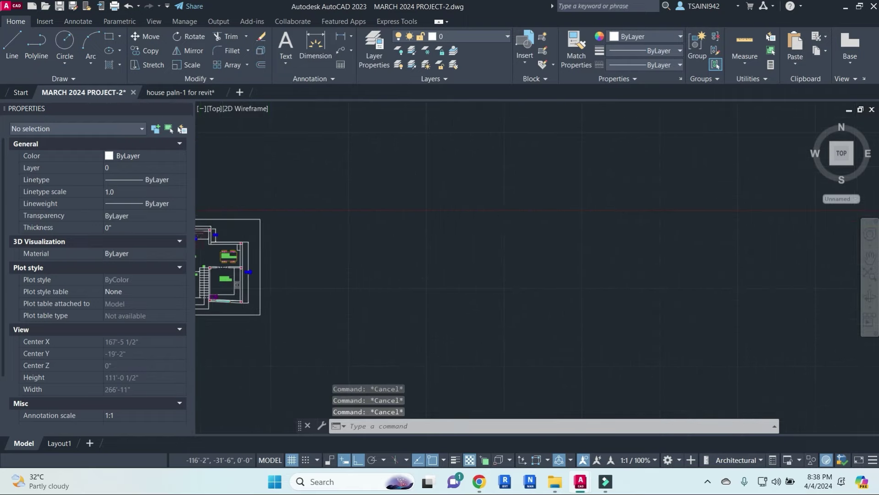
text(l)
key(Return)
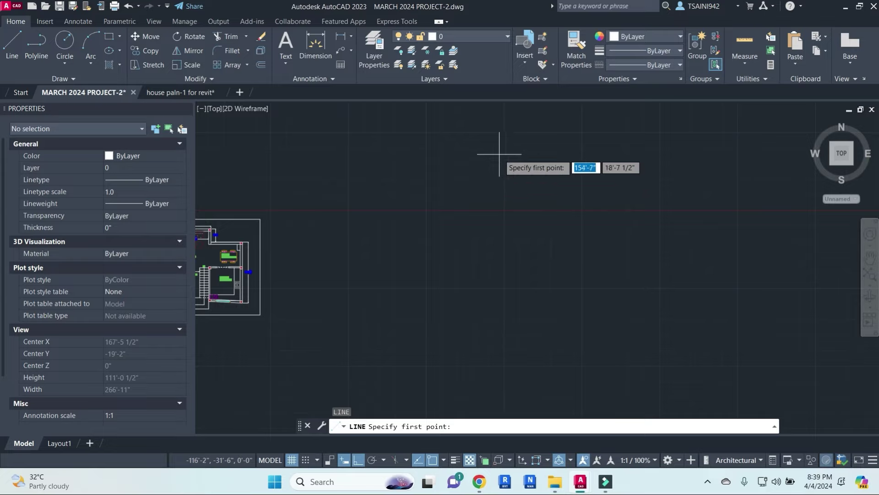
- Draw the 31' × 60' outline with LINE: 60' down, 31' right, 60' up, then close at the start
click(490, 127)
text(60)
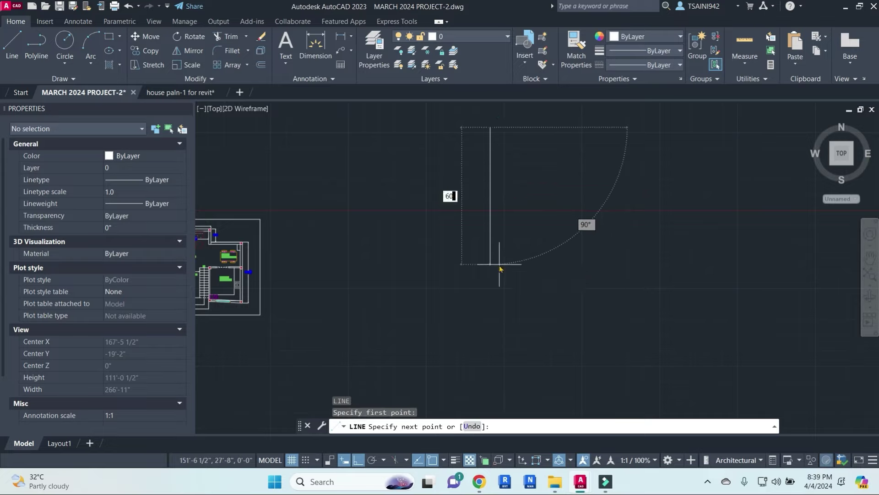
key(Return)
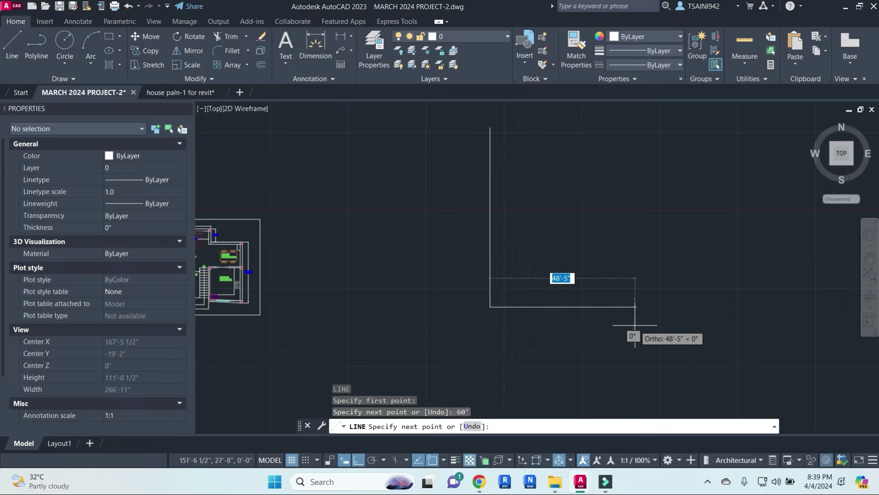
text(31)
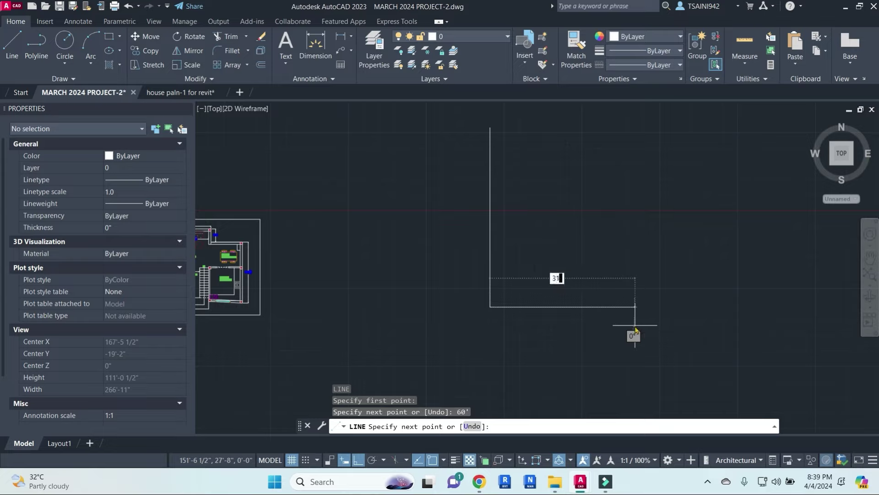
key(Return)
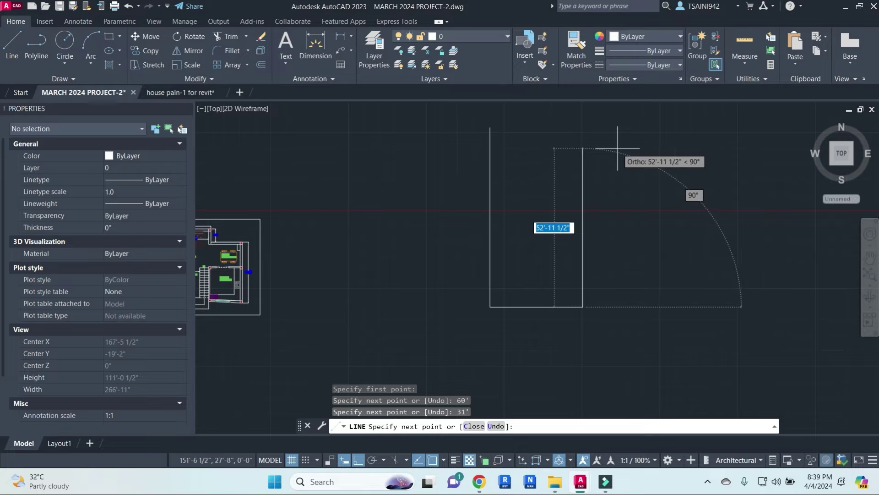
text(60)
key(Return)
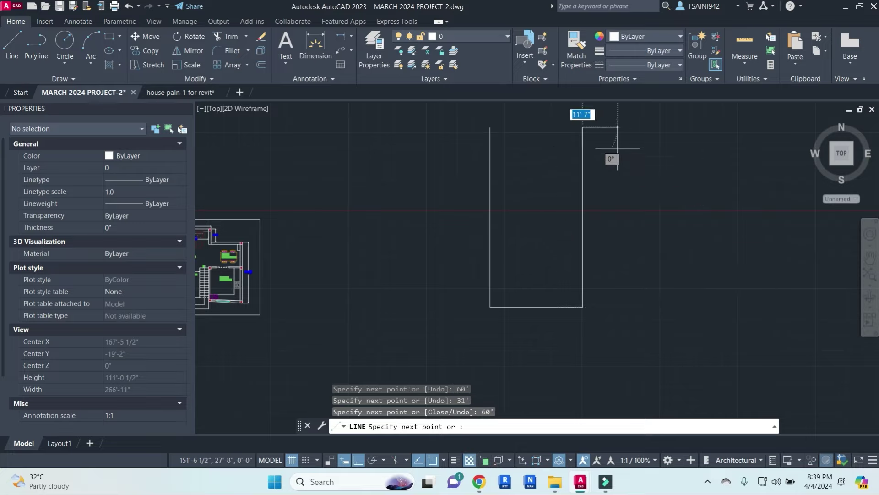
click(490, 127)
key(Escape)
scroll(555, 184, up, 2)
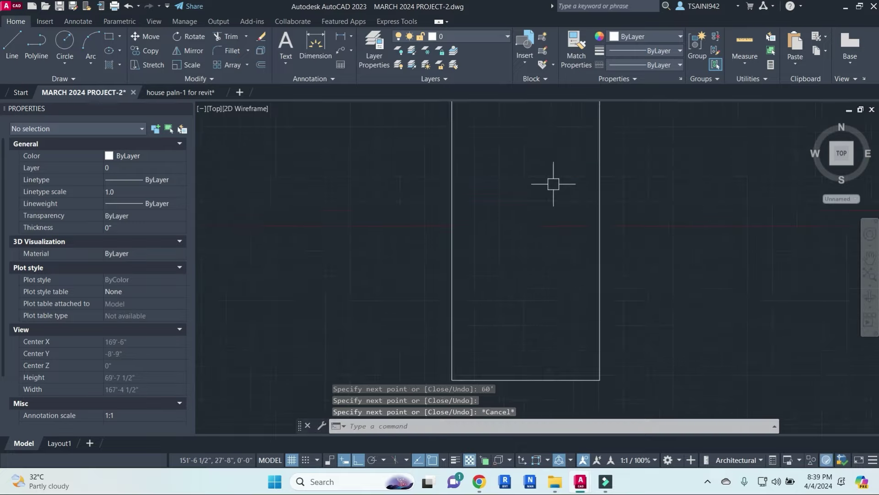
scroll(553, 192, down, 2)
middle_drag(553, 193, 538, 215)
key(Escape)
- Offset the first two rectangle edges 9 inches inward
text(o)
key(Return)
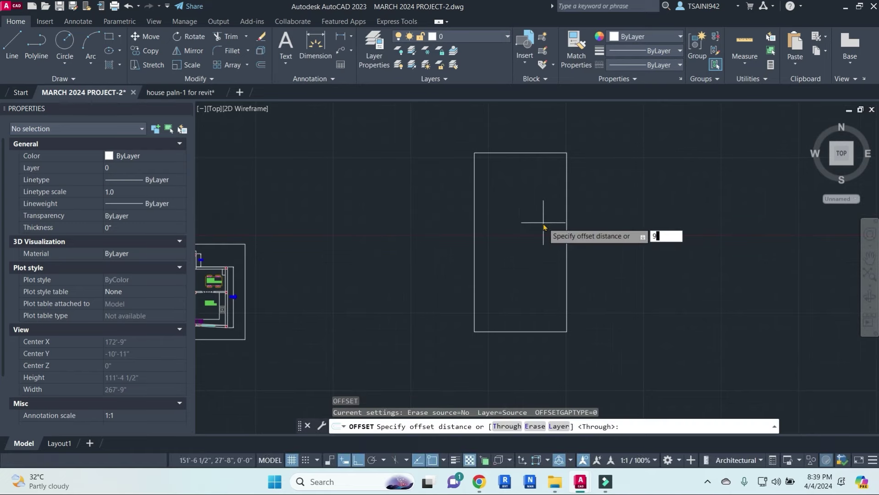
text(9)
key(Return)
click(530, 153)
click(526, 215)
click(566, 193)
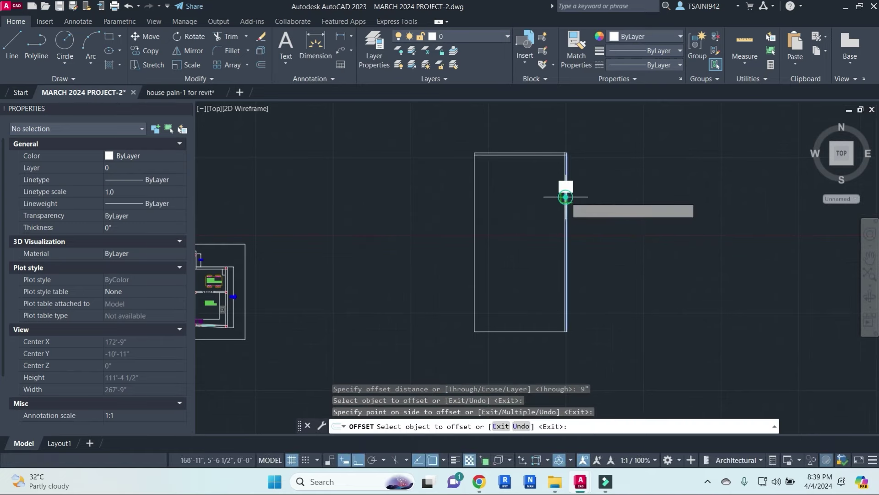
click(522, 204)
- Offset the left and bottom edges 9 inches inward to finish the double-line walls
click(472, 212)
click(530, 247)
click(526, 329)
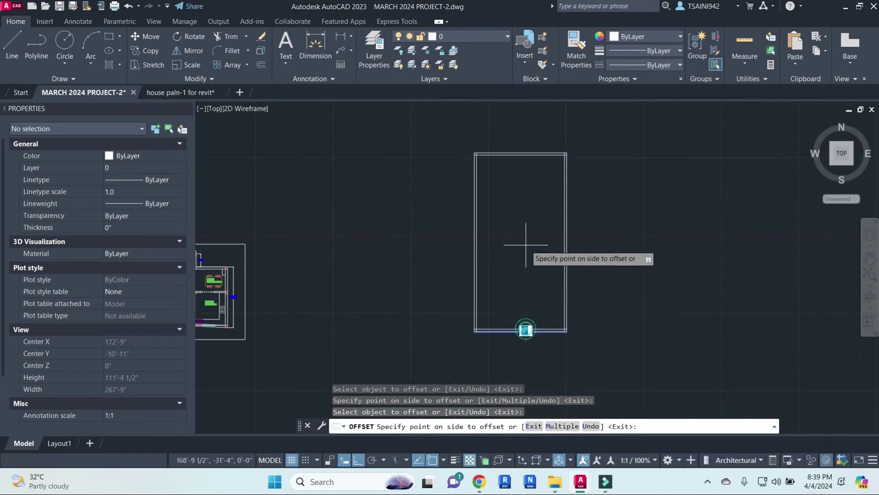
click(530, 248)
scroll(567, 172, up, 2)
key(Escape)
scroll(564, 157, down, 2)
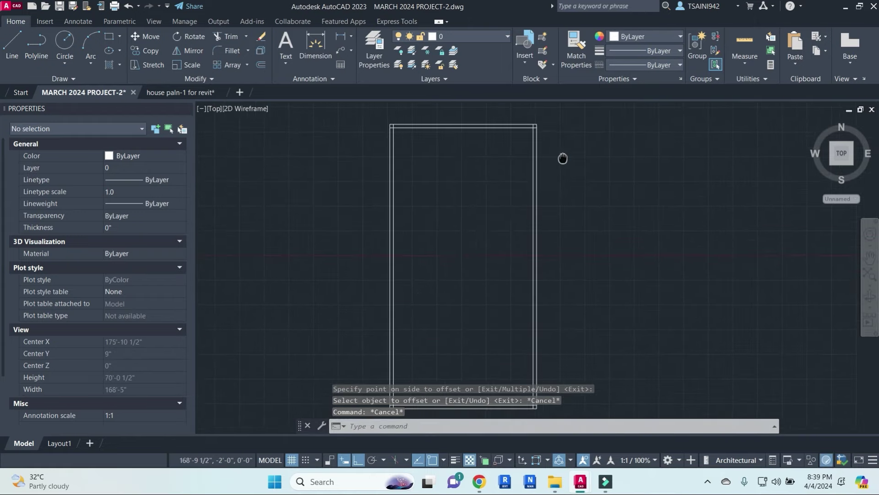
scroll(566, 159, up, 1)
scroll(567, 160, down, 1)
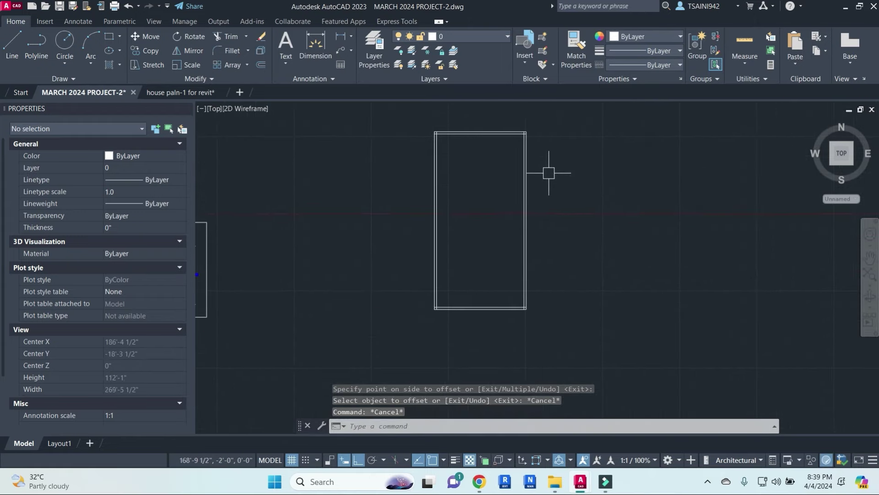
scroll(525, 220, up, 3)
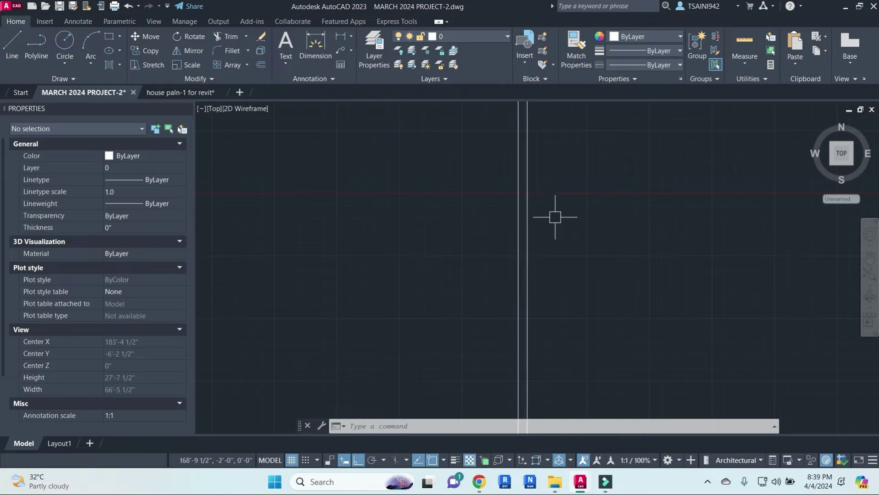
scroll(556, 213, down, 2)
scroll(476, 208, down, 1)
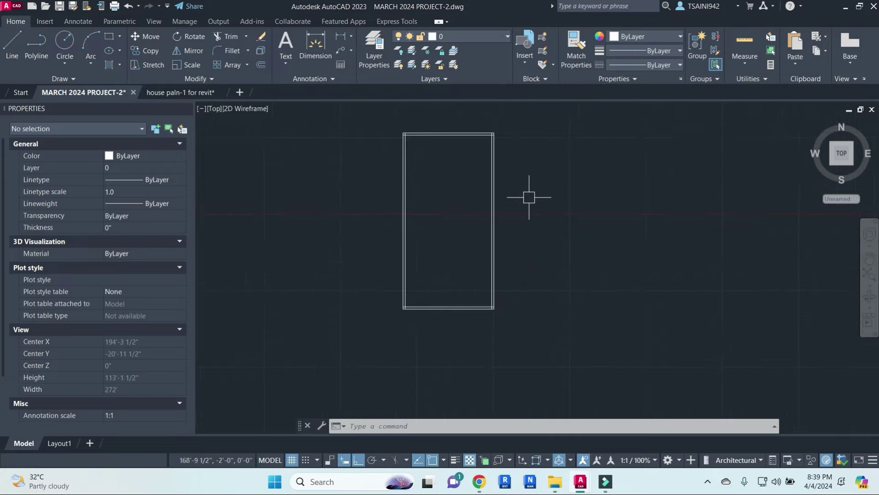
key(Escape)
key(Escape)
key(Escape)
scroll(443, 159, up, 2)
scroll(443, 159, down, 2)
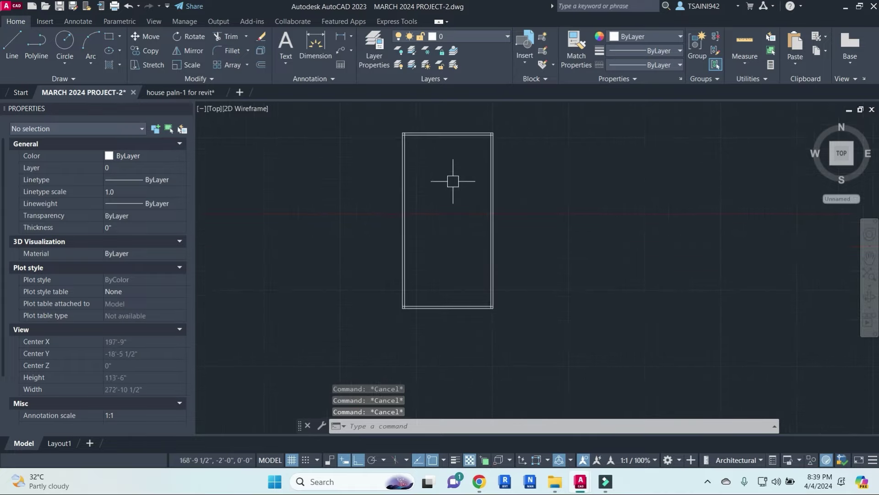
- Draw a horizontal line below the rectangle
key(l)
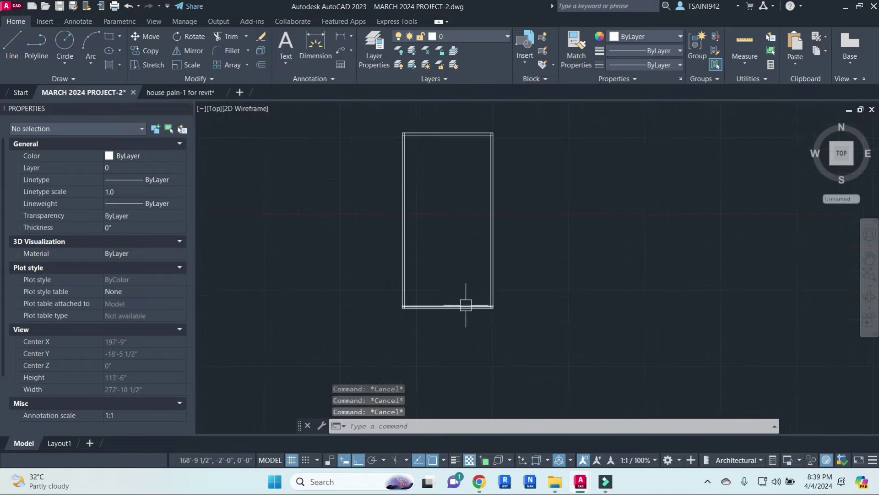
key(Return)
scroll(365, 316, up, 2)
click(366, 316)
click(580, 333)
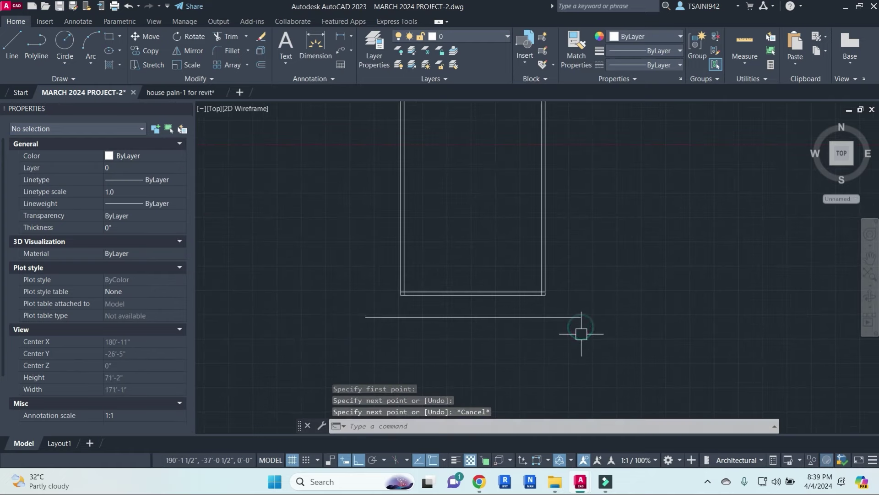
key(Escape)
- Offset that line 20' downward to make a parallel copy
key(o)
key(Return)
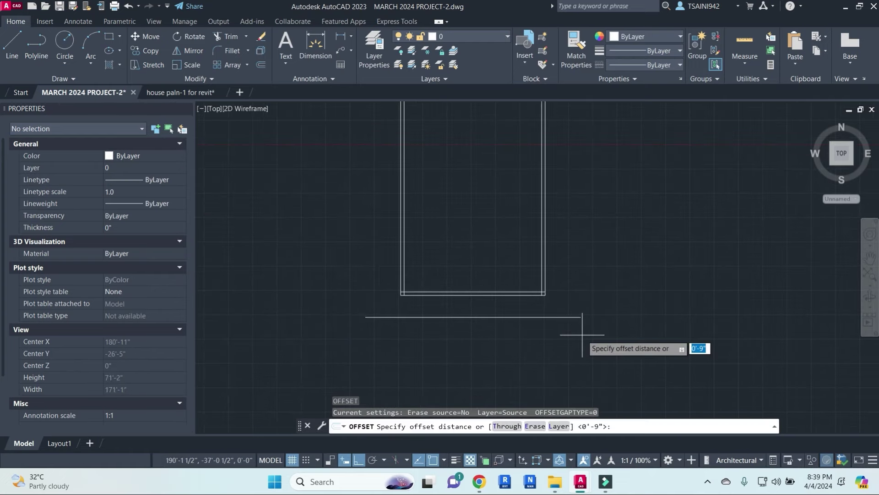
text(')
key(Return)
click(545, 316)
click(546, 361)
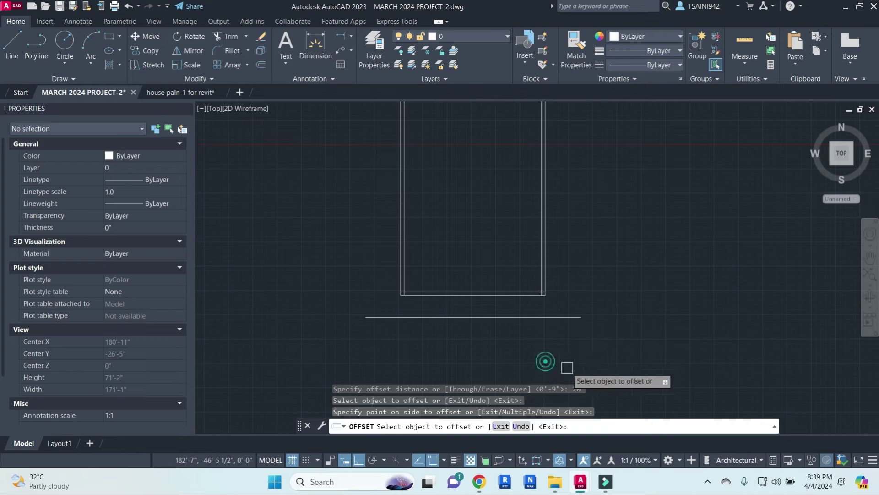
middle_drag(546, 362, 556, 312)
key(Escape)
- Move the lower copy up so it sits just below the first line
click(589, 359)
key(m)
key(Return)
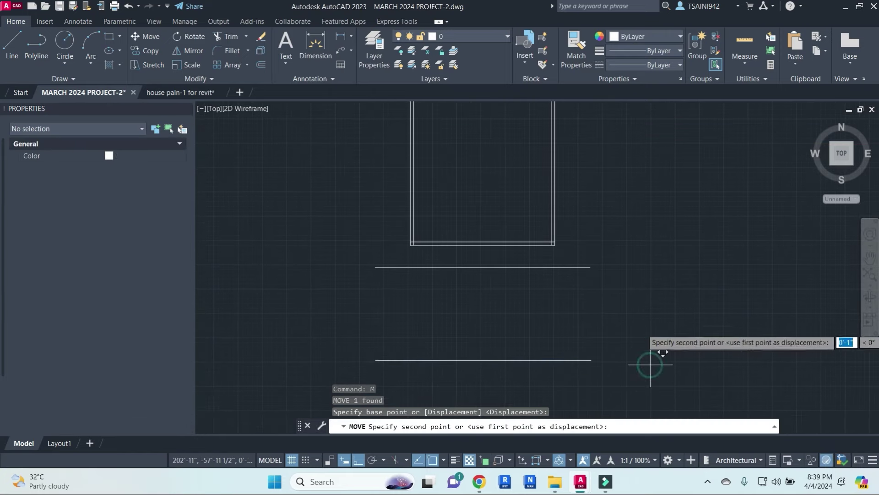
click(650, 361)
click(650, 301)
key(Escape)
key(Escape)
key(Escape)
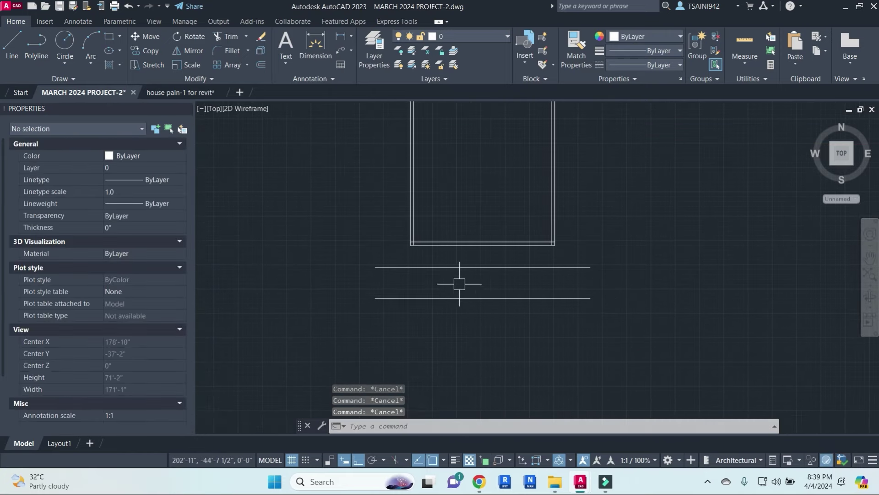
scroll(428, 261, up, 2)
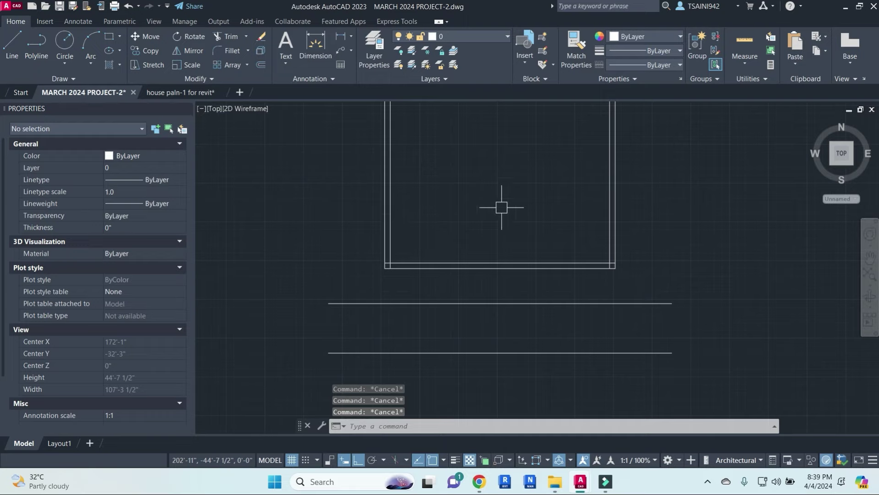
scroll(515, 233, down, 2)
scroll(503, 321, down, 1)
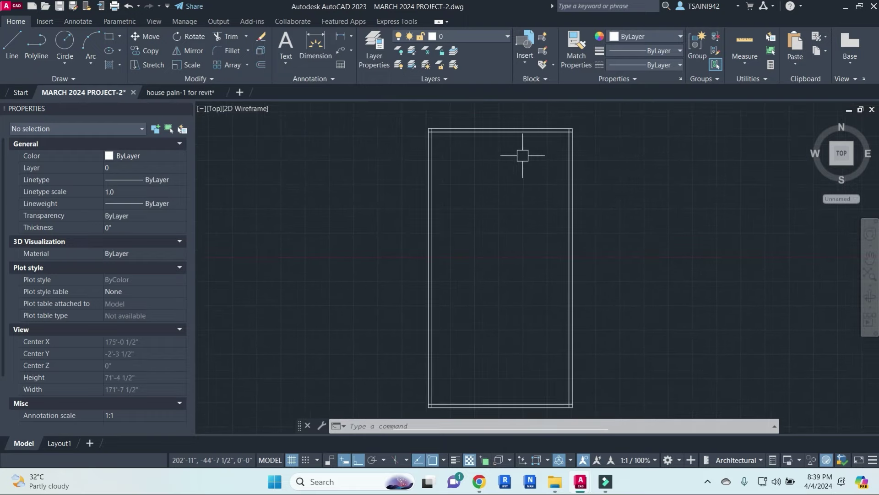
middle_drag(520, 157, 486, 164)
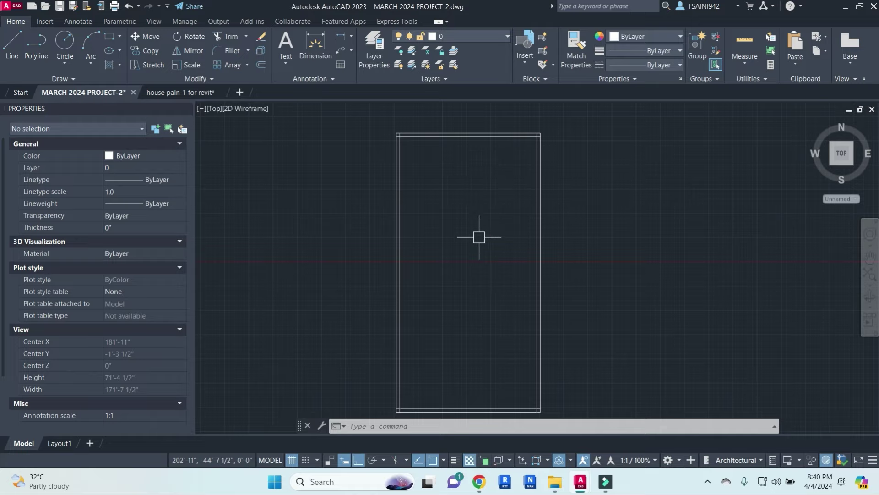
middle_drag(481, 237, 471, 223)
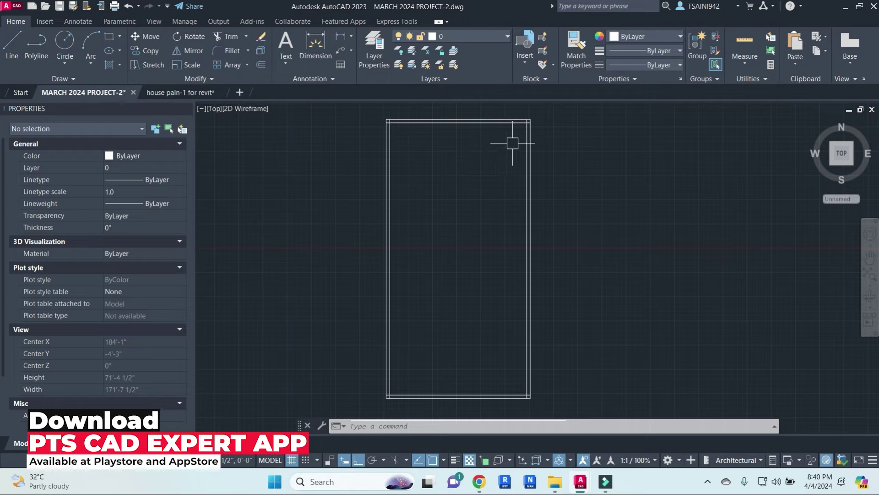
- Offset the inner top wall line 5' downward to create a cross line
middle_drag(494, 158, 486, 159)
key(Escape)
key(Escape)
key(Escape)
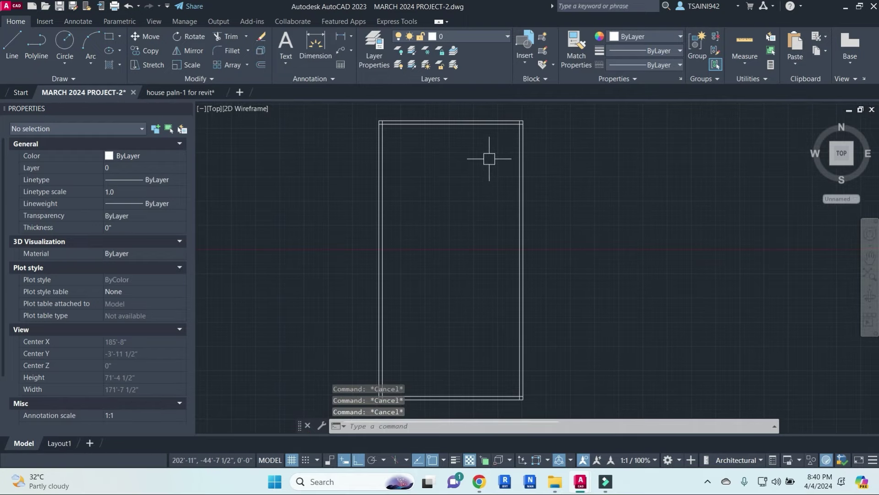
scroll(490, 160, down, 4)
text(o)
key(Return)
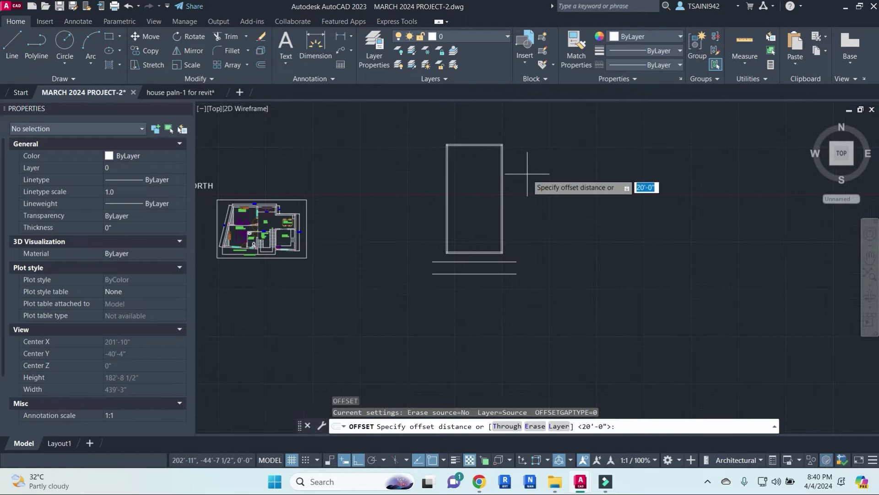
text(')
key(Return)
scroll(483, 140, up, 5)
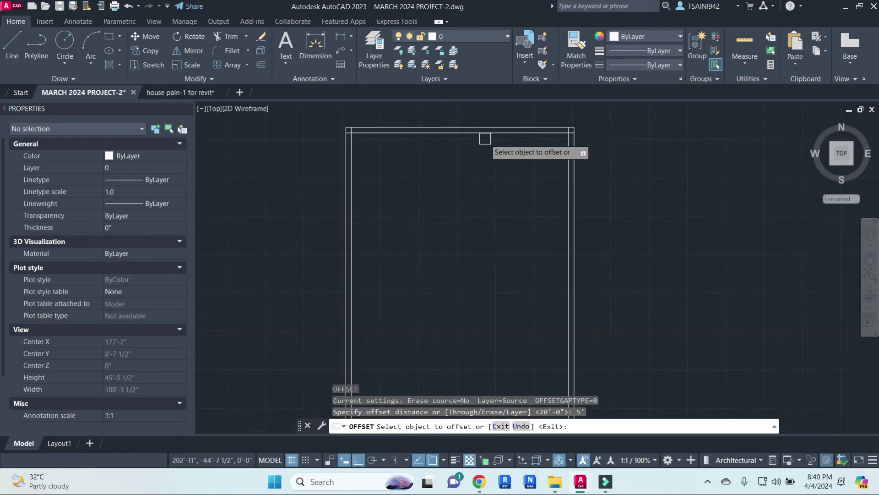
click(486, 136)
key(Escape)
key(Escape)
key(Escape)
key(Escape)
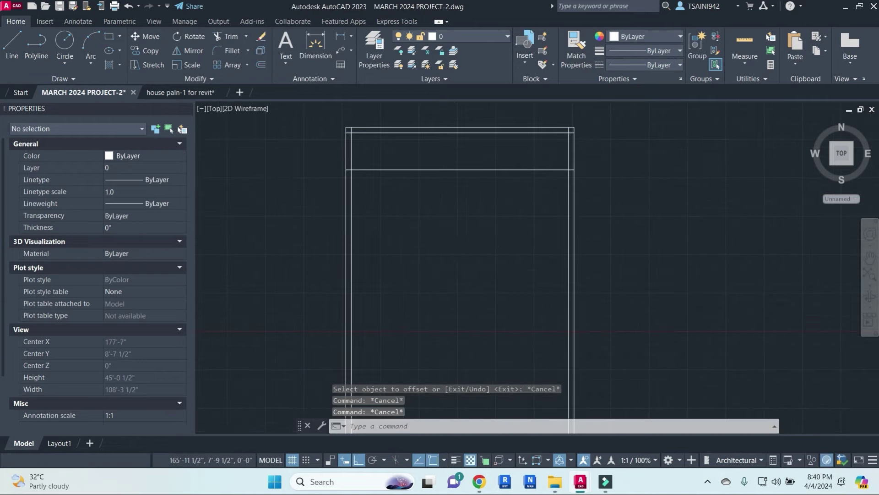
- Offset the cross line another 4.5 downward to give the interior wall thickness
text(o)
key(Return)
text(4.5)
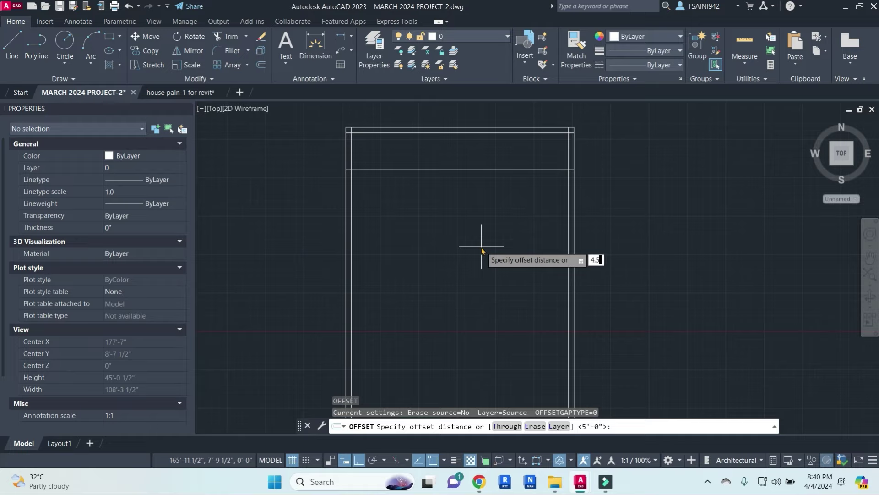
key(Return)
click(481, 170)
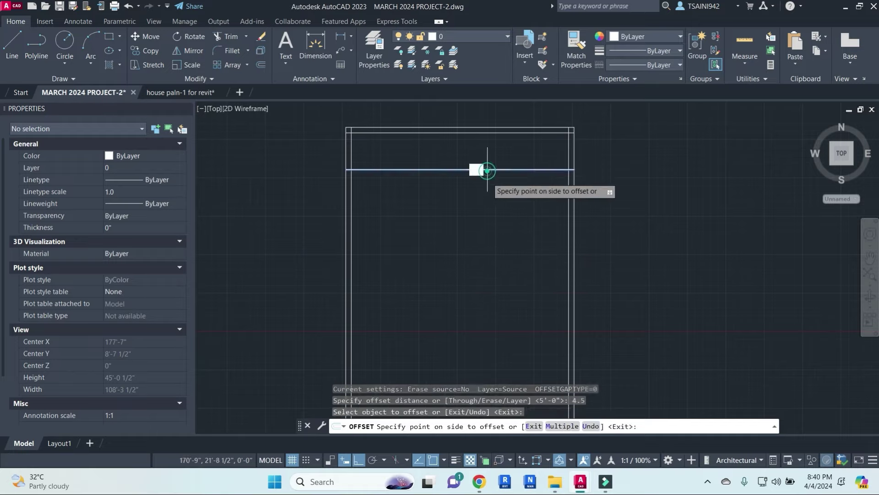
click(481, 225)
key(Escape)
key(Escape)
scroll(474, 224, down, 4)
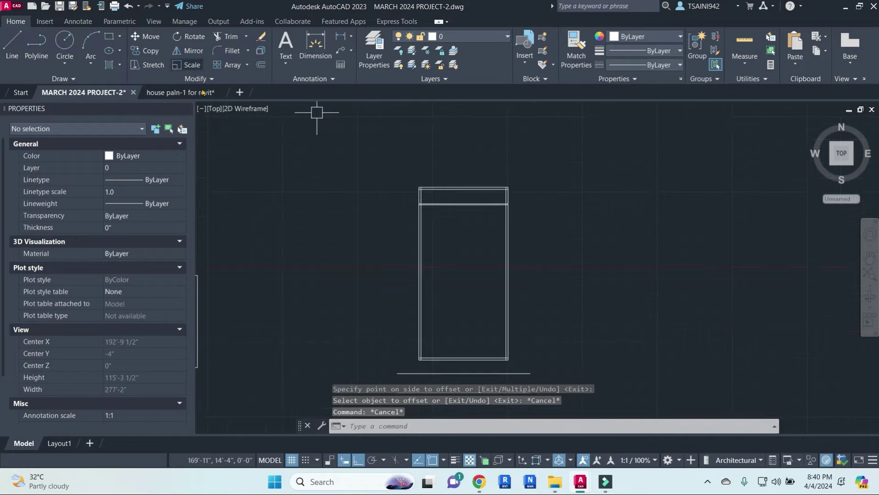
click(288, 49)
- Copy the existing NORTH label and place it left of the new rectangle
scroll(501, 265, down, 3)
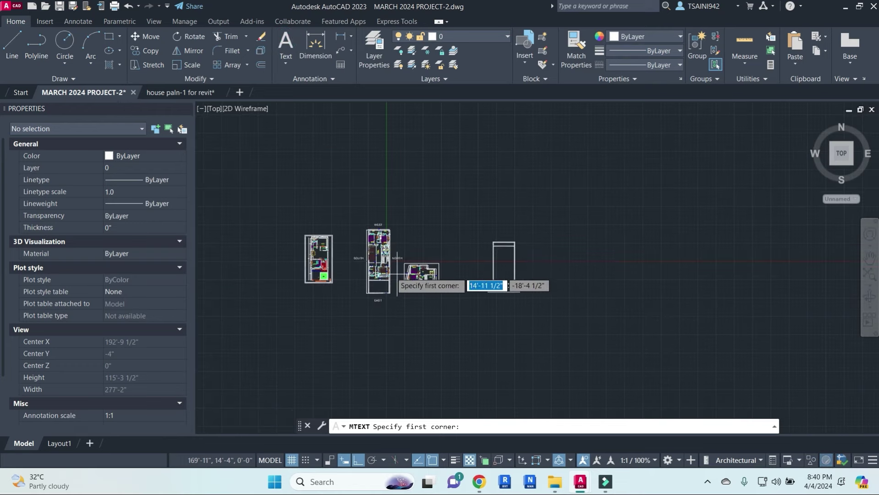
key(Escape)
scroll(389, 280, up, 3)
click(411, 293)
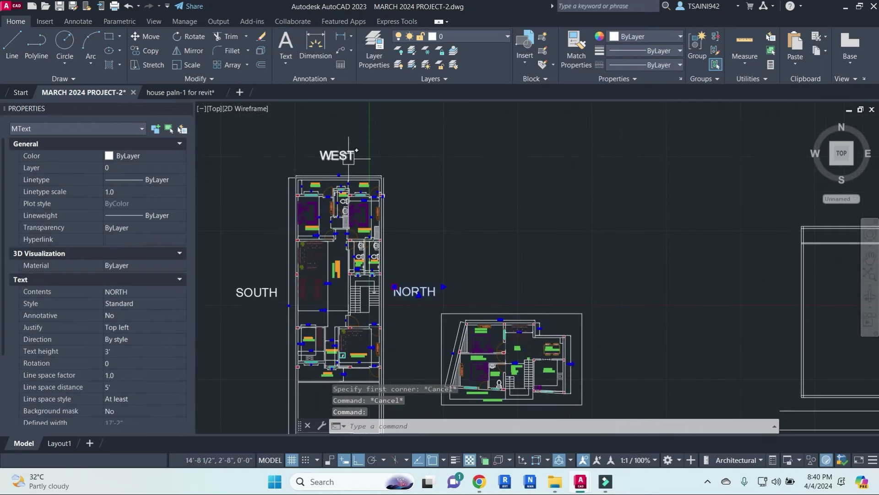
key(ctrl+c)
key(ctrl+v)
scroll(480, 259, down, 3)
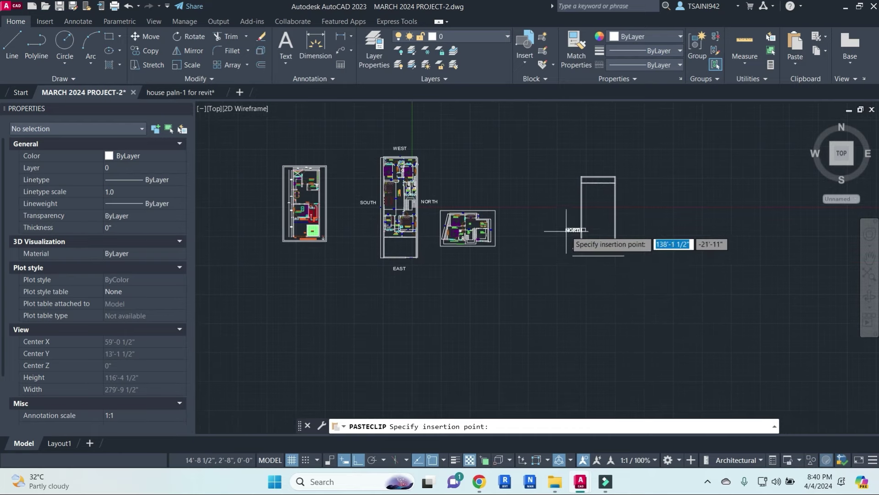
scroll(563, 233, up, 4)
click(555, 203)
- Paste a second NORTH label above the rectangle and change its text to EAST
scroll(556, 203, down, 2)
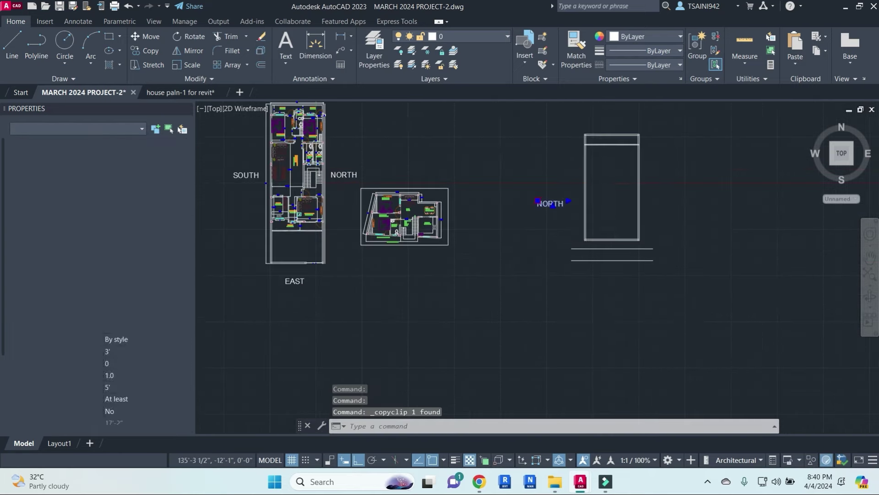
key(ctrl+c)
key(ctrl+v)
middle_drag(598, 132, 575, 168)
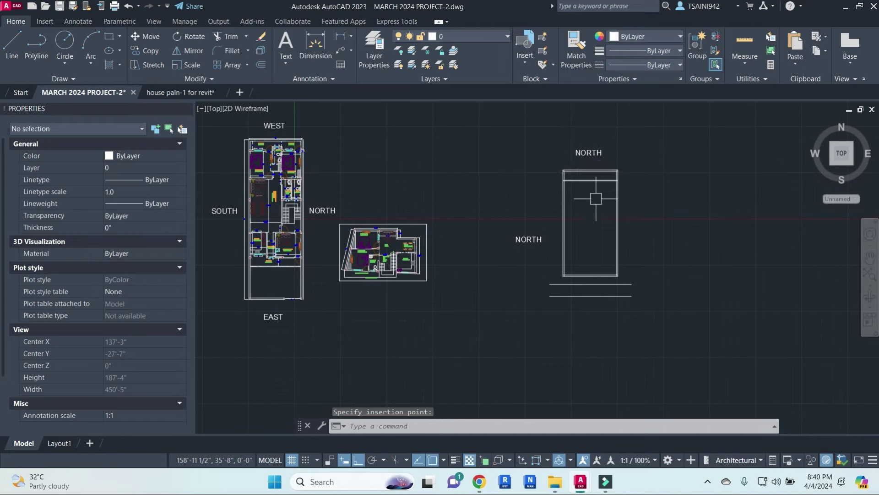
click(599, 161)
key(Escape)
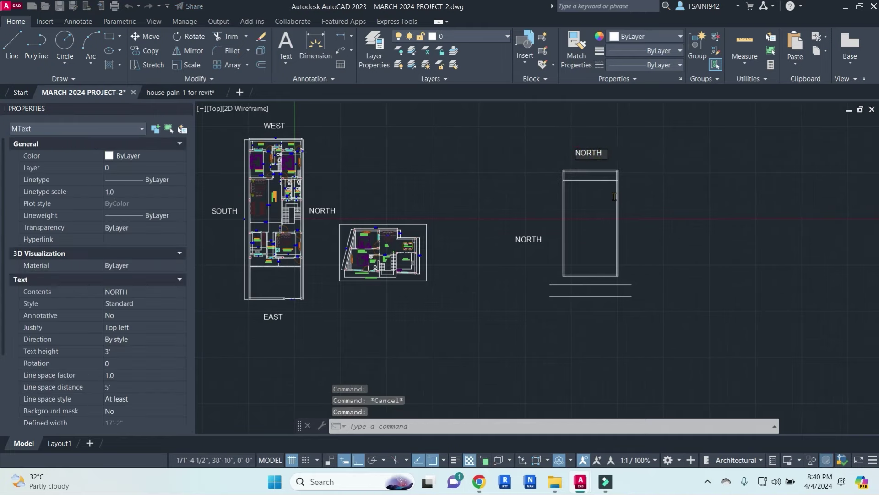
double_click(626, 191)
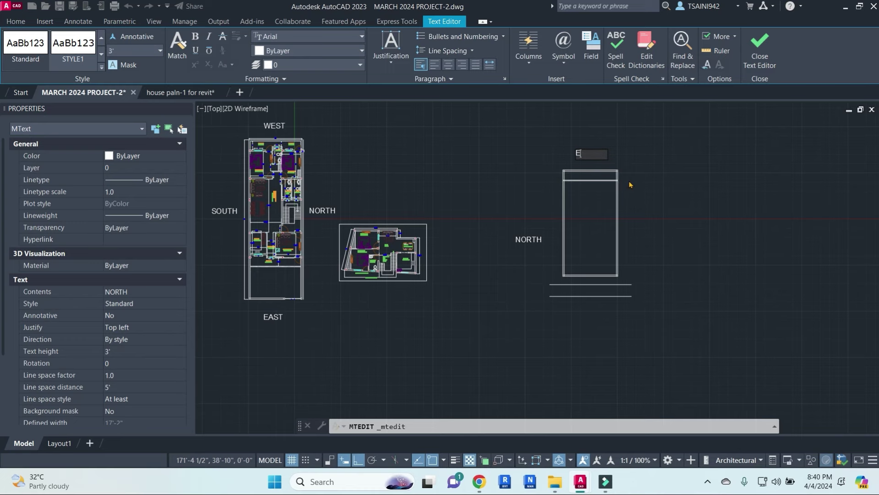
text(EAST)
click(655, 210)
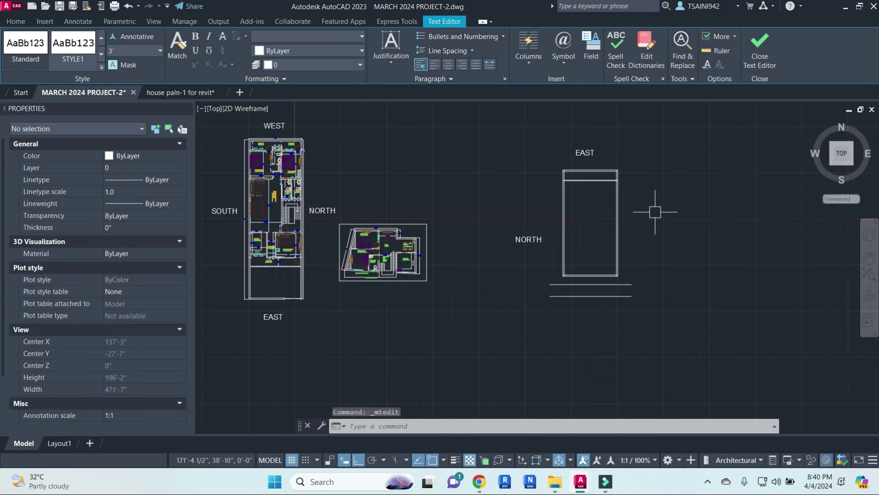
click(524, 239)
key(Escape)
key(Escape)
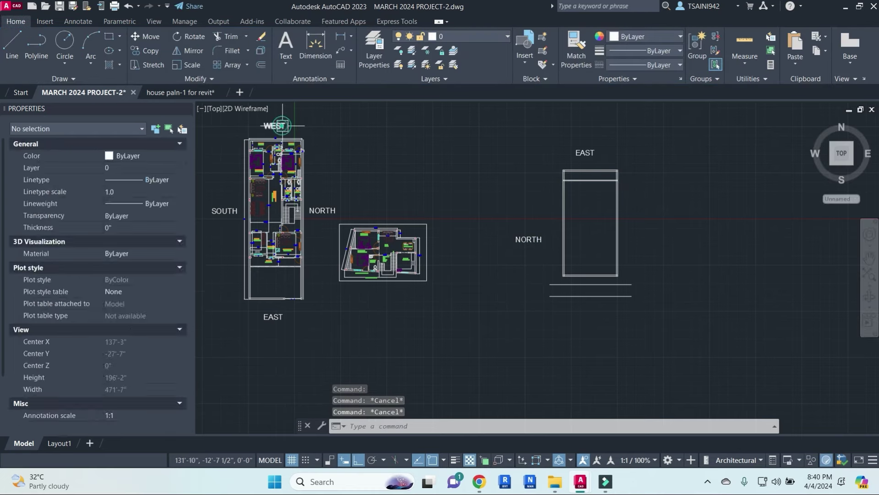
- Copy the WEST label and place it below the new rectangle
click(274, 126)
key(ctrl+c)
key(ctrl+v)
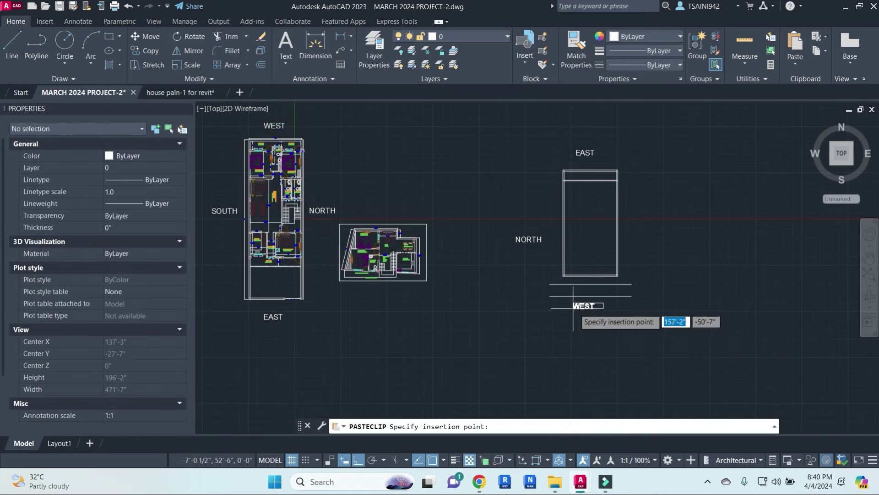
click(587, 306)
key(ctrl+v)
- Copy the SOUTH label and place it right of the new rectangle
click(226, 211)
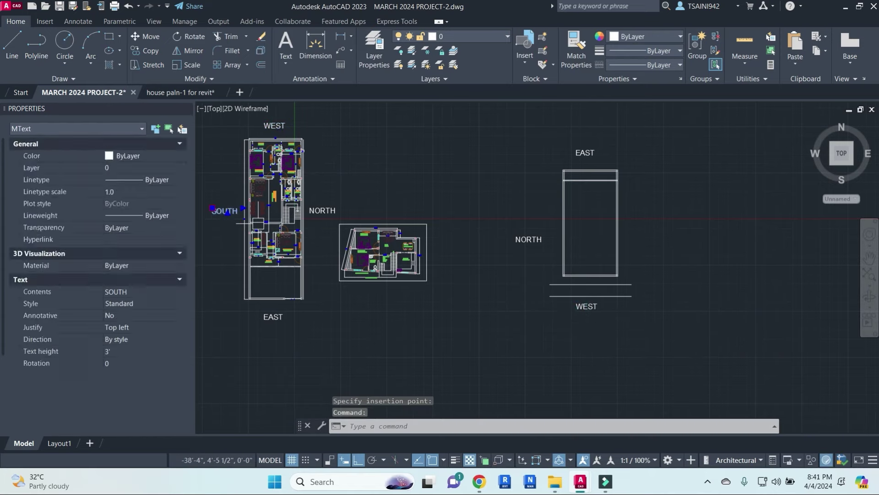
key(ctrl+c)
key(ctrl+v)
scroll(600, 227, up, 2)
click(646, 220)
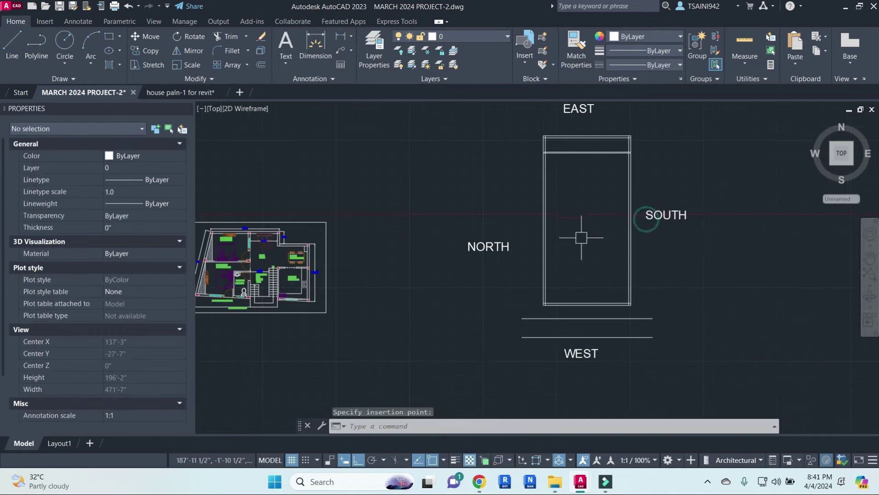
scroll(531, 233, down, 2)
scroll(559, 265, up, 5)
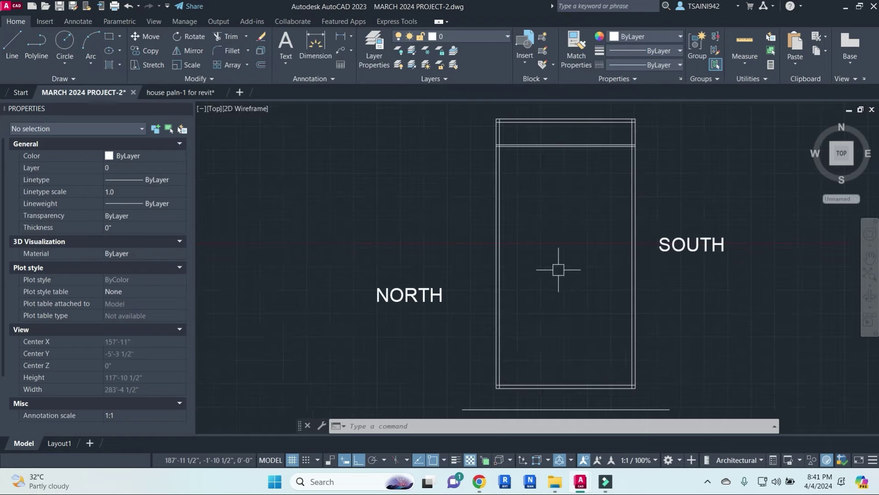
scroll(565, 249, down, 4)
scroll(520, 181, up, 1)
key(Escape)
key(Escape)
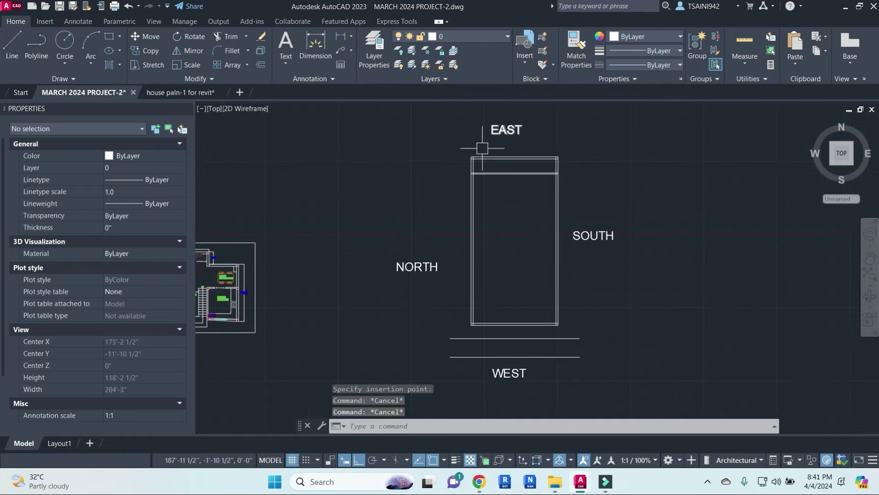
- Draw a wall-to-wall mid-height horizontal line and a vertical line between top and bottom midpoints
text(l)
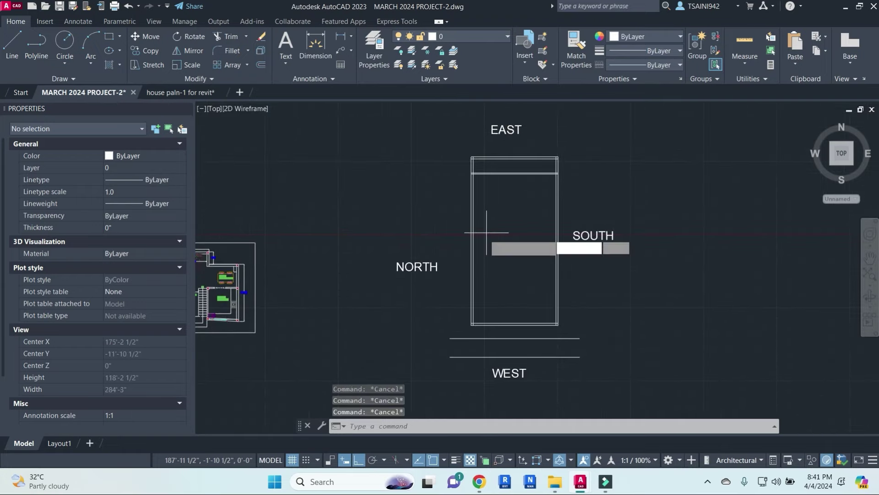
key(Return)
click(471, 239)
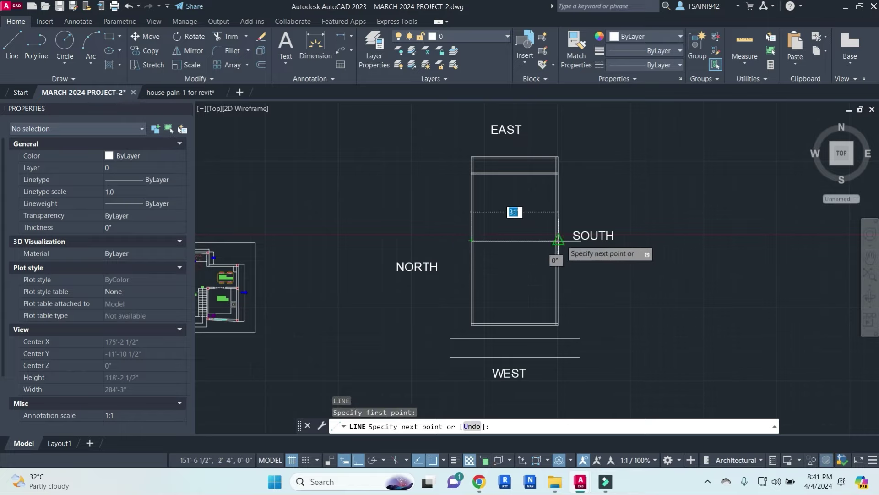
click(558, 240)
key(Escape)
key(Return)
click(516, 157)
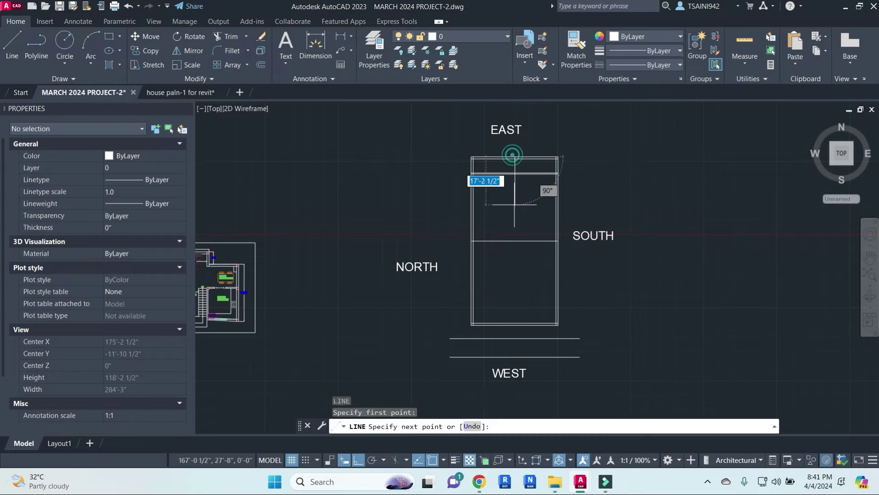
click(515, 324)
key(Escape)
key(Escape)
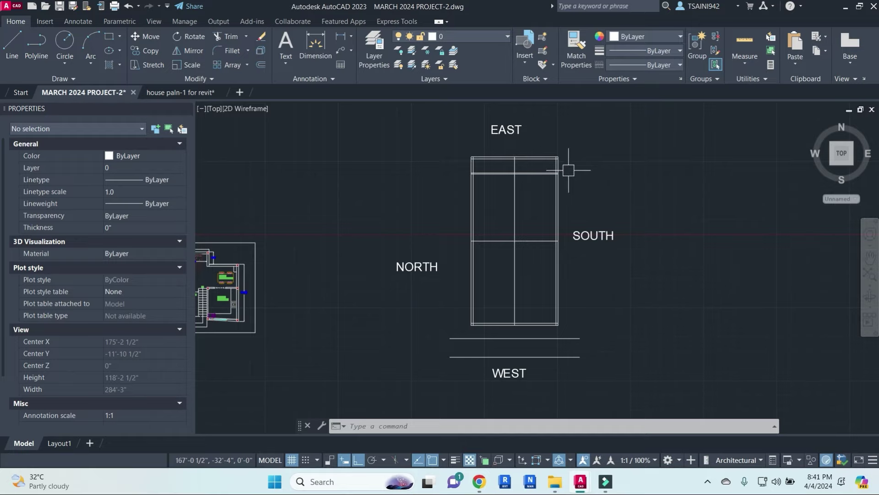
scroll(572, 194, up, 2)
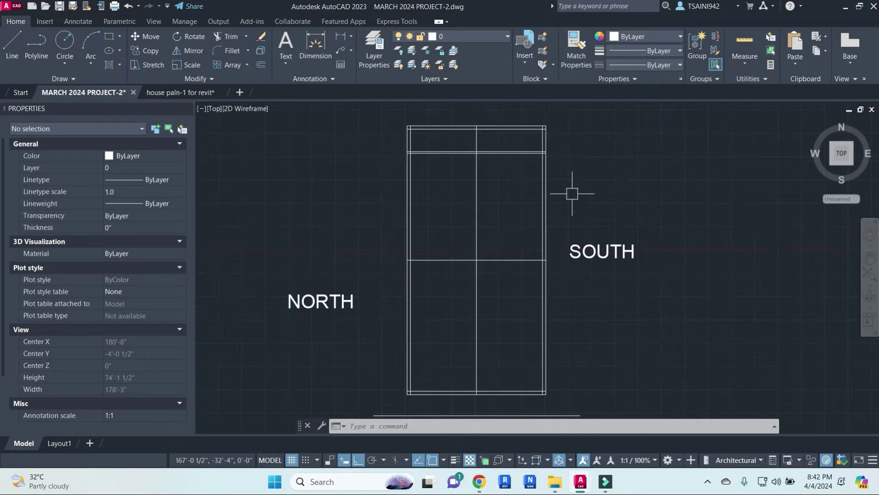
- Pan and zoom around the quartered plan and its labels, then minimise AutoCAD to the desktop
middle_drag(580, 193, 581, 214)
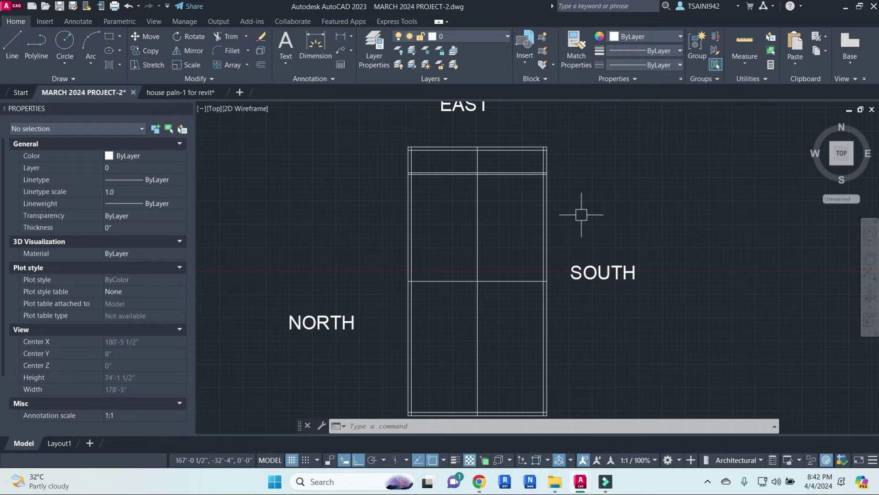
scroll(581, 215, down, 3)
middle_drag(580, 212, 559, 213)
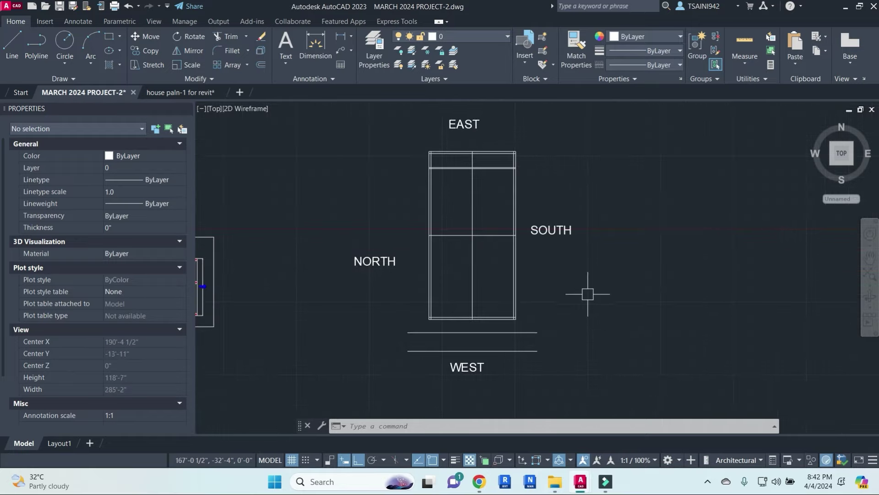
middle_drag(588, 294, 566, 262)
middle_drag(373, 268, 390, 291)
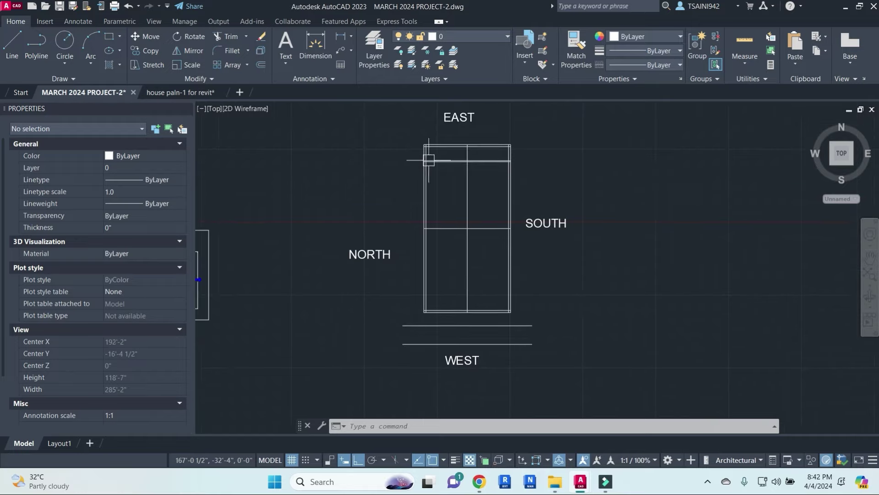
middle_drag(451, 341, 447, 320)
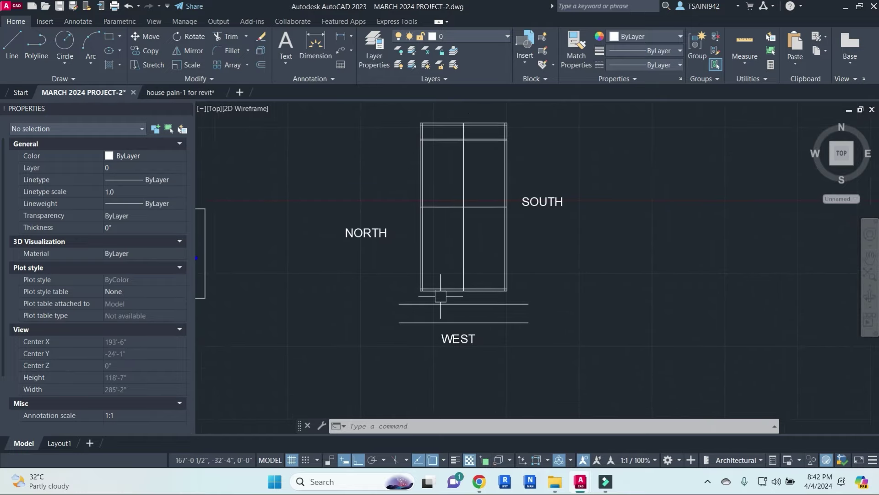
scroll(424, 314, up, 2)
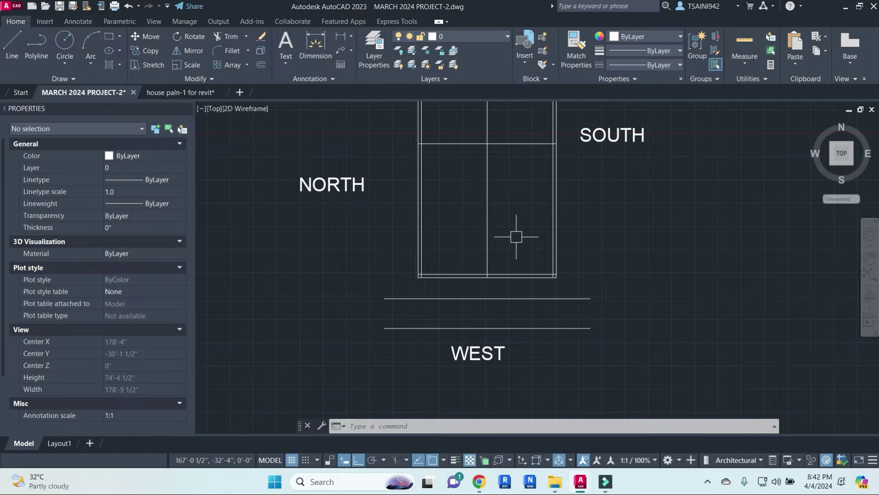
scroll(522, 236, down, 1)
scroll(545, 287, down, 1)
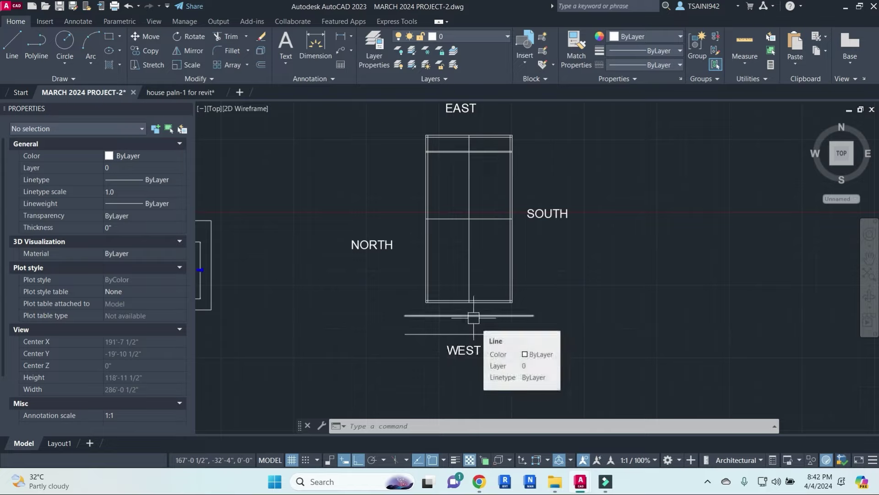
key(super+d)
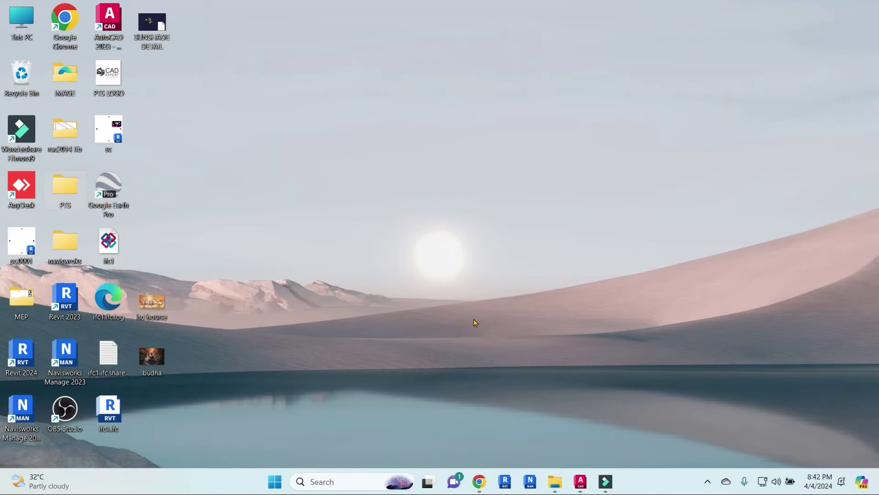
mouse_move(479, 481)
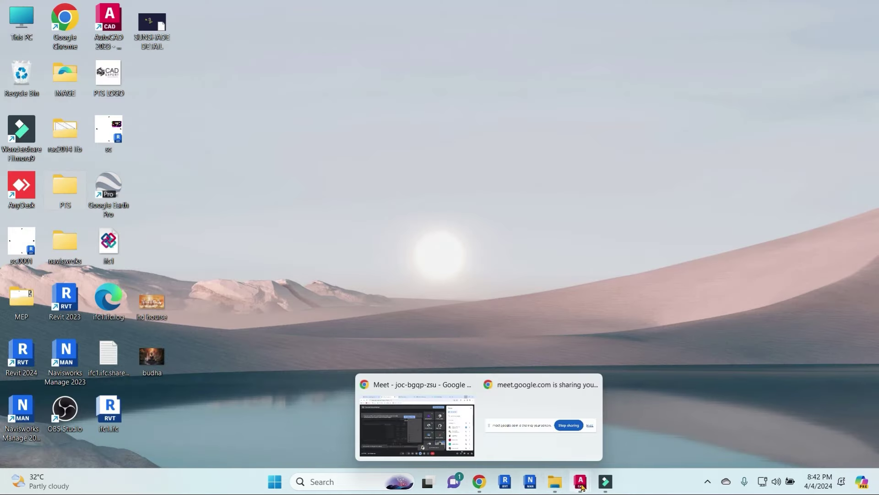
- Restore and maximise AutoCAD, then switch to the MARCH 2024 PROJECT-2 drawing
click(627, 425)
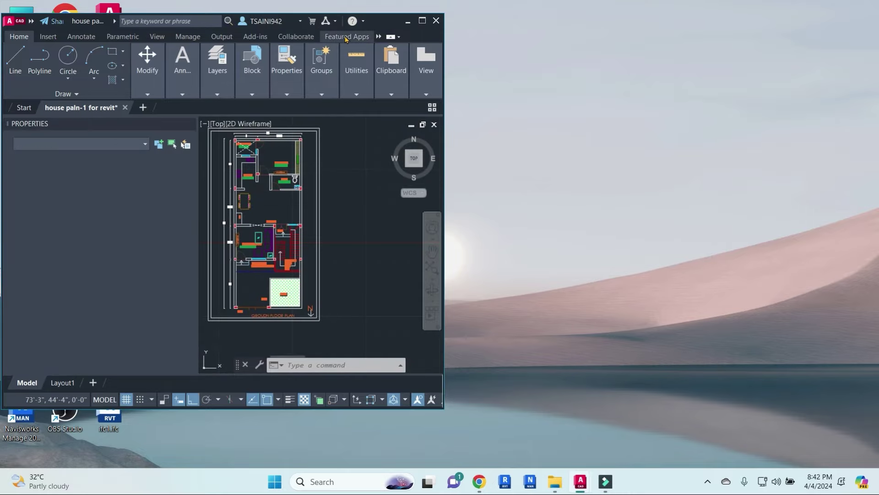
click(425, 22)
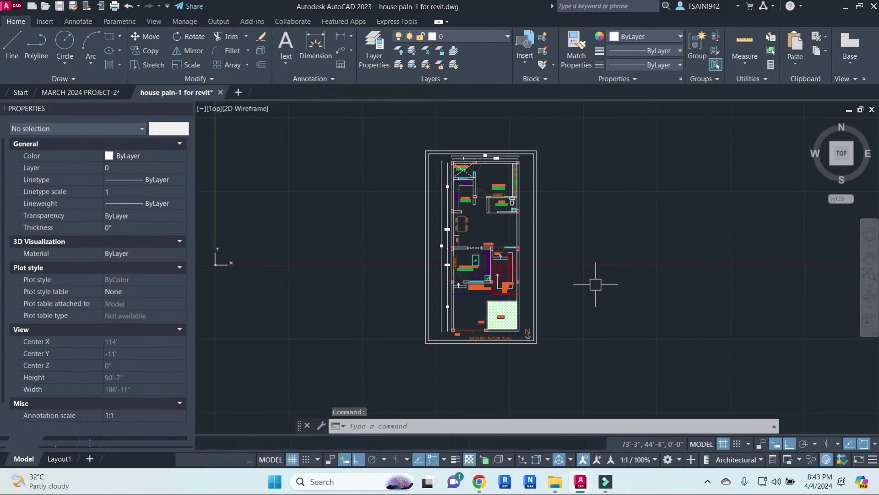
middle_drag(507, 202, 436, 225)
click(75, 92)
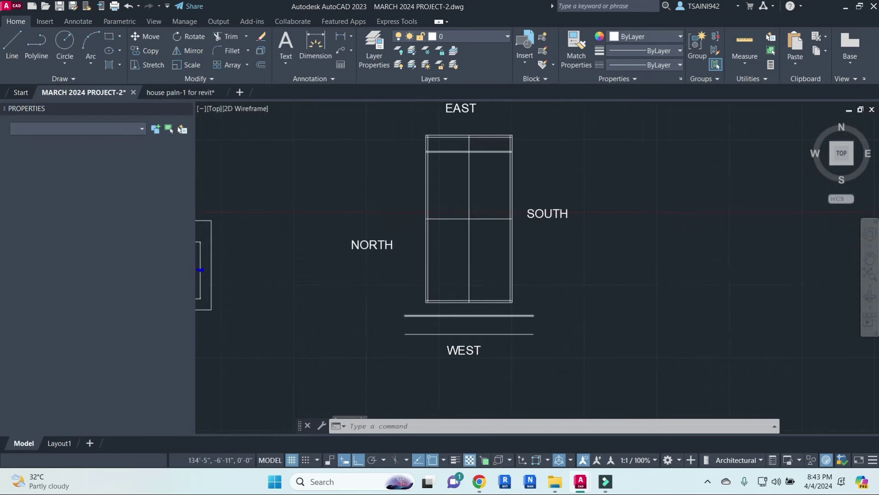
key(Escape)
key(Escape)
key(Escape)
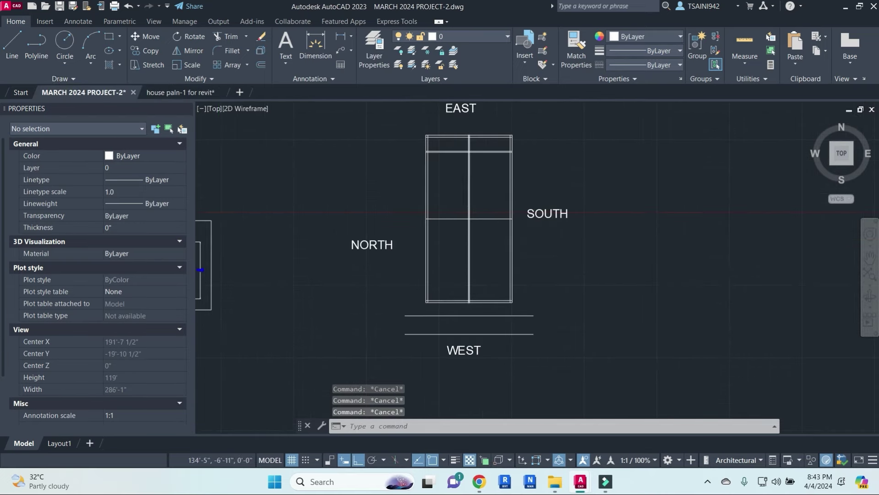
- Erase the vertical and horizontal centre lines
click(473, 179)
click(463, 179)
click(476, 208)
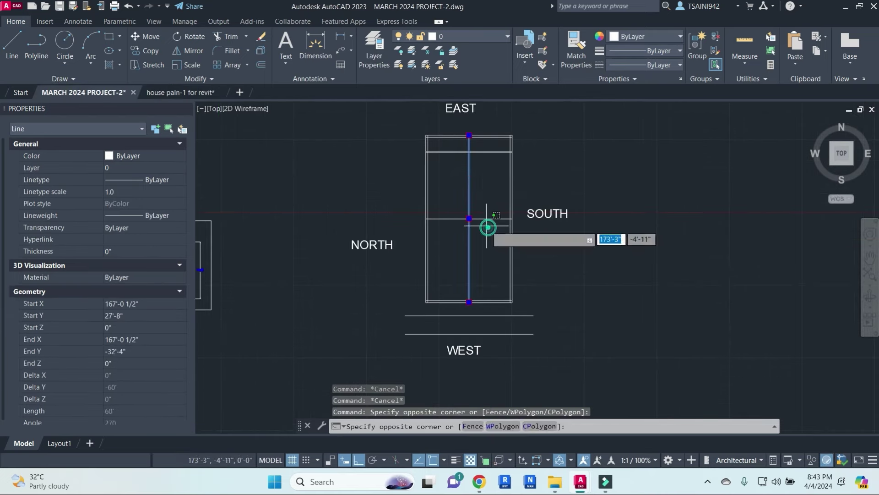
click(489, 227)
key(Delete)
middle_drag(465, 173, 490, 199)
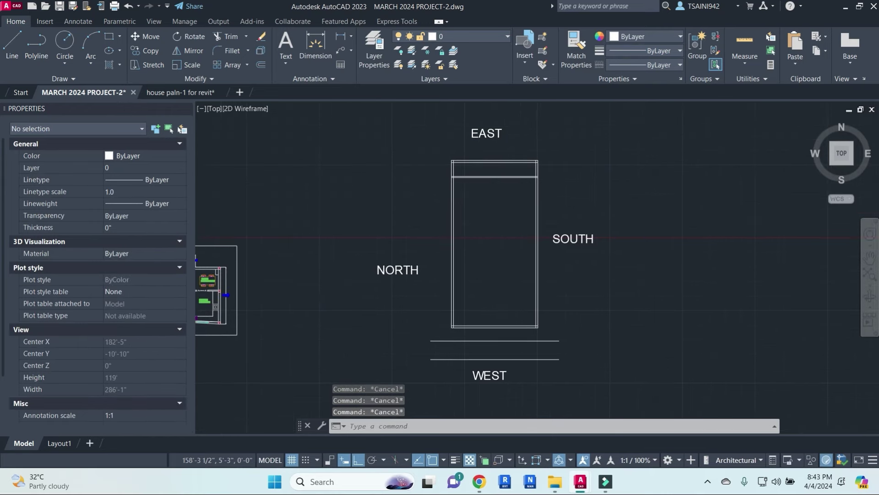
- Trim away the stray vertical line below the top band
text(o)
key(Return)
text(4')
key(Return)
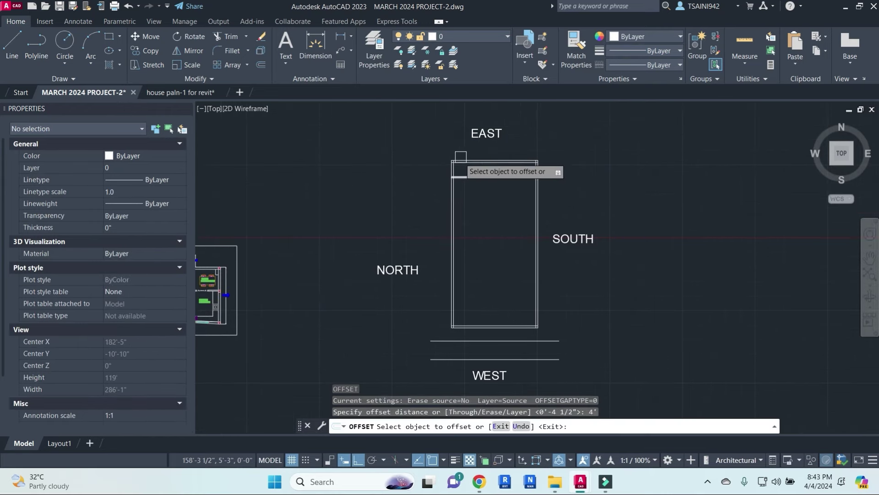
scroll(458, 163, up, 5)
key(Escape)
key(Escape)
key(Escape)
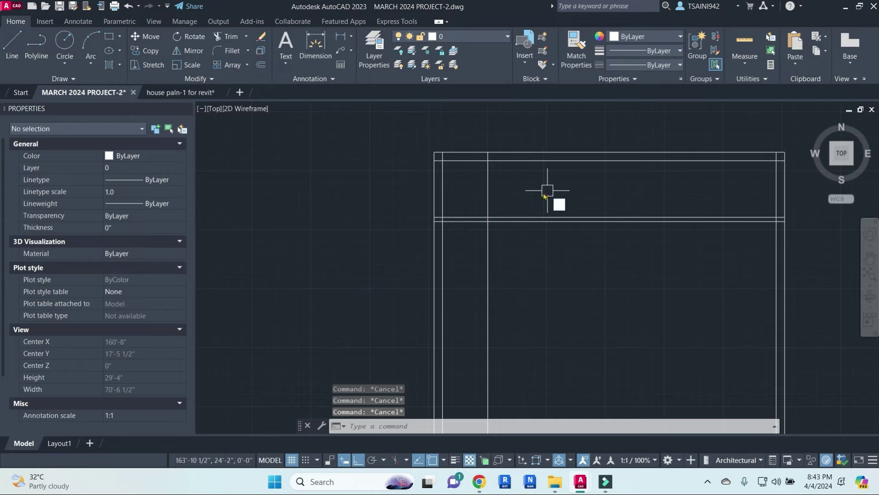
text(tr)
key(Return)
mouse_move(509, 225)
mouse_down()
mouse_move(481, 240)
mouse_move(501, 265)
mouse_up()
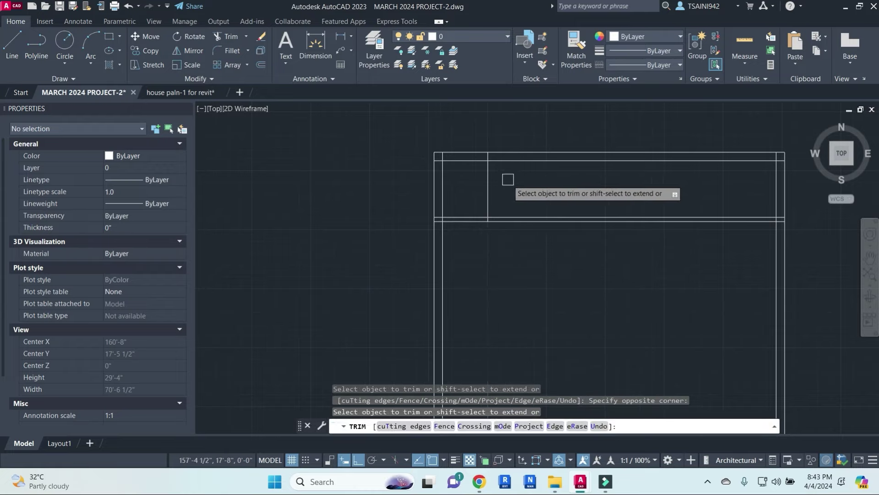
key(Escape)
key(Escape)
key(Escape)
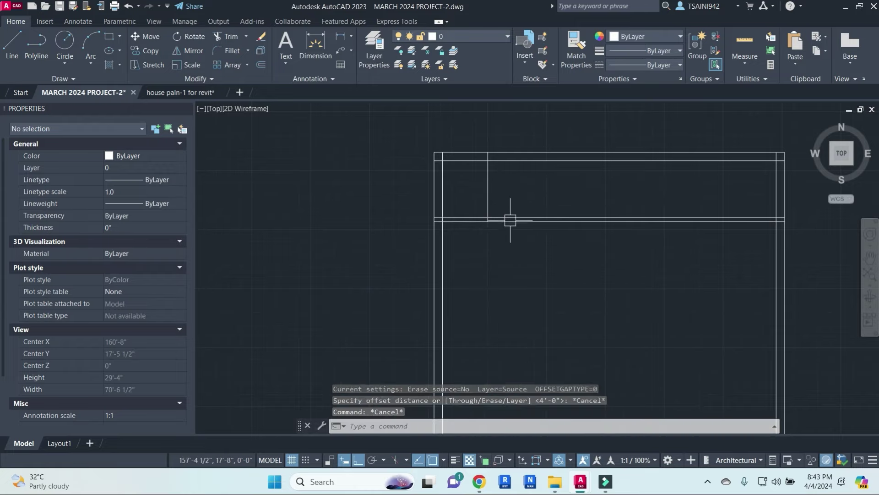
- Stretch the short vertical wall line 1' to the right
text(s)
key(Return)
click(507, 245)
click(474, 106)
key(Return)
click(486, 173)
key(Escape)
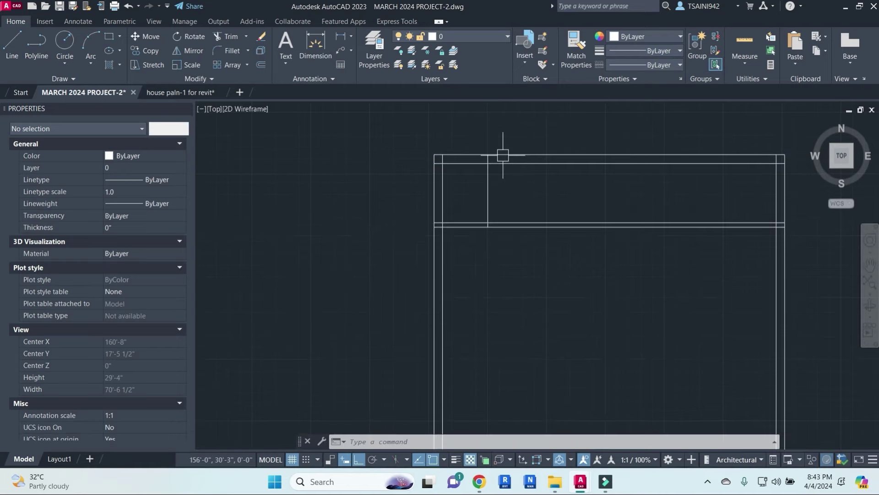
key(Return)
click(511, 257)
click(476, 140)
key(Return)
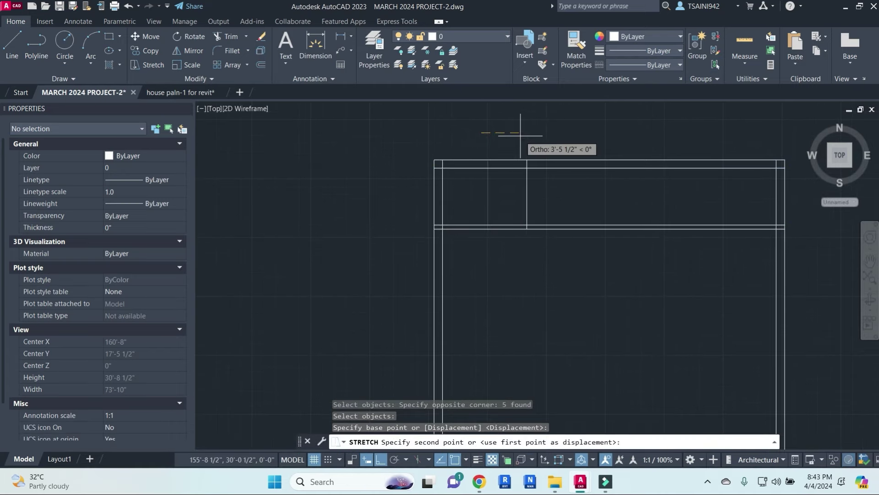
text(1)
key(Return)
scroll(522, 178, up, 1)
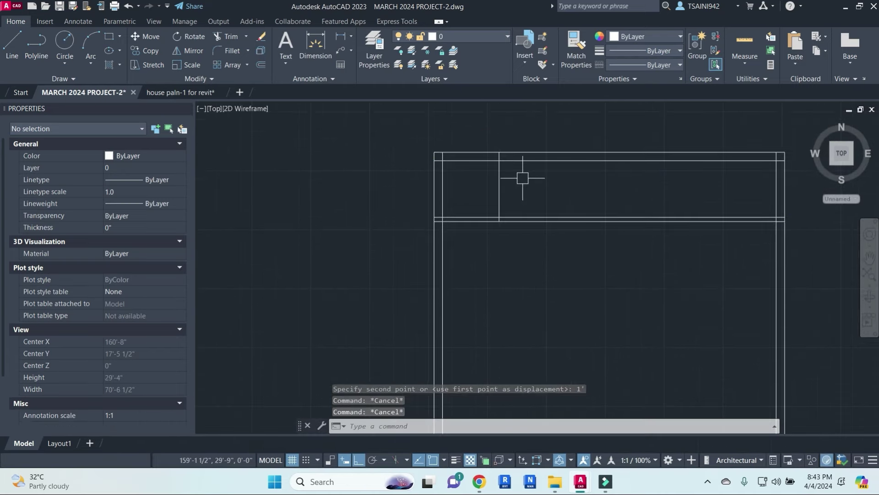
- Offset the short wall line 4.5 to form a double-line partition
text(o)
key(Return)
text(4.5)
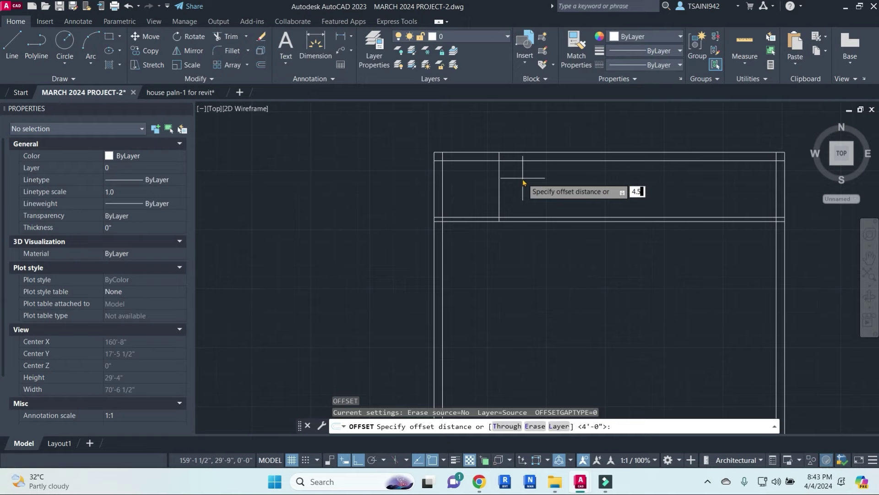
key(Return)
click(499, 181)
click(554, 190)
scroll(564, 195, down, 2)
key(Escape)
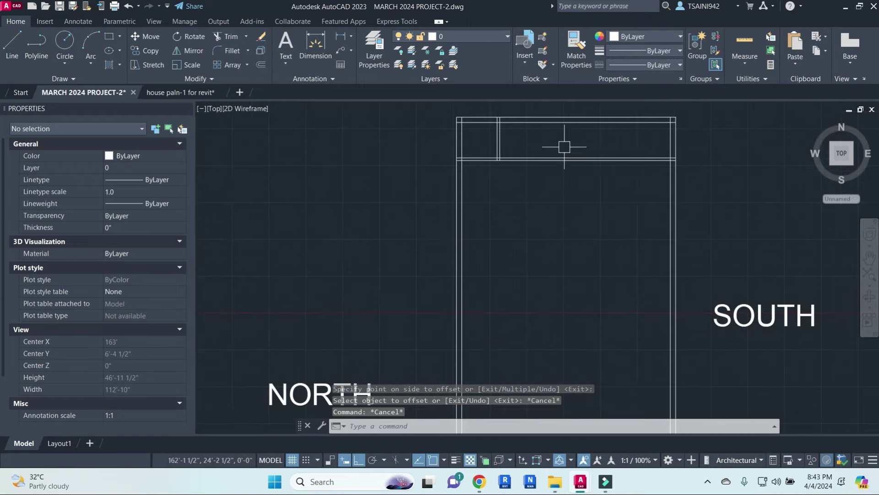
key(Escape)
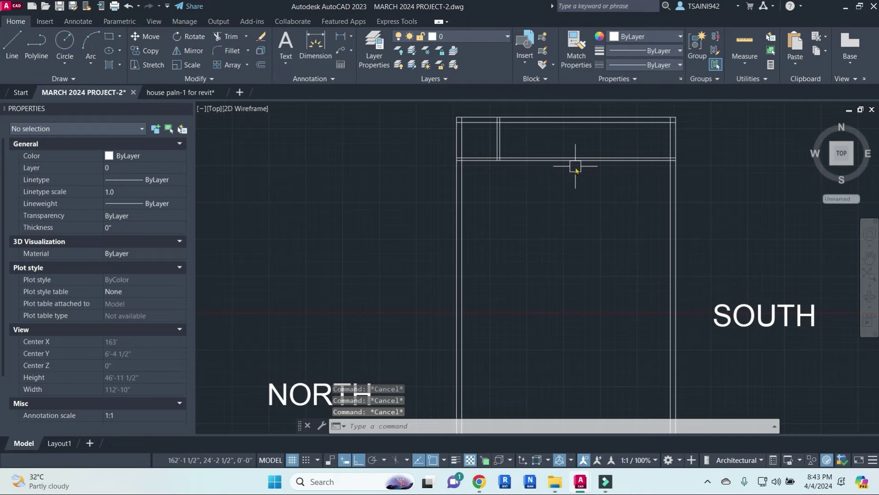
- Offset the top inner wall line 13' downward
text(l)
key(Return)
click(567, 160)
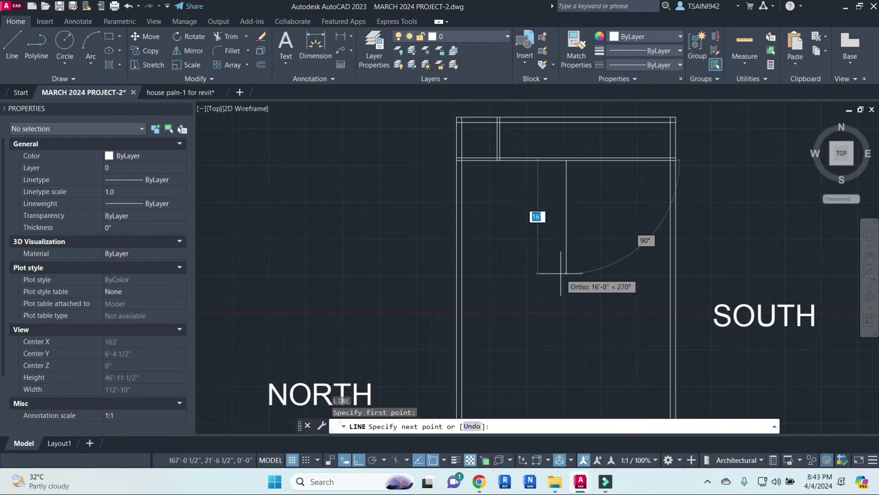
key(Escape)
text(o)
key(Return)
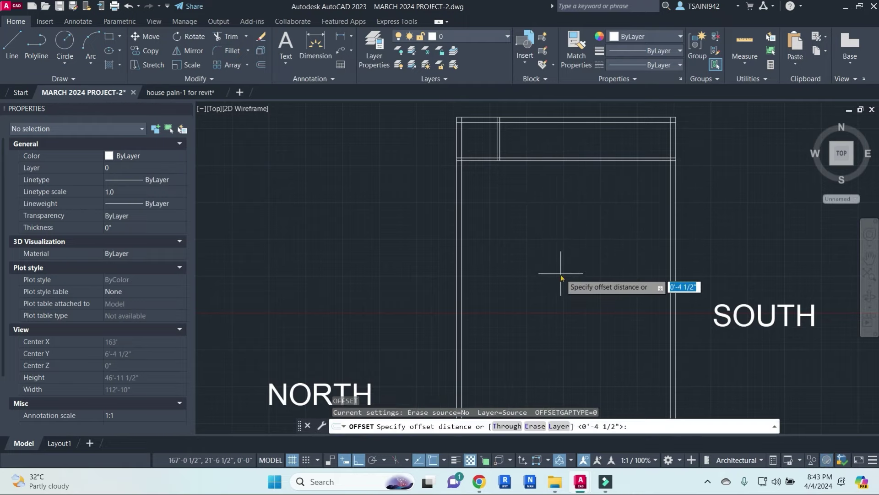
text(13')
key(Return)
click(581, 160)
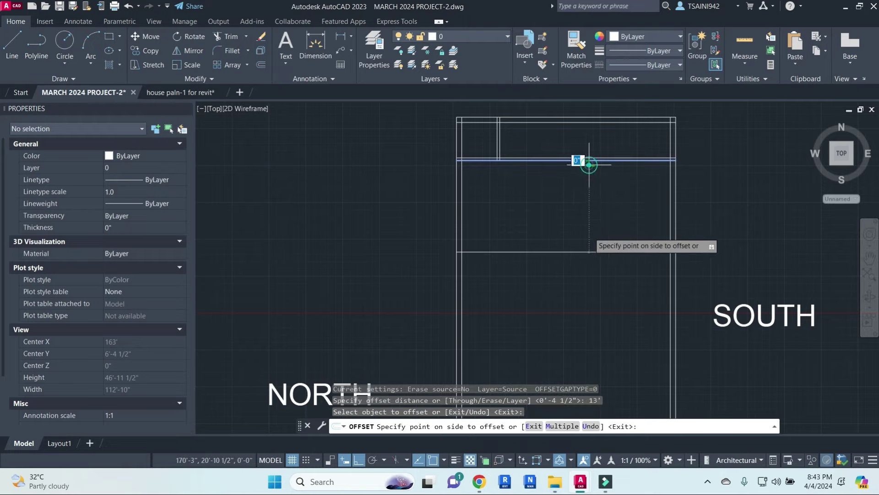
click(580, 296)
key(Escape)
- Offset that new line 9 inches to give the wall its thickness
text(o)
key(Return)
text(9)
key(Return)
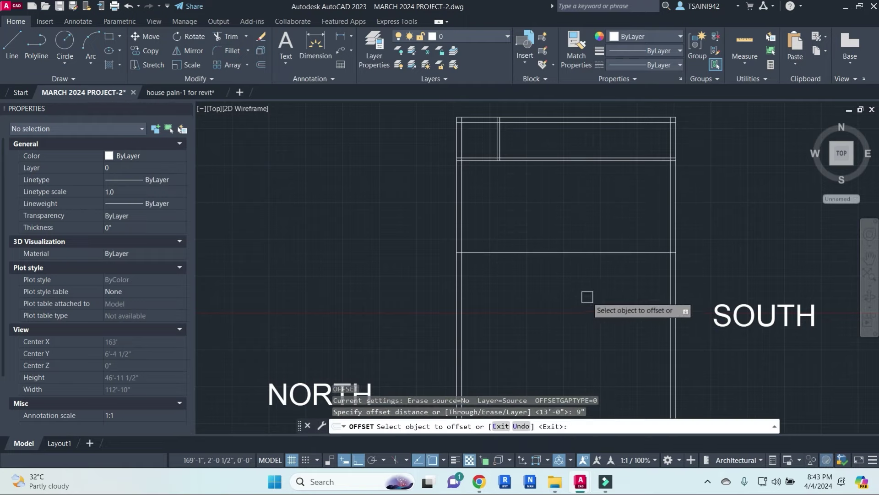
click(600, 253)
click(595, 304)
key(Escape)
- Draw a vertical interior wall line from the top wall to the lower wall
text(l)
key(Return)
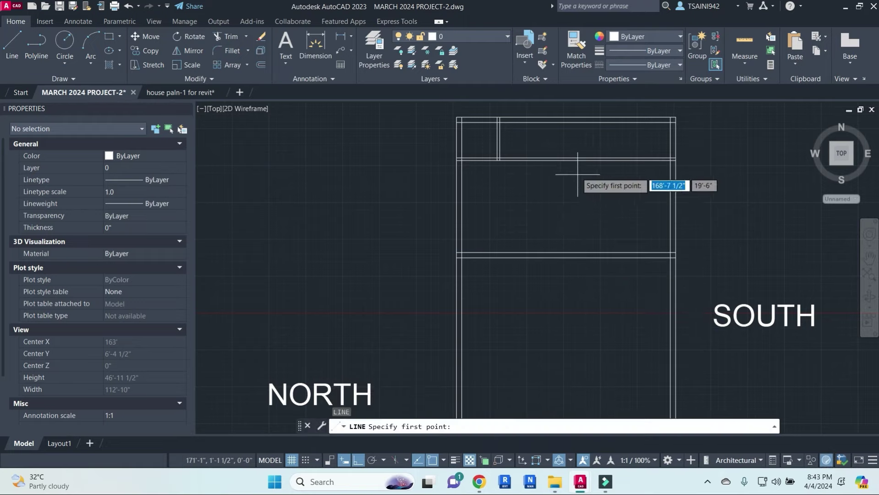
click(567, 160)
click(571, 222)
key(Return)
text(ex)
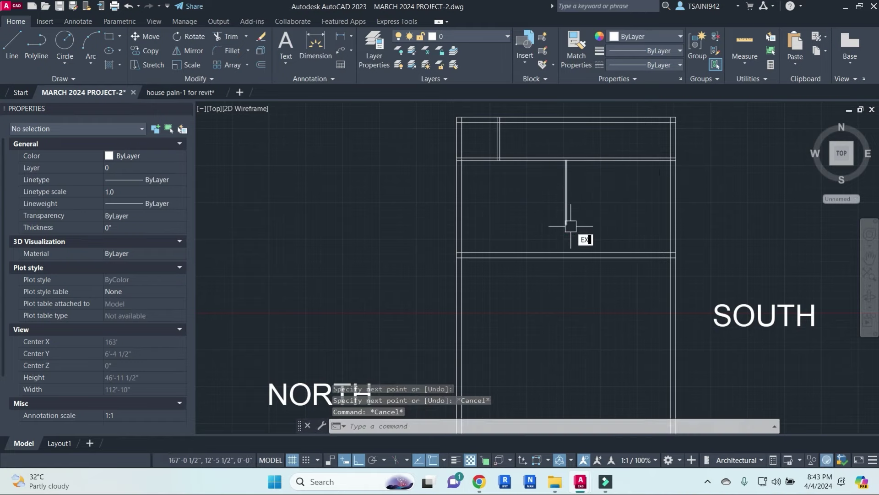
key(Return)
click(590, 250)
click(532, 194)
key(Escape)
- Offset the vertical interior line 4.5 inches left to form a double wall
text(o)
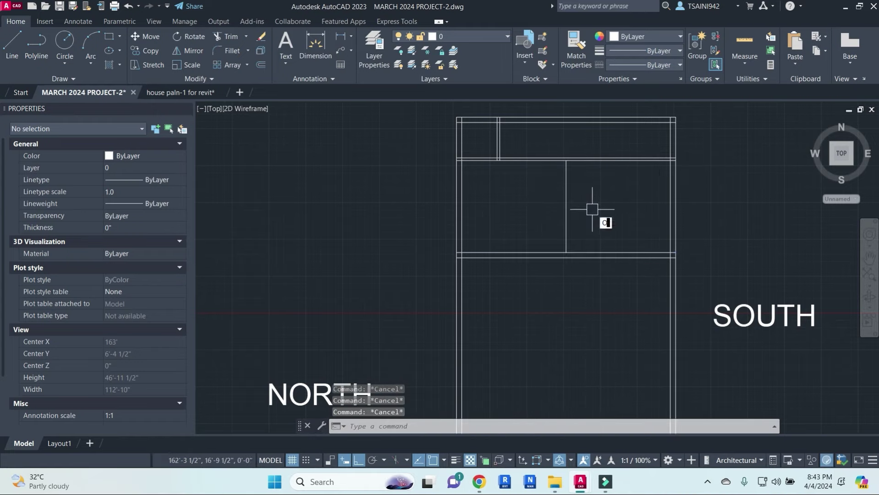
key(Return)
key(Escape)
key(Escape)
key(Escape)
key(Escape)
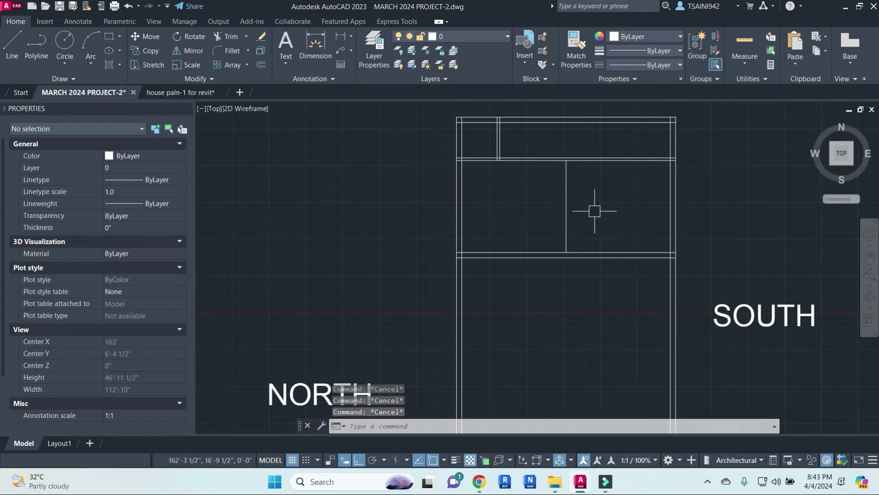
text(o)
key(Return)
text(4)
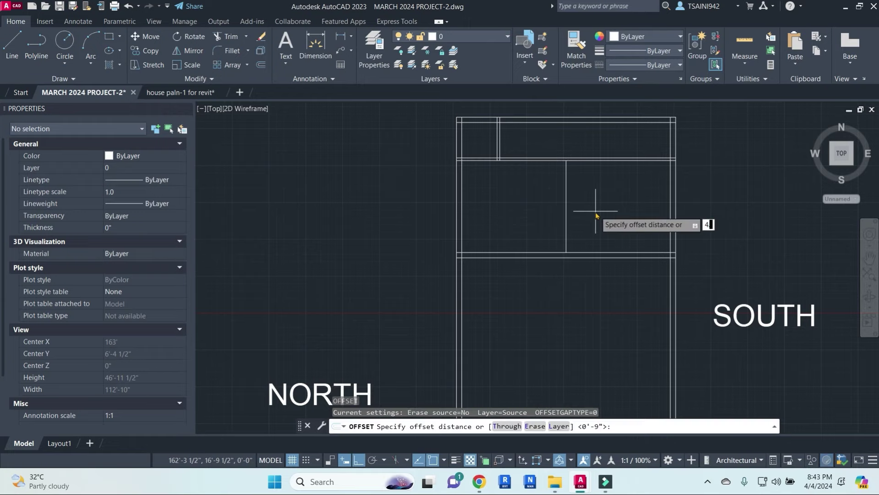
text(.5)
key(Return)
click(566, 204)
click(514, 207)
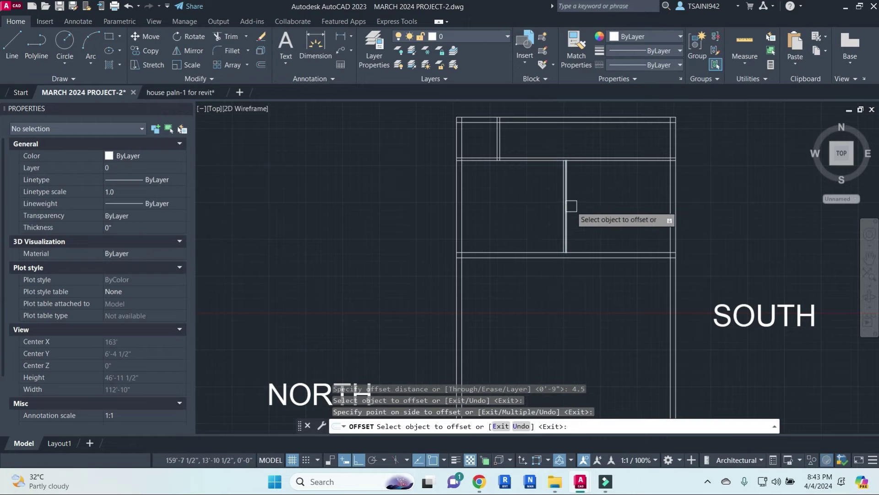
scroll(568, 208, up, 5)
key(Escape)
- Undo an accidental erase to restore the deleted wall line
click(553, 220)
text(e)
key(Return)
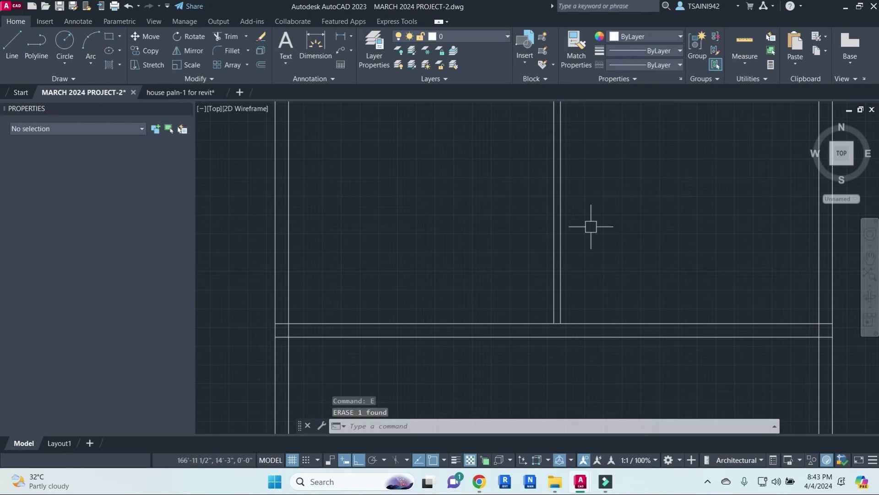
key(ctrl+z)
key(ctrl+z)
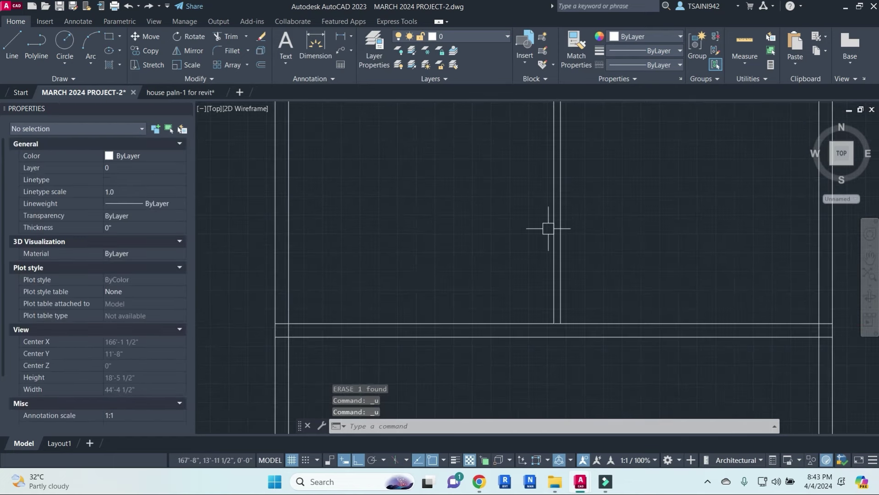
key(ctrl+z)
click(553, 228)
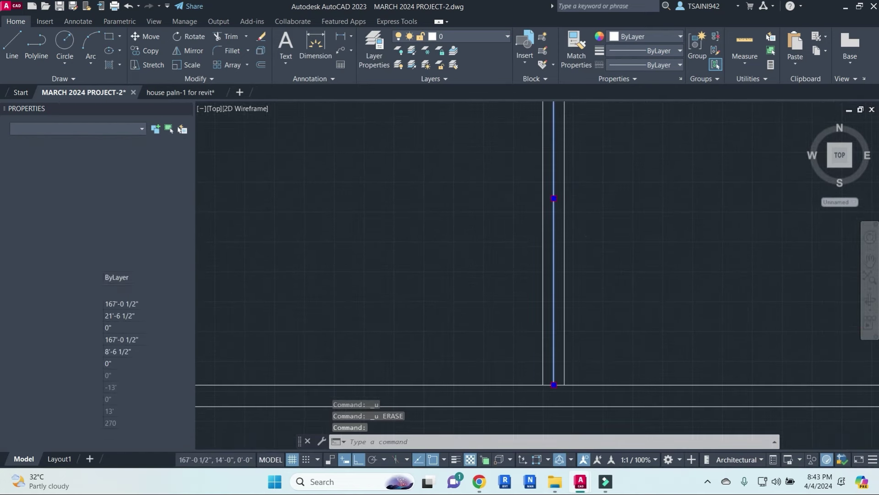
key(Escape)
scroll(609, 232, down, 3)
- Dimension the left room: 14'-4 1/2" width and 13' height
text(dli)
key(Return)
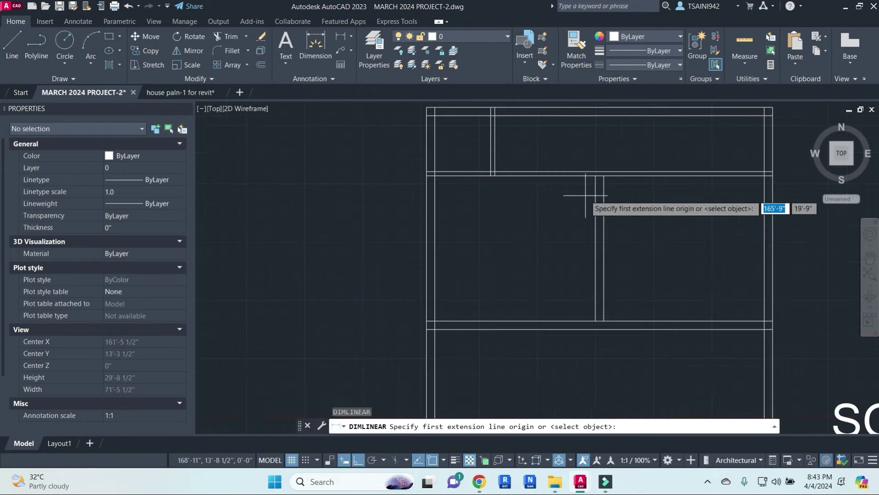
click(593, 196)
click(435, 189)
click(494, 206)
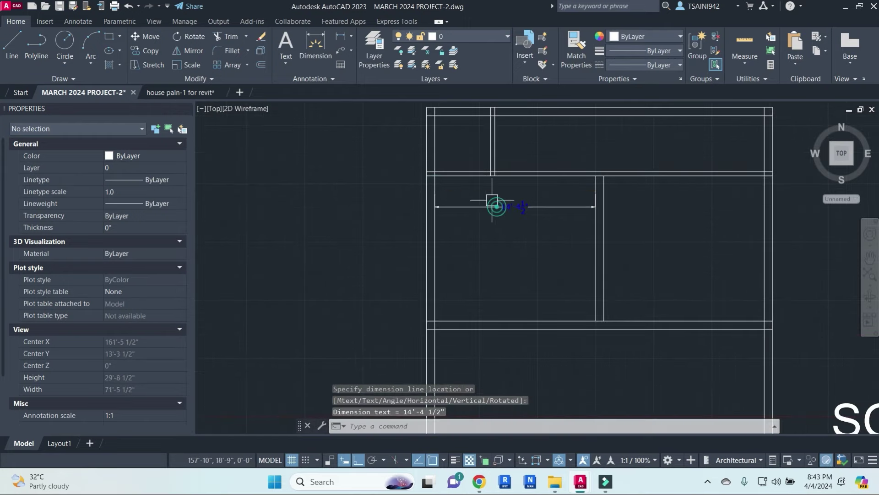
key(Return)
click(467, 176)
click(467, 319)
click(467, 279)
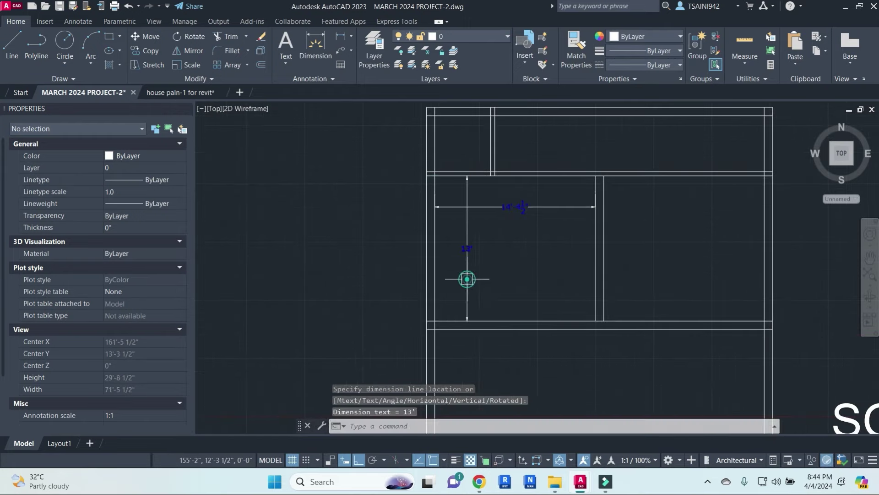
- Dimension the right room's width and its 13' height
key(Return)
click(603, 205)
click(764, 209)
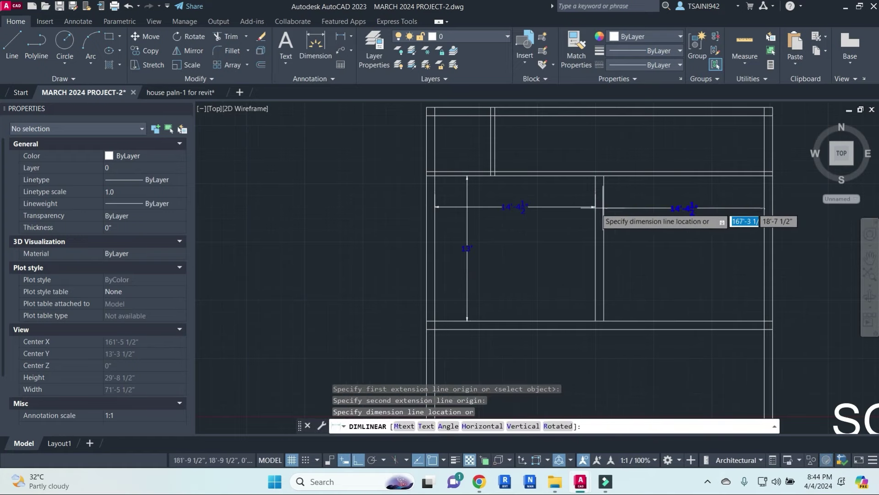
click(692, 207)
key(Return)
click(648, 176)
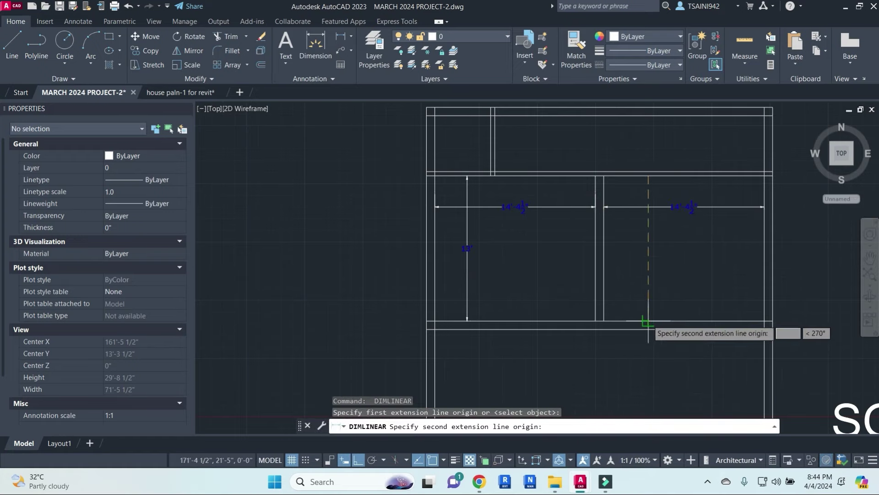
click(647, 322)
click(647, 275)
- Pan and zoom around the plan to review the new dimensions
middle_drag(647, 274, 595, 260)
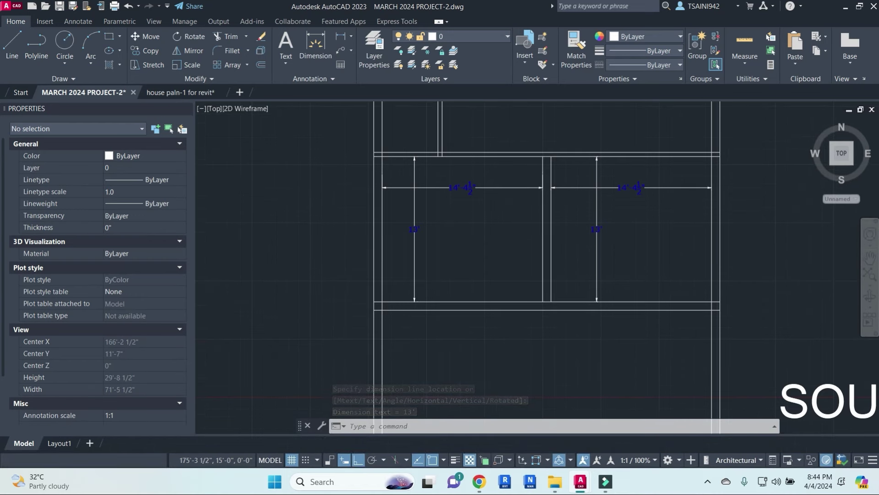
scroll(501, 256, down, 2)
key(Escape)
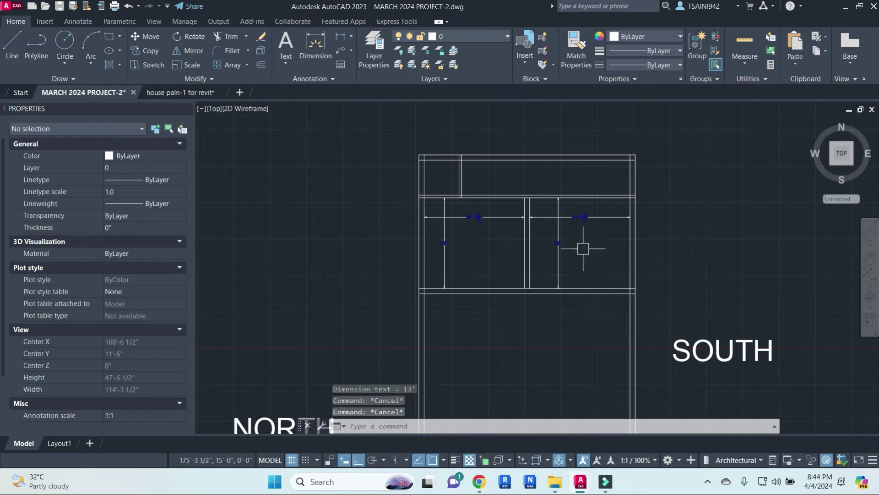
middle_drag(588, 189, 540, 188)
scroll(539, 181, up, 2)
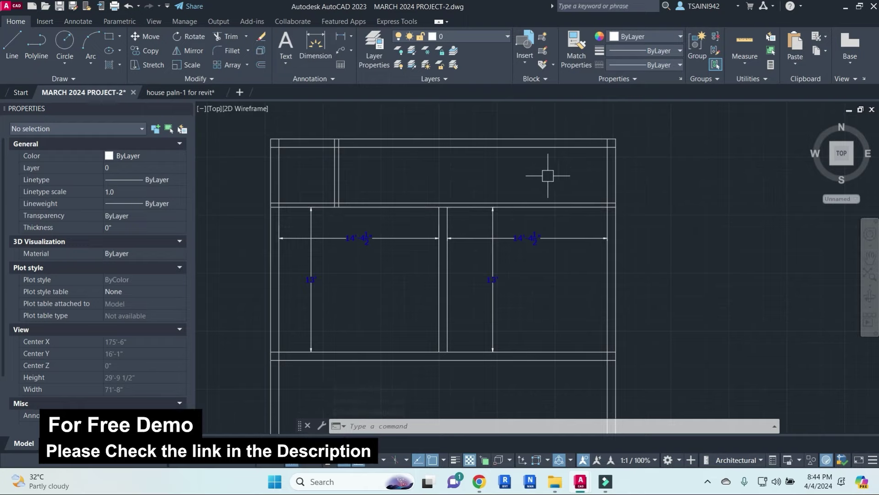
middle_drag(568, 185, 560, 189)
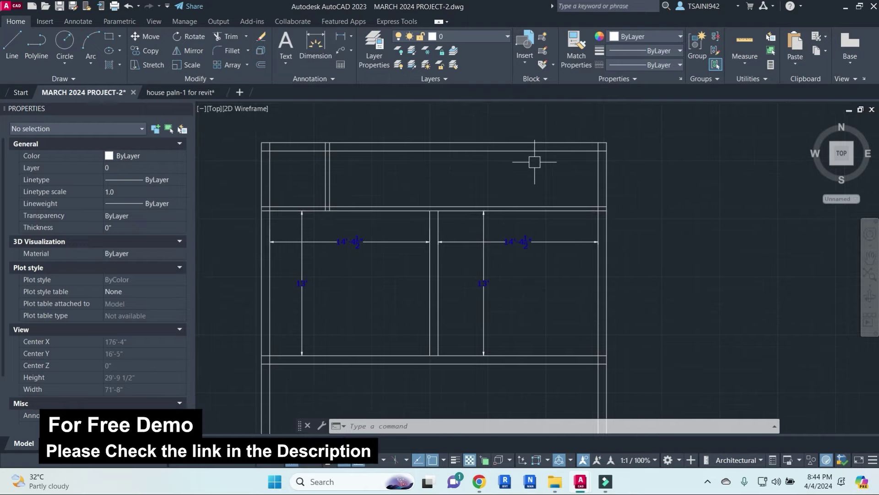
middle_drag(564, 309, 567, 247)
scroll(561, 289, down, 2)
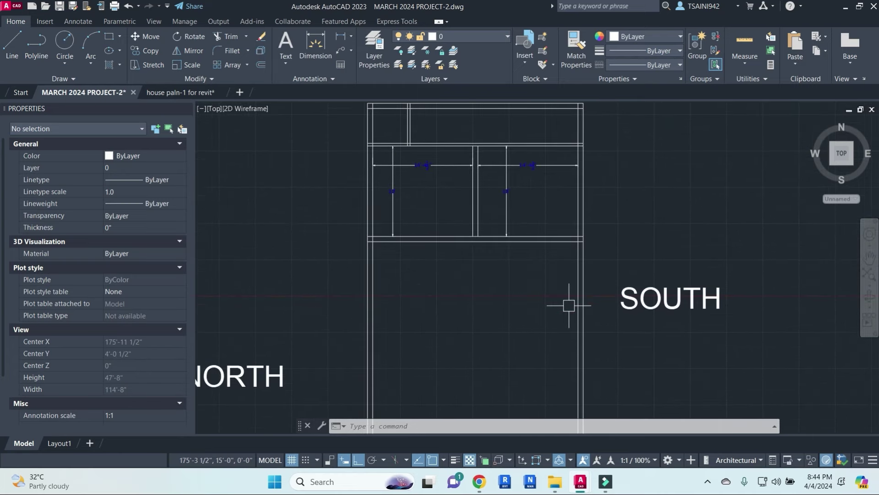
middle_drag(625, 191, 617, 232)
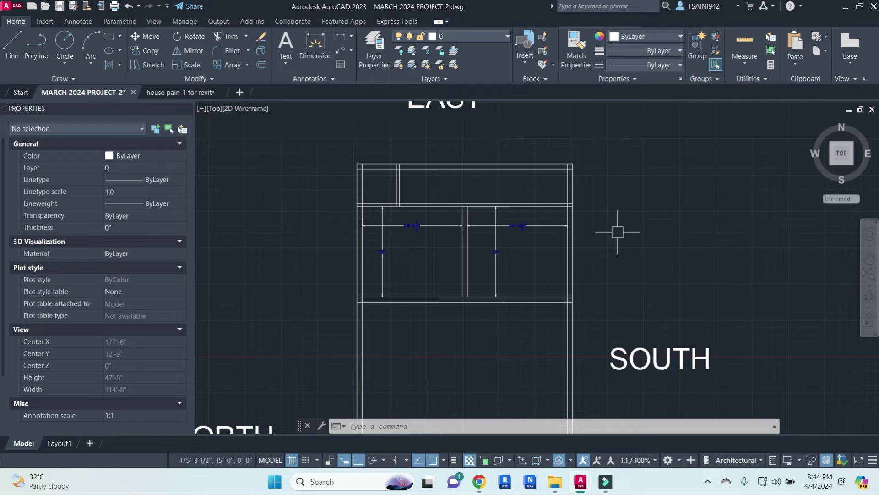
- Offset a wall line 6' over to start the new wall
scroll(539, 200, up, 2)
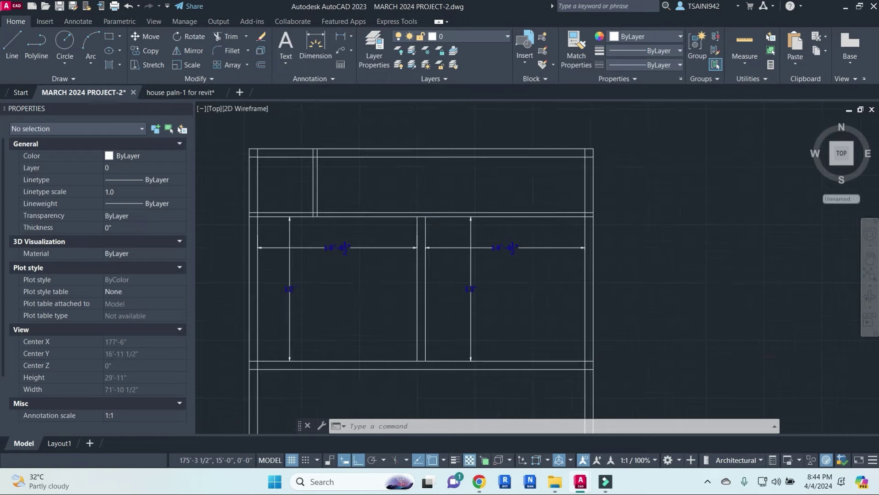
text(o)
key(Return)
text(6)
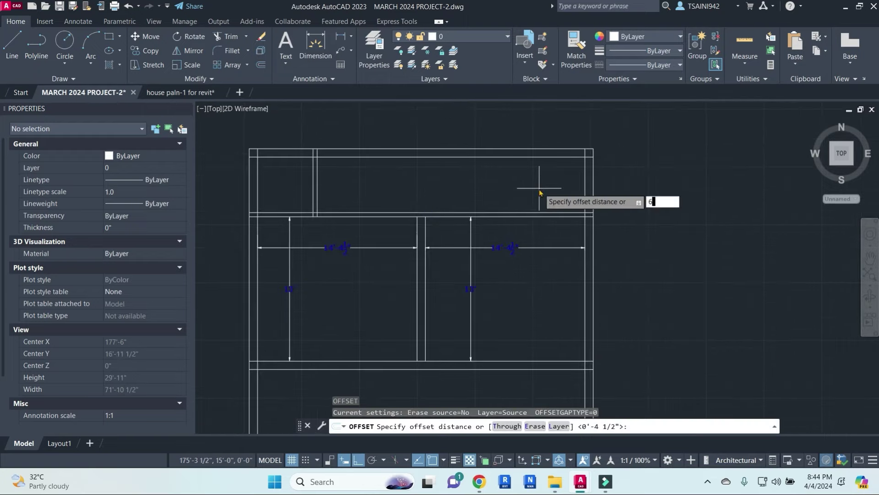
key(Return)
click(585, 188)
click(516, 186)
key(Escape)
key(Escape)
key(Escape)
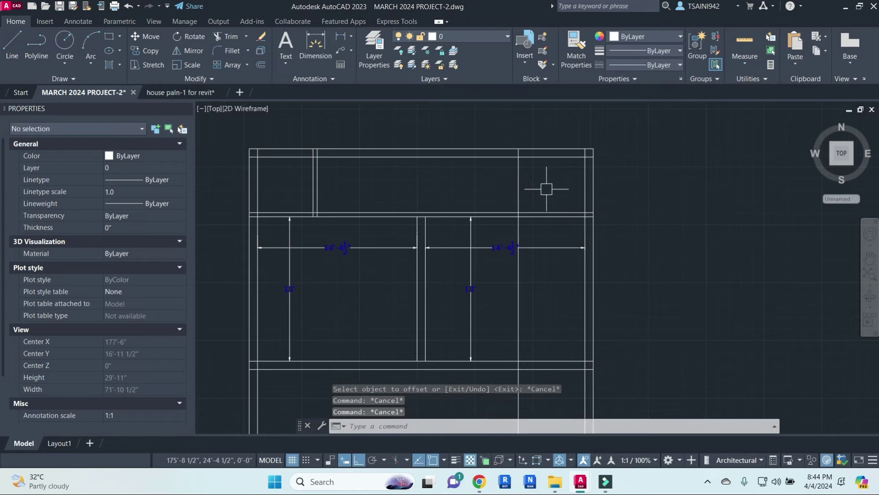
- Offset the new line 4.5" to form a double wall
text(o)
key(Return)
text(4.5)
key(Return)
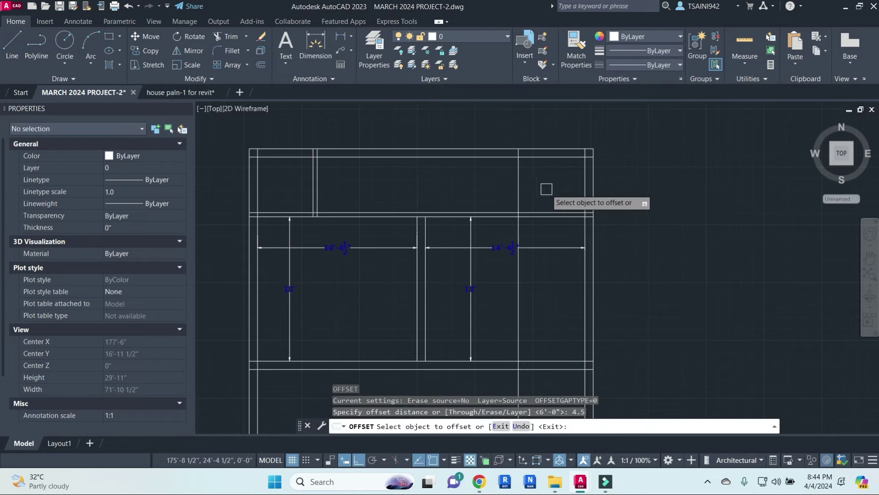
click(517, 190)
key(Escape)
key(Escape)
key(Escape)
- Trim wall lines inside a crossing window
scroll(528, 229, up, 2)
text(tr)
key(Return)
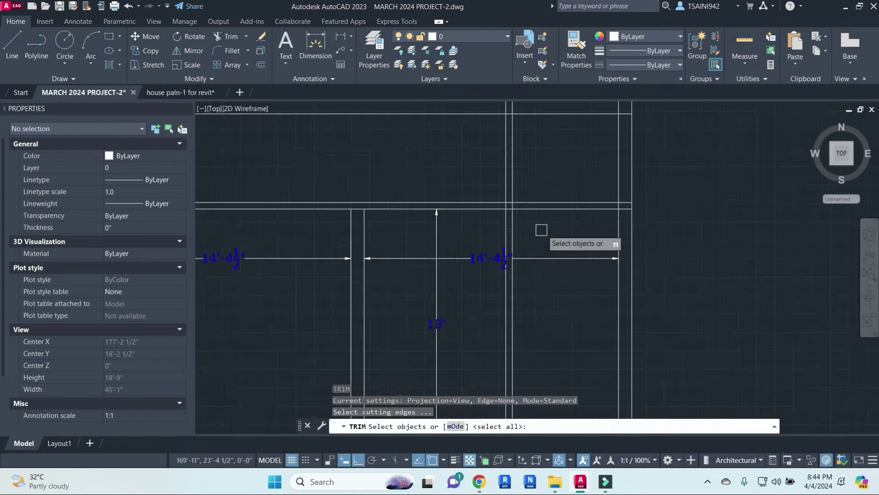
drag(618, 215, 478, 250)
scroll(545, 182, down, 3)
scroll(554, 206, down, 5)
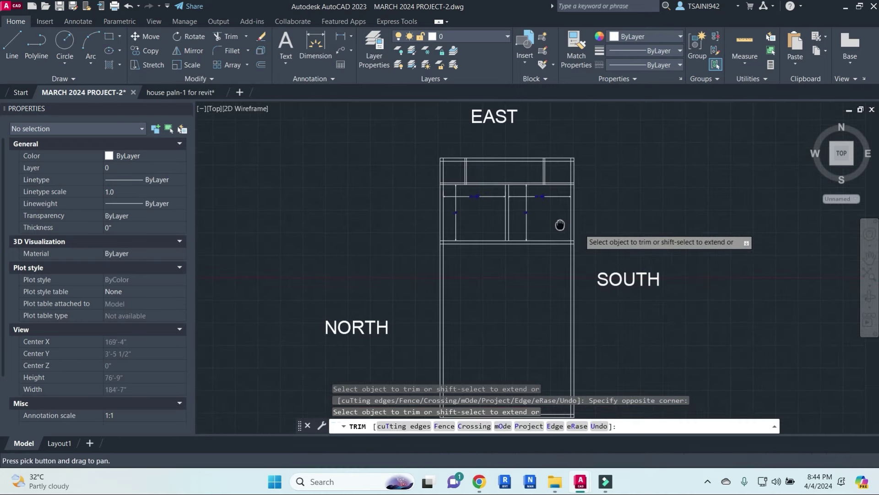
scroll(546, 244, up, 1)
key(Escape)
key(Escape)
key(Escape)
- Offset the horizontal wall line 12' downward
text(o)
key(Return)
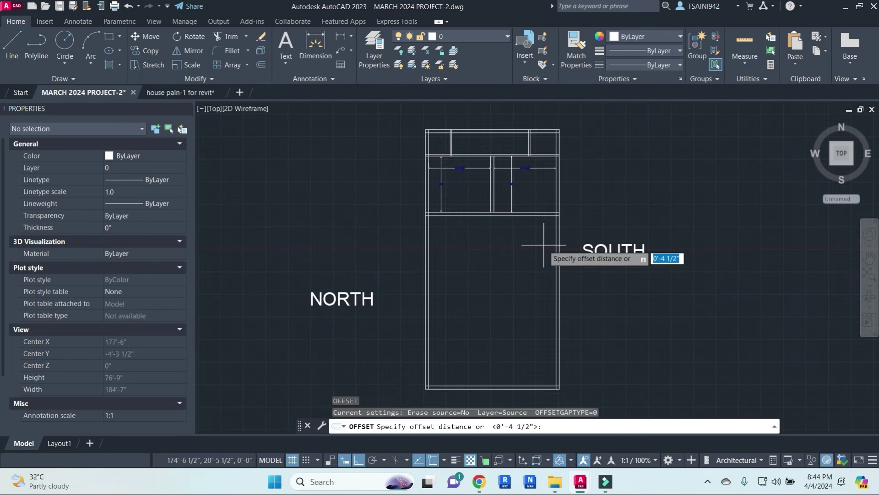
text(12)
key(Return)
click(537, 216)
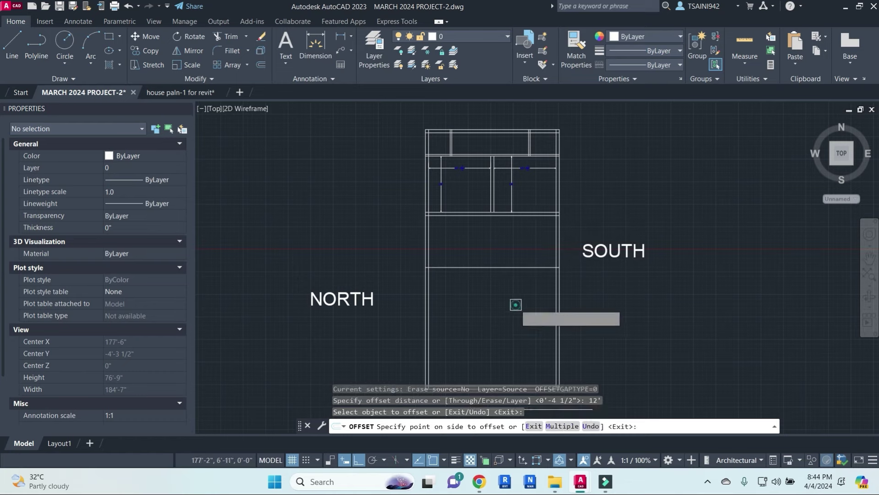
click(515, 303)
key(Escape)
- Offset that horizontal line 9" downward into a 9-inch wall
key(Return)
text(9)
key(Return)
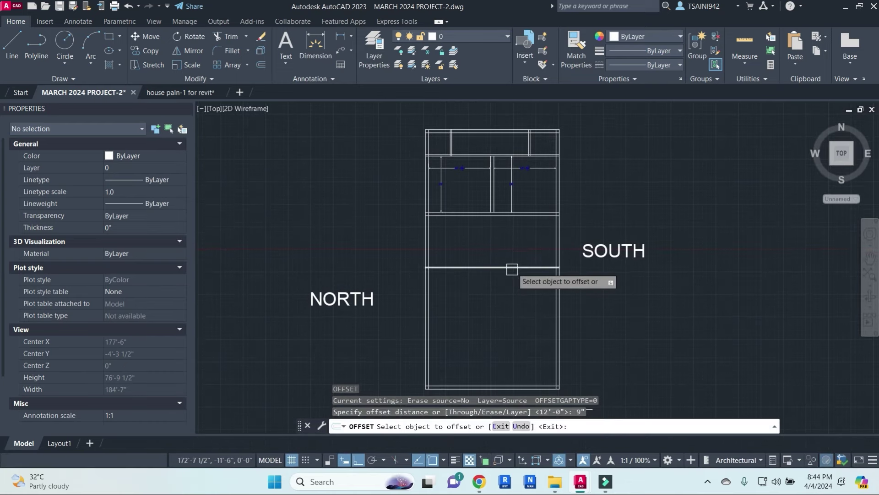
click(510, 267)
click(495, 328)
scroll(517, 251, up, 2)
key(Escape)
scroll(543, 191, up, 2)
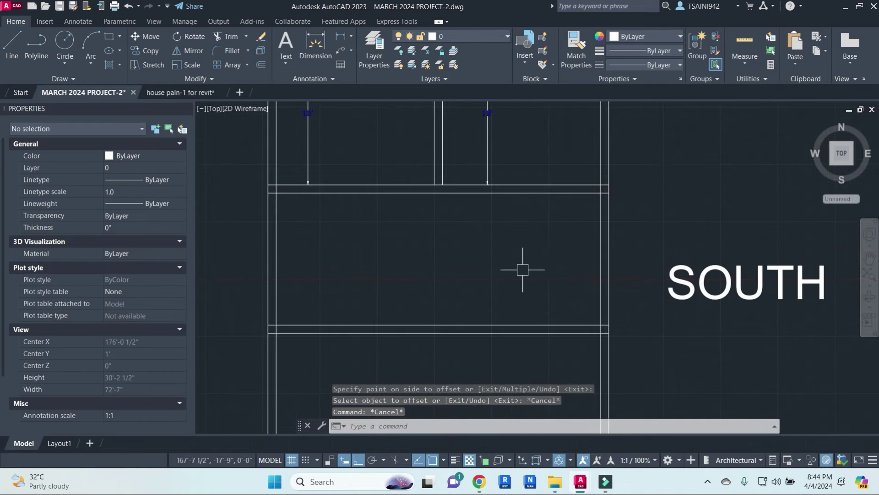
key(Escape)
key(Escape)
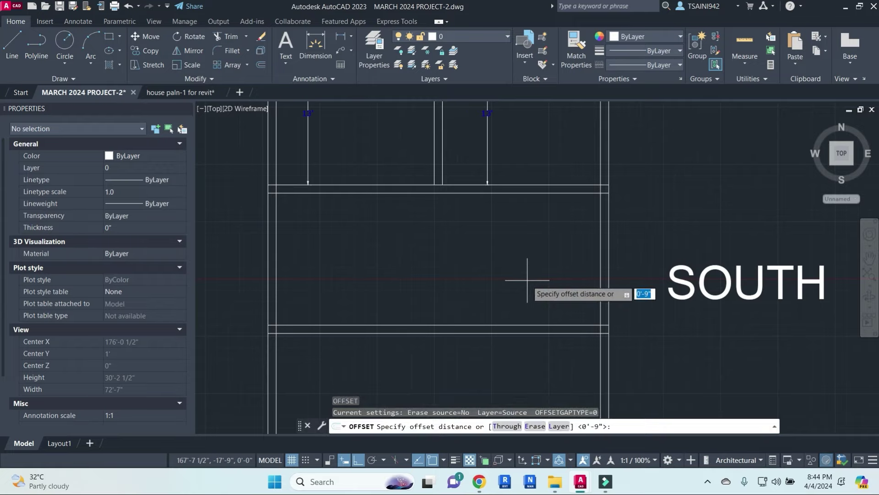
text(9)
- Copy a wall line into the room as a new wall line
key(Return)
click(600, 240)
click(542, 254)
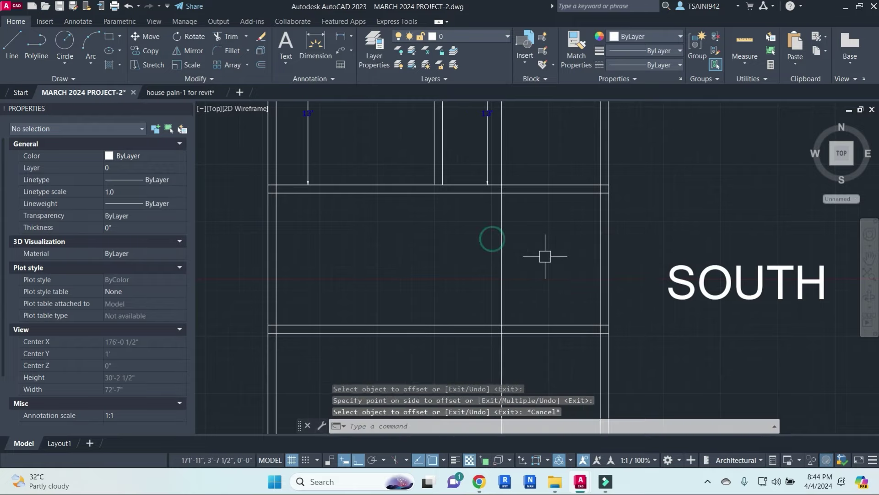
key(Escape)
key(Escape)
key(Escape)
- Trim the new line back to the top and bottom room walls
key(Return)
key(Escape)
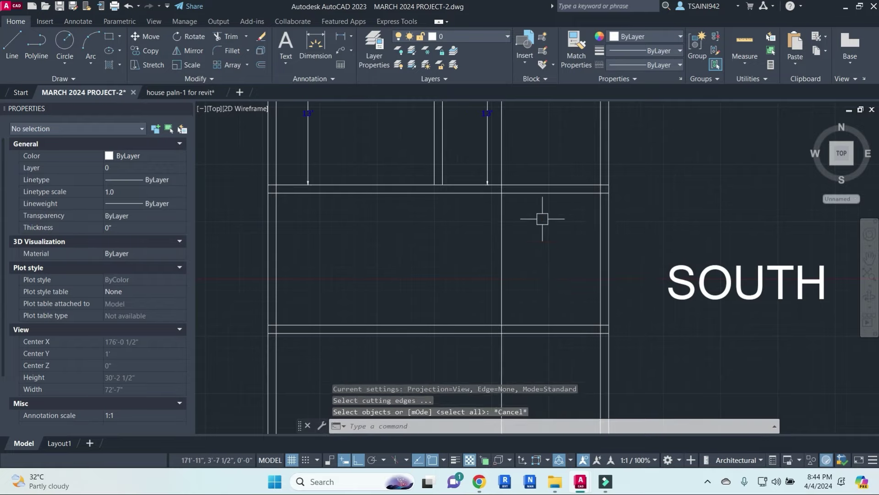
key(Return)
click(534, 185)
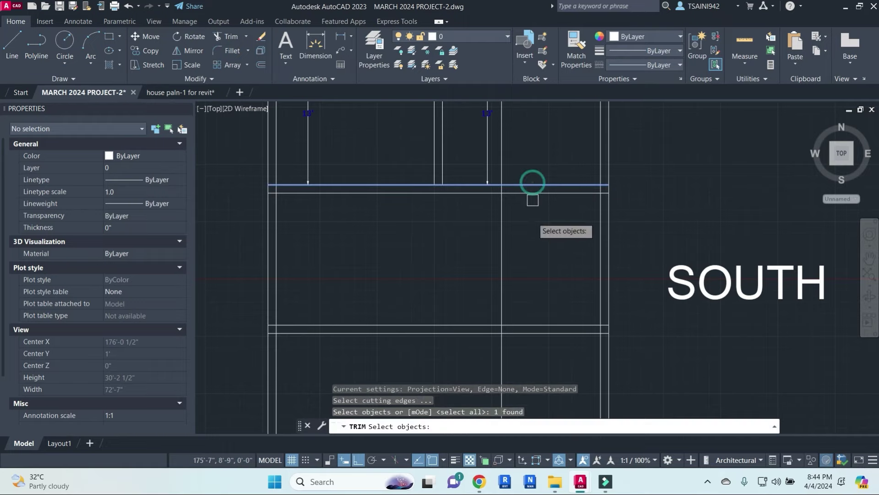
click(533, 332)
key(Return)
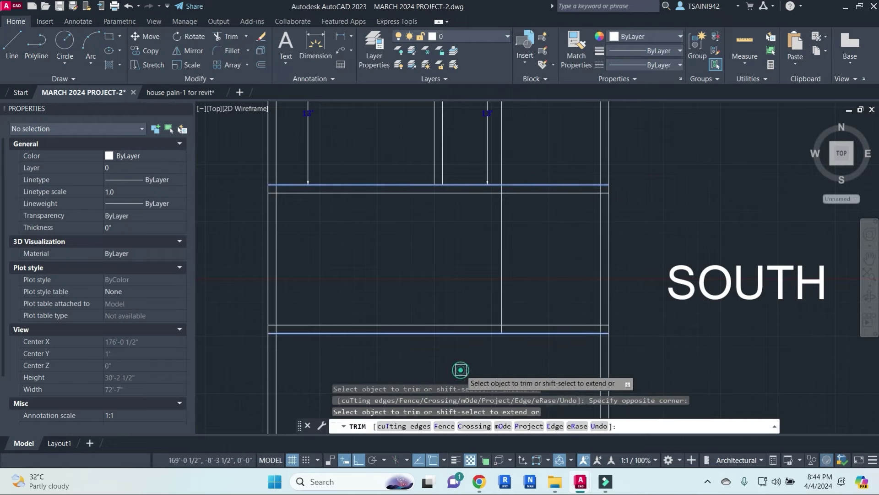
click(541, 152)
click(491, 151)
key(Escape)
key(Escape)
key(Escape)
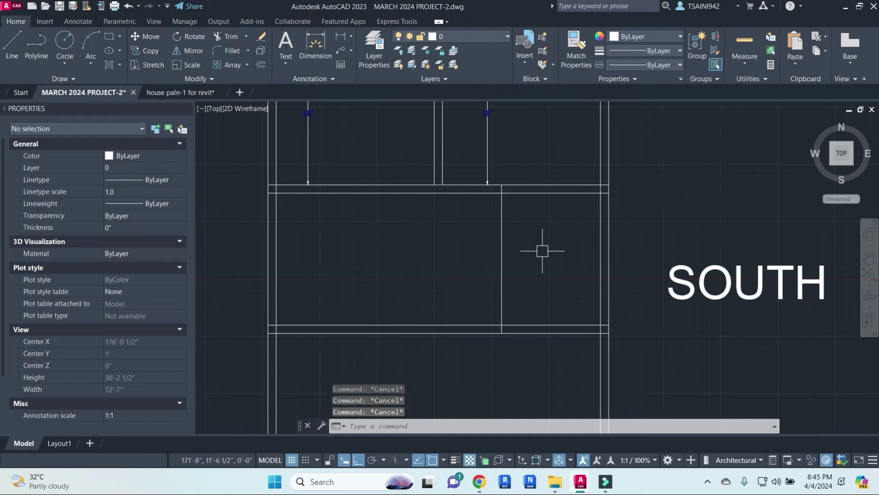
- Offset the new vertical line 4.5" to make a double wall
text(o)
key(Return)
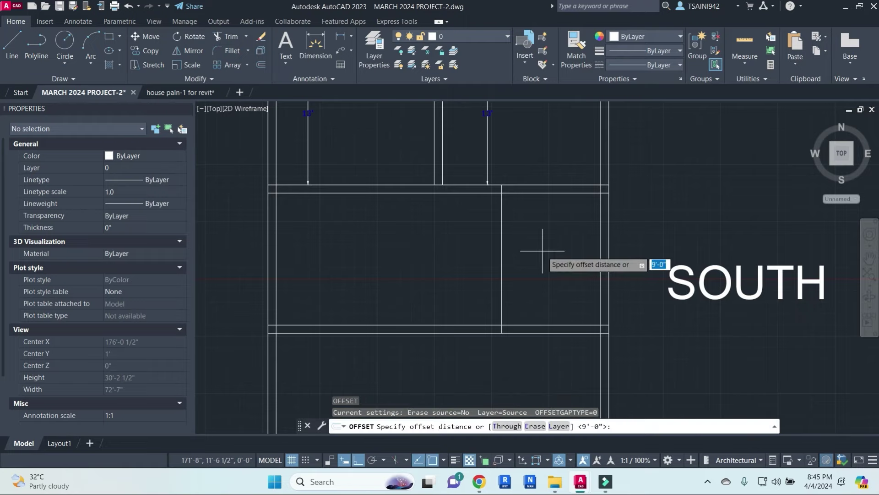
text(4.5)
key(Return)
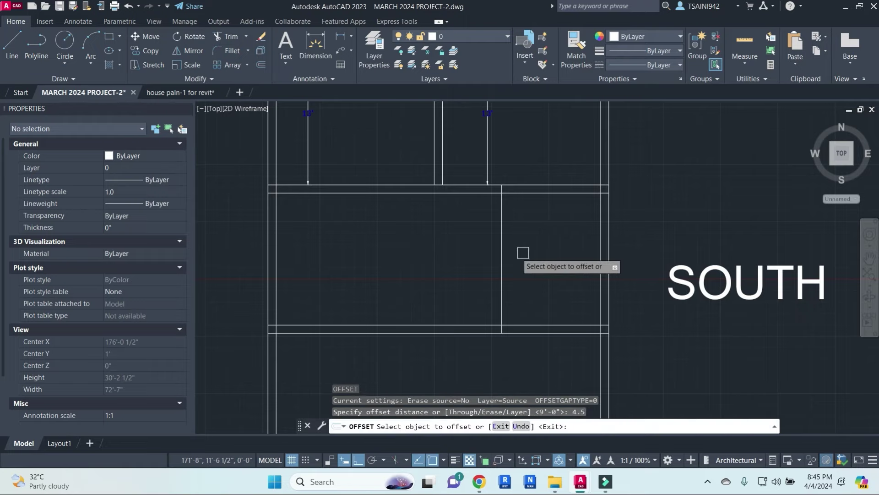
click(502, 259)
click(559, 240)
key(Escape)
key(Escape)
key(Escape)
middle_drag(527, 251, 543, 255)
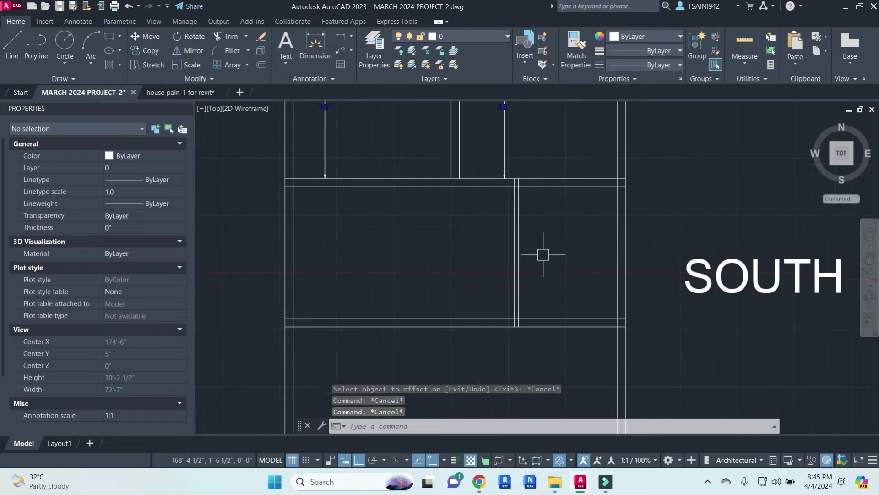
- Offset 3' door guides in from the top and bottom inner wall lines
text(o)
key(Return)
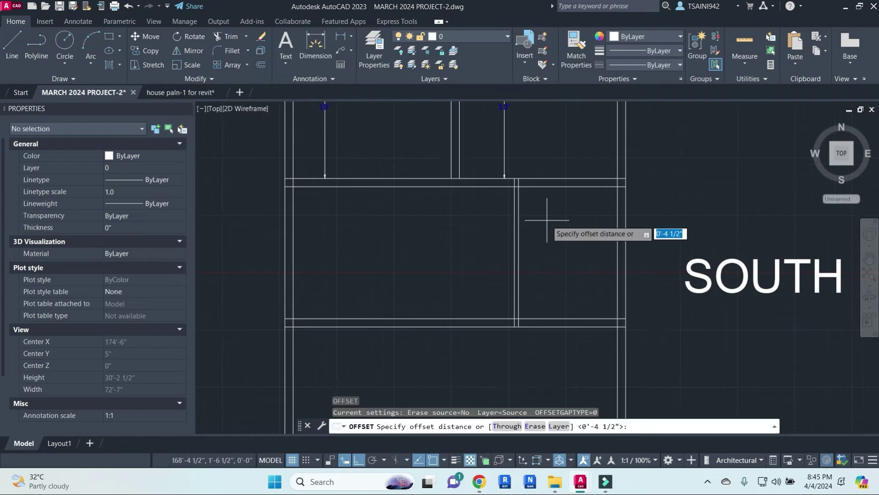
text(3')
key(Return)
click(542, 188)
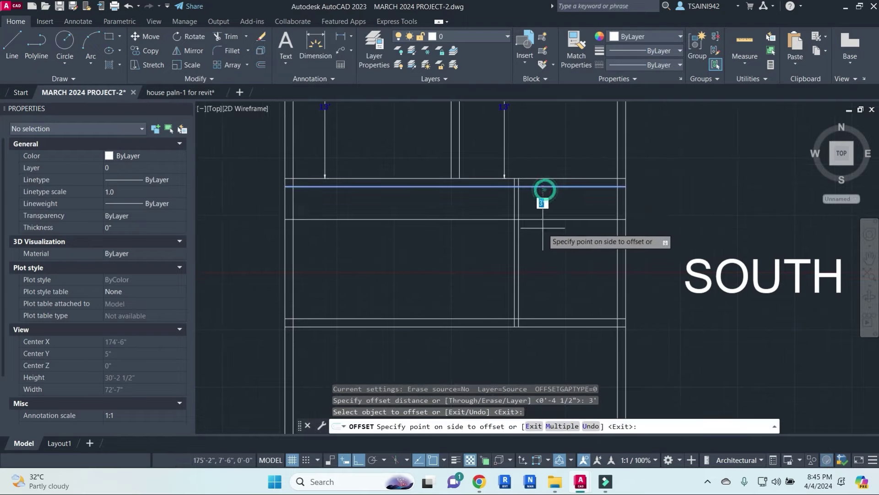
click(541, 238)
click(548, 315)
click(559, 233)
key(Escape)
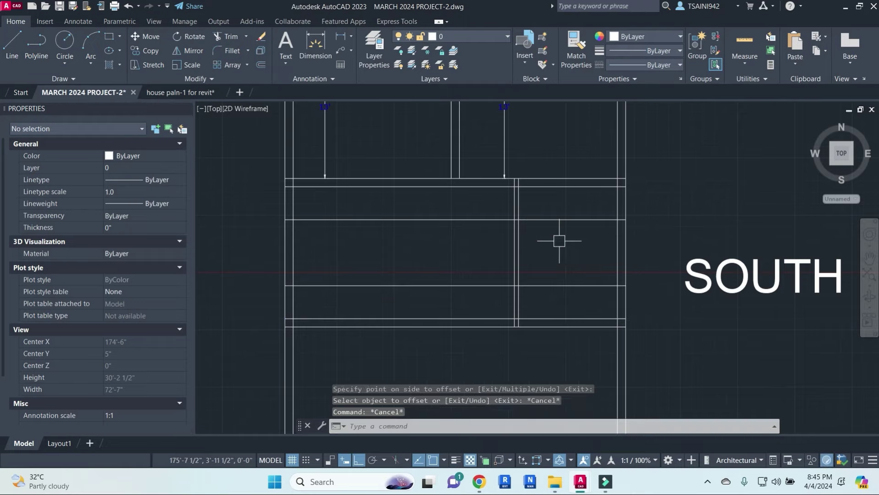
key(Escape)
key(Escape)
- Trim the wall lines between the 3' guides to open the doorway
key(Return)
click(559, 241)
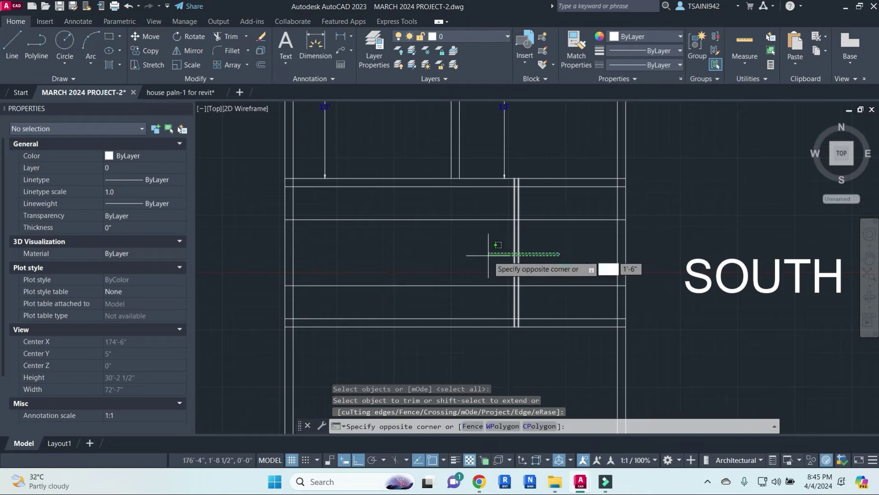
key(Escape)
key(Return)
key(Return)
click(465, 245)
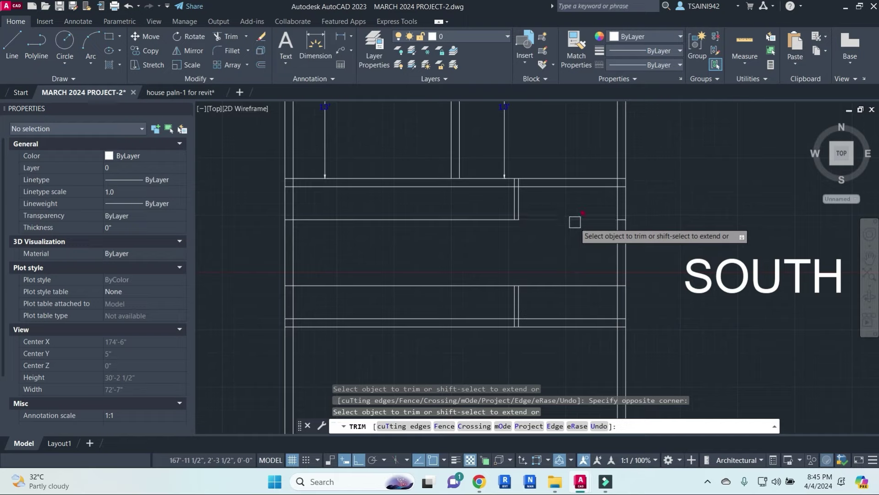
click(569, 222)
click(468, 221)
key(Escape)
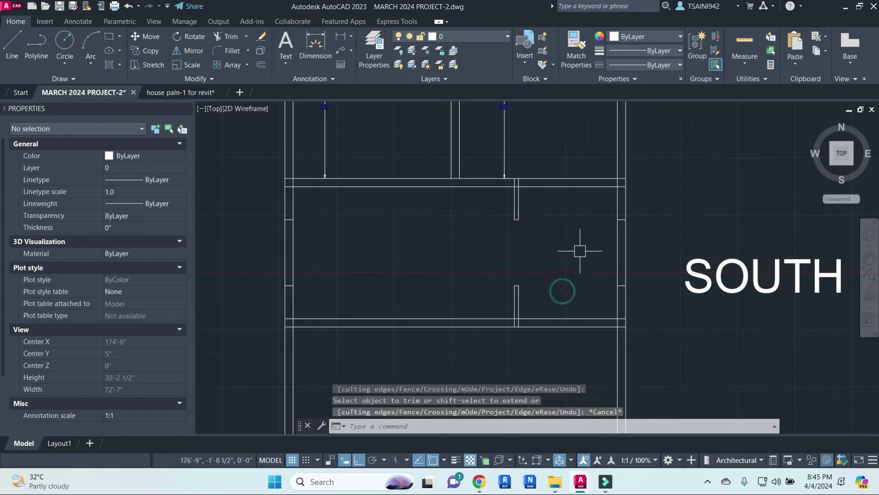
- Erase the two leftover guide lines
click(584, 209)
click(663, 300)
text(e)
key(Return)
key(Escape)
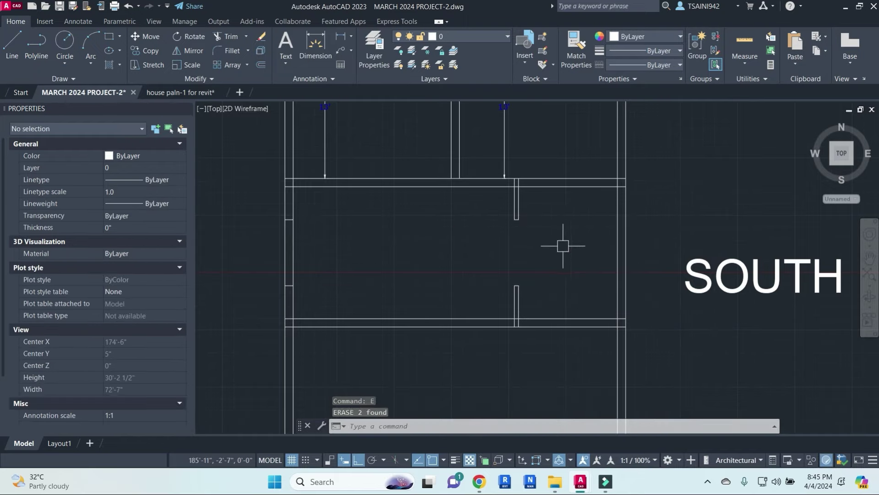
middle_drag(564, 243, 533, 191)
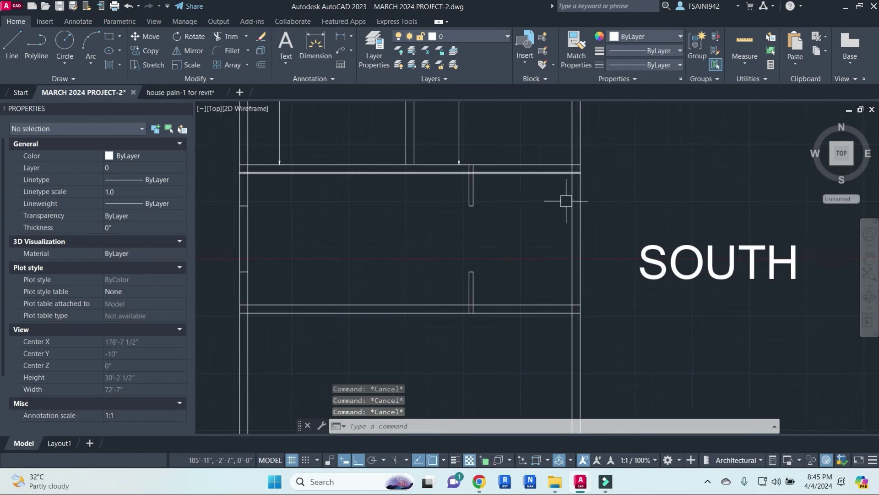
middle_drag(544, 252, 518, 250)
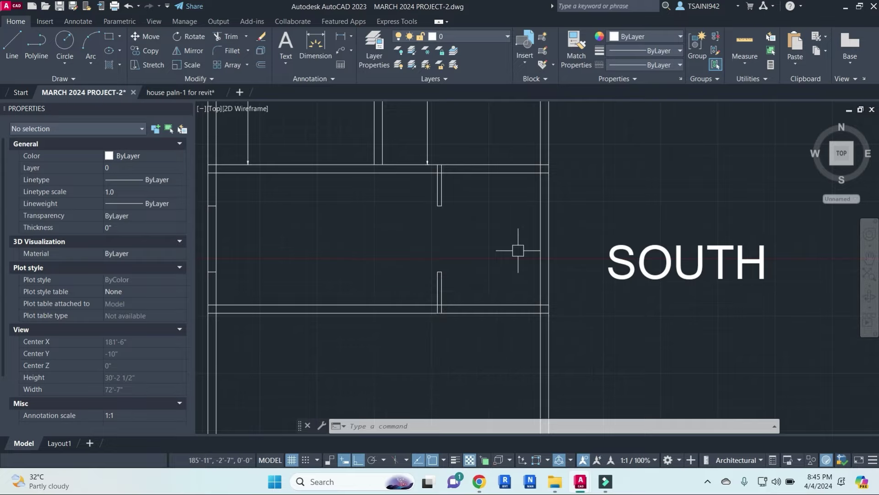
- Offset the top, right and bottom wall lines 2' inward for a small enclosure
text(o)
key(Return)
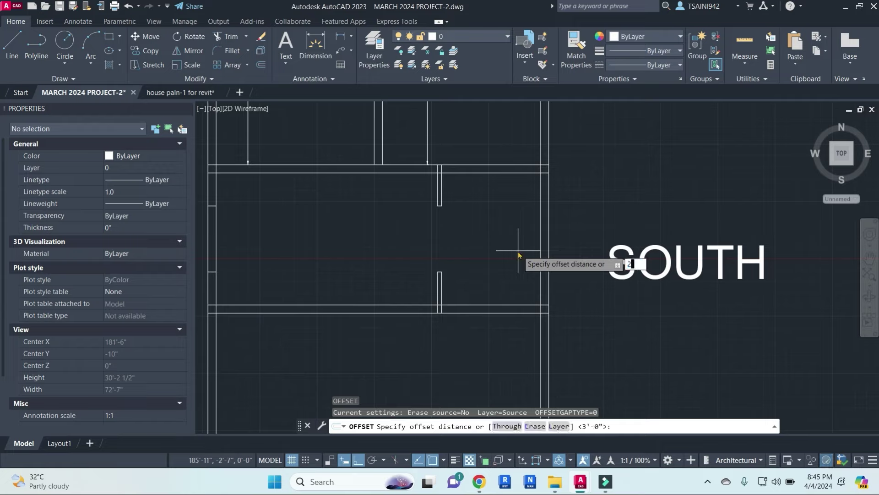
text(')
key(Return)
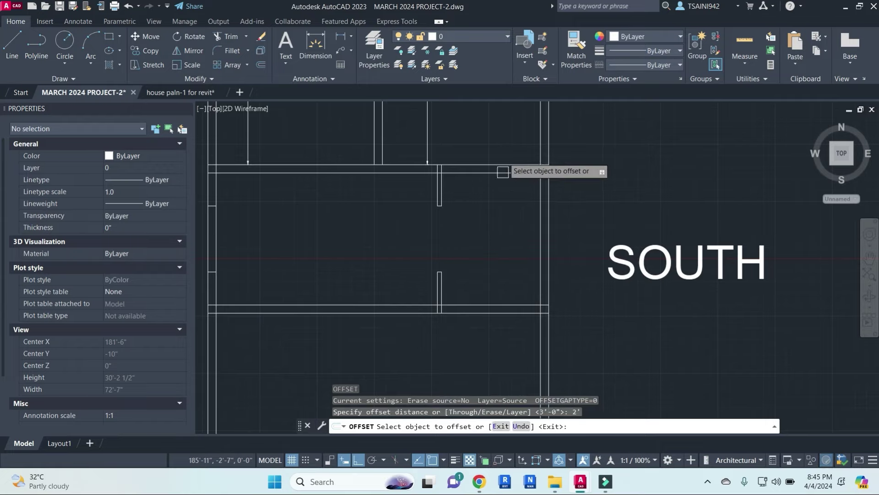
click(499, 172)
click(501, 188)
click(540, 231)
click(537, 229)
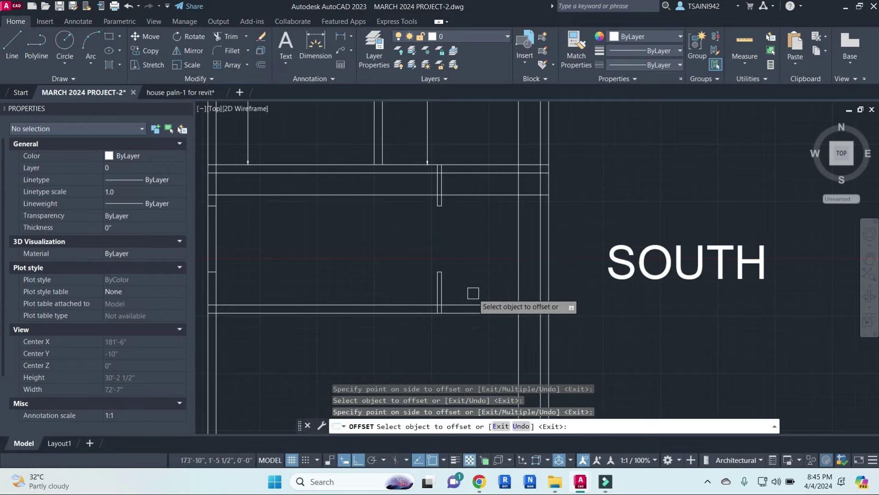
click(473, 301)
click(487, 247)
key(Escape)
key(Escape)
key(Escape)
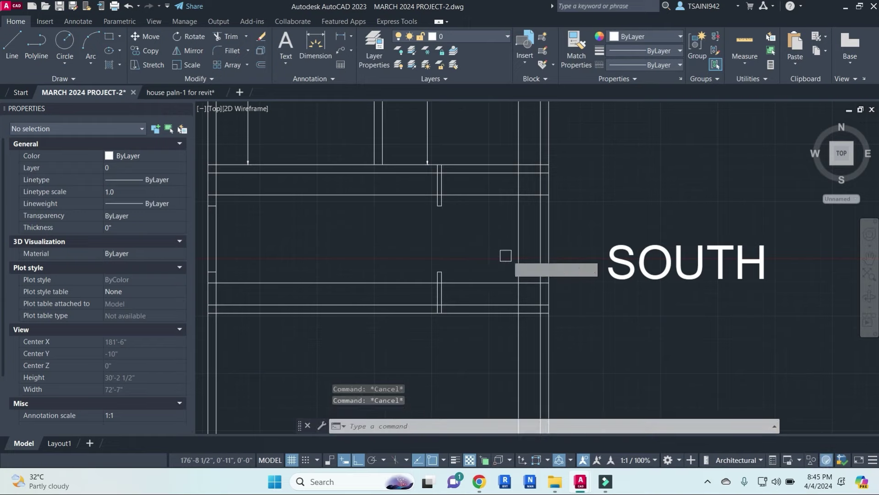
- Fillet the new lines into sharp corners
text(f)
key(Return)
click(518, 261)
click(503, 283)
key(Return)
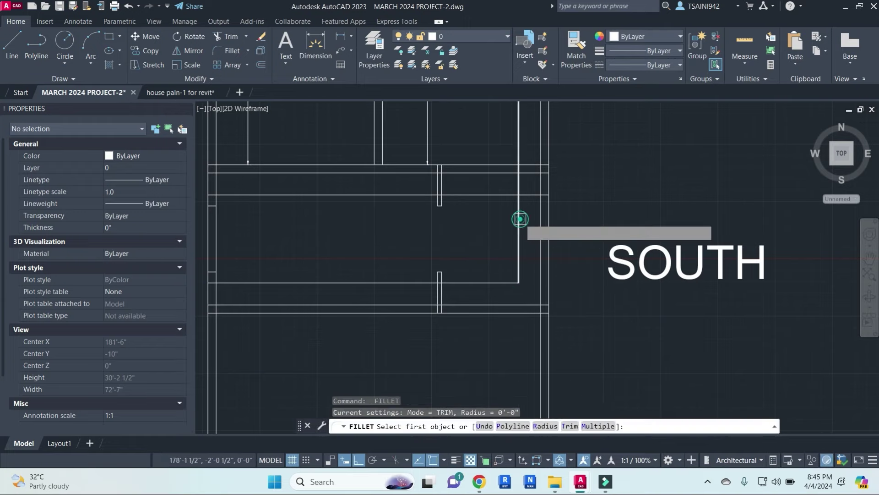
click(520, 219)
click(501, 194)
key(Escape)
key(Escape)
key(Escape)
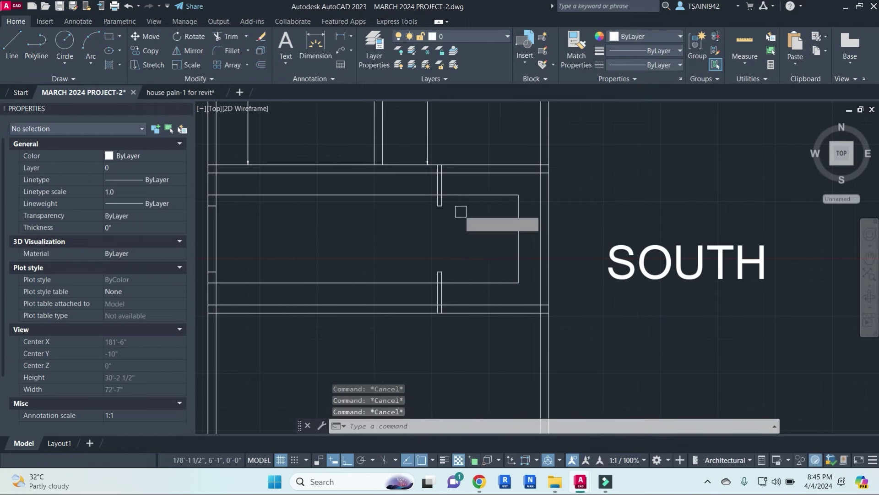
- Trim the line crossing the small rectangle
text(tr)
key(Return)
scroll(453, 209, up, 2)
key(Return)
scroll(432, 203, up, 2)
click(424, 197)
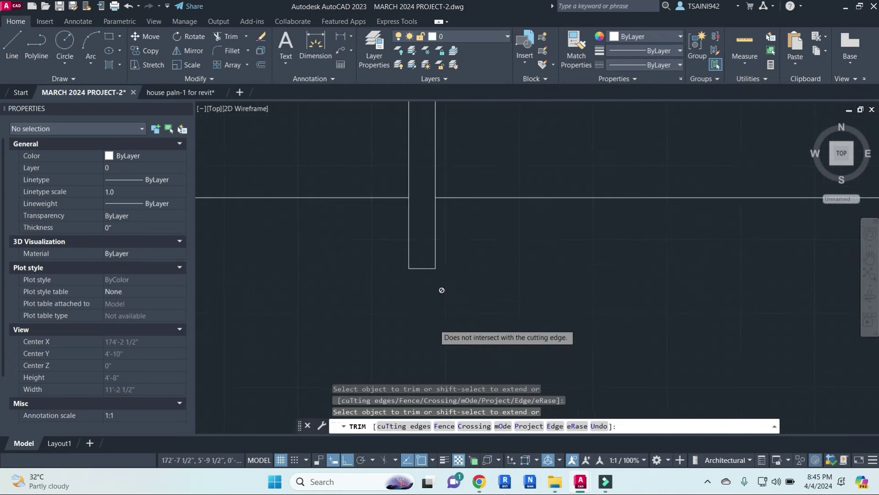
scroll(442, 290, down, 2)
scroll(458, 286, down, 2)
scroll(471, 302, up, 4)
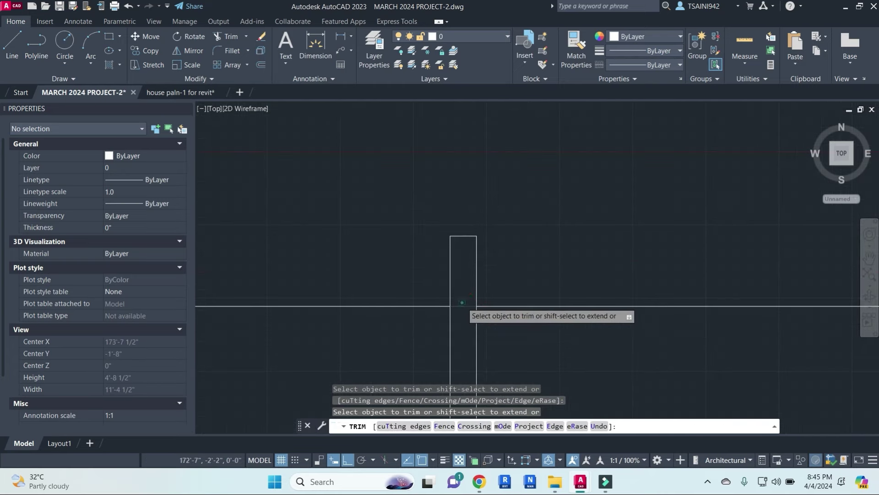
key(Escape)
- Erase the two leftover lines
scroll(404, 304, down, 2)
click(385, 293)
scroll(366, 229, down, 2)
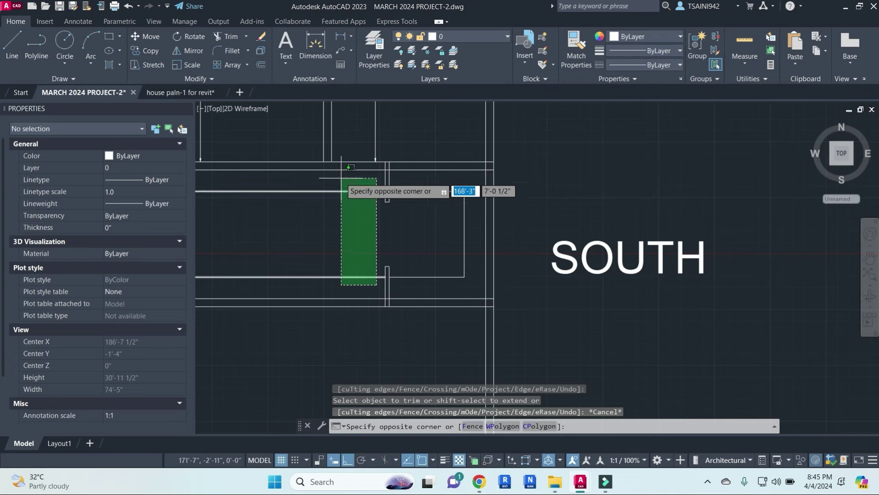
click(350, 167)
text(e)
key(Return)
key(Escape)
- Dimension the enclosure's 2' depth
text(d)
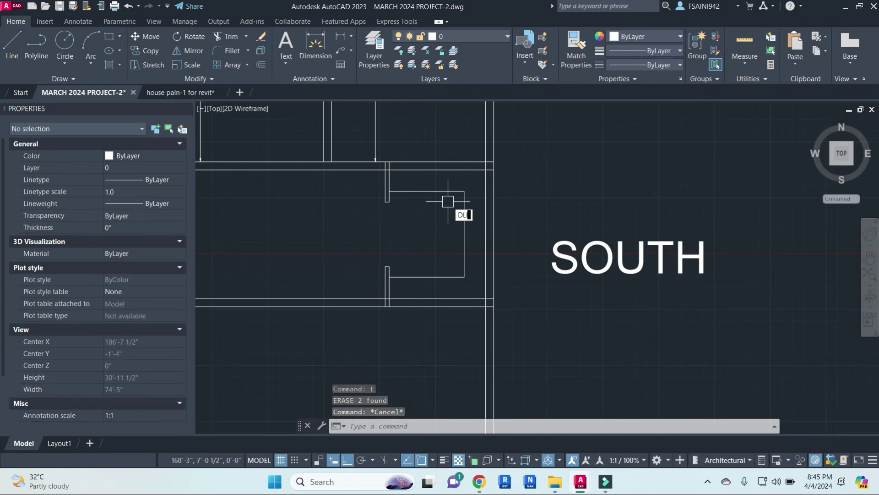
key(Return)
click(451, 169)
click(451, 191)
scroll(451, 192, up, 3)
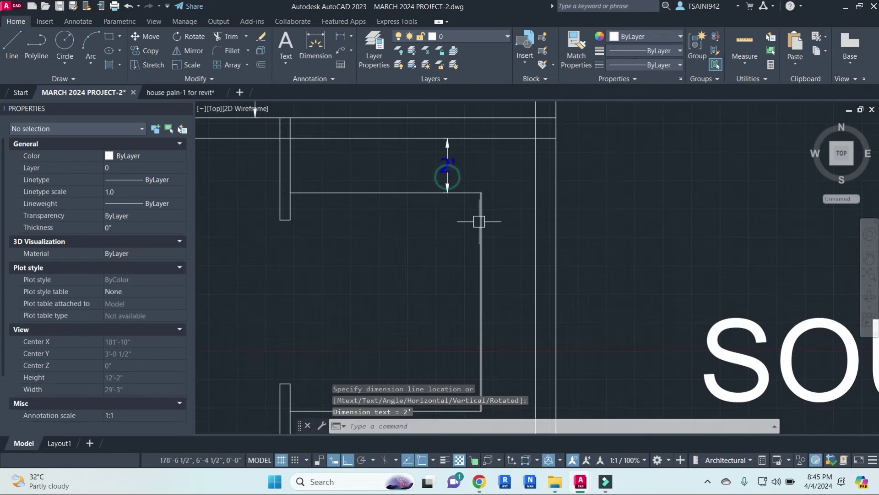
scroll(479, 221, down, 5)
scroll(517, 209, up, 3)
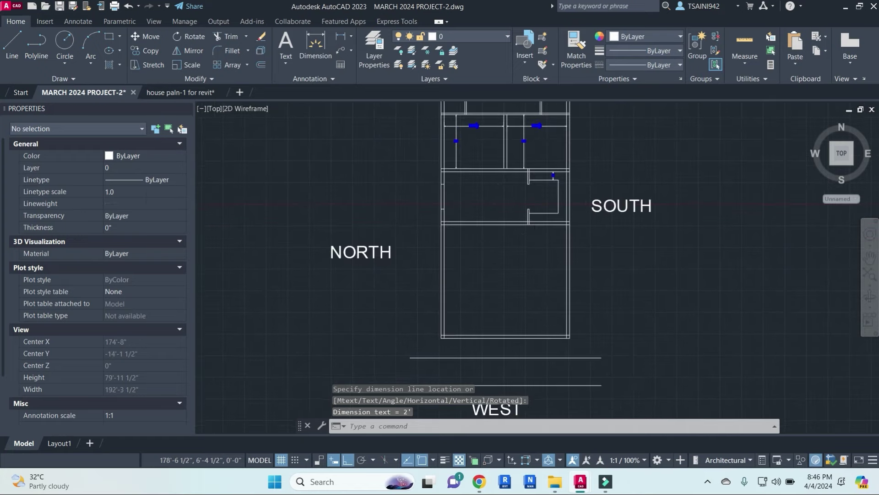
key(Escape)
key(Escape)
key(Escape)
- Begin a 5' linear dimension, then cancel it unfinished
scroll(518, 201, up, 2)
text(li)
key(Return)
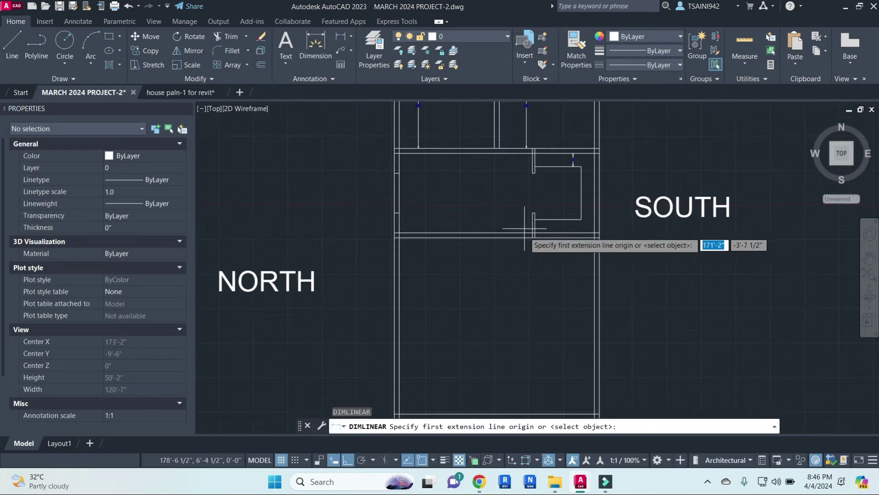
scroll(523, 229, up, 2)
click(515, 206)
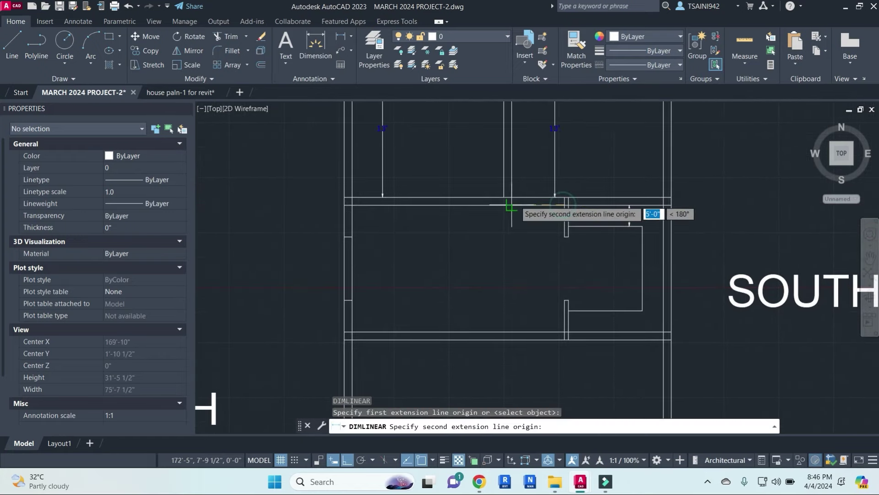
click(568, 197)
scroll(530, 215, up, 2)
scroll(541, 193, up, 2)
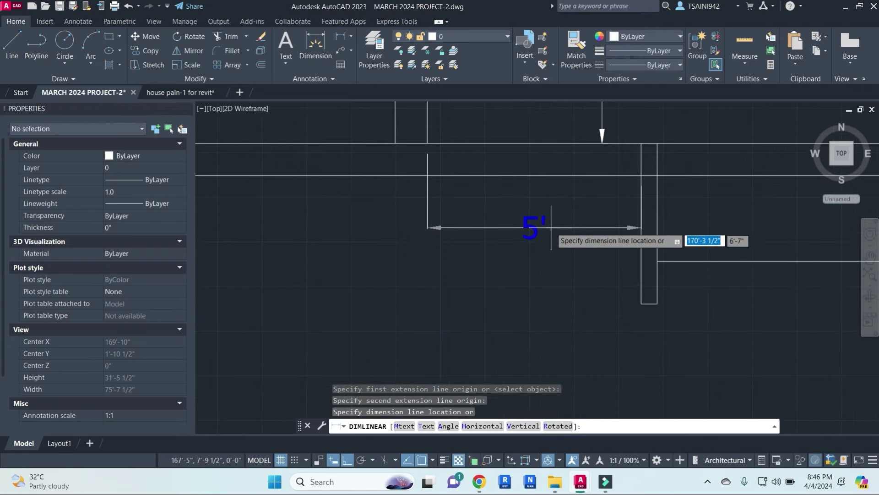
scroll(577, 234, down, 5)
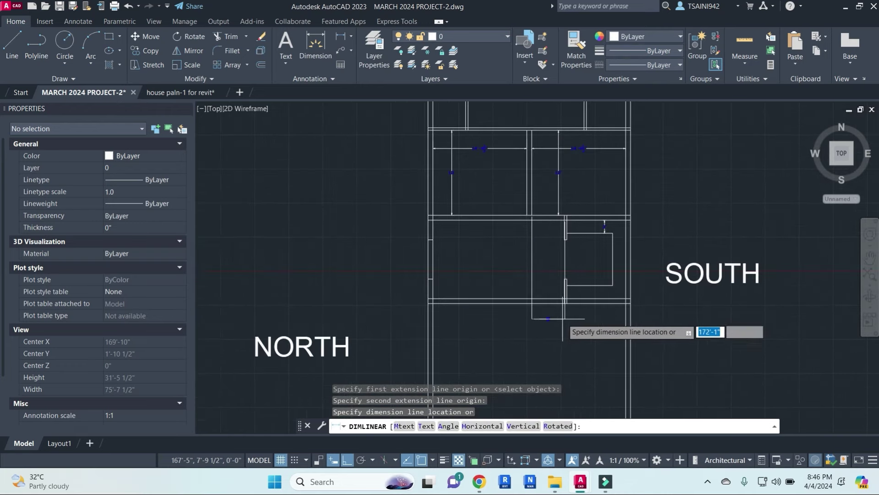
key(Escape)
middle_drag(563, 324, 538, 242)
- Extend the crossing-selected wall lines to the picked wall line as boundary
text(ex)
key(Return)
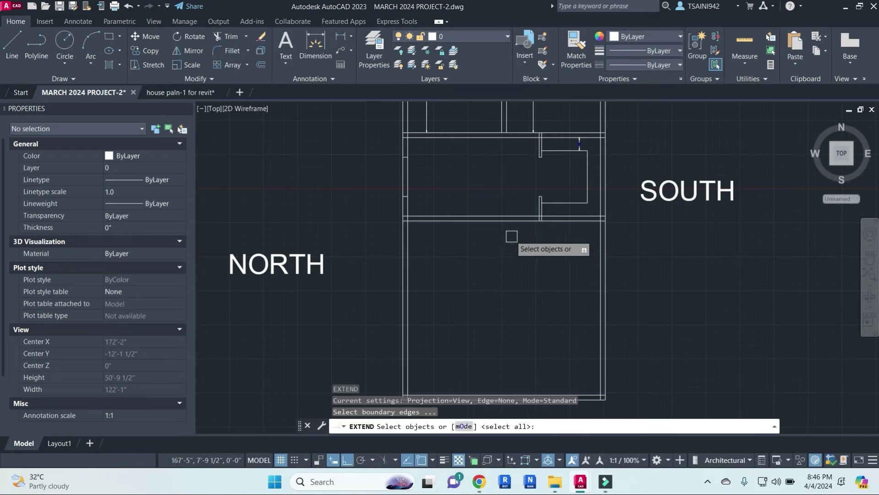
click(511, 223)
key(Return)
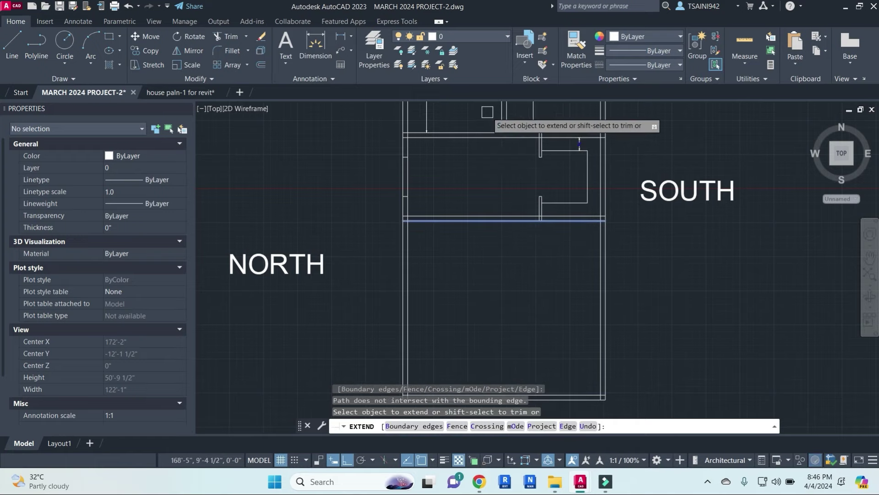
click(520, 117)
click(477, 115)
scroll(522, 254, down, 2)
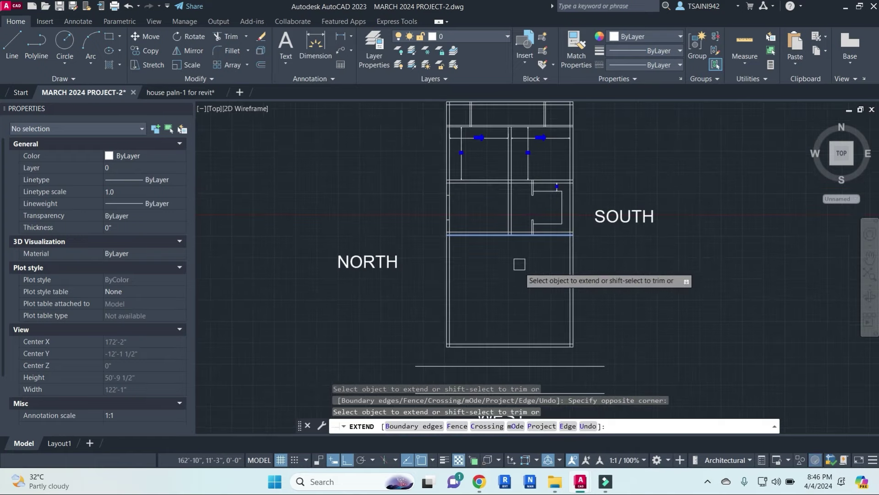
key(Escape)
- Offset the wall line 13' downward into the lower room
text(o)
key(Return)
text(13')
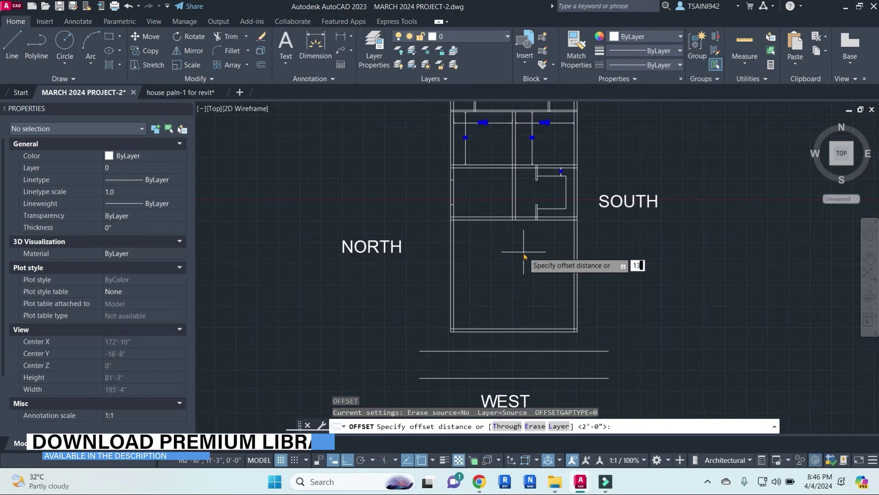
key(Return)
click(504, 220)
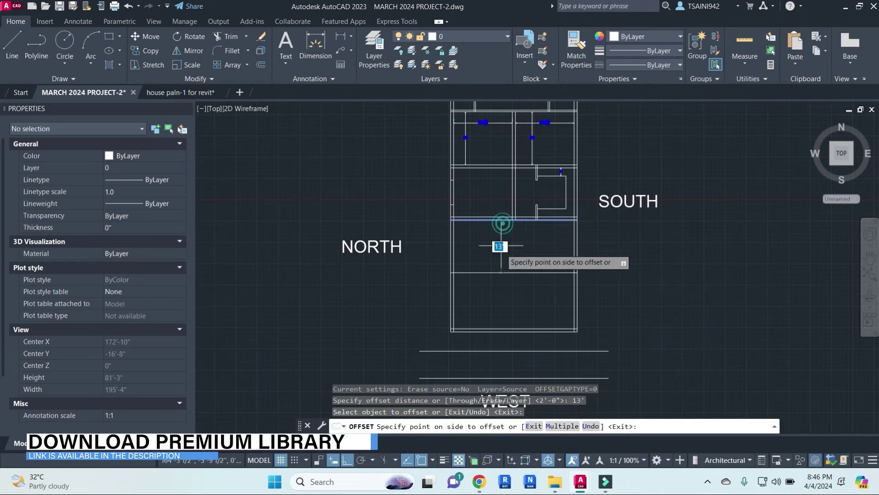
click(501, 293)
scroll(534, 249, up, 2)
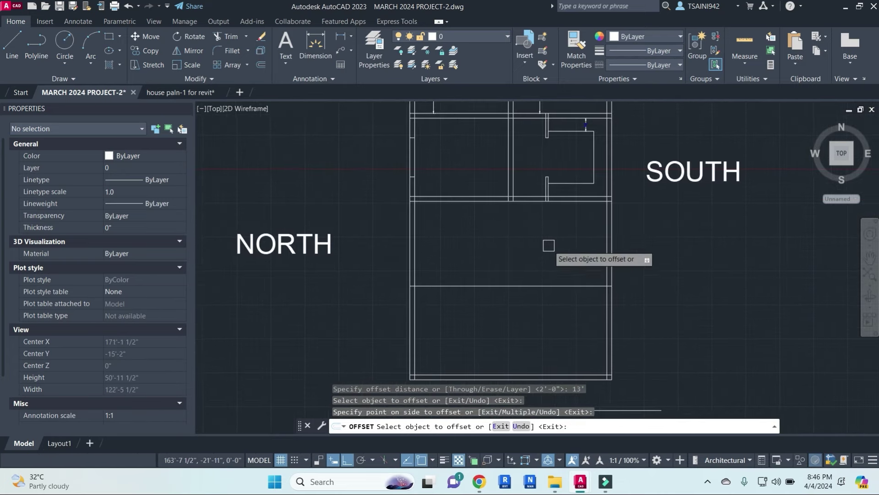
middle_drag(566, 228, 568, 267)
key(Escape)
key(Escape)
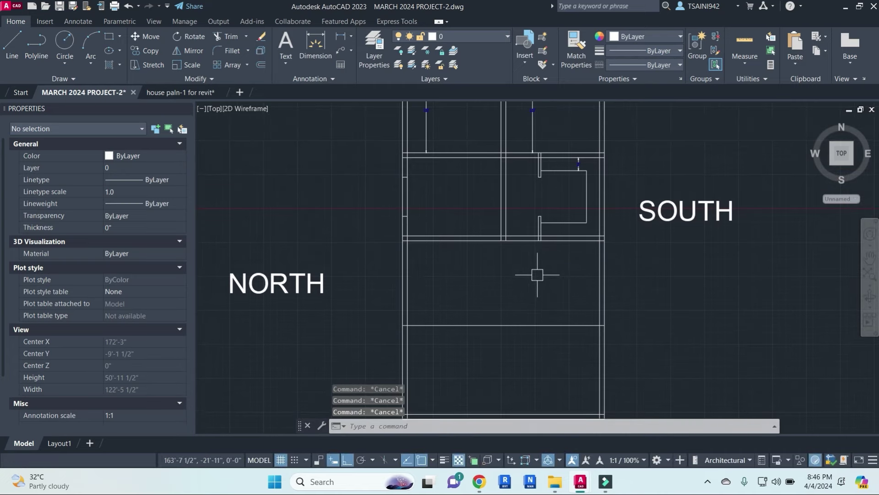
- Offset the new line 9" below to form the double-line interior wall
text(o)
key(Return)
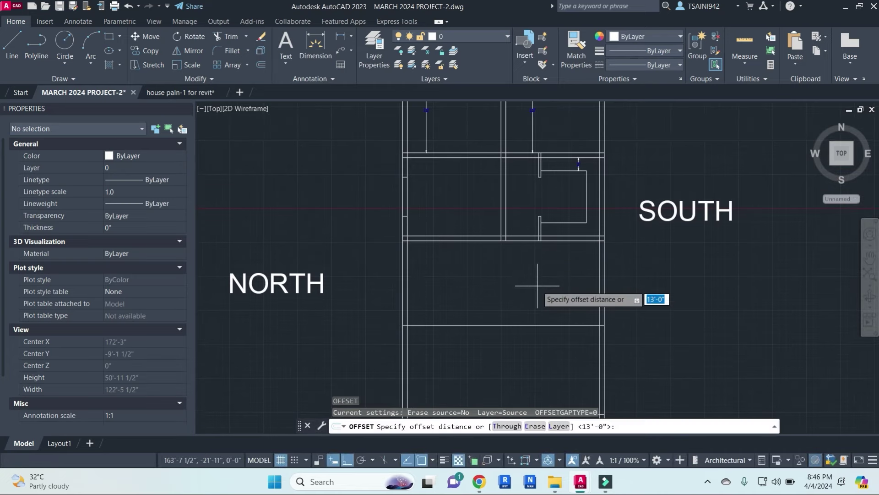
key(Return)
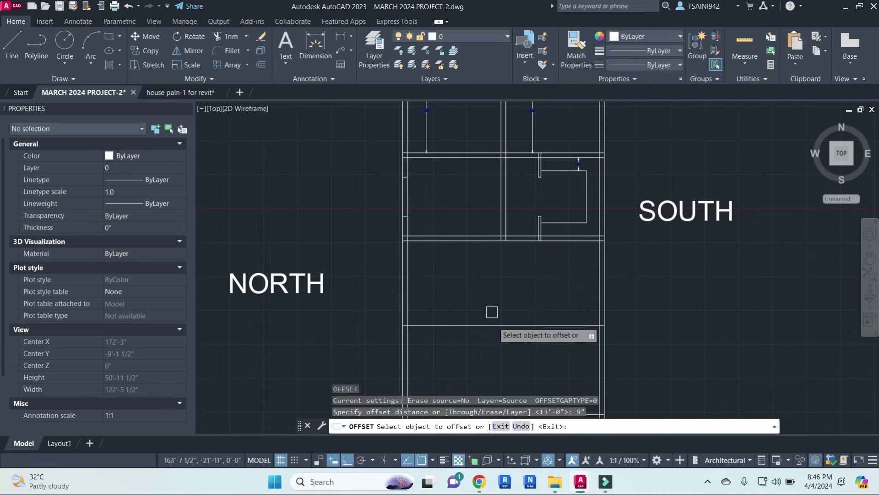
click(489, 326)
click(489, 358)
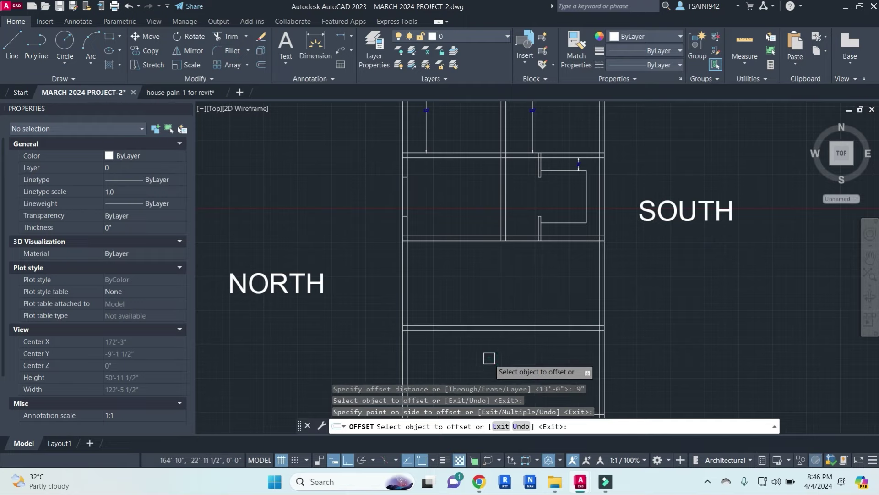
key(Escape)
key(Escape)
key(Escape)
- Extend the central vertical wall lines down to meet the new 9" wall
key(Return)
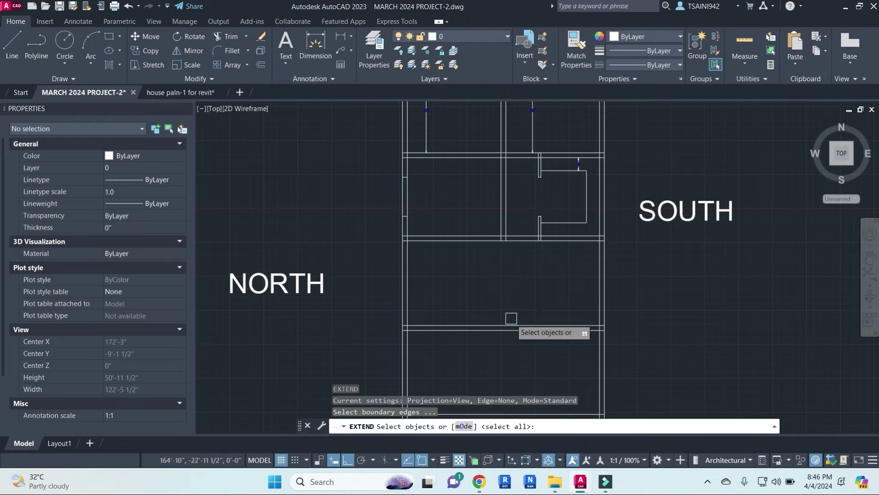
click(508, 324)
key(Return)
click(475, 249)
click(515, 291)
- Trim the wall lines inside a crossing selection in the middle rooms
key(Escape)
key(Escape)
key(Escape)
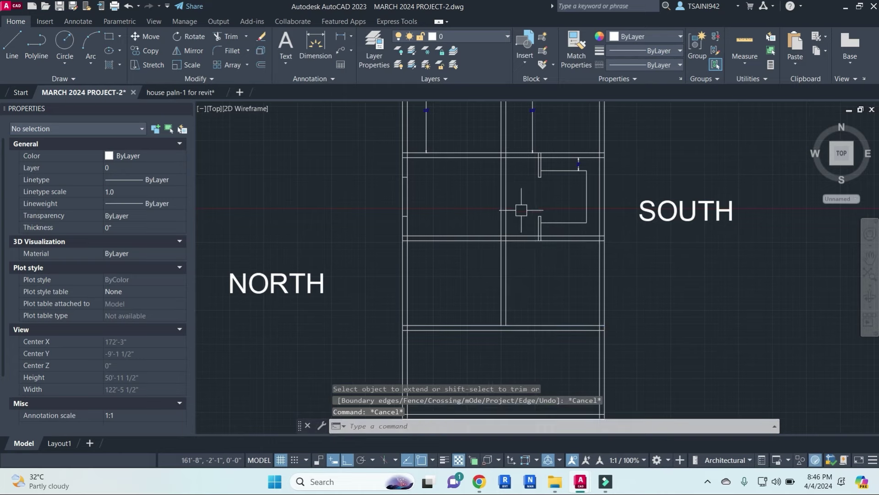
middle_drag(521, 212, 530, 255)
text(tr)
key(Return)
click(491, 245)
click(463, 231)
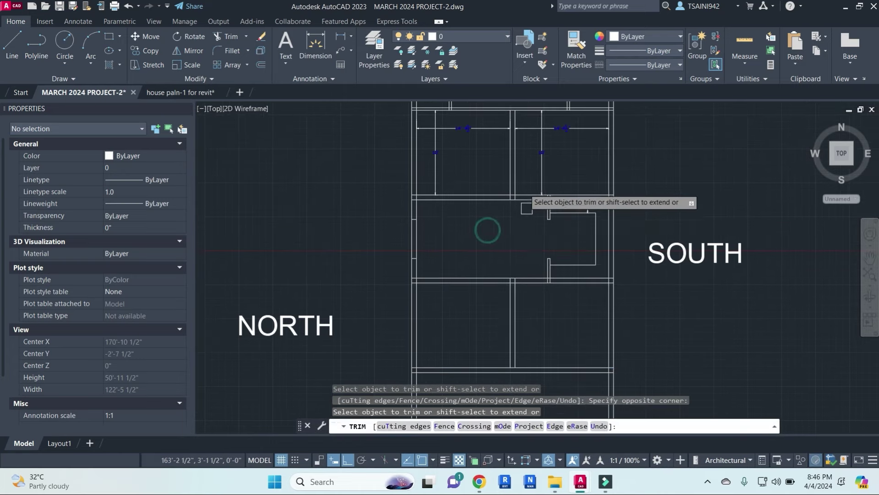
mouse_move(532, 305)
middle_down()
mouse_move(526, 291)
mouse_move(565, 308)
middle_up()
key(Escape)
- Begin stretching the small room's walls, then cancel the attempt
text(s)
key(Return)
click(579, 309)
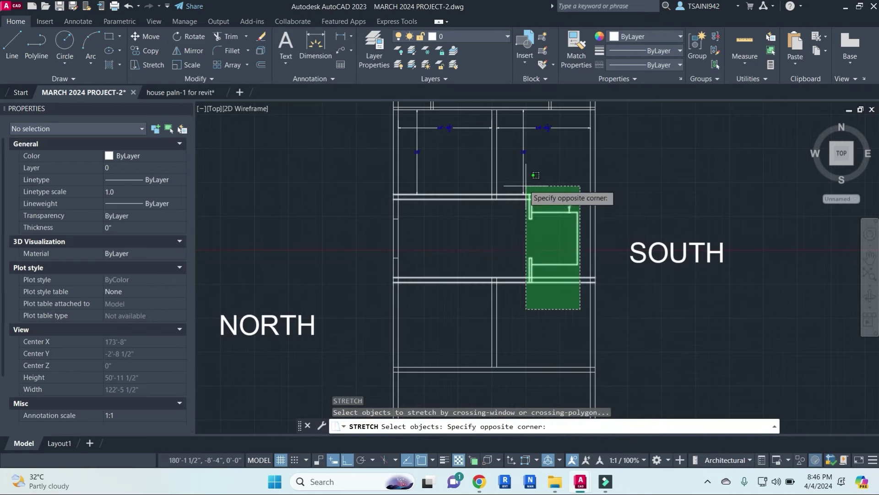
click(516, 178)
scroll(623, 200, up, 4)
key(Return)
click(632, 196)
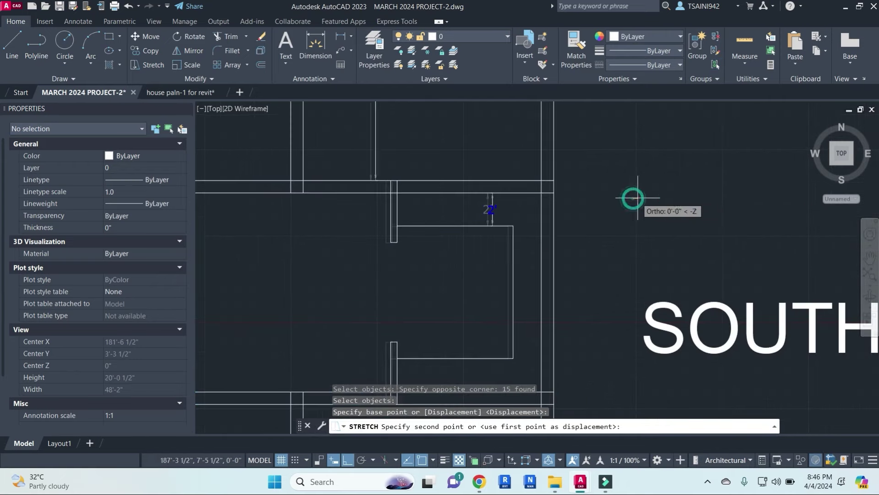
key(Escape)
key(Escape)
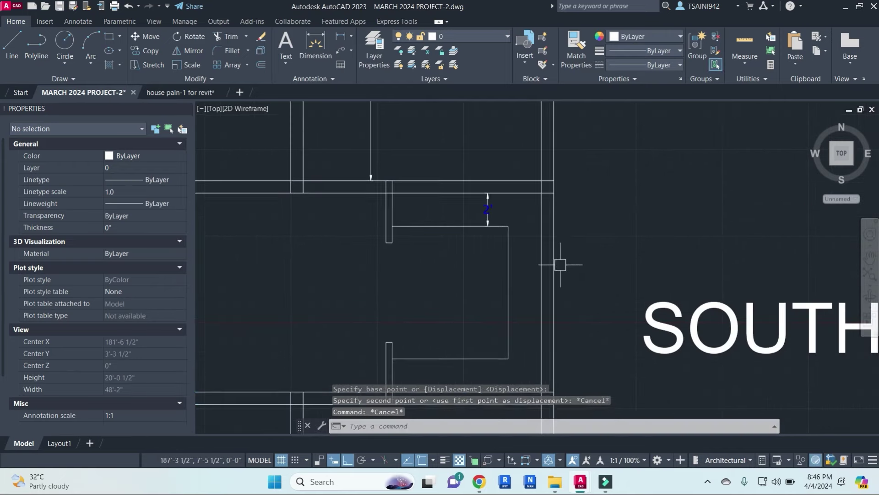
key(Escape)
middle_drag(527, 344, 574, 238)
key(Escape)
text(s)
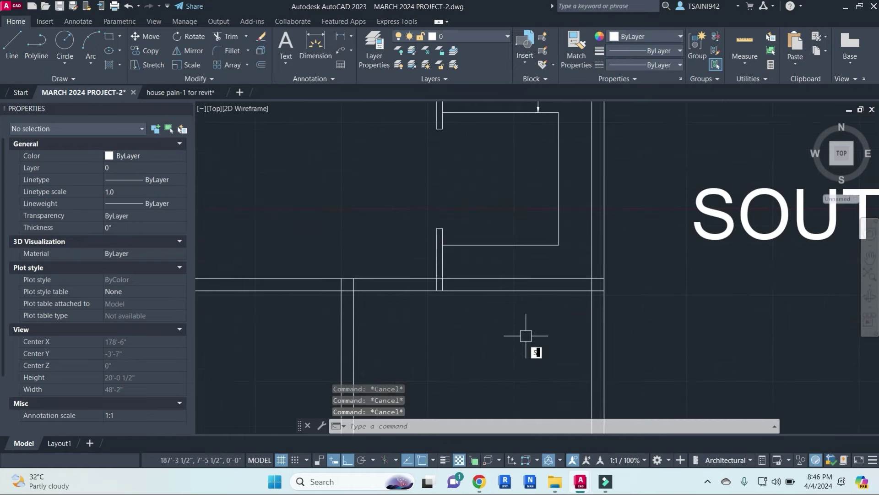
- Stretch the small room's door wall (13 objects) 2' to the right
key(Return)
scroll(526, 335, down, 2)
click(487, 357)
click(449, 142)
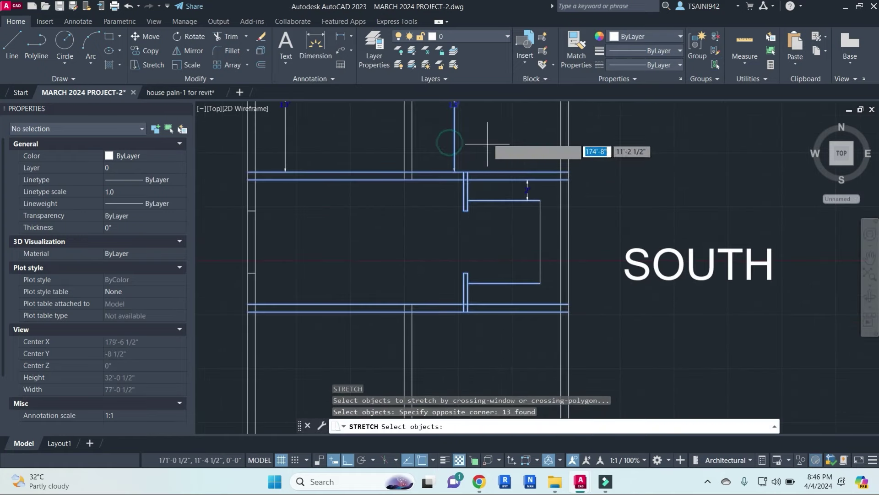
key(Return)
click(487, 144)
text(2)
key(Return)
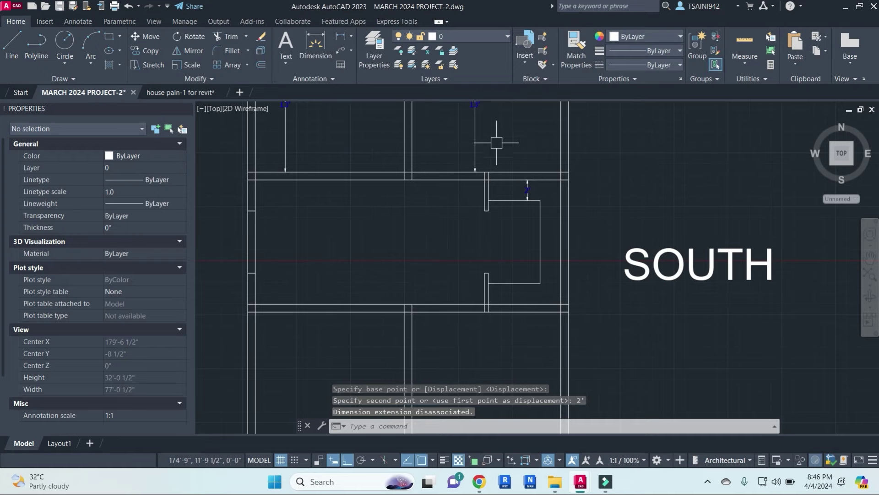
key(Escape)
key(Escape)
- Start a linear dimension between two wall corners, cancel it, and recentre the lower rooms
text(li)
key(Return)
scroll(527, 235, up, 4)
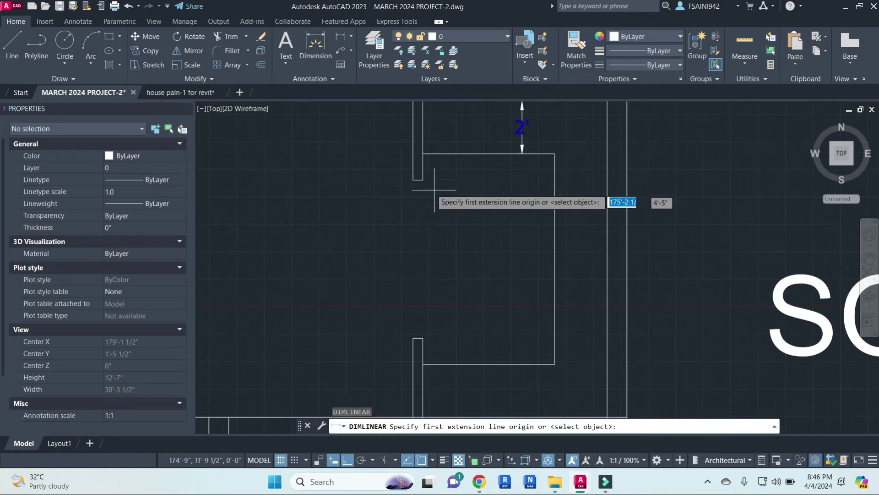
click(422, 180)
click(553, 180)
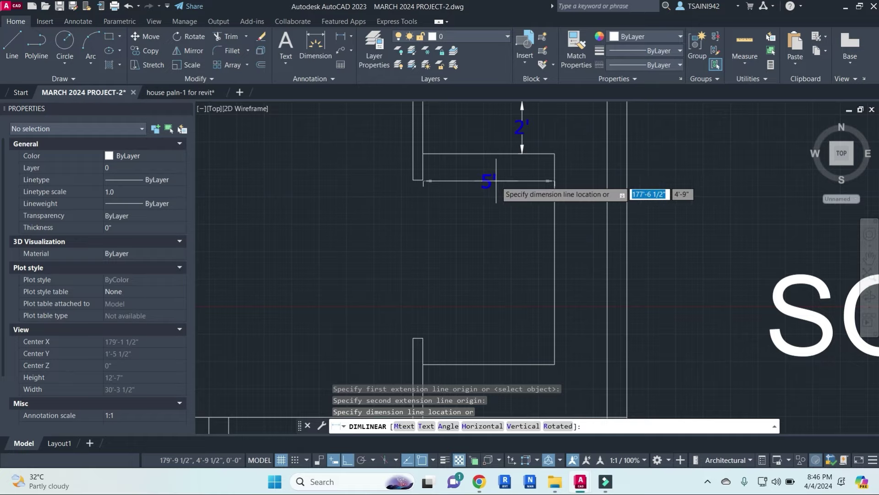
key(Escape)
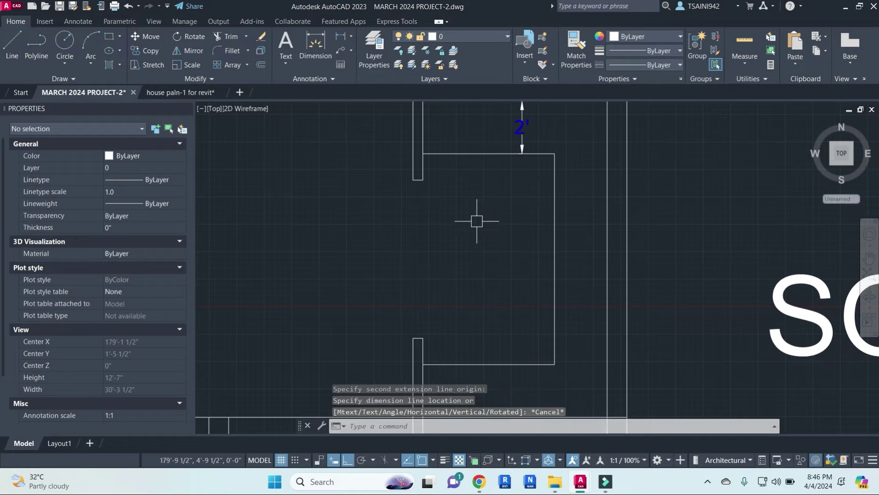
scroll(568, 201, down, 2)
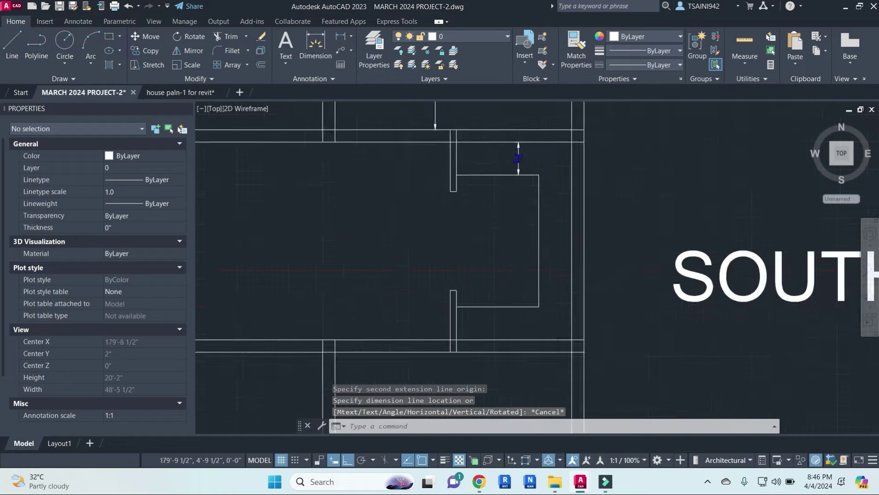
scroll(533, 214, down, 2)
key(Escape)
key(Escape)
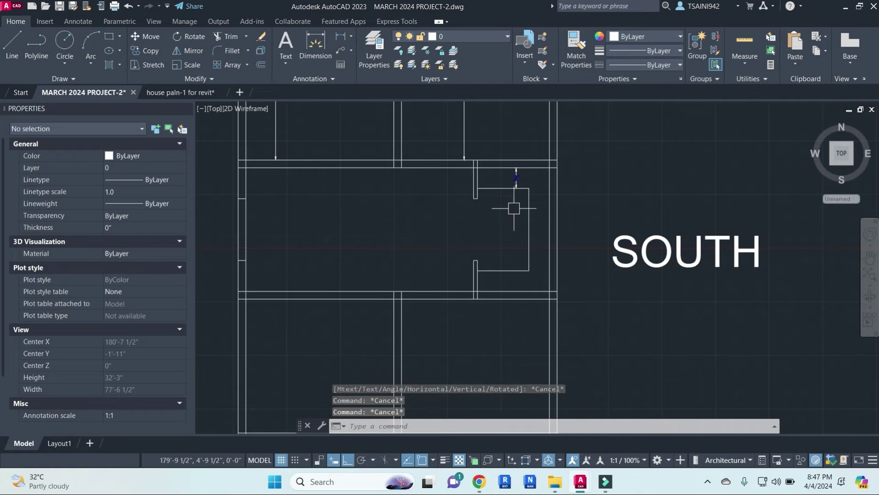
key(Escape)
middle_drag(445, 301, 531, 240)
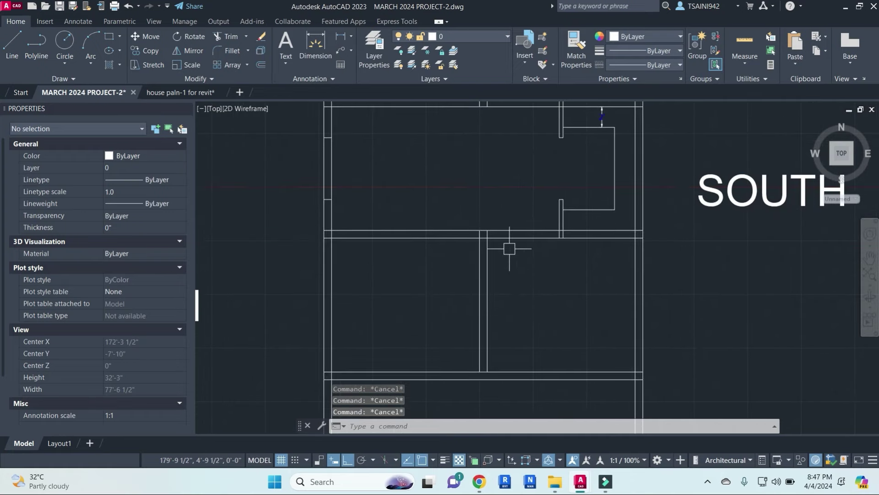
- Recentre the plan and stretch the partition wall 2' to the right
scroll(509, 248, down, 4)
scroll(392, 282, up, 1)
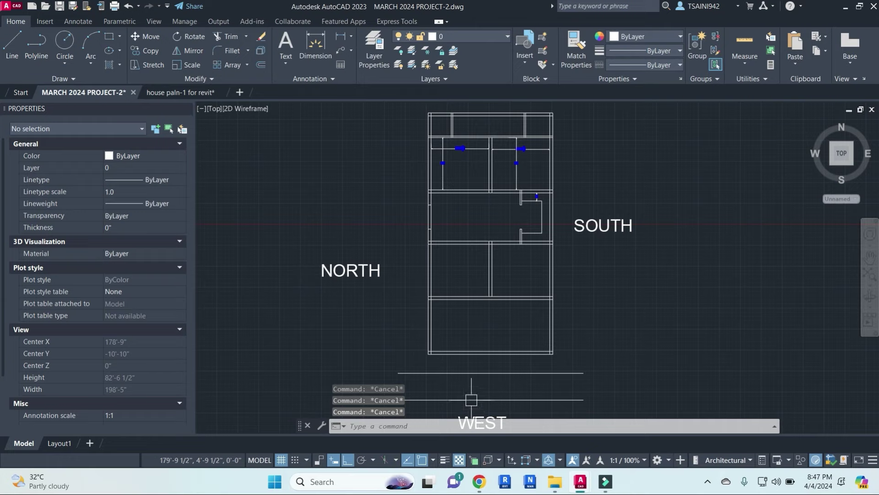
scroll(466, 326, down, 1)
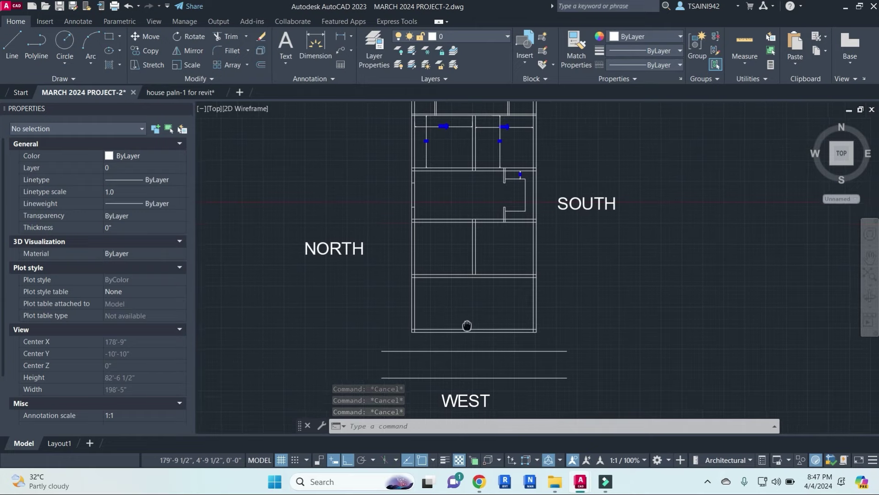
scroll(529, 190, up, 1)
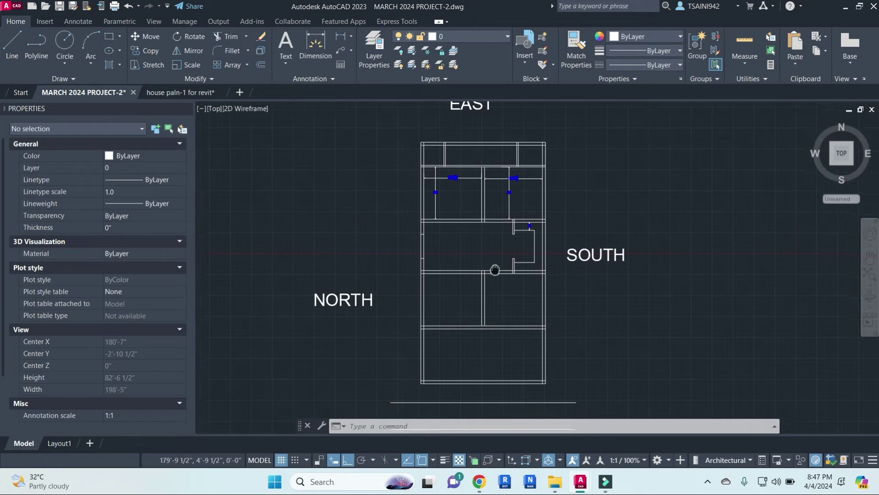
scroll(472, 270, down, 1)
scroll(452, 236, up, 1)
scroll(451, 258, down, 1)
middle_drag(451, 258, 486, 239)
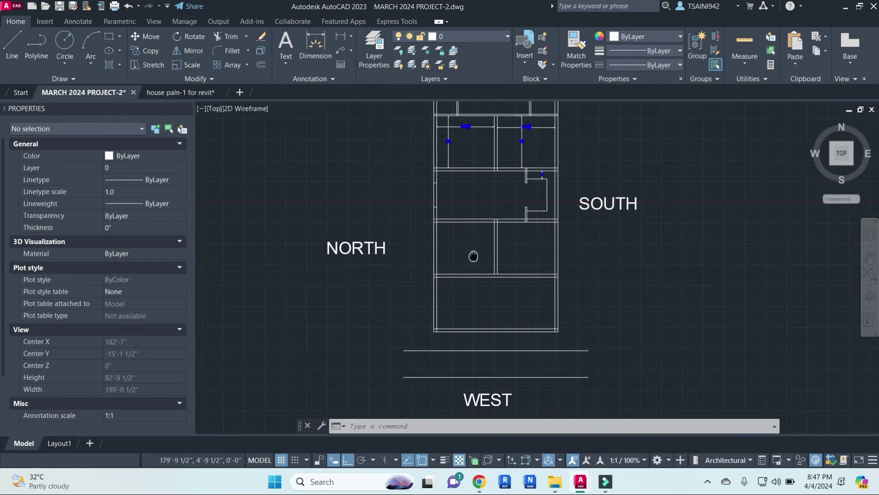
scroll(505, 222, up, 2)
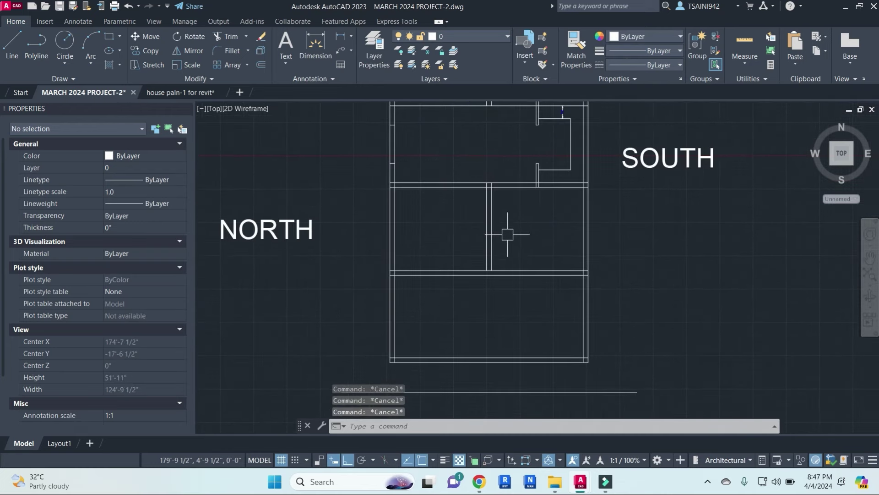
key(Return)
click(503, 291)
click(471, 145)
key(Return)
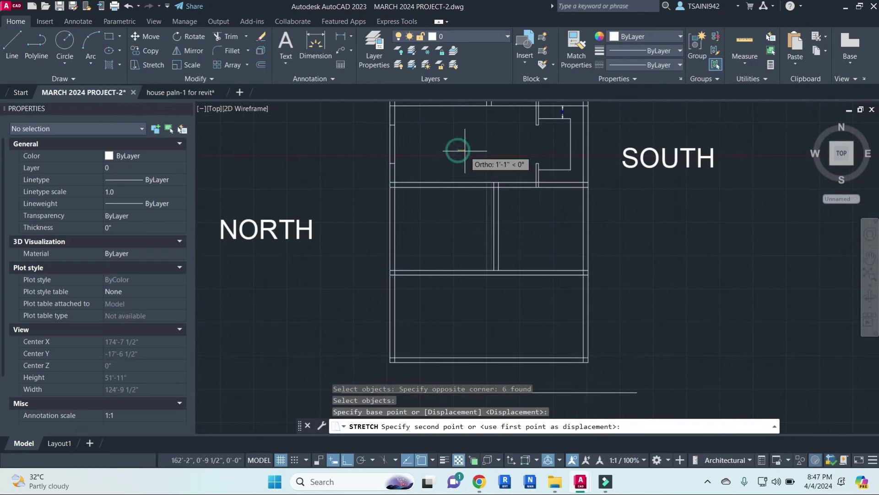
text(2)
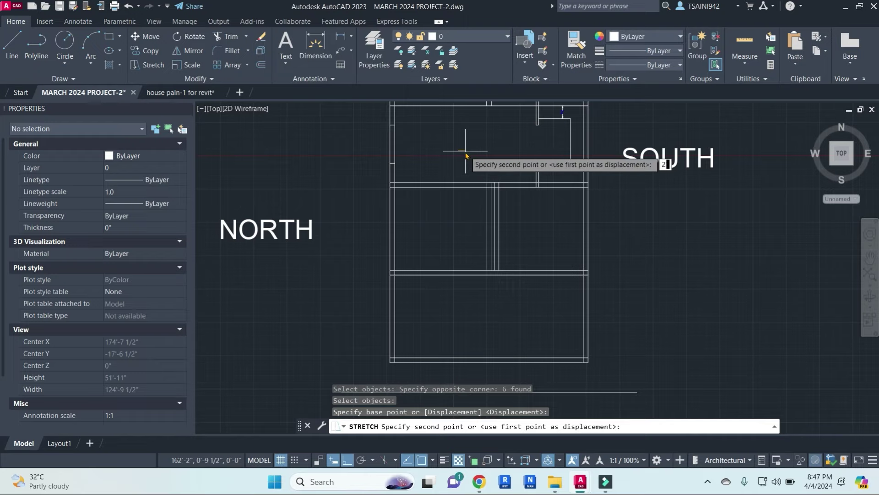
text(')
key(Return)
key(Escape)
key(Escape)
text(DL)
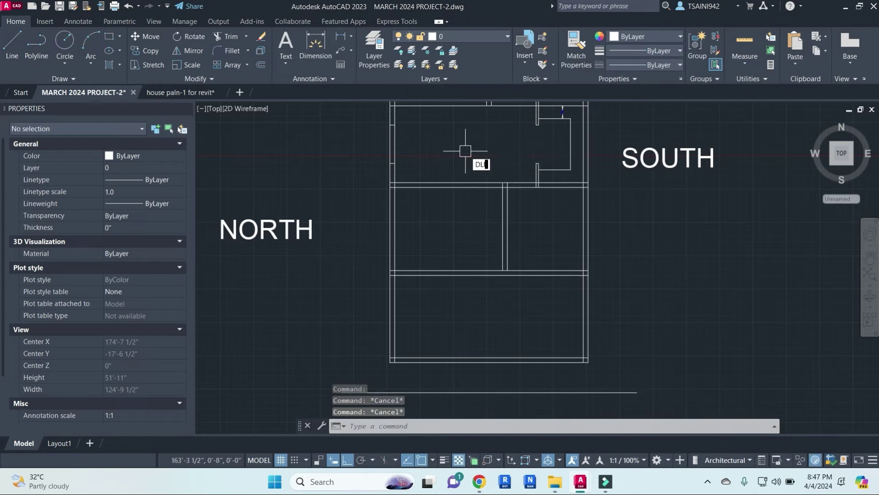
- Start a linear dimension on the partition wall, then cancel it
key(Return)
scroll(539, 167, up, 2)
click(538, 189)
click(491, 188)
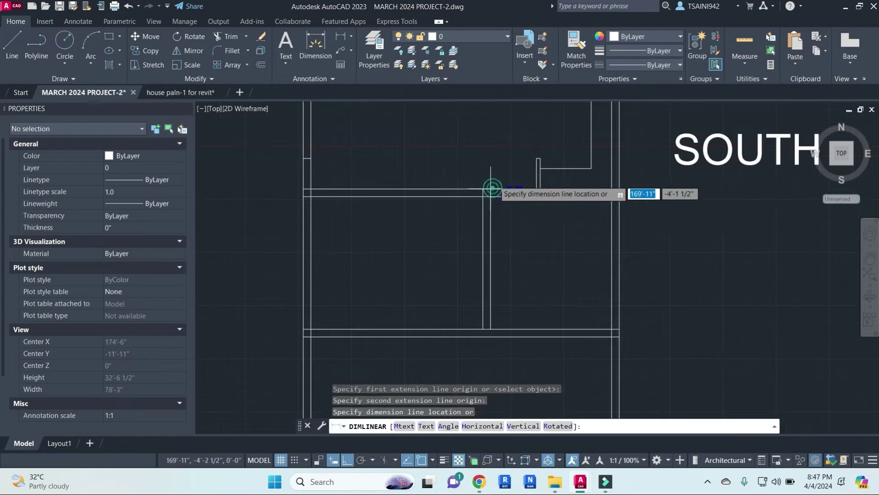
key(Escape)
key(Escape)
key(Escape)
key(Escape)
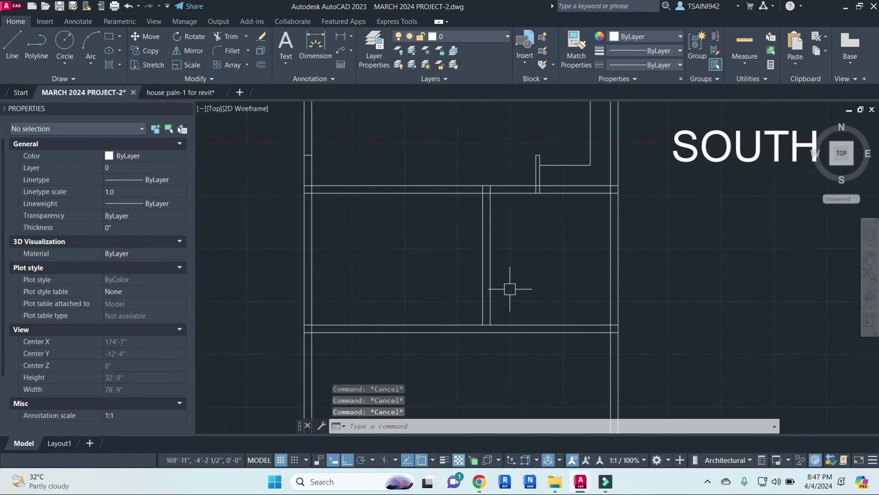
- Stretch the six partition wall lines a further 6" to the right
key(Return)
click(508, 354)
click(464, 156)
key(Return)
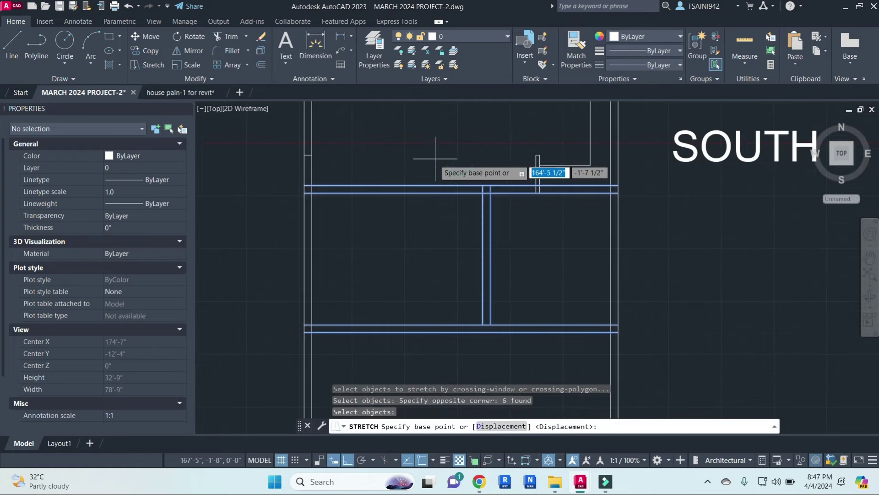
click(433, 161)
text(6)
key(Return)
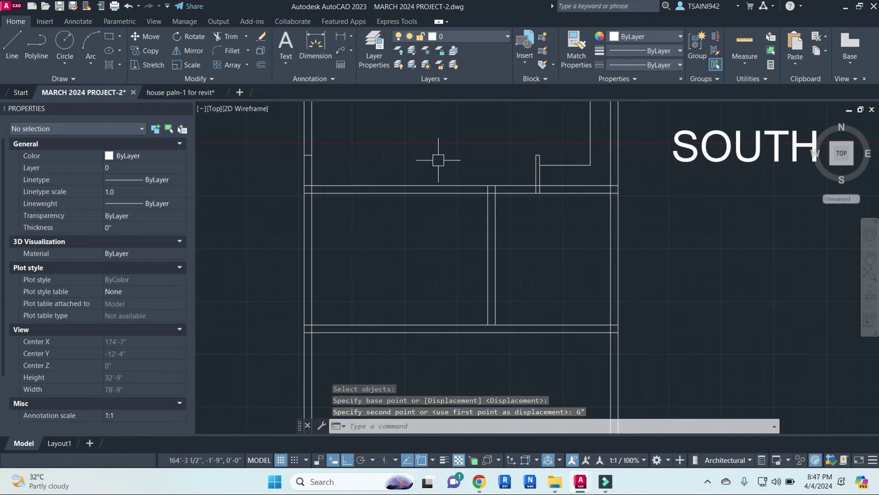
key(Escape)
key(Escape)
- Add a 4' linear dimension above the door opening
key(Return)
scroll(505, 172, up, 4)
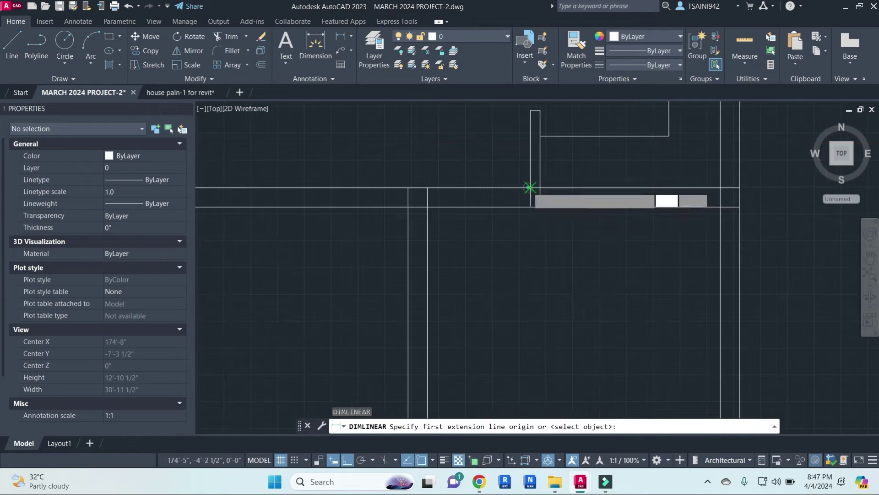
click(524, 187)
click(427, 187)
click(462, 161)
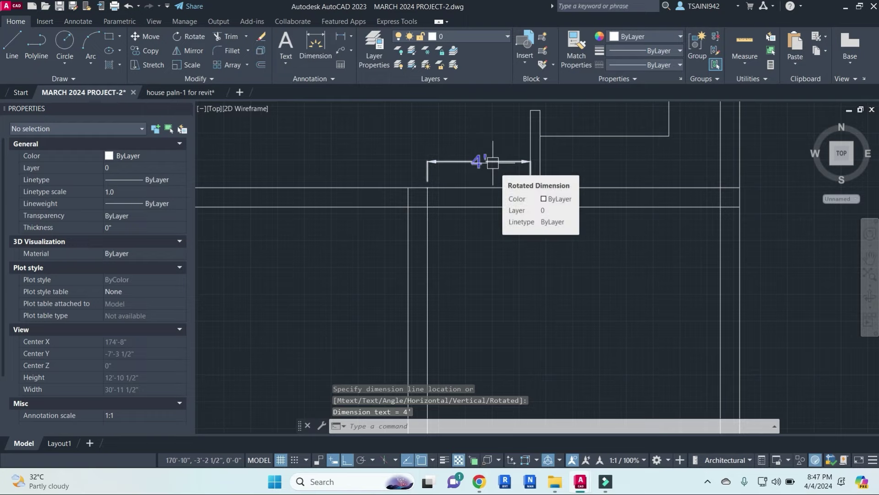
- Abandon a longer dimension to the left wall and start an offset
scroll(493, 163, down, 2)
scroll(438, 207, up, 2)
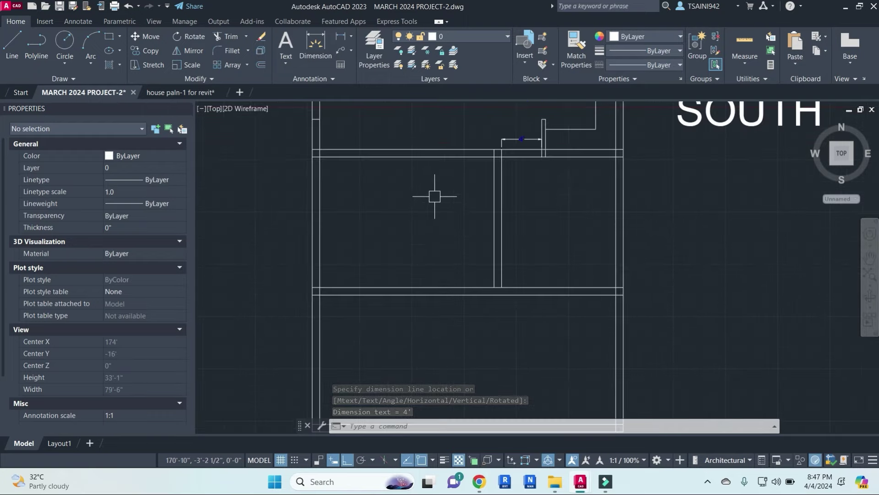
key(space)
click(493, 174)
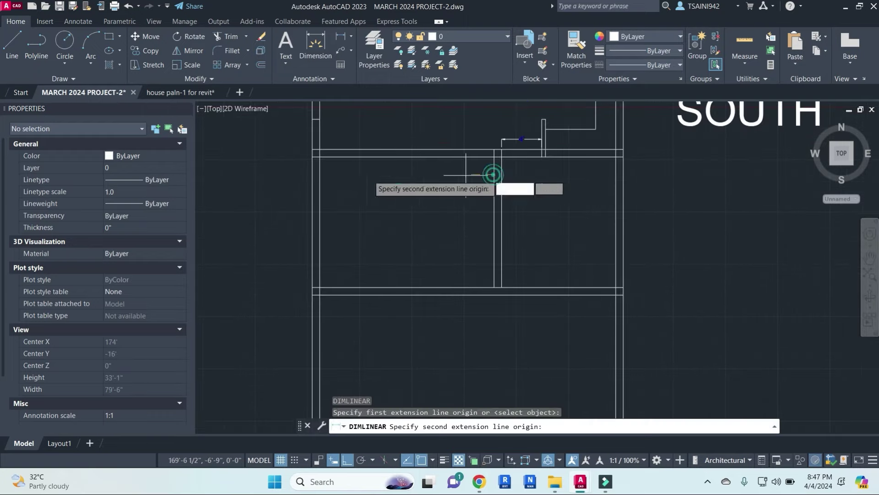
click(319, 176)
scroll(395, 188, up, 2)
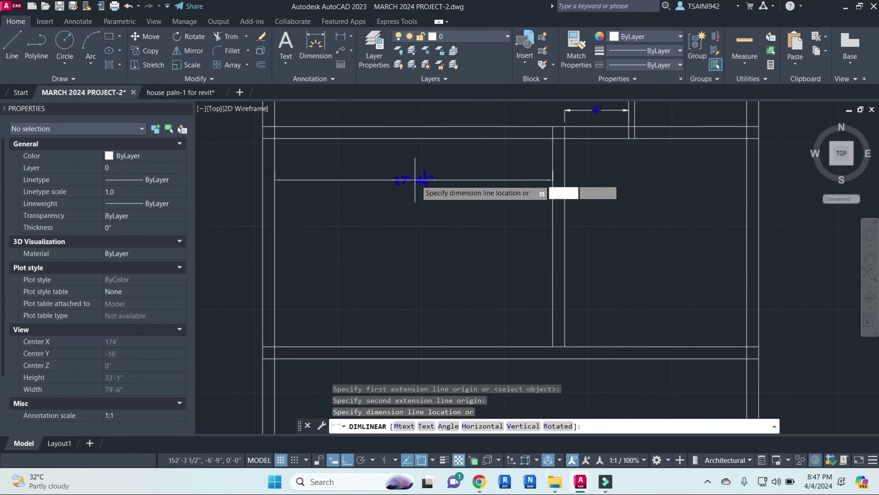
key(Escape)
scroll(395, 184, down, 2)
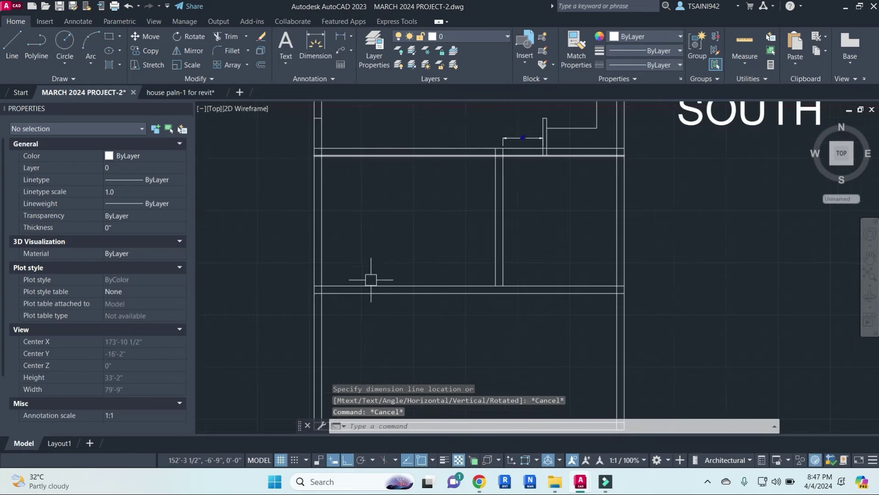
key(Escape)
key(Escape)
key(o)
key(Return)
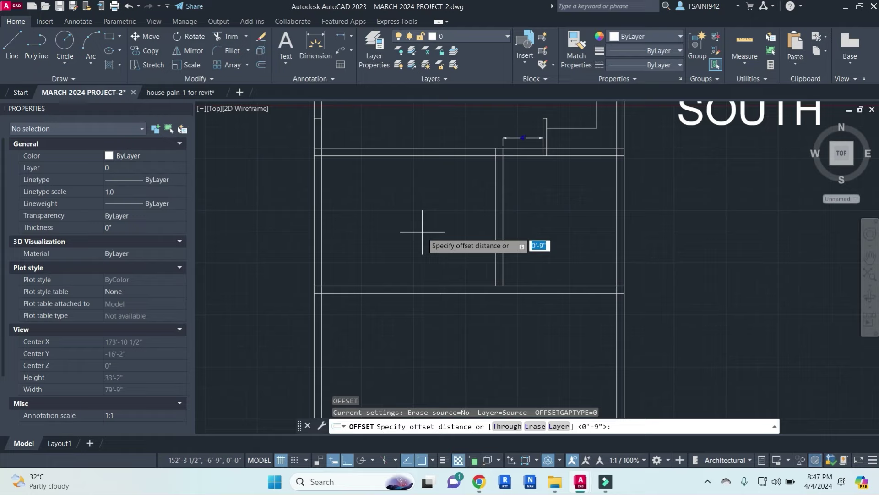
- Offset the left outer wall line 5' to the right
text(5')
key(Return)
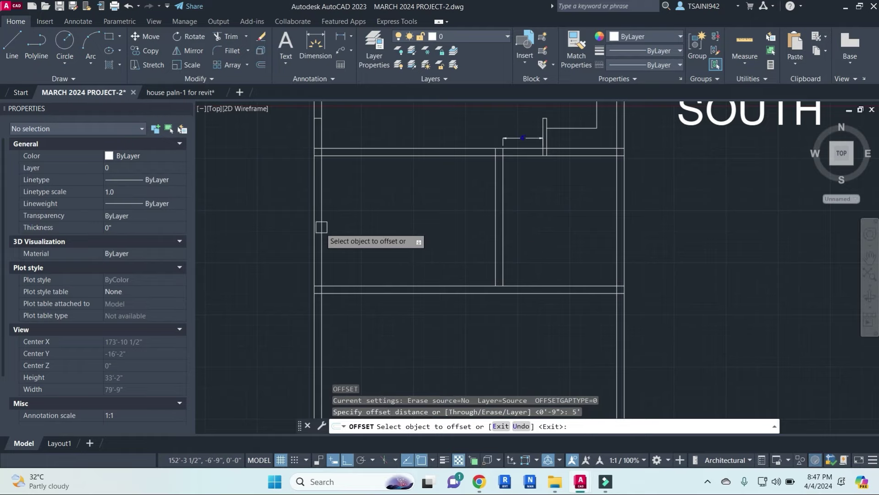
click(322, 226)
click(421, 279)
key(Escape)
key(Escape)
key(Escape)
- Offset the new line 4.5" to give the interior wall its thickness
key(Return)
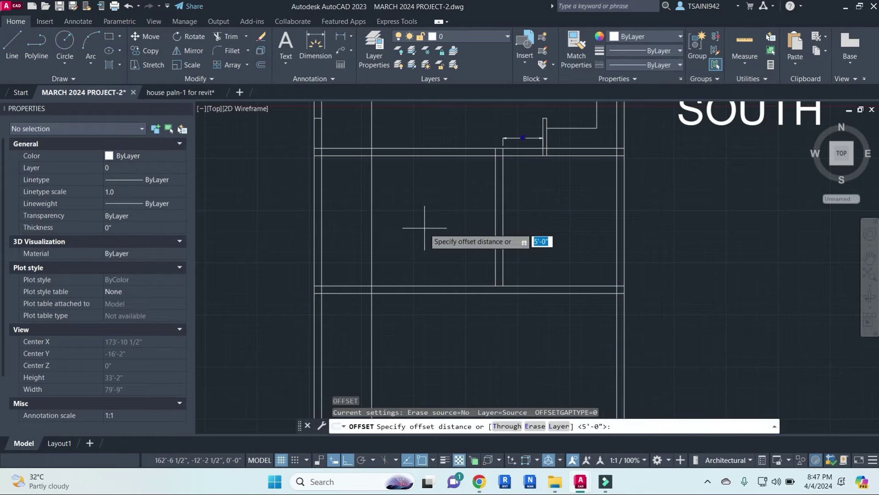
text(4.5)
key(Return)
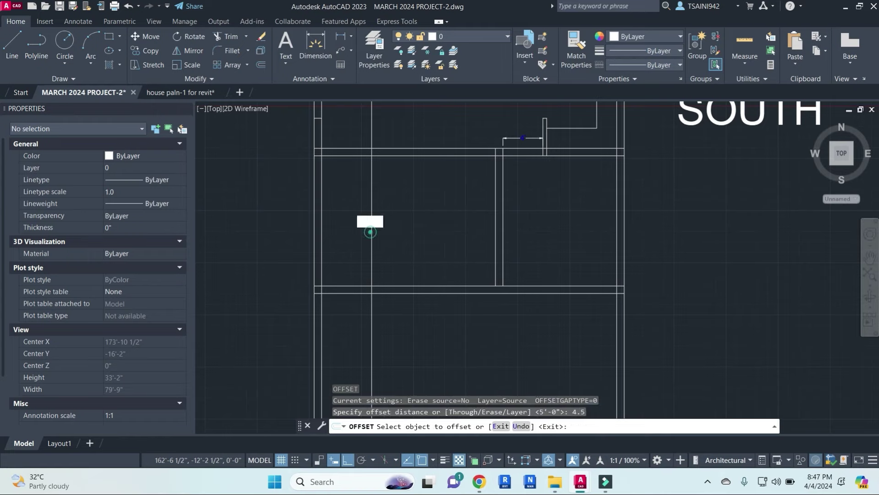
click(370, 231)
click(432, 229)
key(Escape)
key(Escape)
key(Escape)
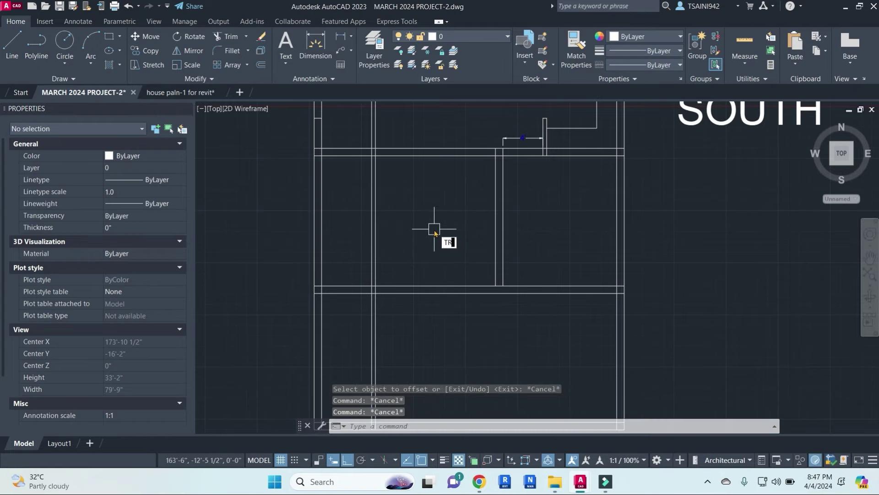
- Trim the new wall lines where they overshoot the upper and lower horizontal walls
text(tr)
key(Return)
click(415, 149)
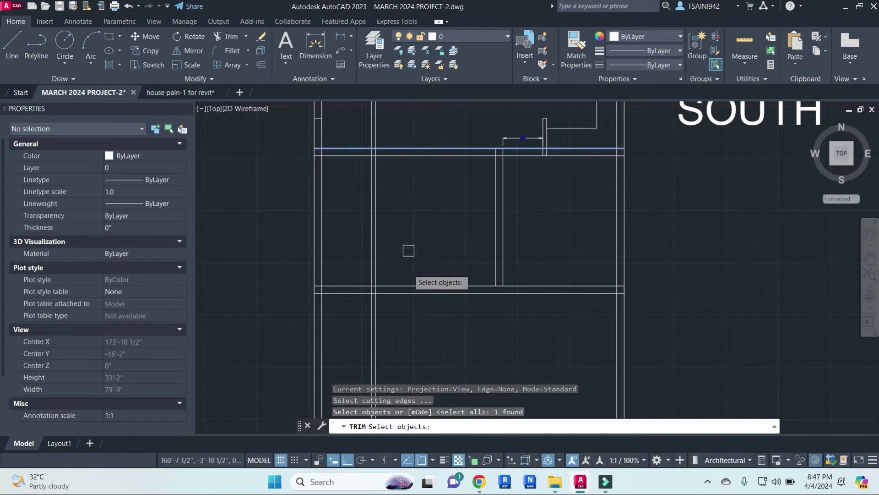
click(408, 293)
key(Return)
click(407, 303)
click(355, 314)
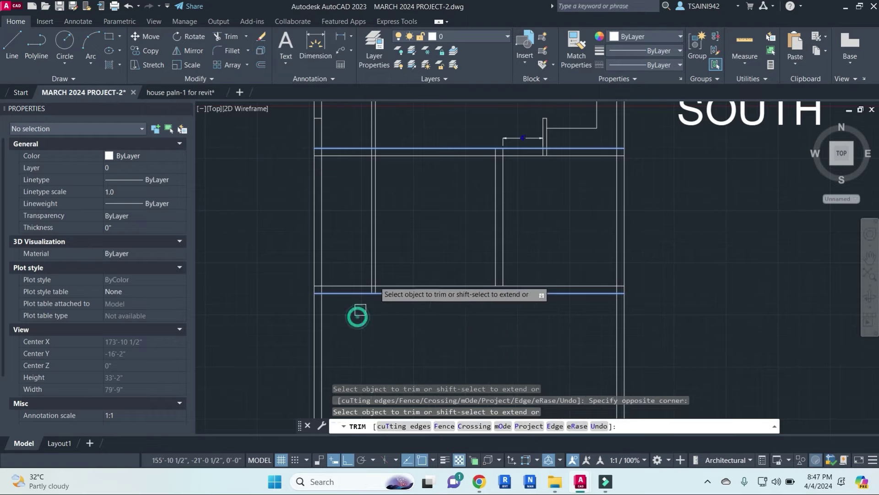
click(355, 119)
click(413, 138)
key(Escape)
key(Escape)
key(Escape)
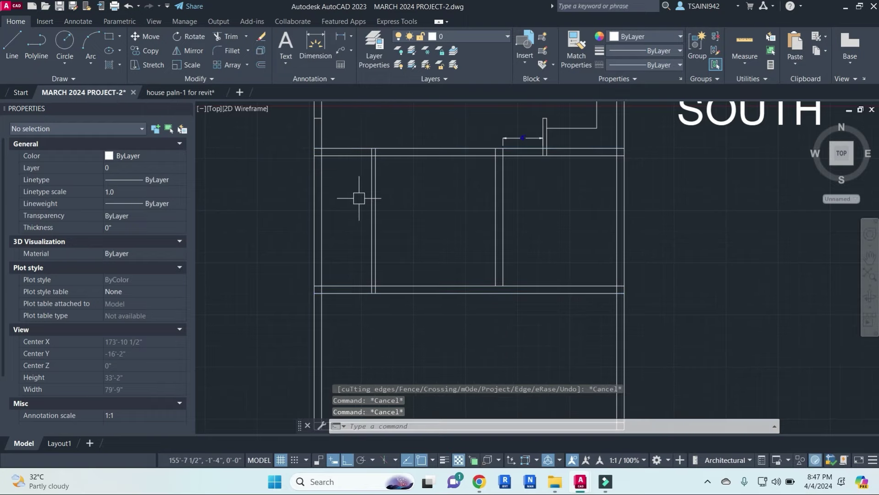
- Try a first linear dimension between two wall points, then abandon it
middle_drag(385, 199, 459, 285)
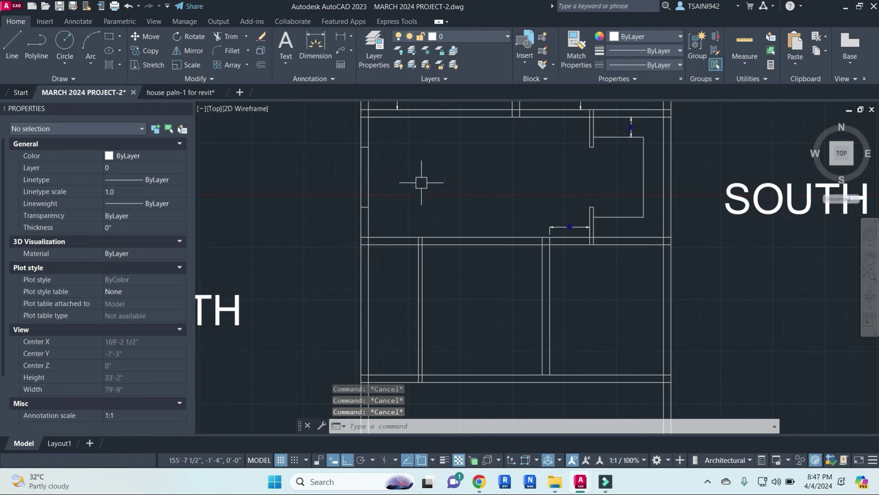
middle_drag(413, 306, 433, 248)
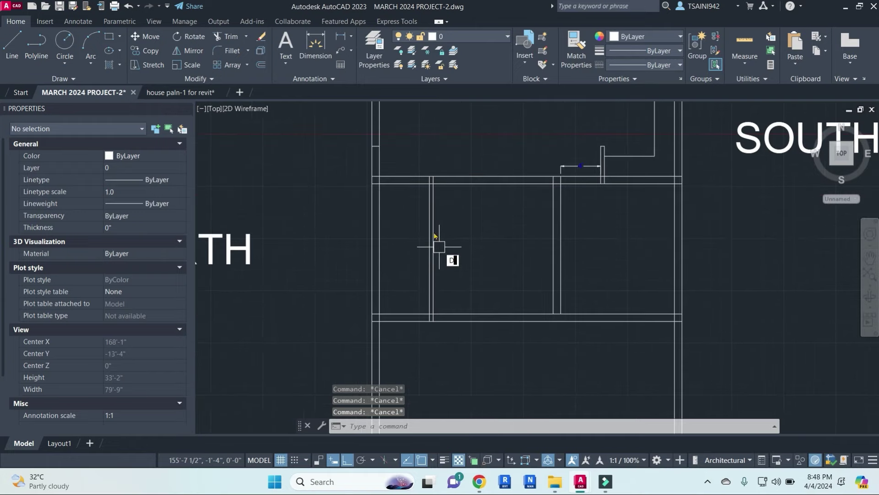
text(LI)
key(Return)
key(Return)
key(Escape)
key(Escape)
text(DL)
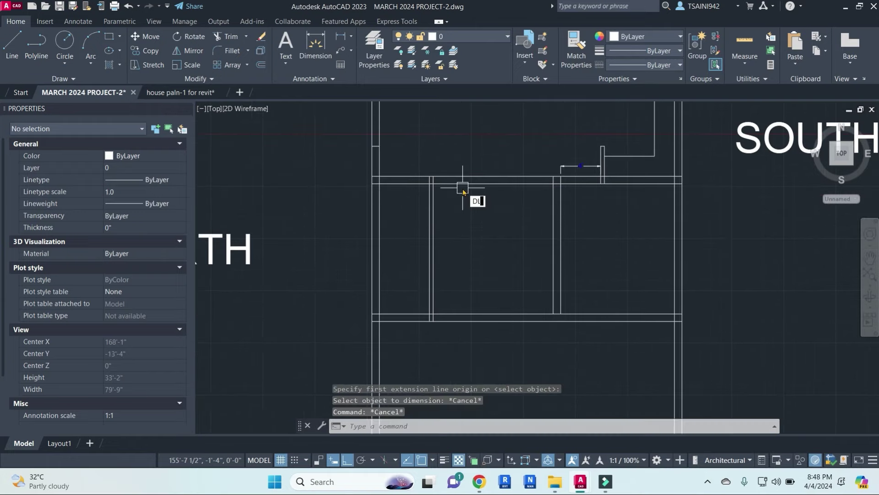
key(Return)
click(463, 184)
click(460, 314)
scroll(458, 245, up, 2)
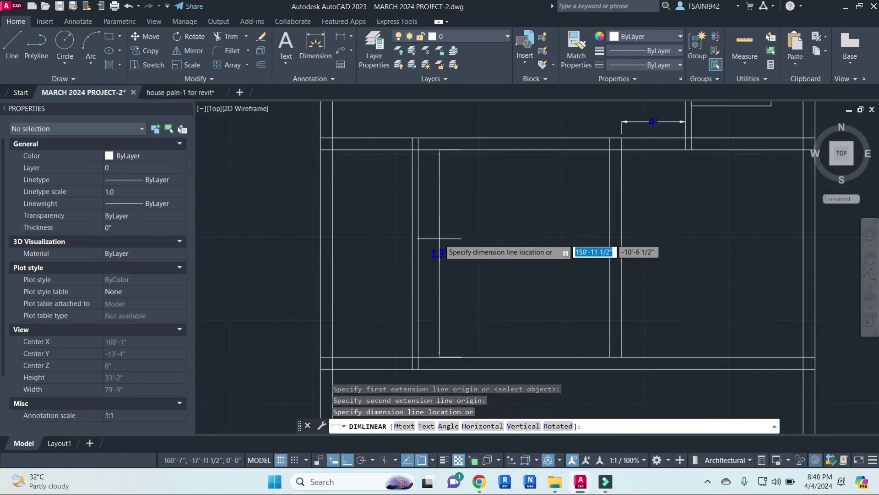
- Dimension the 5' gap from the left outer wall to the new interior wall
key(Escape)
key(Return)
click(412, 168)
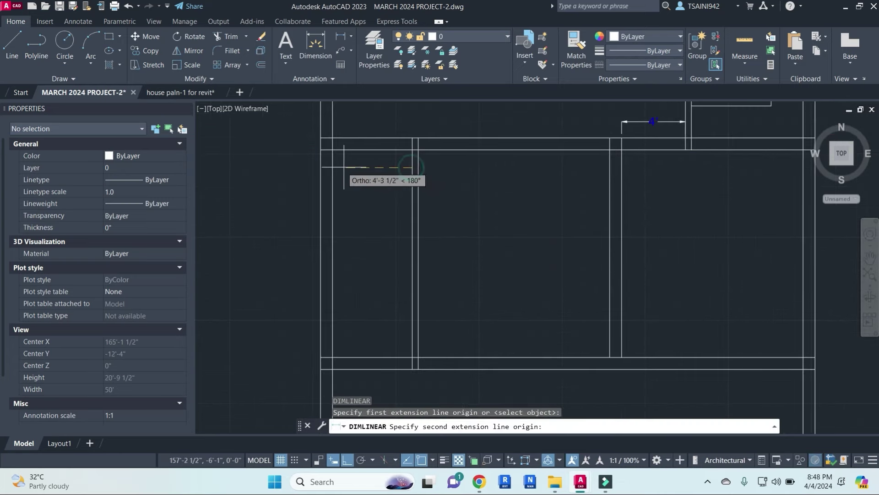
click(329, 170)
scroll(358, 170, up, 2)
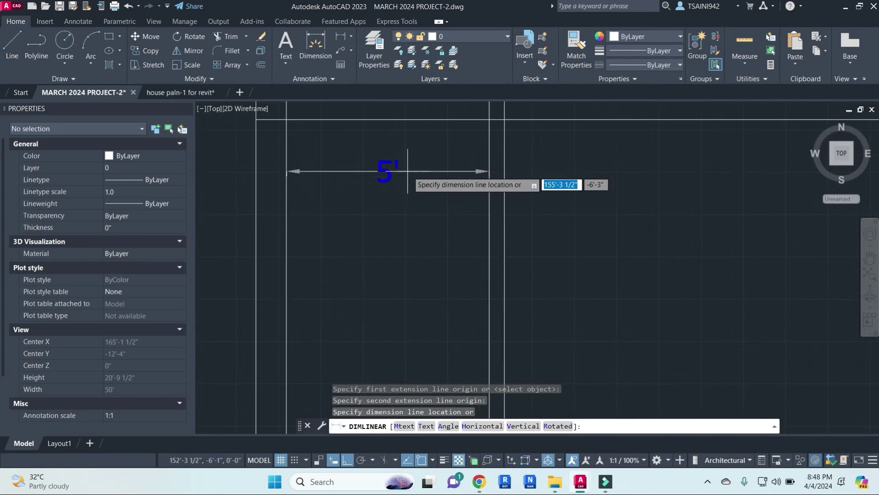
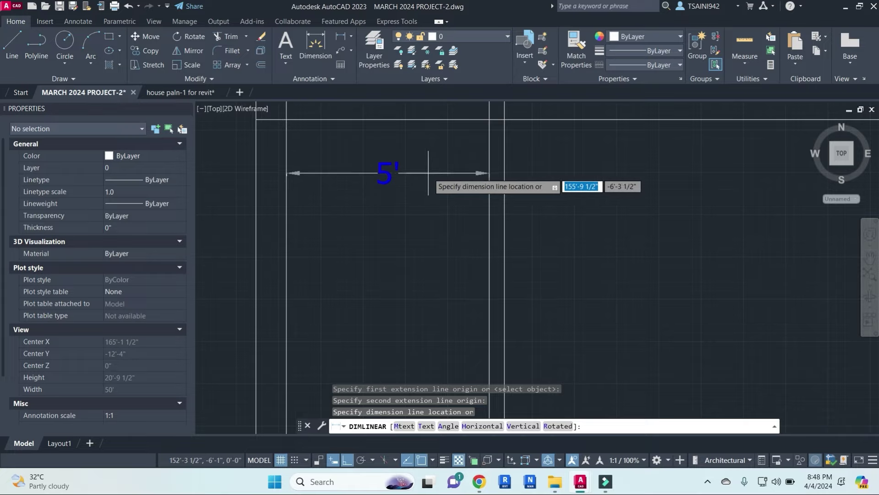
- Offset the top wall line 6' downward in the upper-left room
key(Escape)
middle_drag(435, 169, 471, 188)
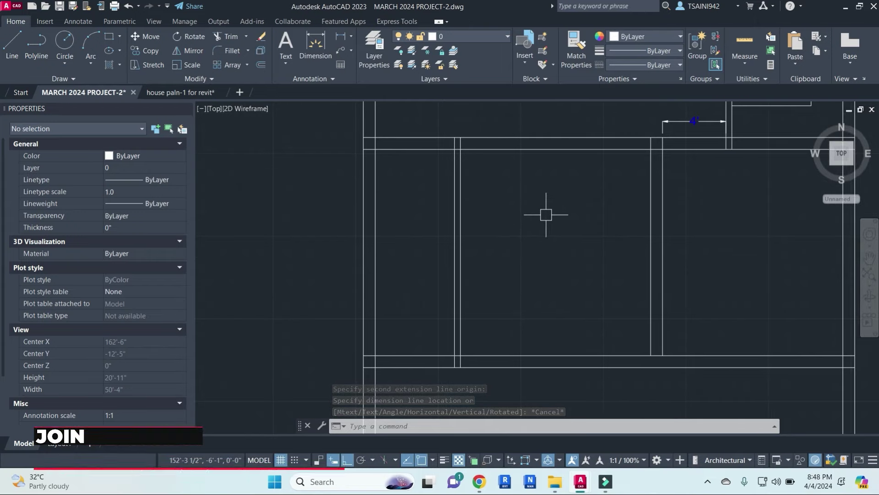
key(Escape)
key(Escape)
key(Escape)
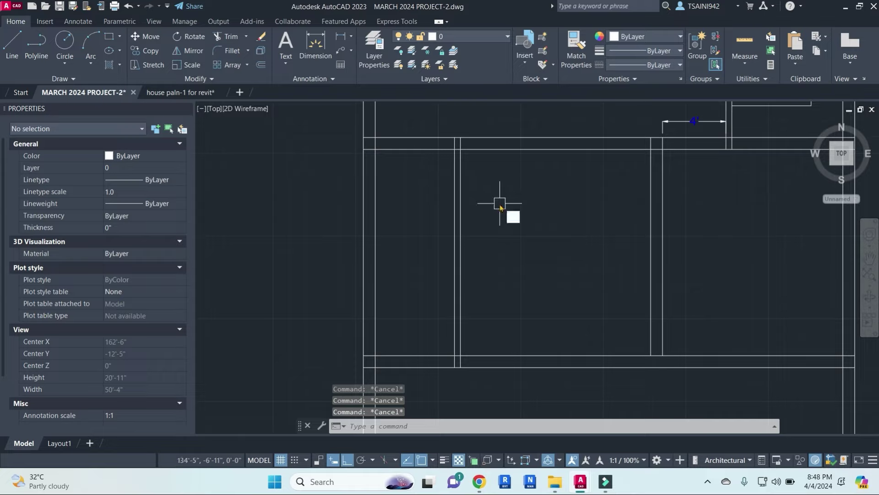
text(o)
key(Return)
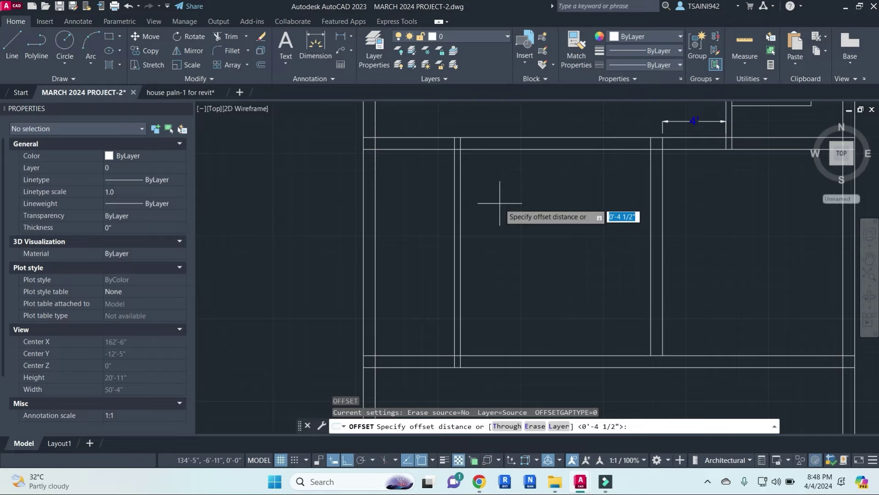
text(')
key(Return)
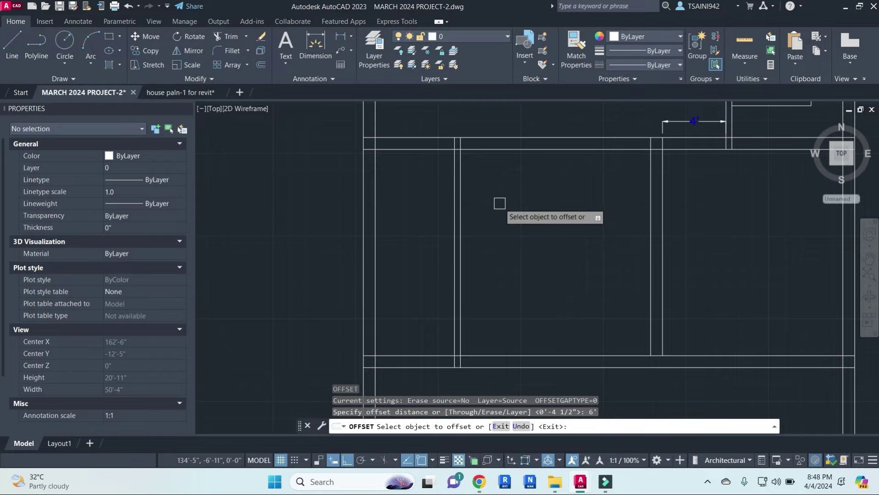
click(418, 149)
click(417, 277)
key(Escape)
key(Escape)
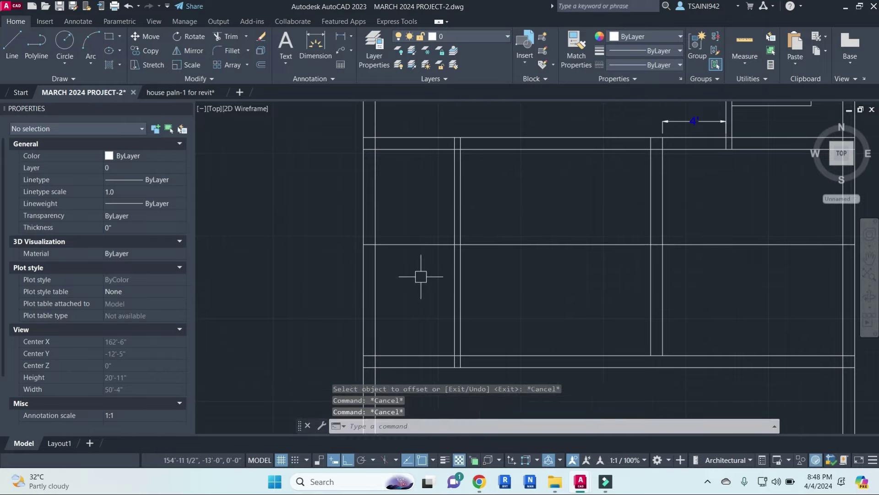
key(Escape)
- Offset the new line a further 4.5 inches down to give the partition its thickness
key(Return)
text(4.5)
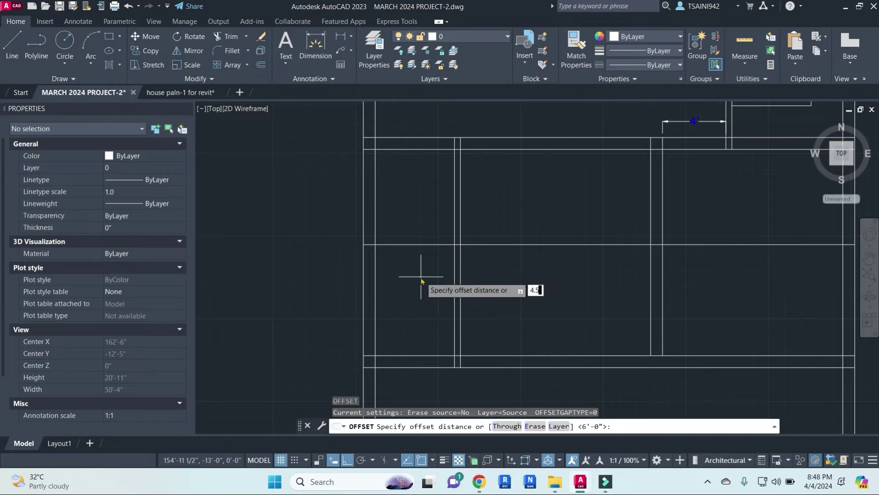
key(Return)
click(425, 244)
click(426, 289)
key(Escape)
- Trim the new partition wall lines back to the right wall
key(Escape)
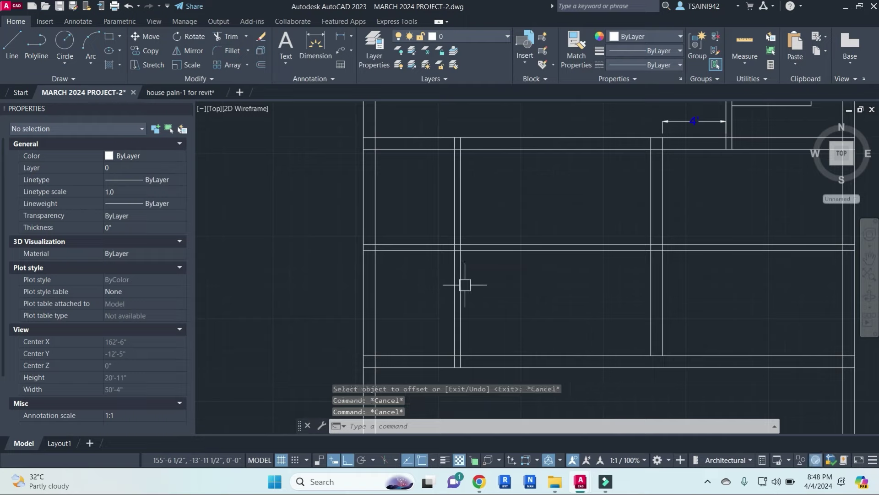
text(tr)
key(Return)
- Dimension the 6' spacing between the top wall and the new partition
key(Return)
click(471, 270)
click(503, 220)
key(Escape)
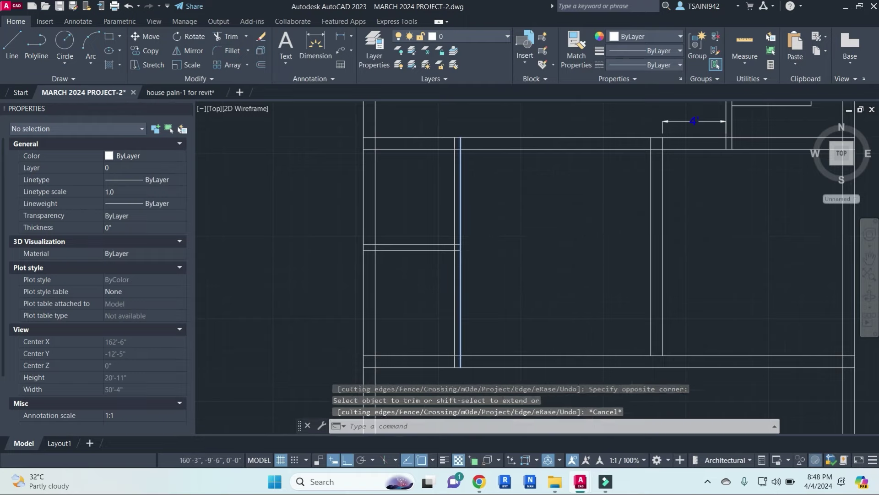
key(Escape)
text(d)
key(Return)
click(436, 149)
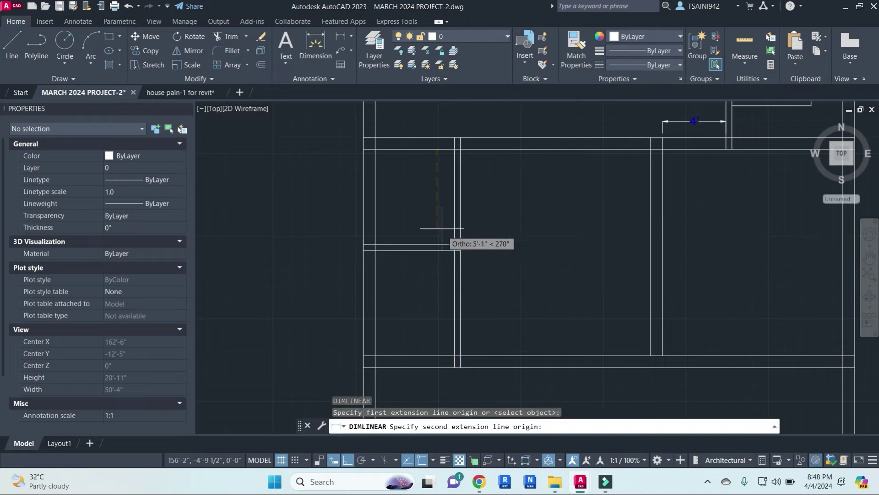
click(437, 246)
click(438, 220)
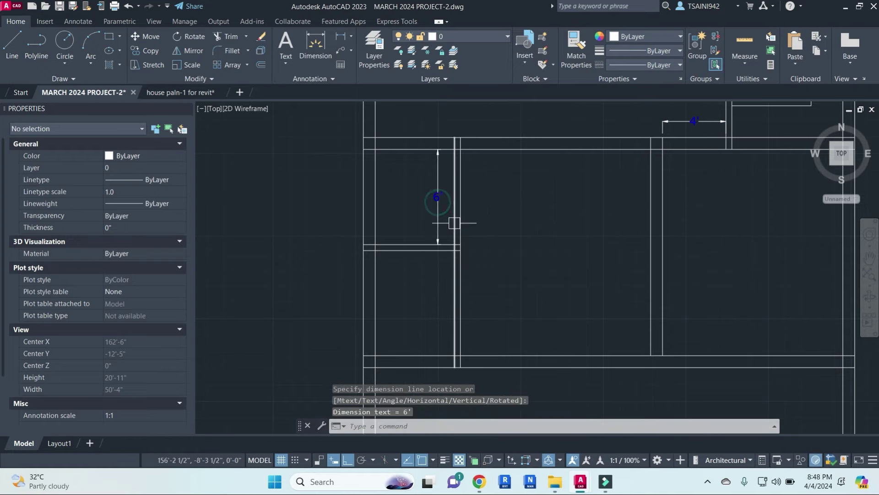
mouse_move(488, 181)
middle_down()
mouse_move(488, 171)
mouse_move(427, 226)
middle_up()
scroll(427, 226, down, 2)
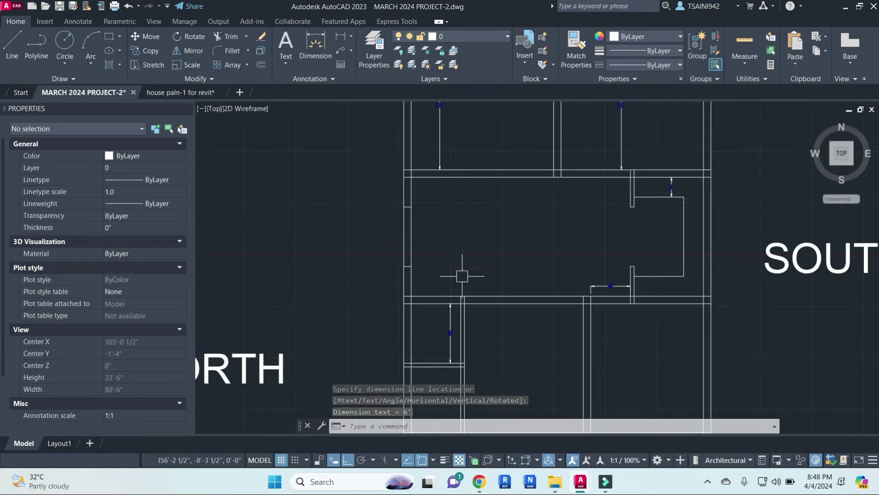
scroll(453, 238, down, 2)
middle_drag(455, 232, 437, 272)
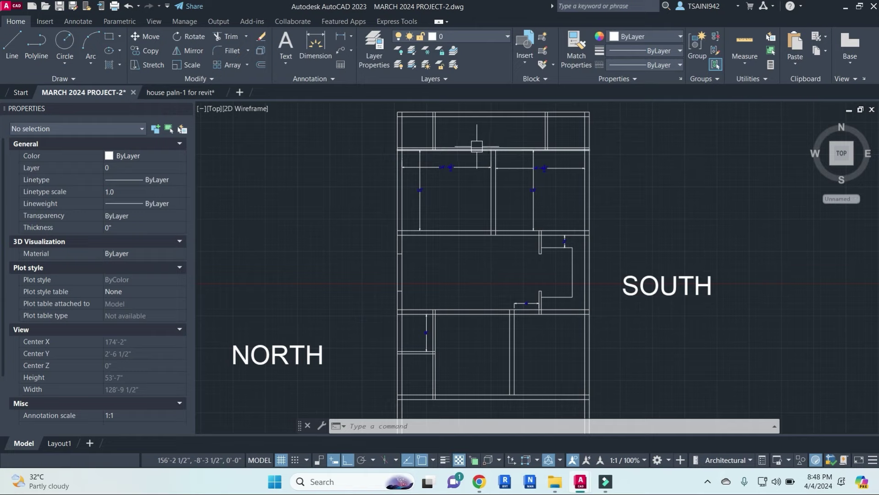
scroll(513, 232, down, 1)
- Add a 6'-7½" linear dimension from the new wall to the lower wall
middle_drag(514, 232, 485, 169)
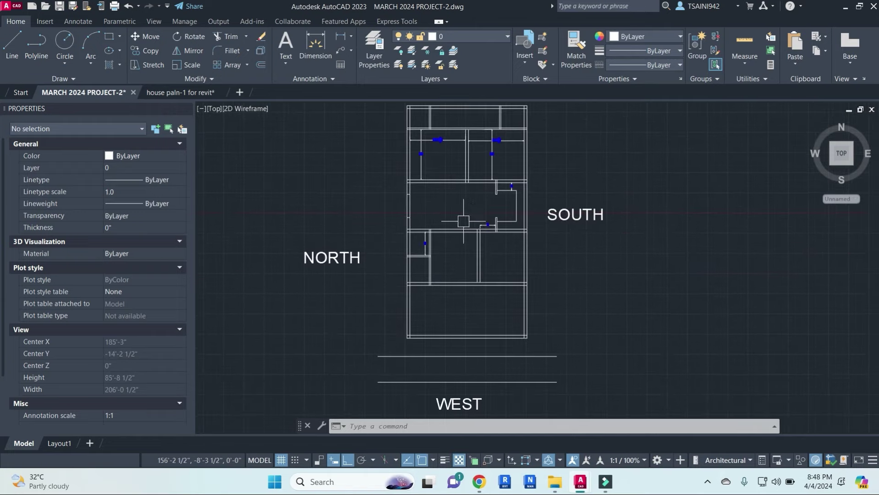
scroll(429, 286, up, 3)
text(DL)
key(Return)
click(414, 210)
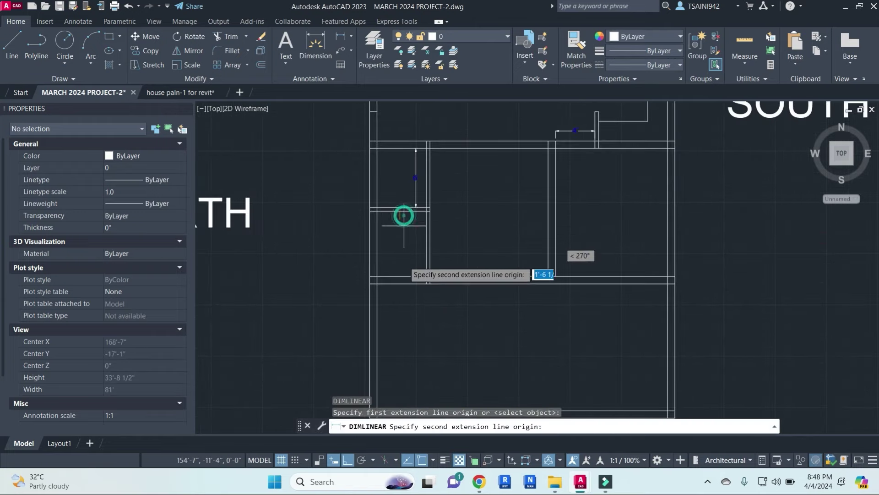
click(414, 276)
scroll(414, 277, up, 3)
click(413, 180)
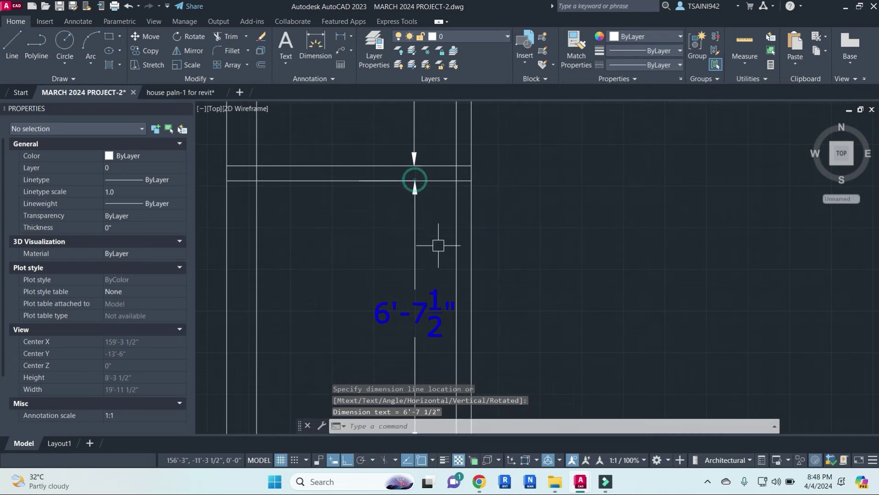
scroll(425, 264, down, 2)
middle_drag(434, 274, 477, 192)
- Stretch the lower walls 1' downward
scroll(564, 236, down, 2)
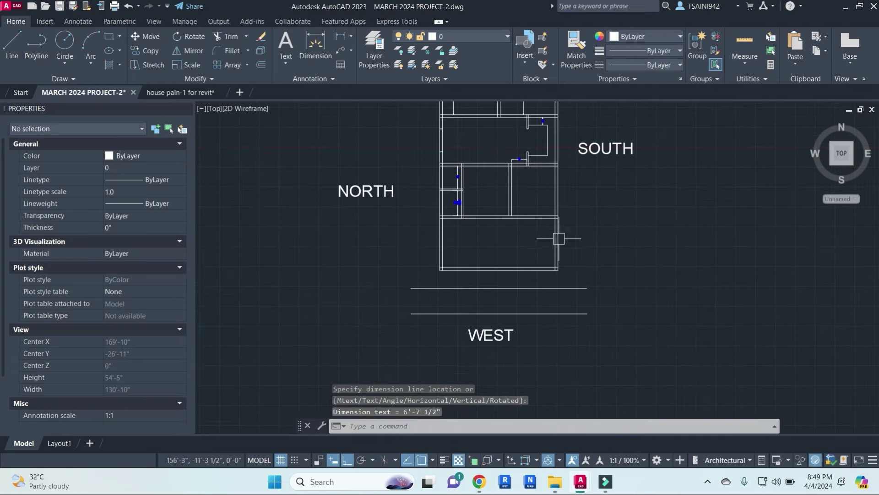
scroll(564, 236, down, 1)
key(Escape)
key(Escape)
scroll(484, 242, up, 1)
key(Escape)
text(s)
key(Return)
click(598, 251)
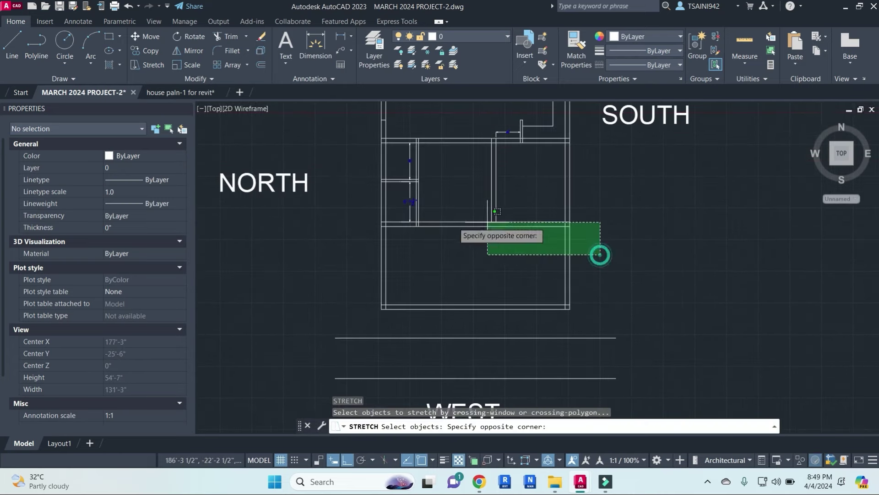
click(343, 210)
key(Return)
click(626, 234)
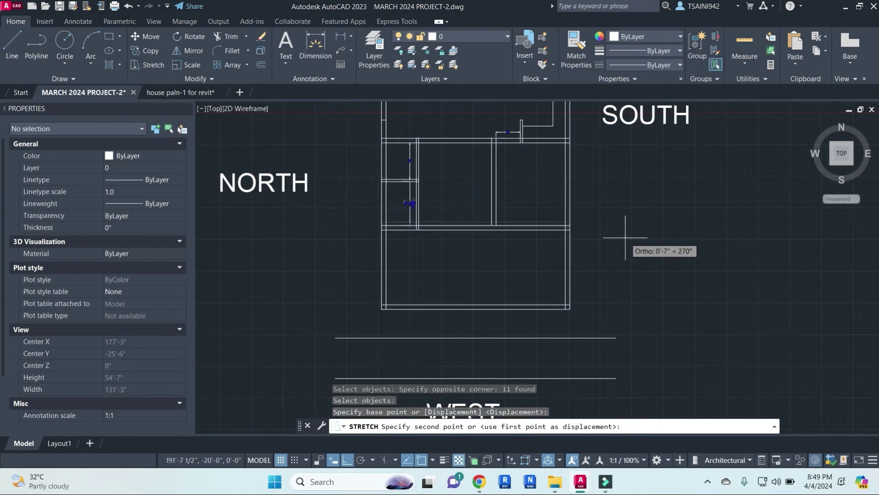
text(1')
key(Return)
key(Escape)
key(Escape)
text(DL)
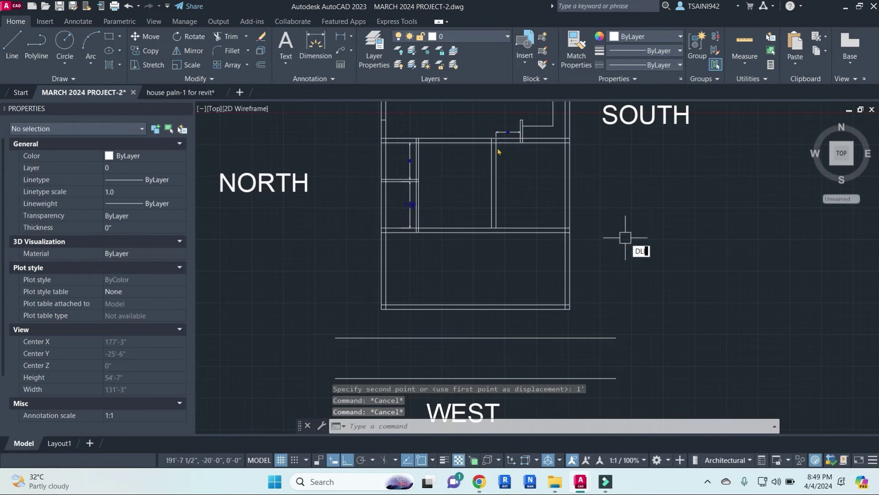
- Dimension the room's 14' length and 12' width
key(Return)
click(467, 141)
click(469, 225)
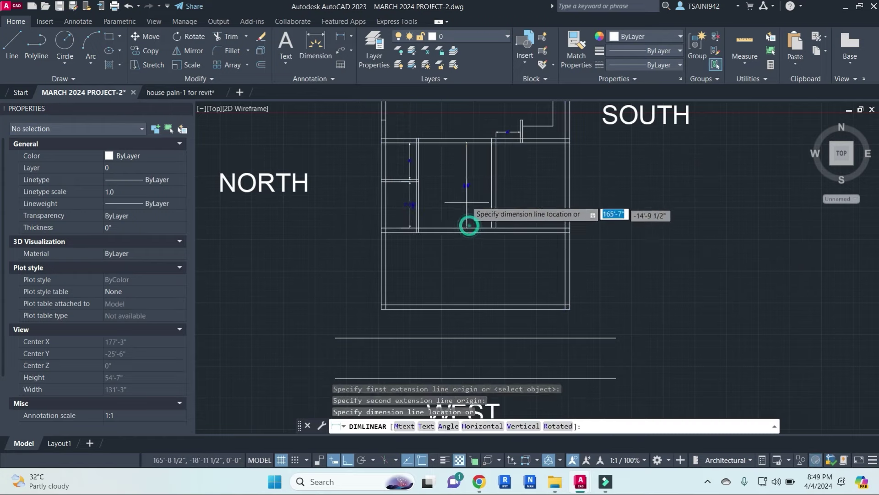
click(465, 202)
scroll(463, 197, up, 5)
key(Return)
click(502, 151)
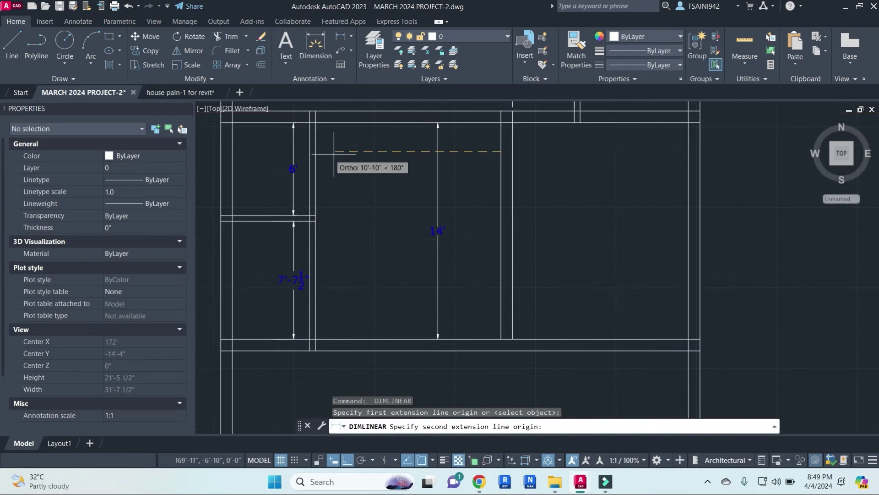
click(313, 151)
click(372, 149)
scroll(412, 183, down, 5)
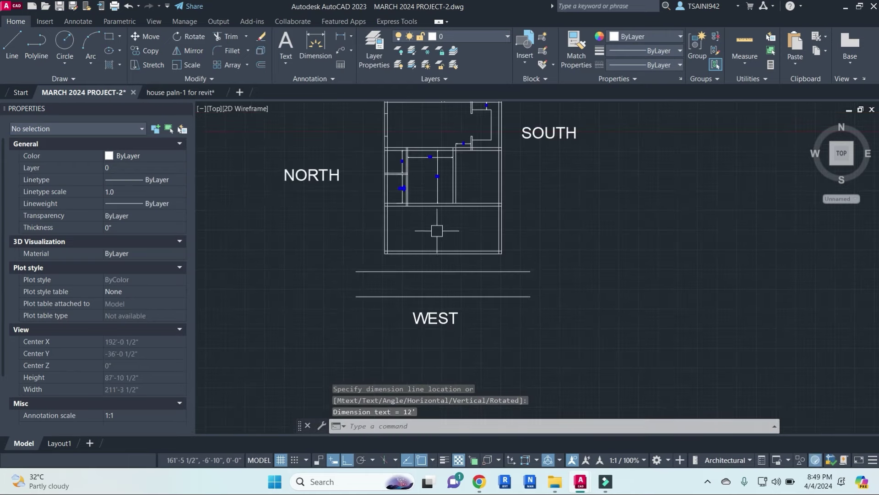
scroll(437, 230, up, 2)
scroll(440, 187, up, 3)
scroll(471, 259, up, 3)
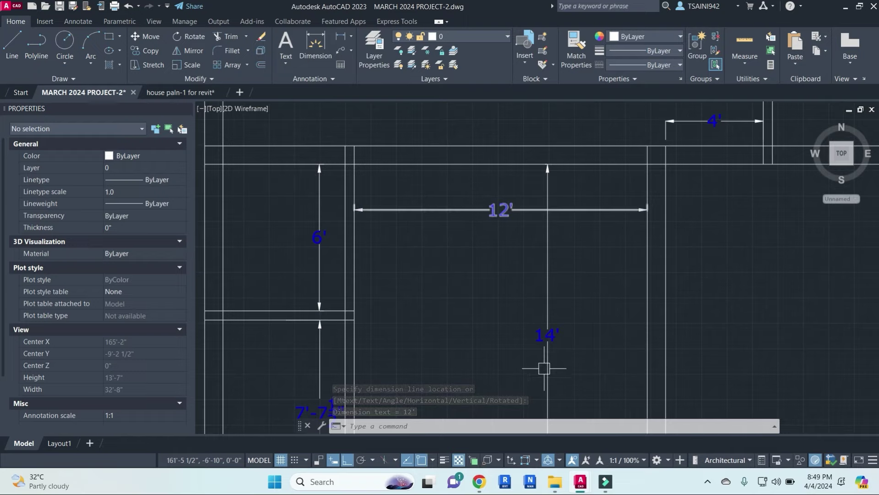
scroll(547, 225, down, 4)
- Extend the room divider lines down to the lower wall
middle_drag(553, 224, 532, 273)
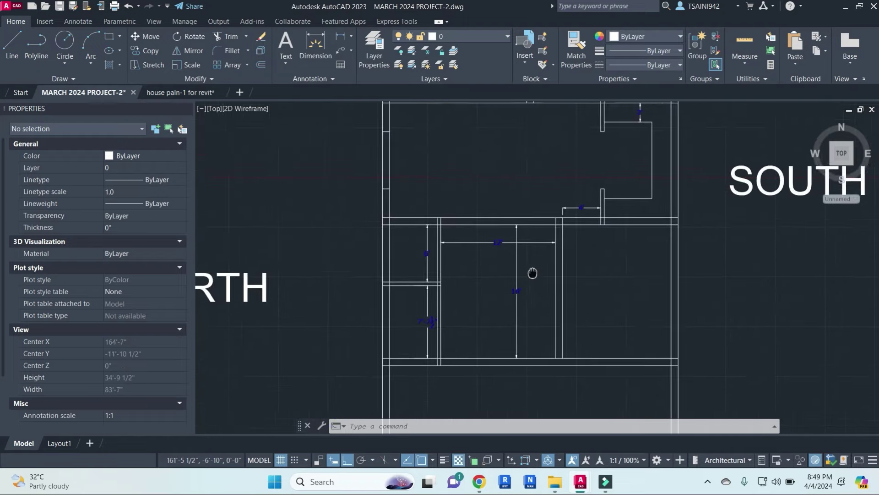
scroll(514, 177, down, 2)
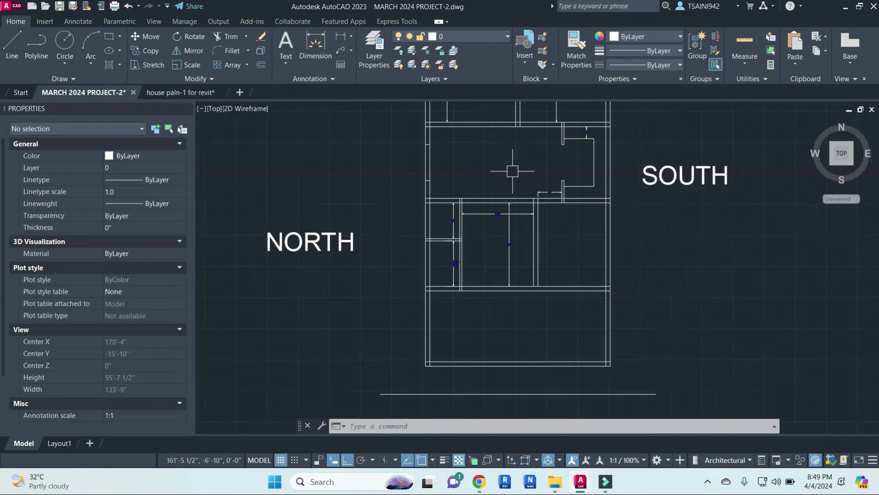
middle_drag(514, 177, 504, 202)
scroll(431, 144, up, 2)
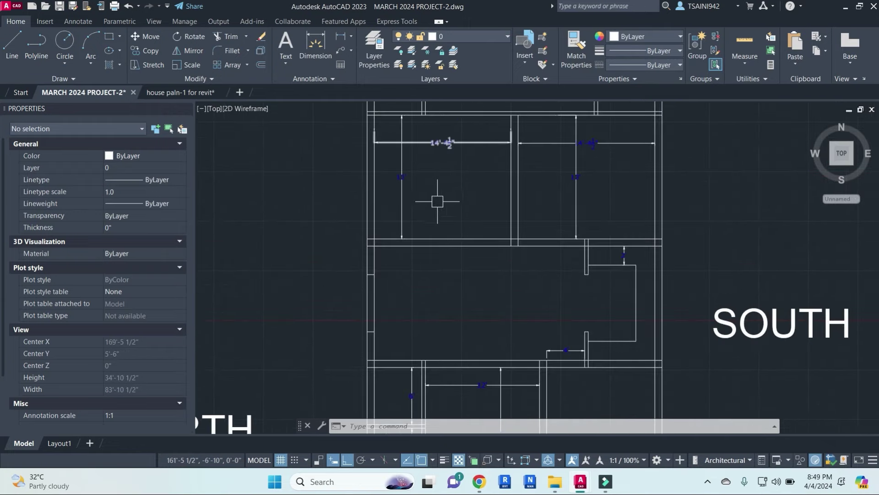
scroll(437, 202, down, 3)
middle_drag(504, 239, 485, 137)
scroll(473, 278, up, 3)
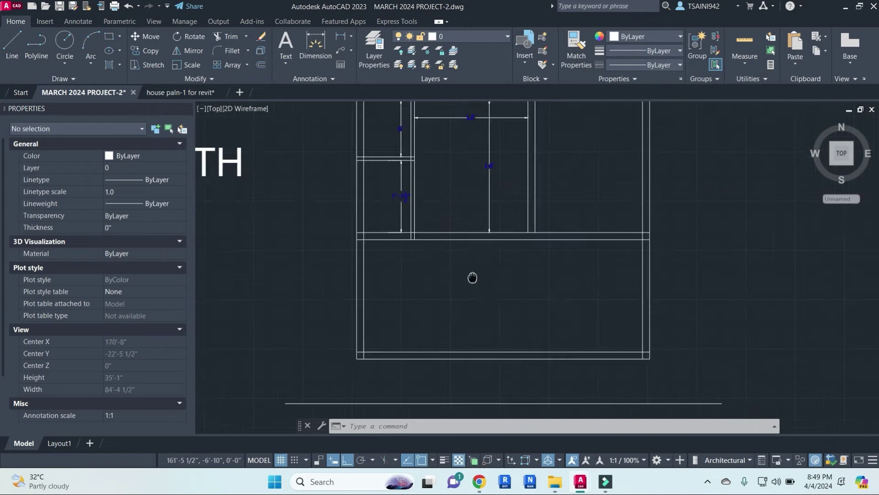
scroll(472, 277, down, 3)
scroll(534, 240, up, 1)
scroll(506, 249, up, 2)
text(ex)
key(Return)
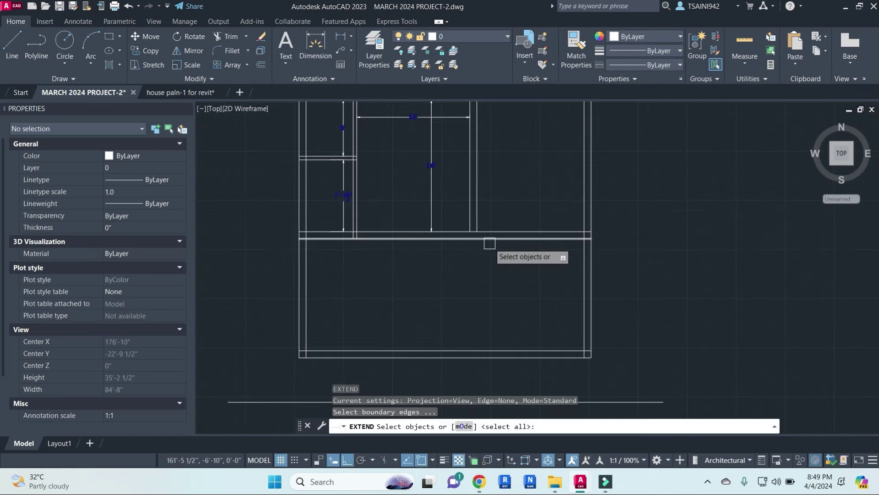
key(Return)
click(517, 201)
click(410, 103)
key(Escape)
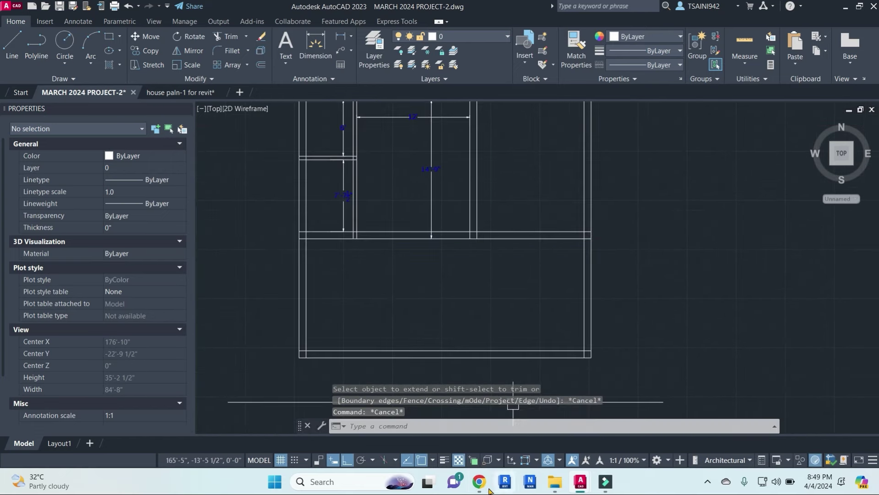
- Check the online meeting window, then return to the AutoCAD floor plan
mouse_move(479, 482)
click(412, 408)
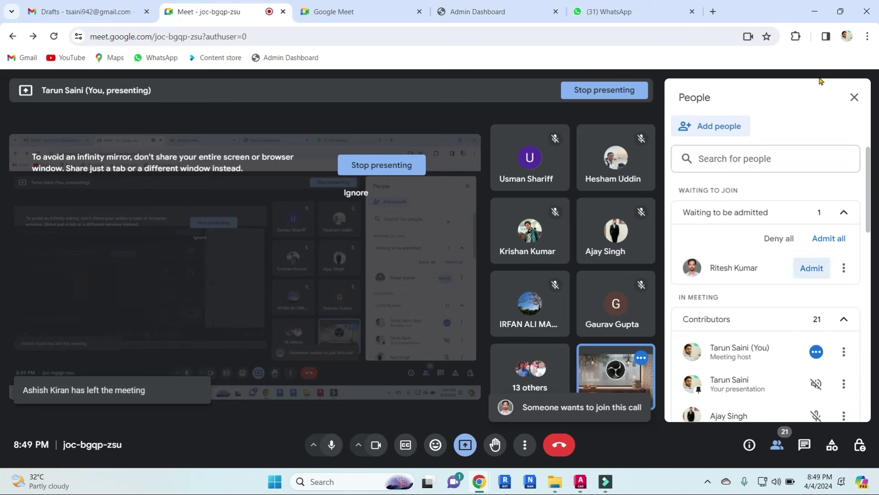
key(alt+Tab)
scroll(563, 257, down, 2)
- Trim the crossed lines in the lower room and erase the leftover line pieces
middle_drag(563, 257, 563, 309)
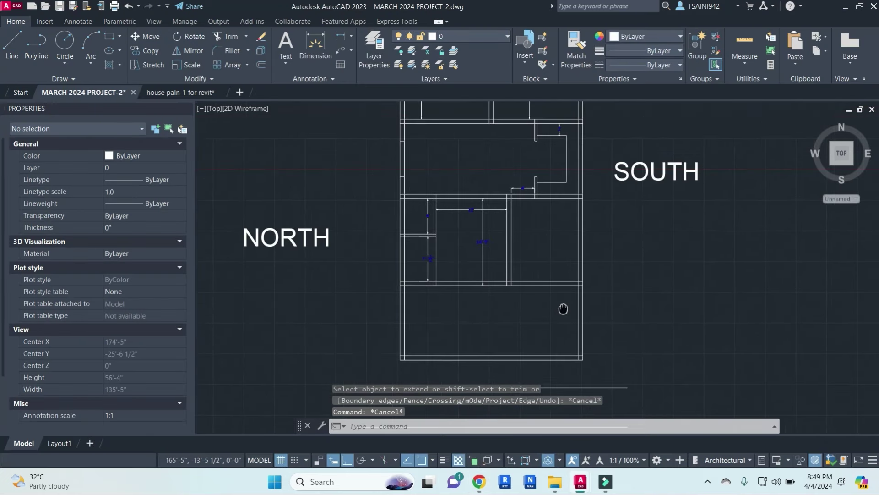
text(tr)
key(Return)
click(552, 320)
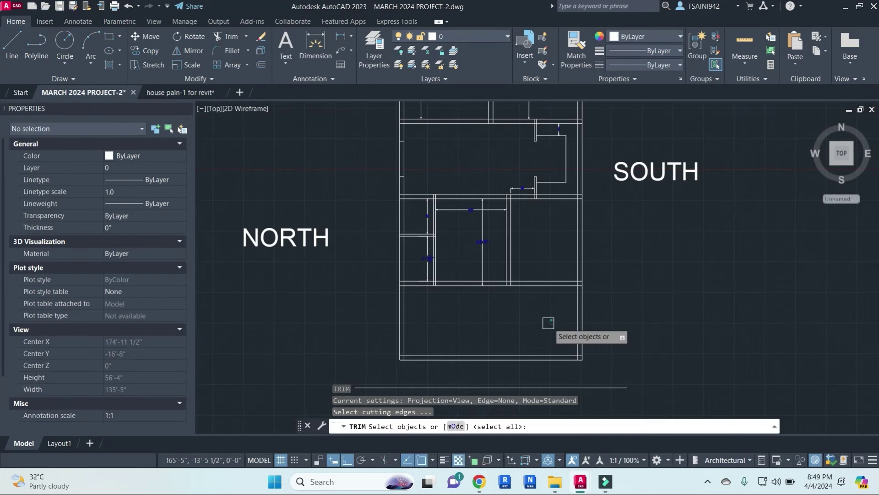
click(527, 251)
key(Escape)
click(556, 260)
click(652, 309)
key(Delete)
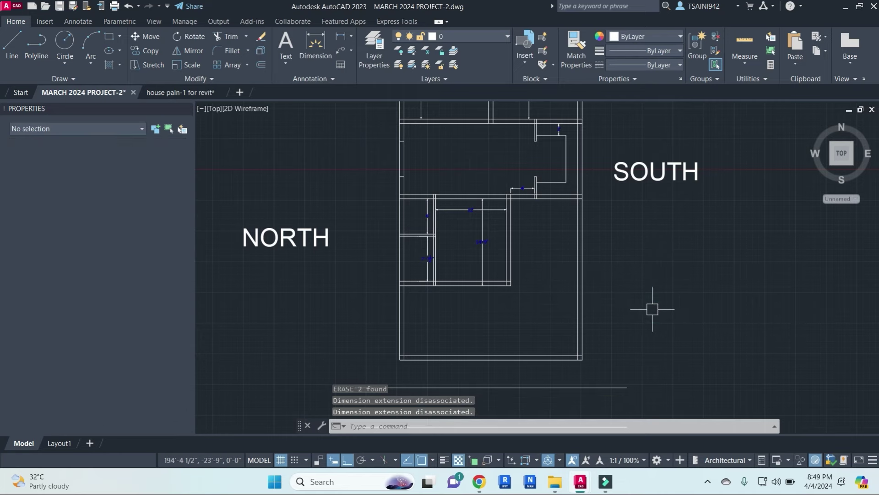
- Offset the vertical wall line 3" to the left
middle_drag(554, 233, 538, 234)
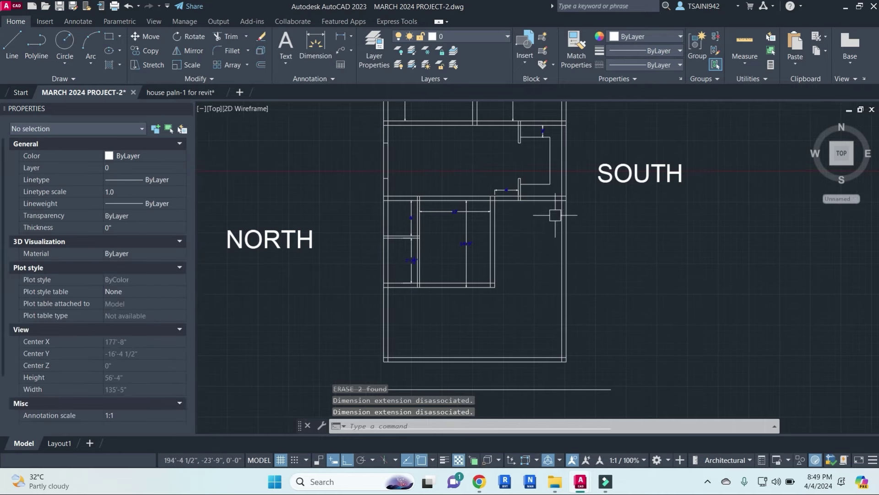
scroll(555, 215, up, 1)
scroll(542, 217, down, 3)
scroll(532, 248, down, 1)
scroll(525, 287, up, 4)
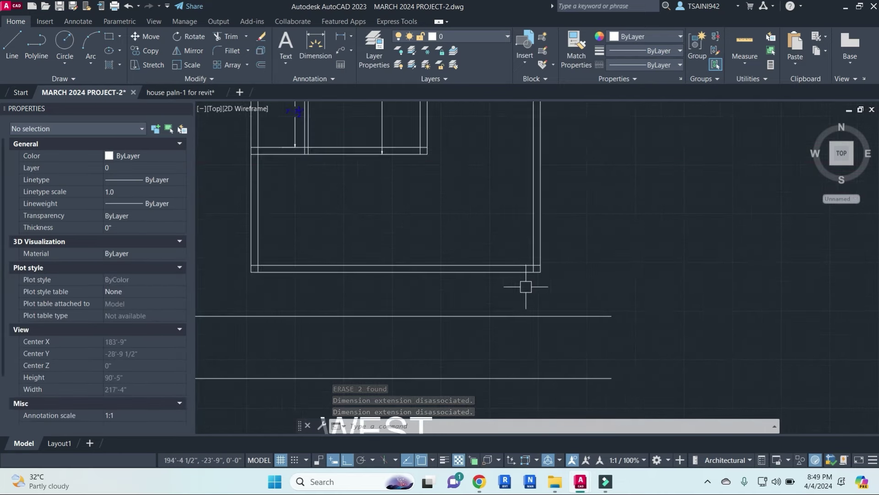
key(Escape)
key(Escape)
key(Escape)
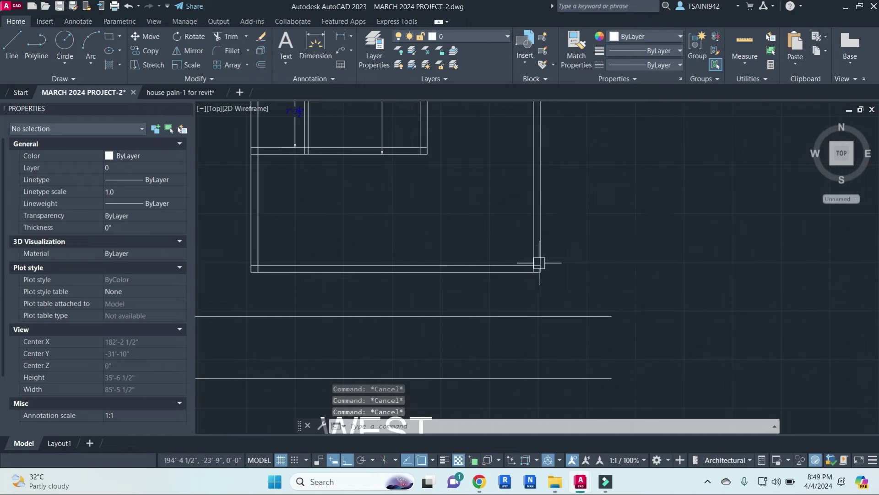
scroll(539, 263, up, 4)
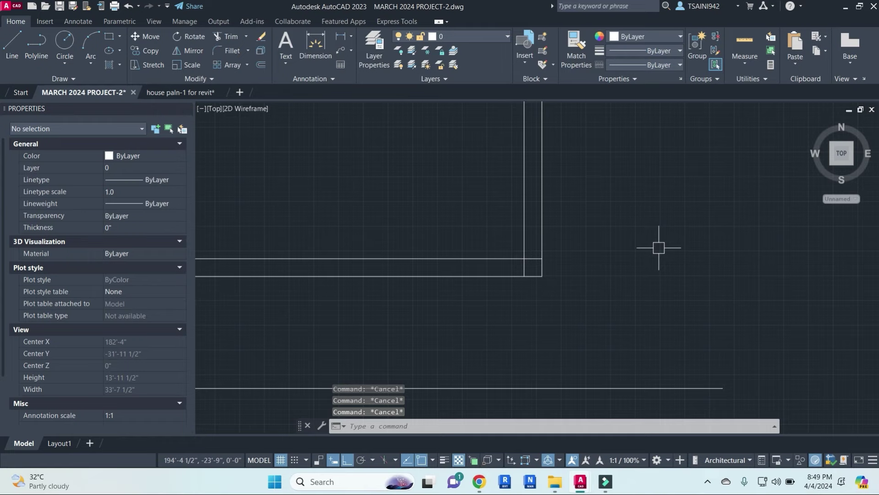
text(o)
key(Return)
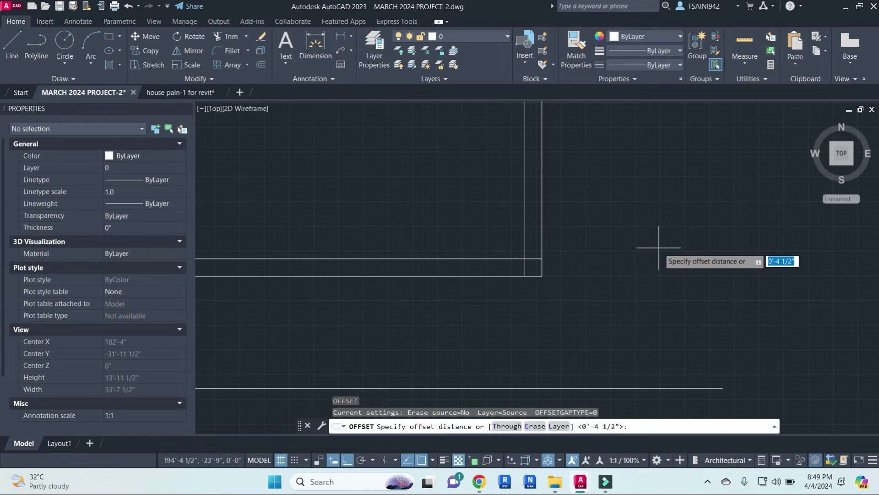
key(Return)
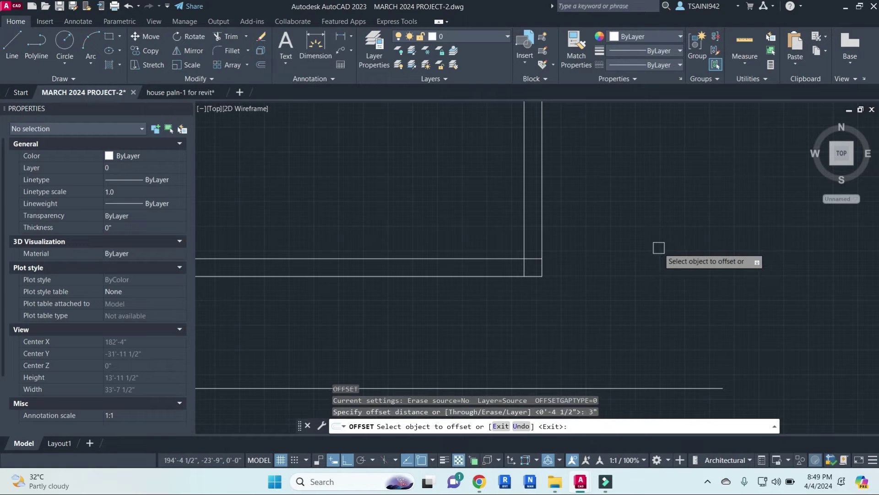
click(524, 242)
click(483, 239)
key(Escape)
key(Escape)
key(Escape)
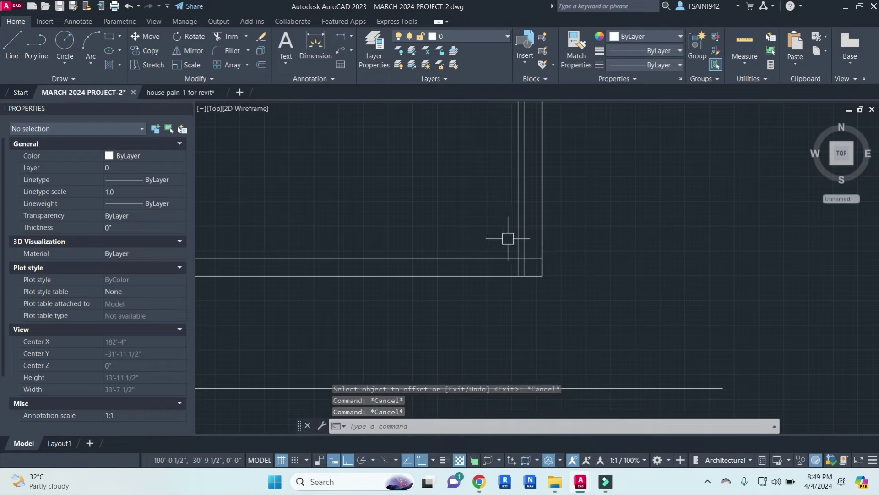
- Offset the short vertical wall line 9' to the left to mark the opening's other side
text(tr)
key(Return)
key(Escape)
scroll(523, 266, up, 2)
scroll(525, 267, up, 2)
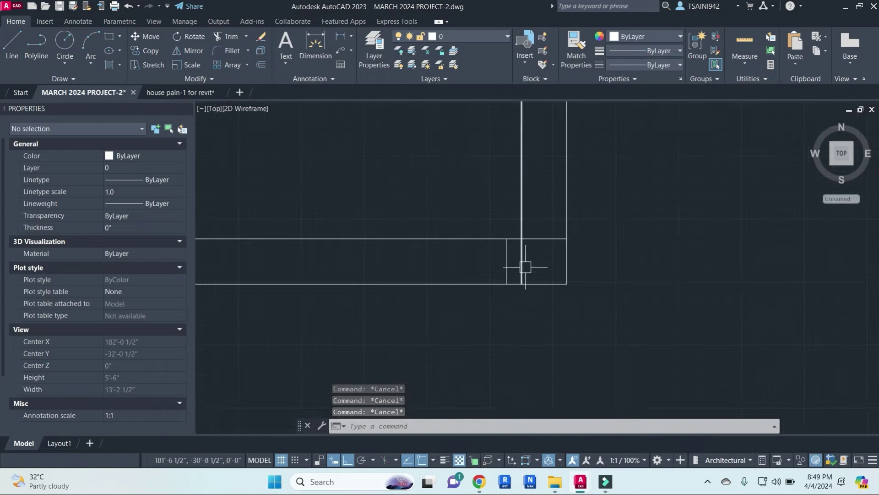
text(tr)
key(Return)
scroll(574, 314, down, 2)
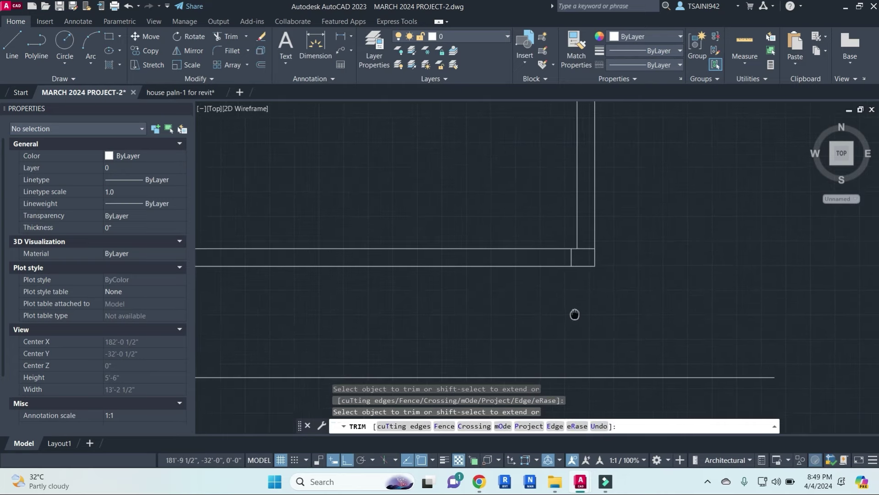
scroll(574, 314, down, 2)
key(Escape)
key(Escape)
text(o)
key(Return)
text(9)
key(Return)
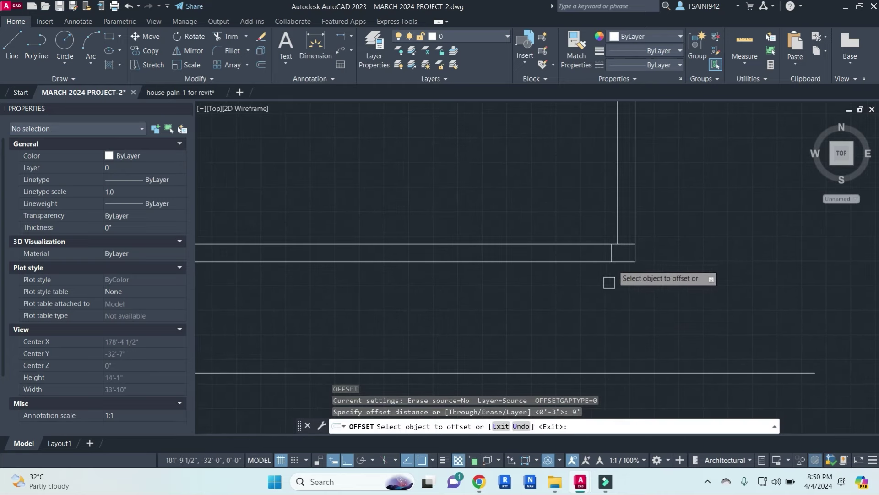
click(610, 252)
click(403, 247)
- Trim the bottom wall out between the two offset lines to form the opening
key(Escape)
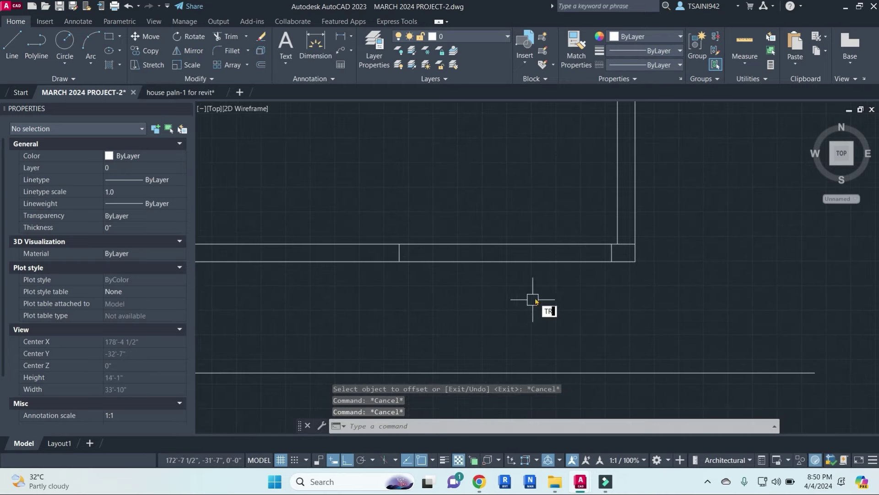
text(tr)
key(Return)
click(535, 296)
click(480, 187)
key(Escape)
- Draw a line across the opening and offset it 2" below to make a double line
text(l)
key(Return)
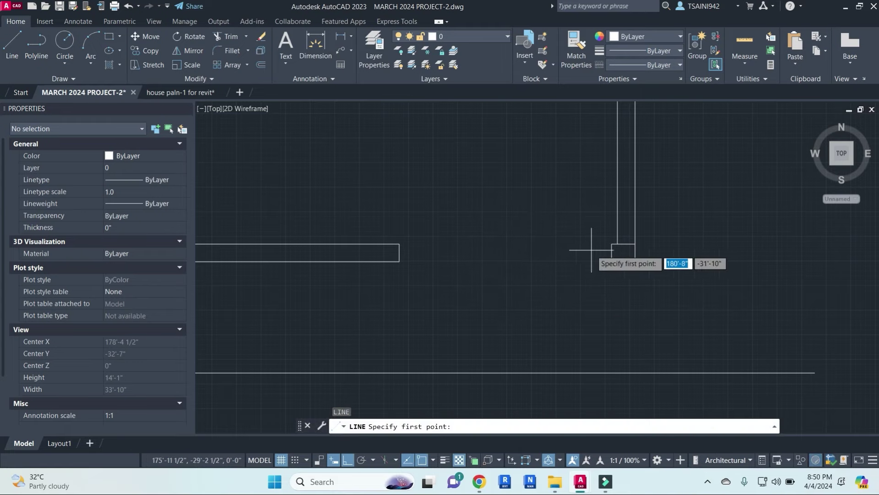
click(611, 253)
click(399, 252)
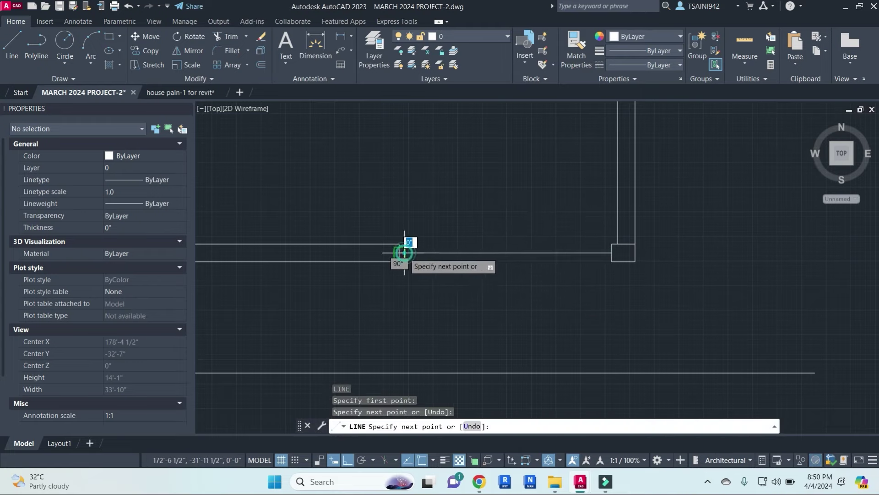
key(Escape)
key(Escape)
key(Escape)
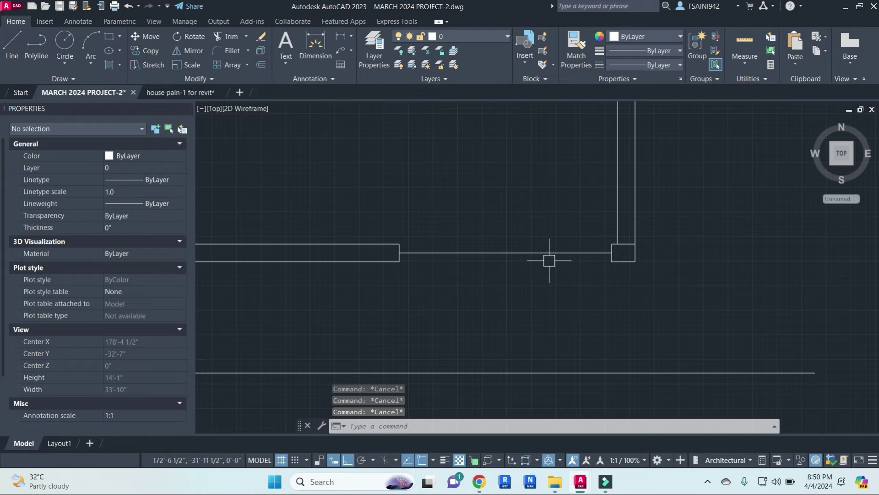
text(o)
key(Return)
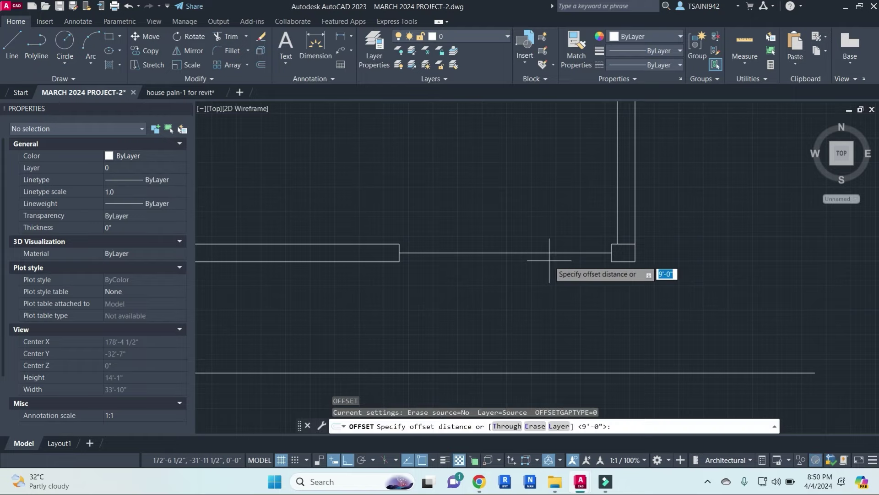
key(Return)
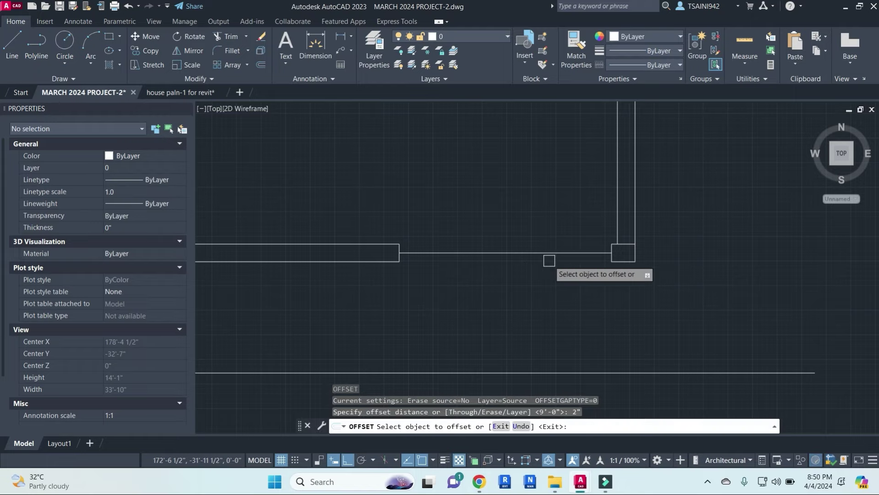
click(559, 253)
click(550, 281)
key(Escape)
key(Escape)
key(Escape)
key(Escape)
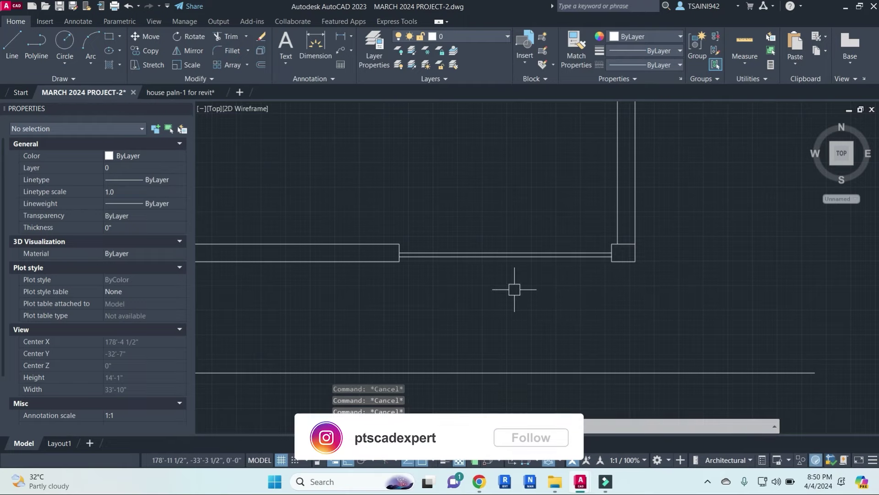
- Draw a short vertical segment below the opening line and a small rectangle
text(l)
key(Return)
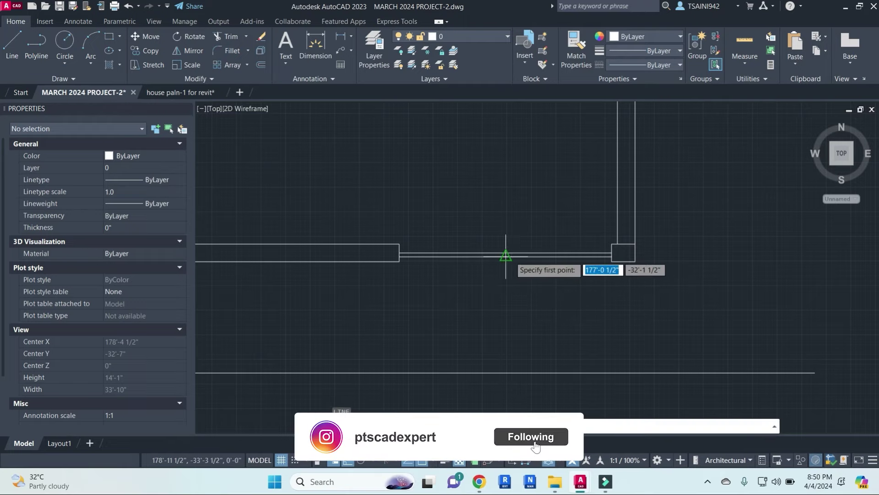
click(509, 252)
click(506, 256)
key(Escape)
key(Escape)
text(RE)
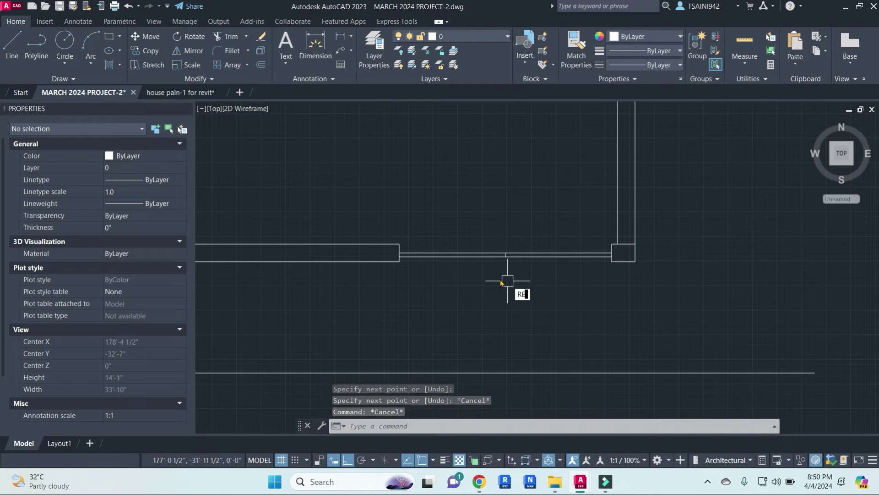
text(c)
key(Return)
scroll(501, 283, up, 3)
click(491, 278)
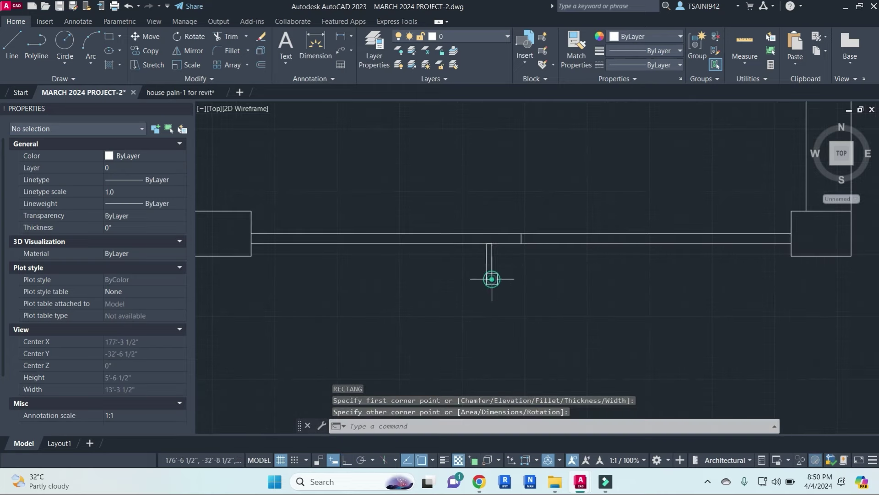
click(491, 279)
- Mirror the small rectangle across the opening's middle, keeping the original, and select the gate pieces
click(492, 263)
text(mi)
key(Return)
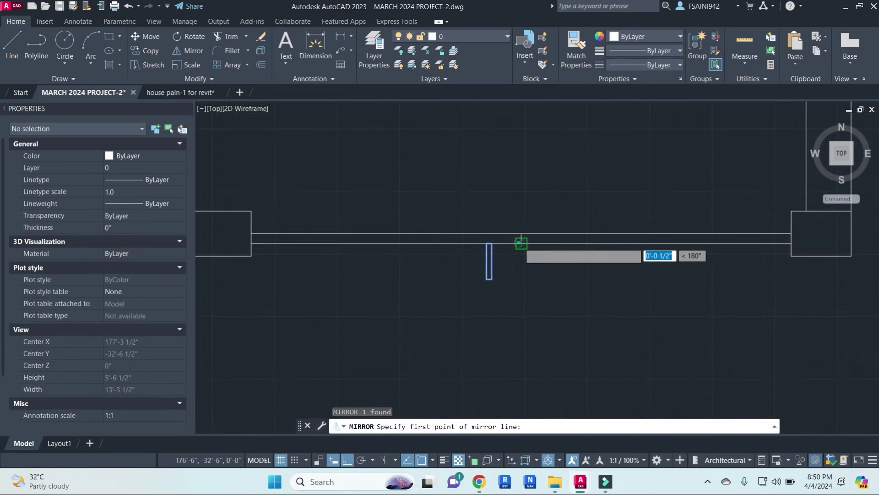
click(521, 242)
key(Return)
scroll(521, 255, down, 2)
click(563, 286)
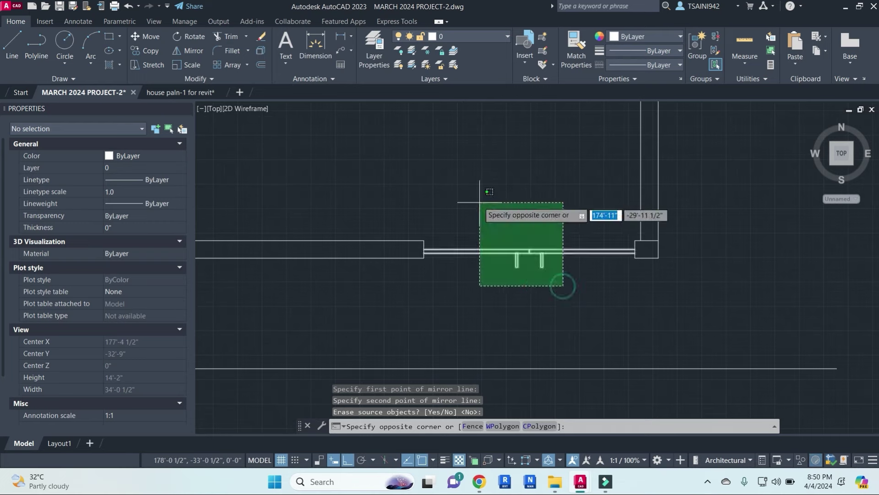
click(480, 202)
click(493, 36)
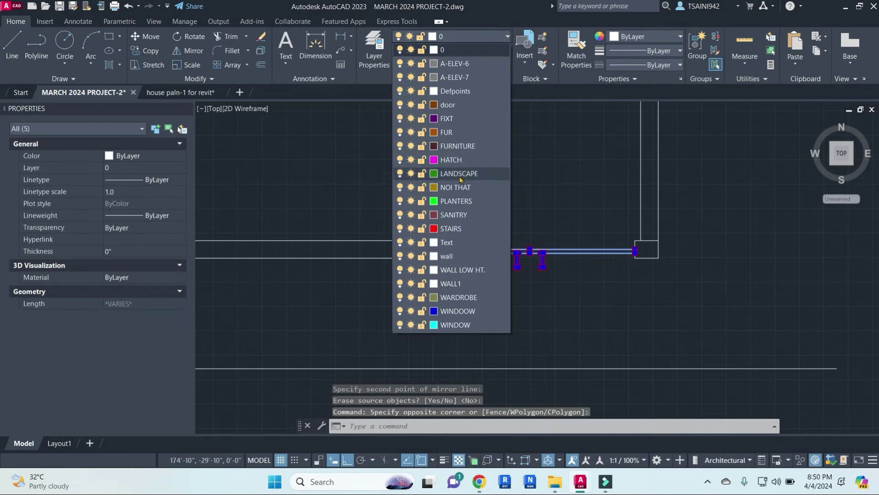
- Create a new MAIN GATE STEEL DOOR layer with colour 32
key(Escape)
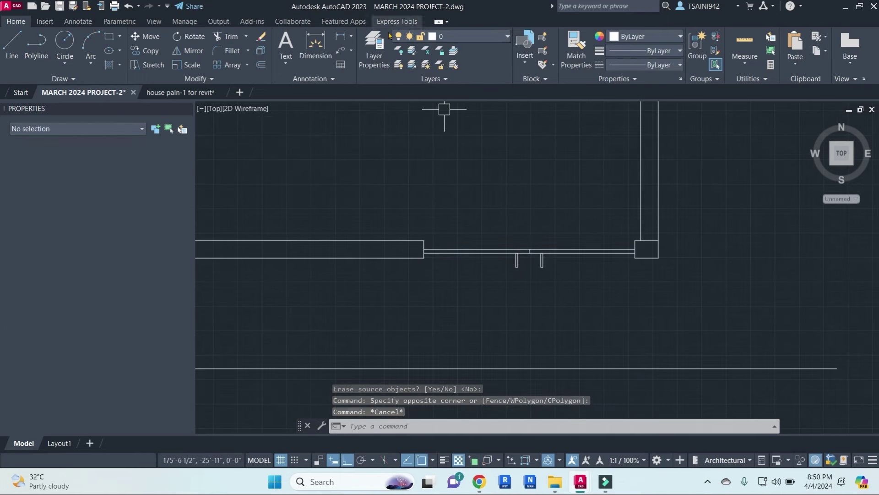
click(373, 50)
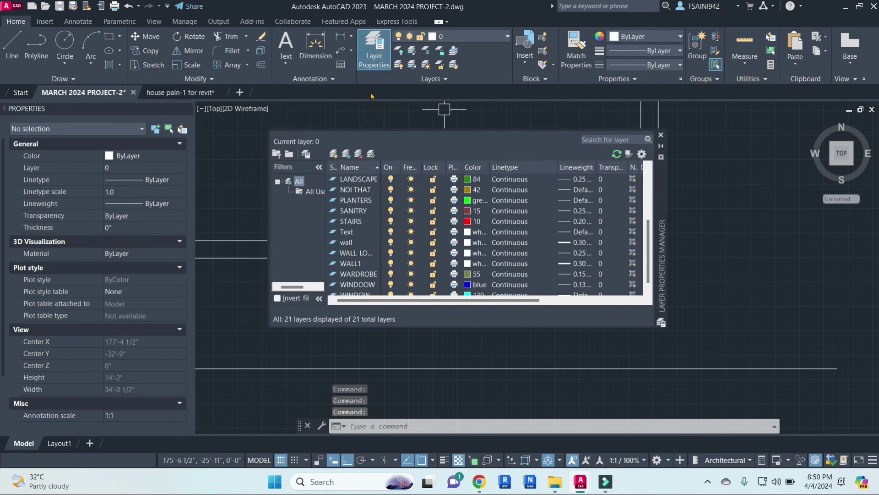
click(334, 153)
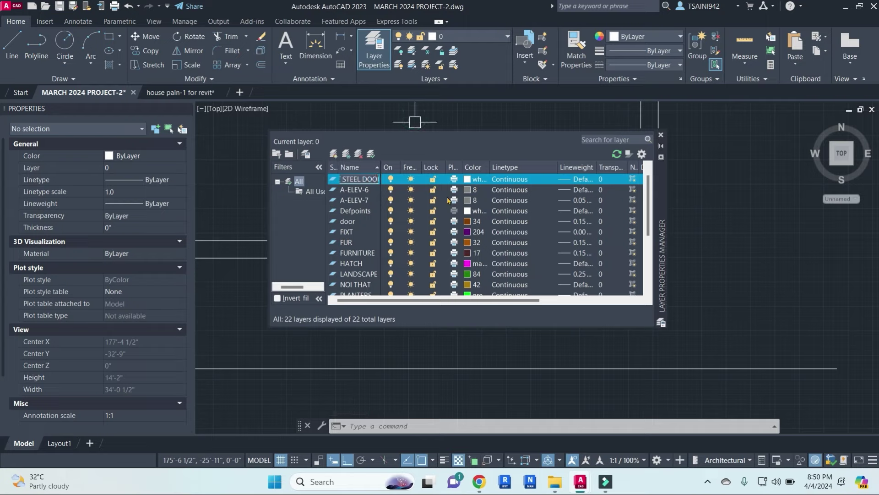
click(470, 182)
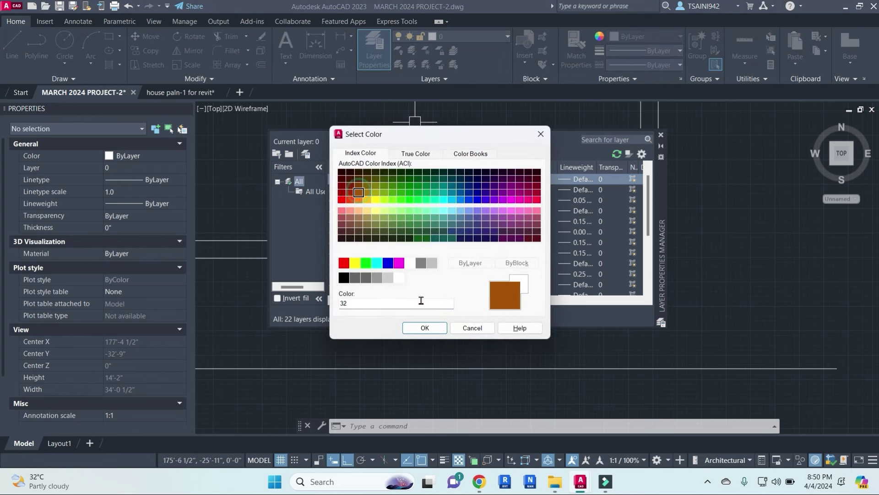
click(425, 328)
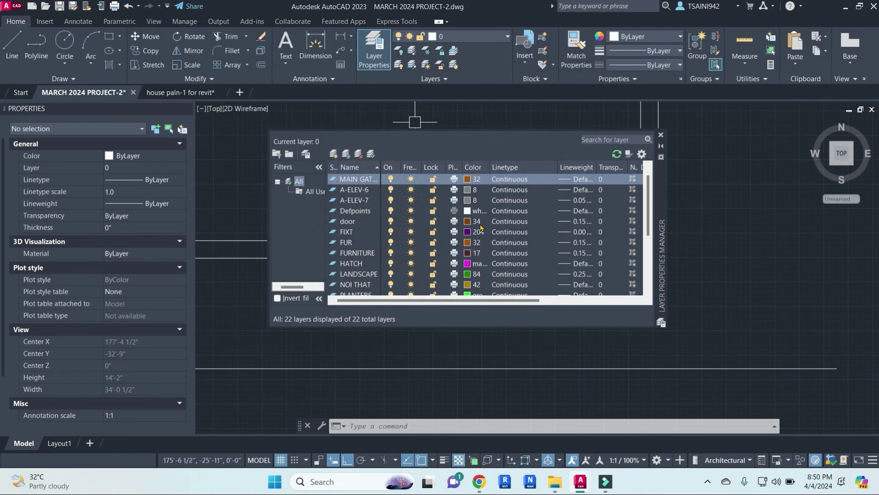
click(660, 136)
- Move the gate's double line and rectangles onto the MAIN GATE STEEL DOOR layer
drag(569, 318, 481, 205)
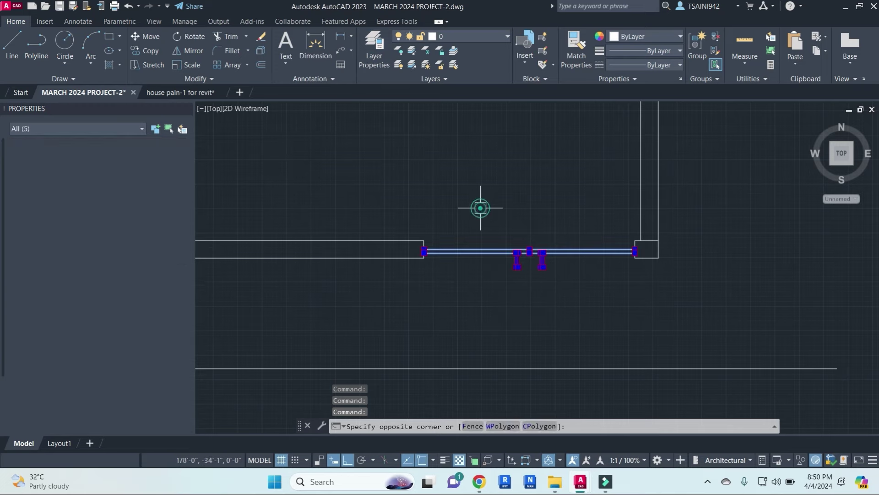
click(494, 36)
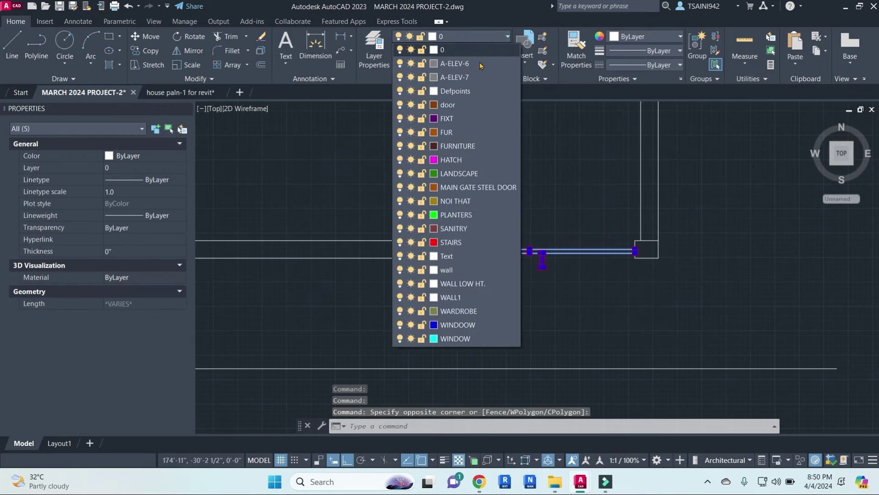
click(471, 187)
scroll(535, 229, down, 2)
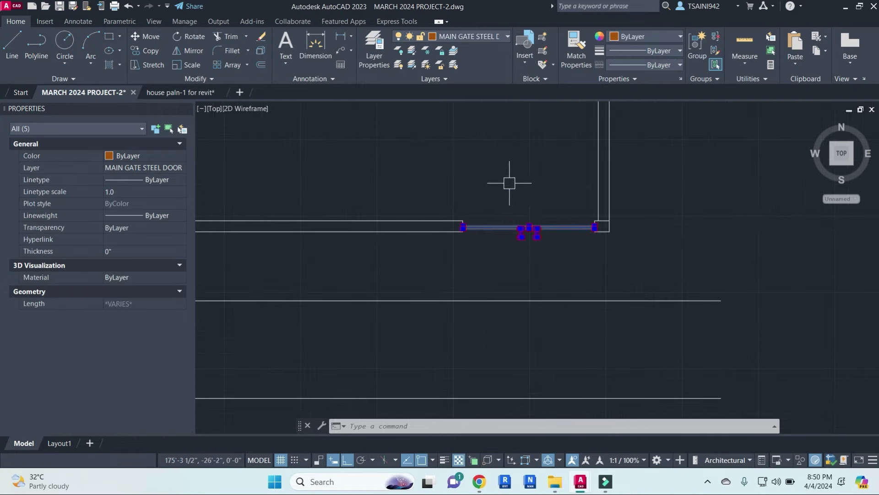
key(Escape)
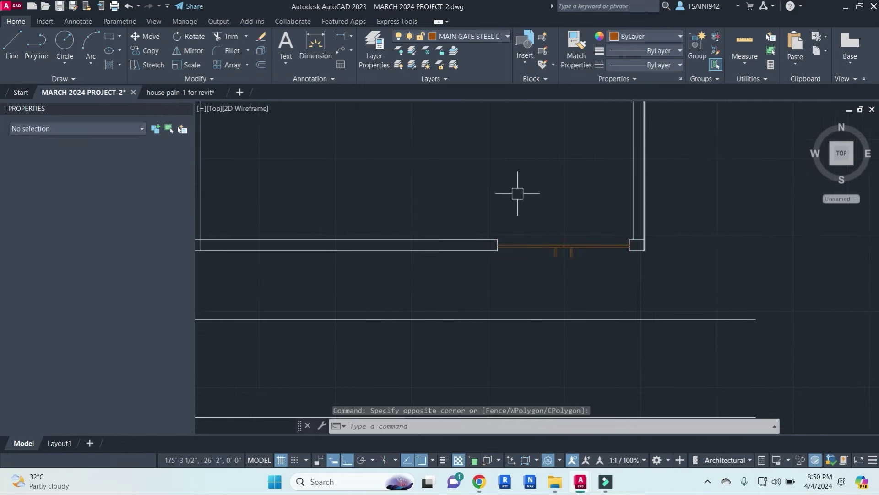
key(Escape)
scroll(504, 229, up, 2)
text(o)
key(Return)
text(1)
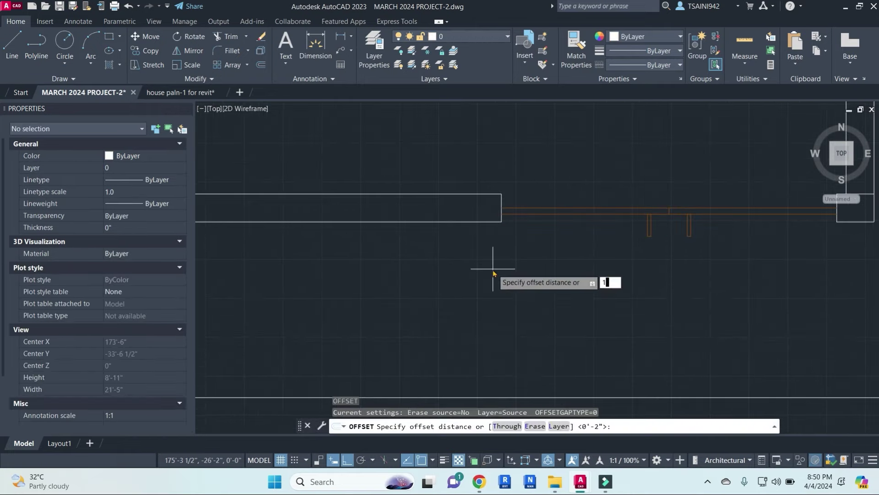
- Offset the wall end edge 1' into the wall beside the gate opening
key(Return)
click(501, 202)
click(417, 204)
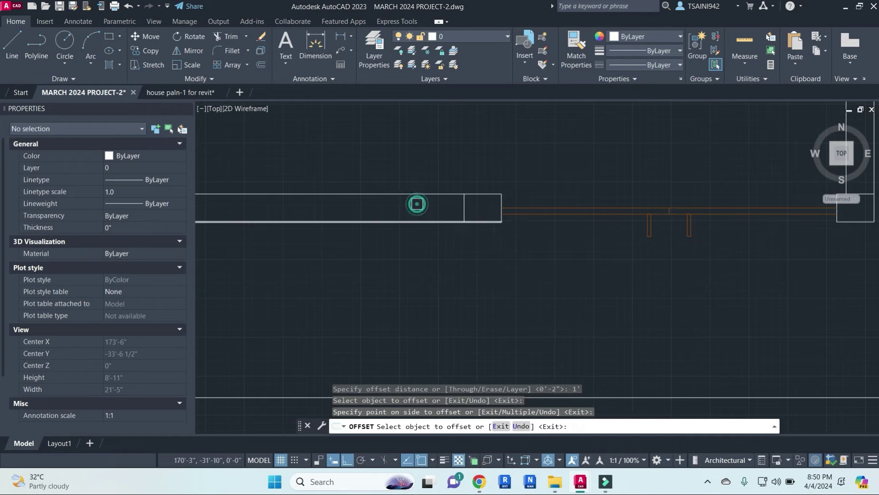
scroll(517, 187, down, 3)
scroll(563, 238, down, 3)
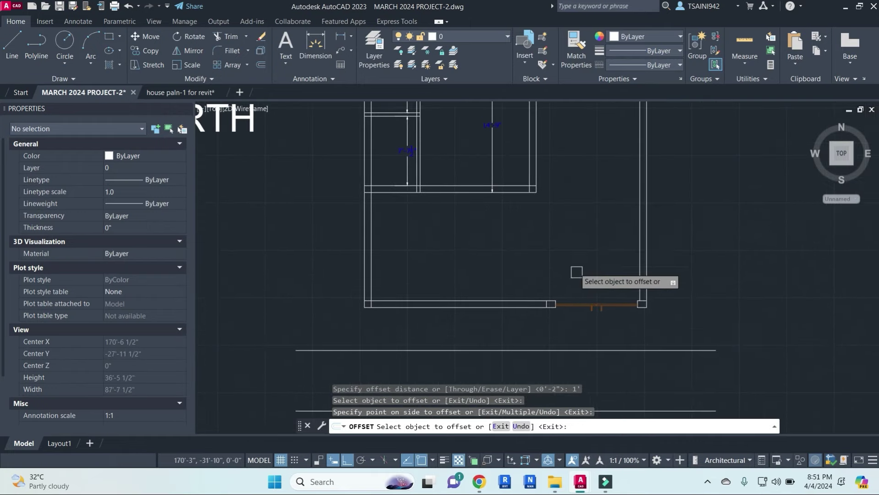
mouse_move(589, 228)
middle_down()
mouse_move(556, 308)
mouse_move(560, 261)
middle_up()
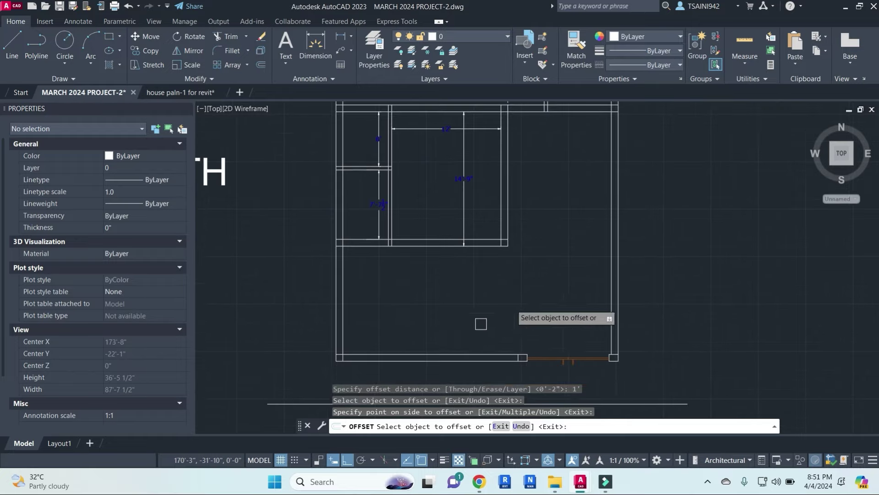
middle_drag(470, 310, 466, 288)
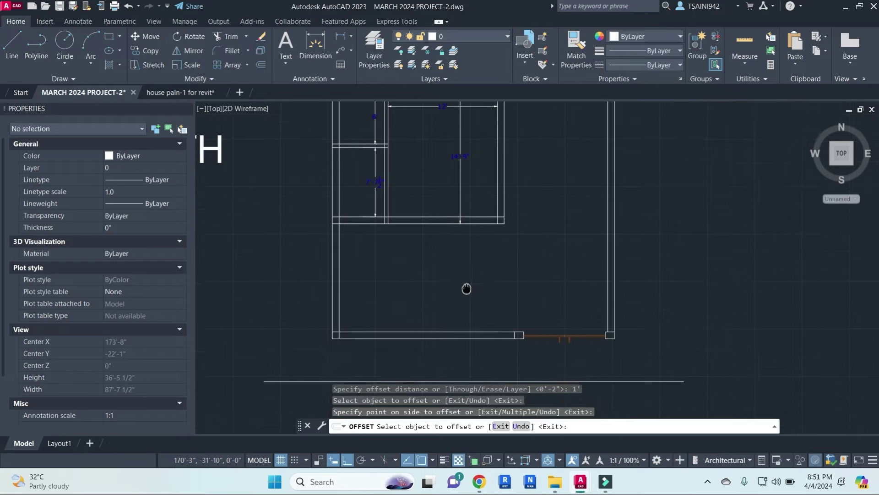
key(Escape)
middle_drag(578, 200, 543, 308)
middle_drag(543, 254, 516, 224)
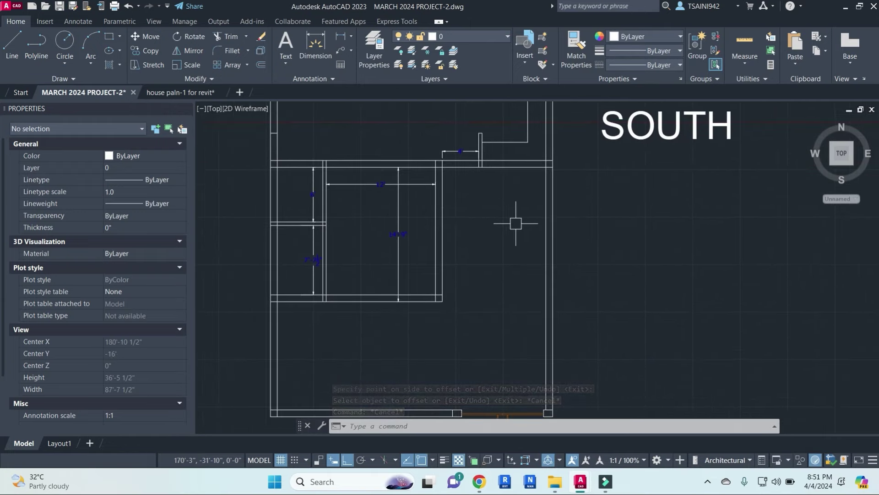
mouse_move(479, 482)
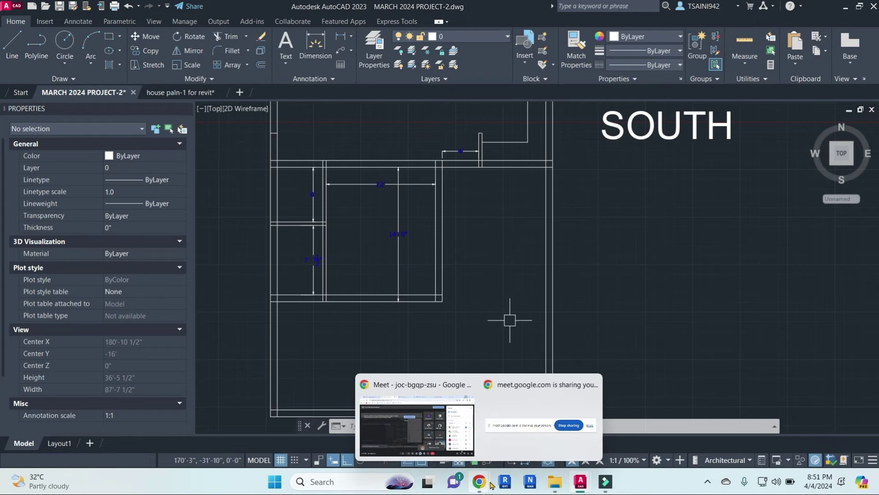
- Launch Calculator and draw a 57'-8" horizontal line beside the plan
click(403, 481)
text(AL)
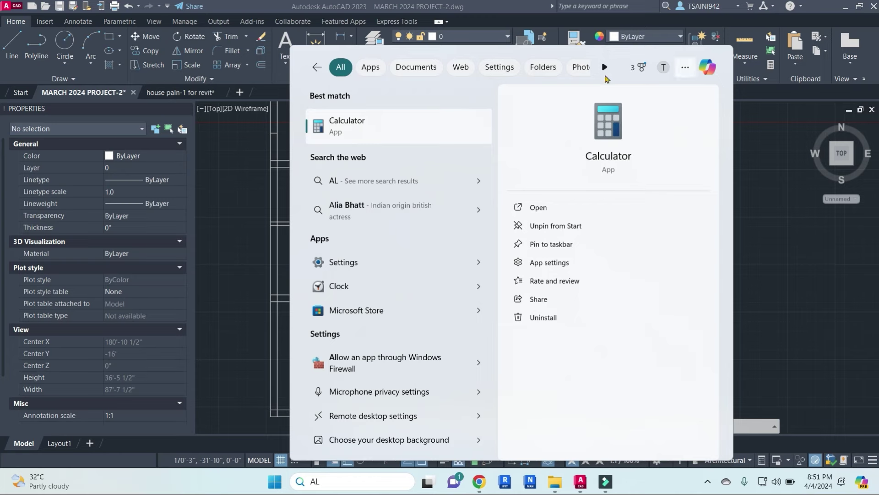
click(402, 127)
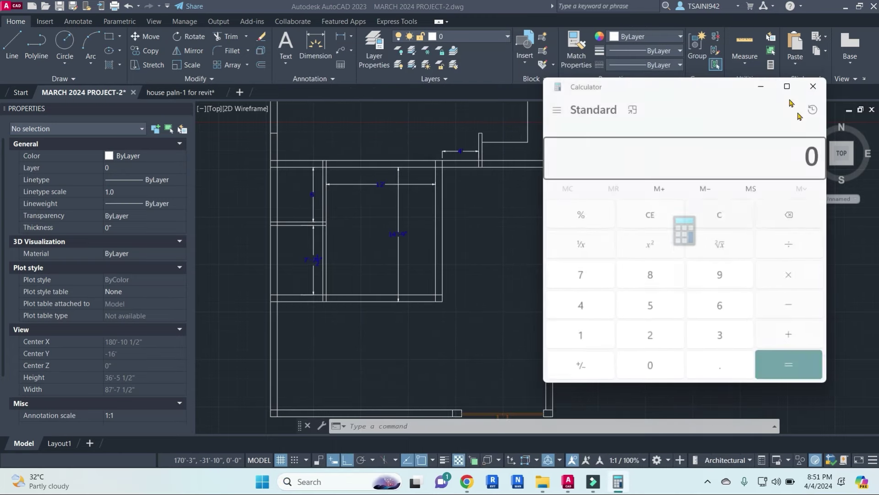
scroll(652, 313, down, 4)
middle_drag(451, 269, 418, 261)
text(l)
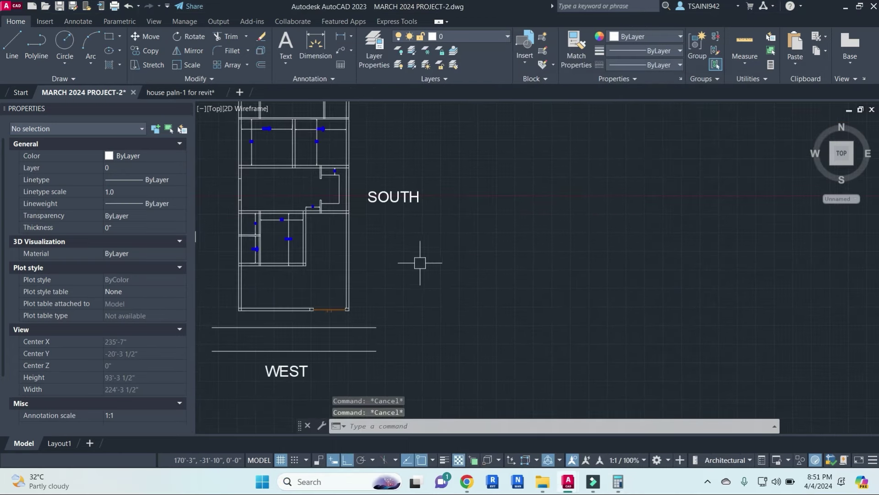
key(Return)
click(426, 262)
click(633, 270)
scroll(515, 266, up, 2)
key(Escape)
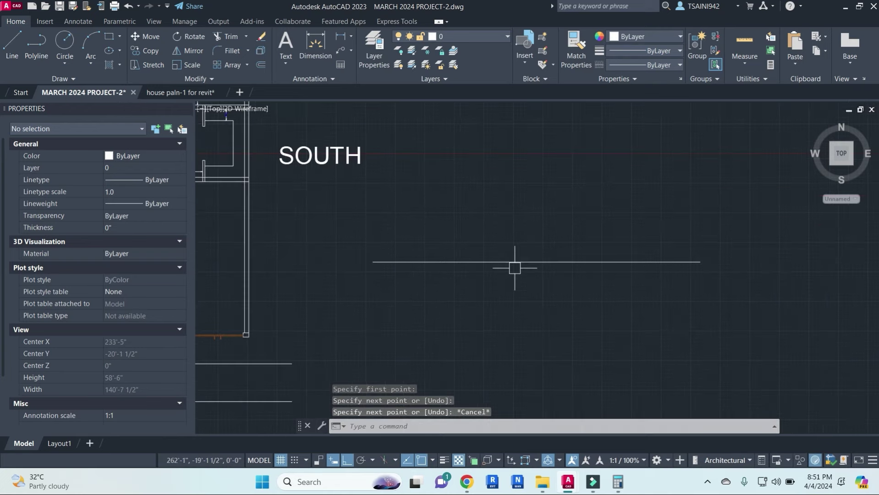
click(534, 261)
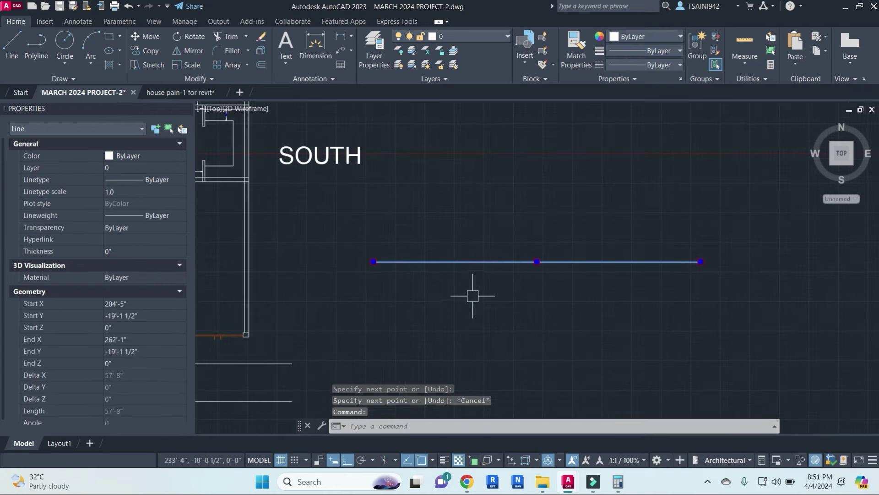
scroll(536, 298, down, 2)
key(Escape)
- Offset the line 11' above and join the two lines with a vertical line
text(o)
key(Return)
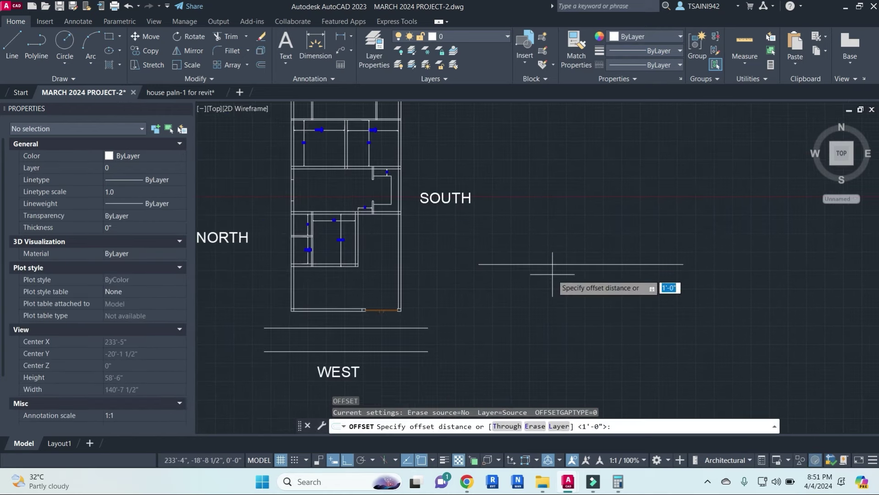
click(571, 264)
click(581, 184)
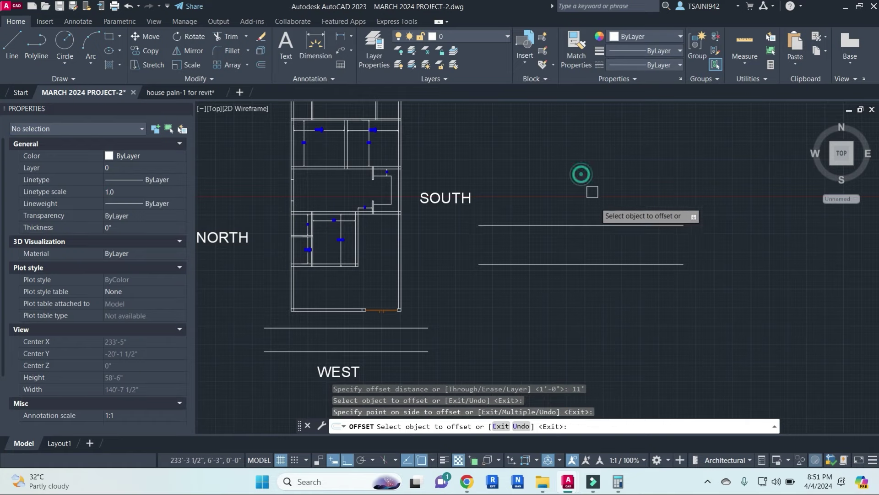
scroll(589, 243, up, 2)
key(Escape)
text(l)
key(Return)
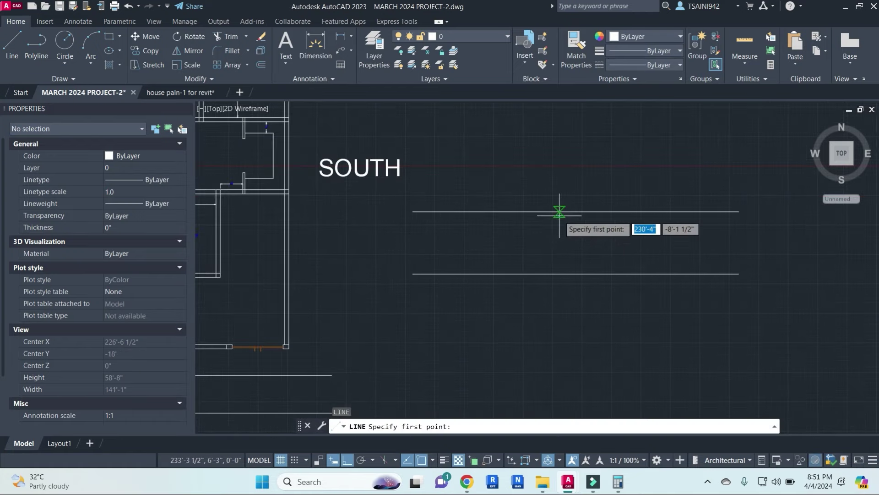
click(559, 211)
click(559, 274)
key(Escape)
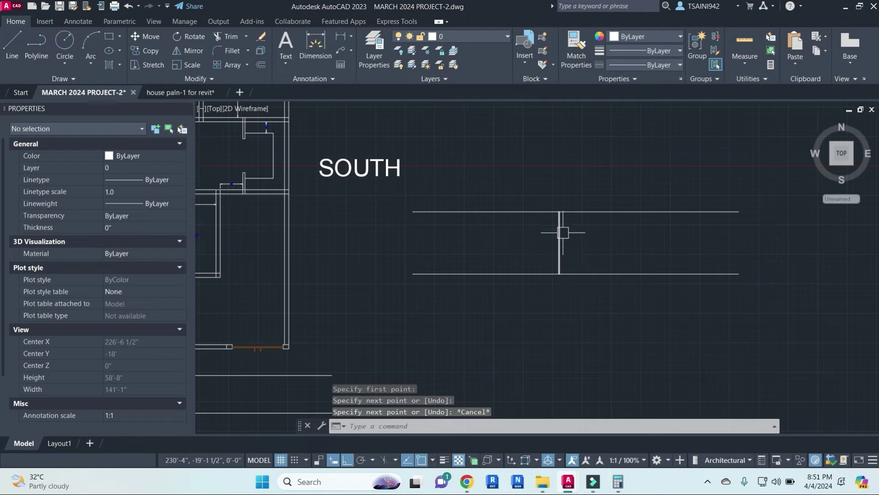
key(Escape)
- Add an 11' linear dimension between the two parallel lines
text(dli)
key(Return)
click(591, 211)
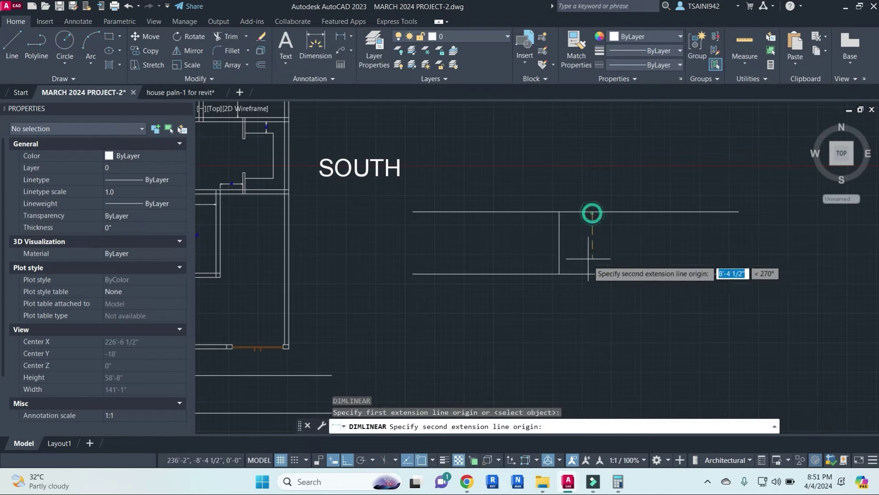
click(590, 274)
scroll(591, 249, up, 2)
click(587, 243)
scroll(587, 243, up, 2)
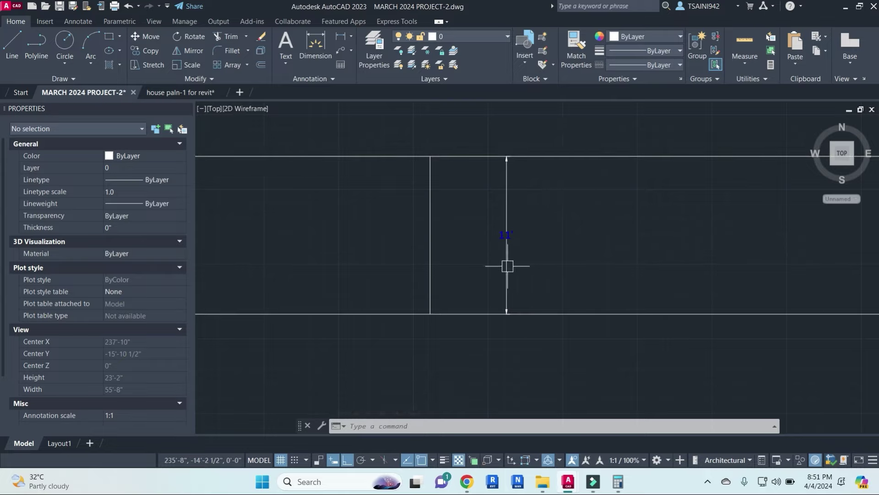
- Bring up Calculator beside the drawing and compute 11 × 12 = 132
click(616, 486)
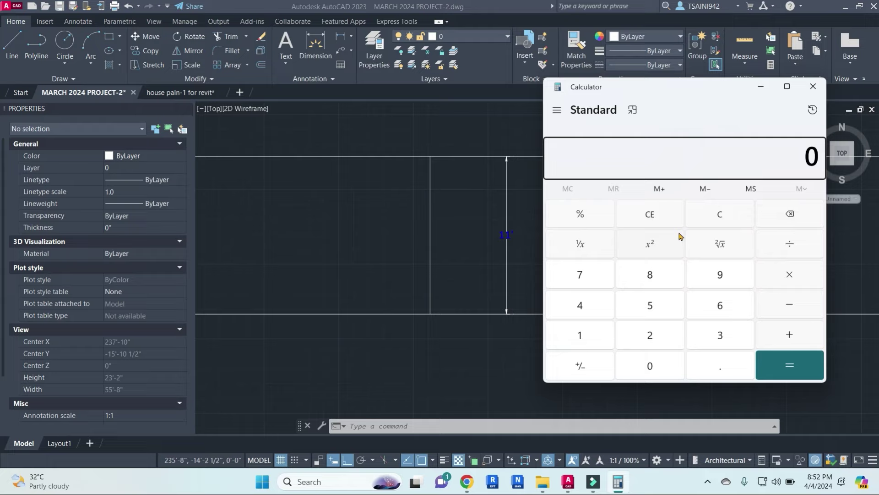
mouse_move(685, 92)
mouse_down()
mouse_move(660, 91)
mouse_move(662, 108)
mouse_up()
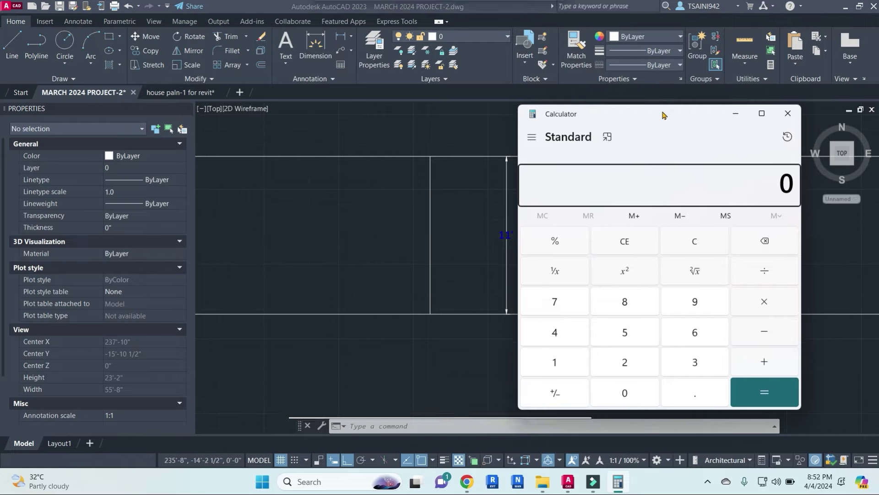
double_click(562, 362)
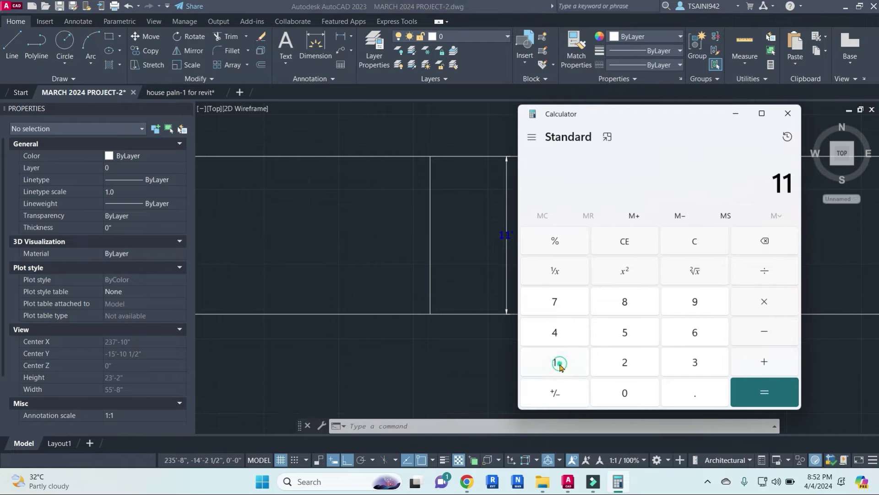
mouse_move(841, 152)
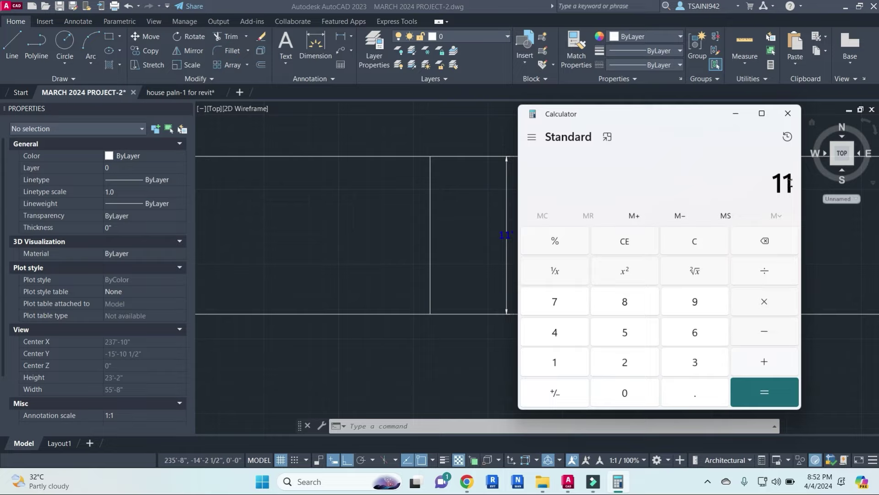
click(764, 301)
click(555, 362)
click(622, 361)
click(774, 392)
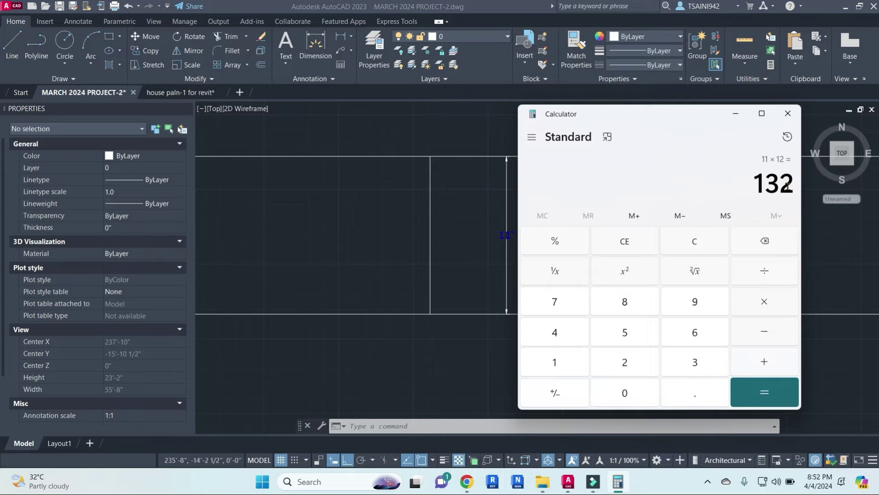
- Divide 132 by 7 and select parts of the 18.857 result
click(764, 271)
click(560, 302)
click(751, 389)
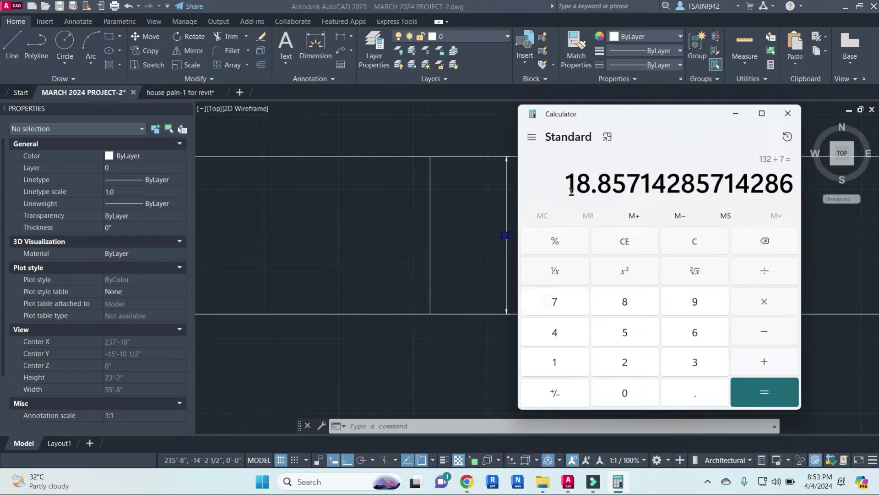
drag(571, 191, 795, 195)
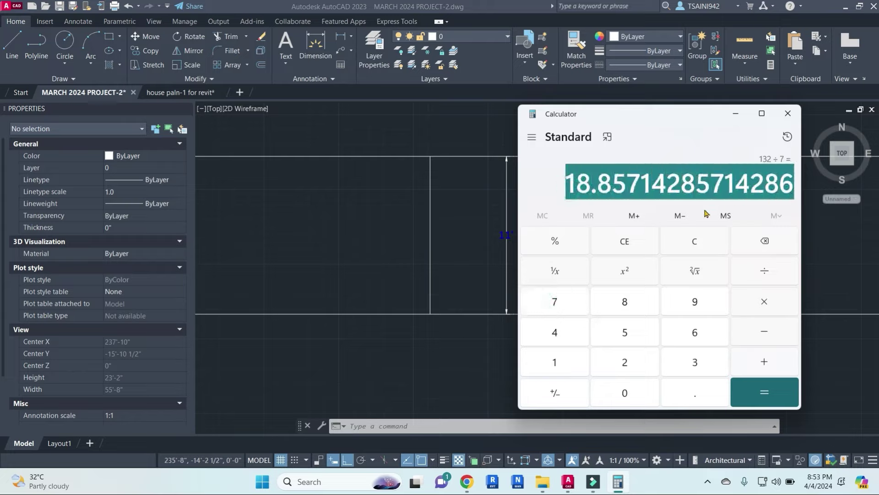
drag(559, 192, 643, 190)
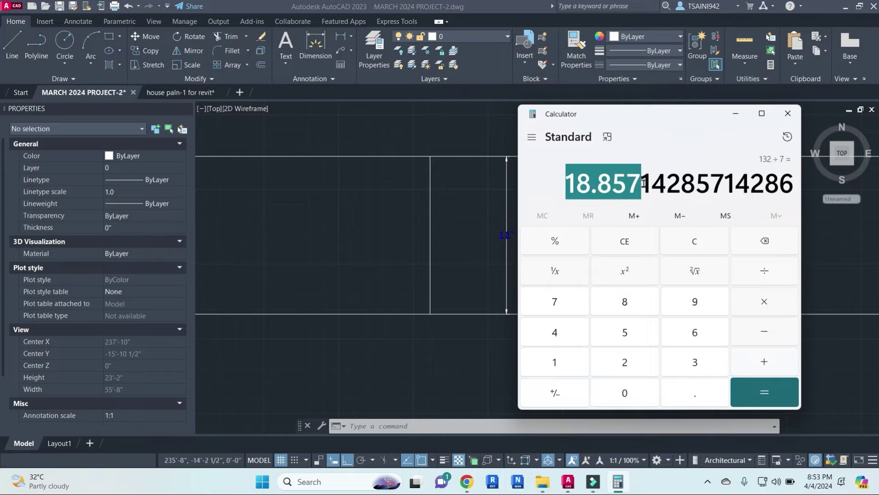
click(672, 151)
drag(567, 188, 793, 190)
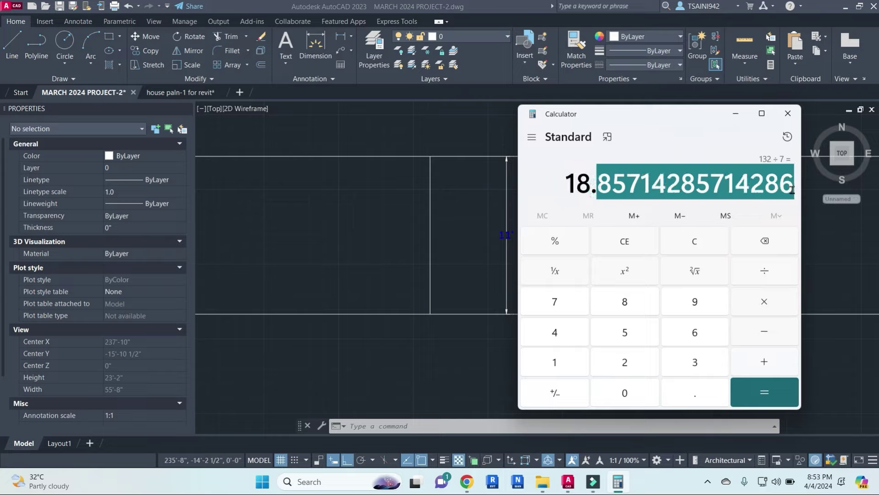
click(552, 191)
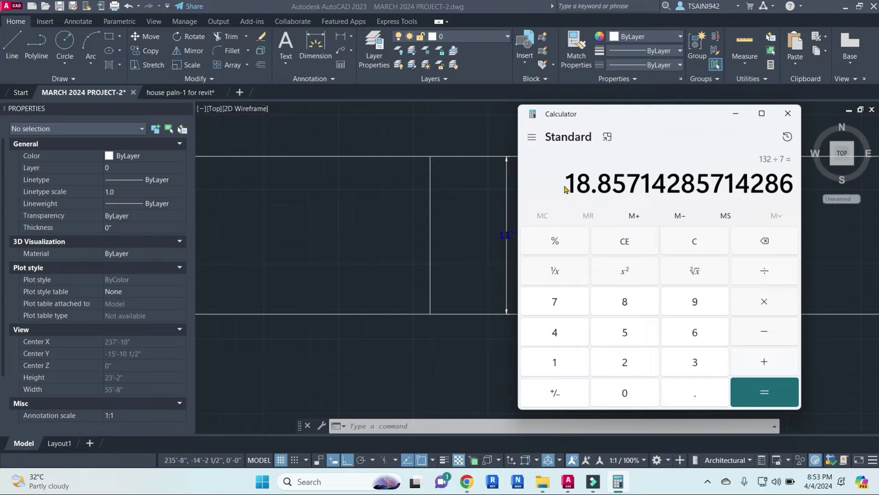
drag(567, 186, 612, 193)
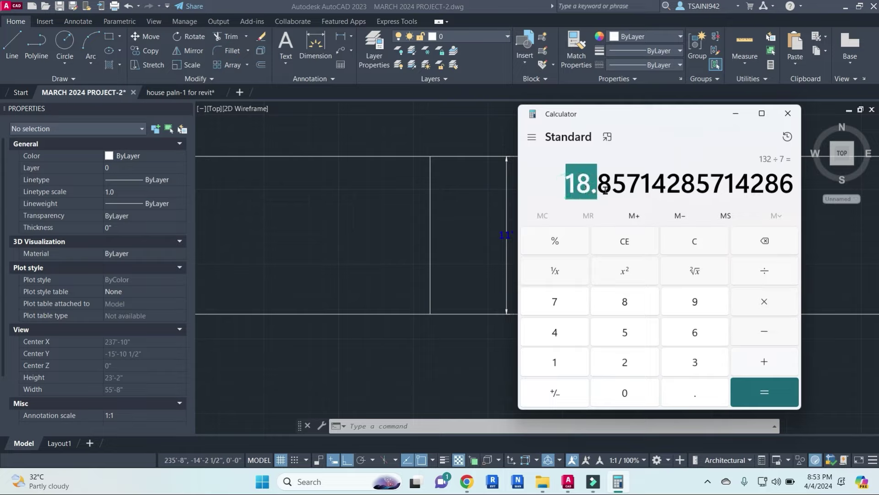
click(569, 188)
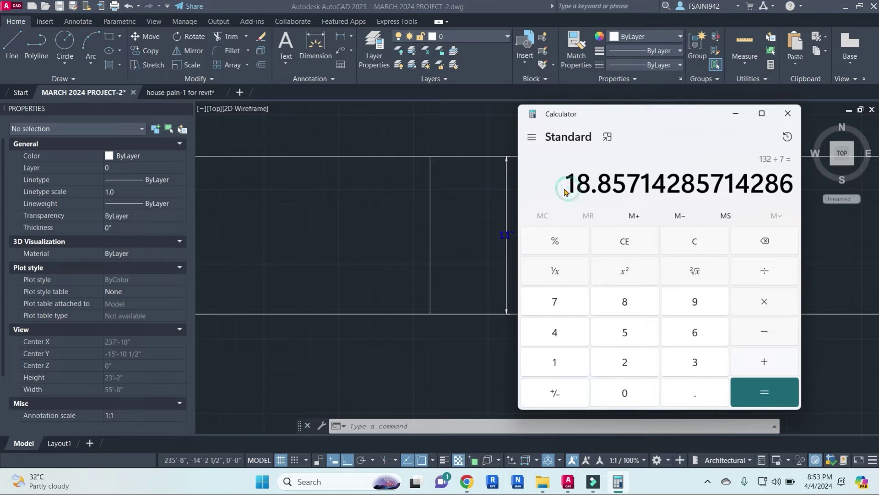
drag(566, 186, 591, 187)
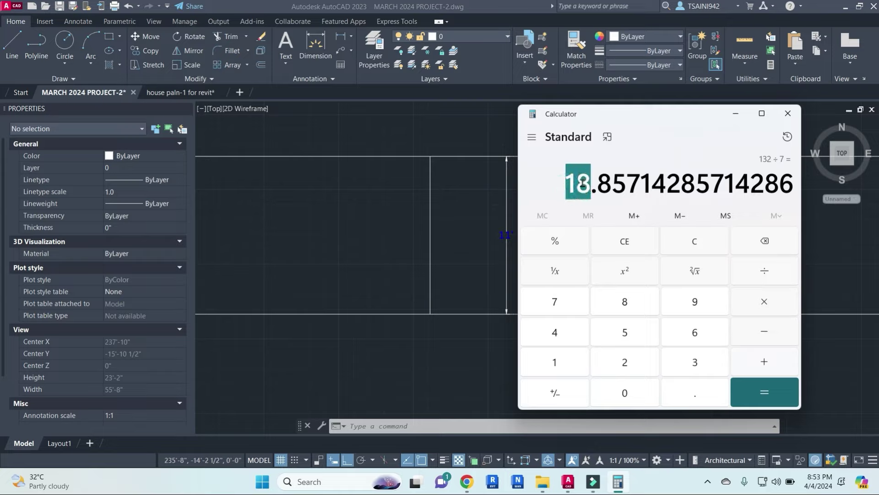
click(561, 191)
drag(569, 186, 790, 190)
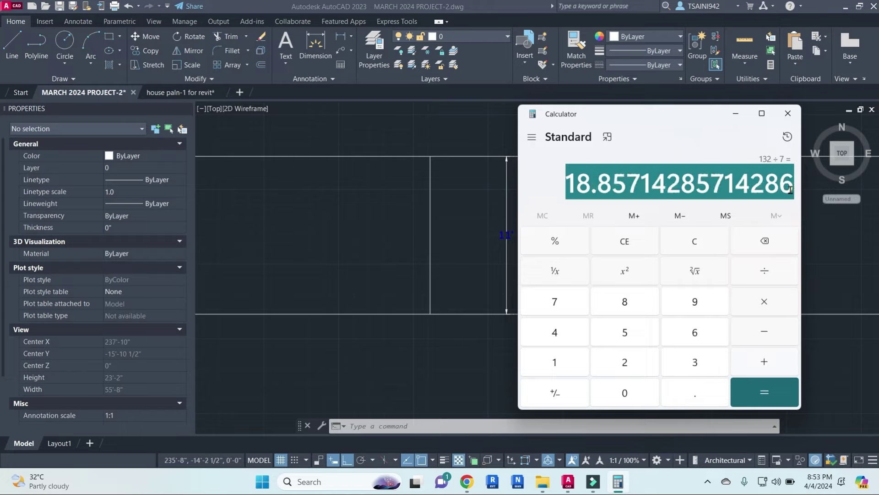
- Clear the calculator, compute 132 ÷ 19 = 6.947368421052632 and select the result
click(703, 247)
click(560, 365)
click(700, 364)
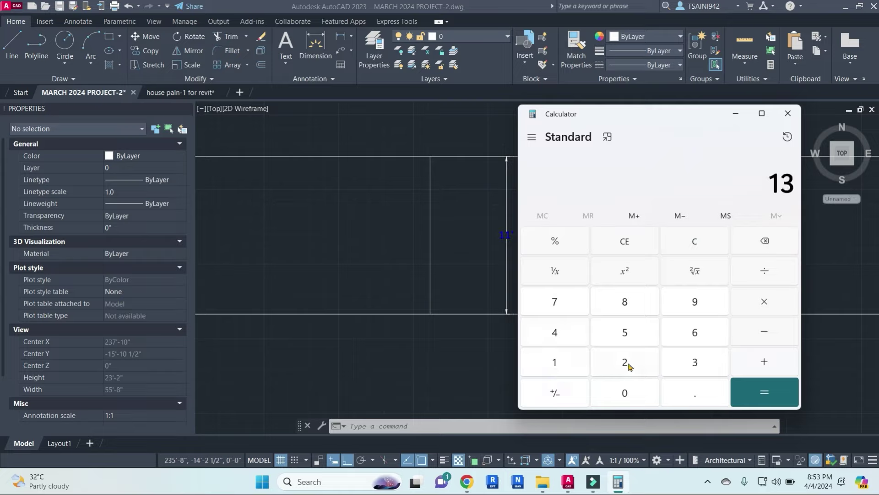
click(628, 365)
click(770, 275)
click(556, 365)
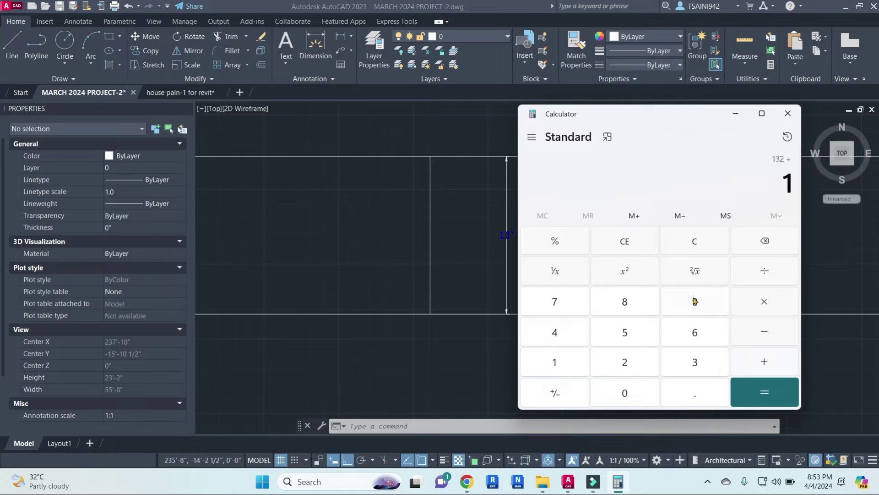
click(695, 301)
click(743, 397)
drag(560, 185, 793, 195)
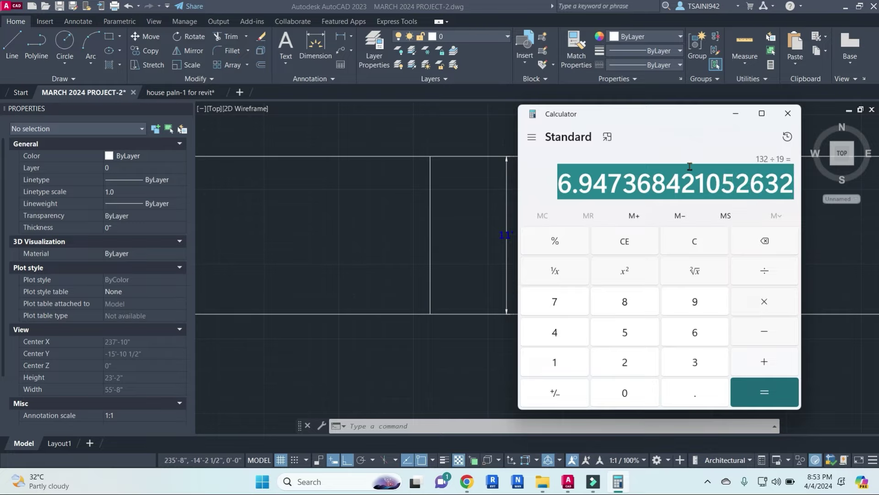
- Minimize Calculator and pan the AutoCAD view to the bottom of the floor plan
click(737, 118)
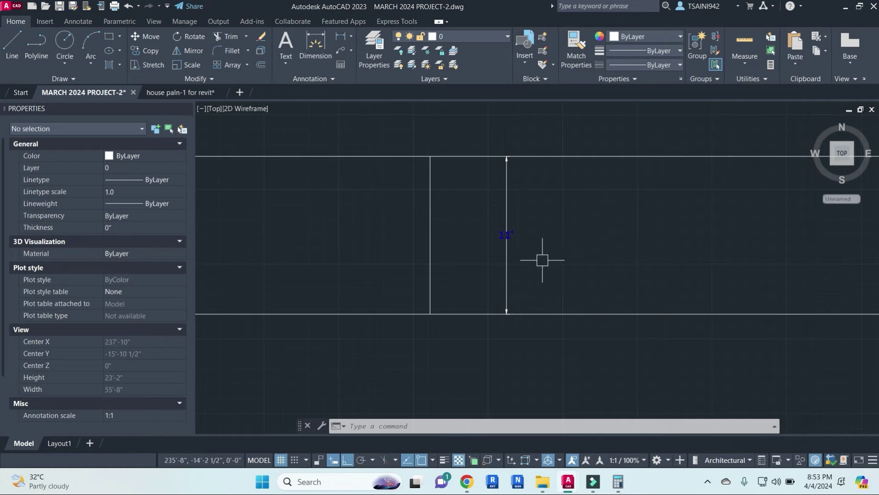
scroll(537, 256, down, 3)
middle_drag(537, 256, 581, 255)
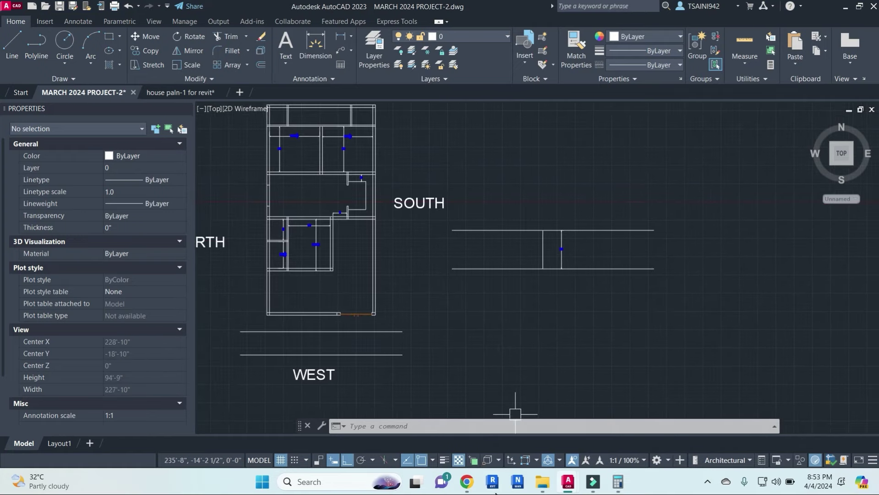
middle_drag(514, 408, 642, 424)
middle_drag(463, 279, 472, 217)
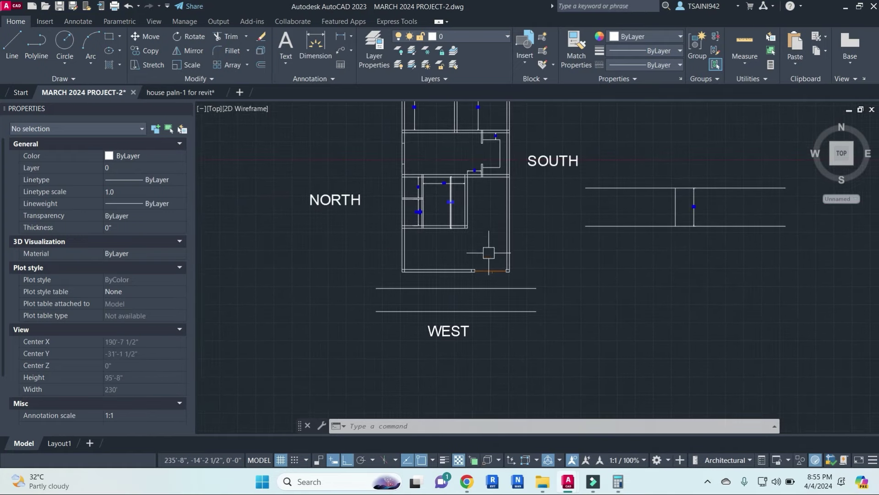
scroll(478, 254, down, 2)
middle_drag(457, 260, 567, 271)
scroll(349, 253, up, 3)
scroll(322, 217, up, 2)
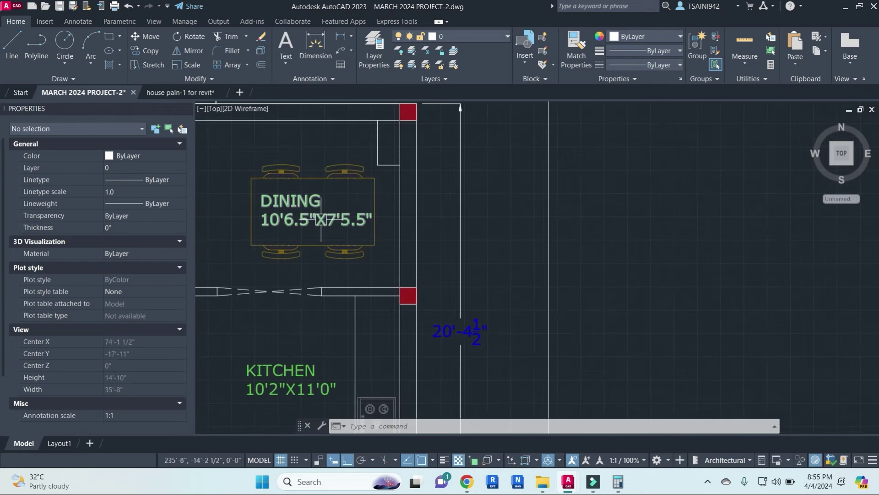
scroll(425, 257, down, 10)
scroll(503, 265, up, 2)
- Add MText %%p0'-0" (±0'-0") below the bottom wall and select it
text(mt)
key(Return)
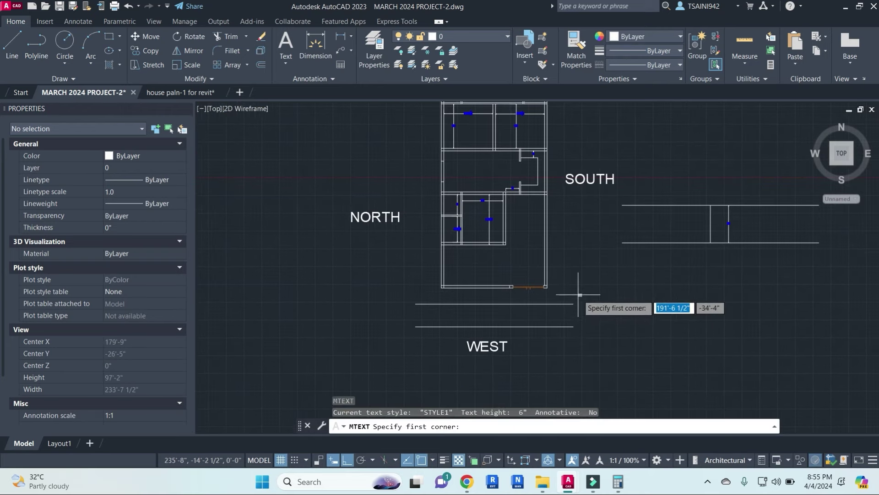
scroll(589, 296, up, 2)
click(590, 260)
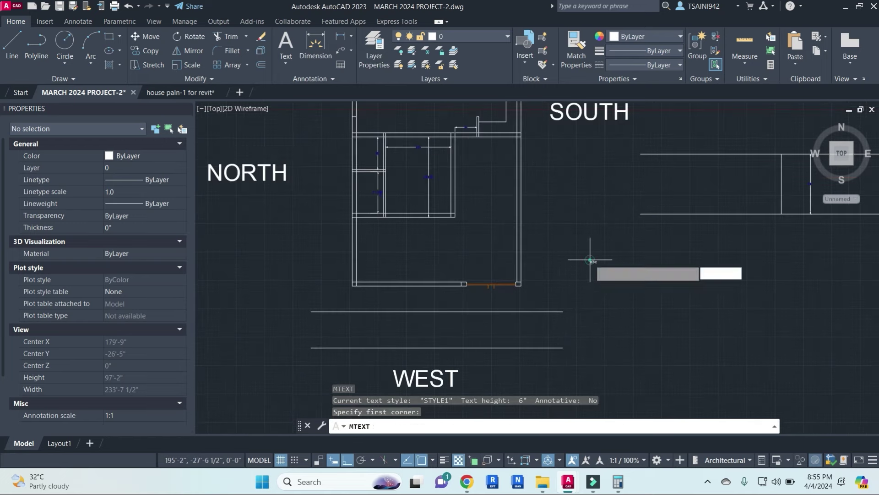
click(641, 300)
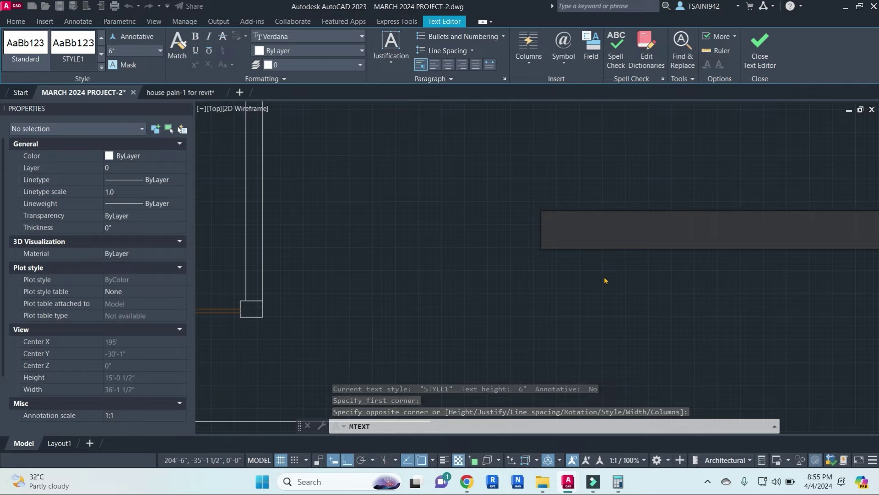
text(%%p)
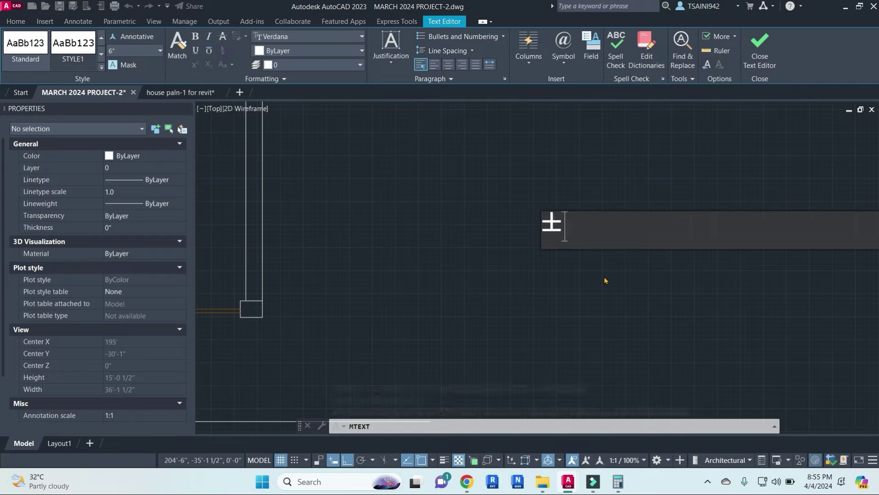
text(0)
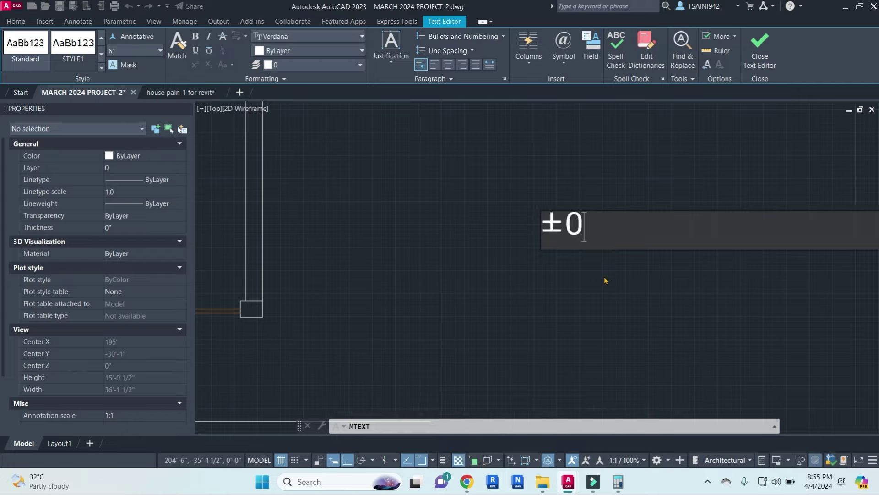
text('-0)
text(")
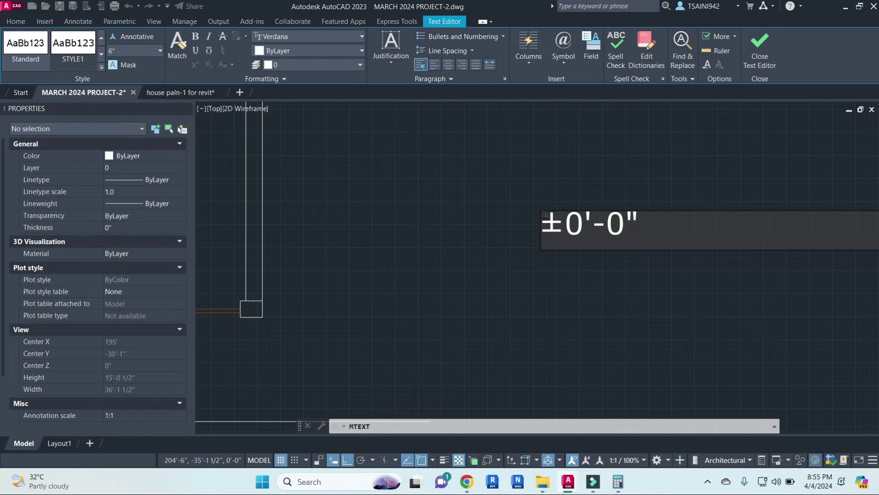
click(595, 275)
click(579, 218)
- Paste two copies of the ±0'-0" mark, below the bottom wall and inside the room
key(ctrl+c)
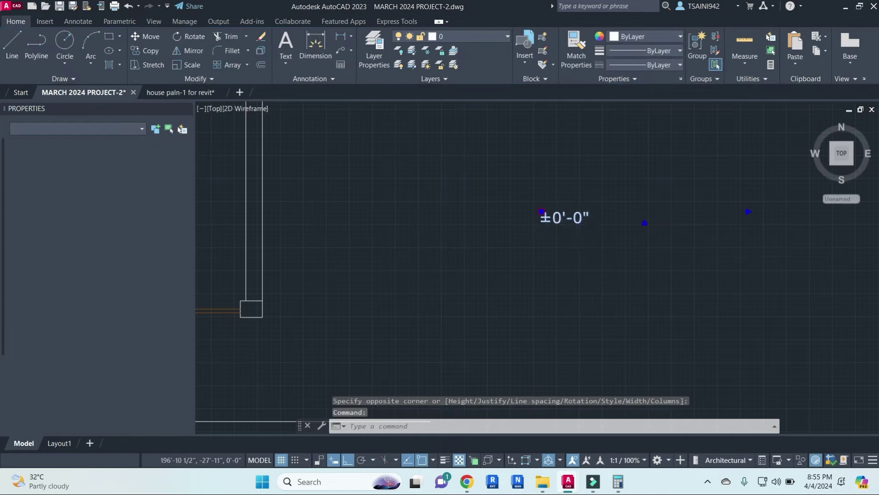
scroll(527, 311, down, 2)
key(ctrl+v)
middle_drag(280, 343, 473, 314)
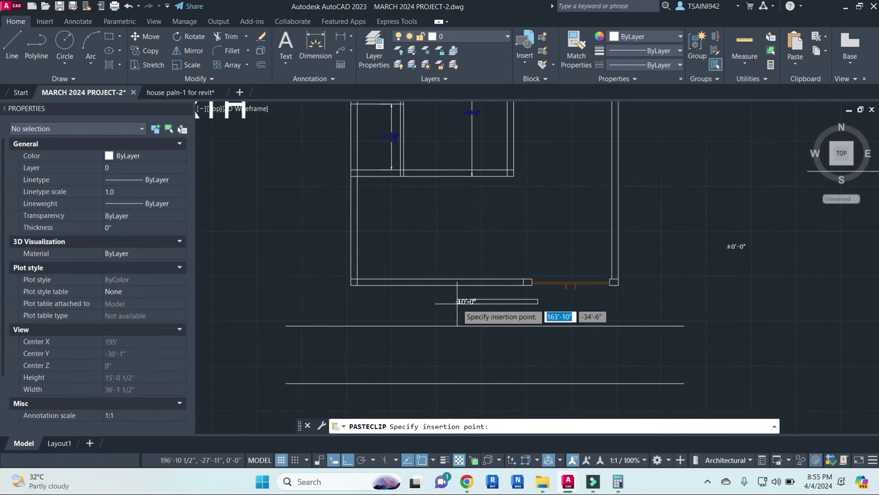
click(473, 301)
key(ctrl+v)
scroll(557, 233, up, 2)
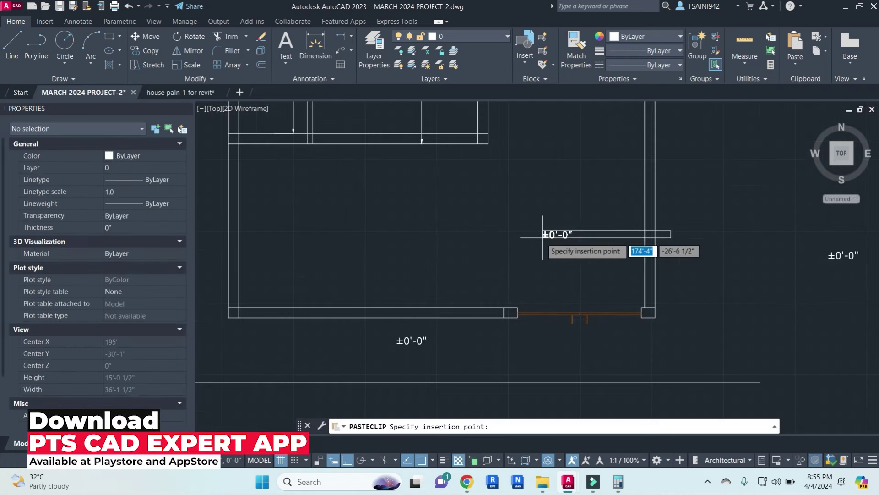
click(536, 243)
- Draw lines outlining a rectangular step below the door in the bottom wall
scroll(533, 275, down, 2)
text(l)
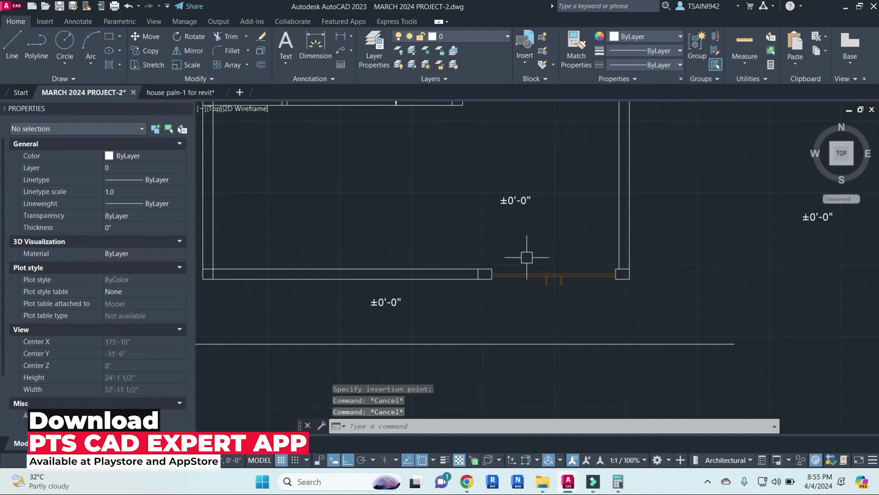
key(Return)
click(478, 278)
click(478, 312)
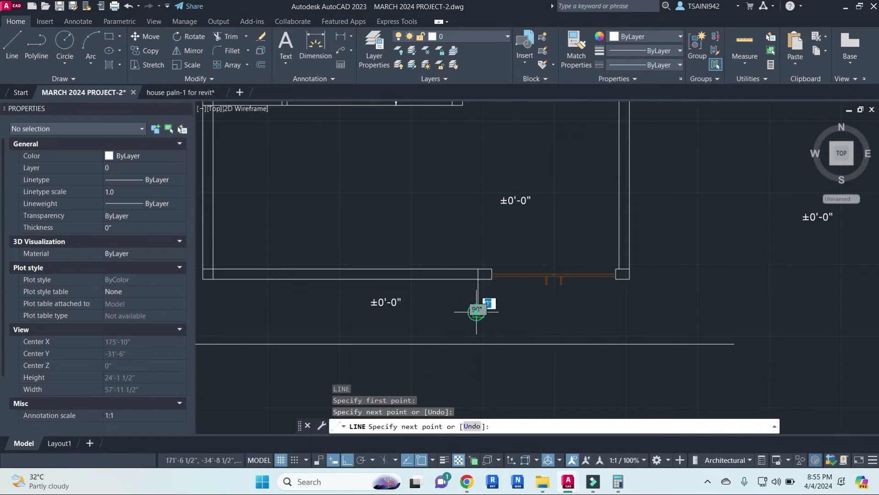
click(629, 312)
key(Return)
key(Return)
click(629, 312)
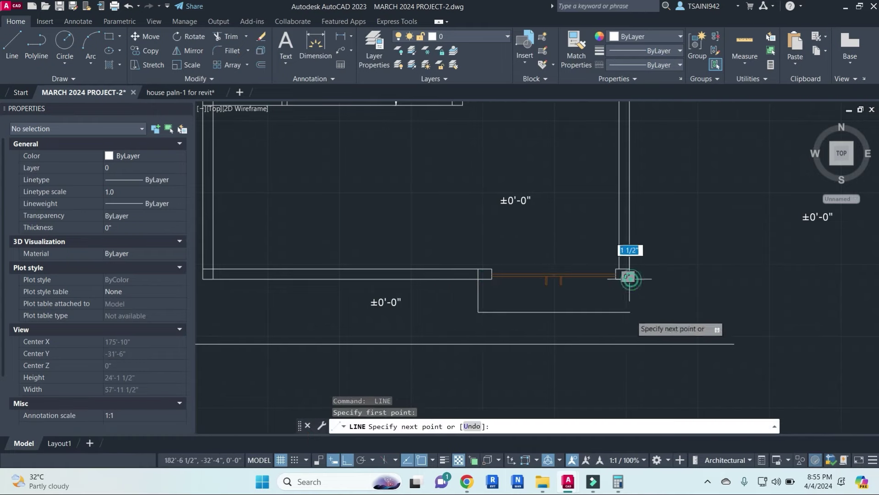
click(629, 278)
key(Escape)
- Start a fillet on the step outline, then cancel it
text(f)
key(Return)
click(627, 300)
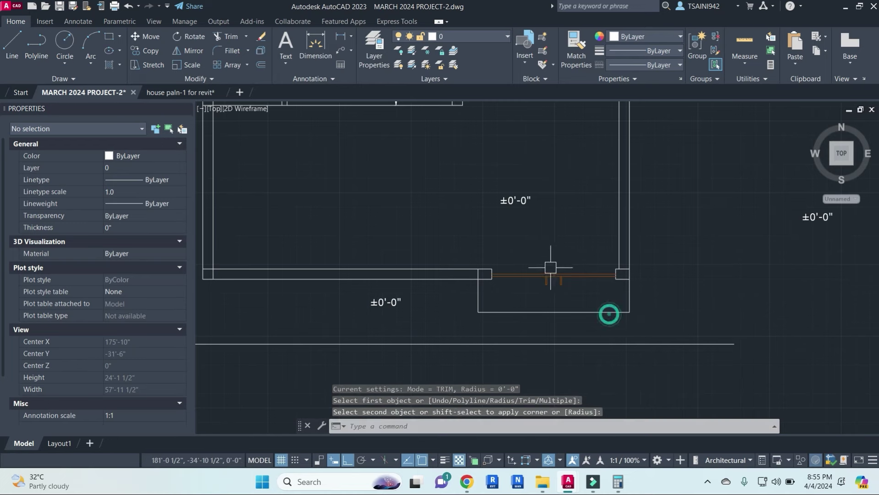
key(Escape)
key(Escape)
- Edit the pasted level mark inside the room to read +1'-0"
scroll(498, 192, up, 5)
double_click(534, 227)
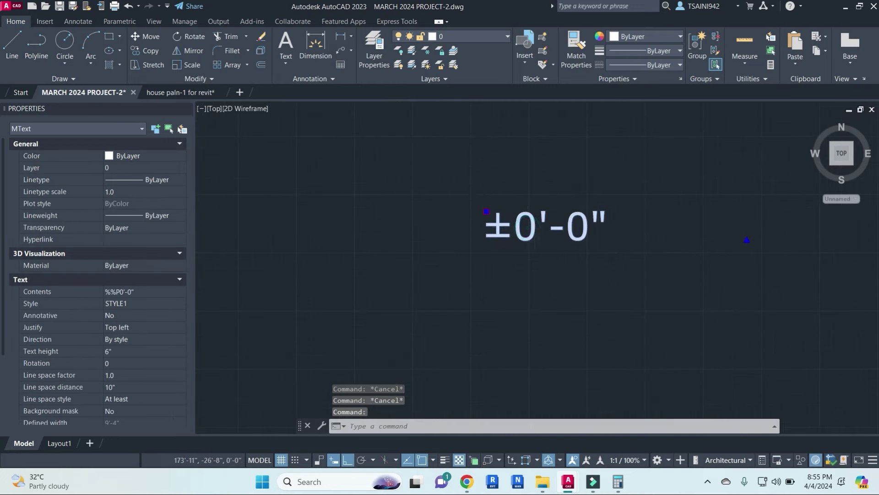
double_click(534, 228)
text(1)
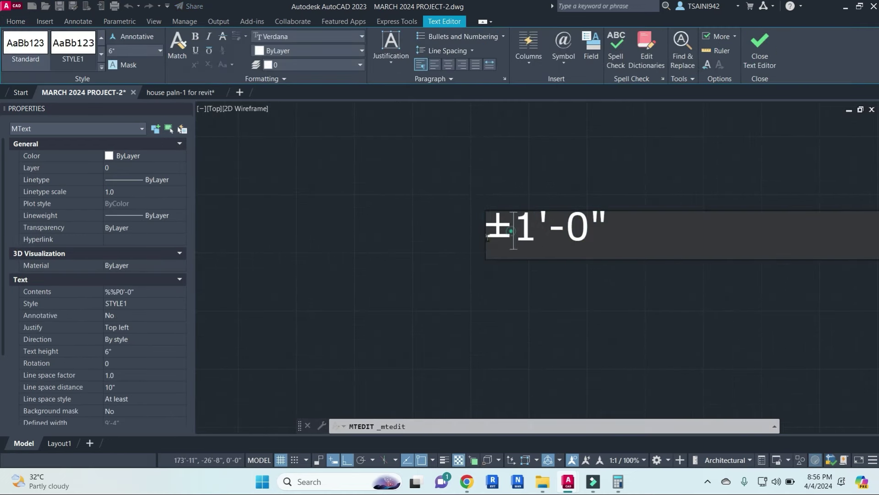
drag(514, 236, 483, 238)
text(+)
click(493, 305)
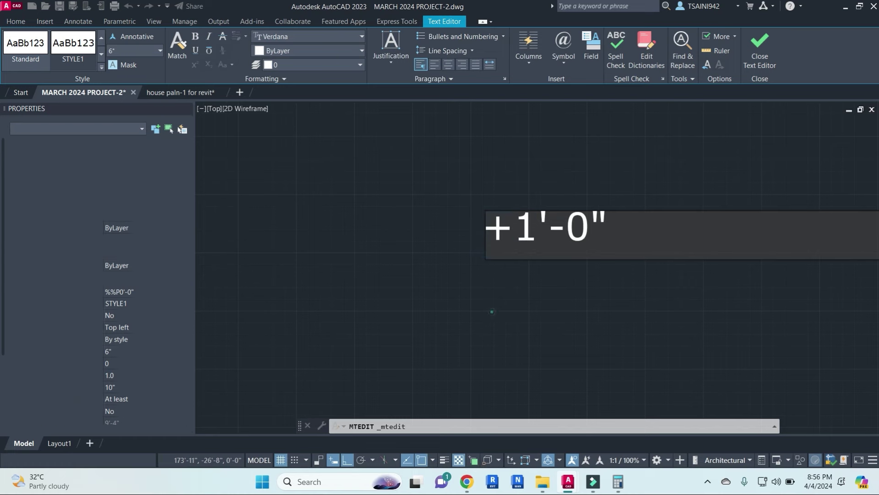
- Copy the +1'-0" mark and paste it in the upper room above the 4' dimension
scroll(494, 306, down, 3)
scroll(469, 240, up, 1)
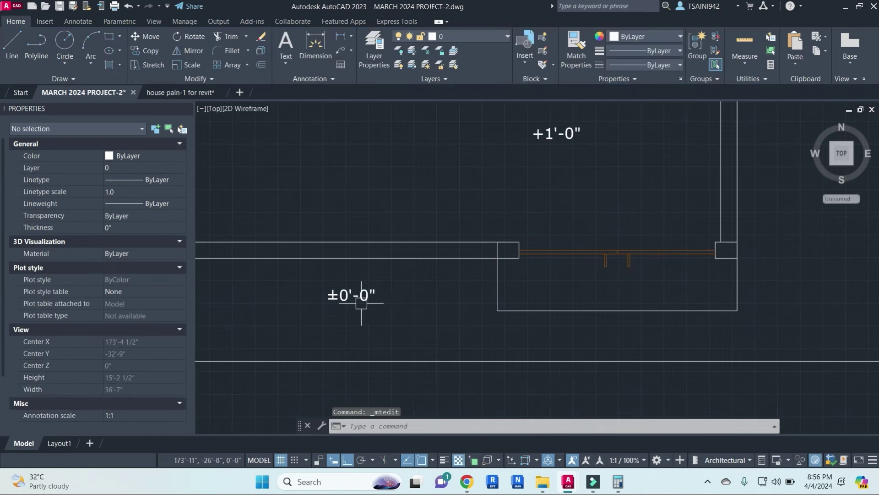
scroll(336, 298, up, 2)
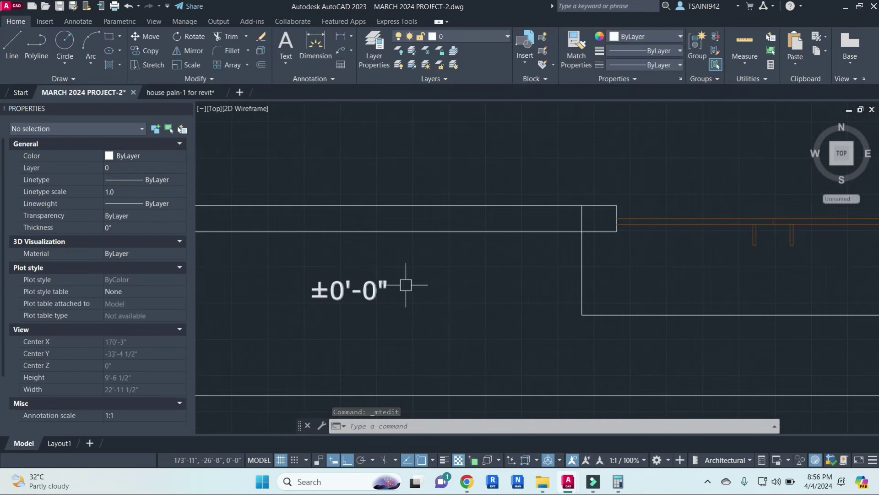
scroll(457, 269, down, 3)
middle_drag(548, 230, 536, 257)
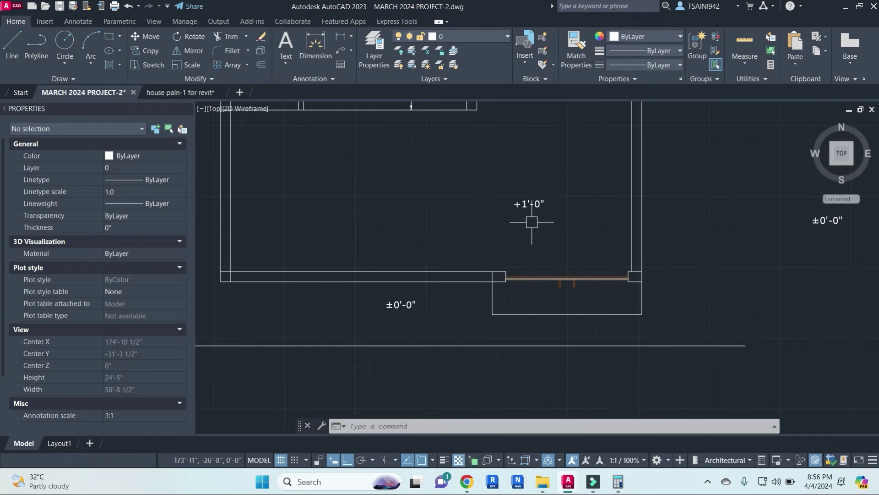
middle_drag(547, 190, 528, 278)
click(526, 291)
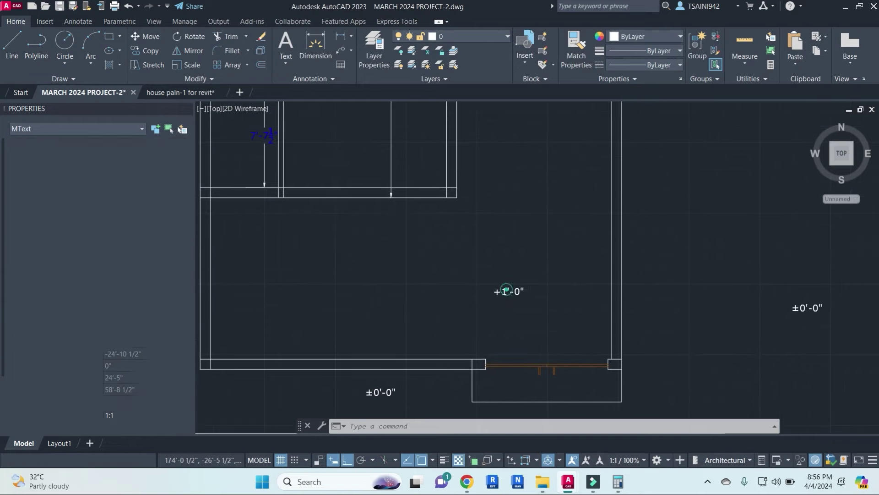
key(ctrl+c)
key(ctrl+v)
scroll(507, 301, down, 3)
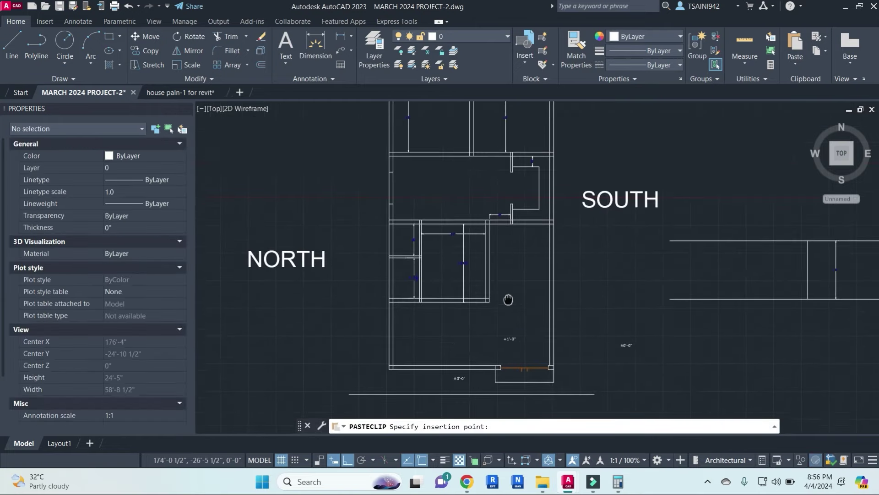
scroll(479, 212, up, 4)
click(479, 212)
- Change the copied mark to read +2'-0" and review the plan's level marks
scroll(476, 183, up, 3)
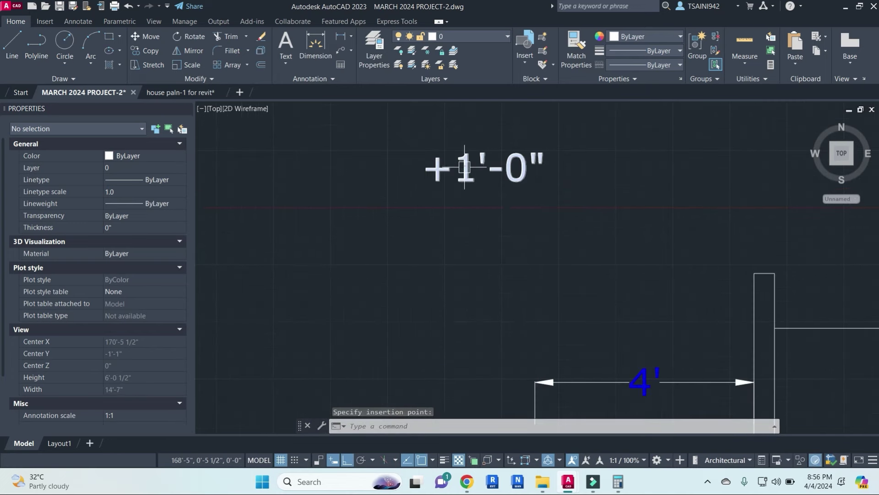
click(464, 167)
double_click(465, 167)
text(2)
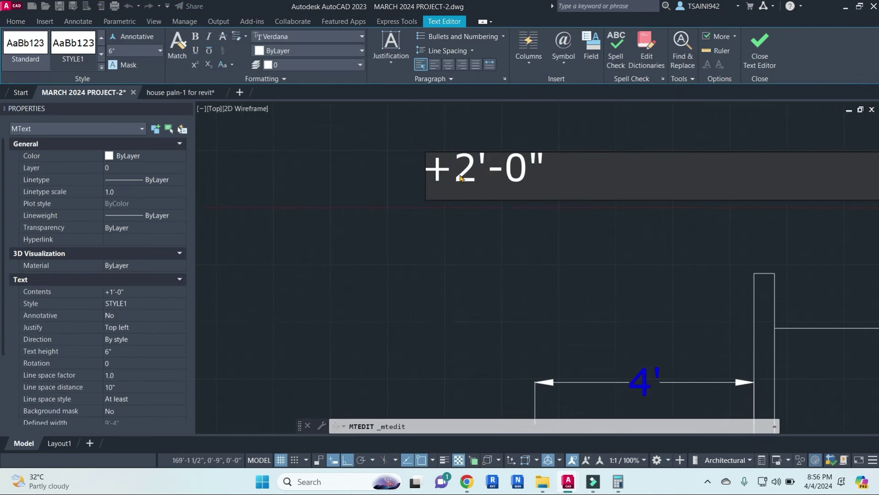
click(456, 258)
scroll(456, 258, down, 5)
scroll(442, 320, down, 2)
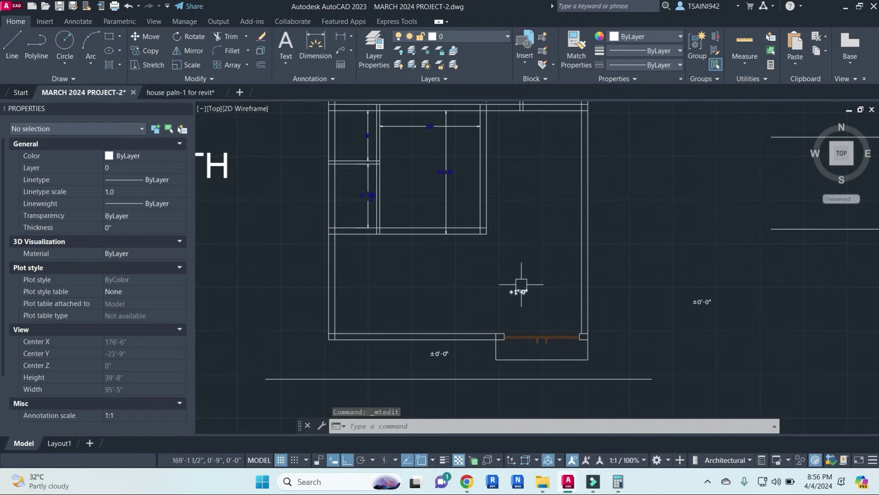
scroll(526, 293, up, 2)
scroll(489, 213, up, 2)
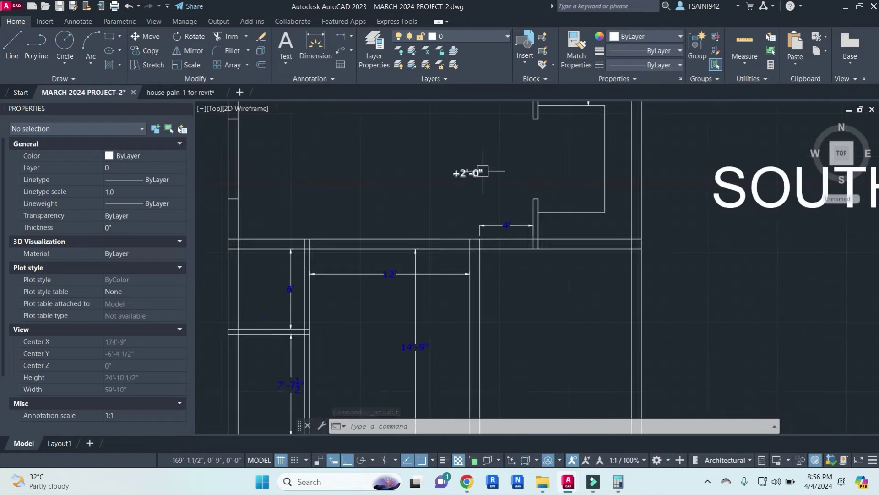
scroll(502, 241, up, 2)
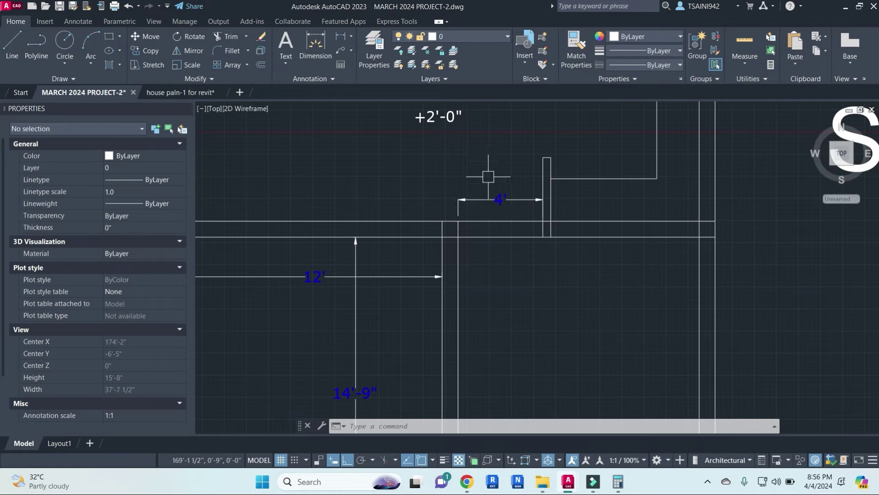
scroll(518, 270, down, 1)
key(Escape)
key(Escape)
key(Escape)
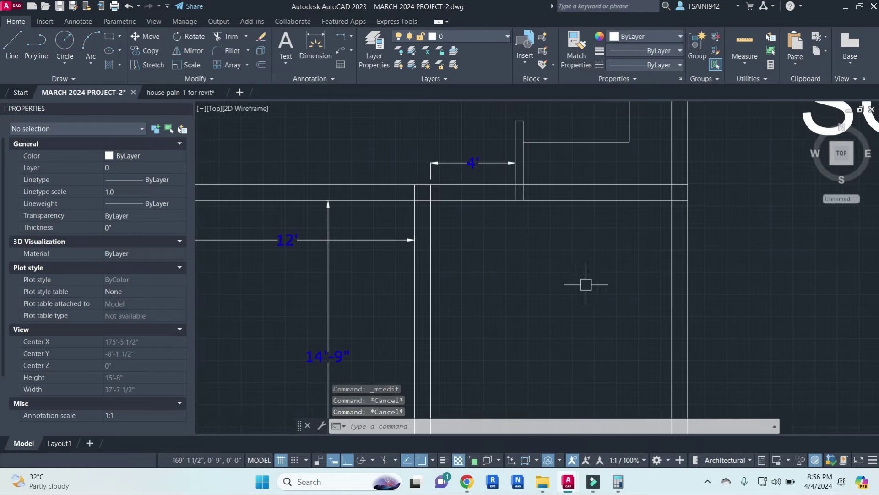
scroll(583, 287, down, 2)
scroll(549, 268, down, 1)
- Offset the upper wall line 4' downward into the room
key(Return)
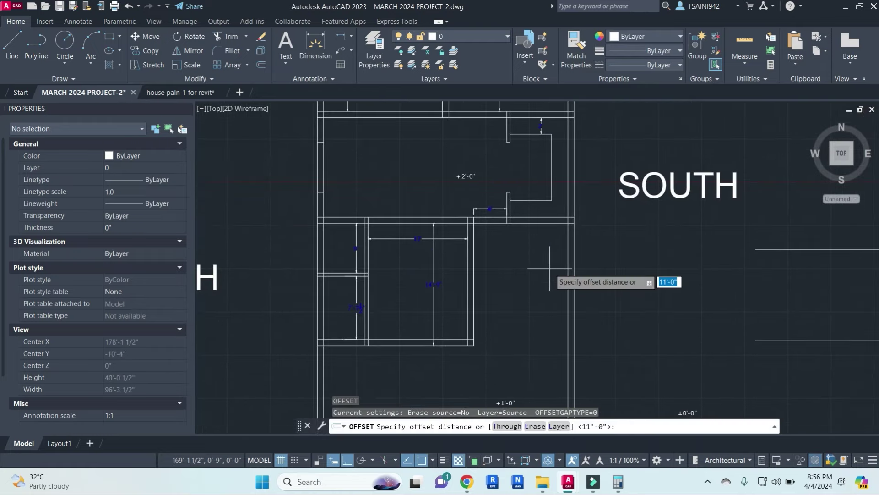
key(Return)
click(538, 224)
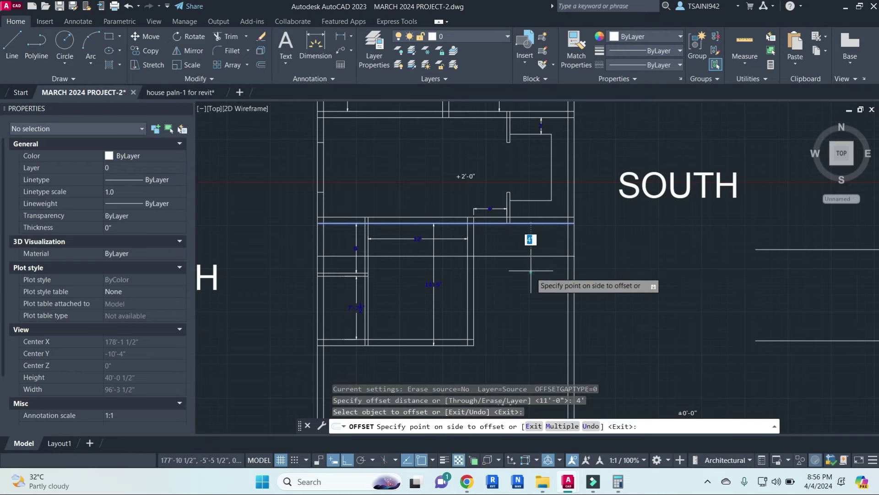
click(531, 274)
key(Escape)
- Trim the new line between the two vertical walls and erase the leftover horizontal piece
scroll(465, 258, up, 4)
text(tr)
key(Return)
key(Return)
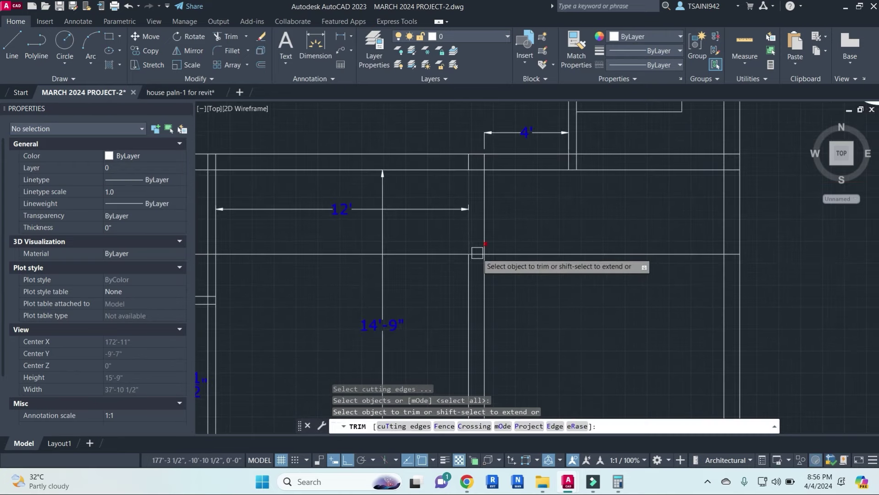
click(476, 253)
key(Escape)
key(Escape)
click(449, 254)
text(e)
key(Return)
scroll(571, 270, down, 3)
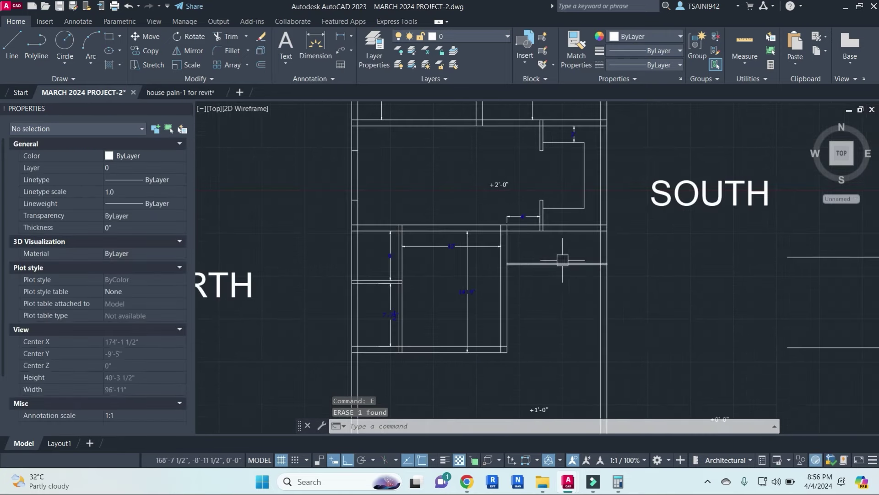
scroll(549, 270, up, 2)
- Offset that line 10" lower and the vertical wall line 6' to the right
key(Return)
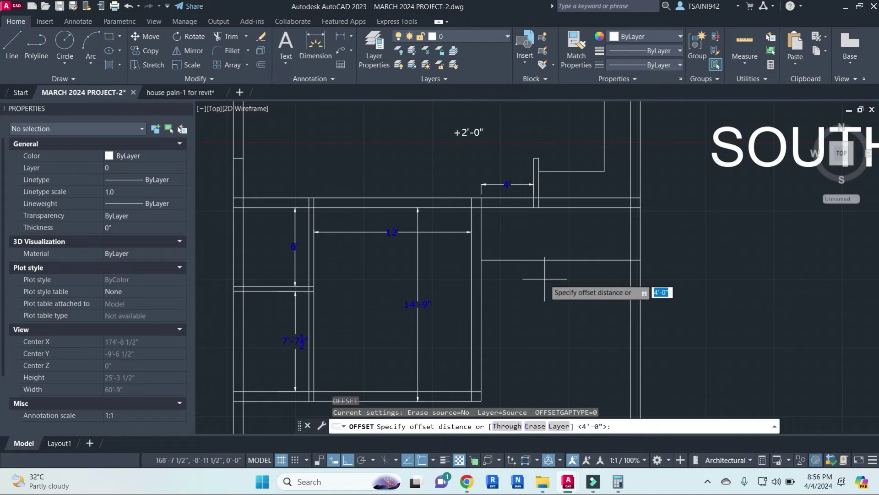
key(Return)
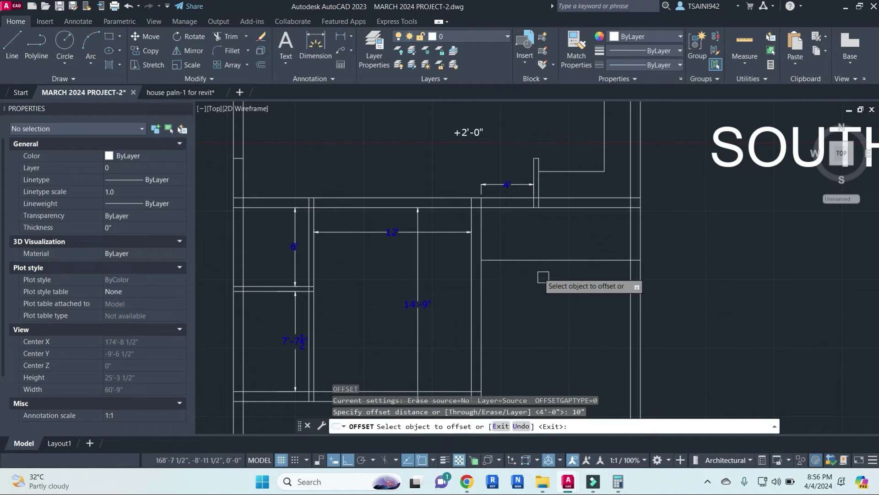
click(531, 259)
click(522, 302)
key(Escape)
key(Escape)
key(Escape)
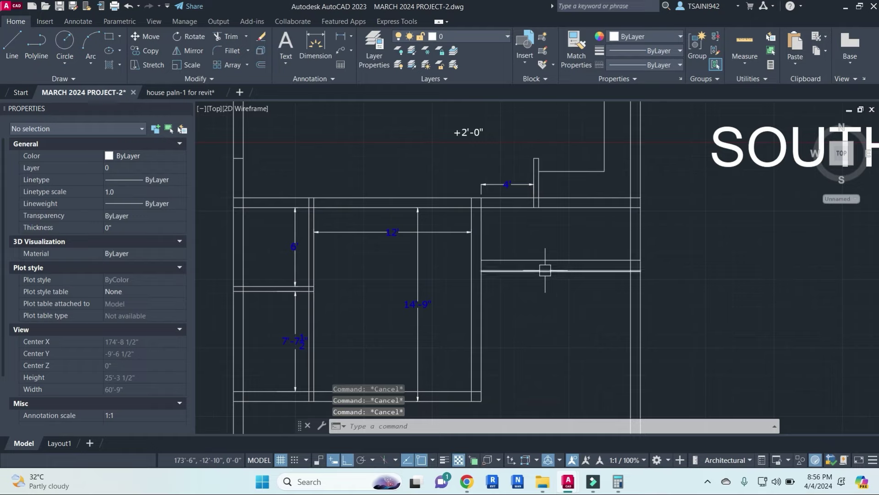
key(Return)
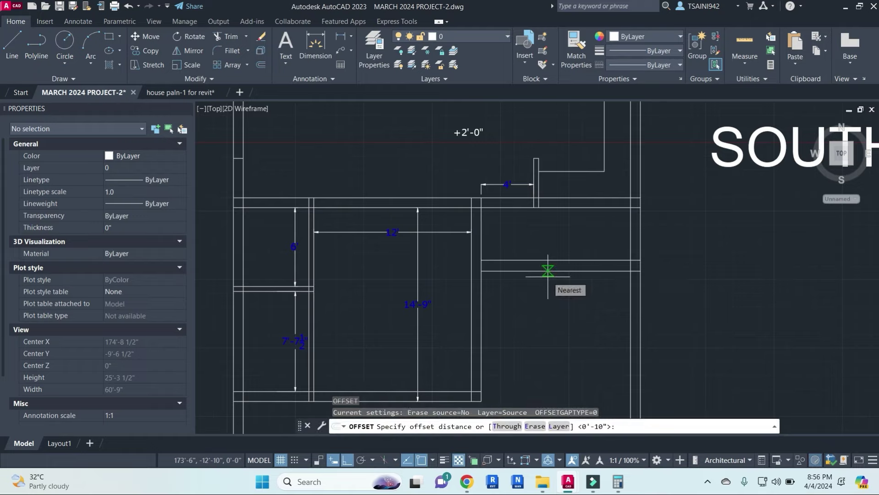
text(6)
key(Return)
click(481, 298)
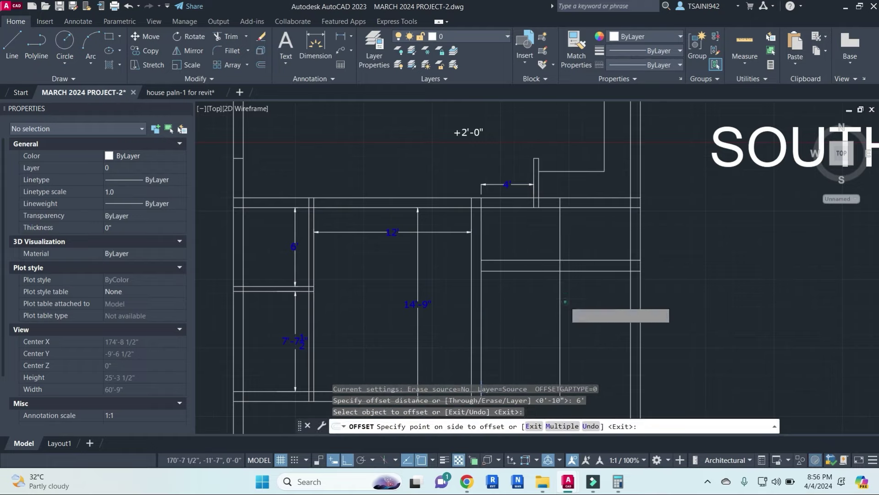
click(566, 302)
key(Escape)
key(Escape)
key(Escape)
- Trim the new vertical line above and below the wall stub
text(tr)
key(Return)
click(559, 232)
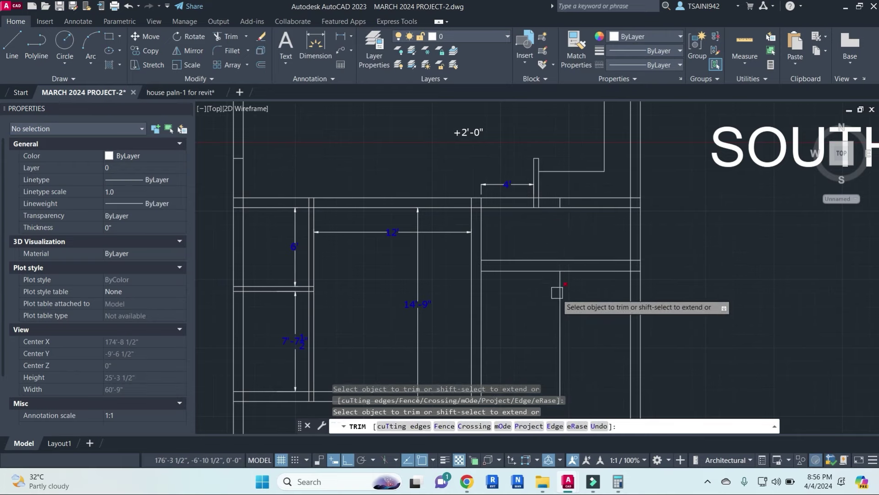
click(558, 295)
click(585, 294)
click(611, 277)
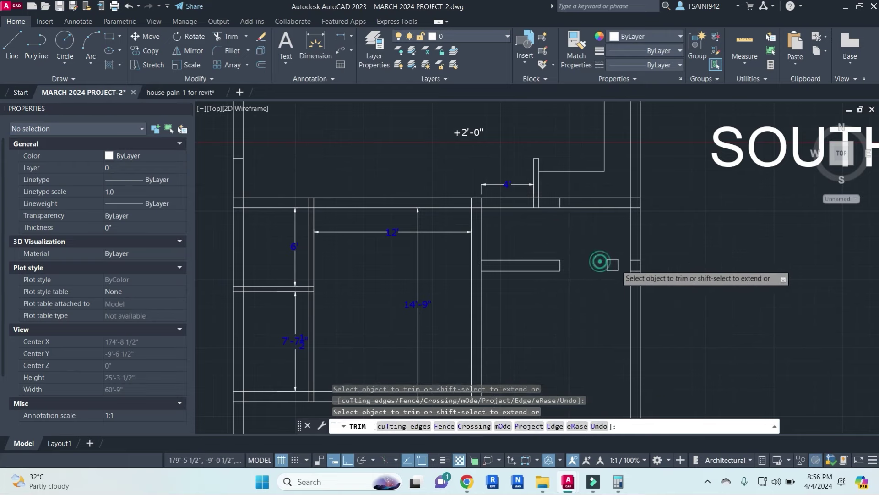
scroll(631, 262, up, 4)
key(Escape)
- Erase the two leftover line stubs and the small leftover segment
text(e)
key(Return)
click(602, 242)
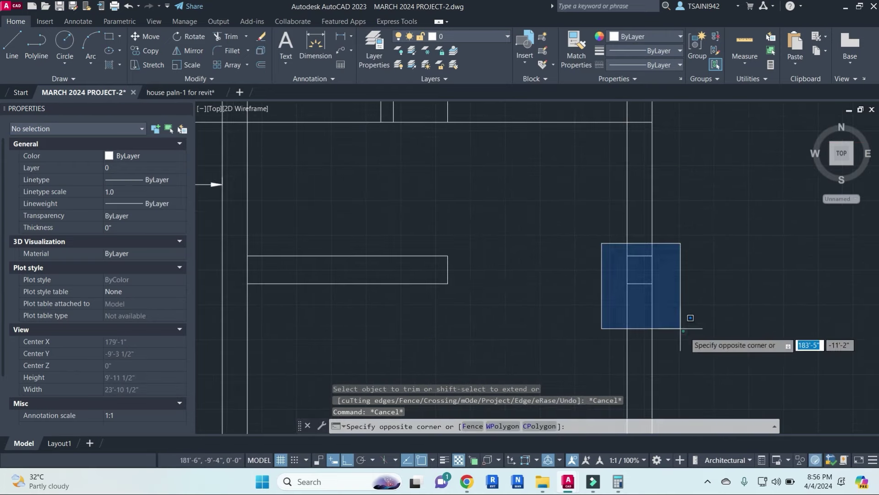
click(686, 331)
key(Return)
scroll(558, 261, down, 5)
scroll(534, 245, up, 1)
scroll(534, 243, up, 1)
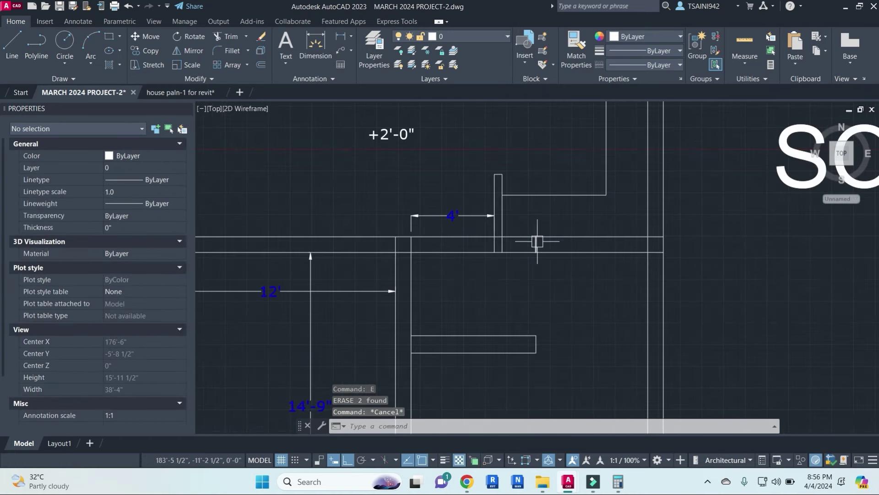
click(536, 243)
key(Return)
scroll(537, 243, down, 3)
scroll(572, 238, up, 1)
scroll(585, 236, up, 1)
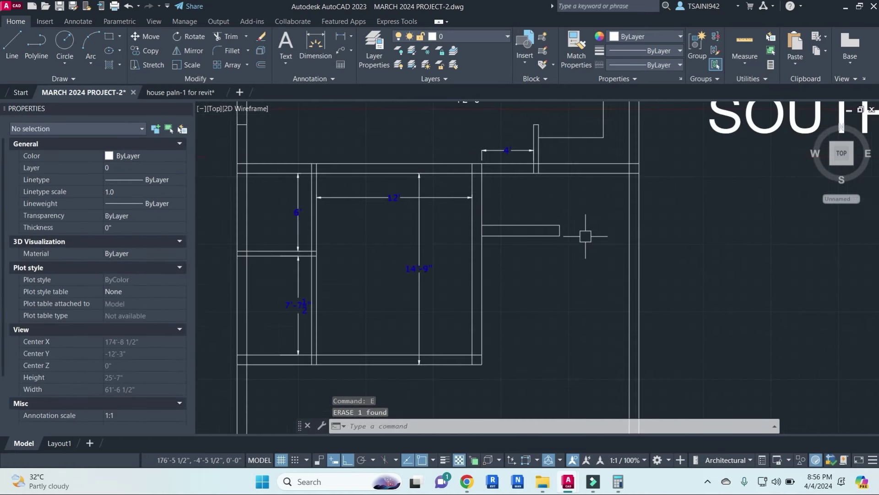
key(Escape)
- Pan to show the upper room and its +2'-0" level mark
scroll(574, 248, down, 2)
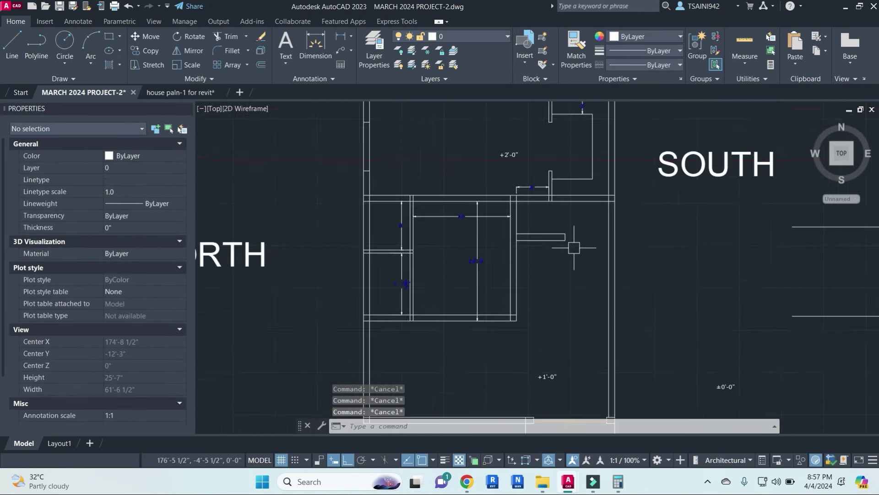
scroll(539, 253, up, 2)
scroll(546, 223, up, 2)
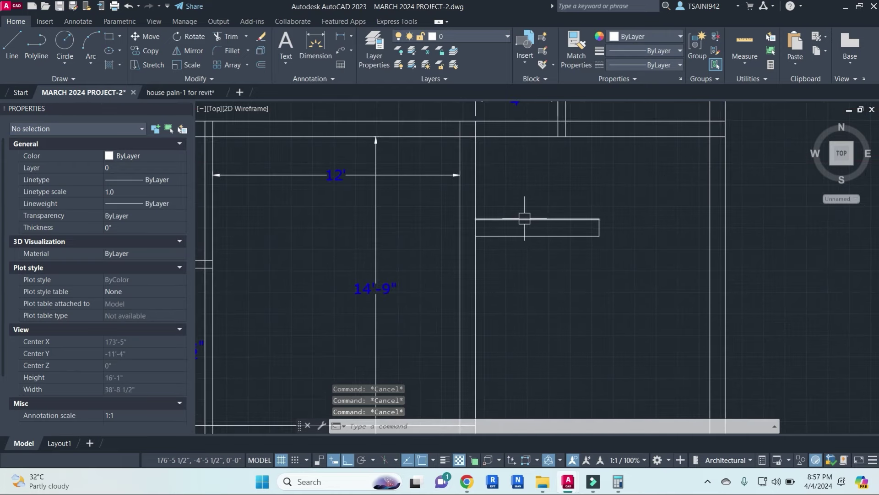
middle_drag(535, 218, 577, 319)
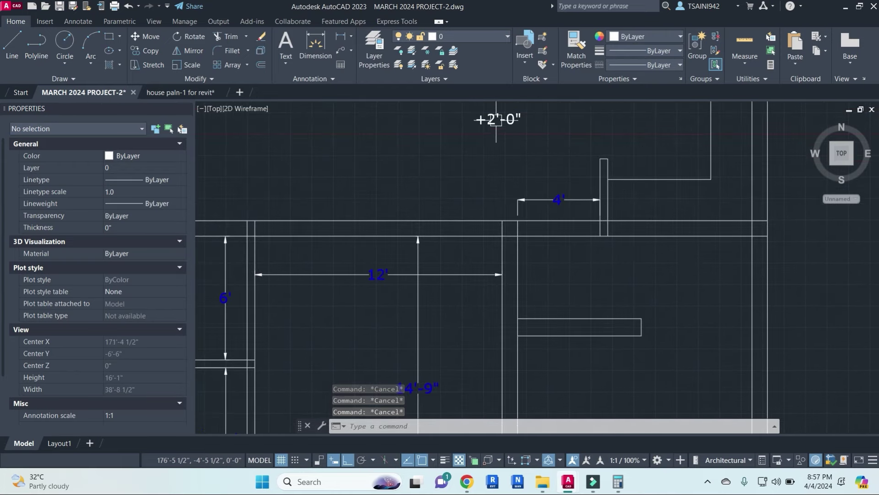
mouse_move(466, 482)
click(458, 412)
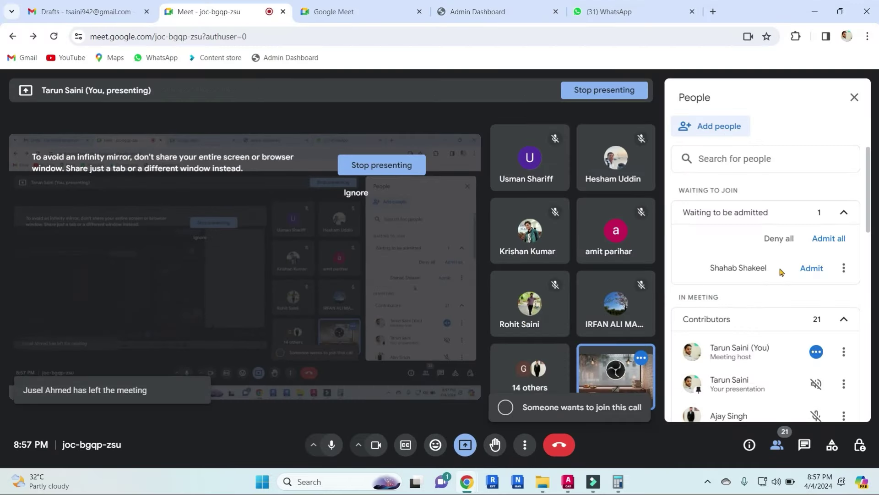
click(815, 12)
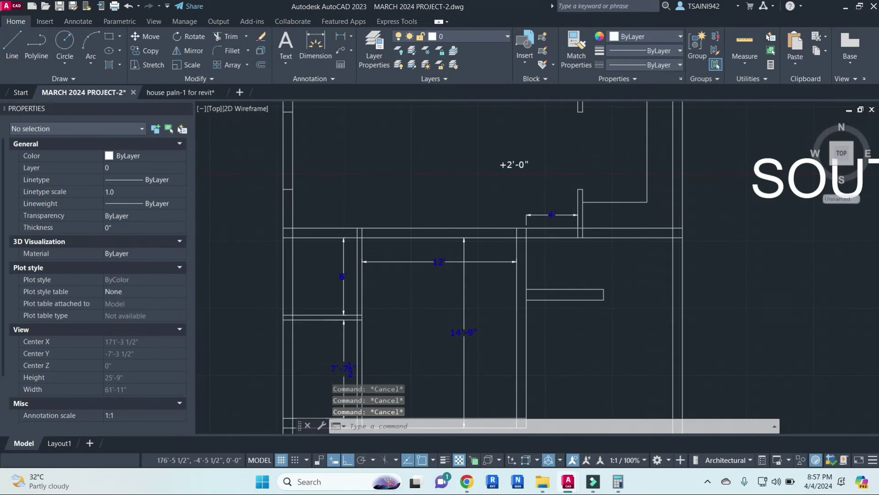
- Offset the east wall line 3'6" inward for the stair flight width
scroll(526, 228, down, 4)
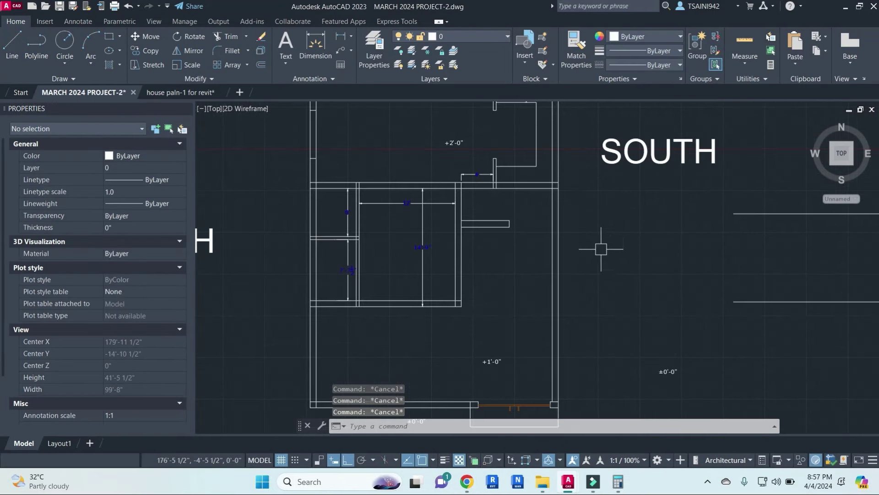
middle_drag(601, 249, 625, 231)
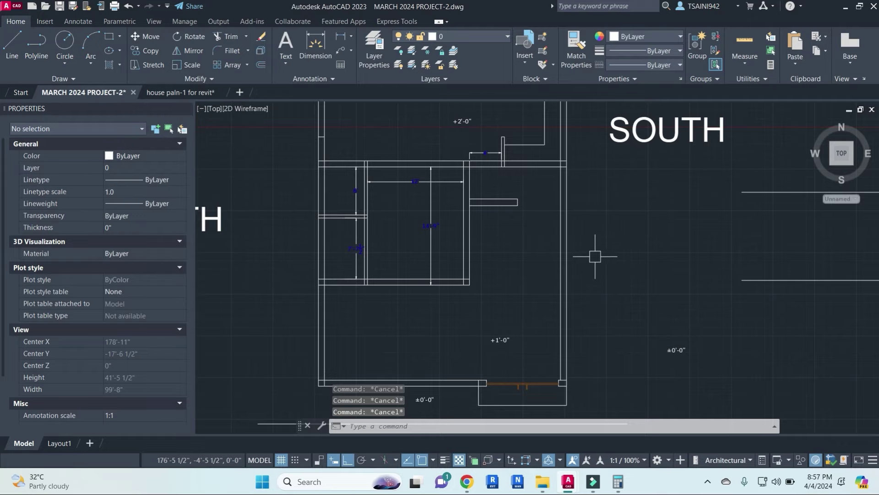
text(o)
key(Return)
text(3'6)
key(Return)
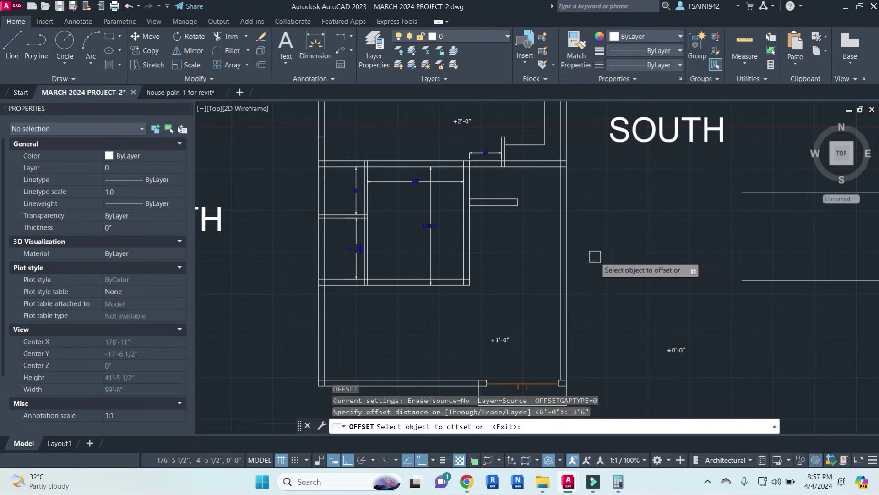
click(561, 240)
click(532, 224)
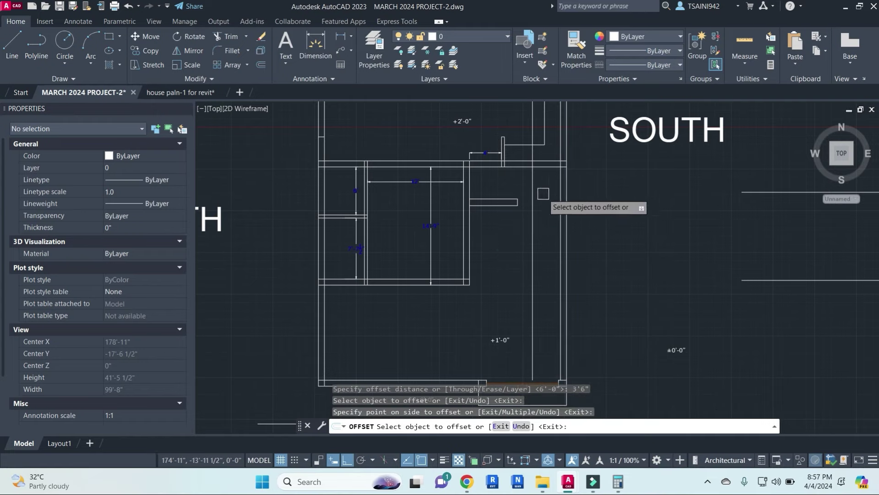
scroll(543, 193, up, 1)
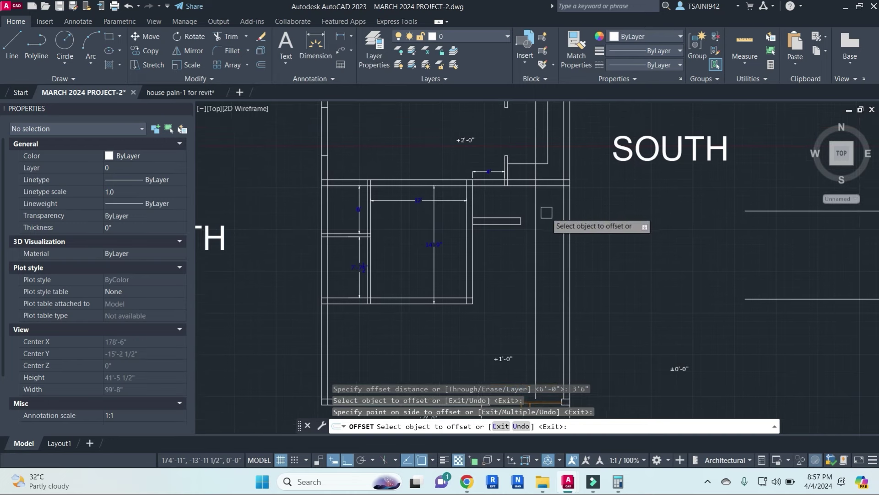
scroll(543, 193, up, 3)
key(Escape)
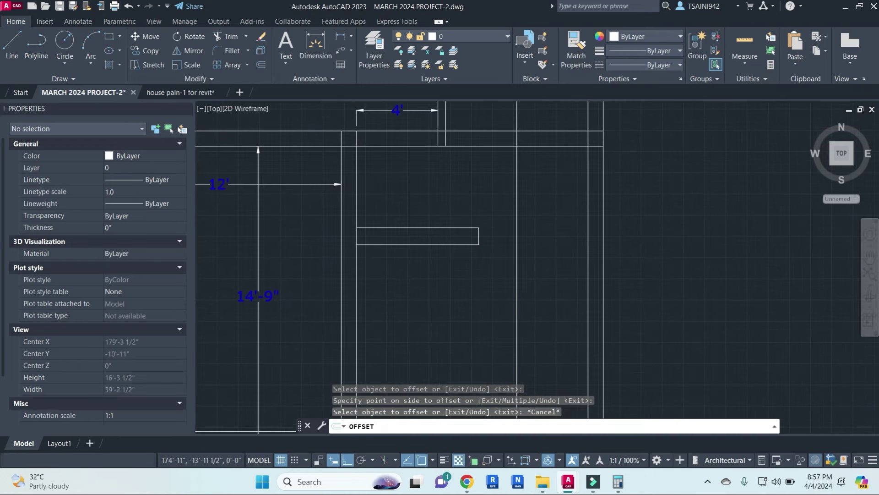
- Erase the stray line near the stair well
text(tr)
key(space)
key(Escape)
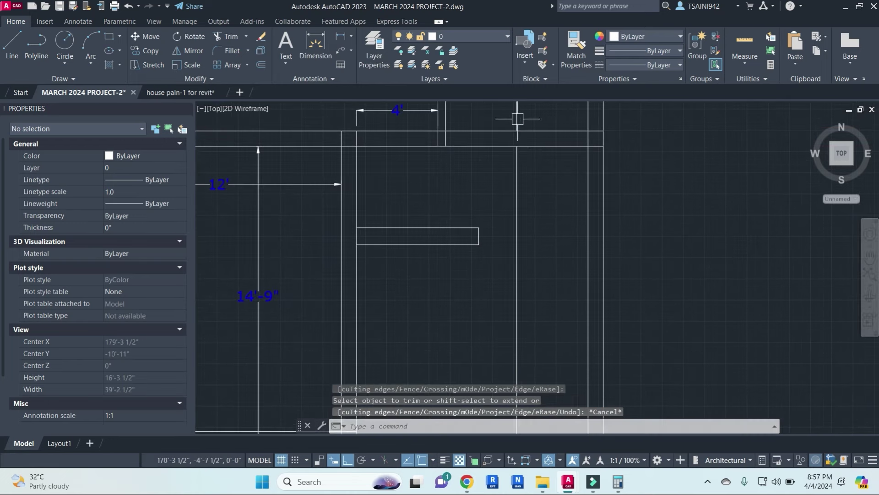
click(517, 118)
text(e)
key(space)
scroll(543, 218, down, 6)
scroll(543, 219, up, 2)
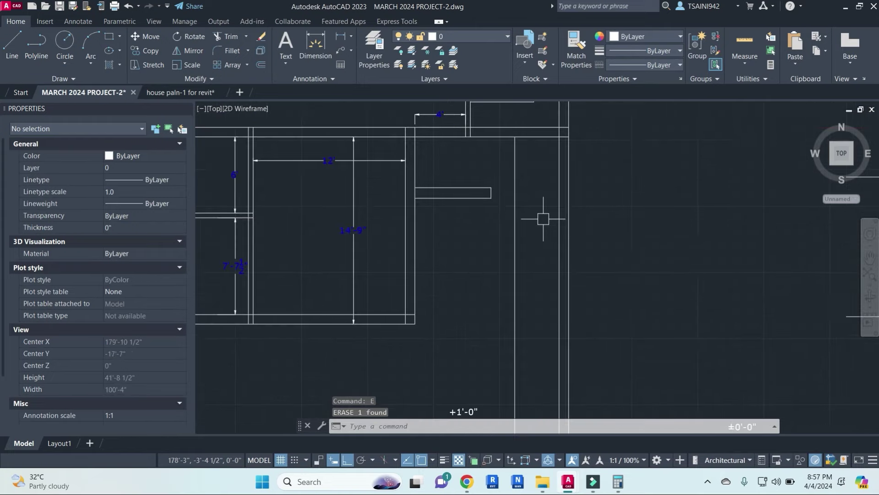
key(Escape)
key(Escape)
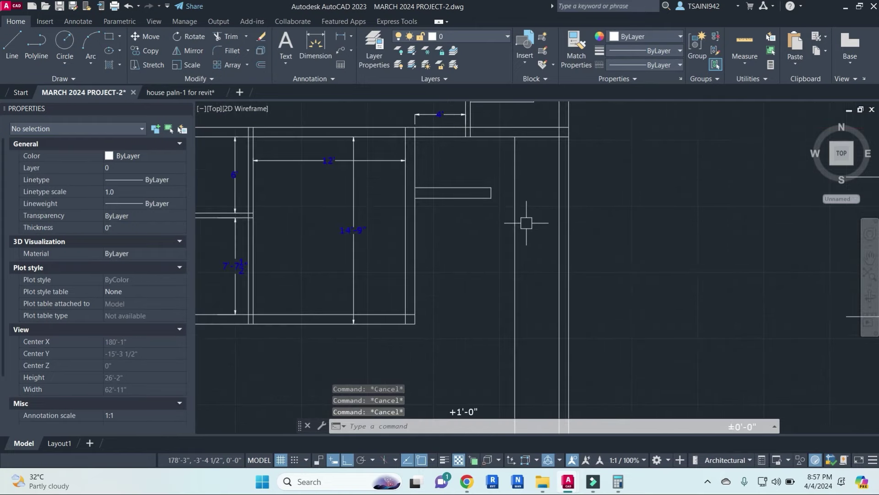
- Offset the vertical stair line 10" to the left
text(o)
key(space)
text(10")
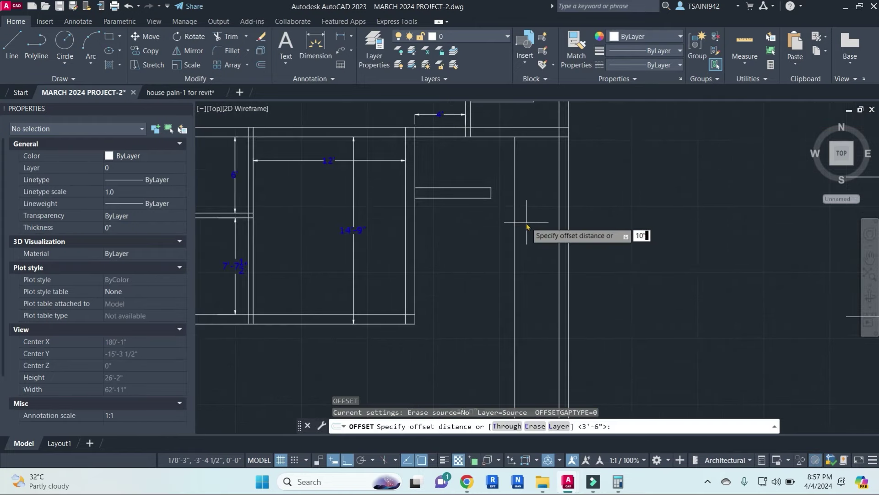
key(Return)
click(514, 180)
click(435, 158)
scroll(497, 163, up, 2)
click(508, 160)
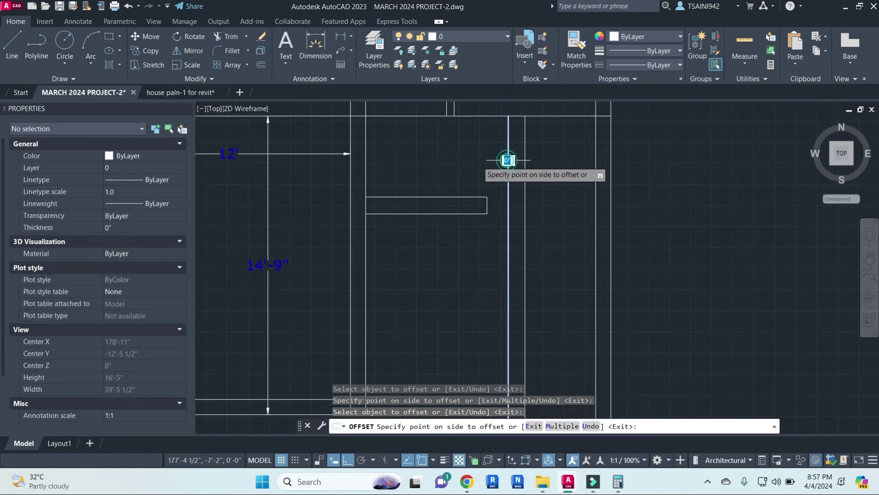
click(476, 158)
scroll(480, 191, up, 4)
key(Escape)
key(Escape)
- Extend the horizontal lines to meet the new vertical line
text(ex)
key(space)
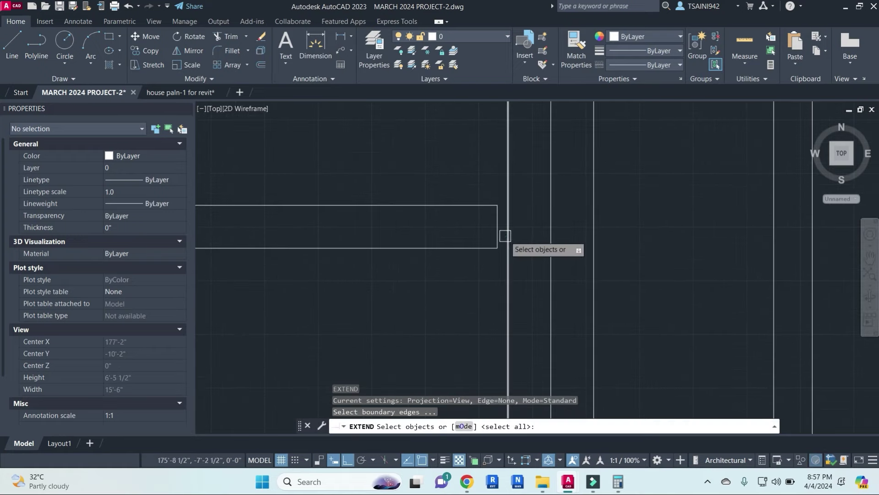
key(space)
click(485, 286)
click(456, 183)
key(Escape)
key(Escape)
click(534, 281)
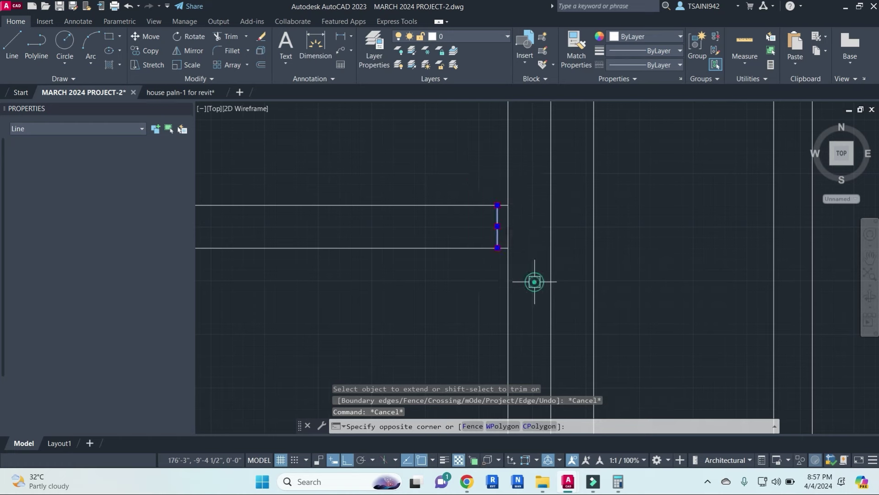
key(Escape)
scroll(527, 238, down, 3)
- Draw the horizontal landing line across the stair
text(l)
key(space)
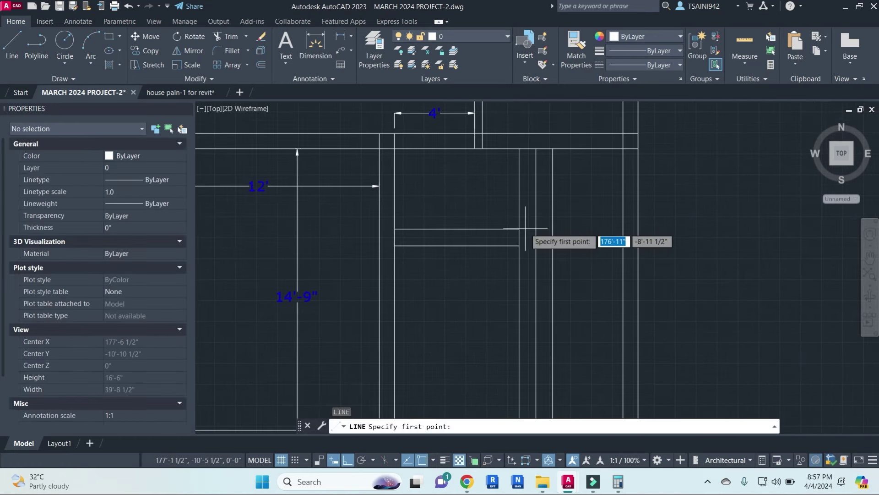
click(525, 228)
click(581, 229)
key(Escape)
key(Escape)
key(Escape)
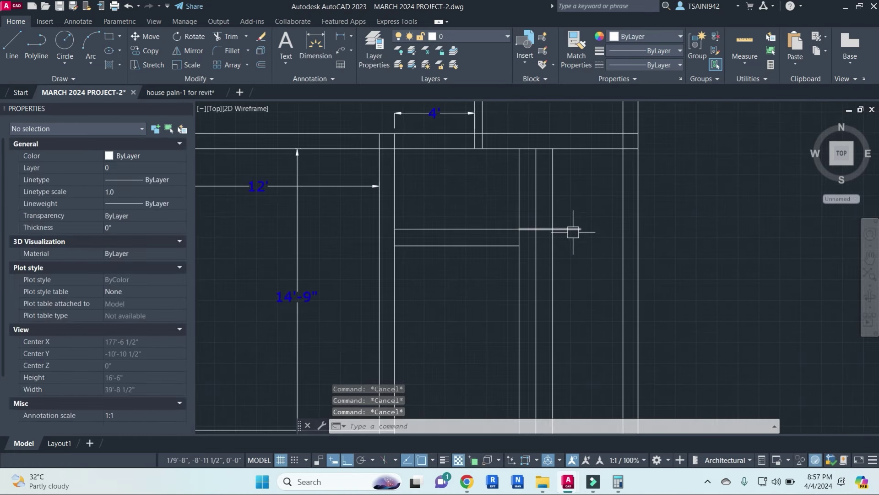
- Trim the overhanging line ends and vertical lines below the landing
text(tr)
key(space)
click(566, 229)
click(537, 261)
click(520, 275)
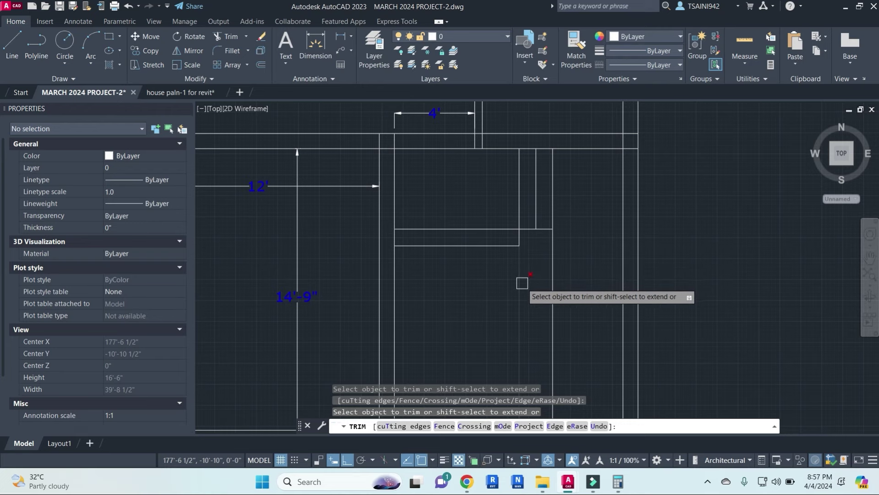
scroll(589, 257, down, 2)
scroll(577, 214, up, 2)
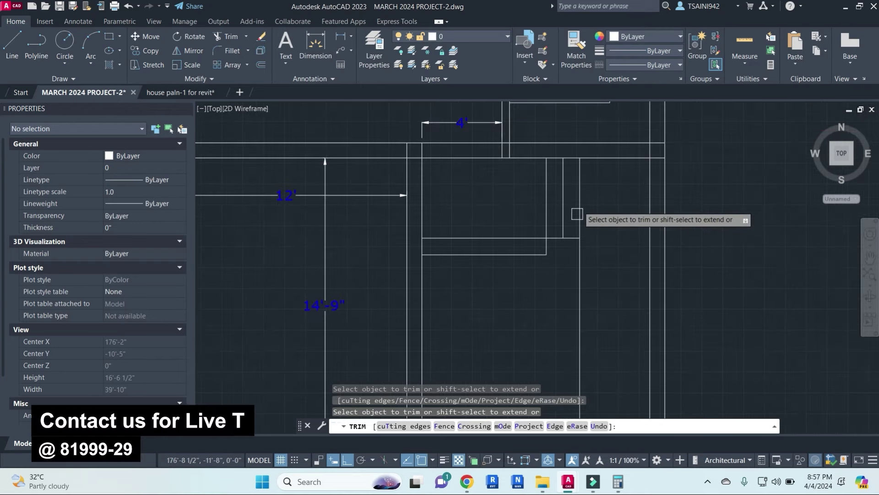
key(Escape)
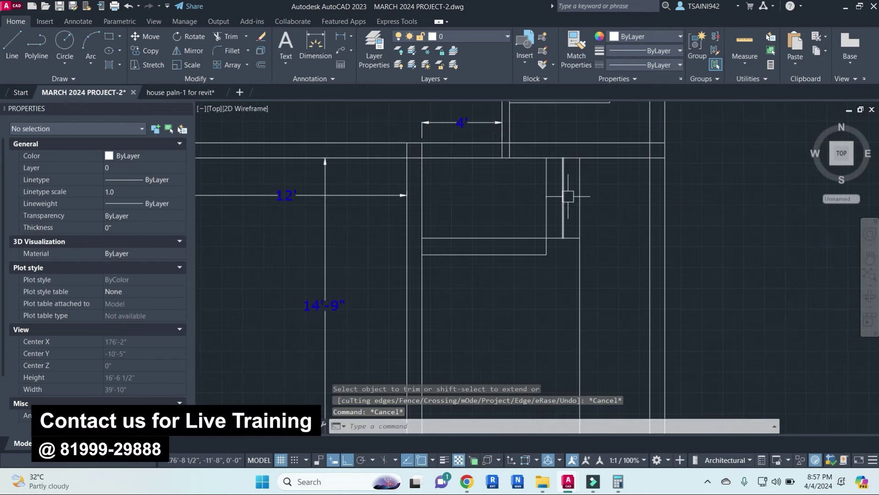
- Bring the stair corner into view and start, then cancel, a line there
middle_drag(591, 238, 560, 210)
text(l)
key(Return)
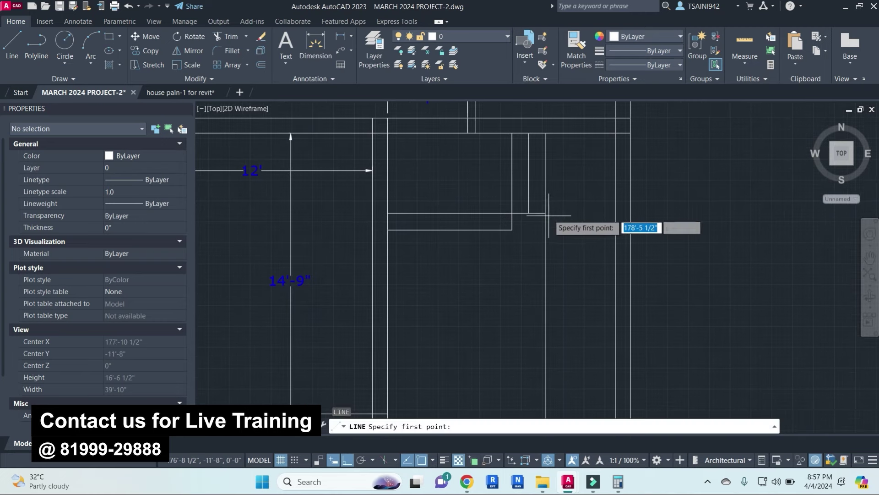
click(548, 213)
key(Escape)
- Extend the short stair-corner line to the wall
text(ex)
key(Return)
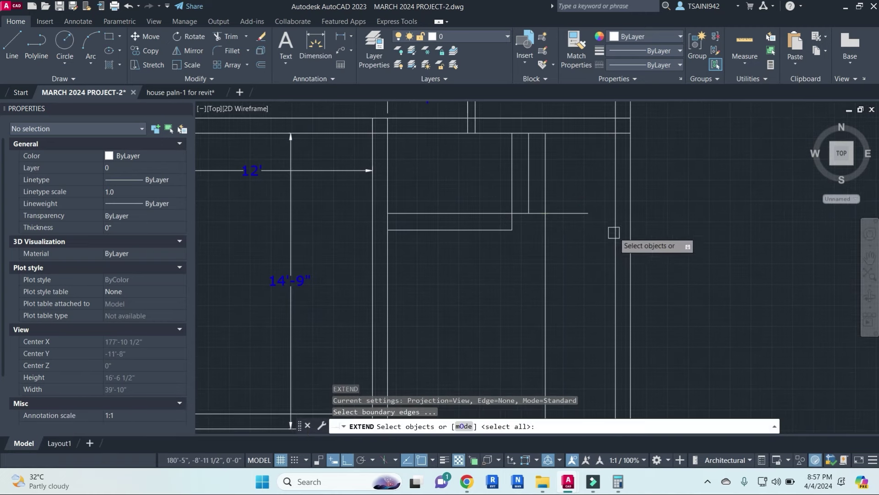
key(Return)
click(593, 206)
click(597, 241)
scroll(573, 196, down, 2)
key(Escape)
key(Escape)
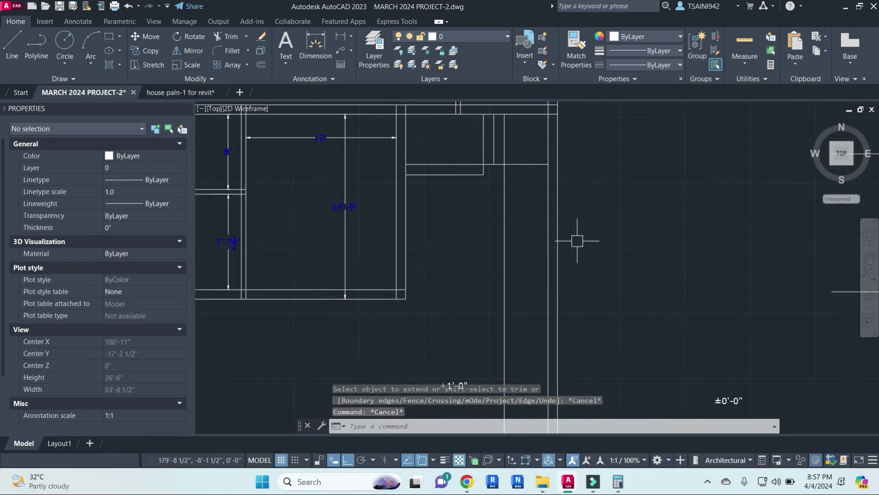
- Copy the stair's top line repeatedly downward at 10" spacing to form the treads
text(c)
key(Return)
text(10")
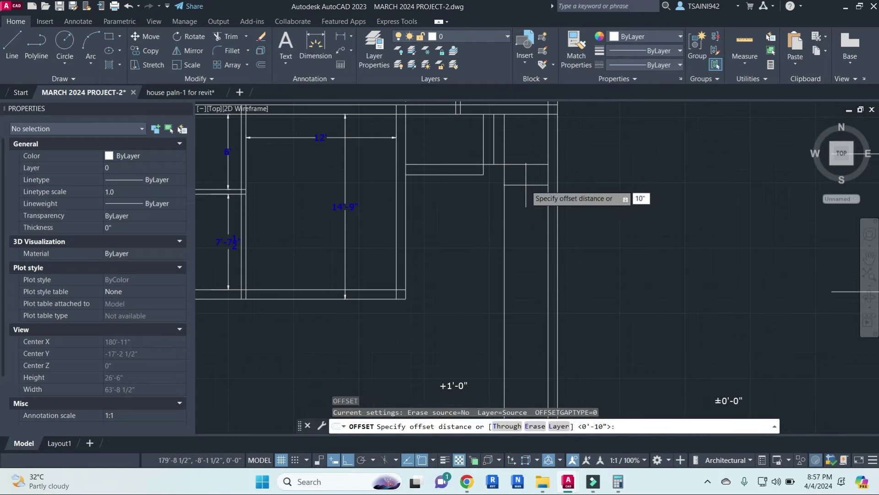
key(Return)
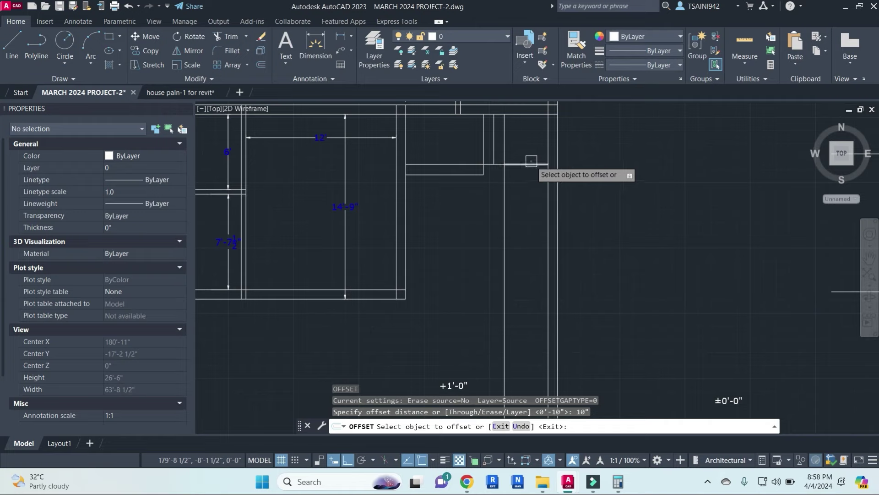
click(531, 162)
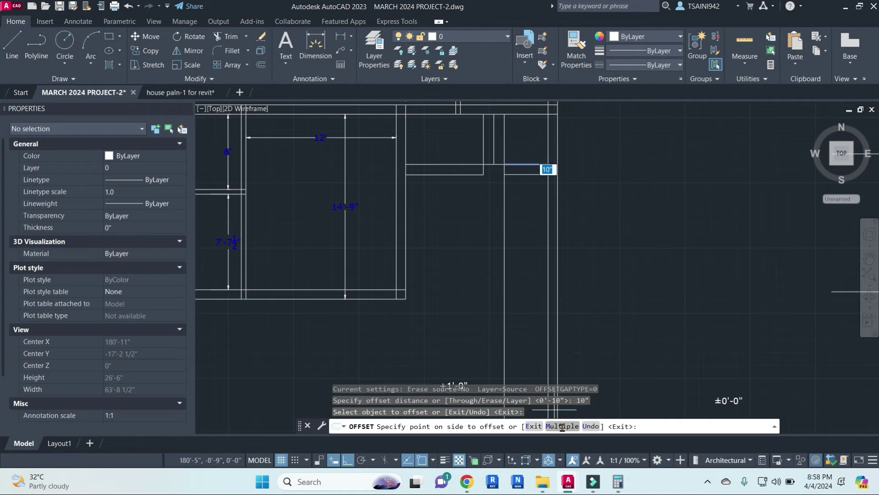
click(563, 427)
scroll(586, 330, down, 2)
scroll(613, 234, down, 2)
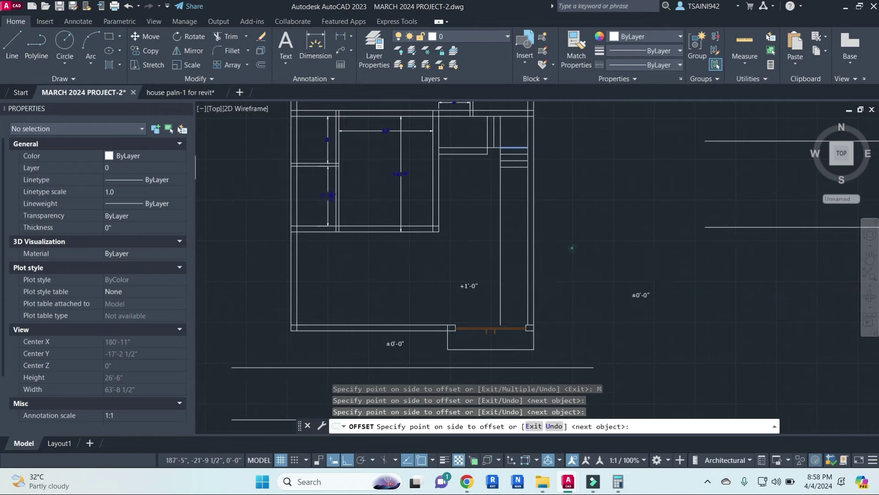
click(572, 248)
click(572, 247)
click(572, 248)
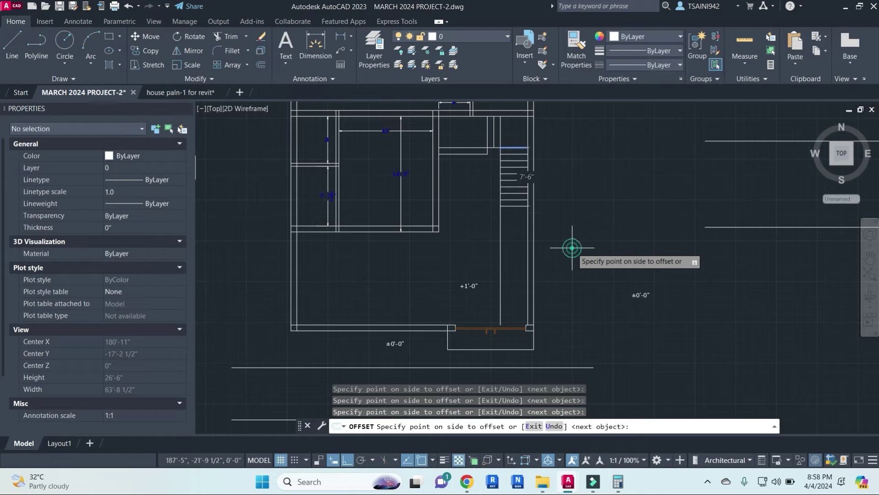
click(572, 248)
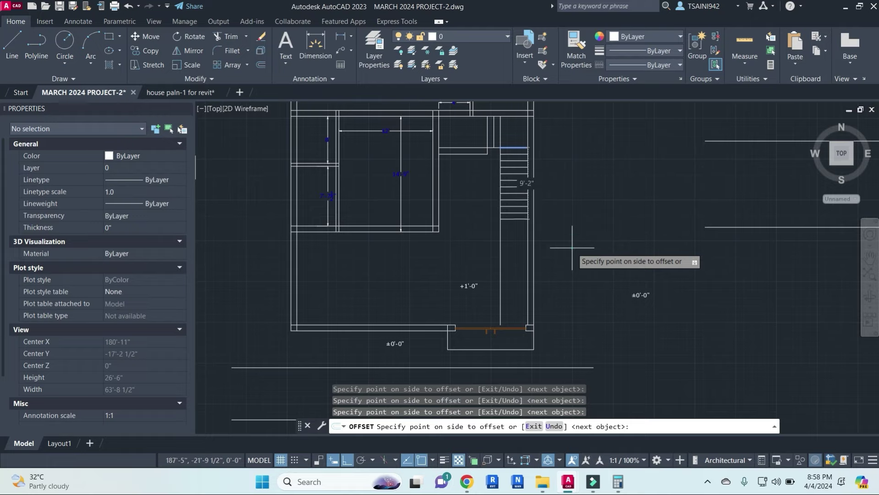
click(572, 247)
key(Escape)
key(Escape)
key(Escape)
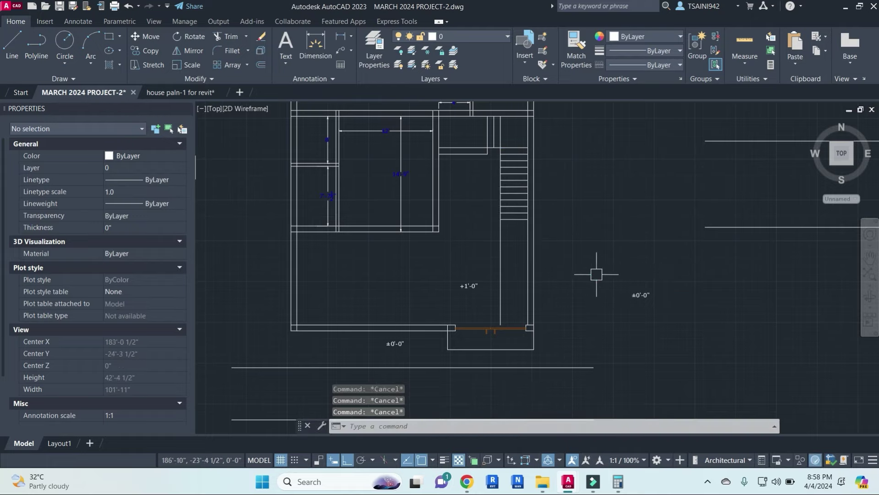
- Begin a linear dimension with the LI command
text(LI)
key(Return)
scroll(520, 183, up, 4)
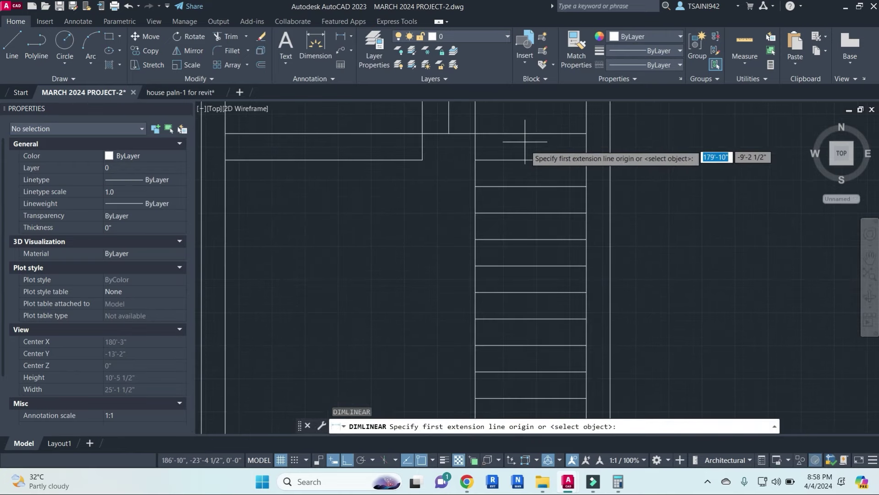
- Erase the extra tread line at the bottom of the staircase
key(Escape)
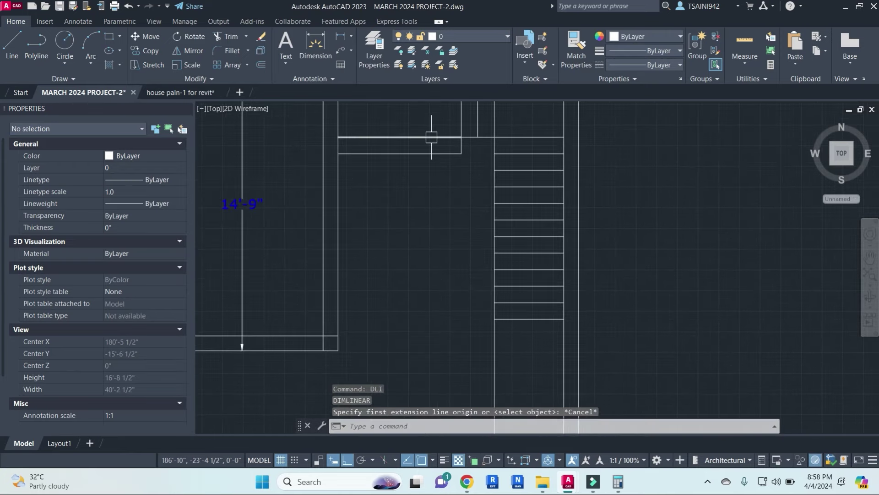
key(Escape)
key(Escape)
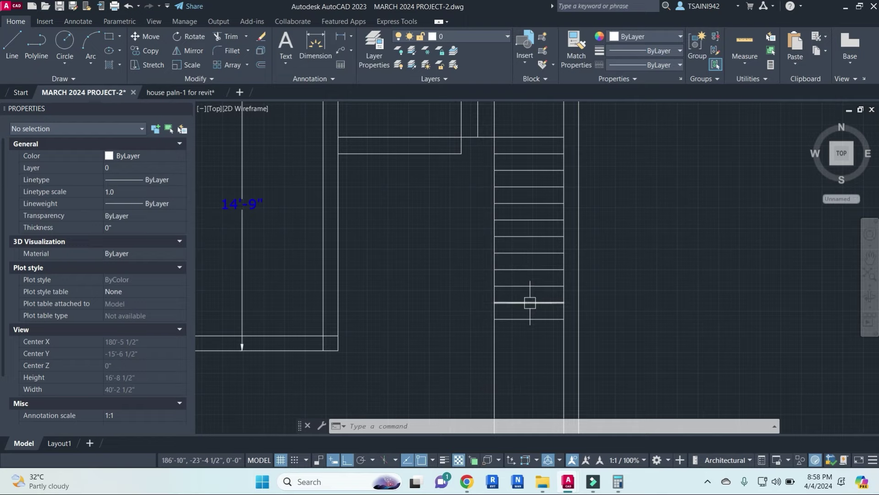
click(530, 319)
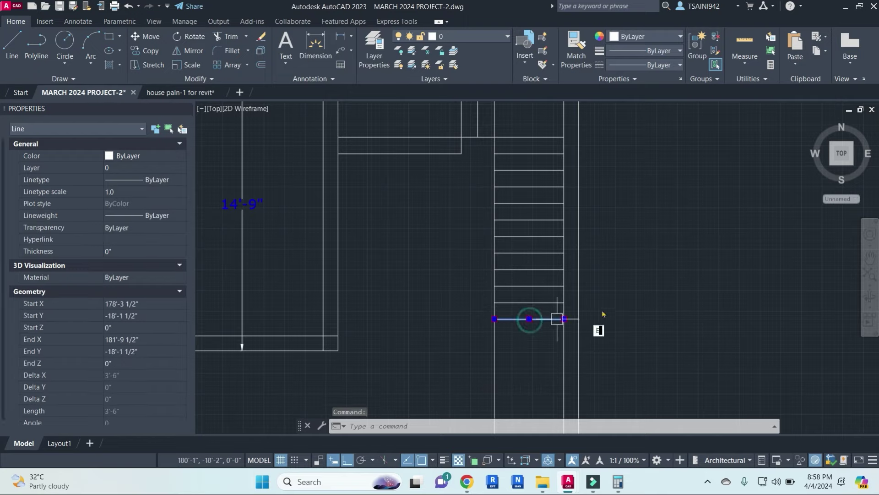
text(e)
key(Return)
middle_drag(476, 202, 524, 132)
- Window-select the four bottom stair treads, abandoning an attempted trim
key(Escape)
key(Escape)
text(tr)
key(Return)
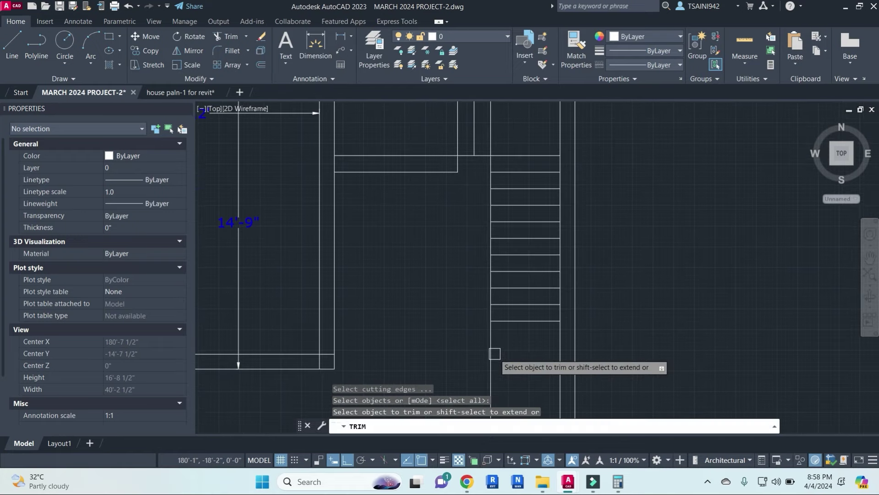
mouse_move(493, 353)
middle_down()
mouse_move(530, 271)
mouse_move(549, 267)
middle_up()
key(Escape)
key(Escape)
click(549, 267)
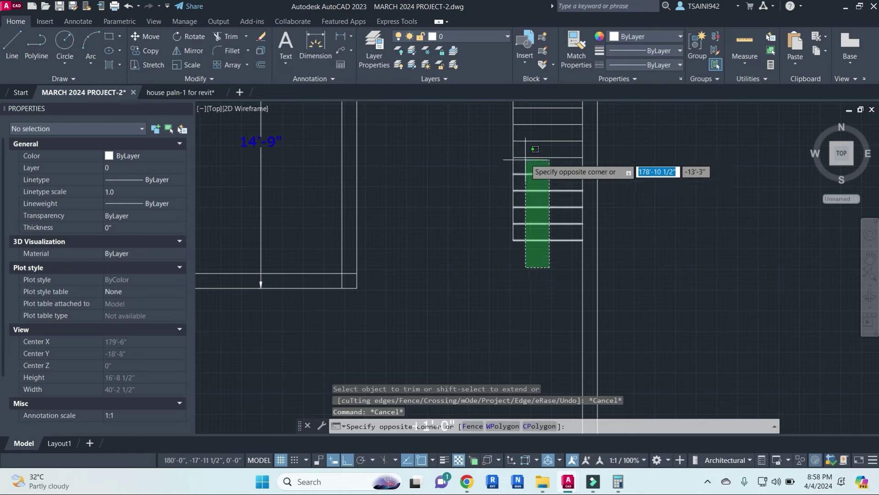
key(Escape)
scroll(499, 310, down, 2)
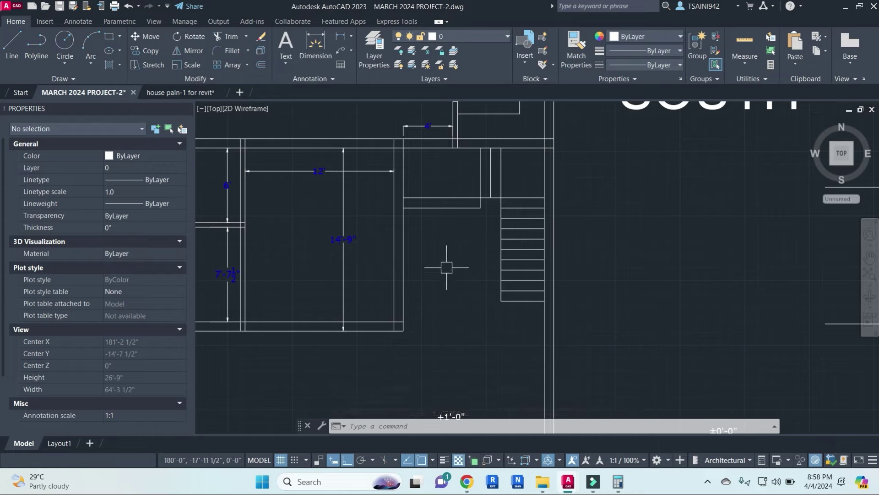
click(526, 319)
click(515, 264)
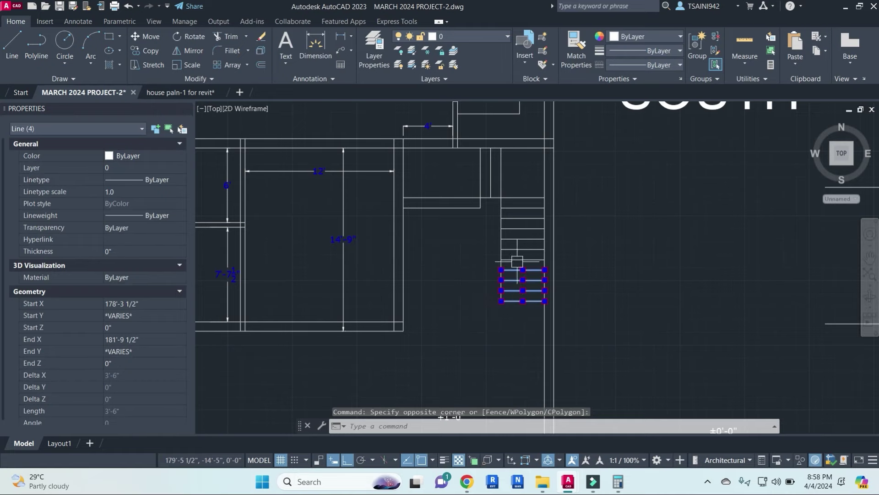
- Mirror the five bottom treads to the left about a vertical axis, keeping the originals
click(517, 260)
text(i)
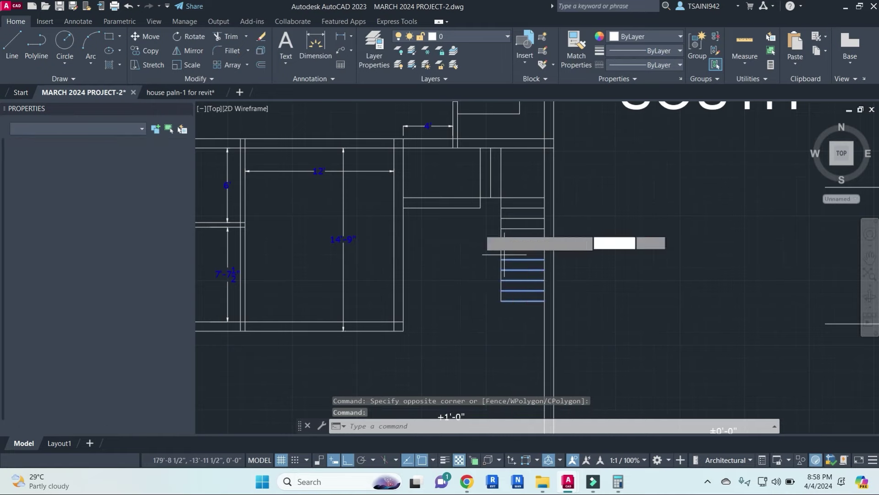
key(Return)
click(480, 197)
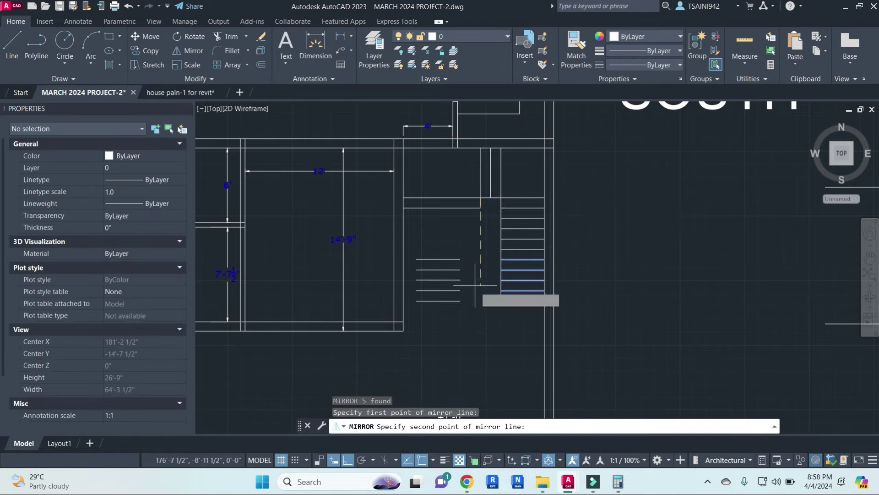
click(479, 314)
key(Return)
- Select the mirrored treads for a move, then cancel it
click(435, 234)
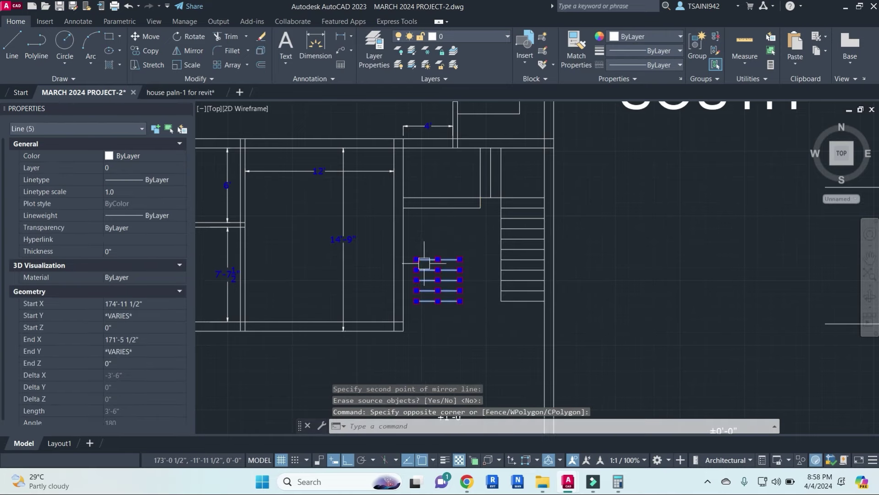
text(m)
key(Return)
click(416, 259)
key(Escape)
key(Escape)
key(Escape)
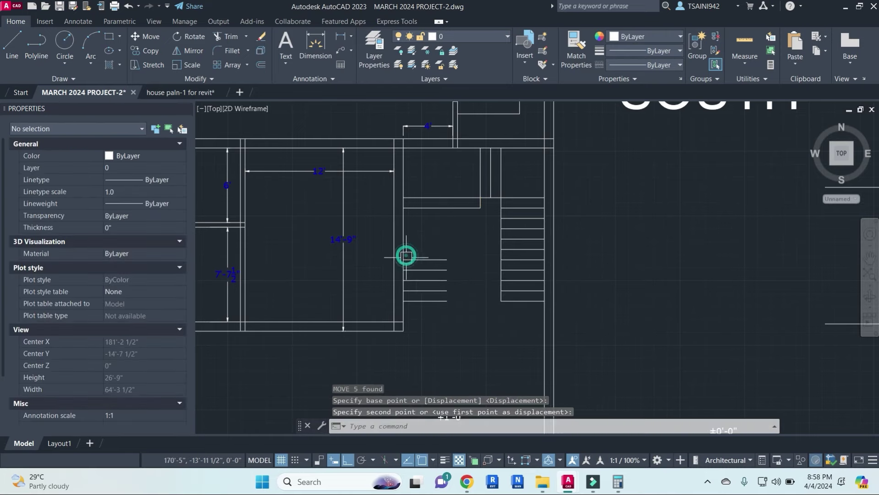
scroll(440, 275, down, 3)
scroll(450, 268, up, 3)
- Draw a line along the bottom edge from the new flight to the first flight
text(l)
key(Return)
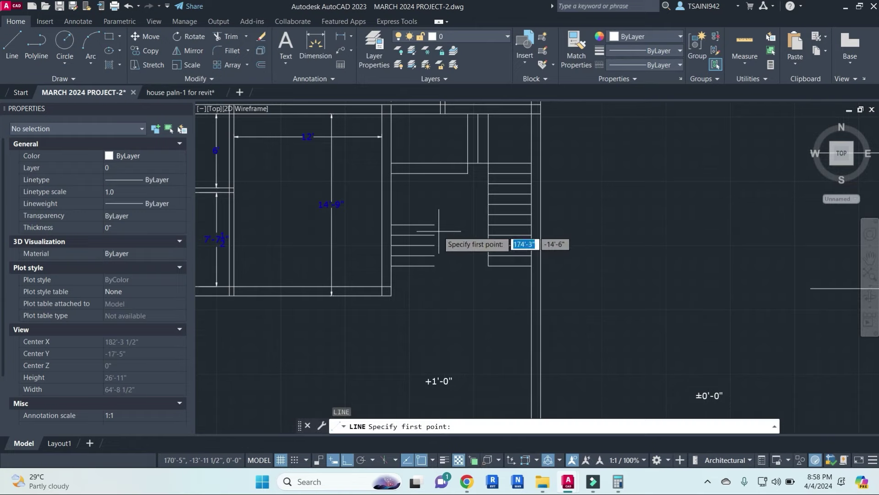
click(434, 265)
click(486, 266)
key(Escape)
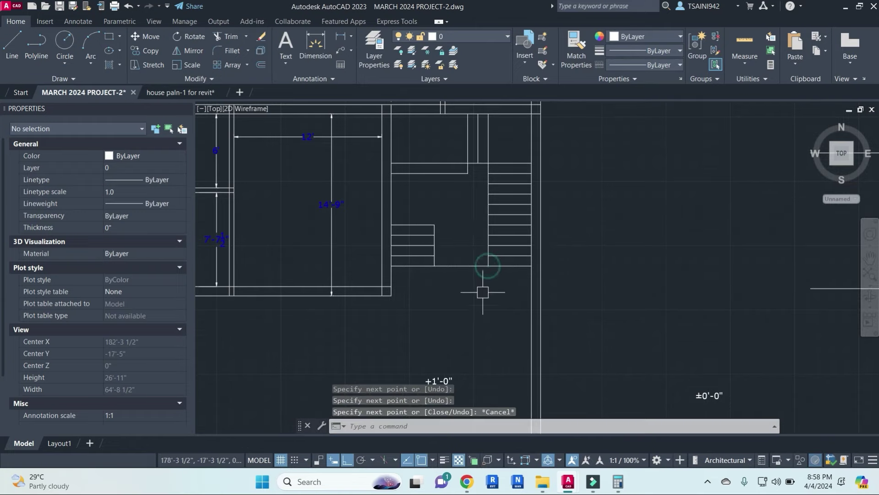
scroll(485, 257, up, 1)
scroll(488, 252, up, 1)
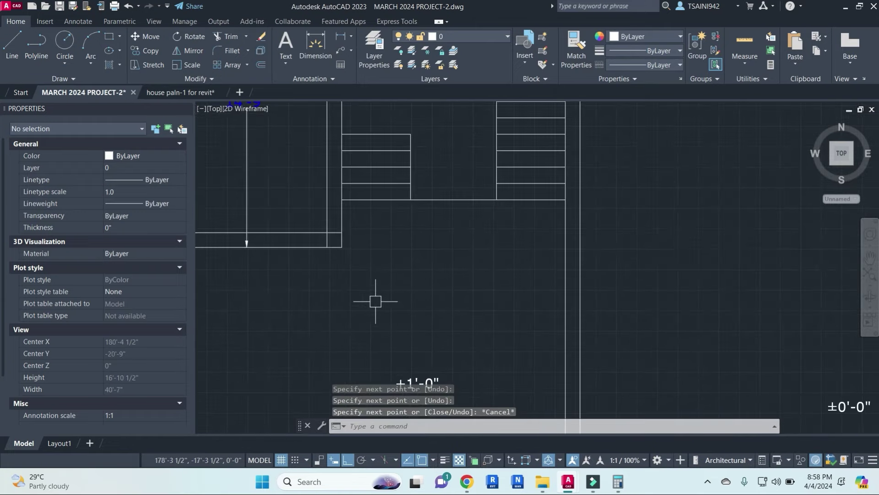
key(Escape)
key(Escape)
text(o)
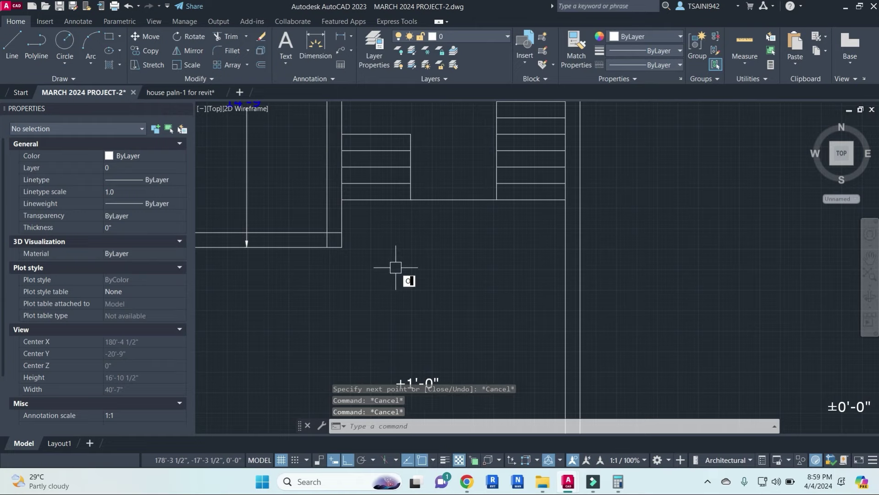
key(Return)
- Start a linear dimension along the left wall near the corner, then cancel it
scroll(338, 256, up, 3)
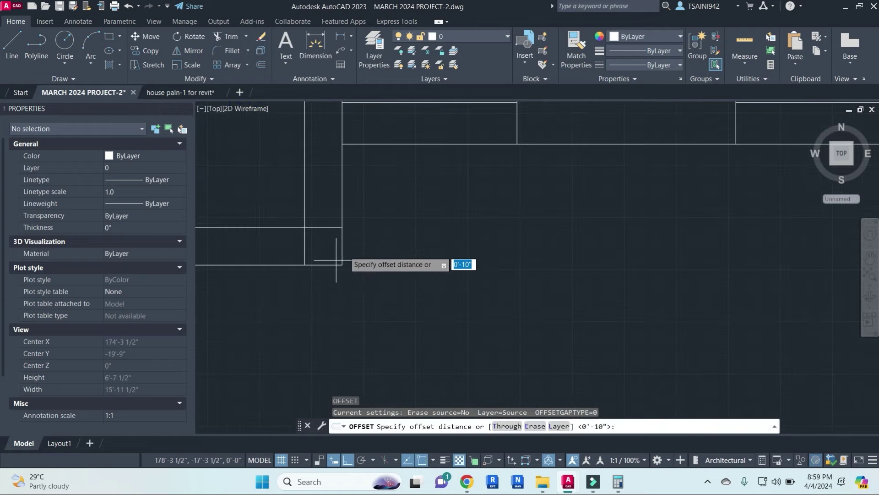
middle_drag(389, 198, 424, 235)
key(Escape)
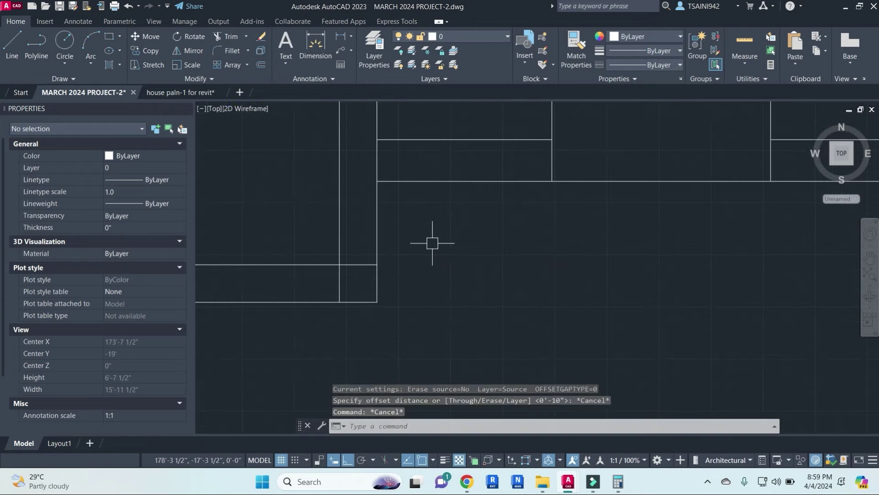
text(dli)
key(Return)
click(376, 181)
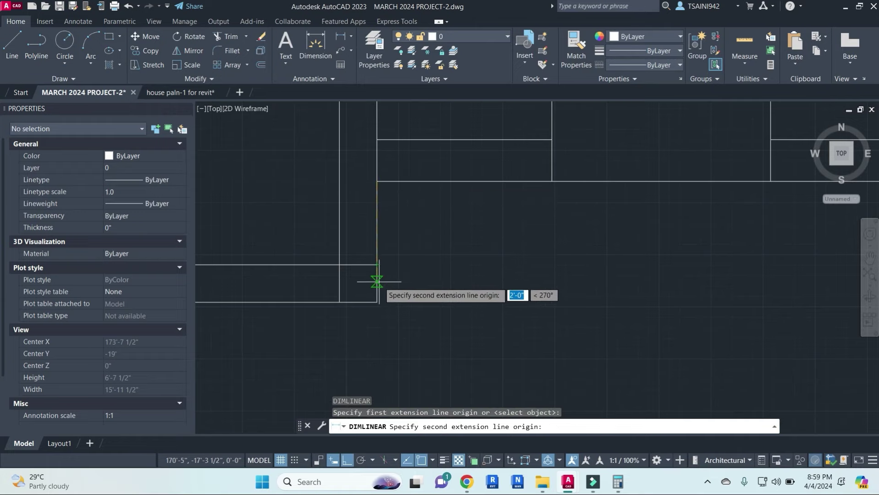
click(377, 264)
key(Escape)
scroll(392, 229, down, 4)
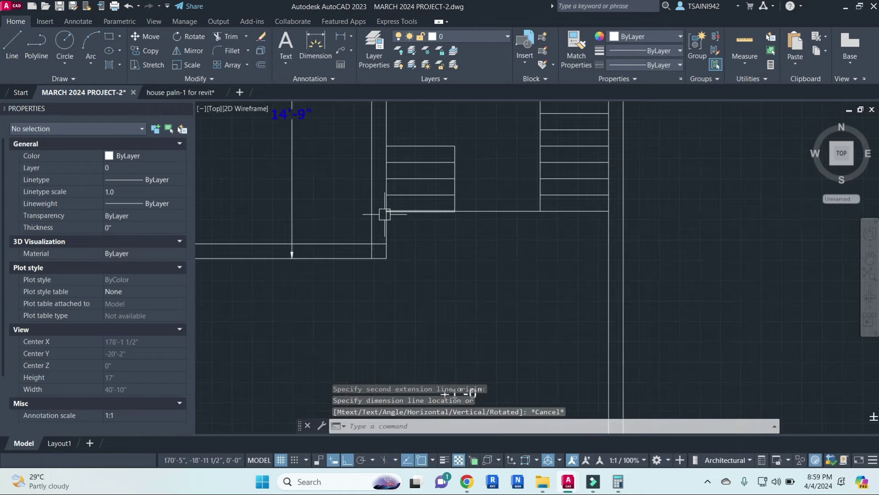
key(Return)
click(386, 257)
key(Escape)
key(Escape)
key(Escape)
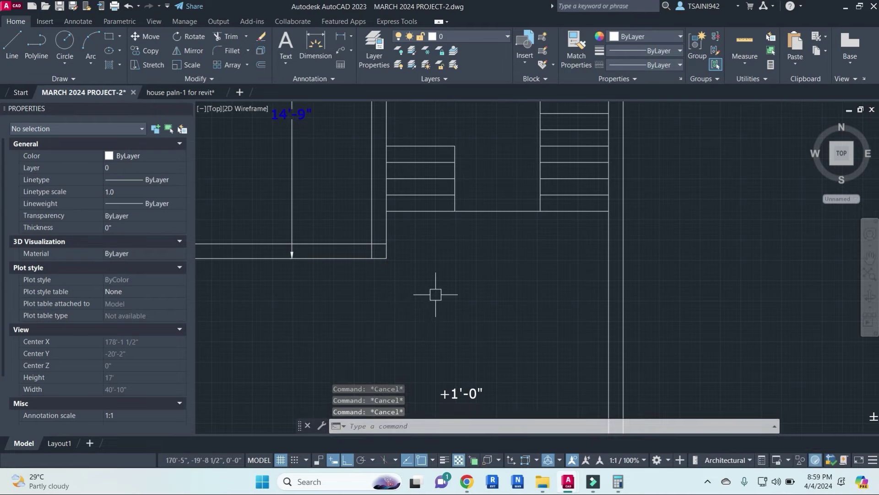
text(c)
- Offset the horizontal stair line 5' downward
key(Return)
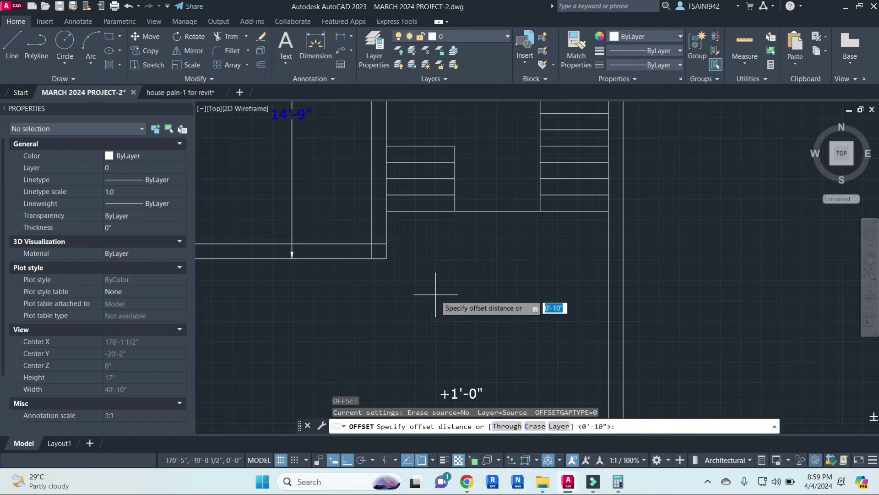
text(')
key(Return)
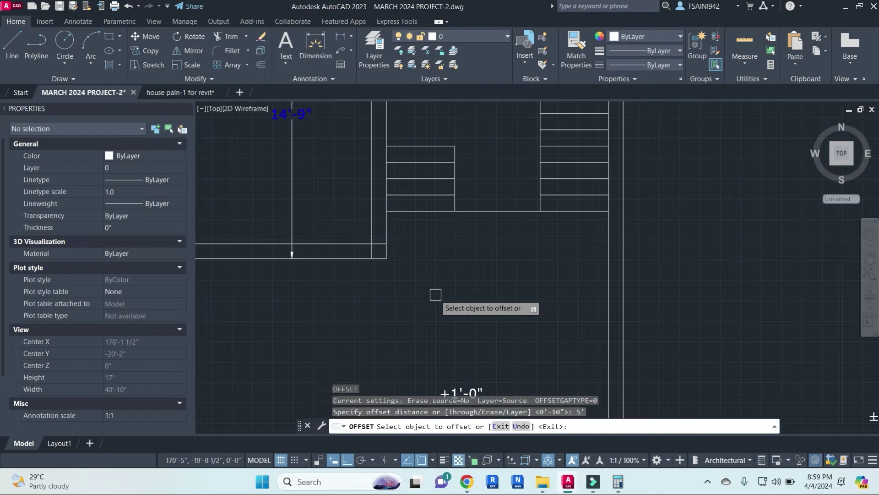
click(479, 212)
click(473, 301)
middle_drag(485, 322, 498, 286)
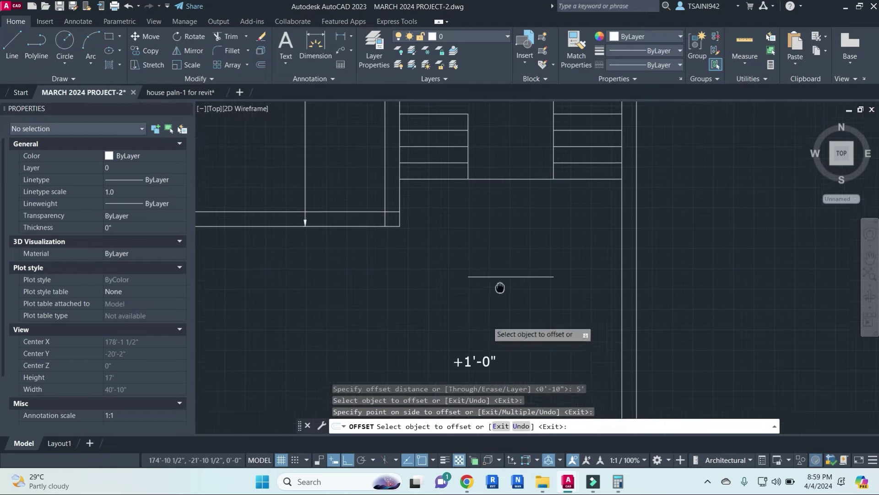
key(Escape)
- Extend the new offset line to the right wall
text(ex)
key(Return)
click(626, 287)
key(Return)
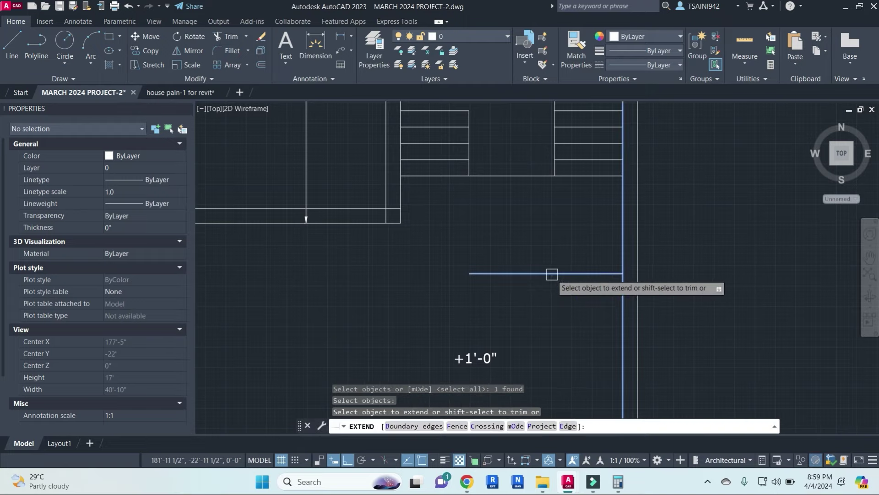
click(544, 274)
key(Escape)
- Fillet the new line with the left vertical line into a sharp corner
text(l)
key(Return)
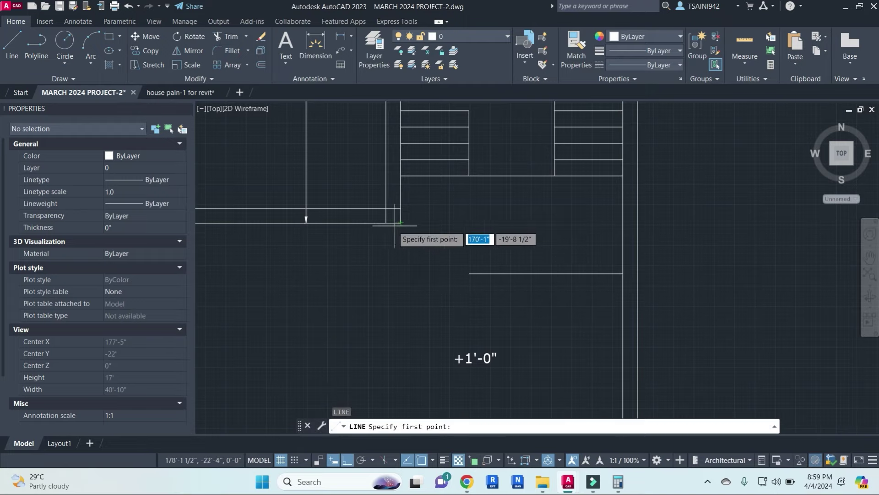
click(387, 216)
key(Escape)
key(Escape)
text(f)
key(Return)
click(386, 255)
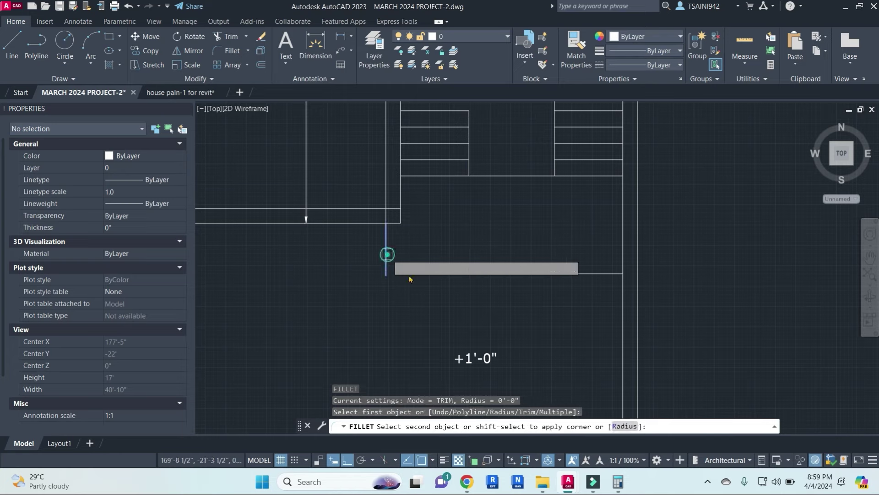
click(472, 273)
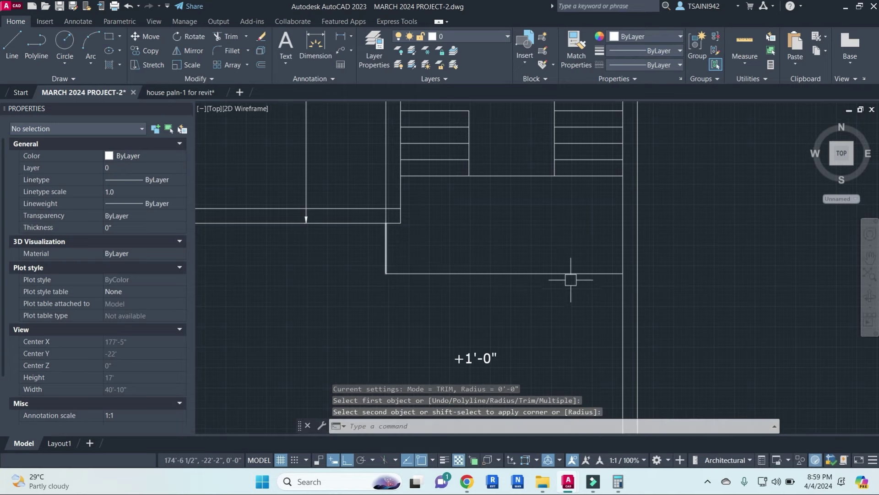
- Select all staircase lines: both flights, bottom line and short vertical line
scroll(602, 274, down, 2)
middle_drag(572, 233, 512, 314)
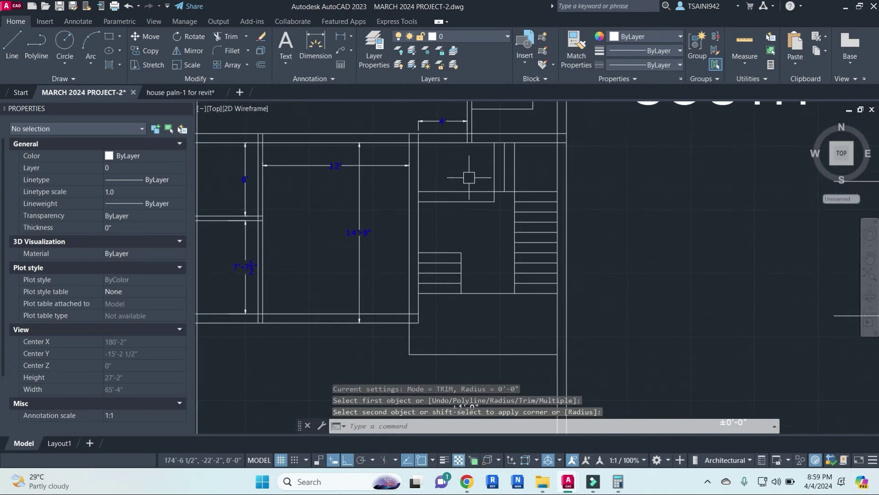
text(L)
key(Return)
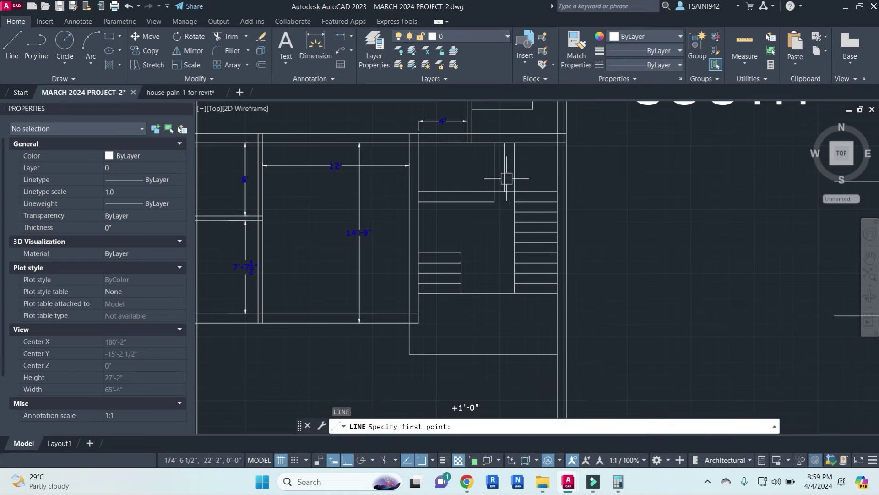
key(Escape)
click(539, 314)
click(506, 173)
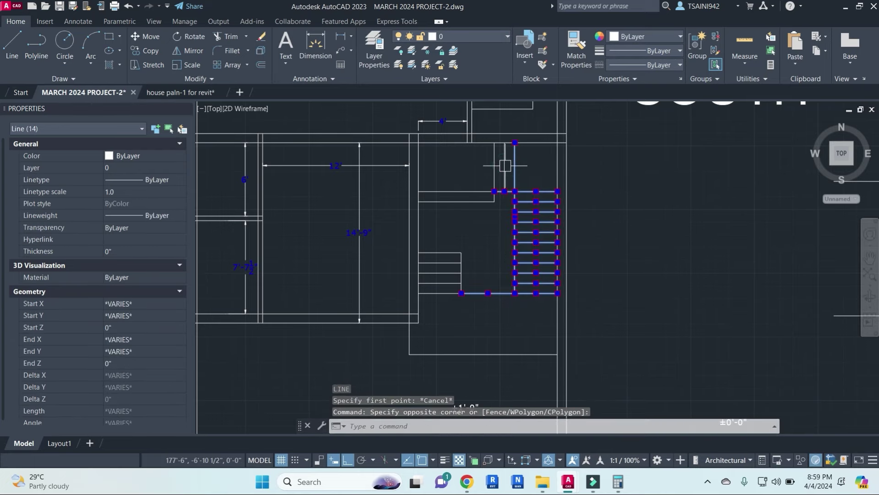
click(481, 172)
click(481, 236)
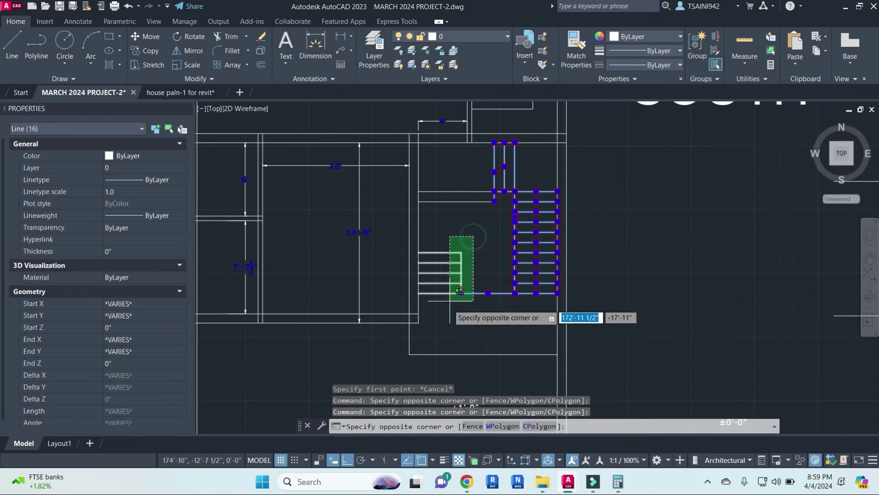
click(445, 311)
click(479, 355)
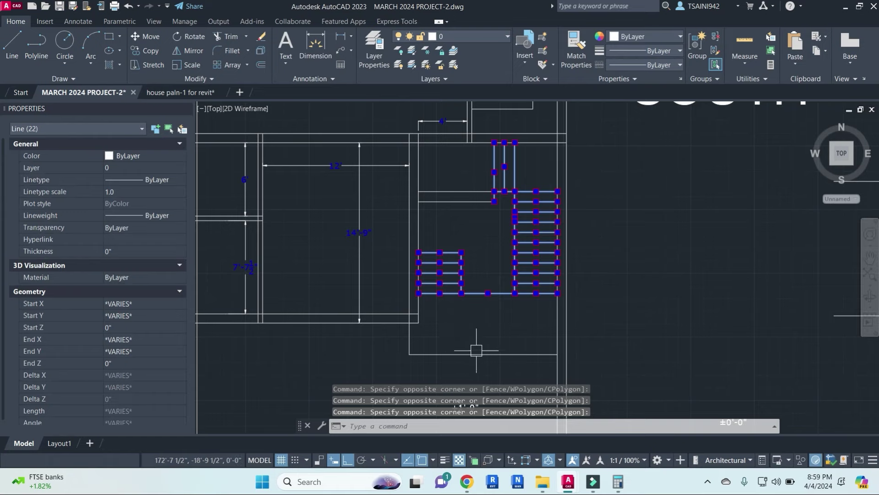
click(410, 339)
click(476, 36)
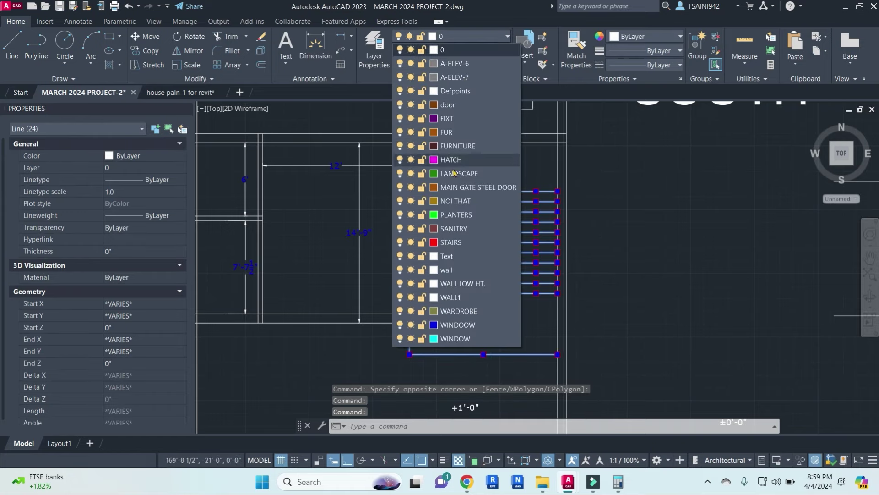
- Put the selected stair lines on the red STAIRS layer
click(453, 240)
key(Escape)
key(Escape)
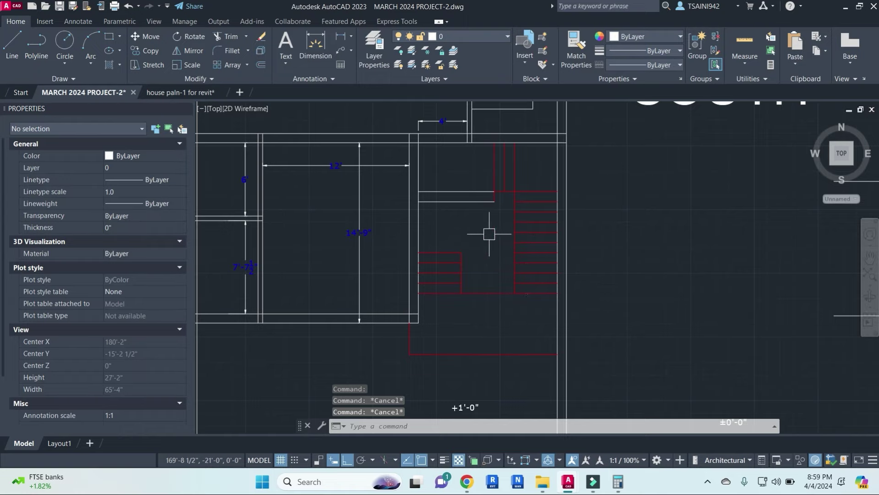
middle_drag(498, 248, 485, 234)
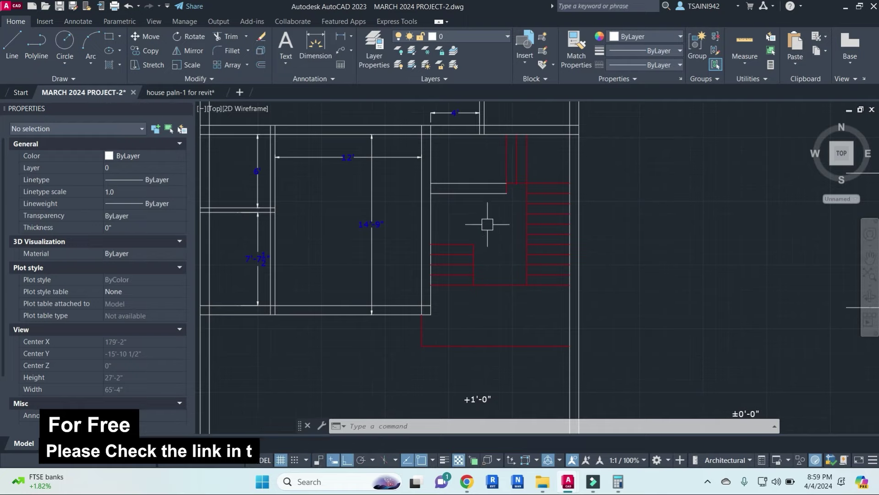
scroll(486, 191, up, 3)
scroll(474, 191, down, 3)
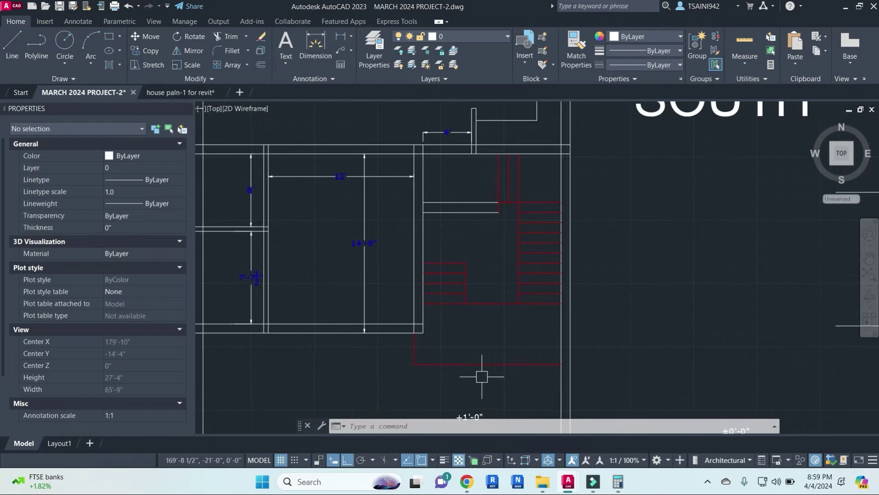
- Copy and paste the +1'-0" level mark
click(478, 374)
key(ctrl+c)
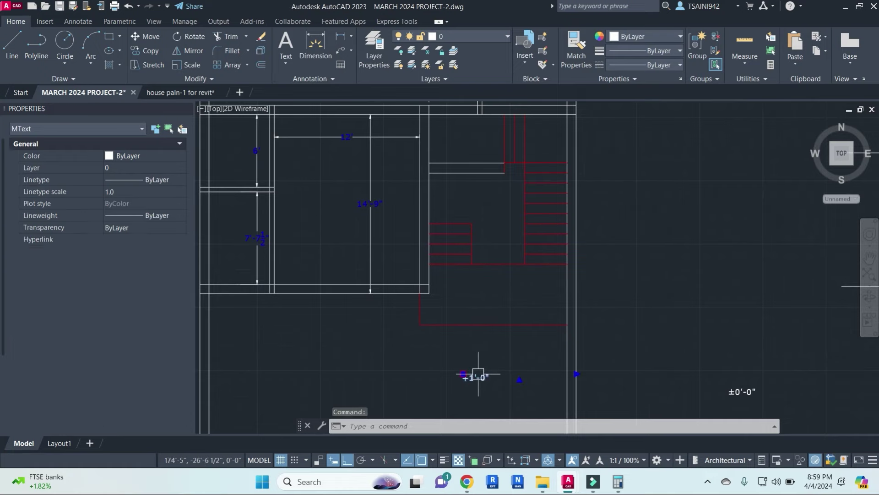
key(ctrl+v)
middle_drag(487, 214, 488, 297)
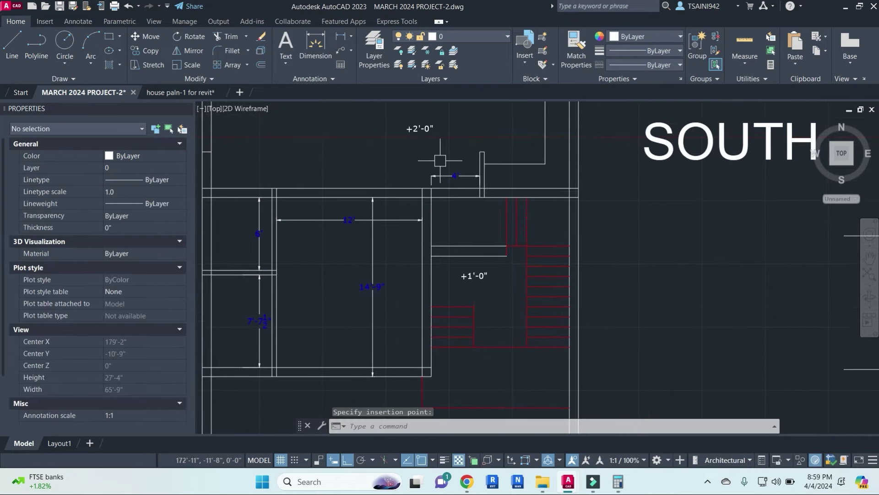
- Copy and paste the +2'-0" level mark near the stair landing
click(419, 128)
key(ctrl+c)
key(ctrl+v)
scroll(526, 229, up, 2)
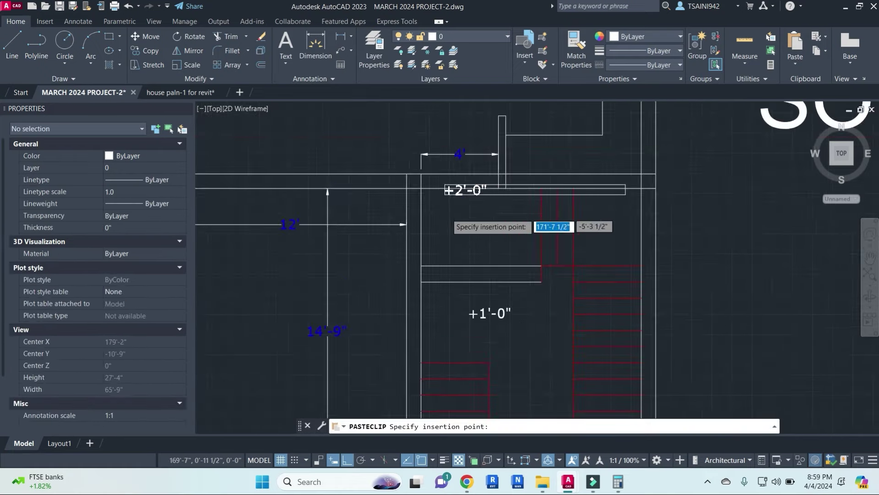
middle_drag(497, 252, 491, 221)
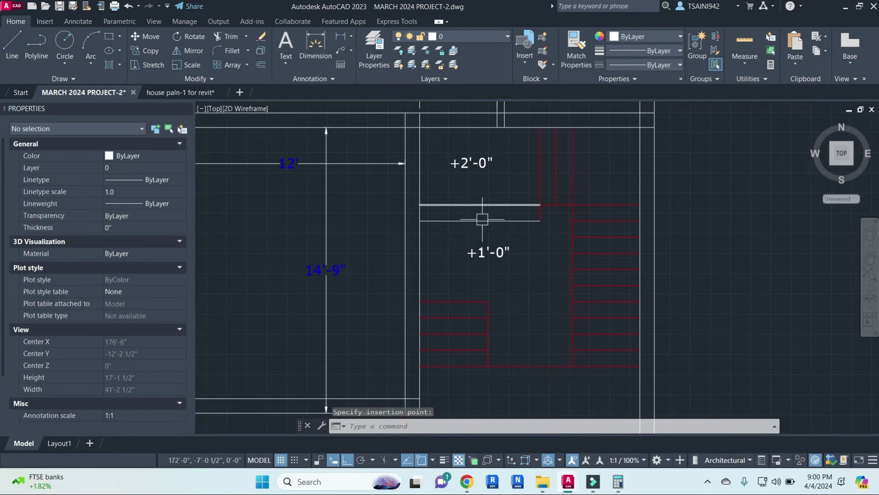
key(Escape)
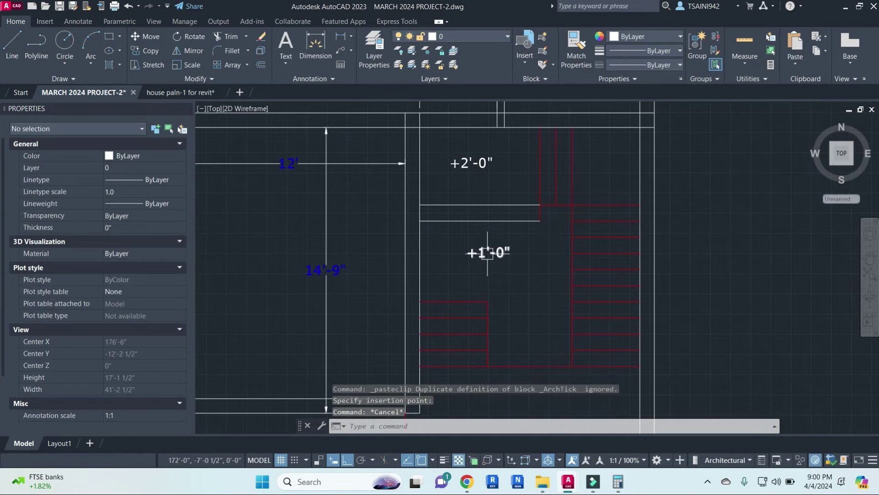
middle_drag(533, 280, 521, 193)
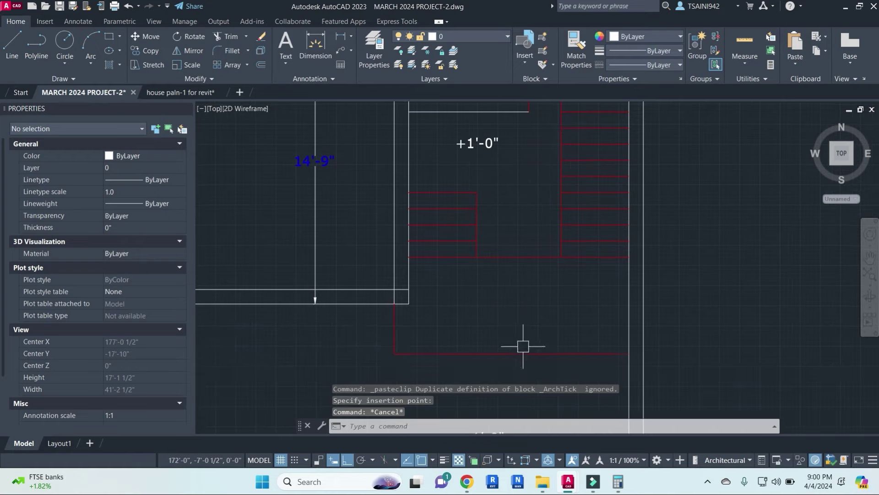
scroll(529, 198, down, 1)
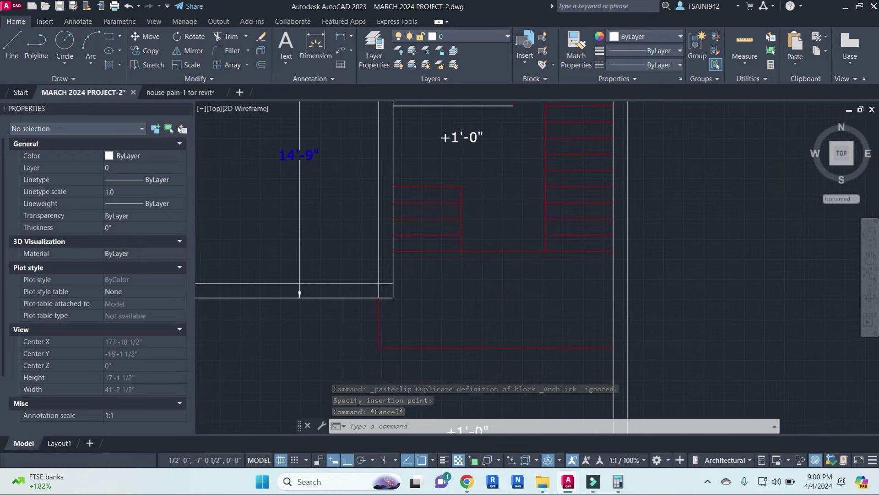
scroll(520, 195, down, 1)
key(Escape)
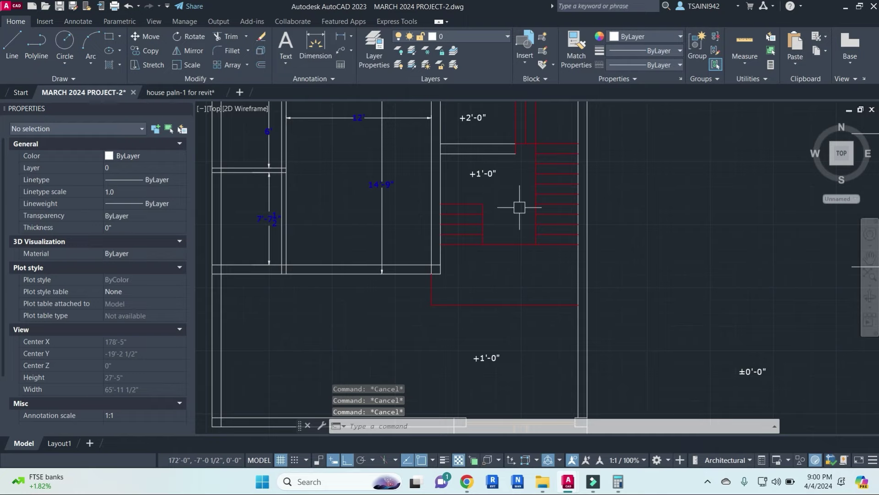
mouse_move(522, 121)
middle_down()
mouse_move(484, 157)
mouse_move(480, 177)
middle_up()
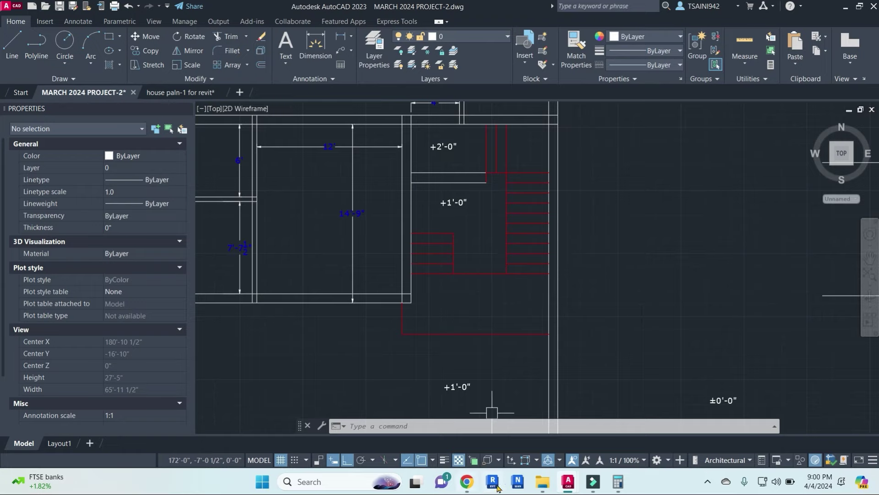
- Compute 14 × 7 ÷ 12 = 8.1666666666666667 in Windows Calculator, then return to AutoCAD
click(617, 482)
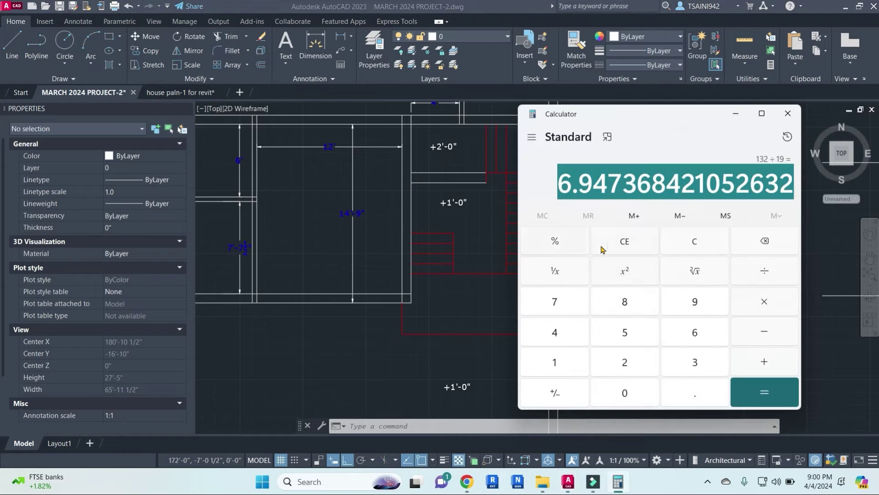
click(628, 244)
text(14)
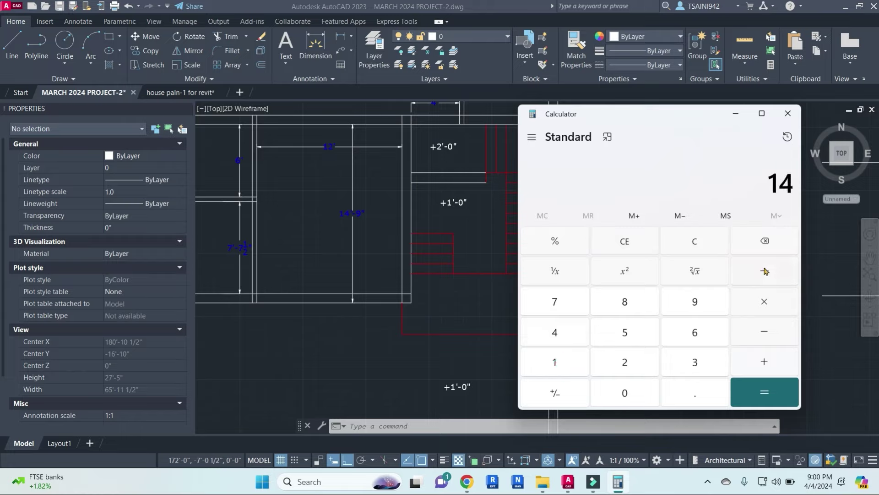
click(567, 305)
click(765, 391)
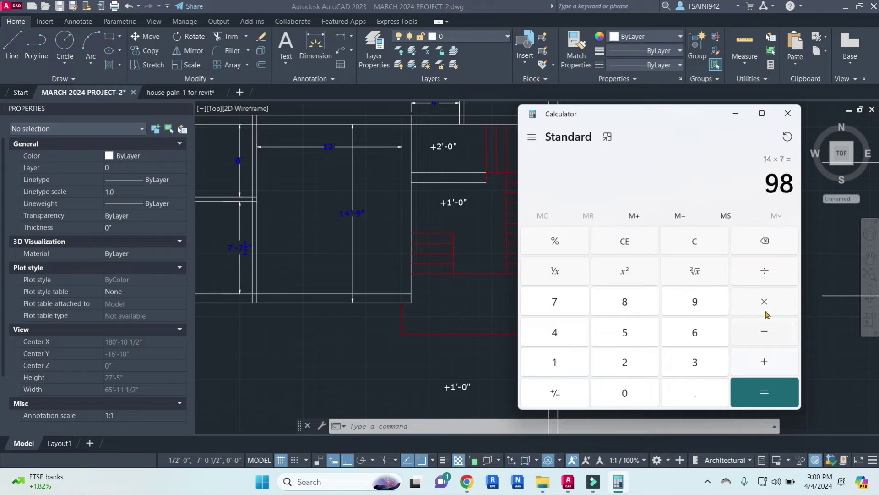
click(764, 269)
click(764, 391)
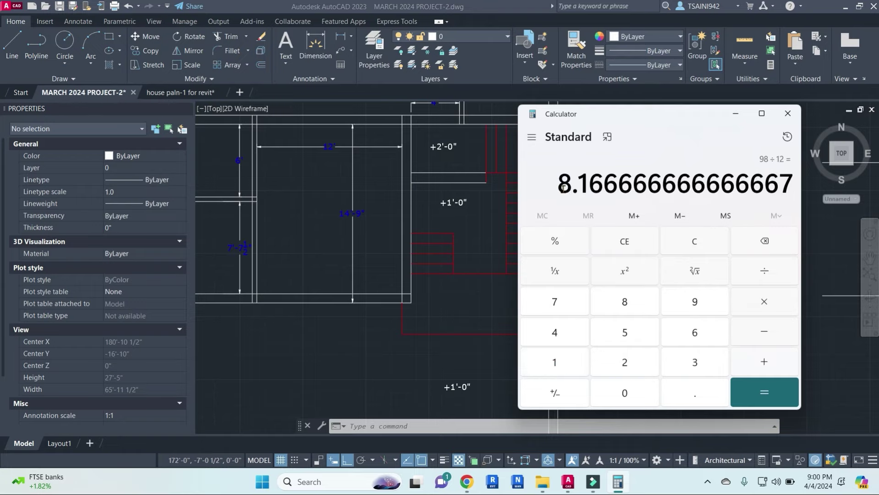
drag(562, 188, 785, 190)
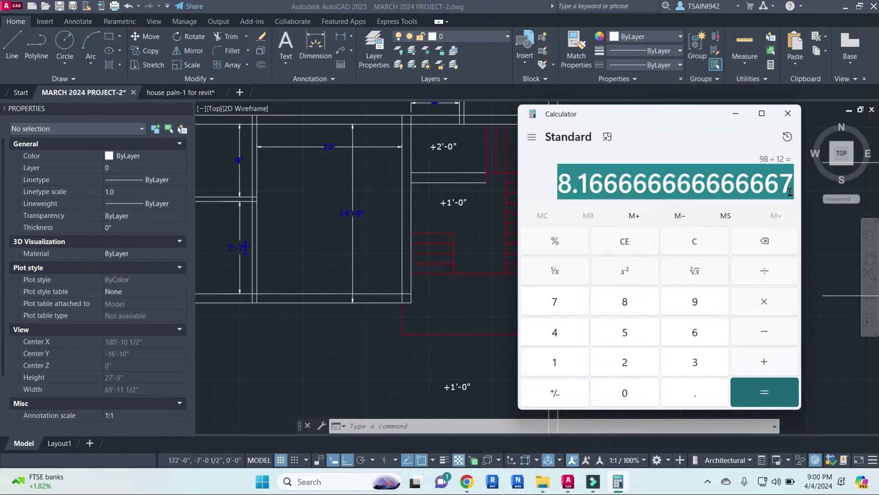
click(469, 297)
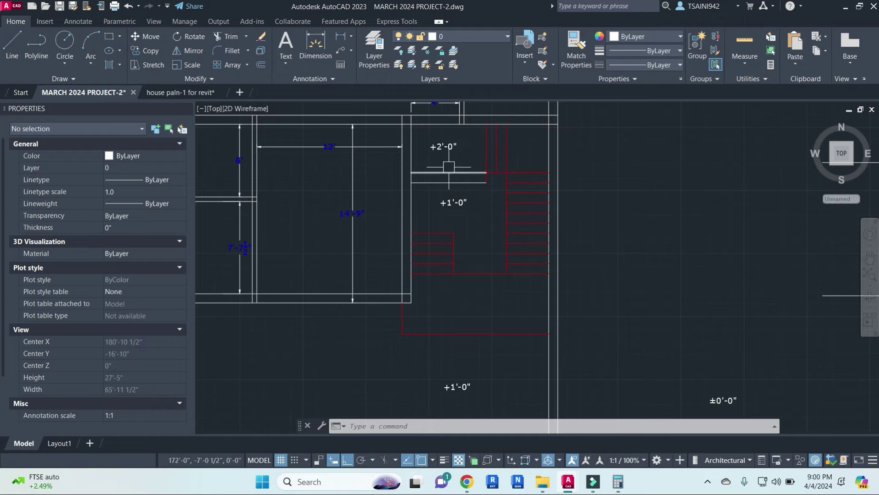
- Draw a line from the stair top across the landing and down beside the flight
scroll(503, 311, down, 1)
scroll(461, 264, up, 3)
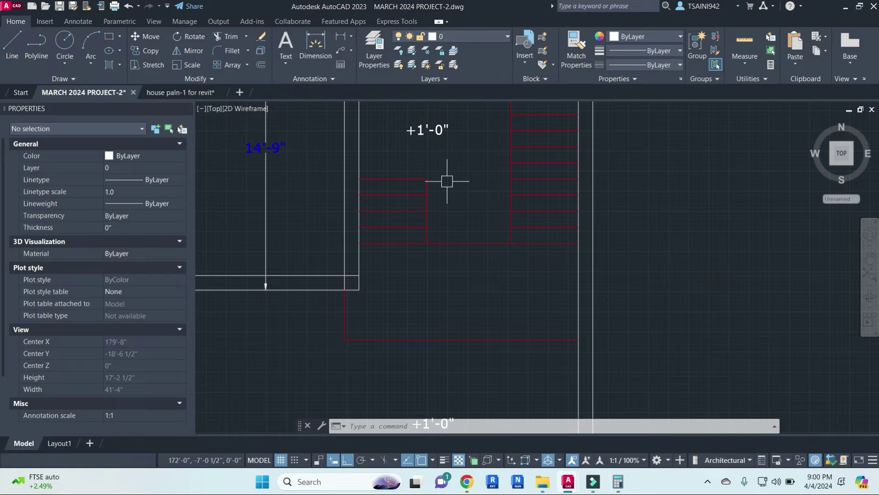
scroll(447, 181, down, 2)
middle_drag(450, 183, 479, 250)
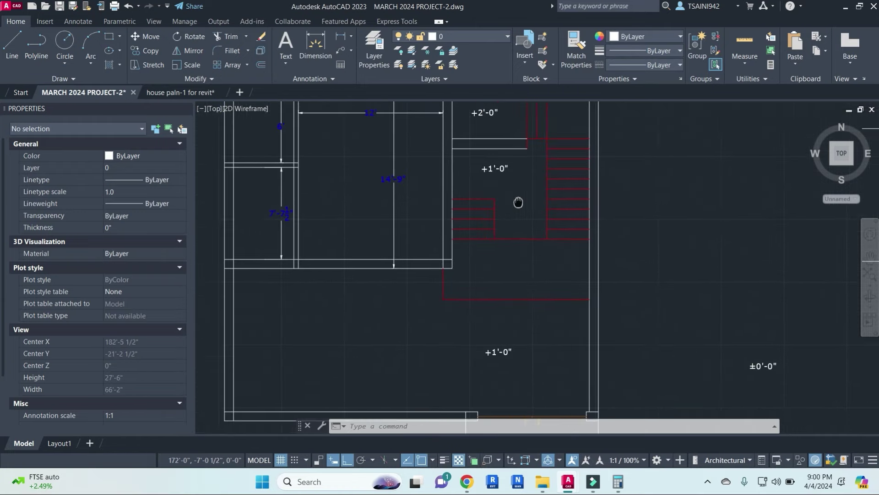
text(l)
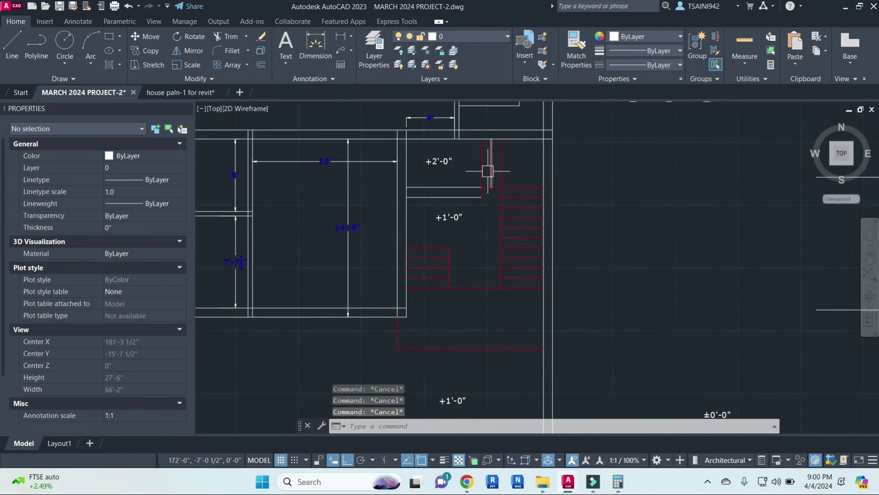
key(Return)
click(481, 168)
click(524, 168)
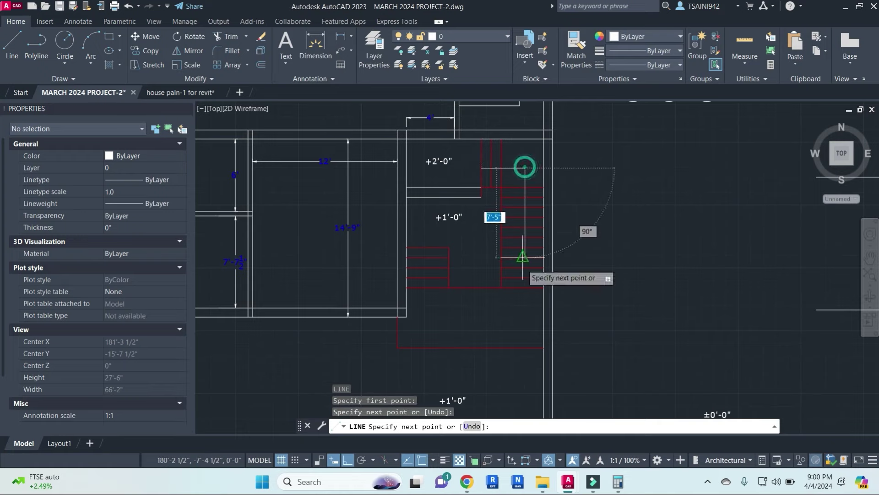
click(525, 316)
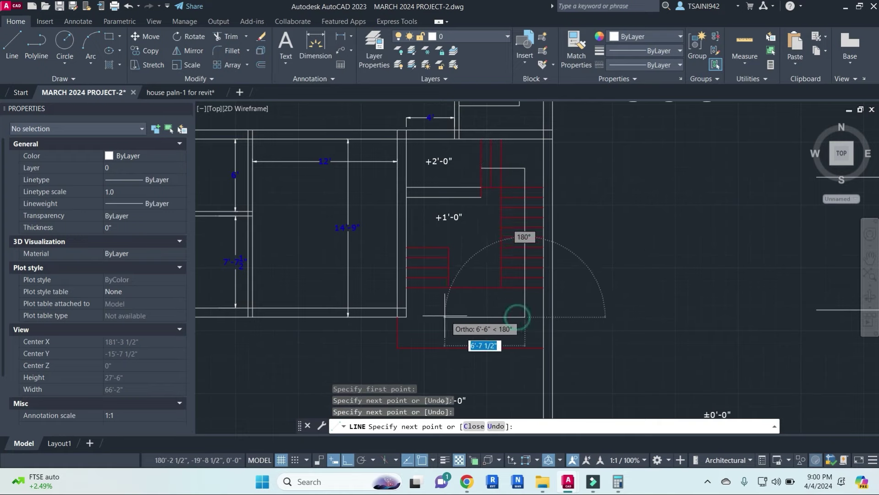
click(428, 263)
scroll(427, 261, up, 3)
key(Escape)
scroll(425, 266, up, 3)
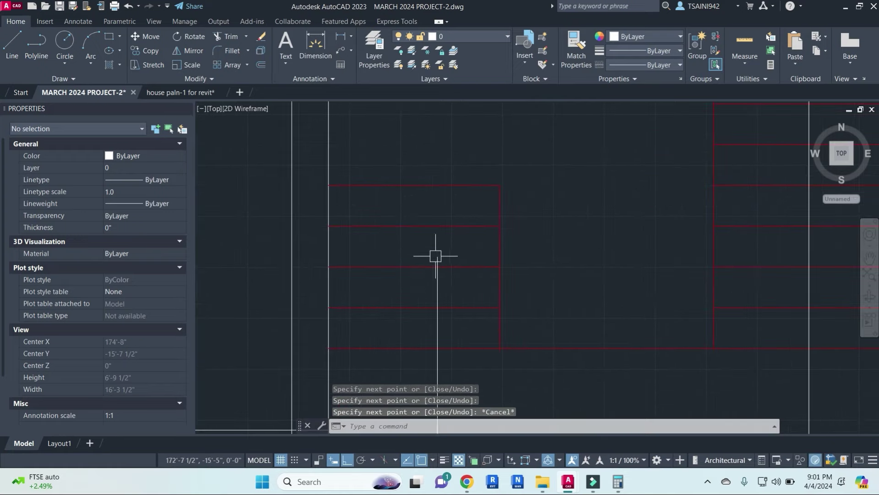
- Stretch the end of the vertical arrow line to the left
text(tr)
key(Return)
key(Escape)
click(439, 274)
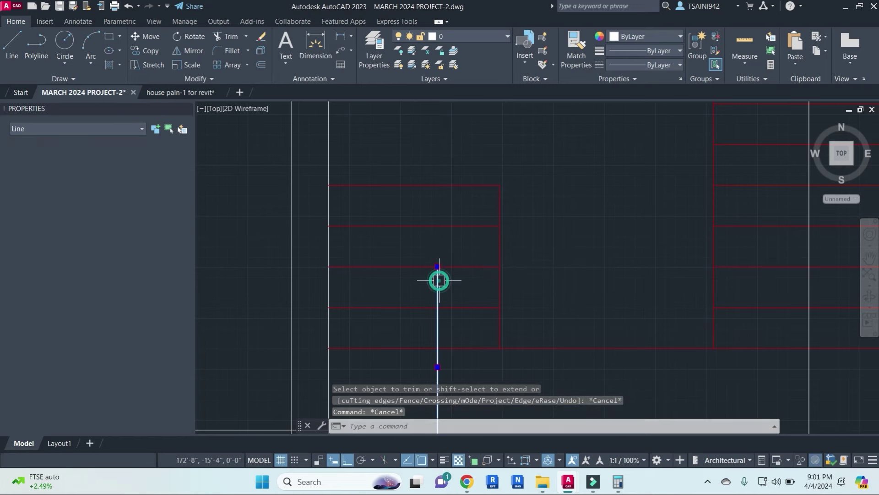
scroll(441, 226, down, 3)
key(Escape)
key(Return)
click(458, 375)
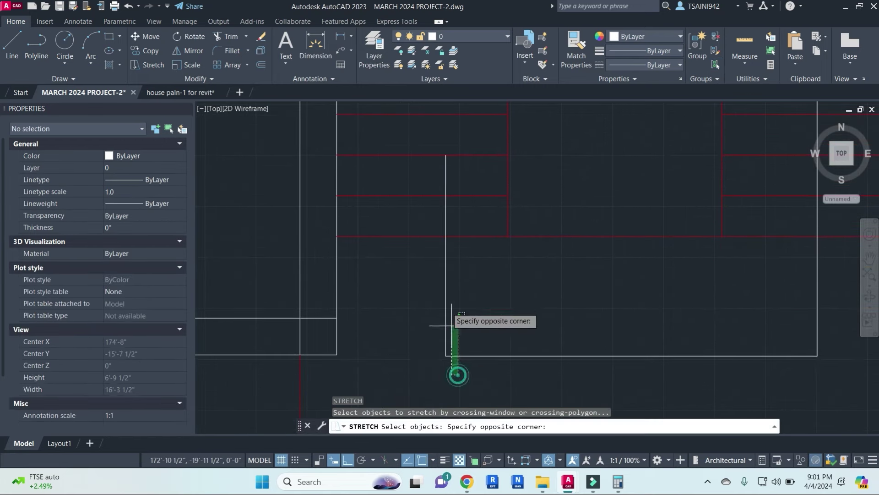
click(418, 133)
key(Return)
click(570, 151)
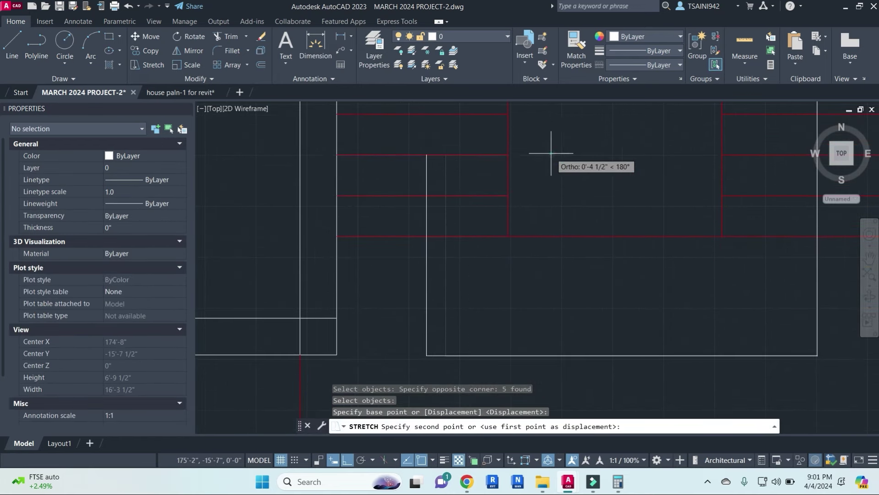
click(549, 158)
- Draw a short diagonal stroke from the arrow tip, with ortho off
text(l)
key(Return)
click(426, 154)
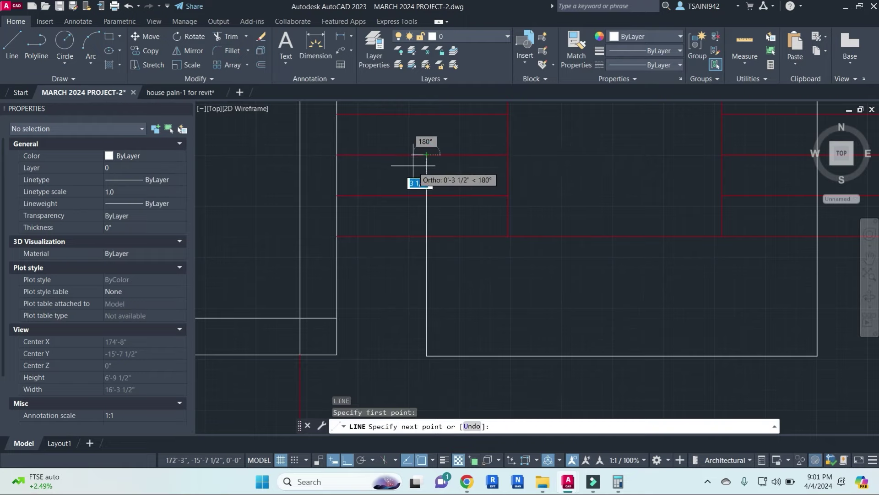
key(F8)
key(Escape)
click(408, 175)
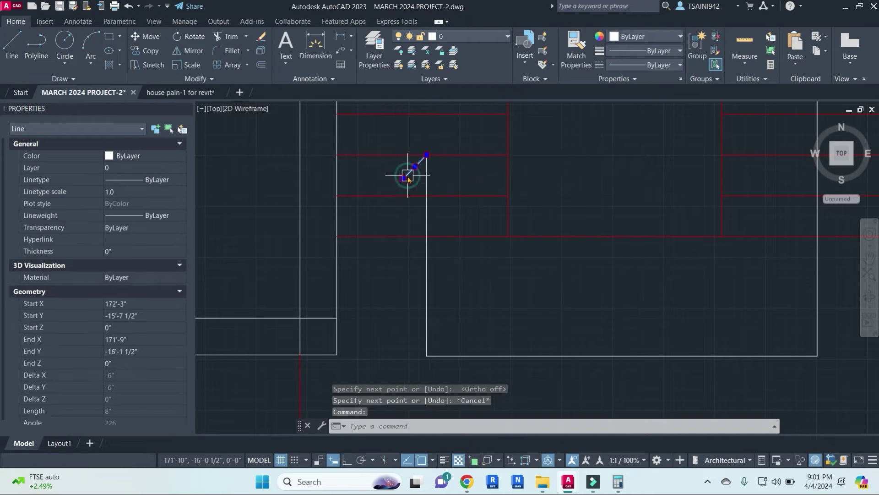
- Mirror the diagonal stroke about a vertical axis through the tip, keeping the original
text(mi)
key(Return)
click(426, 154)
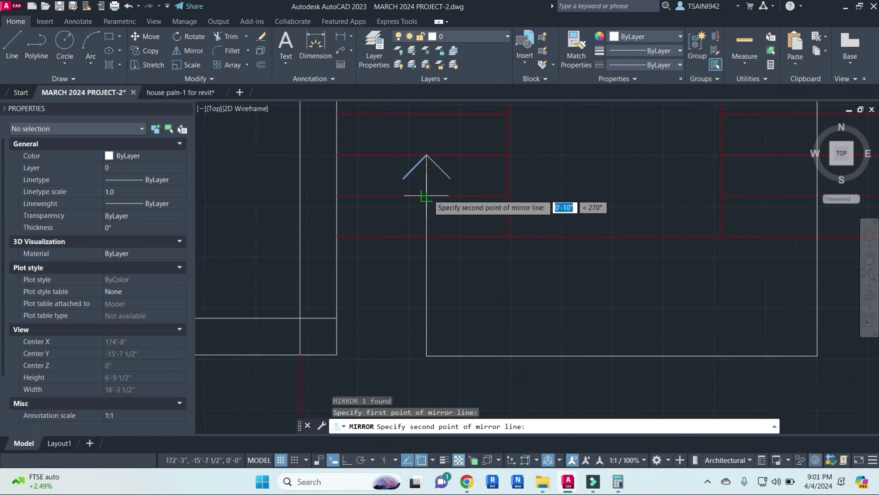
click(416, 191)
key(Return)
scroll(476, 179, down, 4)
- Begin selecting the step lines of the left and right stair flights
click(527, 228)
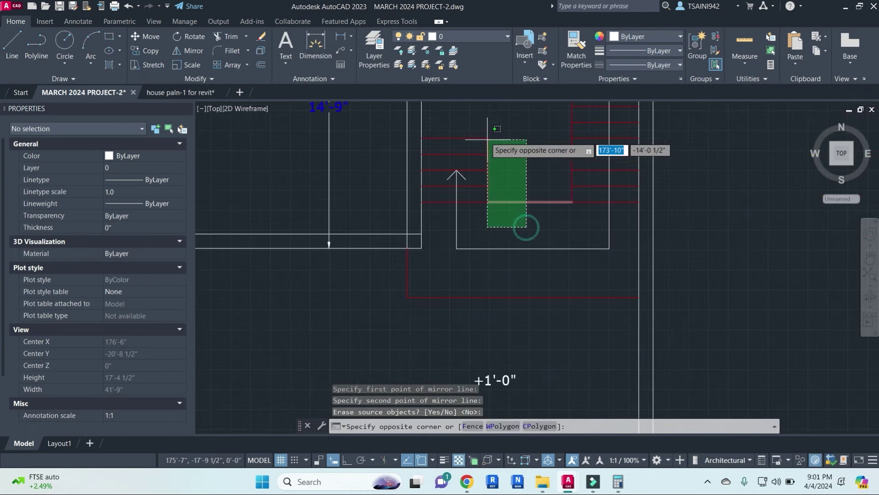
click(478, 130)
click(589, 213)
- Give the step lines, bottom outline and short edge the HIDDEN linetype at scale 30
click(575, 170)
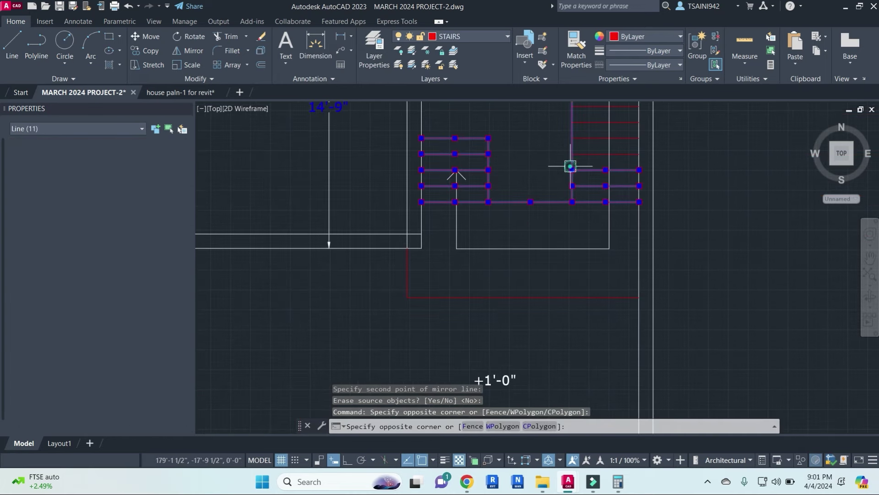
click(579, 297)
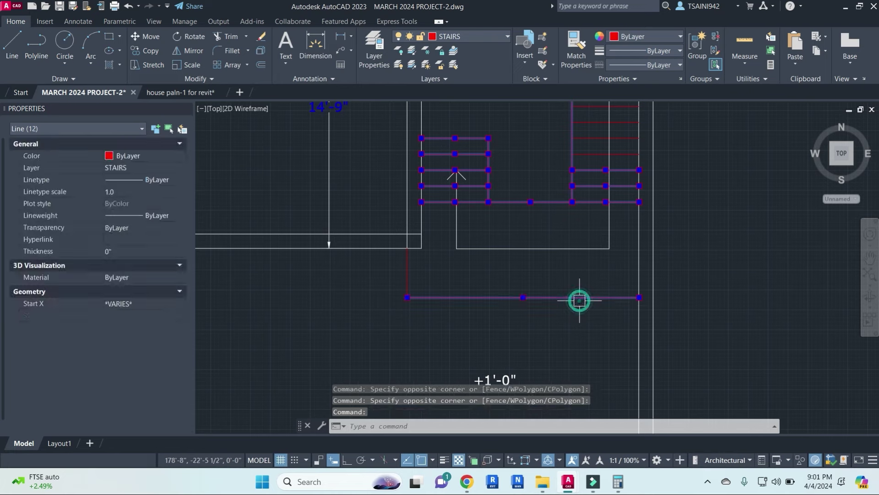
click(407, 273)
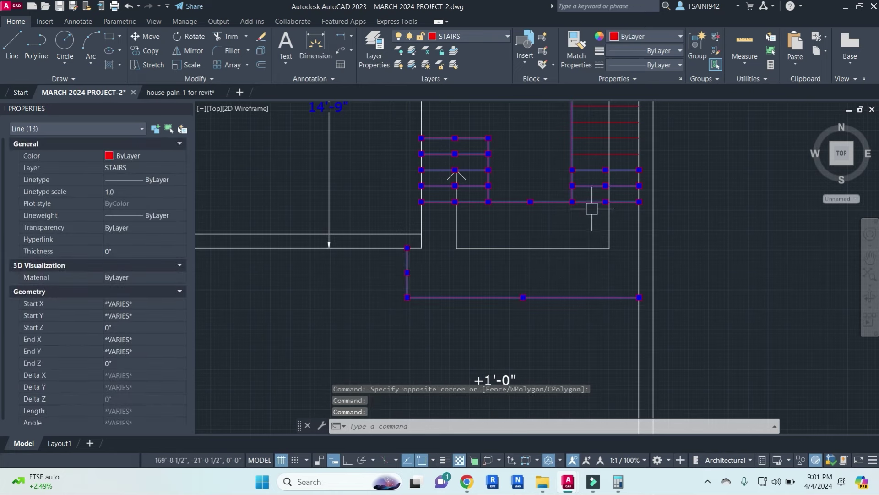
middle_drag(588, 195, 582, 213)
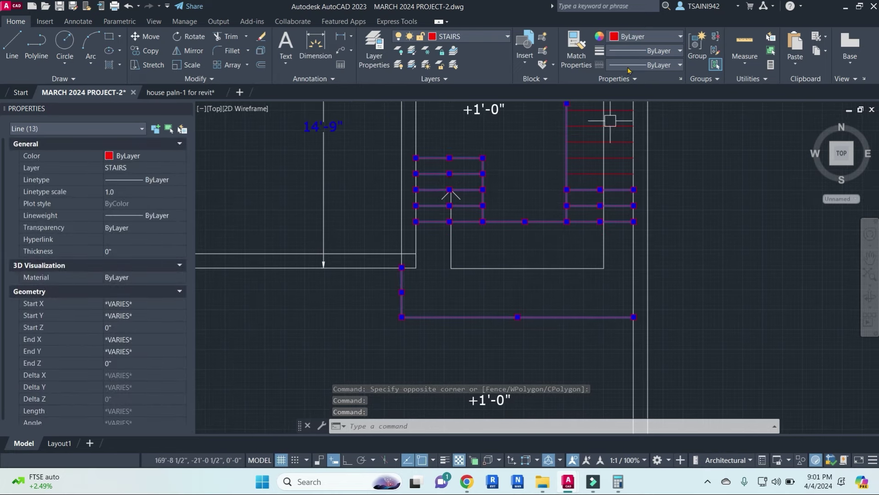
click(678, 65)
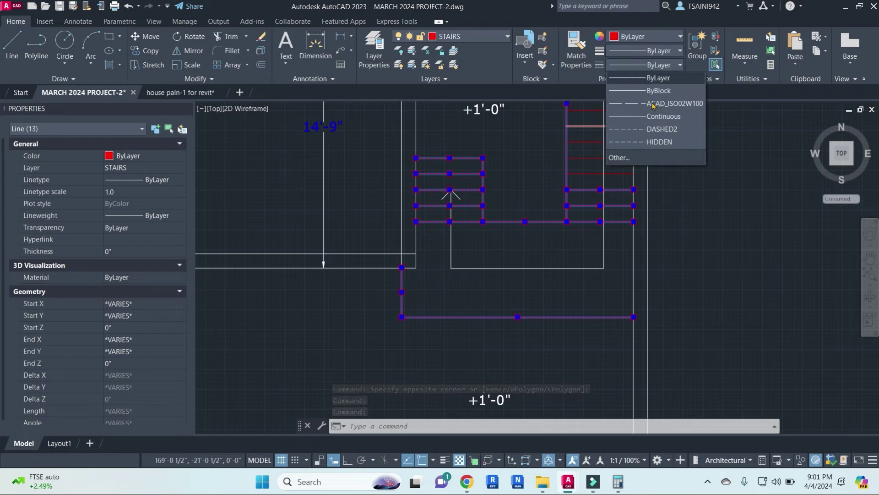
click(628, 143)
click(139, 192)
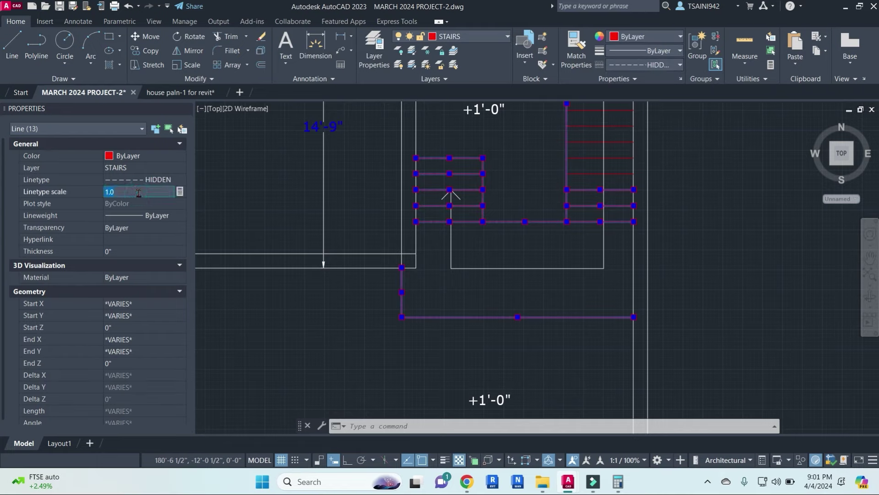
text(30)
key(Return)
key(Escape)
key(Escape)
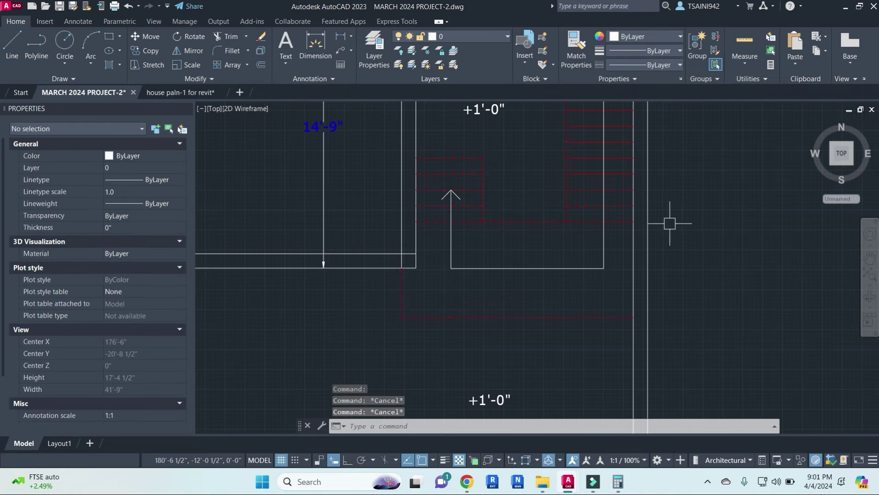
- Try break, trim and fillet on the vertical stair line, cancelling each
middle_drag(579, 187, 548, 301)
scroll(539, 285, up, 3)
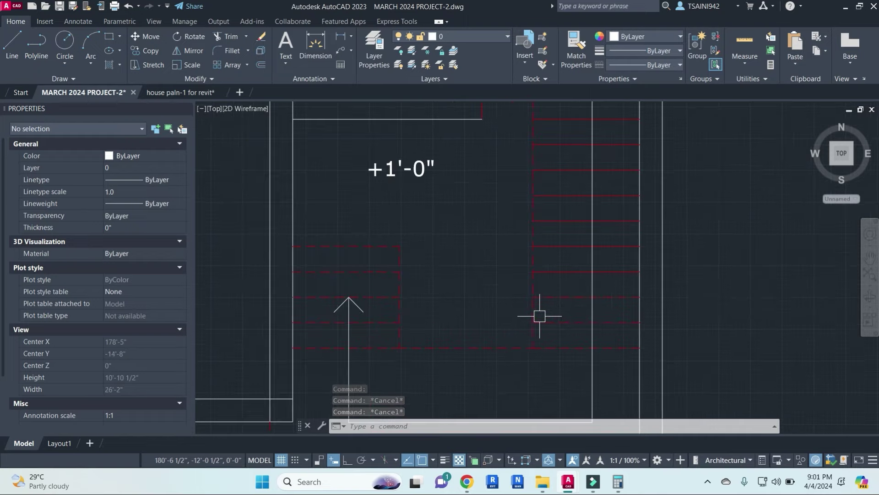
scroll(533, 313, up, 1)
scroll(529, 260, up, 2)
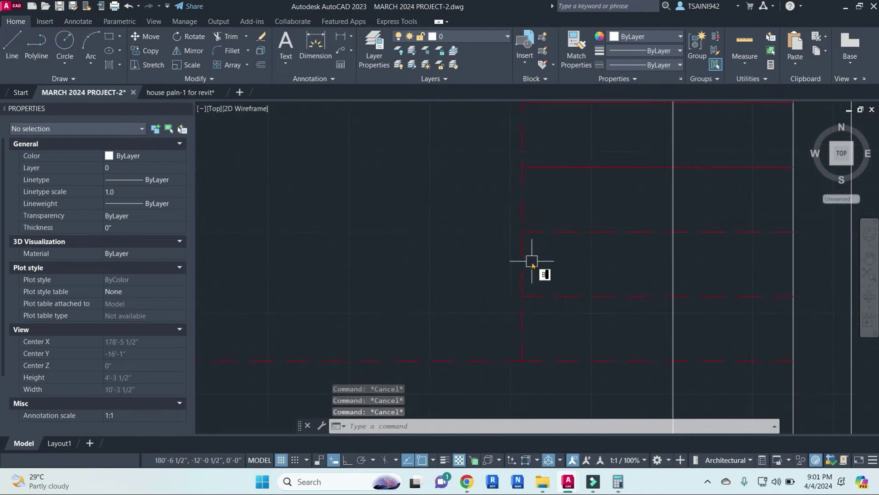
key(Return)
click(523, 239)
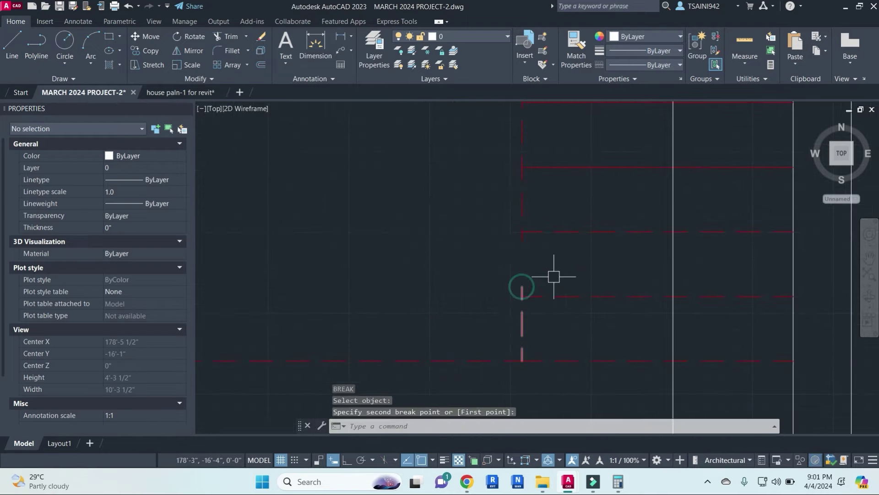
key(Escape)
key(Escape)
key(Escape)
key(Return)
key(Escape)
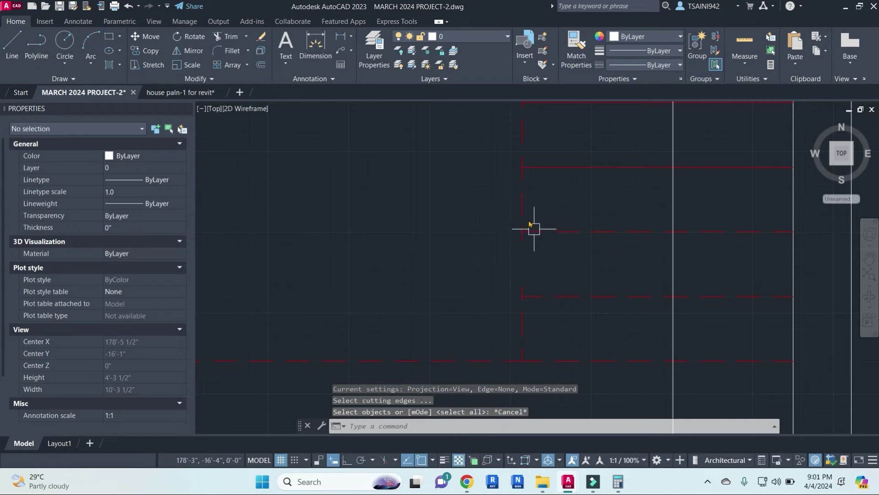
text(f)
key(Return)
click(522, 210)
key(Escape)
key(Escape)
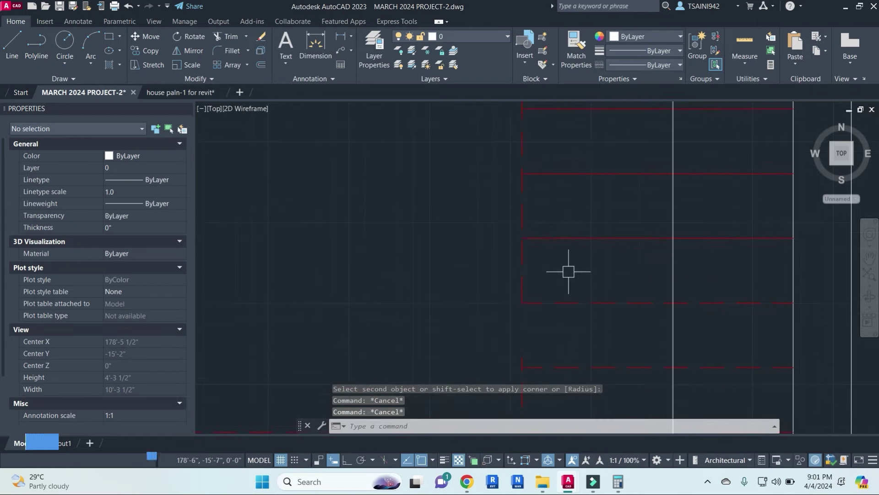
- Start Match Properties from the dashed stair line, then cancel it
text(ma)
key(Return)
click(563, 238)
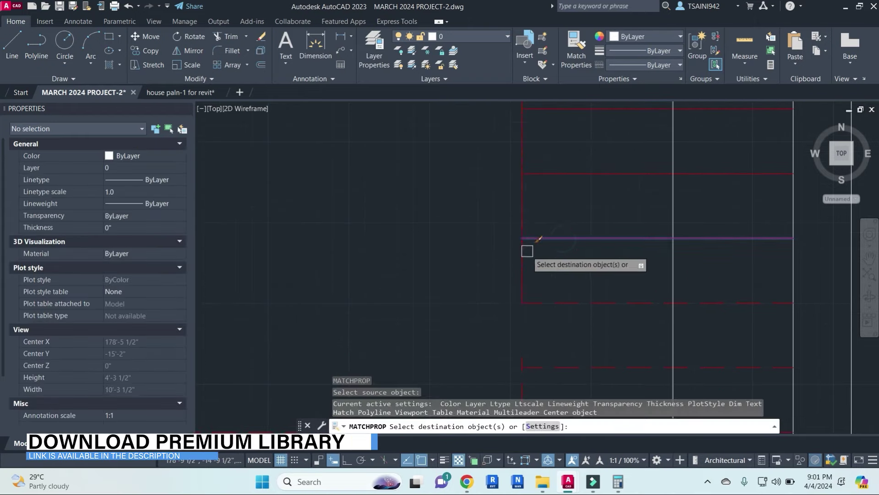
scroll(581, 176, down, 3)
middle_drag(580, 176, 583, 152)
key(Escape)
- Attempt to extend a stair line to a picked boundary, then cancel
text(ex)
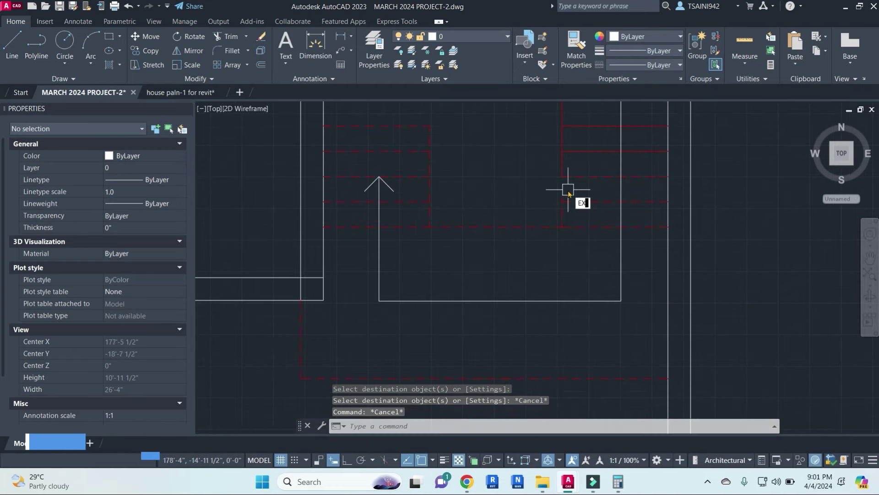
key(Return)
click(581, 178)
key(Return)
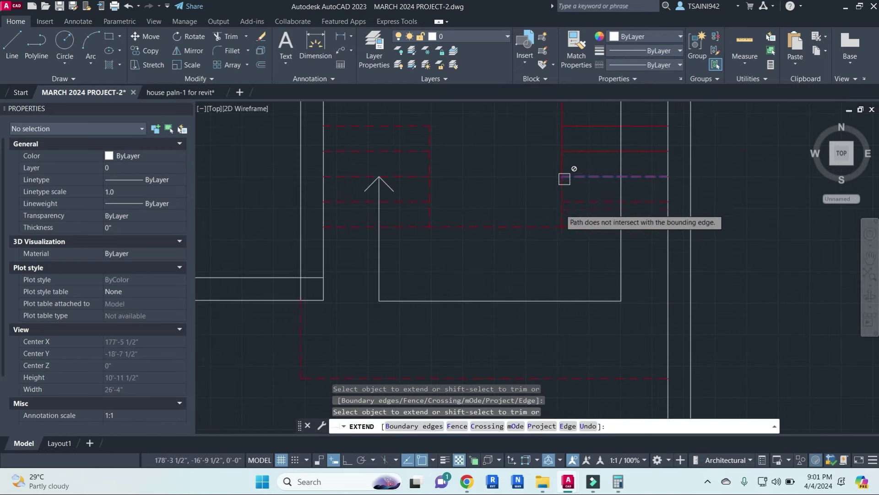
scroll(509, 206, down, 3)
scroll(509, 205, down, 3)
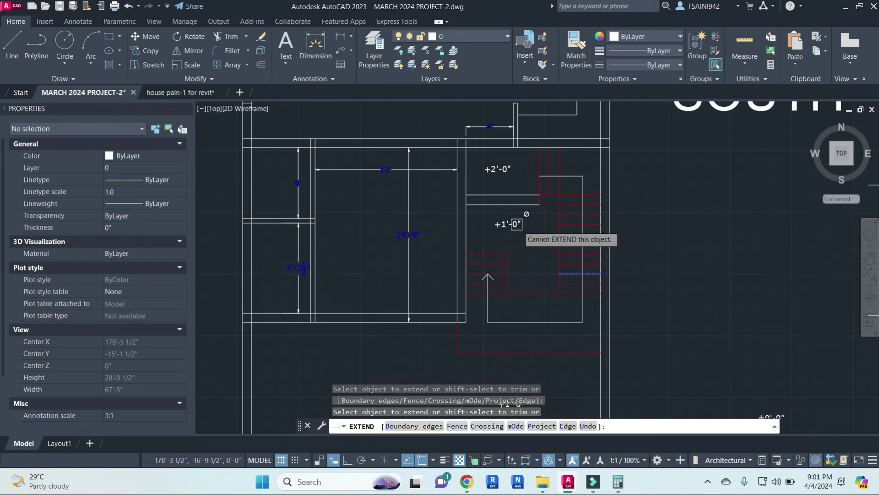
scroll(511, 199, up, 8)
key(Escape)
key(Escape)
text(l)
key(Return)
- Colour the two landing lines yellow-green
key(Escape)
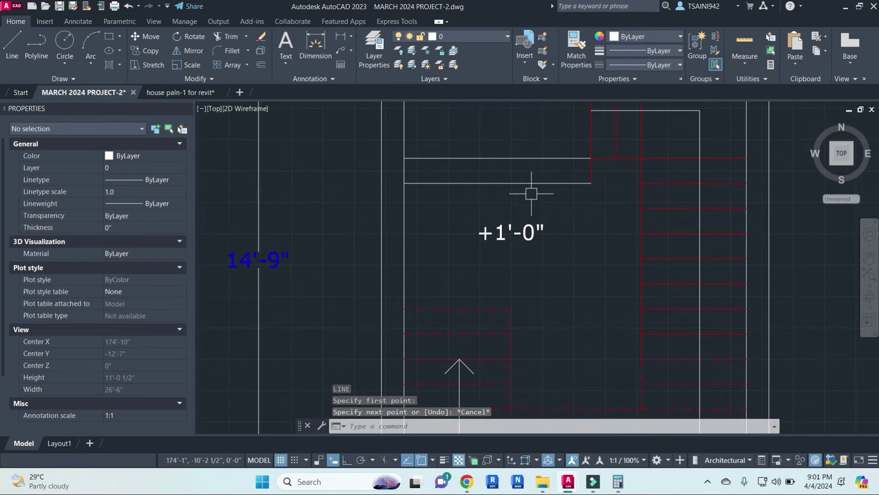
click(545, 192)
click(487, 133)
click(675, 37)
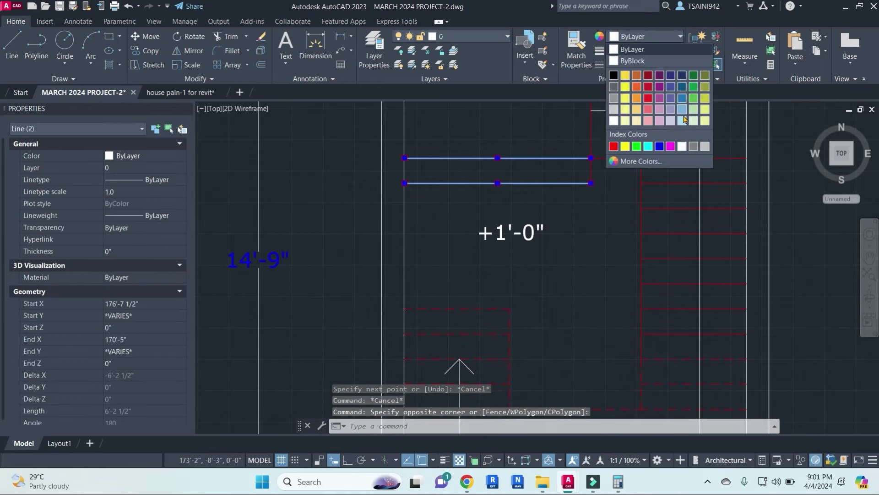
click(706, 103)
key(Escape)
- Draw a short vertical divider between the two landing lines
text(l)
key(Return)
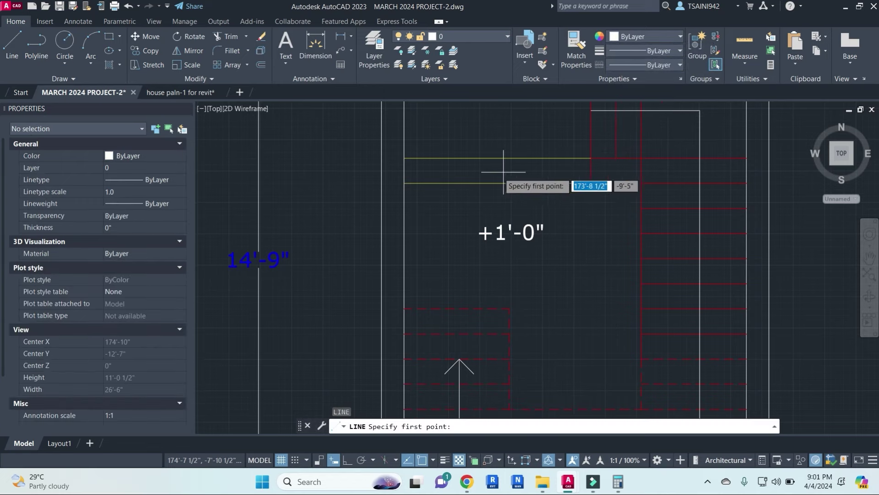
click(497, 158)
click(498, 183)
key(Escape)
key(Escape)
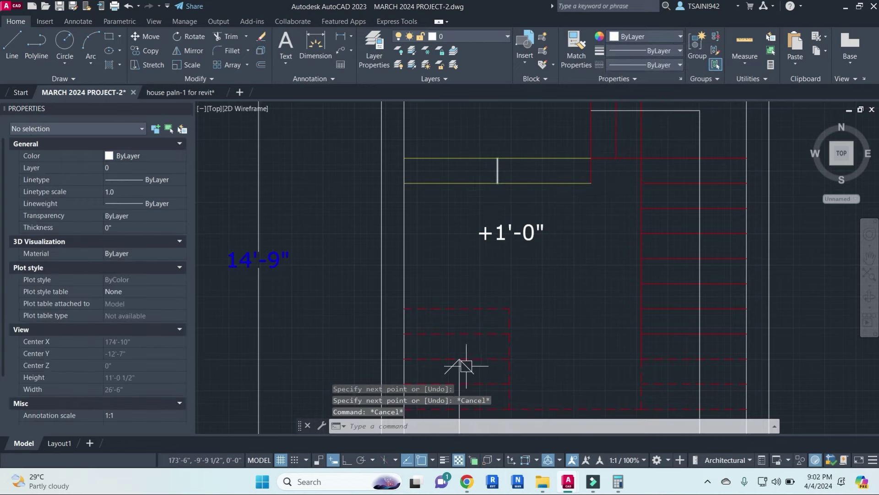
- Join the two arrowhead strokes and copy the arrowhead onto the landing line
click(469, 374)
click(449, 369)
text(j)
key(Return)
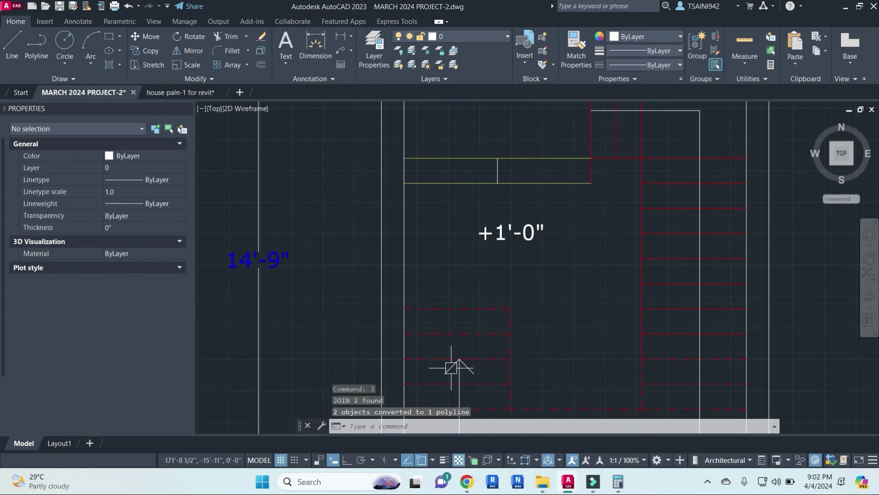
text(co)
key(Return)
click(460, 358)
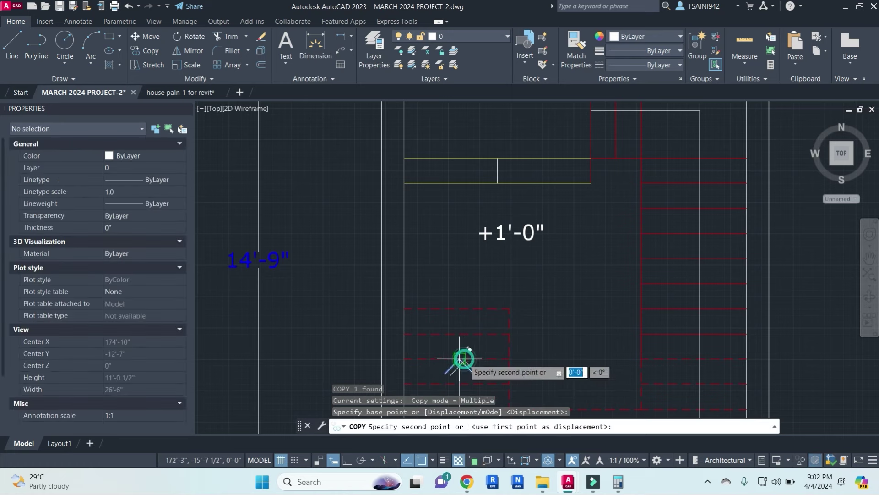
click(498, 158)
key(Escape)
- Pan down to the lower plan and select the +1'-0" level mark
scroll(525, 168, down, 5)
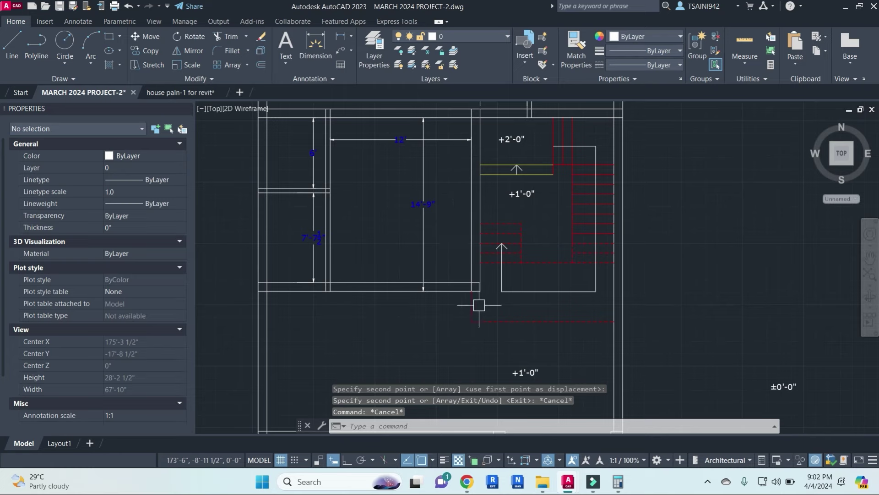
middle_drag(512, 333, 518, 274)
click(533, 310)
- Paste a copy of the level mark and edit its text to UP
key(ctrl+c)
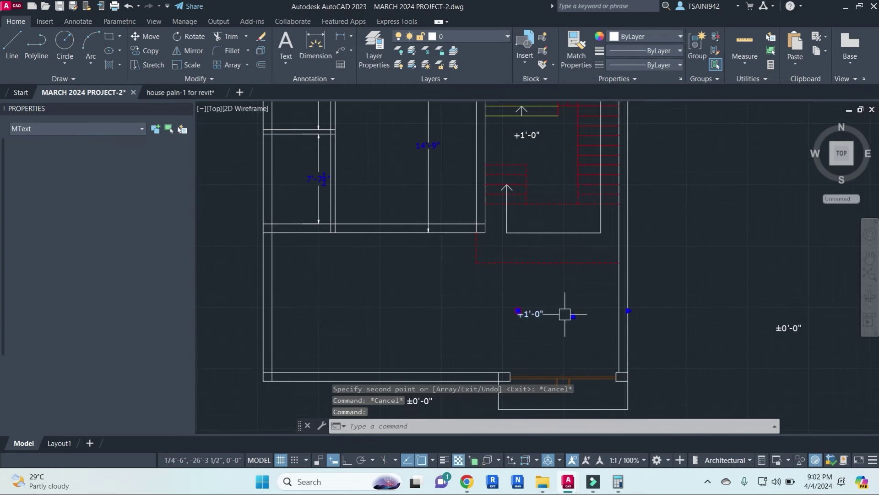
key(ctrl+v)
click(403, 291)
double_click(423, 289)
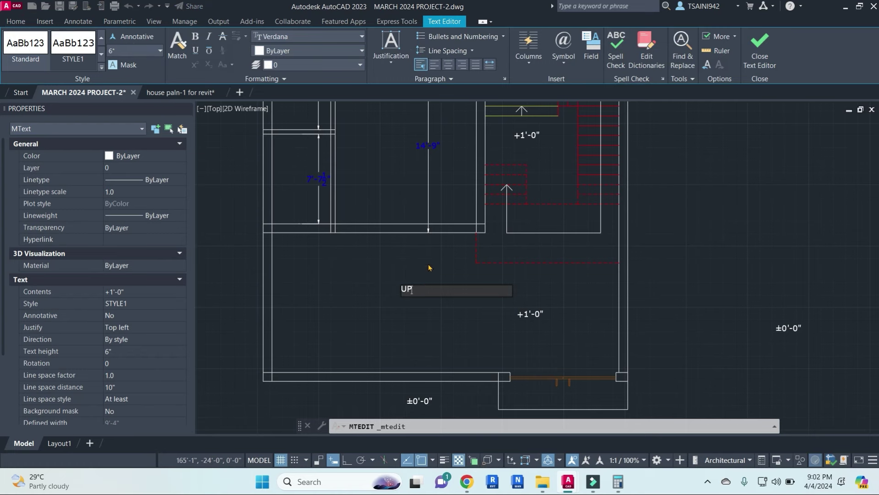
click(430, 261)
- Resize the UP label and move it near the landing
click(406, 290)
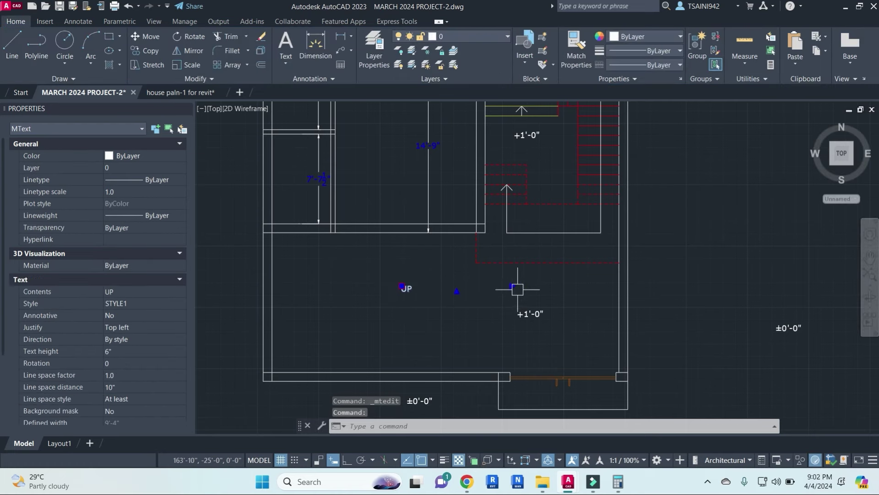
click(456, 291)
scroll(411, 277, up, 2)
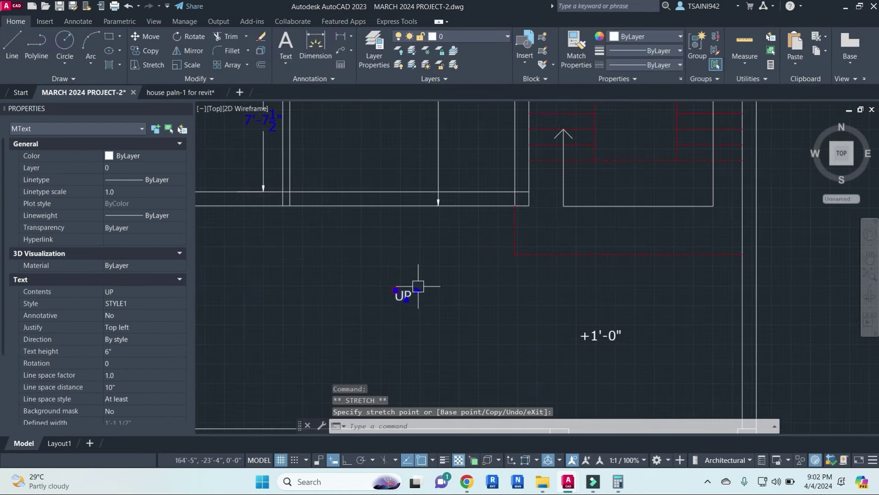
key(ctrl+x)
key(ctrl+v)
scroll(584, 234, down, 2)
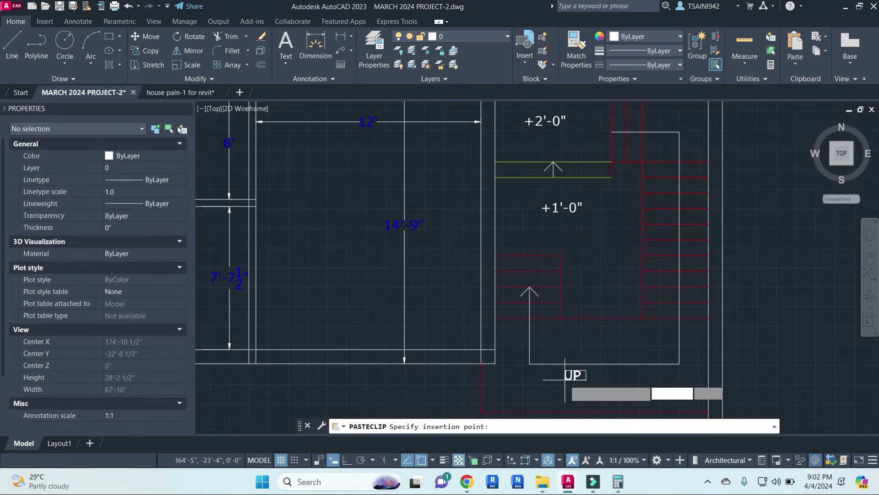
scroll(609, 234, up, 2)
scroll(563, 223, up, 2)
click(568, 192)
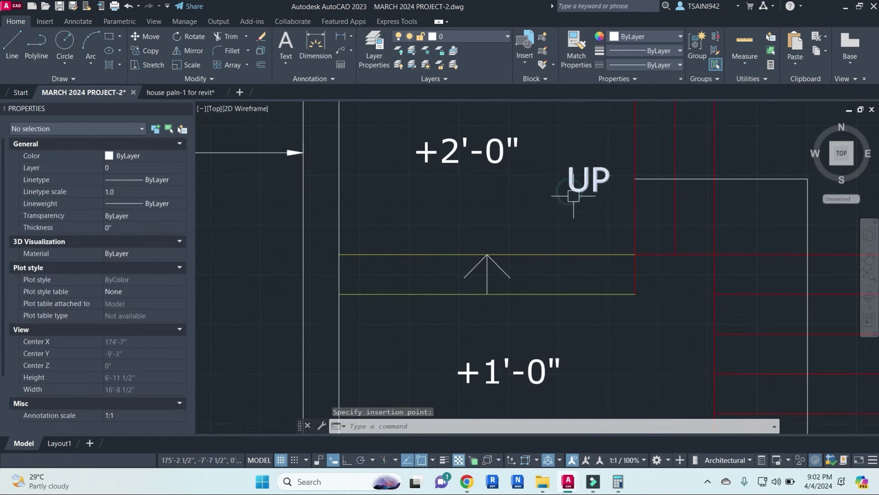
- Paste a second UP label just below the stair arrow
key(ctrl+v)
click(467, 324)
scroll(566, 231, down, 5)
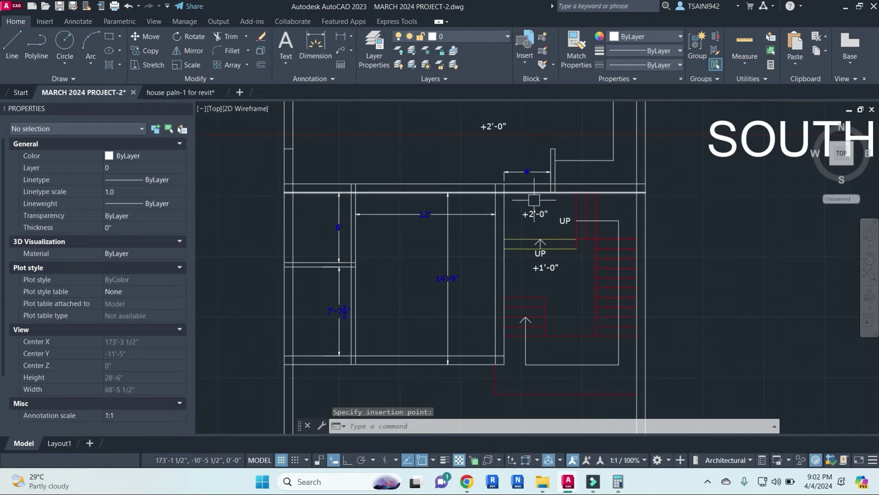
scroll(563, 300, down, 2)
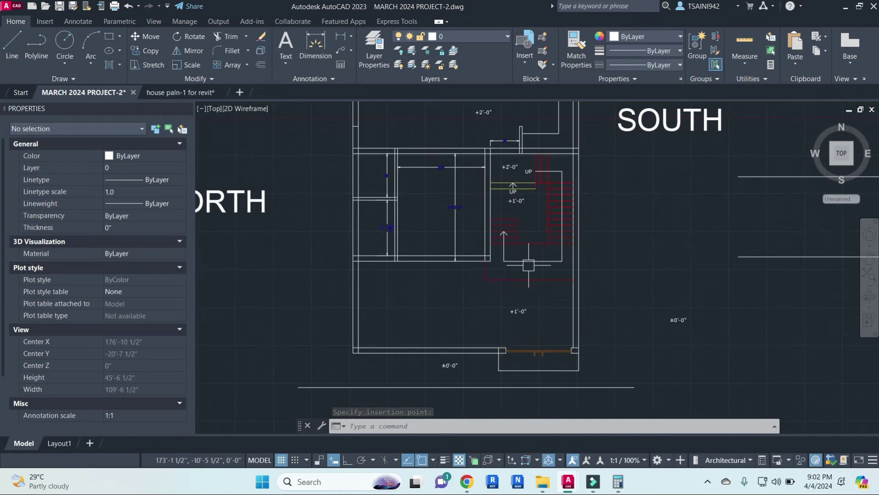
- Offset the room's bottom wall line 4' downward
scroll(497, 275, up, 1)
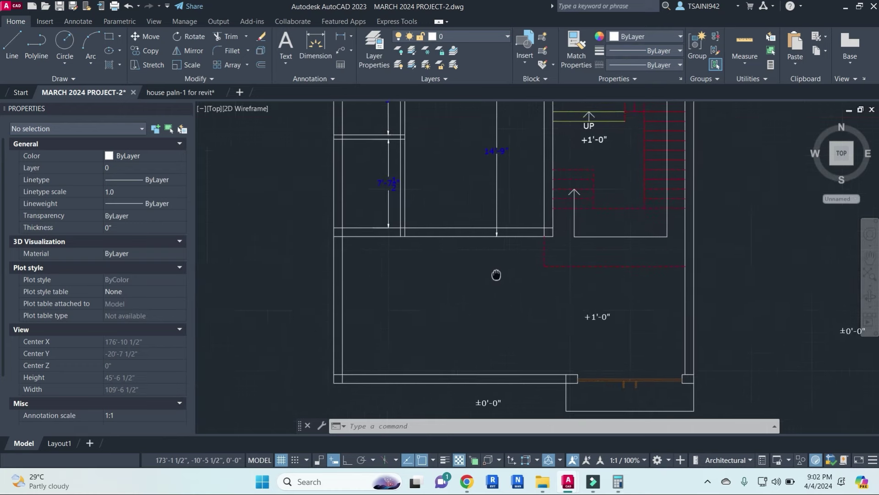
scroll(542, 247, up, 1)
scroll(483, 249, up, 1)
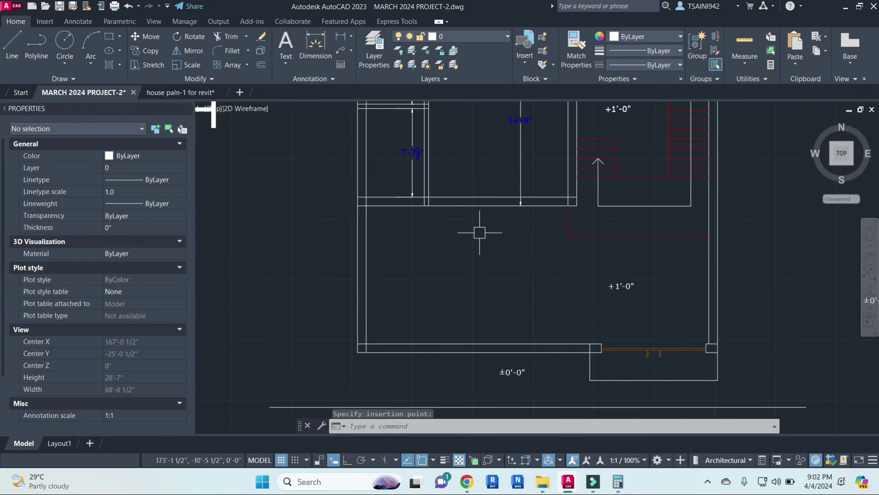
key(Escape)
scroll(471, 218, up, 1)
scroll(483, 216, down, 3)
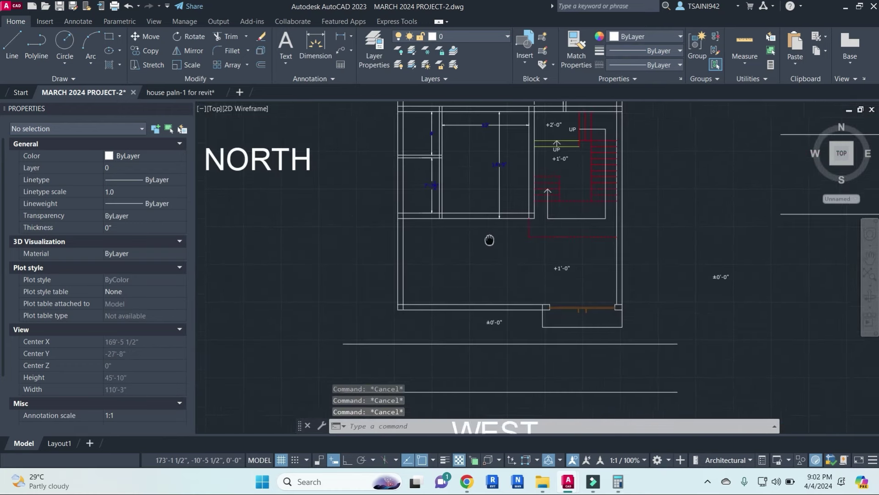
scroll(489, 239, up, 1)
scroll(458, 244, up, 1)
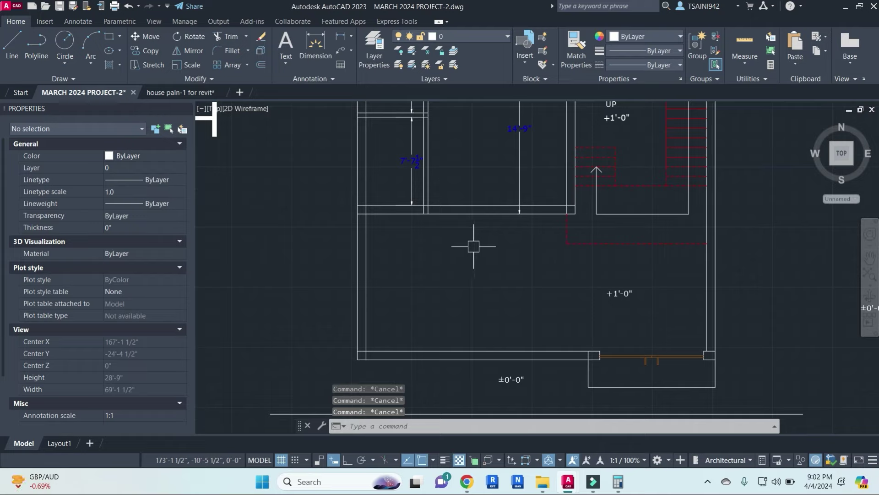
text(o)
key(Return)
text(4)
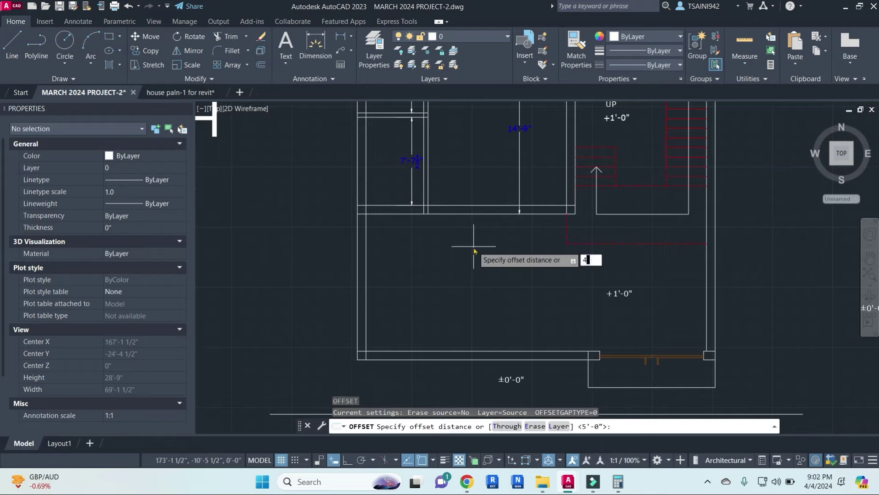
text(')
key(Return)
click(481, 213)
click(482, 275)
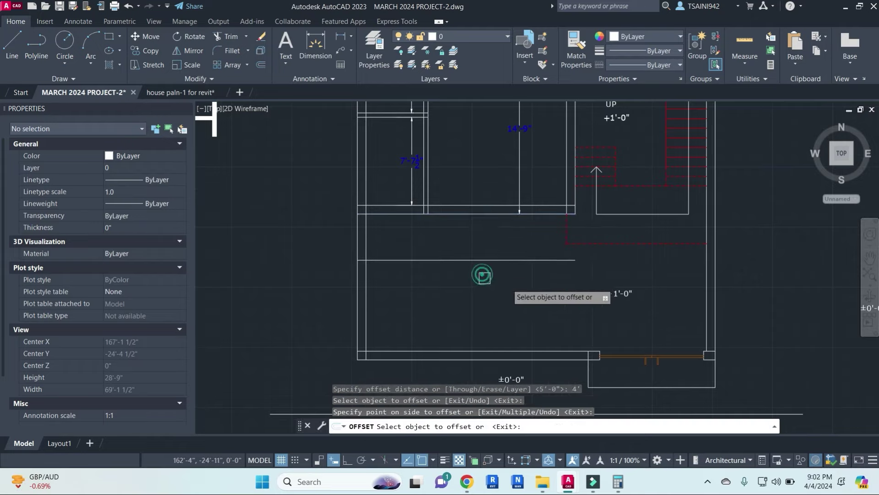
key(Escape)
scroll(565, 263, up, 2)
- Draw a vertical line from the stair corner down past the new offset line
text(l)
key(Return)
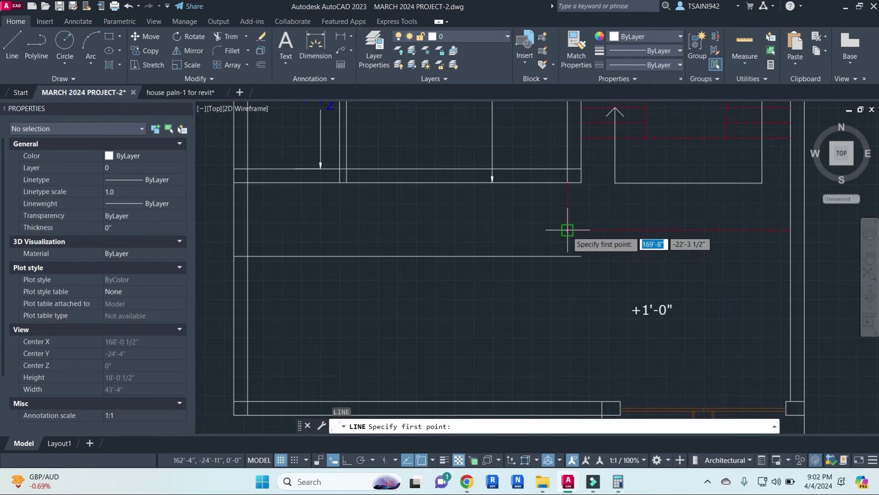
click(568, 230)
click(568, 279)
key(Escape)
- Fillet the vertical line and the offset line into a clean corner
text(f)
key(Return)
click(577, 256)
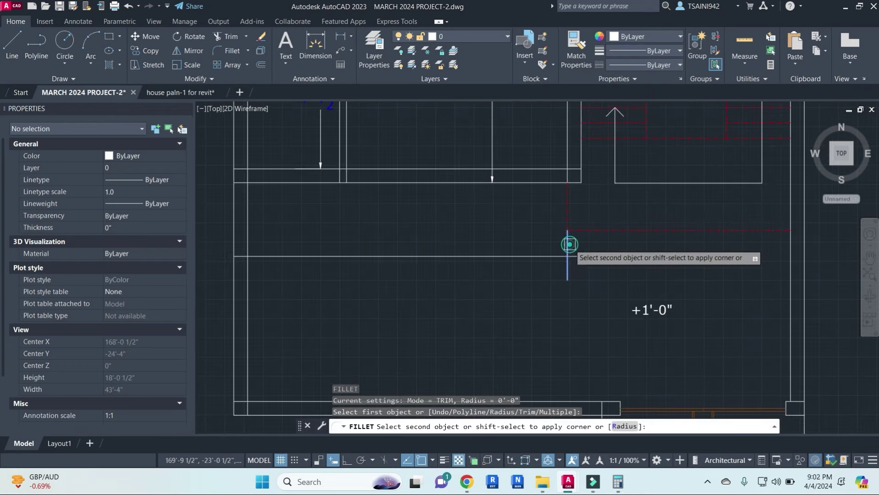
key(Escape)
key(Escape)
click(609, 275)
- Set both new corner lines to Blue colour and the HIDDEN linetype
click(503, 247)
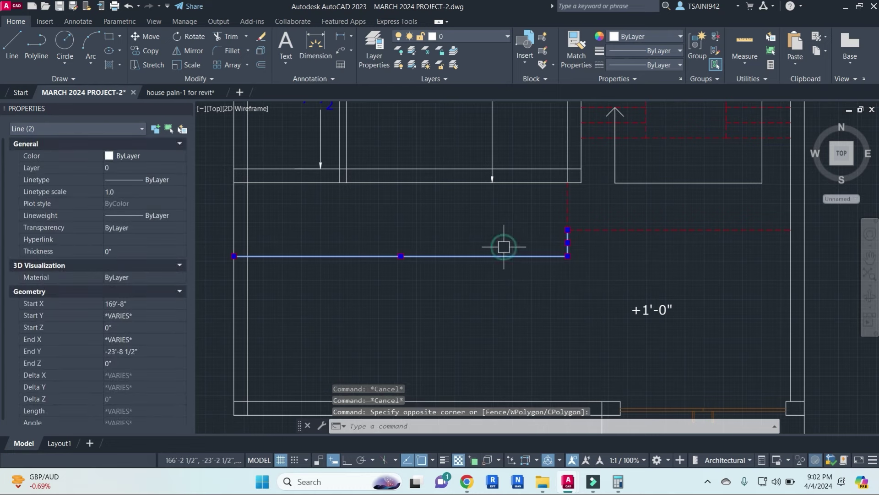
click(675, 38)
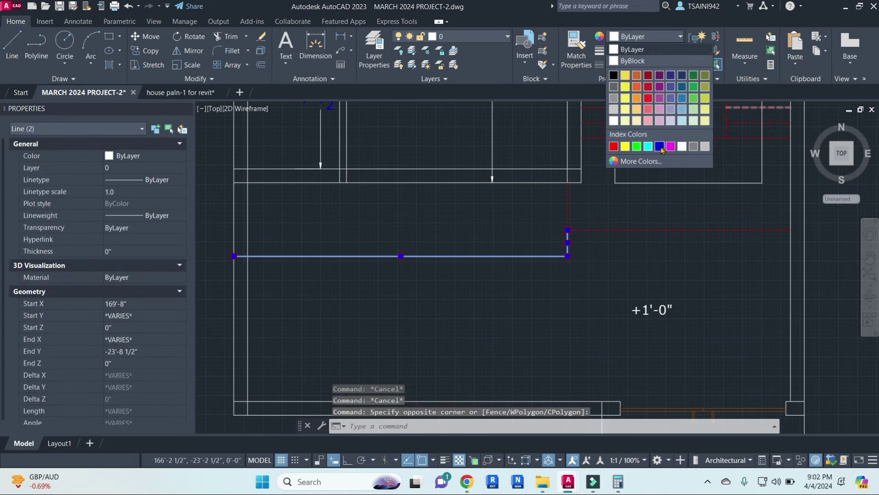
click(660, 146)
click(675, 65)
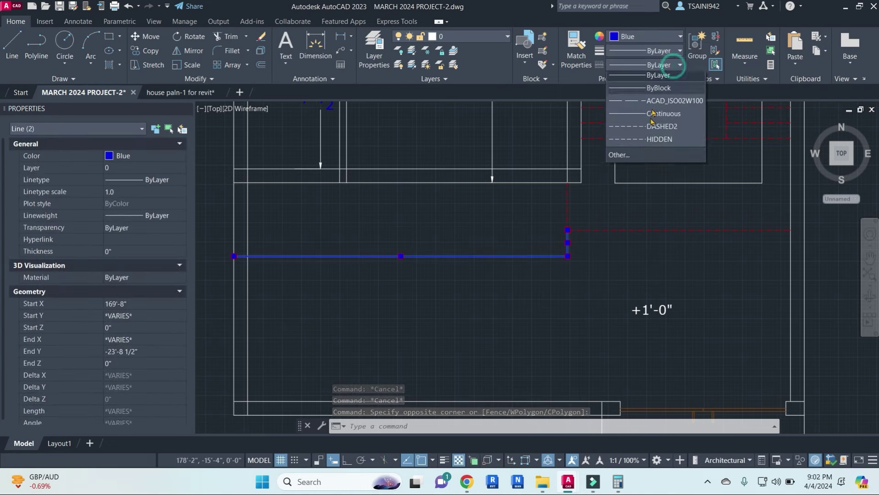
click(641, 111)
- Set the lines' linetype scale to 40 in Properties
click(144, 191)
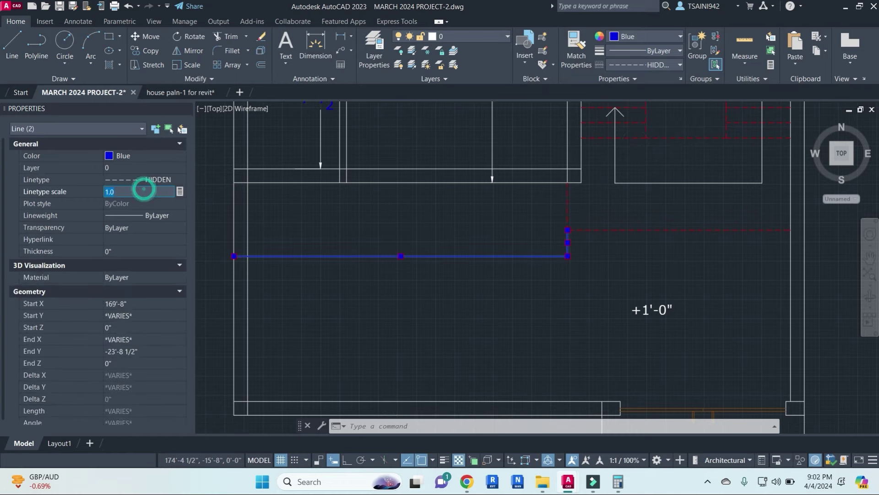
text(30)
key(Return)
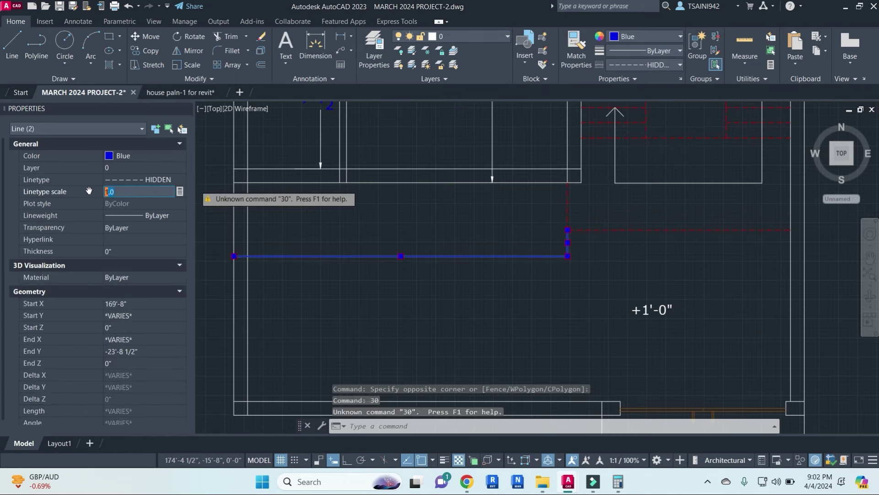
text(40)
key(Return)
key(Escape)
key(Escape)
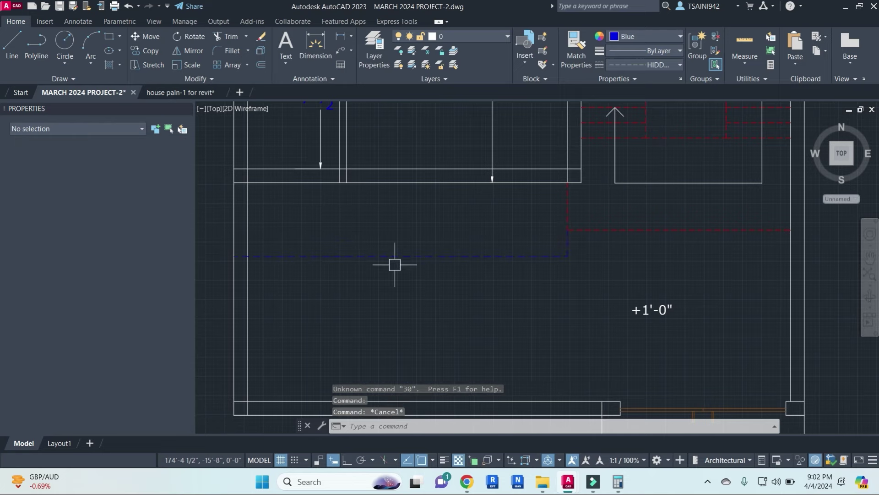
scroll(463, 268, down, 5)
scroll(466, 315, down, 2)
scroll(465, 314, down, 1)
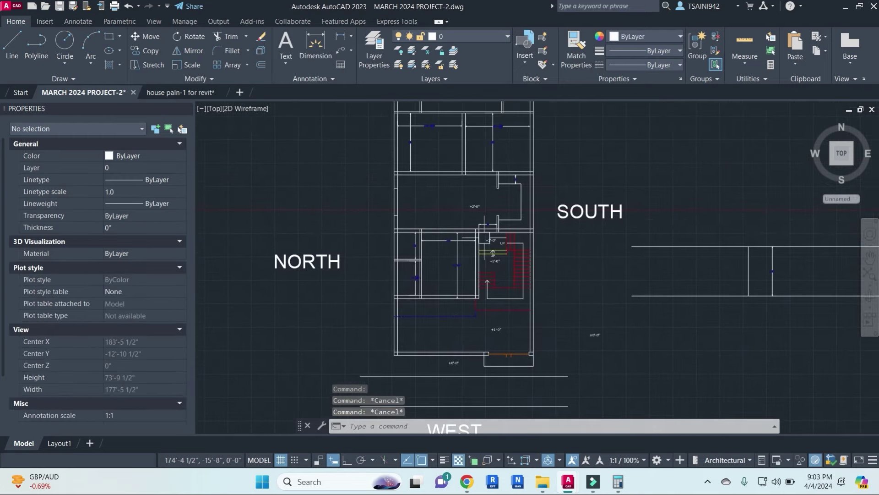
scroll(466, 314, down, 1)
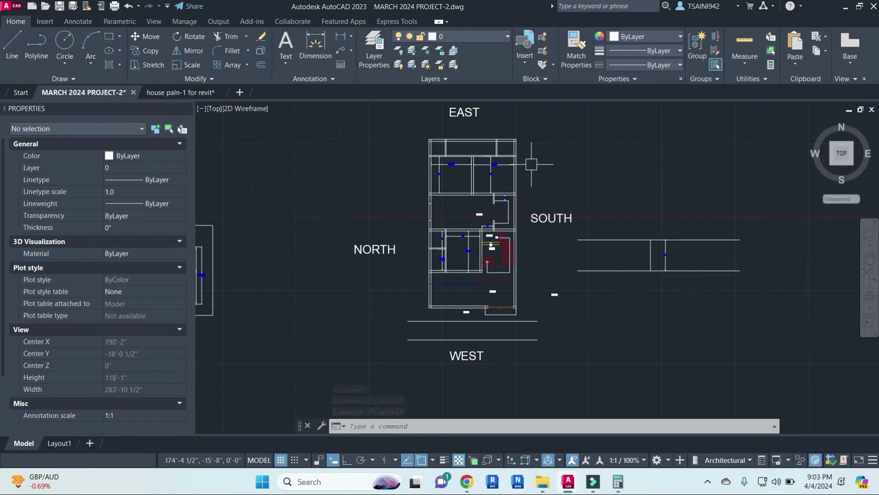
scroll(486, 238, up, 2)
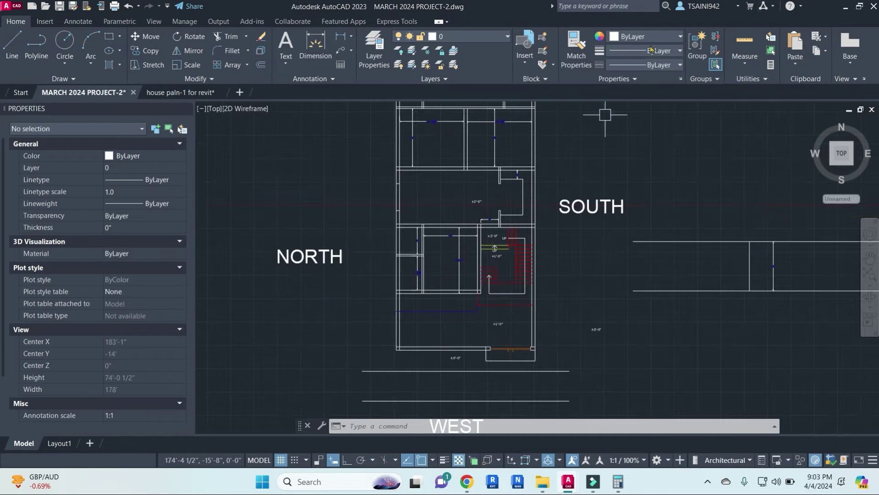
middle_drag(486, 229, 484, 294)
scroll(419, 154, up, 4)
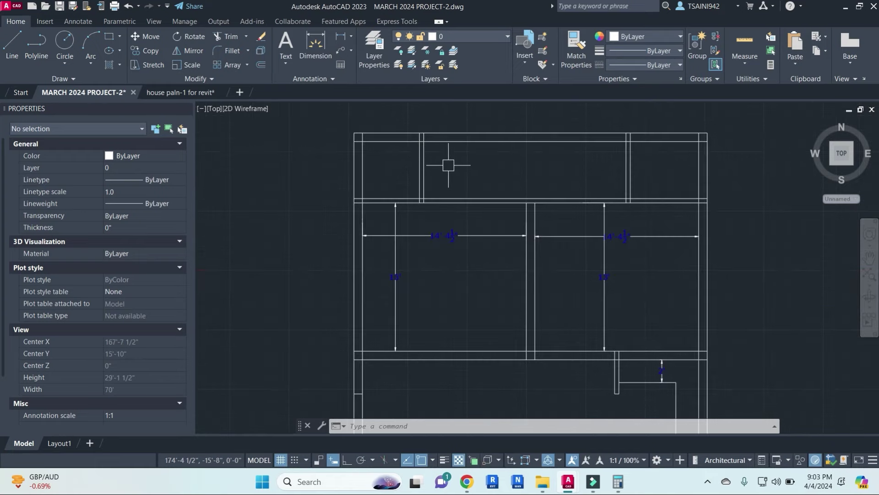
scroll(530, 206, down, 2)
middle_drag(569, 235, 490, 215)
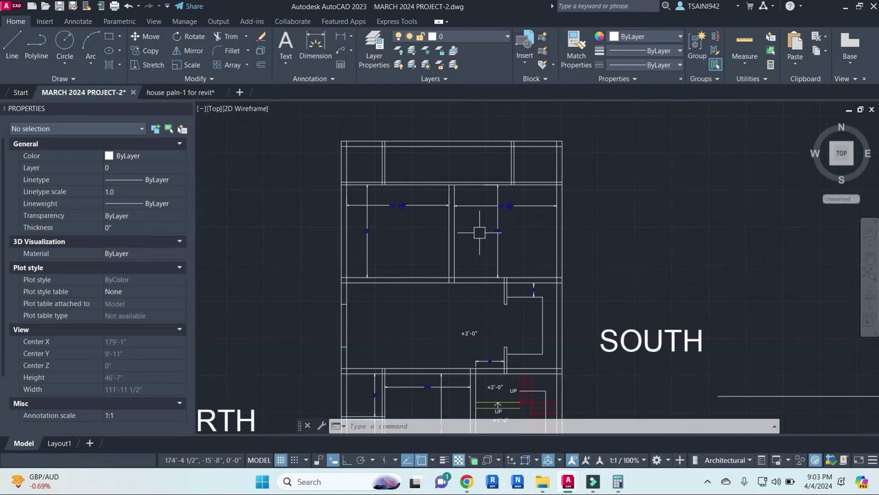
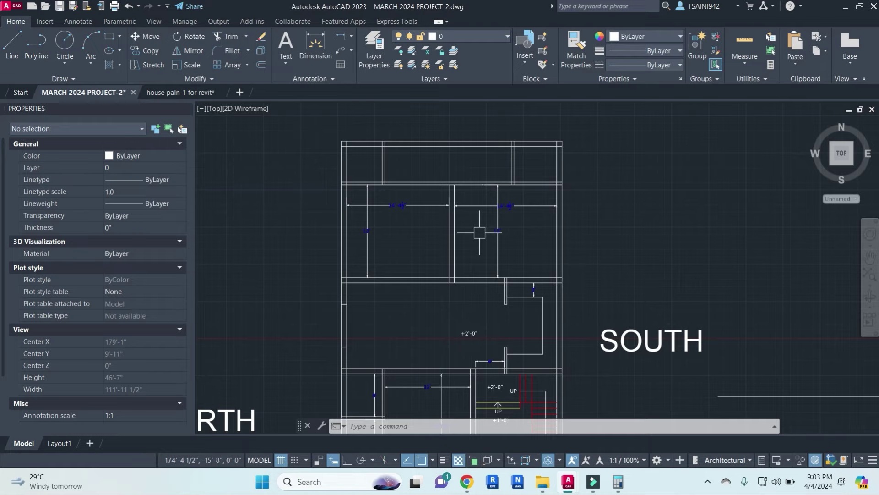
- Attempt to extend wall lines to the top wall, then cancel and pan to the top rooms
key(Return)
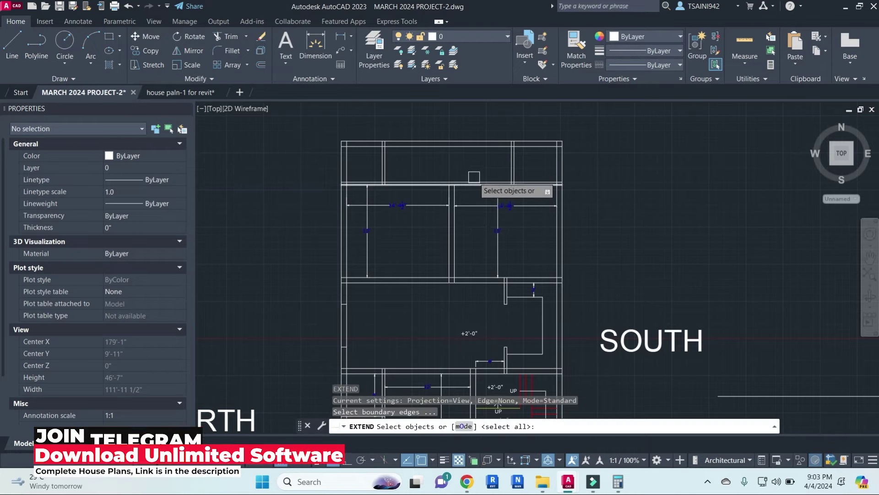
click(471, 182)
key(Return)
click(472, 236)
key(Escape)
key(Escape)
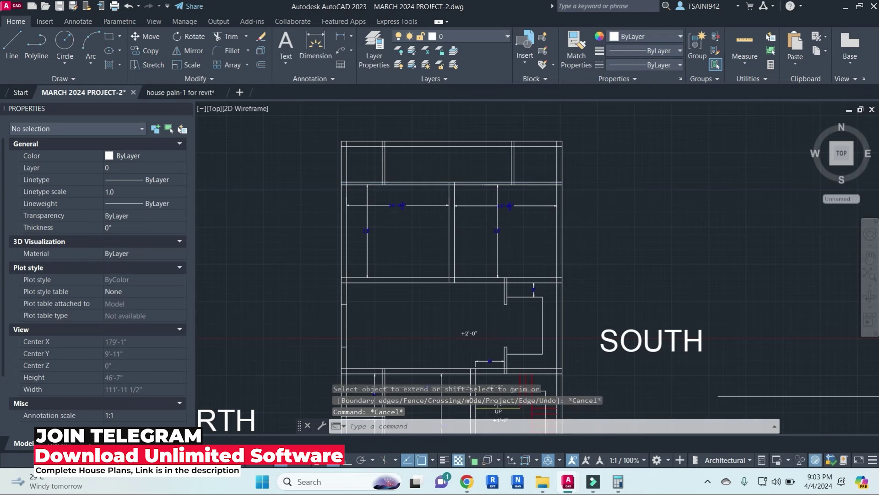
scroll(403, 179, up, 4)
middle_drag(403, 178, 463, 195)
key(Escape)
key(Escape)
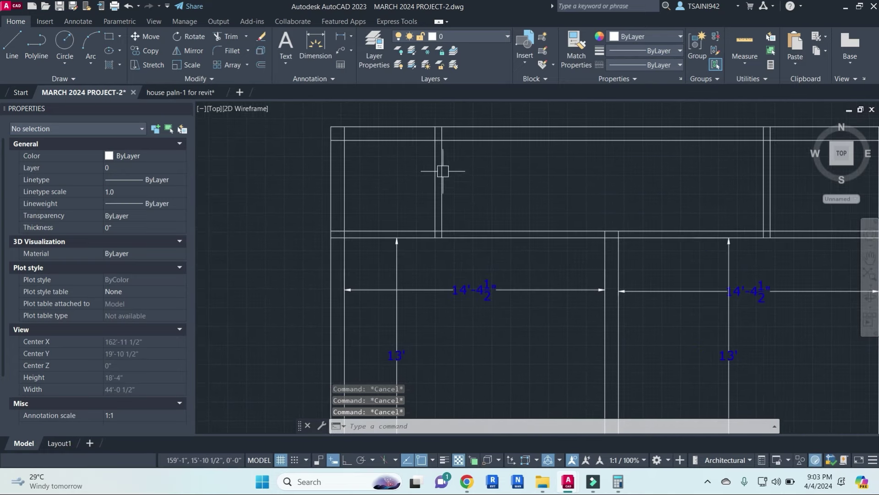
text(TR)
- Try trimming along the top wall with a crossing selection, then cancel
key(Return)
scroll(458, 180, up, 4)
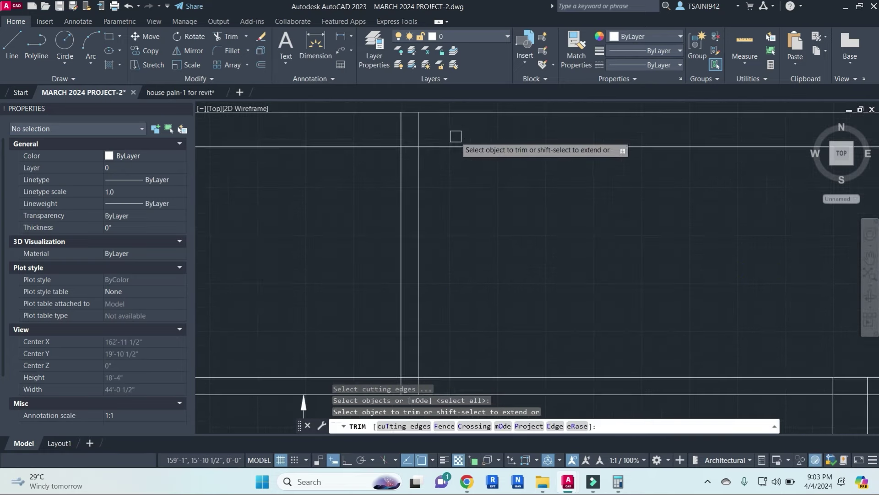
click(456, 131)
click(375, 131)
middle_drag(444, 216, 498, 379)
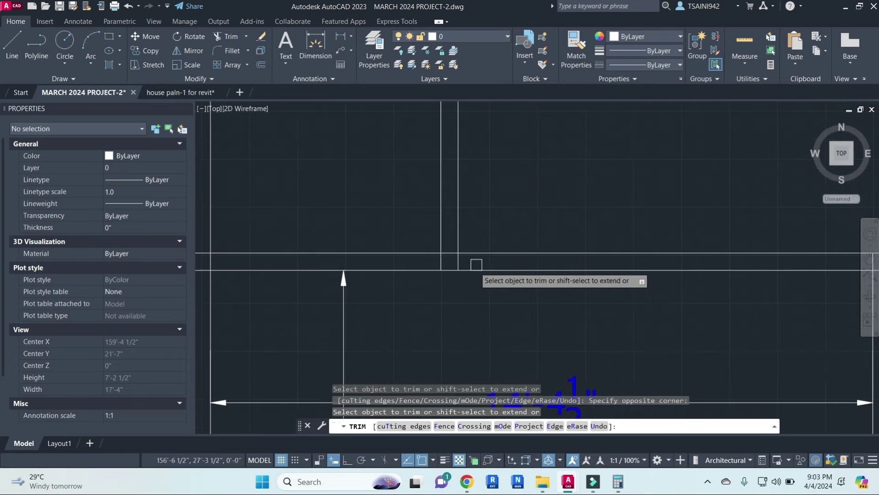
scroll(496, 250, down, 2)
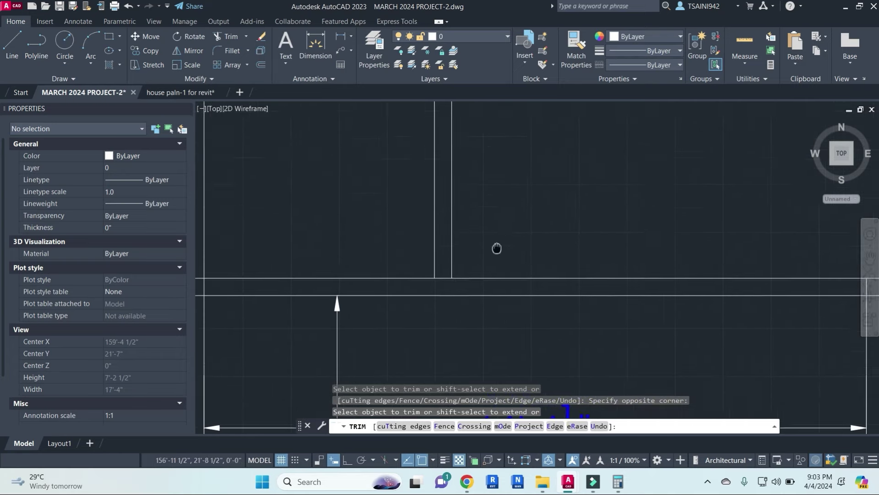
key(Escape)
key(Escape)
key(Escape)
scroll(492, 268, down, 2)
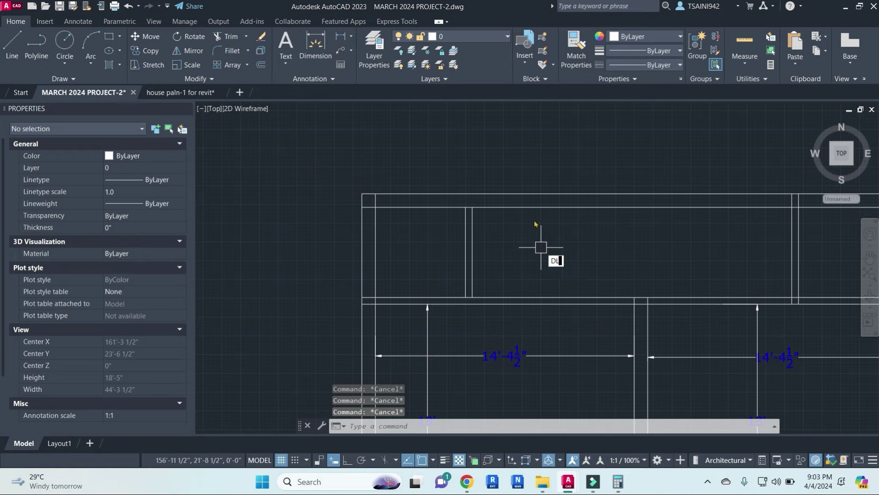
- Add a 5' linear dimension across the top room's depth
text(i)
key(Return)
click(516, 207)
click(516, 297)
click(516, 255)
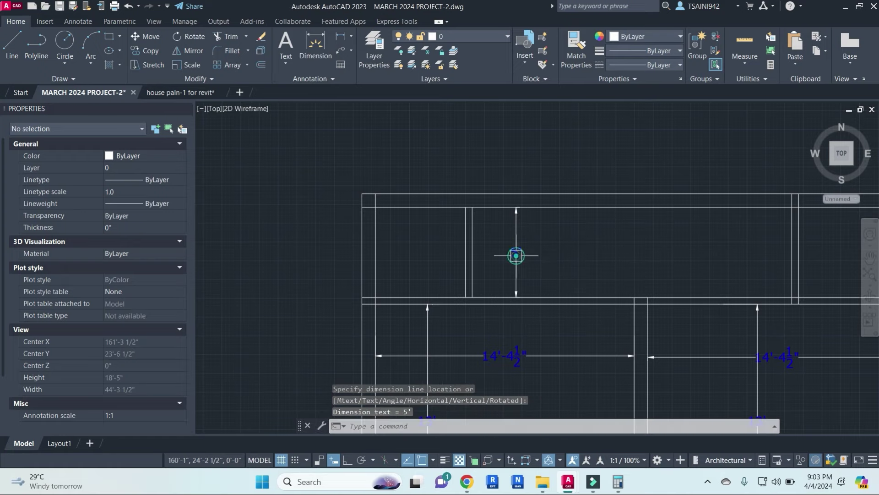
key(Escape)
- Offset the room's upper and lower wall lines 1' inward
scroll(495, 259, up, 2)
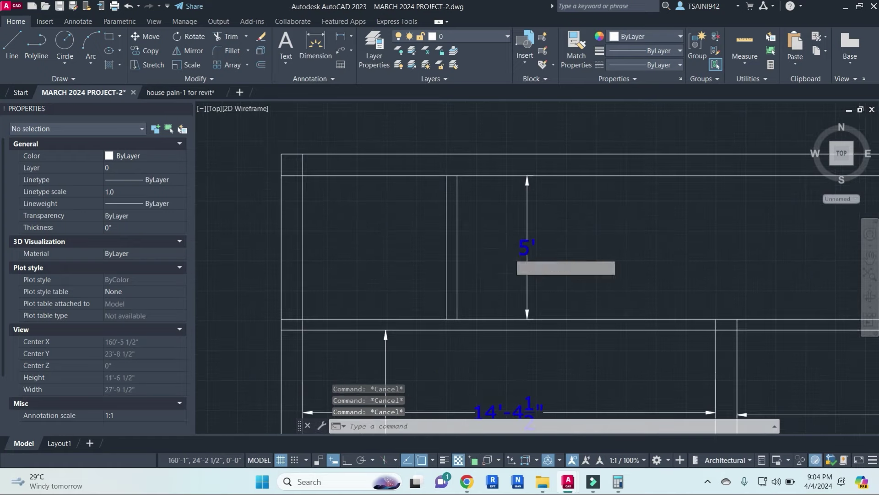
text(o)
key(Return)
text(1')
key(Return)
click(489, 176)
click(486, 258)
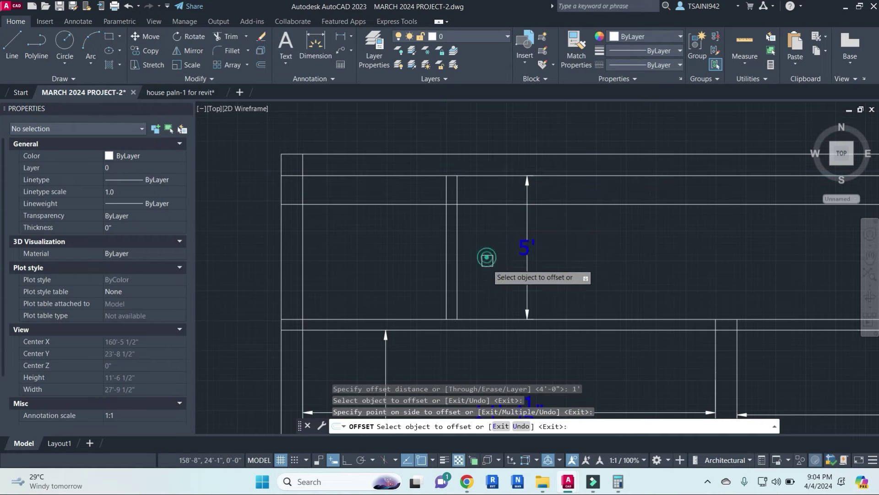
click(490, 320)
click(495, 273)
key(Escape)
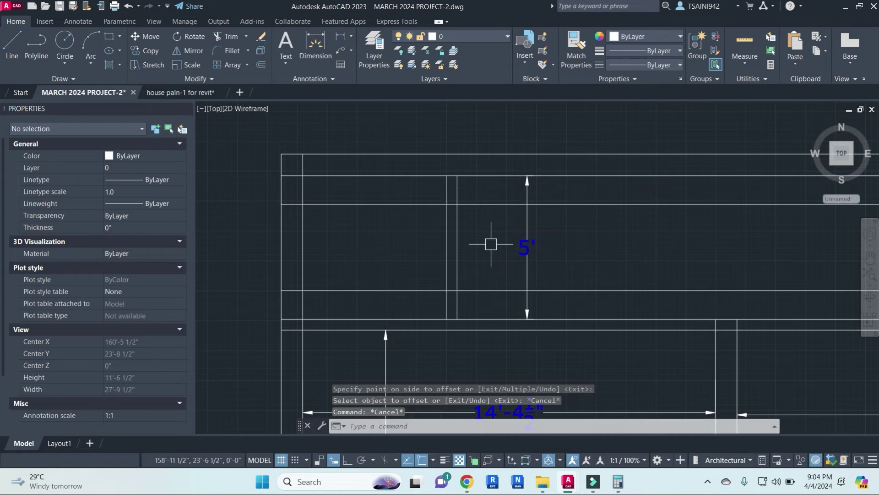
- Trim both new offset lines back to the wall
text(tr)
key(Return)
click(491, 204)
click(418, 203)
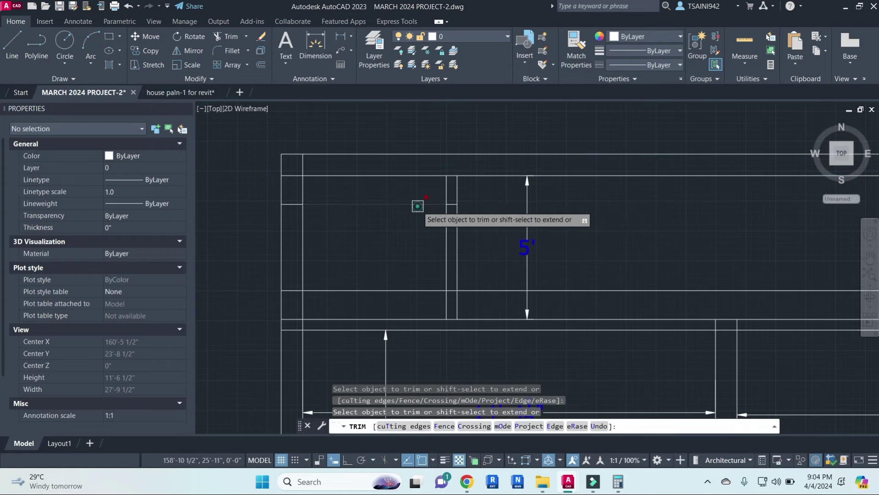
click(417, 289)
click(483, 291)
key(Escape)
key(Escape)
key(Escape)
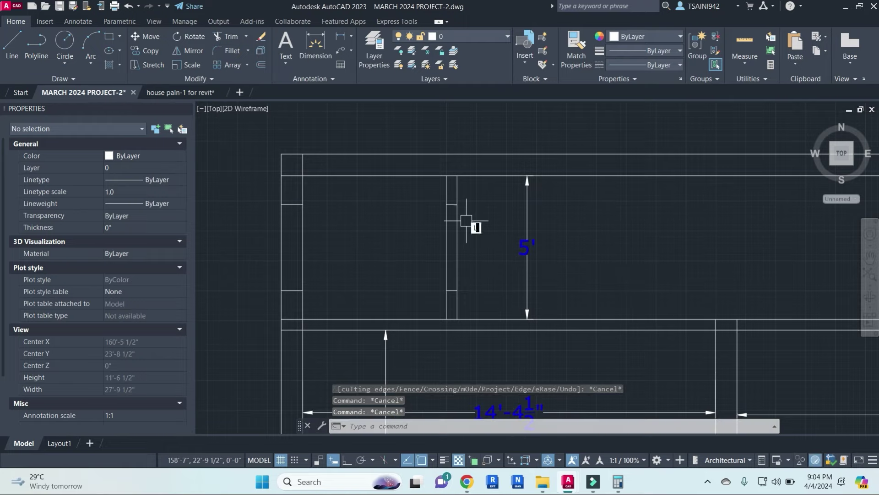
- Abandon a line command and begin trimming the wall between the new lines
text(l)
key(Return)
key(Escape)
key(Escape)
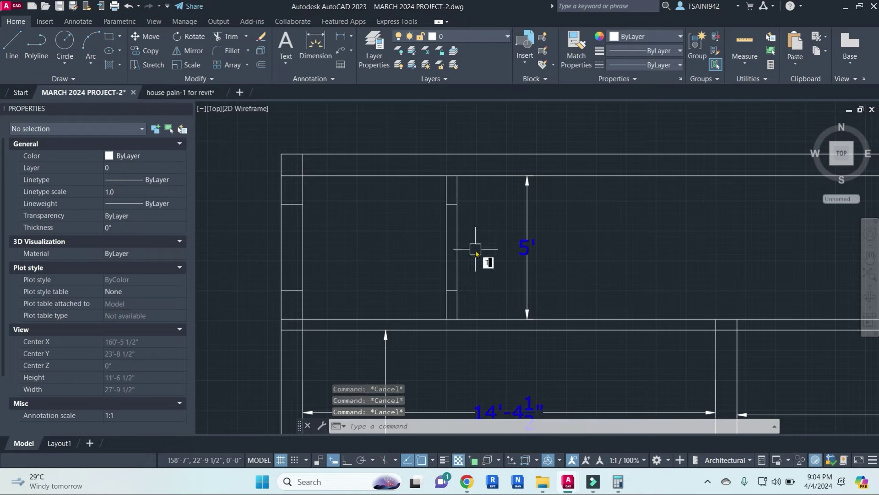
text(tr)
key(Return)
- Cut the wall out of the opening and draw crossed frame lines inside it
drag(481, 243, 392, 223)
key(Escape)
text(l)
key(Return)
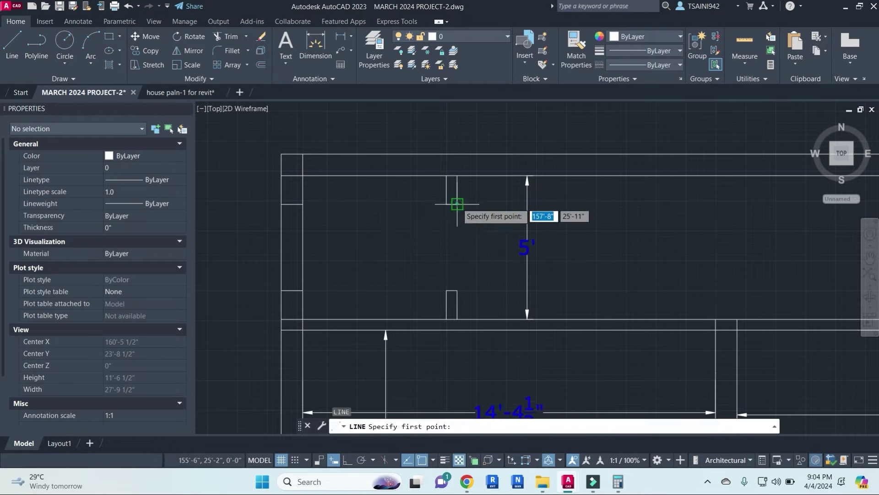
click(457, 204)
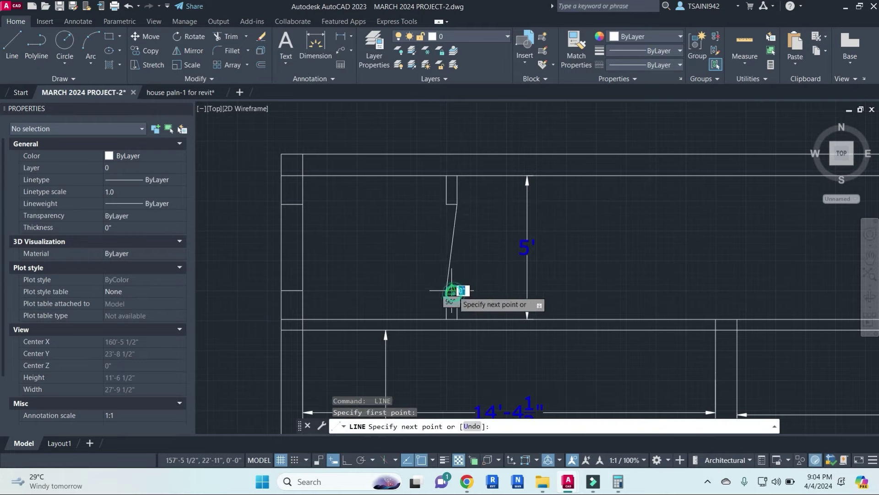
key(Escape)
key(Return)
click(457, 203)
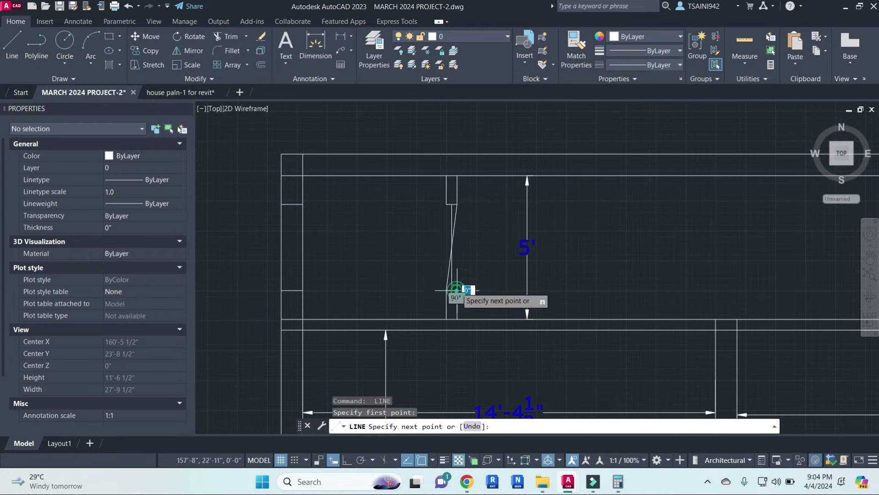
click(451, 203)
key(Escape)
click(426, 256)
scroll(484, 269, down, 2)
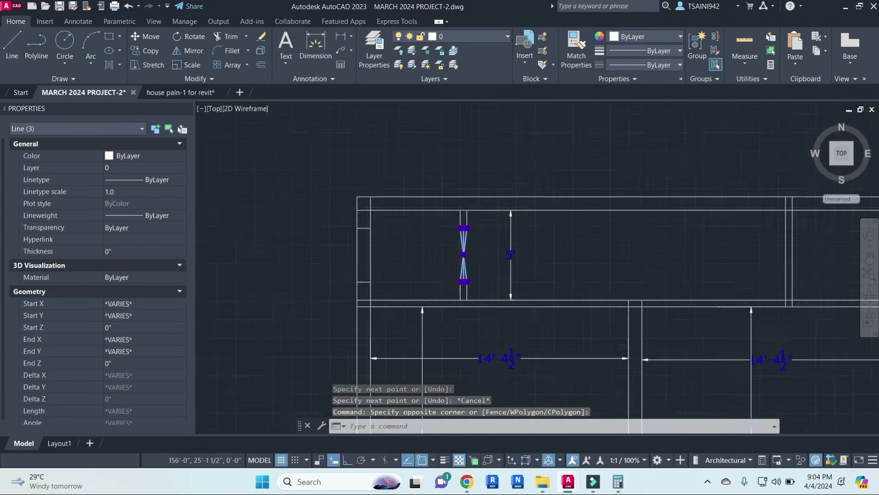
scroll(559, 191, down, 2)
key(Escape)
- Match the new frame lines to the blue dashed line's properties with MATCHPROP
text(ma)
key(Return)
middle_drag(536, 292, 537, 173)
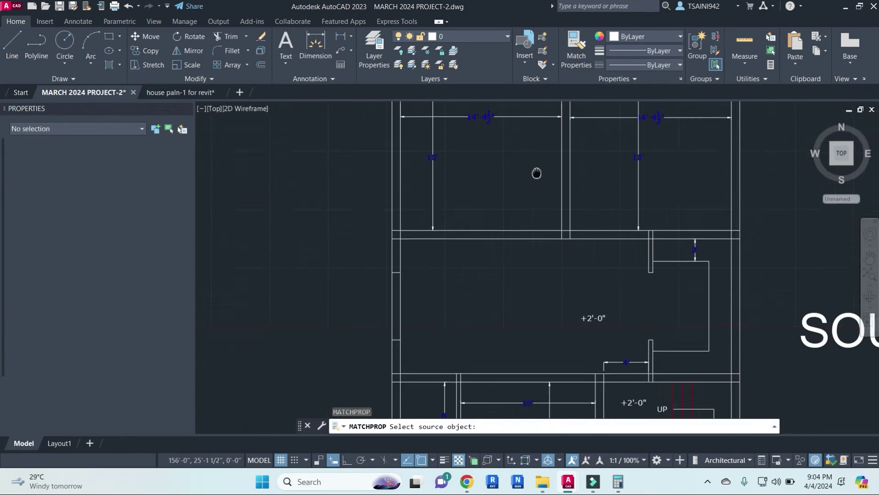
mouse_move(531, 358)
middle_down()
mouse_move(534, 174)
mouse_move(516, 202)
middle_up()
click(511, 290)
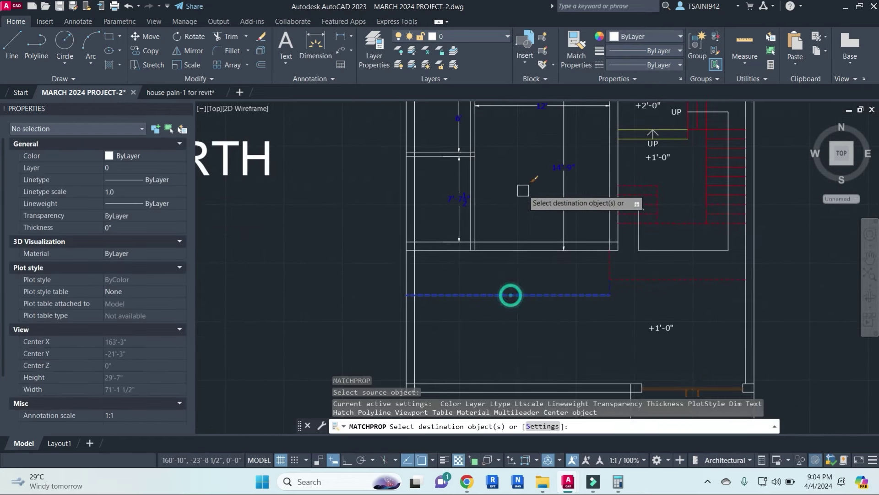
scroll(510, 293, down, 3)
scroll(506, 243, up, 2)
scroll(457, 215, up, 4)
click(427, 216)
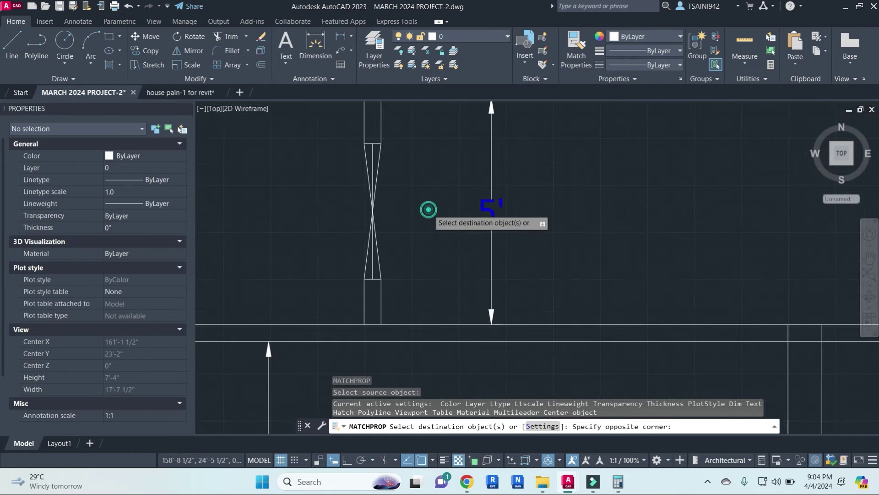
click(312, 196)
scroll(487, 213, down, 3)
key(Escape)
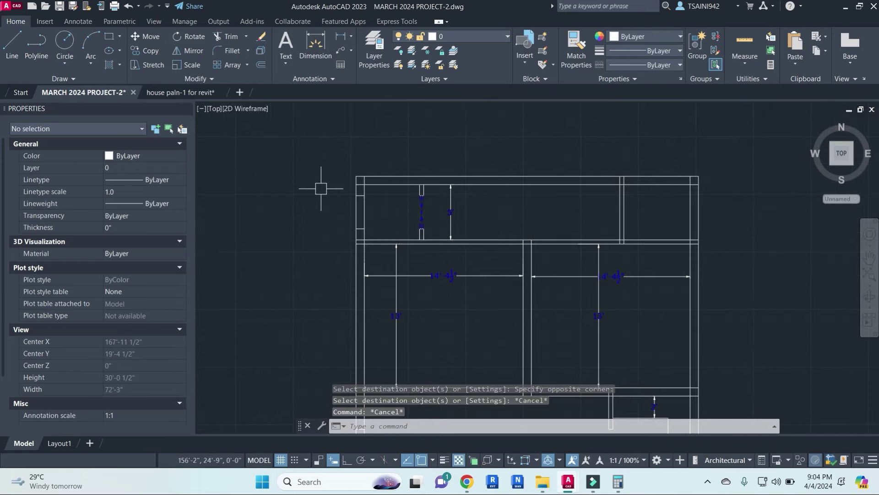
- Erase the two stray objects next to the opening
click(320, 187)
click(378, 236)
text(e)
key(Return)
- Trim the wall segments beside the top-right room after a cancelled offset
key(Escape)
key(Escape)
scroll(608, 222, up, 1)
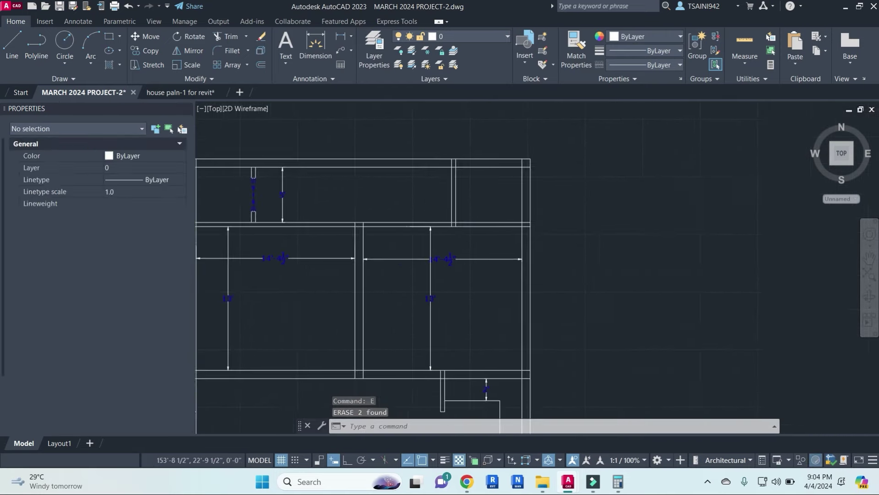
scroll(472, 191, up, 2)
scroll(489, 202, down, 2)
scroll(531, 240, down, 1)
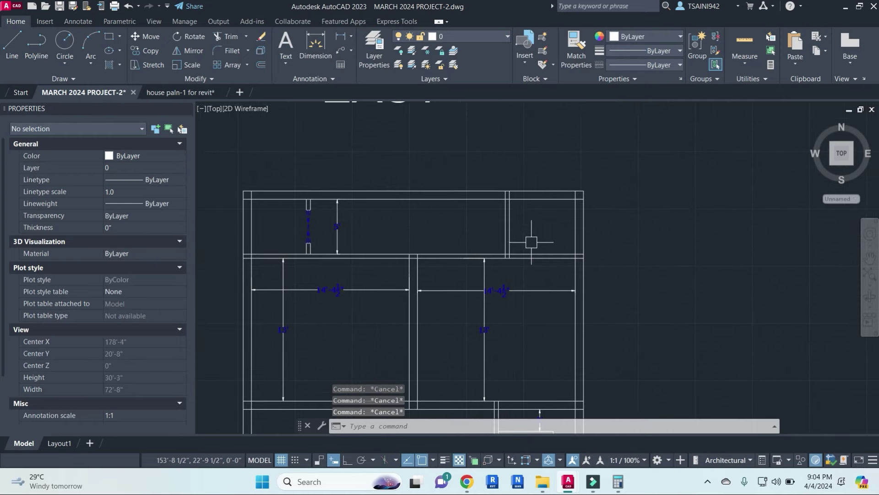
text(o)
key(Return)
key(Return)
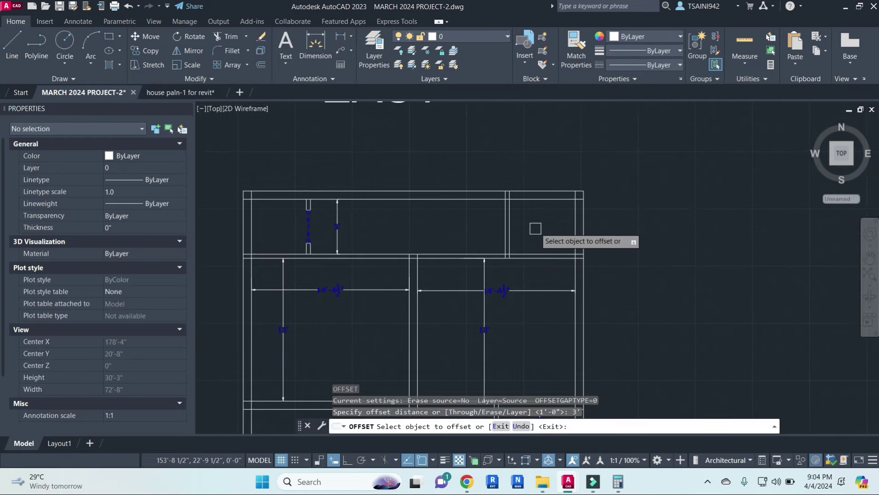
key(Escape)
key(Escape)
text(tr)
key(Return)
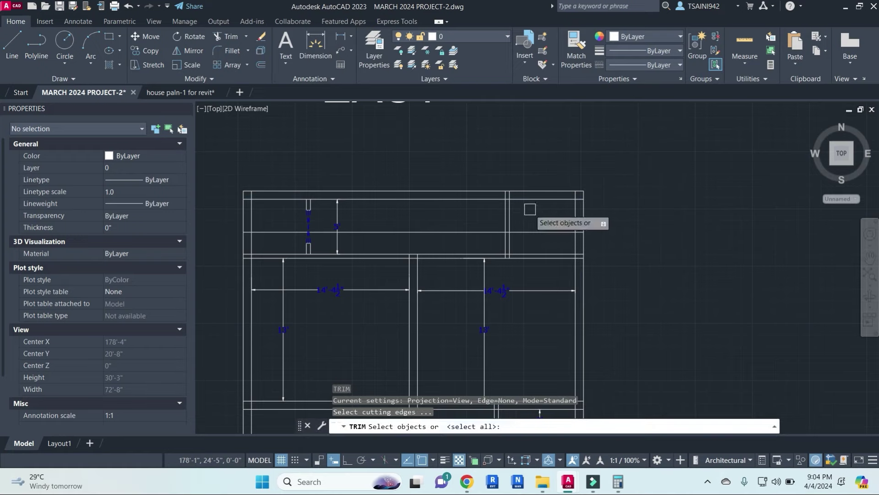
click(526, 265)
click(454, 211)
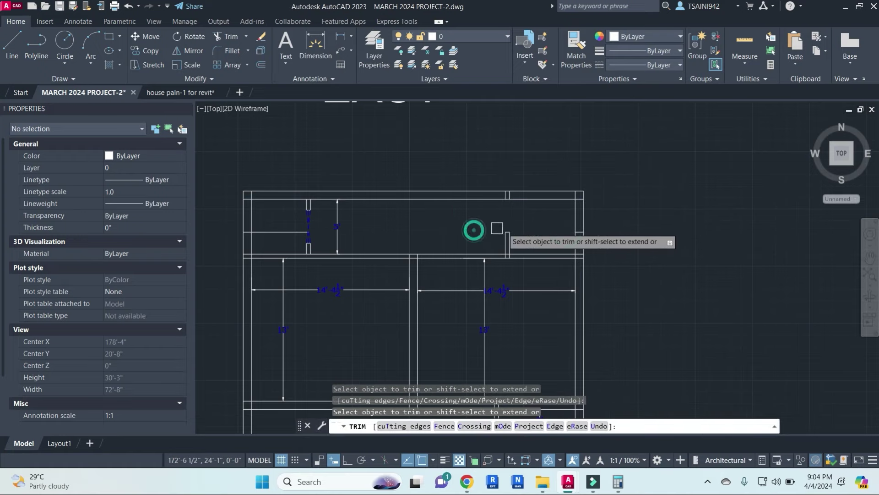
key(Escape)
- Erase the short leftover wall line
click(534, 232)
click(617, 246)
text(e)
key(Return)
- Offset the wall line 3'6" to lay out the door openings
scroll(476, 205, down, 2)
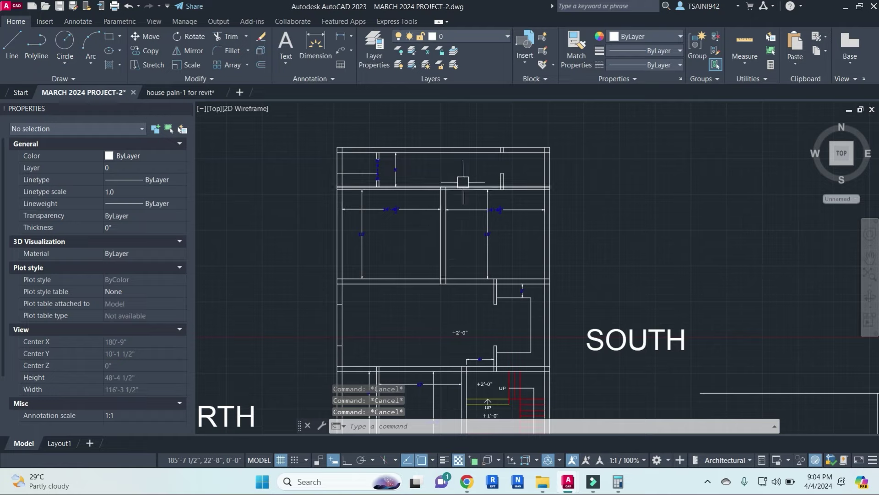
text(o)
key(Return)
text(3'6)
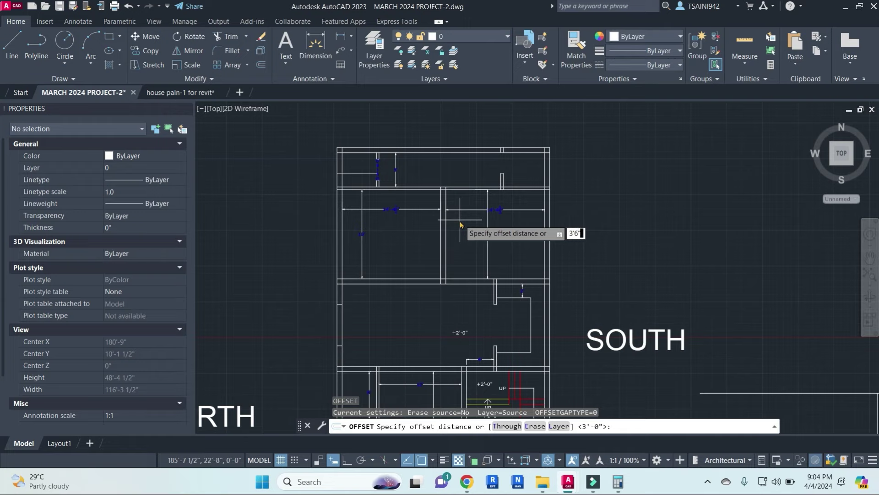
key(Return)
click(444, 254)
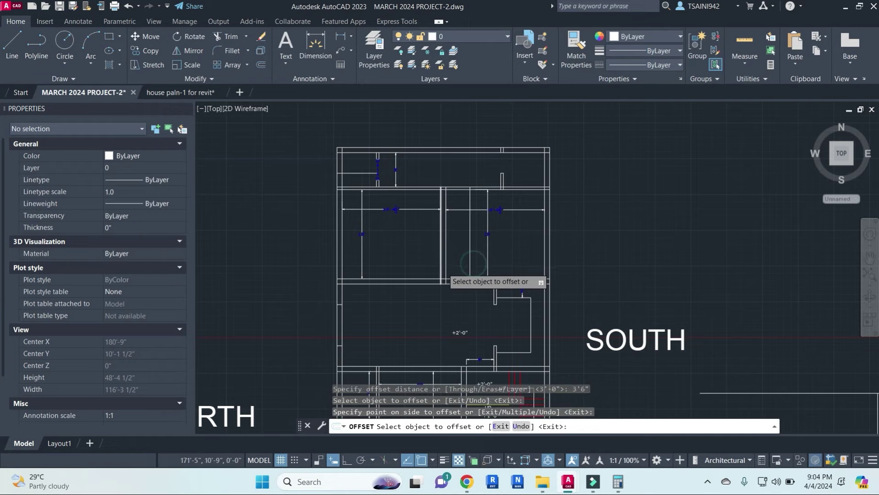
scroll(434, 268, up, 4)
key(Escape)
- Trim the wall lines to open both 3'-6" doorways
text(tr)
key(Return)
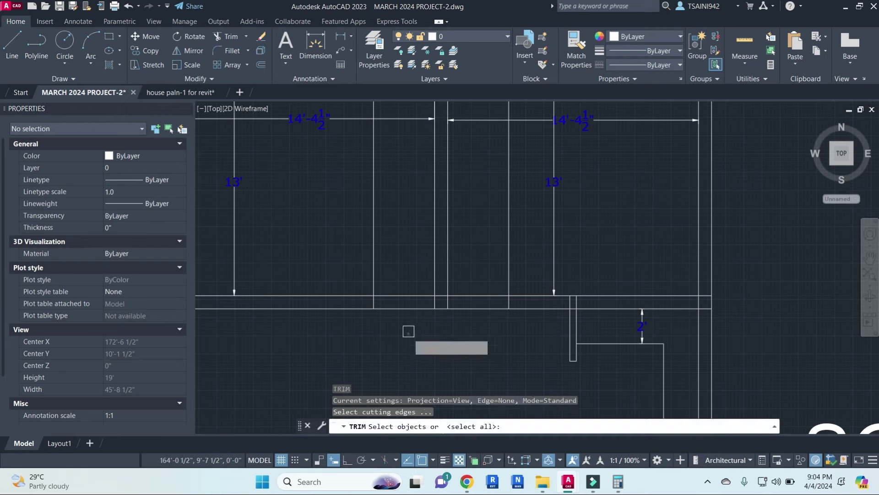
key(Return)
drag(406, 329, 374, 252)
drag(488, 332, 467, 280)
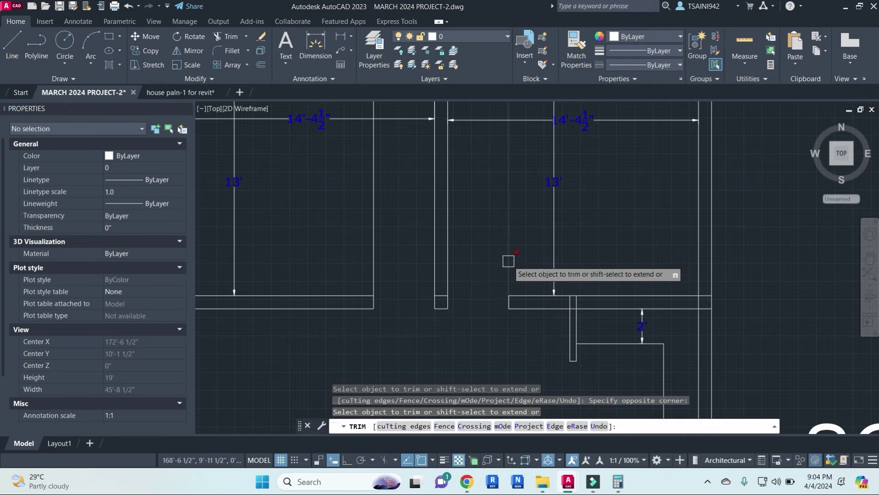
click(367, 247)
scroll(366, 247, down, 5)
click(390, 245)
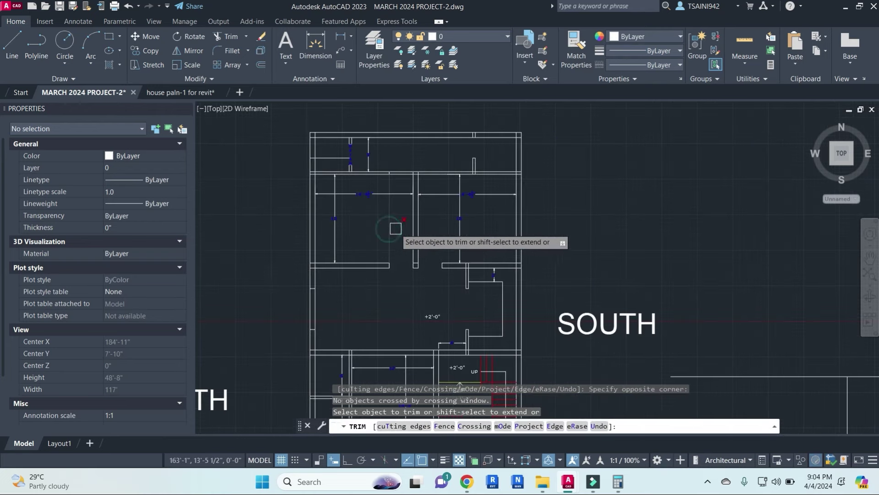
scroll(391, 288, up, 2)
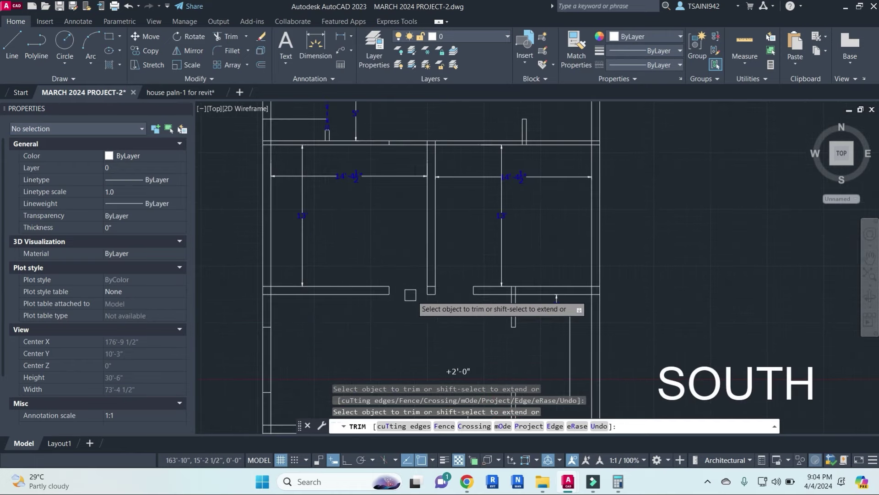
key(Escape)
key(Escape)
- Add a 3'-6" linear dimension across the existing opening
text(li)
key(Return)
click(389, 287)
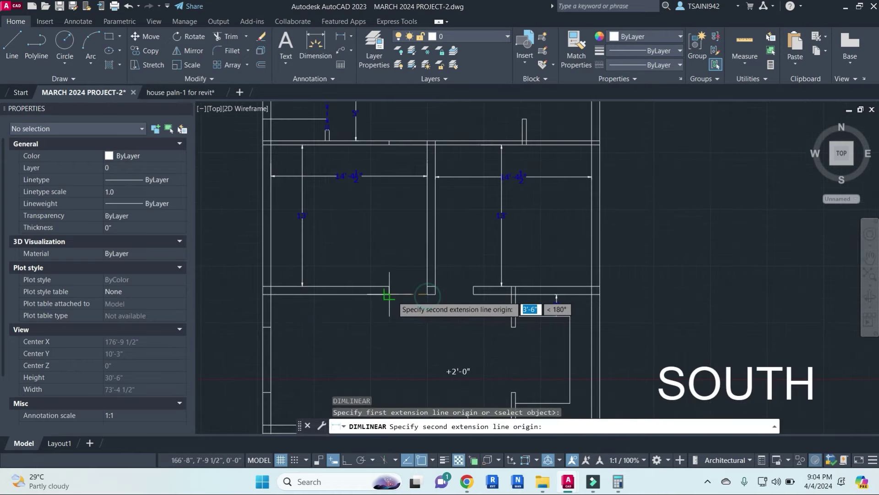
scroll(389, 293, up, 2)
click(402, 294)
scroll(402, 295, down, 3)
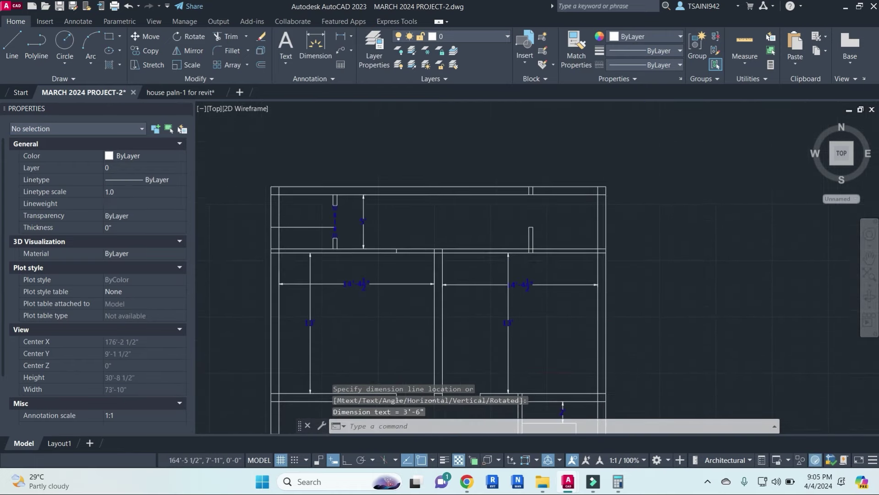
scroll(458, 275, up, 5)
key(Escape)
- Erase the short stray line with a selection window
click(374, 250)
click(455, 324)
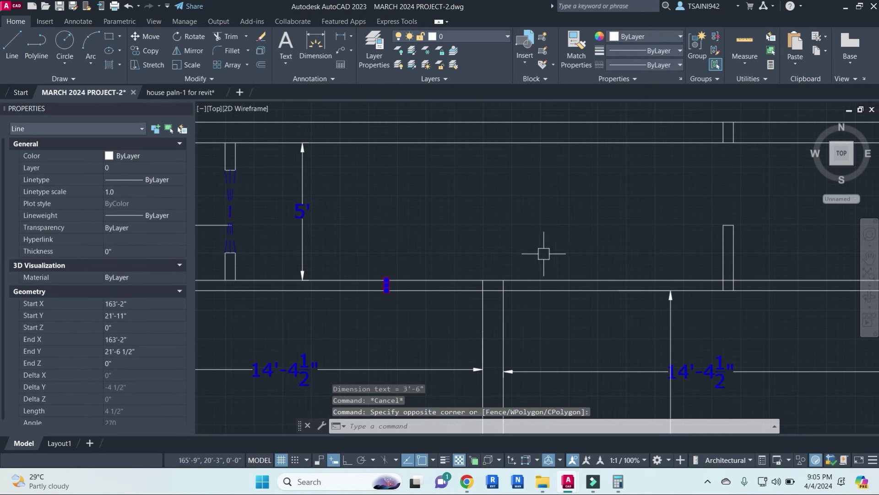
text(e)
key(Return)
scroll(491, 242, down, 2)
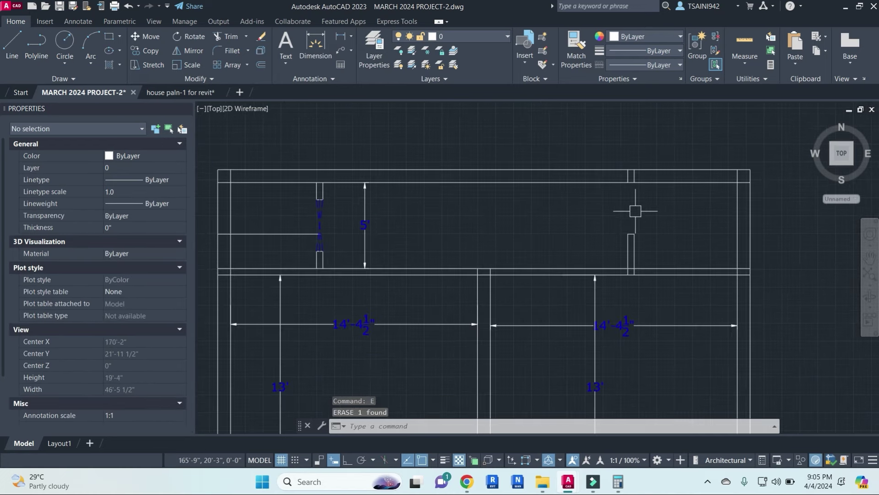
key(Escape)
key(Escape)
key(Escape)
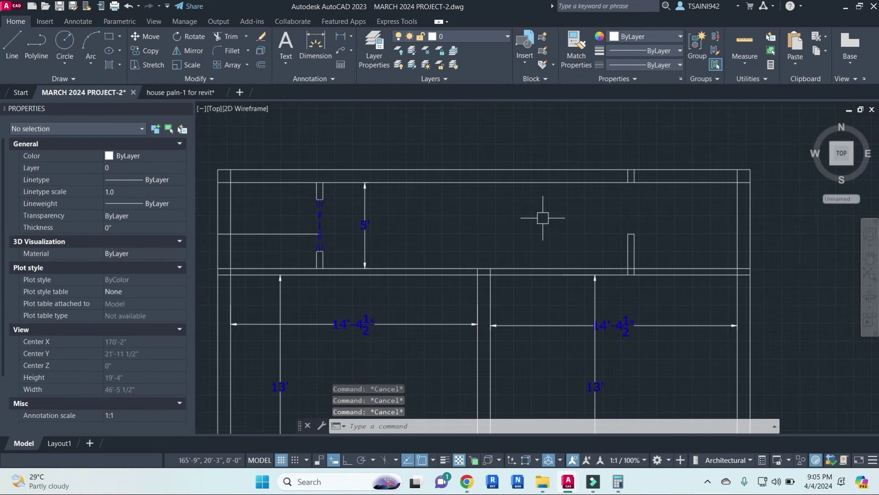
- Offset the vertical line 3'3" both ways to mark the opening edges
text(o)
key(Return)
text(3'3')
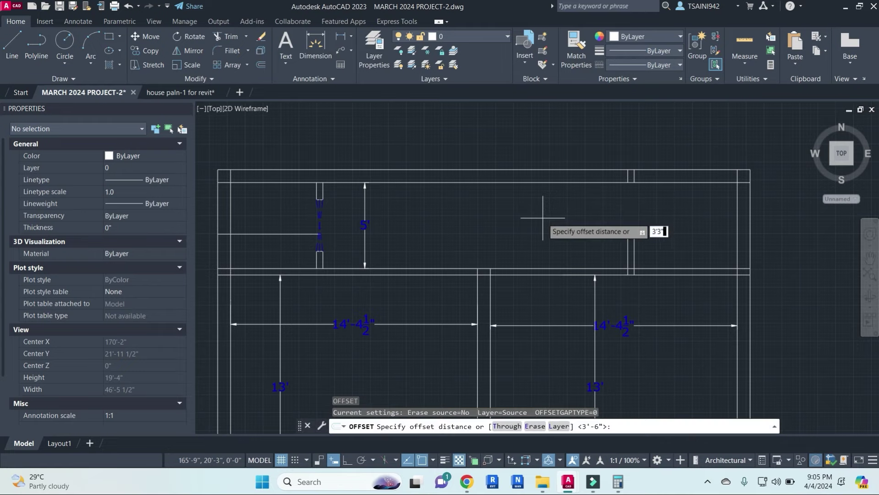
key(Return)
click(490, 299)
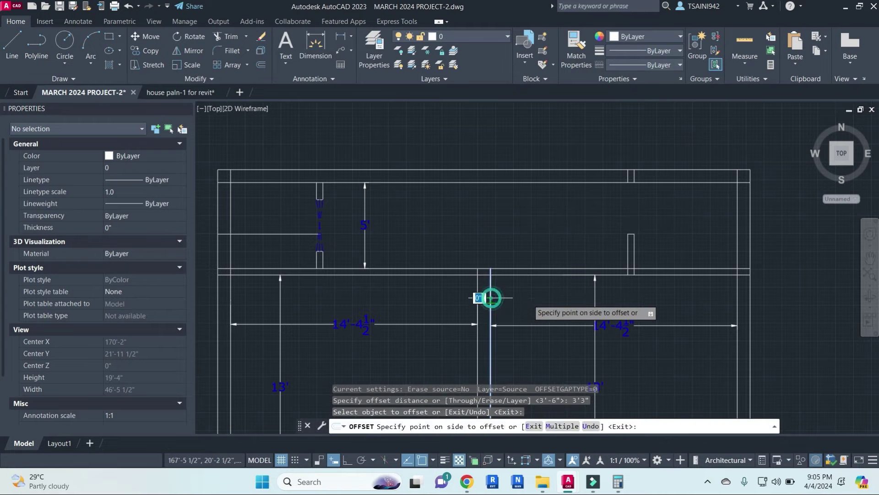
click(478, 293)
click(406, 290)
key(Escape)
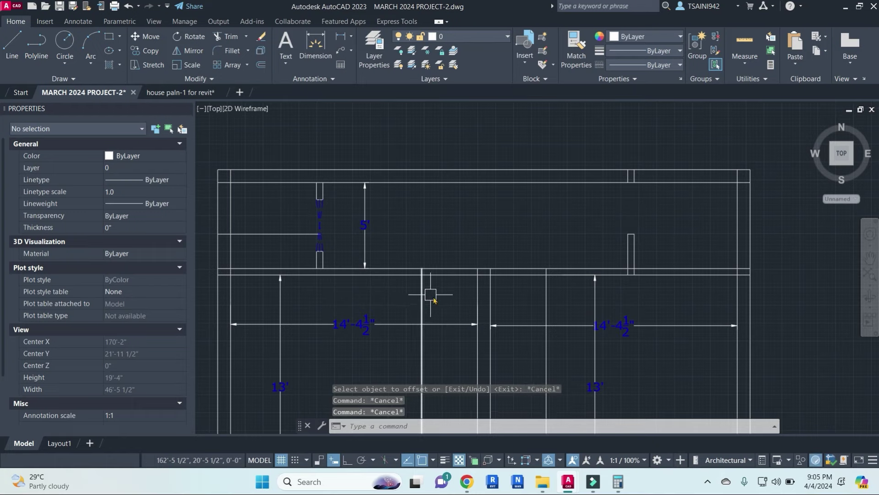
- Trim away the wall lines between the opening edges
text(tr)
key(Return)
drag(437, 251, 469, 273)
click(530, 290)
click(522, 261)
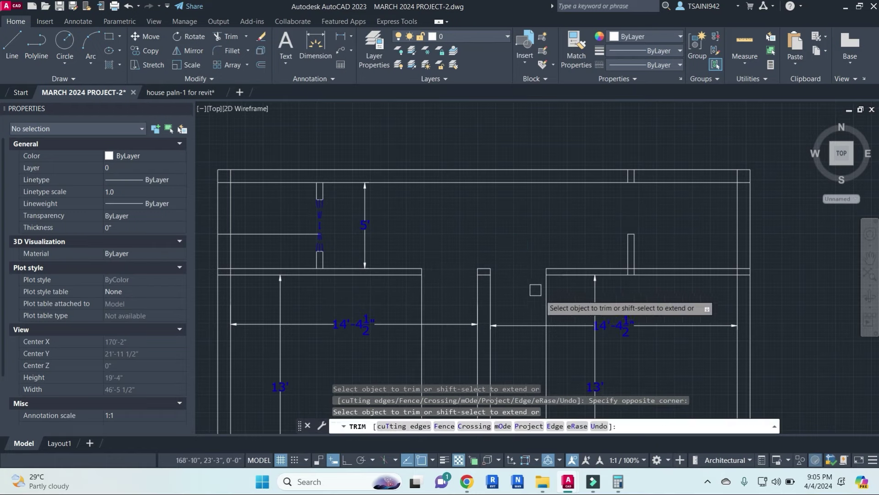
key(Escape)
key(Escape)
key(Escape)
- Trim off the two leftover offset lines below the wall, bringing the stair area into view
text(tr)
key(Return)
click(546, 293)
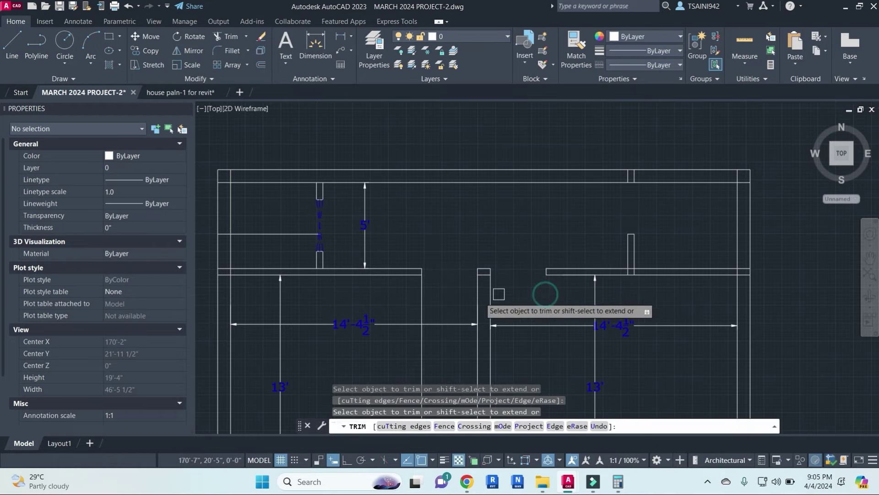
click(421, 298)
scroll(437, 281, down, 3)
scroll(458, 277, down, 1)
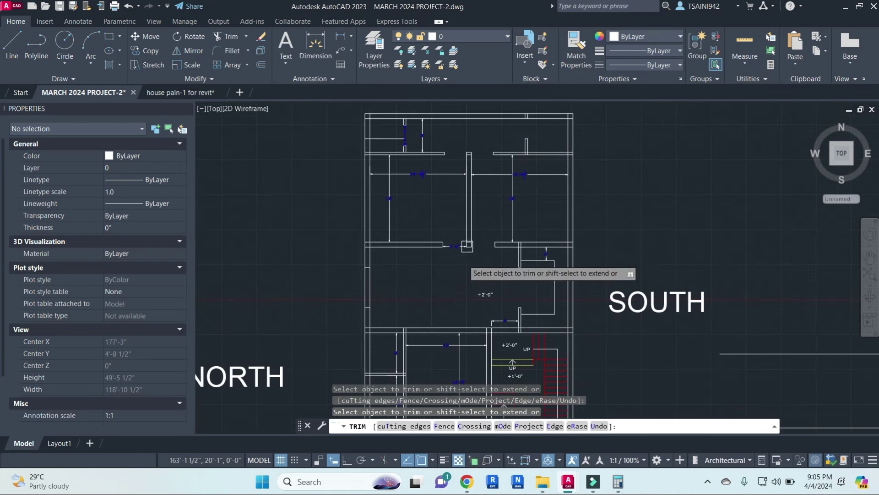
mouse_move(469, 271)
middle_down()
mouse_move(489, 272)
mouse_move(481, 204)
middle_up()
key(Escape)
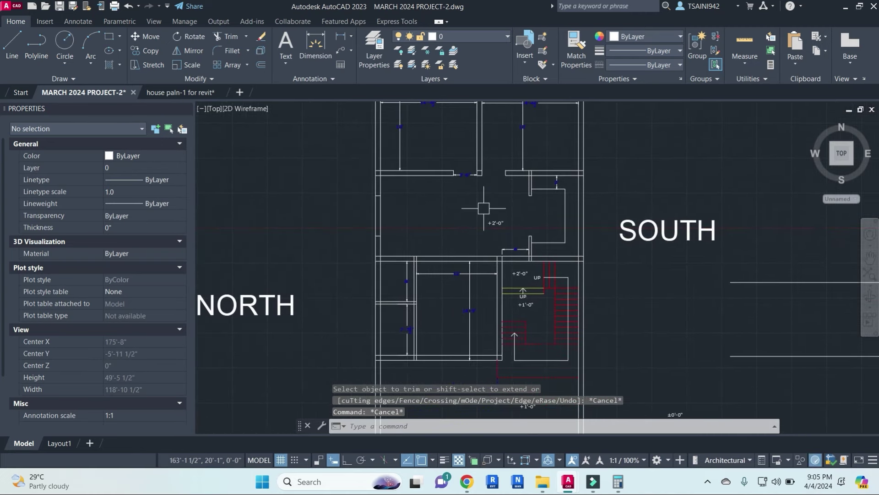
scroll(482, 266, up, 2)
middle_drag(418, 278, 434, 279)
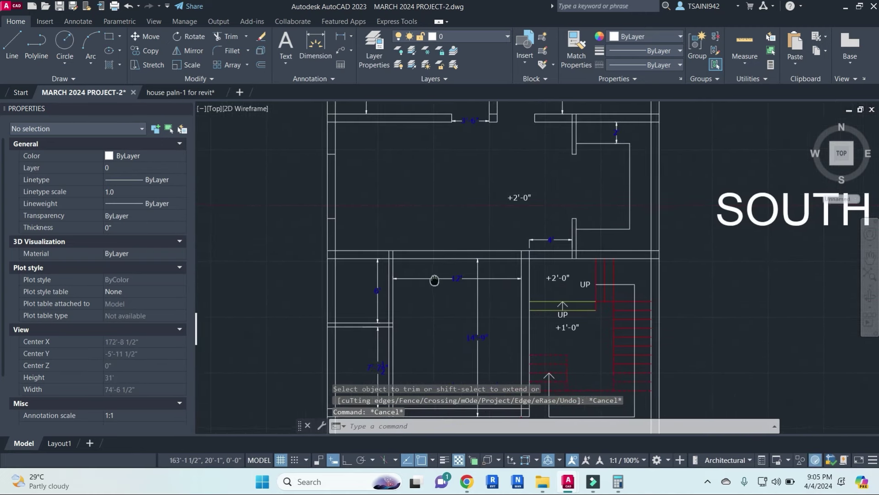
mouse_move(468, 222)
middle_down()
mouse_move(434, 271)
mouse_move(474, 262)
middle_up()
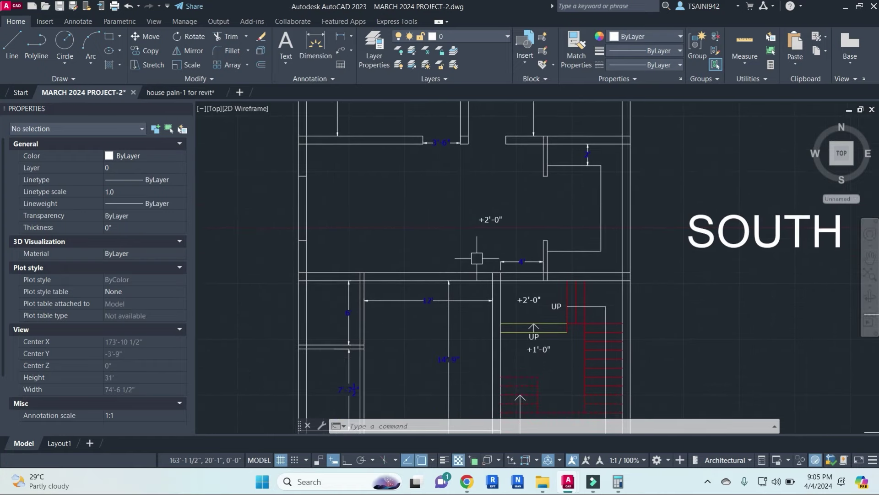
- Erase the two short wall ticks near the left wall junction
click(253, 161)
click(344, 247)
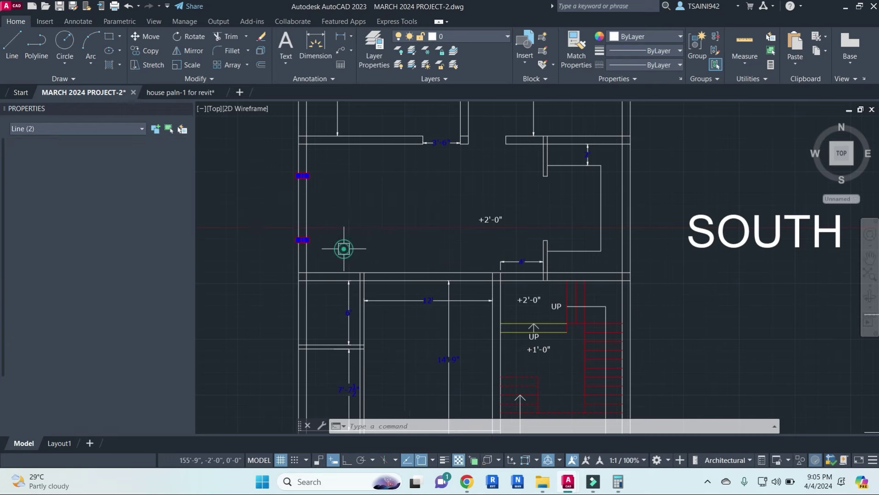
text(E)
key(Return)
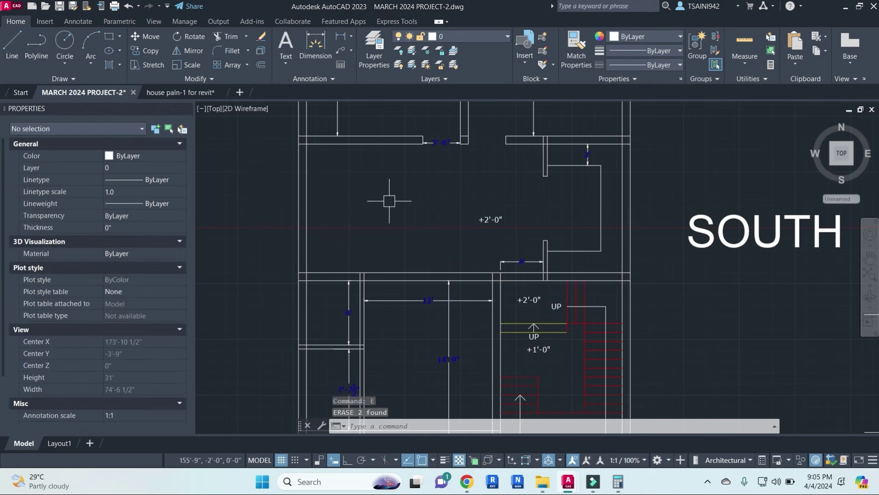
middle_drag(316, 274, 347, 240)
key(Escape)
key(Escape)
key(Escape)
scroll(347, 241, up, 2)
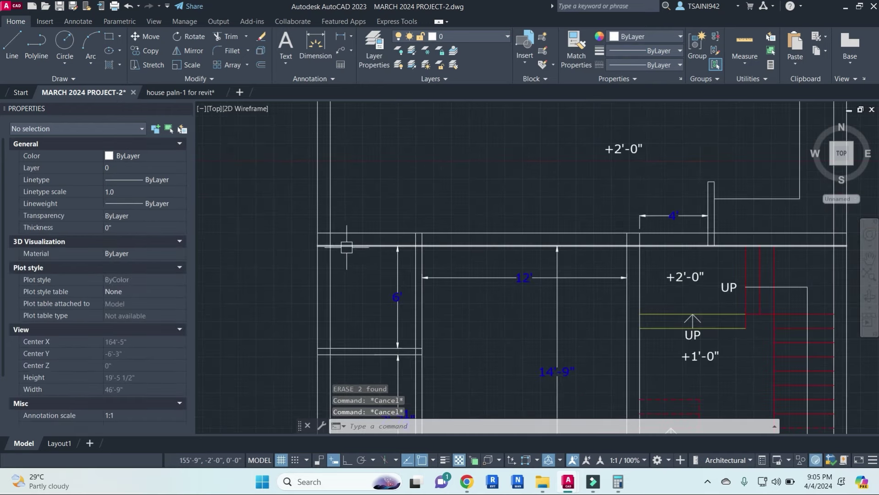
- Offset the vertical line 3' to the right
text(o)
key(Return)
text(3)
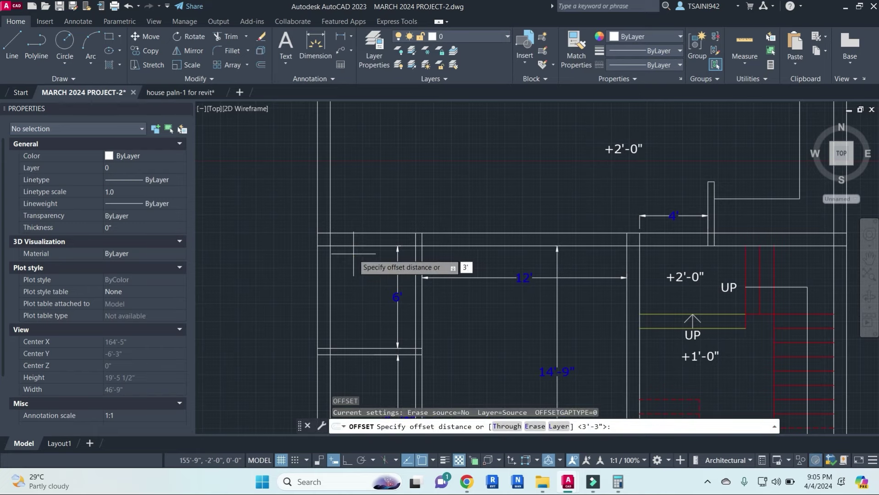
key(Return)
click(329, 216)
click(367, 225)
key(Escape)
key(Escape)
key(Escape)
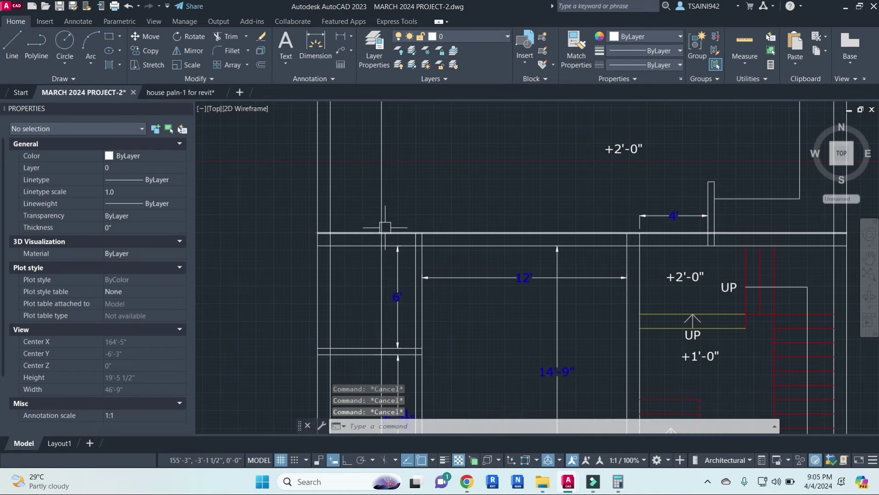
- Trim the two wall lines inside the new opening
text(tr)
key(Return)
click(364, 260)
click(349, 206)
click(382, 203)
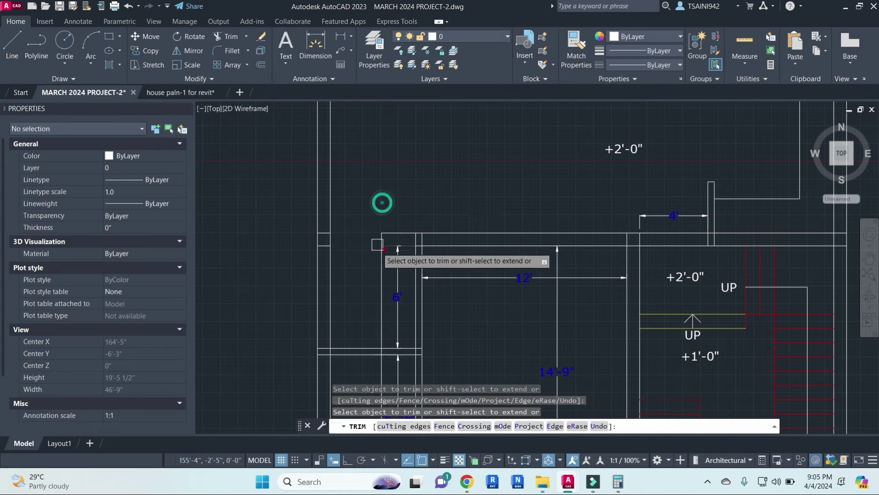
click(373, 265)
key(Escape)
key(Escape)
key(Escape)
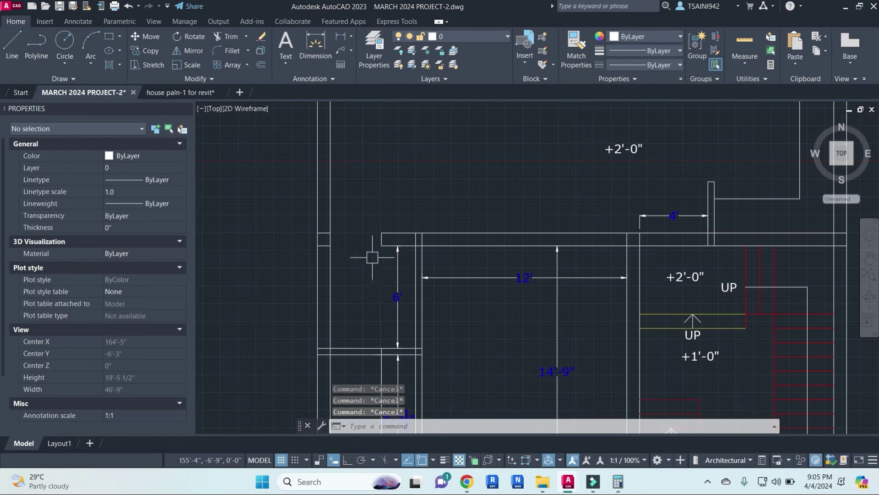
click(289, 212)
key(Escape)
scroll(452, 196, down, 2)
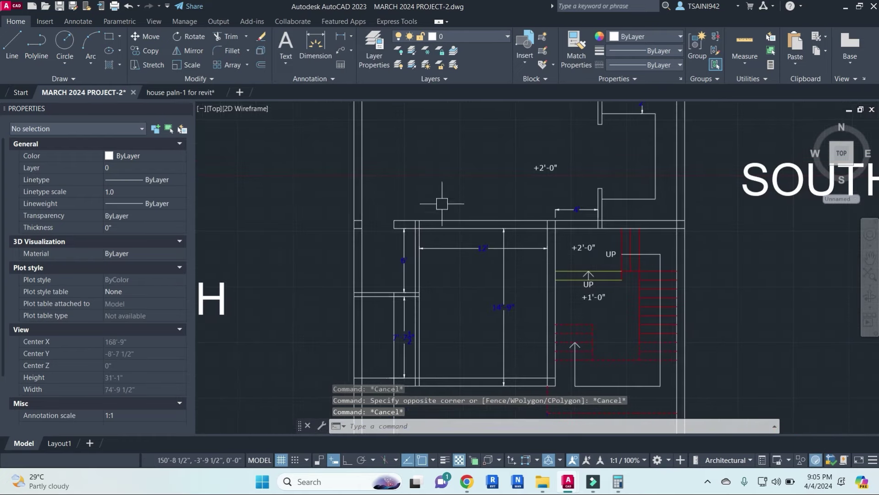
scroll(412, 225, up, 2)
- Delete the long vertical line left of the room
click(400, 251)
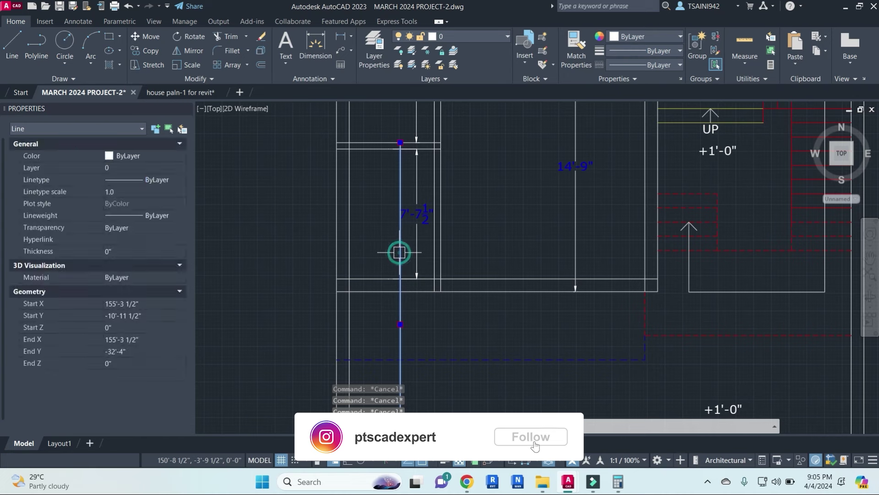
text(e)
key(Return)
scroll(408, 258, down, 2)
- Offset another line by 3'
text(o)
key(Return)
text(3)
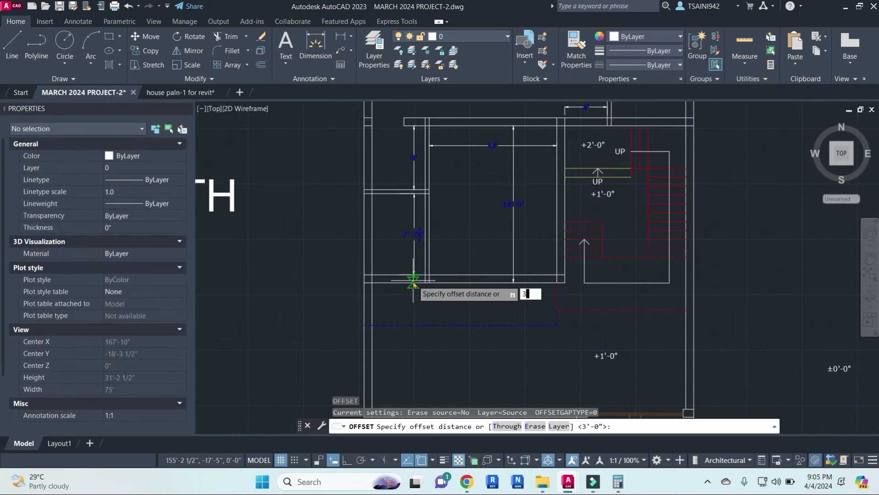
key(Return)
click(371, 293)
key(Escape)
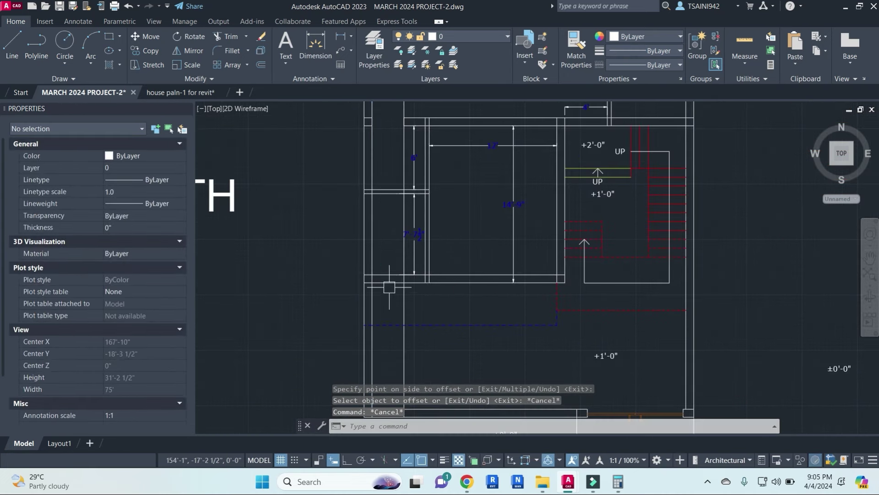
- Start a trim, then cancel it and clear the selection
text(tr)
key(Return)
key(Return)
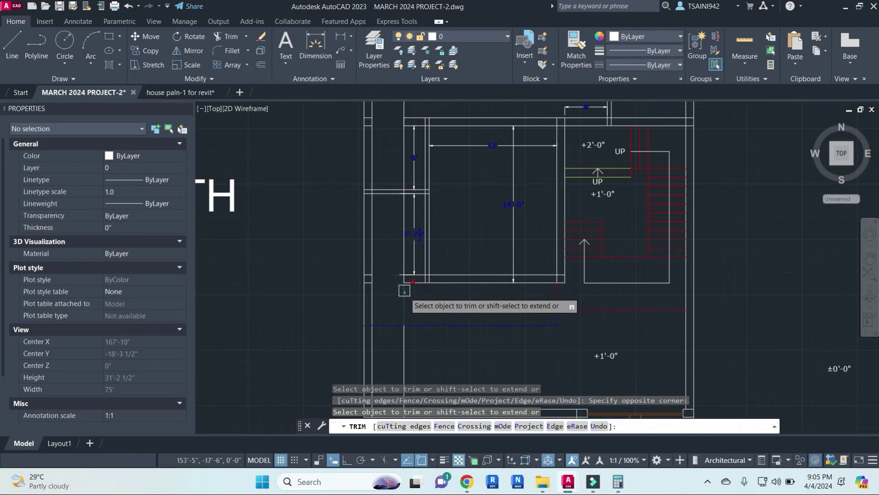
scroll(401, 262, down, 1)
scroll(394, 275, down, 1)
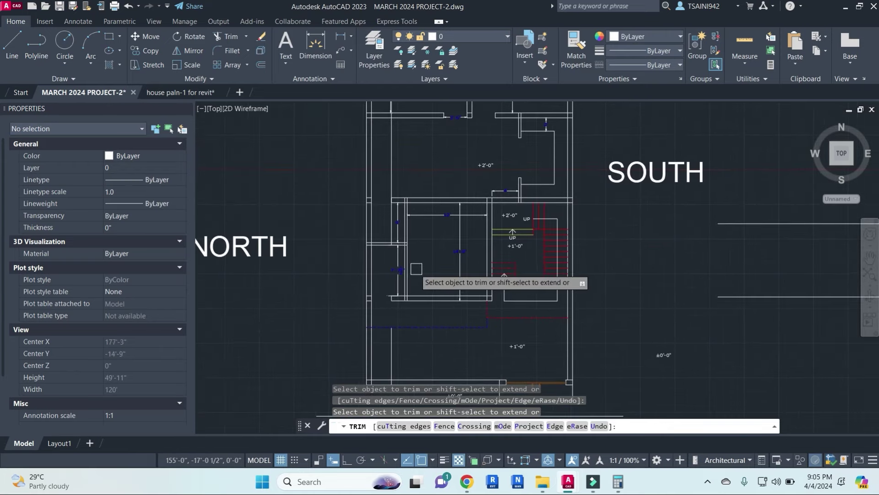
key(Escape)
key(Escape)
click(392, 271)
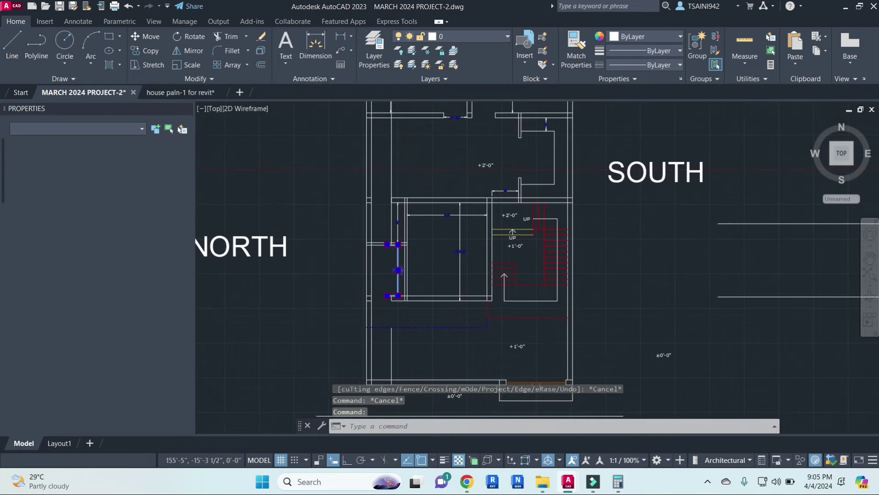
key(Escape)
scroll(433, 196, up, 1)
scroll(424, 227, up, 1)
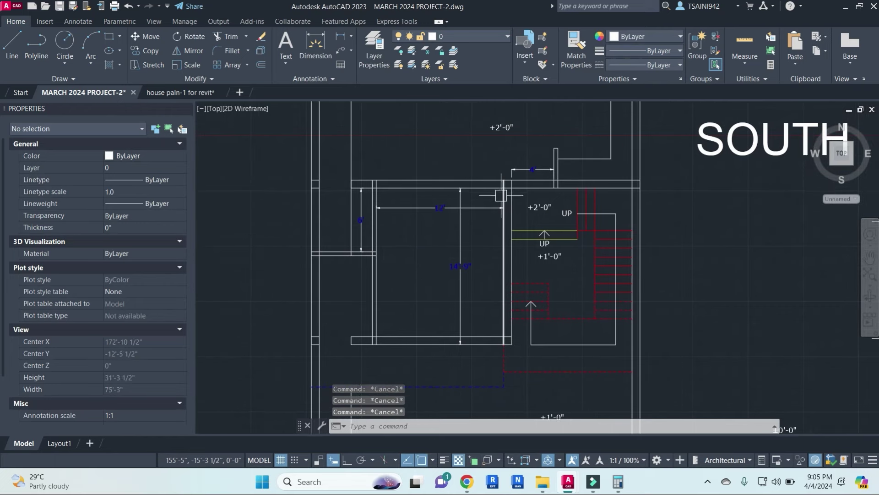
- Offset the wall line 3'-6" inward
text(o)
key(Return)
text(3'6)
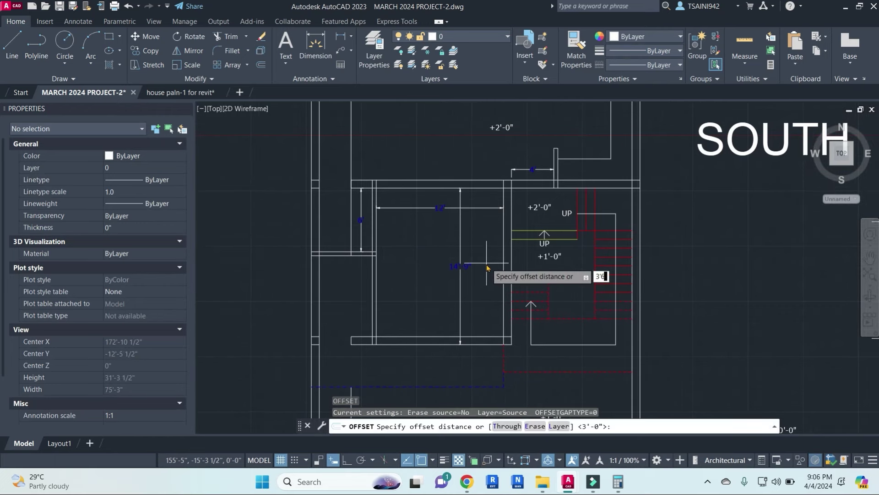
key(Return)
click(503, 243)
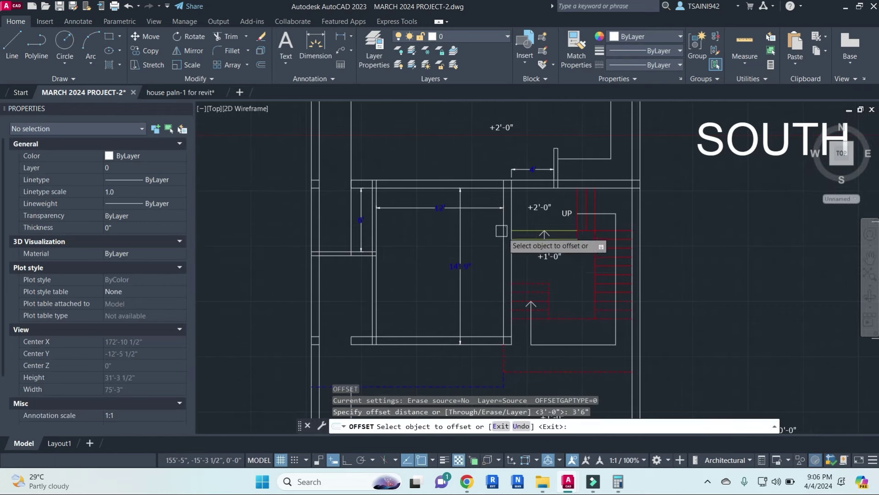
key(Escape)
key(Escape)
key(Escape)
- Fence-trim the wall segments inside the 3'-6" opening
text(tr)
key(Return)
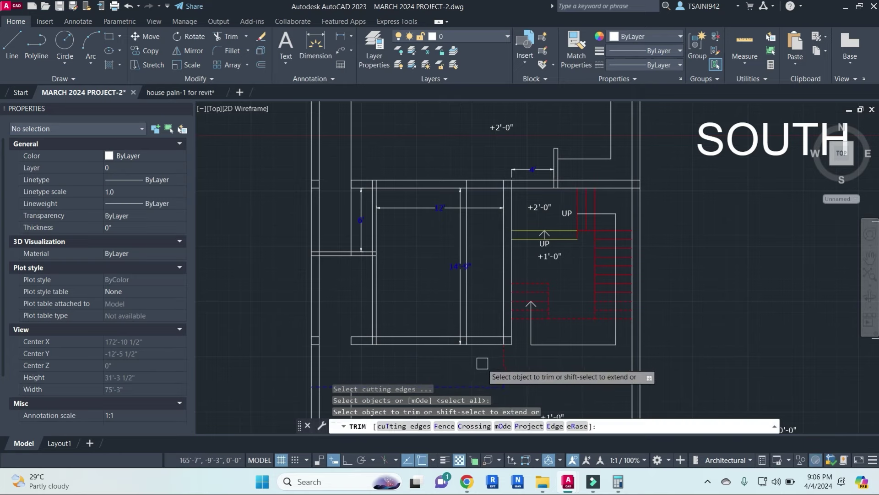
drag(481, 361, 477, 177)
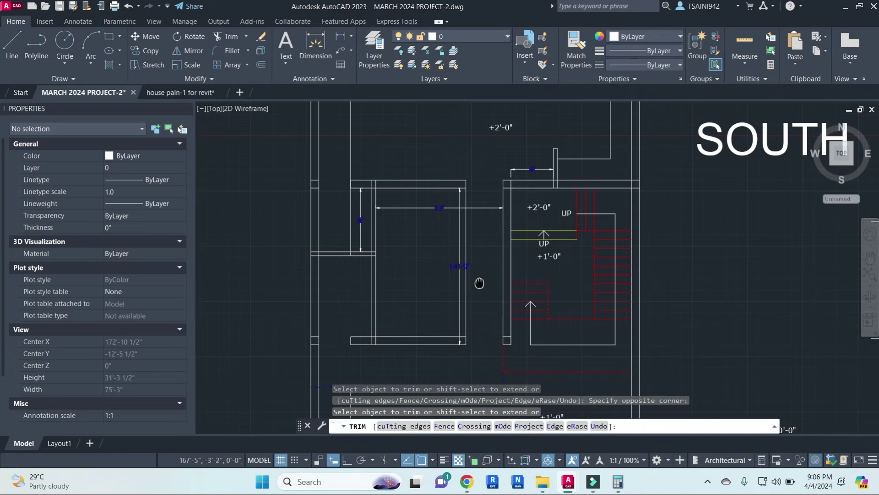
scroll(476, 280, down, 1)
scroll(473, 259, down, 1)
scroll(473, 259, down, 1)
scroll(430, 234, up, 2)
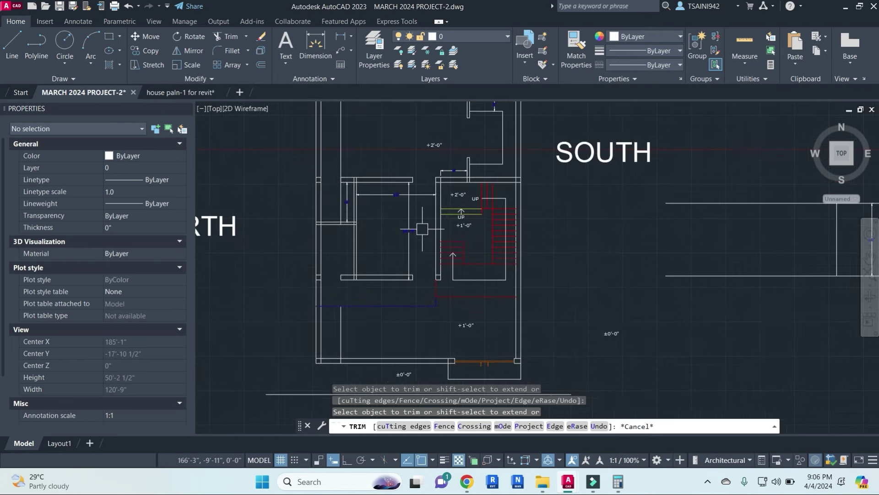
key(Escape)
scroll(410, 212, up, 1)
scroll(426, 244, down, 3)
scroll(380, 142, up, 1)
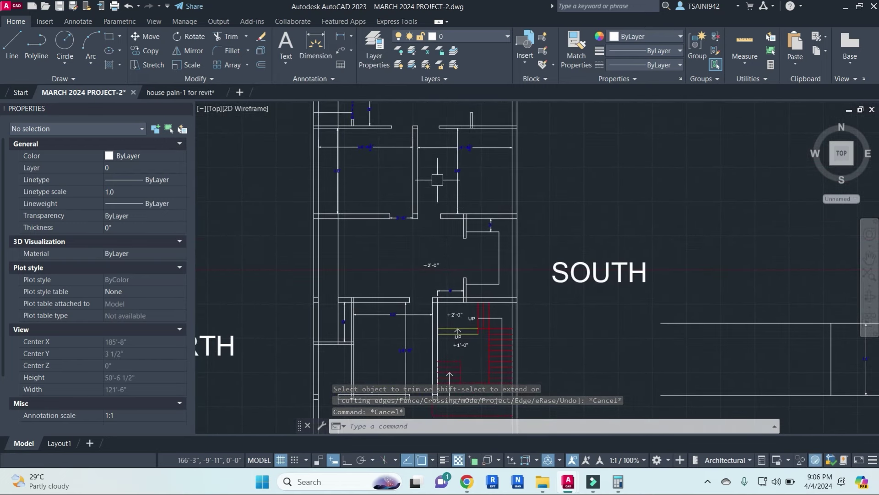
scroll(348, 152, down, 2)
scroll(388, 174, up, 2)
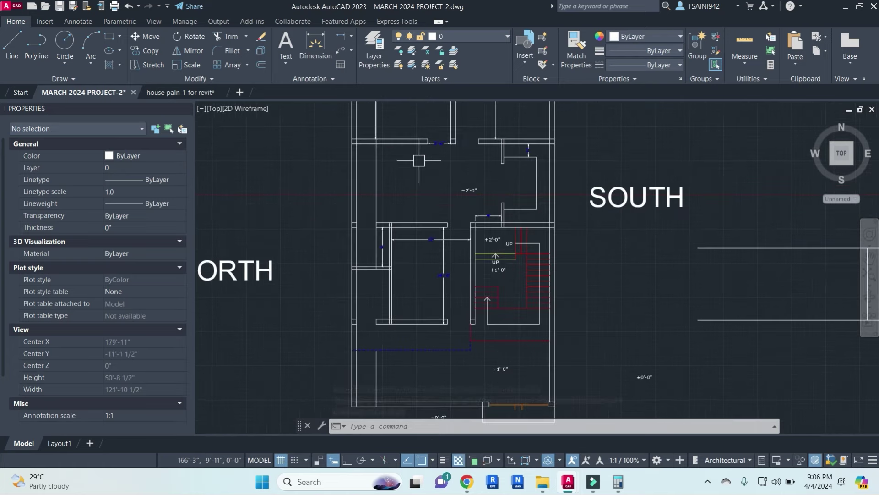
- Start a trim using all objects as cutting edges, then cancel it
text(tr)
key(Return)
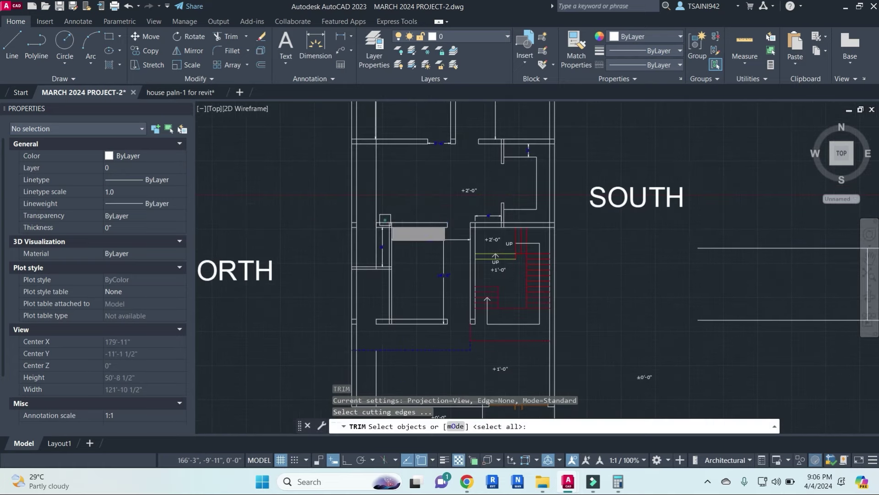
key(Return)
scroll(395, 253, down, 2)
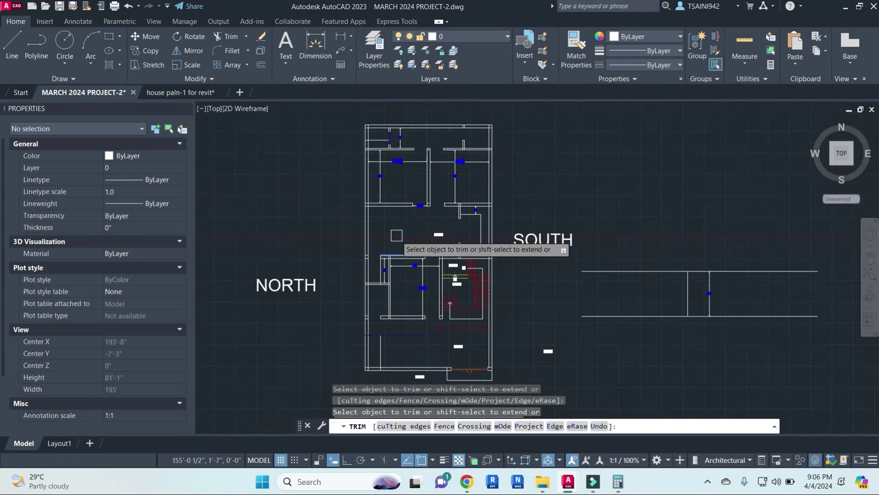
scroll(418, 352, up, 4)
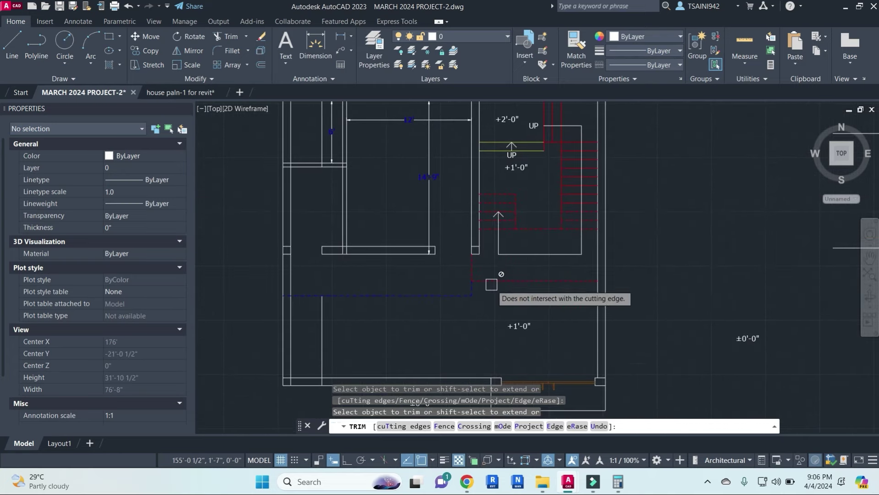
scroll(514, 214, up, 2)
scroll(514, 214, up, 1)
scroll(515, 213, down, 1)
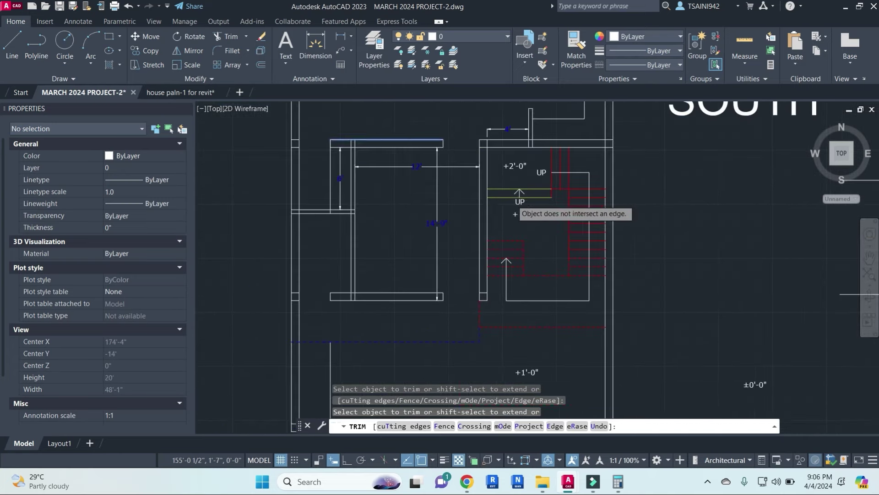
key(Escape)
scroll(509, 188, up, 4)
scroll(501, 168, down, 4)
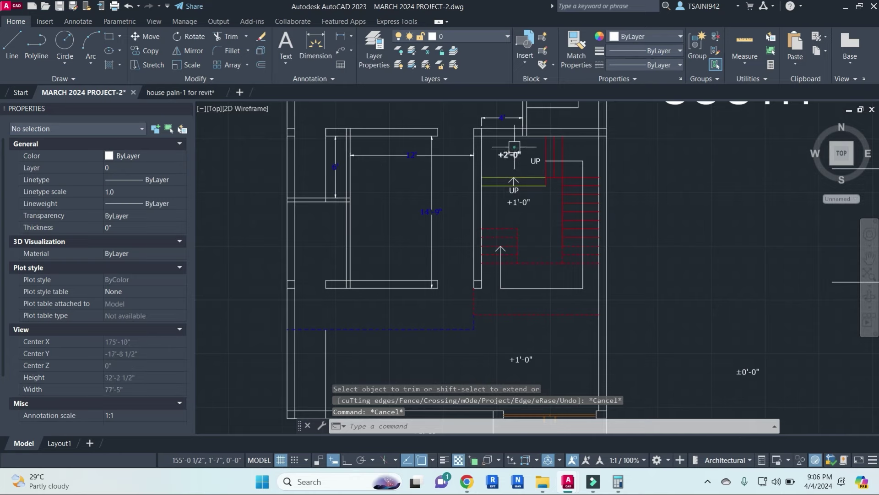
- Copy the +2'-0" level text into the 14'-9" room beside the stair
click(509, 156)
scroll(423, 256, up, 2)
click(395, 269)
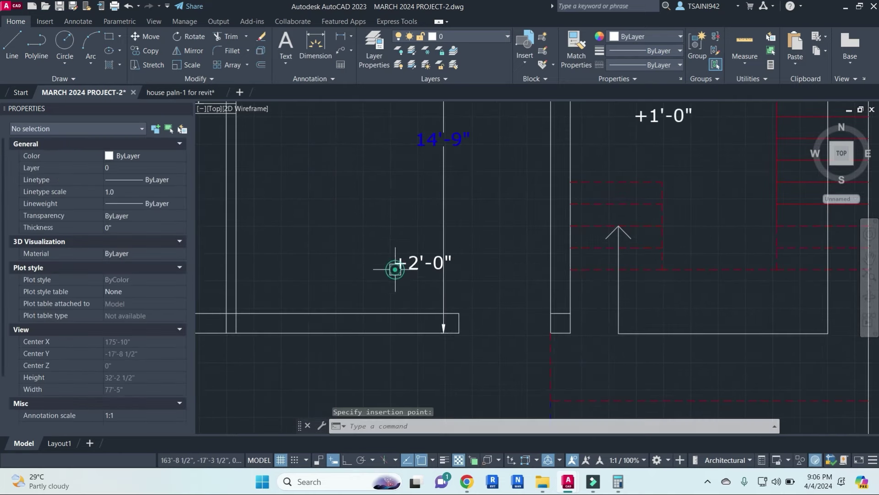
scroll(497, 300, down, 4)
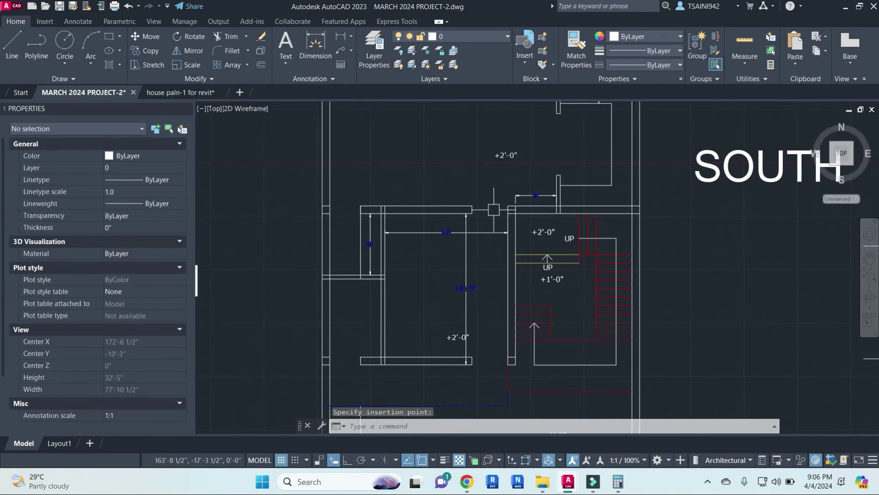
scroll(472, 281, up, 2)
scroll(460, 263, up, 1)
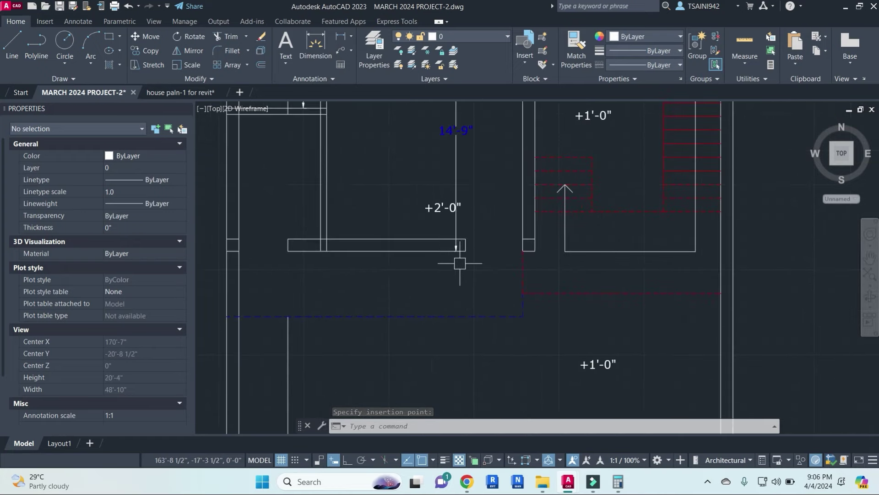
key(Escape)
key(Escape)
key(Escape)
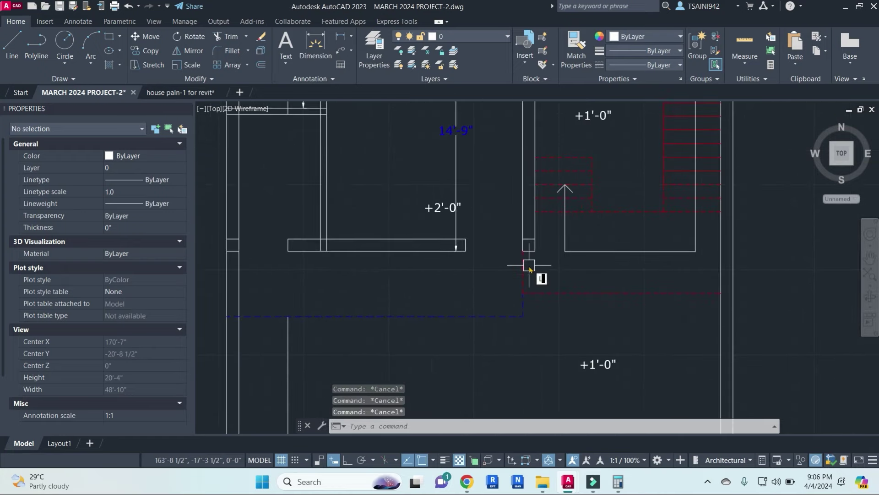
key(Return)
- Draw the step outline from the wall end with 10-inch, 4-foot and 1-foot ortho segments
click(535, 251)
text(10')
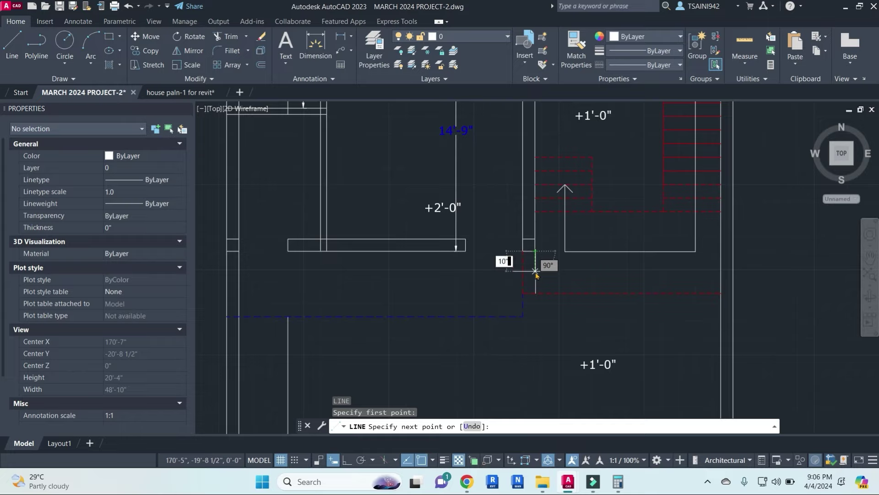
key(Return)
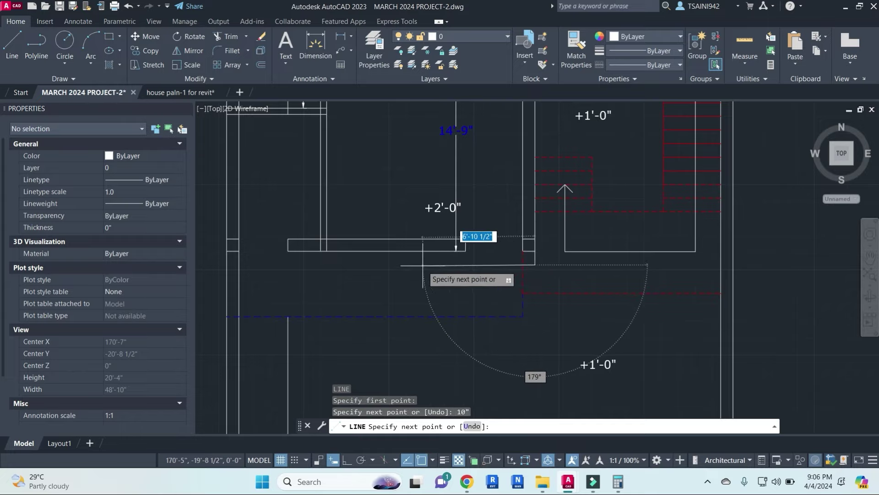
key(F8)
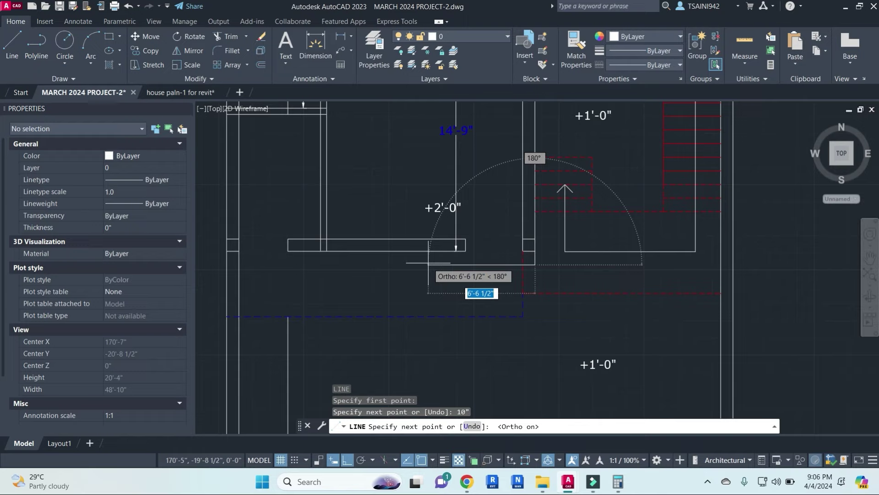
text(')
key(Return)
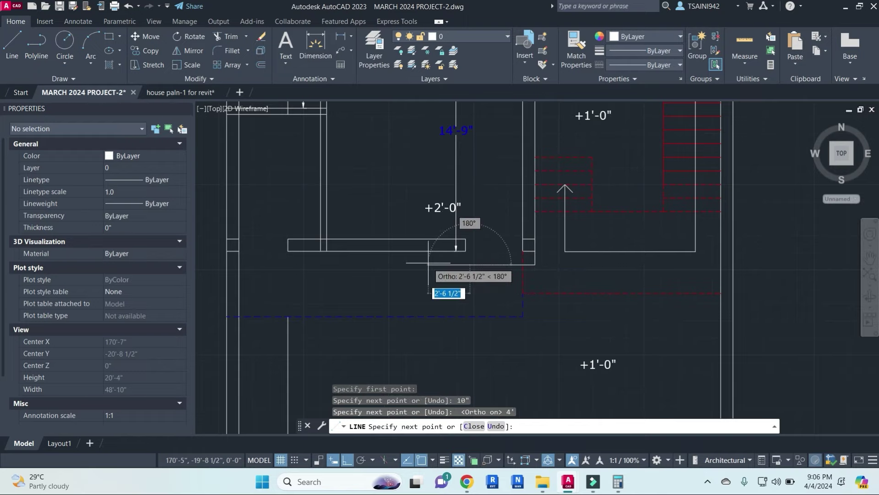
scroll(419, 281, up, 3)
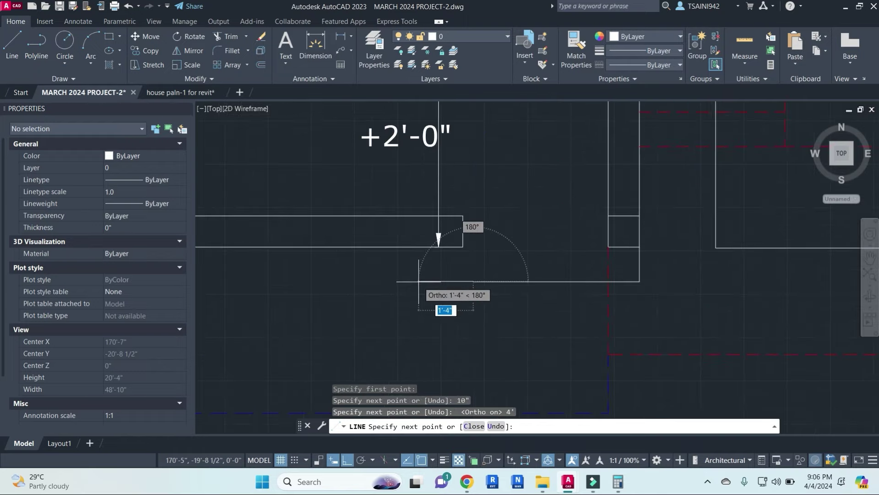
text(')
key(Return)
scroll(430, 247, up, 4)
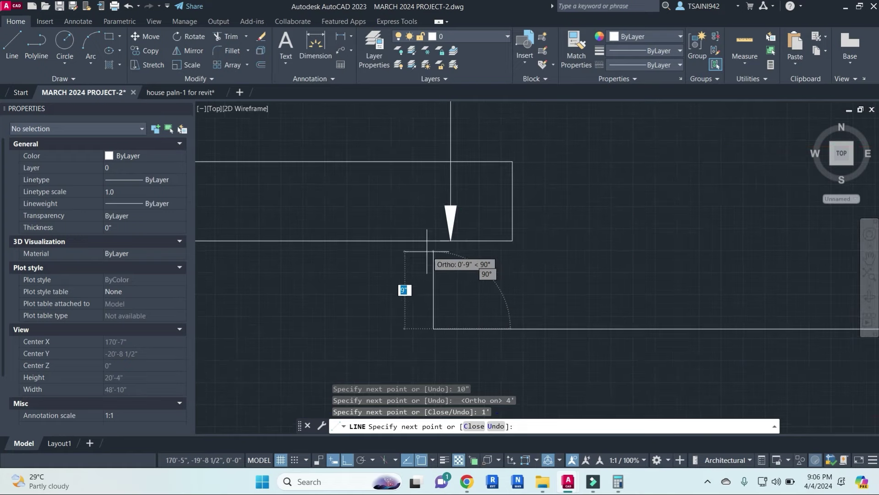
key(Escape)
key(Escape)
key(Escape)
scroll(431, 242, down, 3)
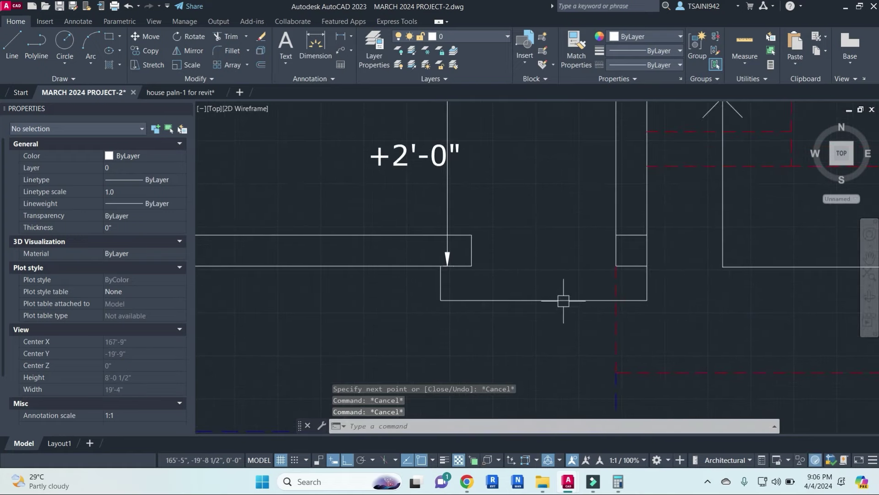
text(L)
- Draw a straight line across the step from the corner to a second point
key(Return)
click(616, 265)
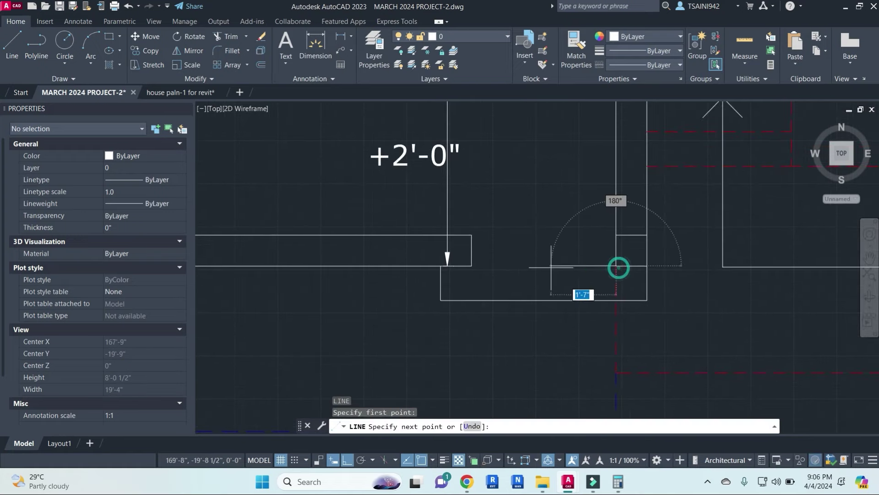
click(471, 265)
key(Escape)
key(Escape)
key(Escape)
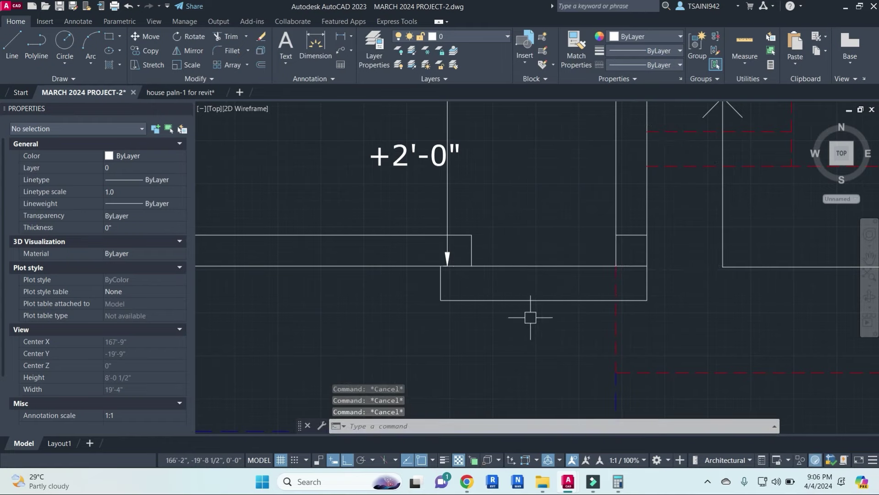
- Offset the step's bottom line 10 inches downward
text(o)
key(Return)
text(10)
key(Return)
click(540, 300)
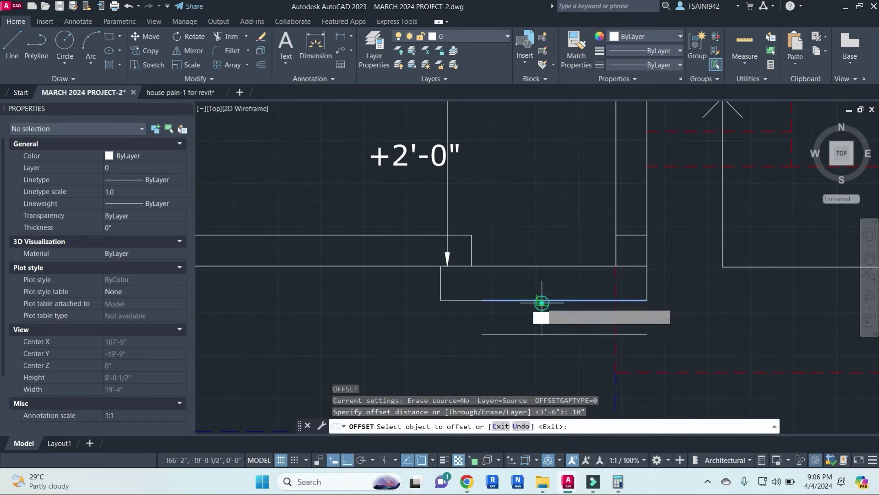
click(536, 334)
key(Escape)
key(Escape)
- Fillet the left vertical line and bottom line into a clean corner
text(f)
key(Return)
click(440, 284)
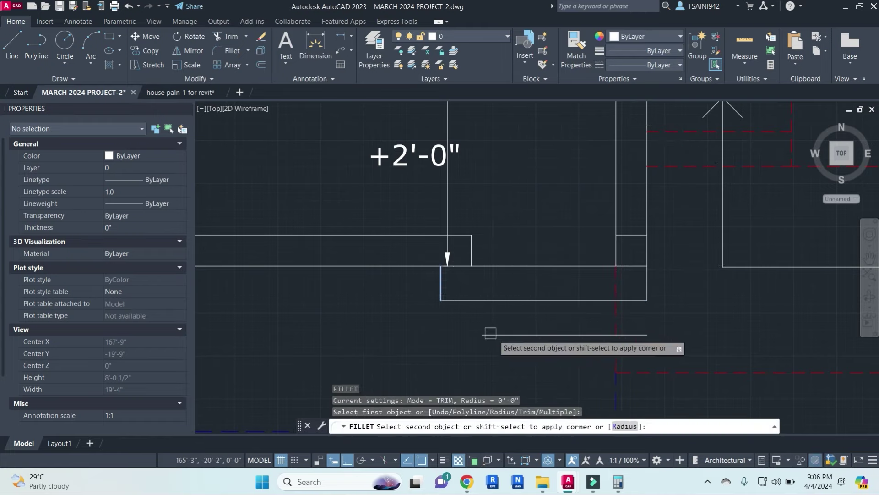
click(646, 286)
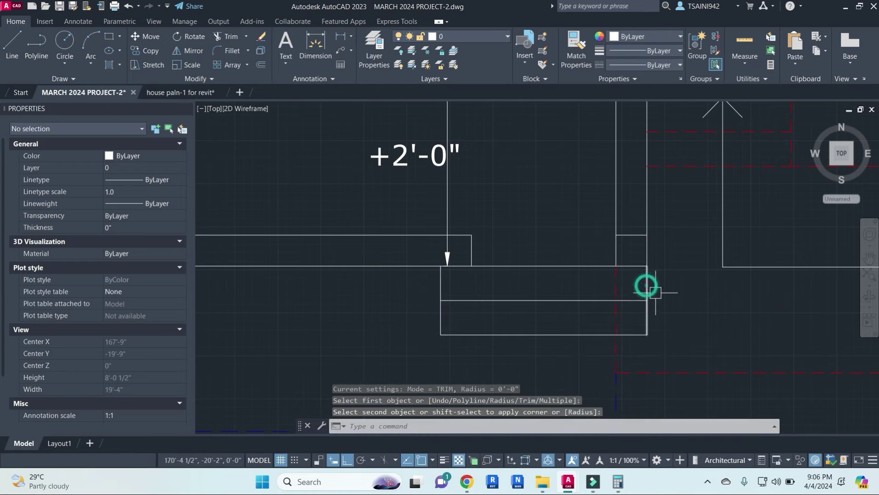
scroll(585, 310, down, 2)
scroll(527, 308, down, 1)
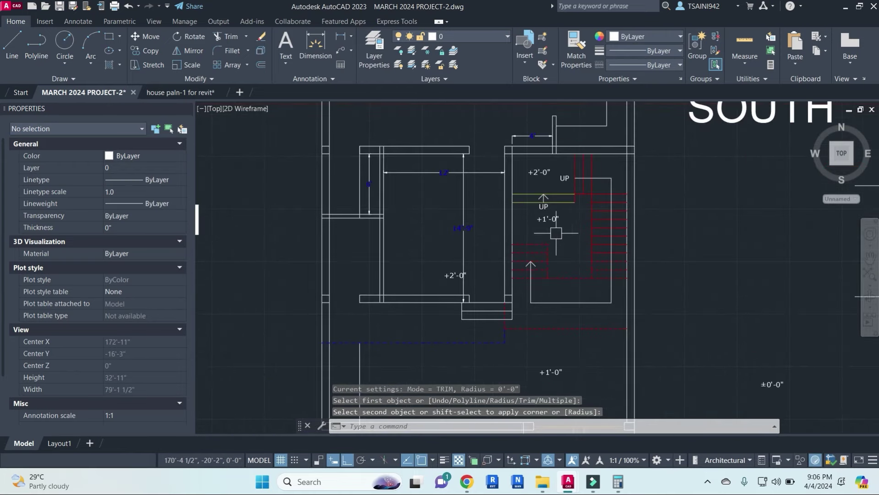
scroll(492, 313, up, 4)
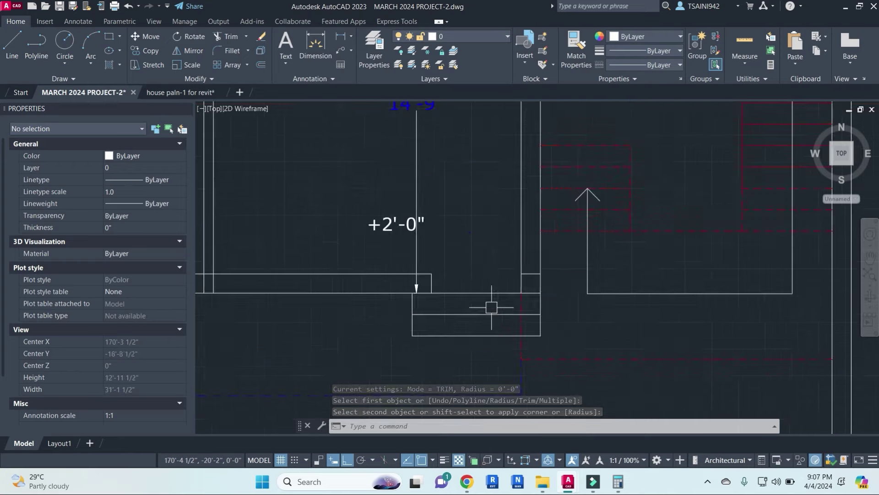
scroll(486, 295, down, 4)
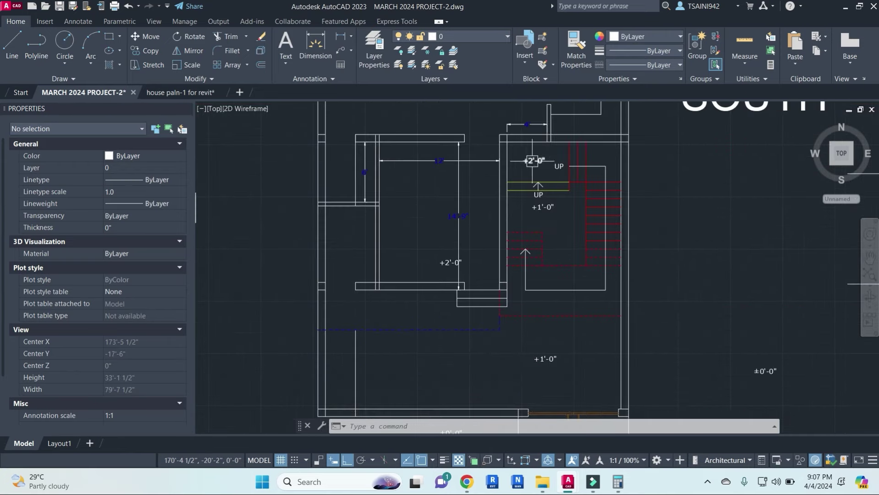
key(Escape)
- Erase the extra bottom line of the step
scroll(485, 301, up, 2)
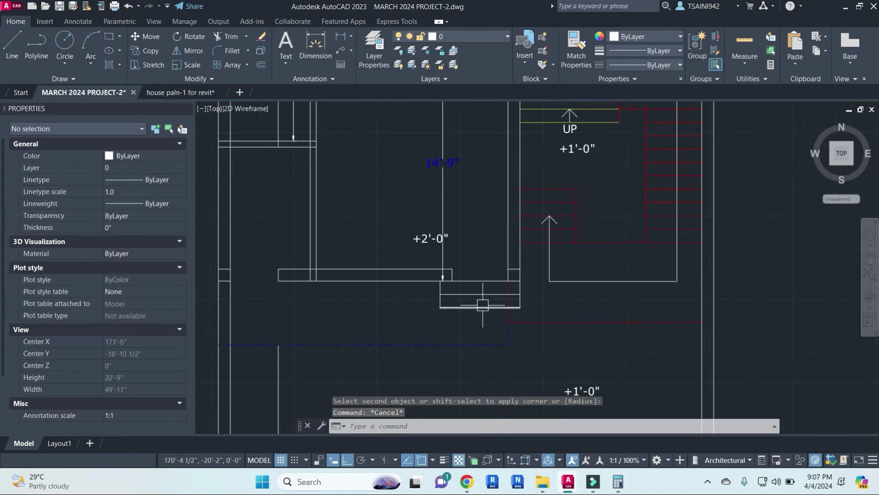
click(480, 307)
key(Delete)
- Trim away the short leftover vertical stub below the wall
text(tr)
key(Return)
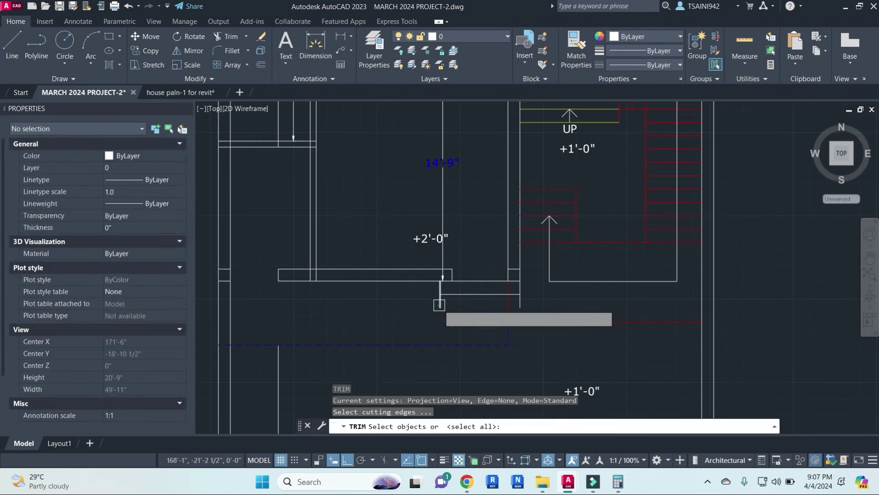
click(519, 293)
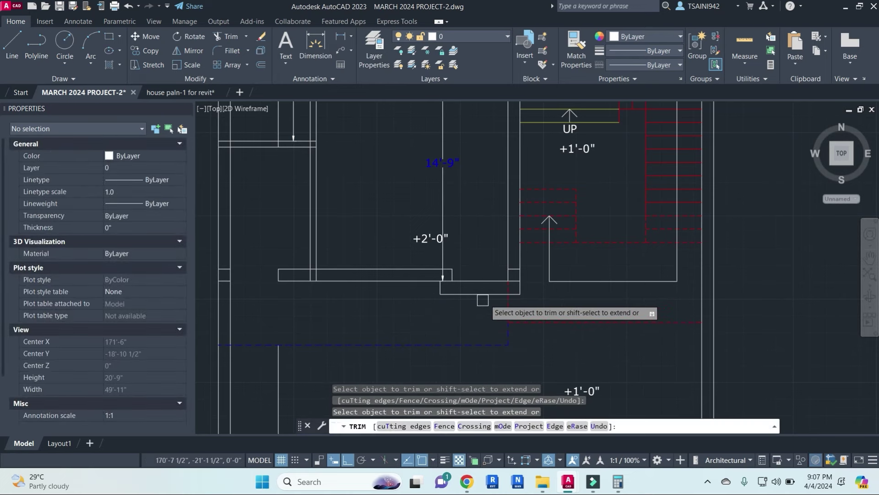
middle_drag(569, 179, 533, 292)
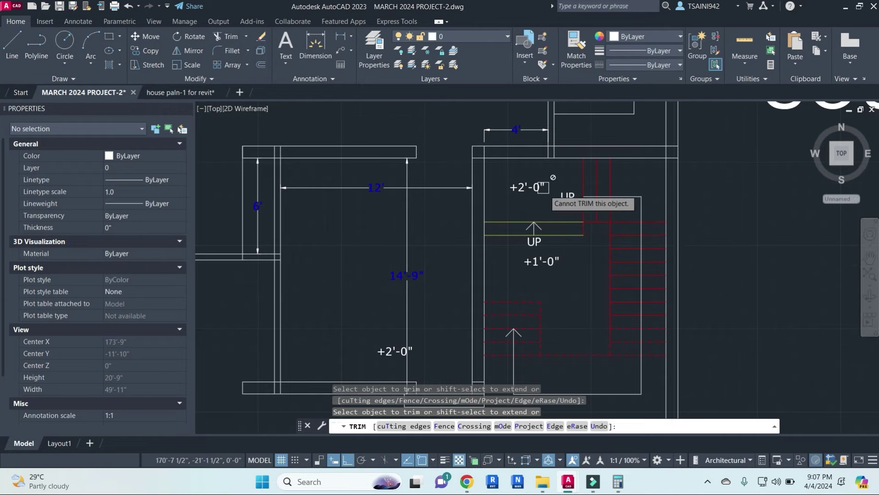
scroll(543, 191, down, 2)
key(Escape)
key(Escape)
key(Escape)
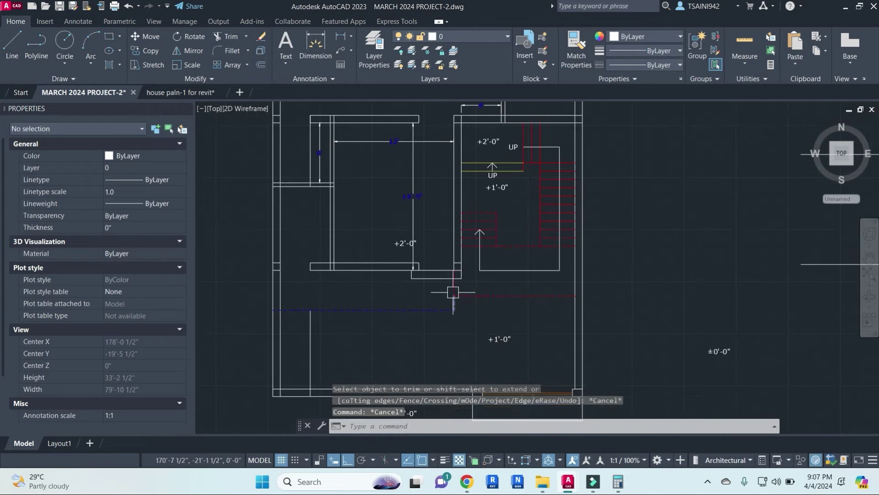
- Match the yellow-green stair line's properties onto the new step's lines
text(ma)
key(space)
scroll(499, 158, up, 4)
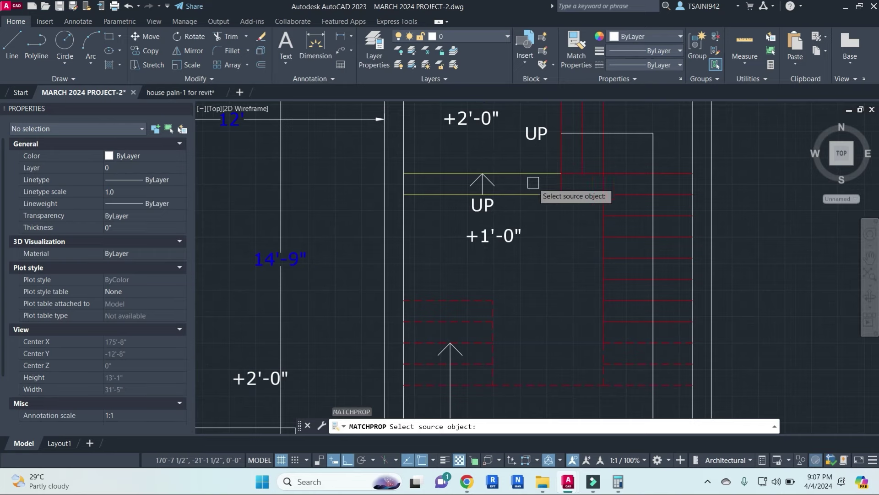
click(532, 174)
middle_drag(467, 293, 533, 183)
scroll(506, 304, up, 2)
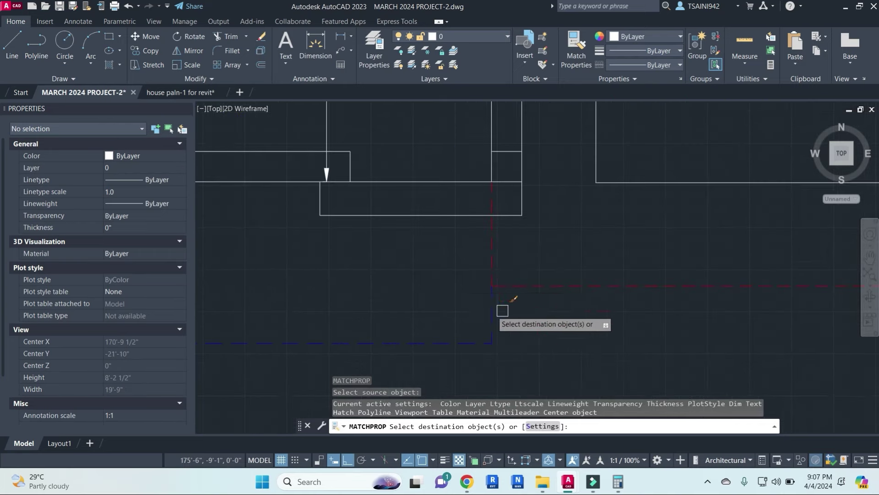
click(421, 248)
click(250, 176)
click(521, 197)
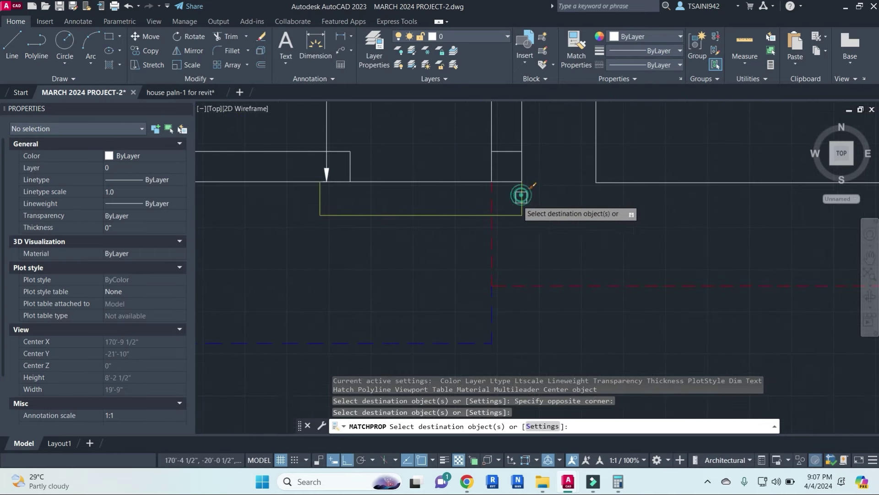
middle_drag(455, 184, 526, 320)
key(Escape)
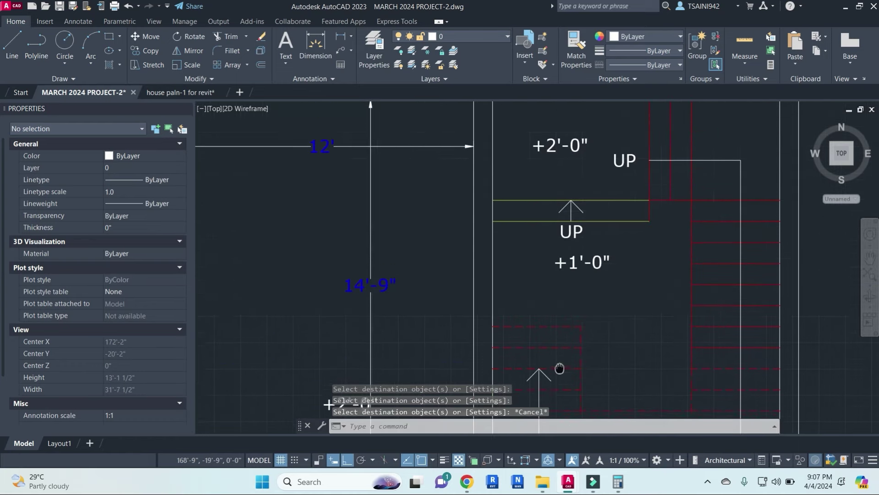
- Select the stair's UP arrow and label, excluding the stair line
middle_drag(560, 367, 591, 274)
click(603, 229)
click(494, 190)
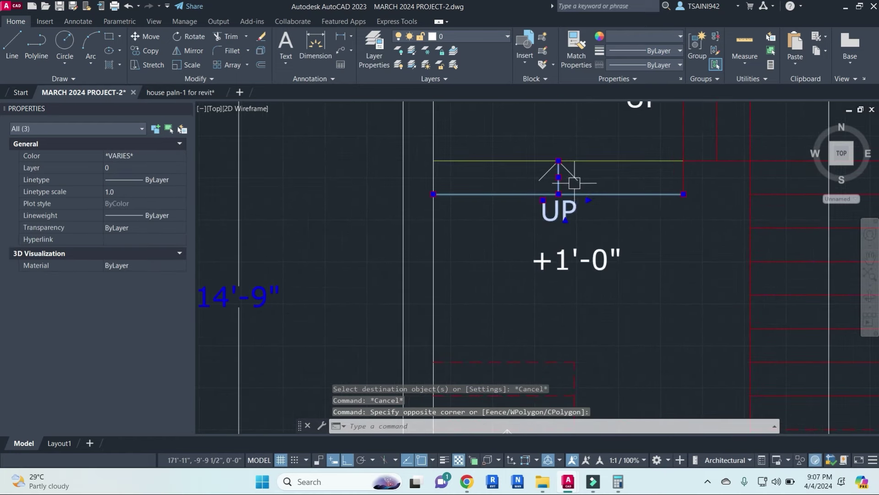
click(594, 179)
click(541, 166)
shift+click(503, 193)
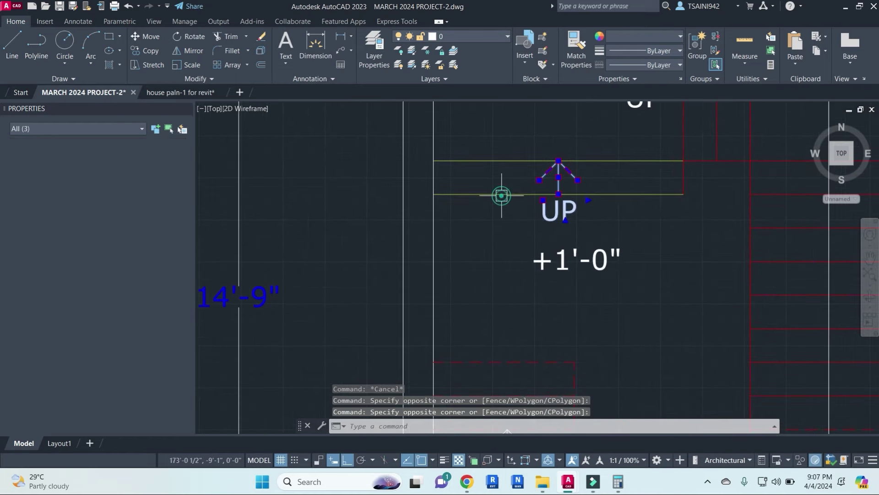
- Copy the UP arrow and label from the arrow tip onto the new step
text(co)
key(Return)
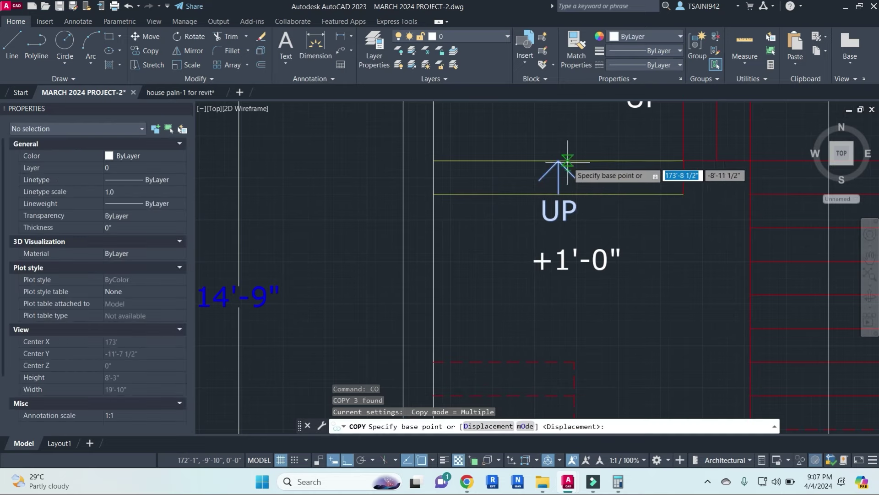
click(558, 160)
scroll(559, 231, down, 3)
middle_drag(531, 299, 591, 213)
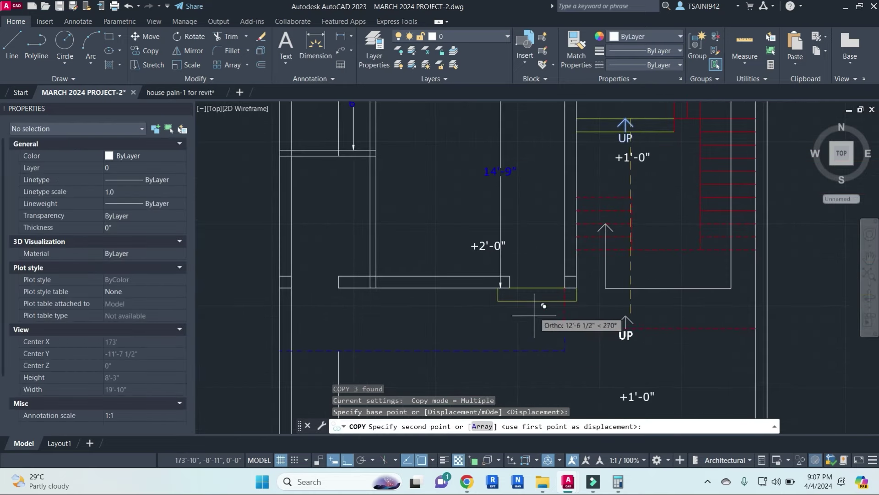
click(527, 285)
key(Escape)
middle_drag(527, 338, 438, 321)
scroll(474, 313, down, 2)
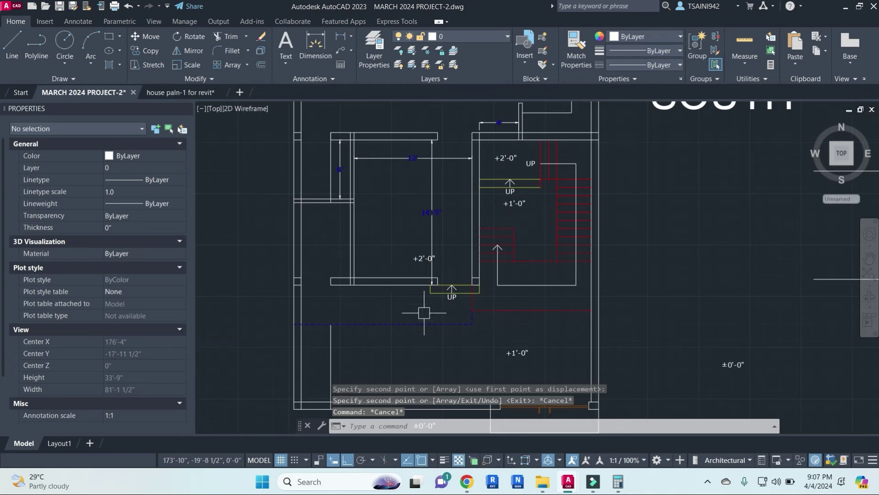
scroll(496, 294, down, 3)
middle_drag(675, 376, 612, 353)
click(648, 319)
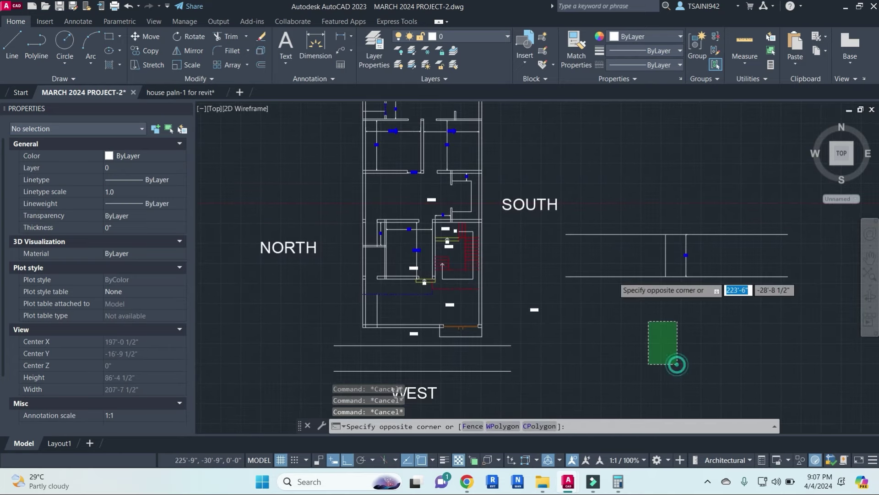
key(Escape)
key(Escape)
scroll(589, 215, up, 2)
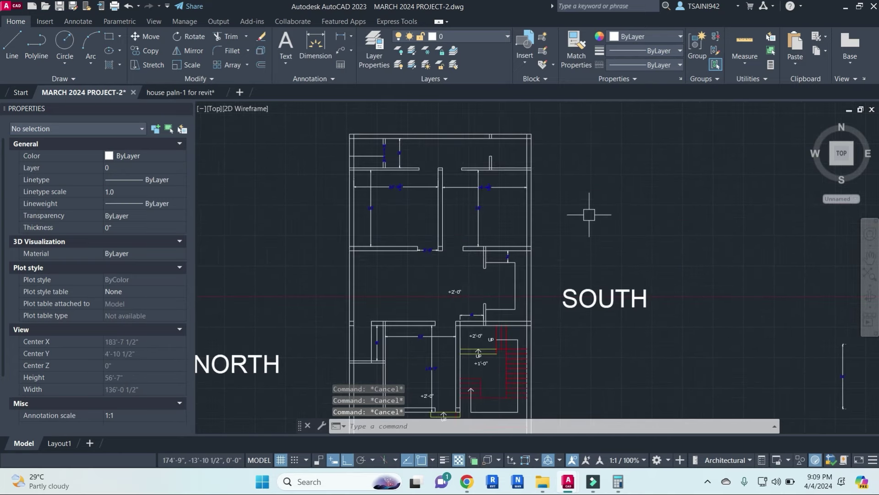
scroll(589, 215, down, 6)
scroll(364, 258, up, 10)
scroll(512, 230, up, 4)
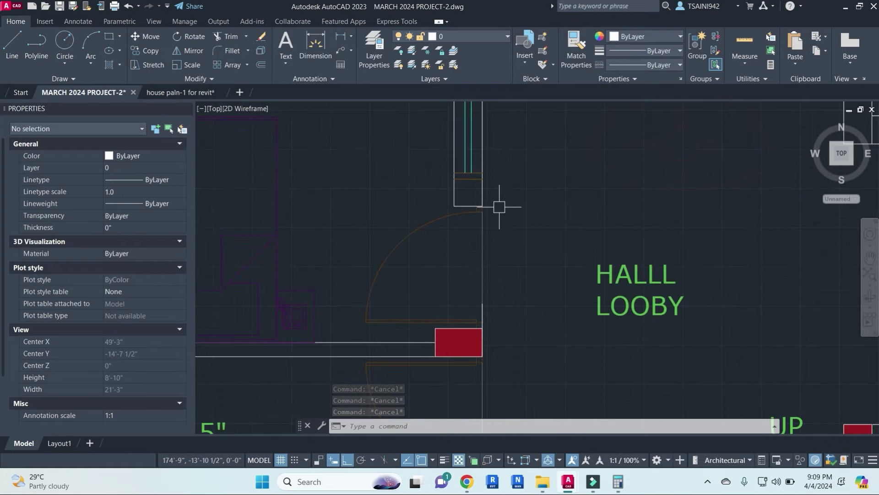
scroll(499, 207, down, 6)
scroll(499, 207, down, 3)
scroll(686, 215, up, 2)
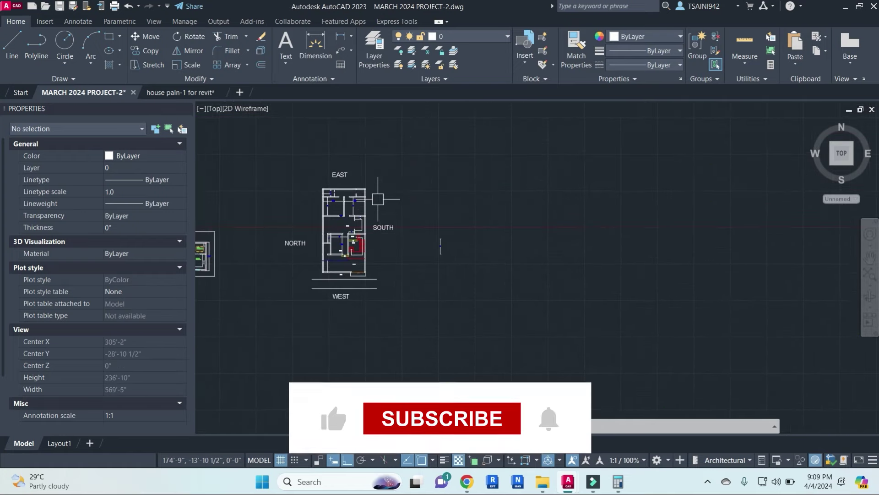
scroll(378, 199, up, 5)
middle_drag(519, 291, 514, 348)
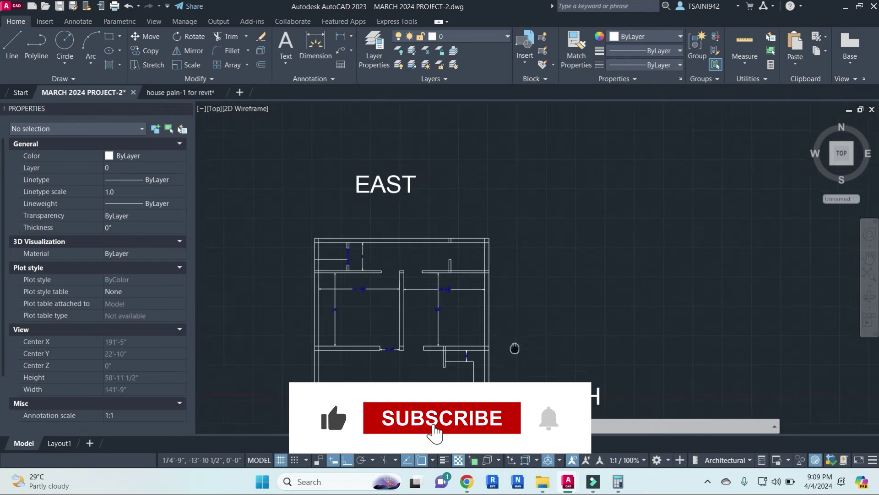
scroll(481, 267, up, 2)
scroll(480, 267, up, 2)
scroll(508, 267, up, 2)
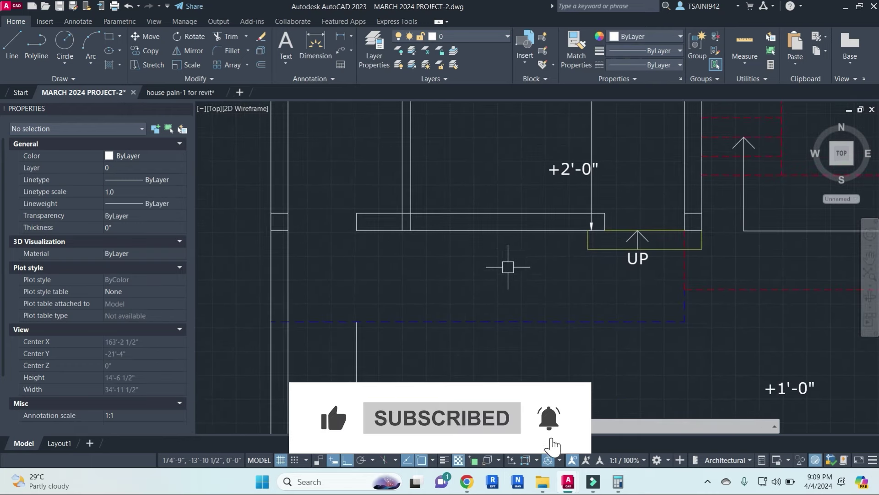
scroll(506, 275, down, 4)
scroll(472, 270, down, 2)
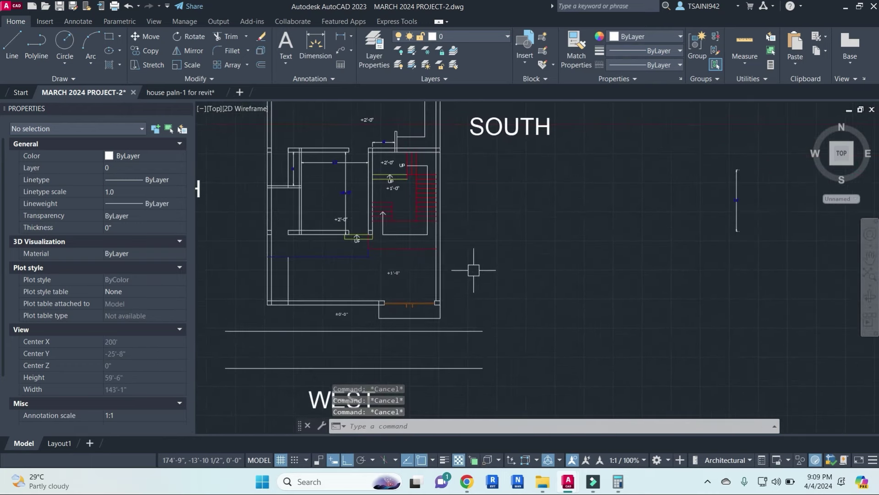
text(l)
- Draw a closed 5' by 9" rectangle outline
key(Return)
scroll(527, 256, up, 3)
click(506, 239)
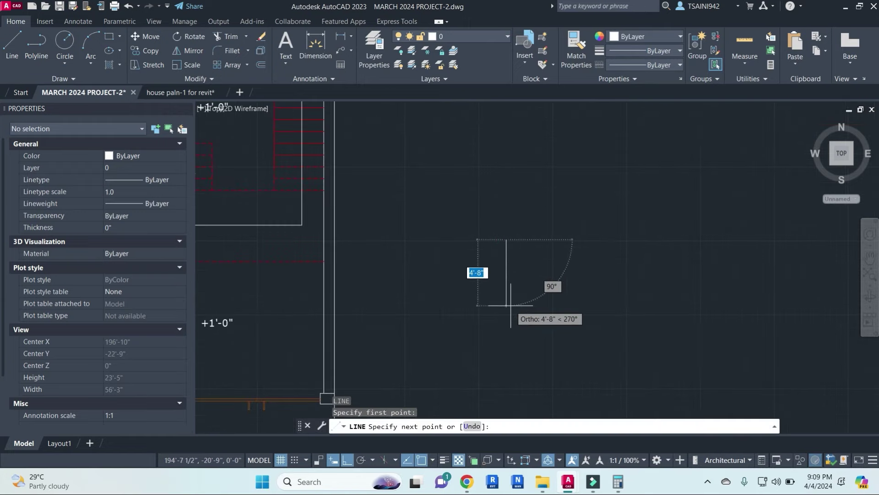
text(9")
key(Return)
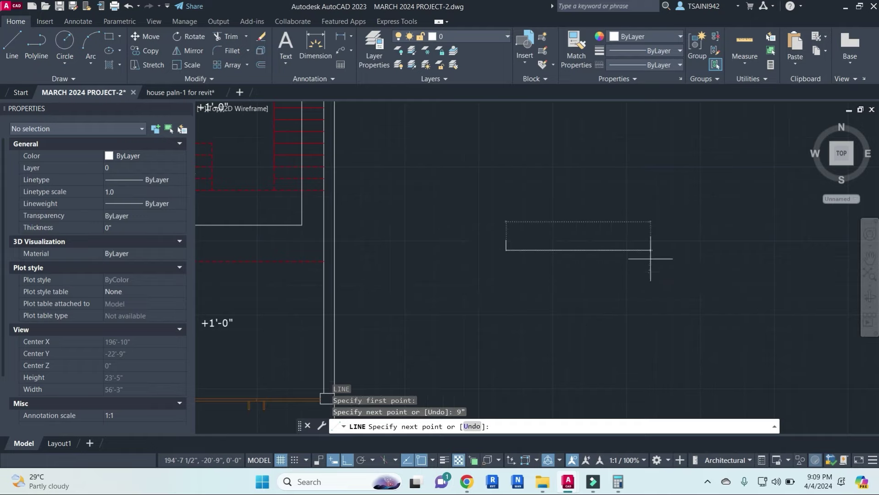
text(5')
key(Return)
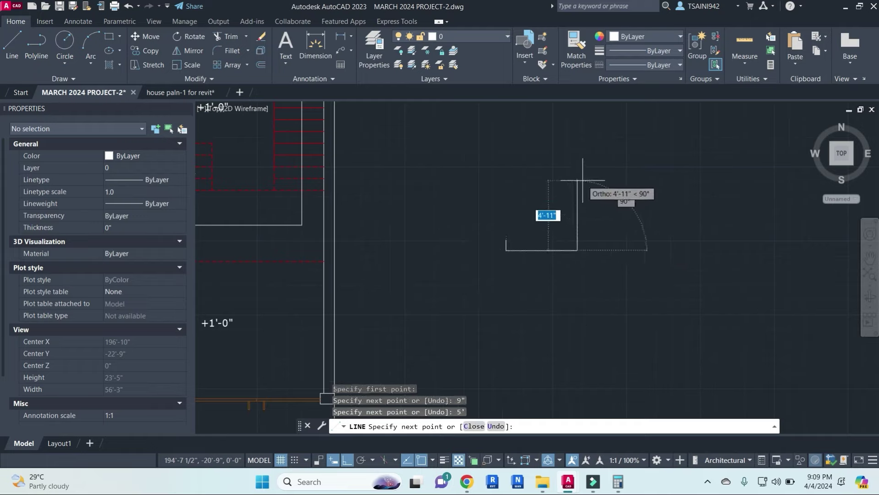
text(9")
key(Return)
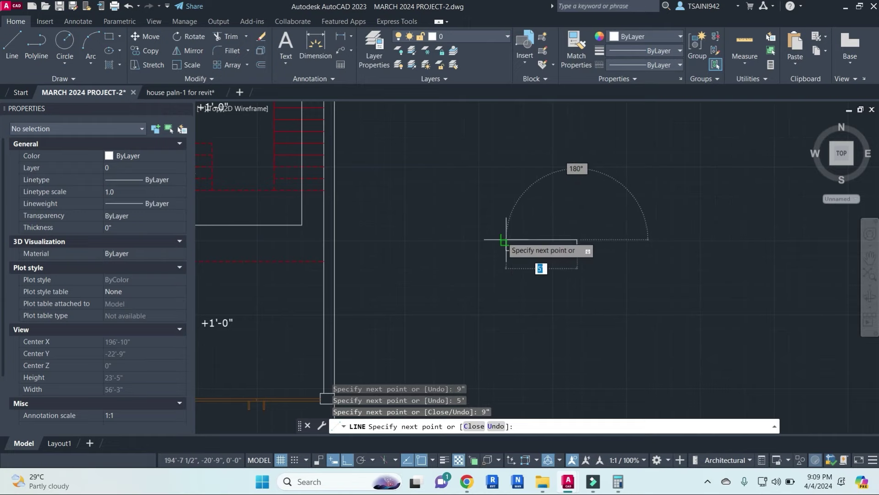
click(506, 239)
key(Escape)
- Erase the rectangle's top and bottom long edges
scroll(544, 248, up, 4)
click(418, 182)
key(Escape)
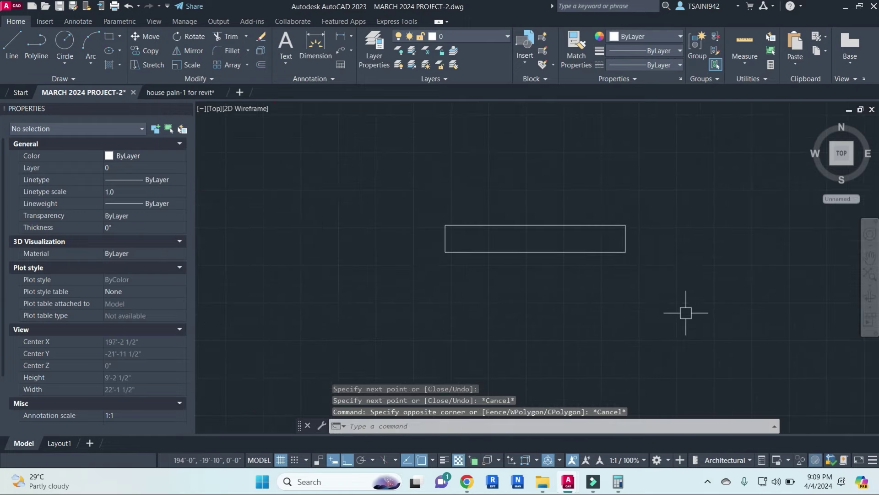
key(Escape)
click(567, 225)
click(569, 285)
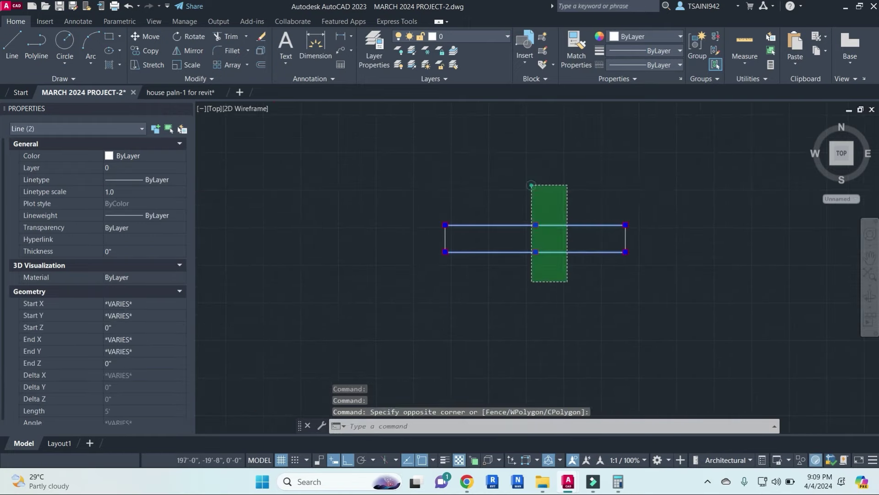
click(531, 183)
text(E)
key(Return)
- Draw a line between the midpoints of the left and right end lines
text(L)
key(Return)
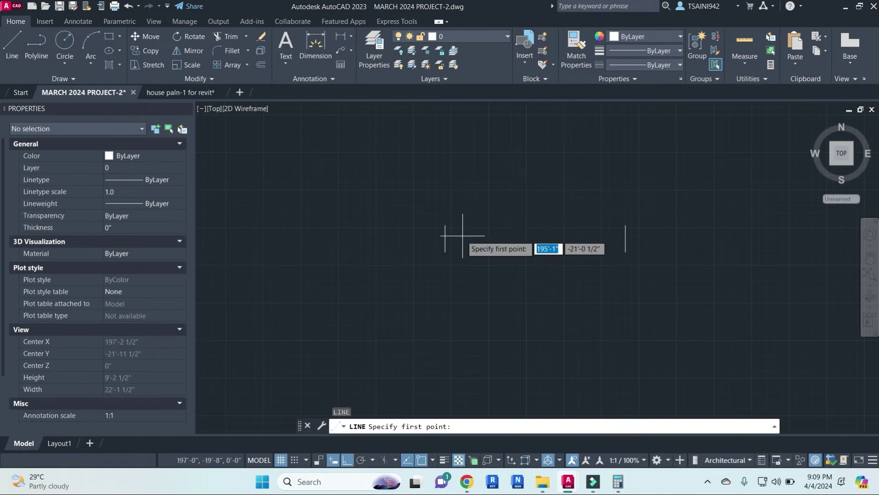
click(446, 238)
click(624, 238)
key(Escape)
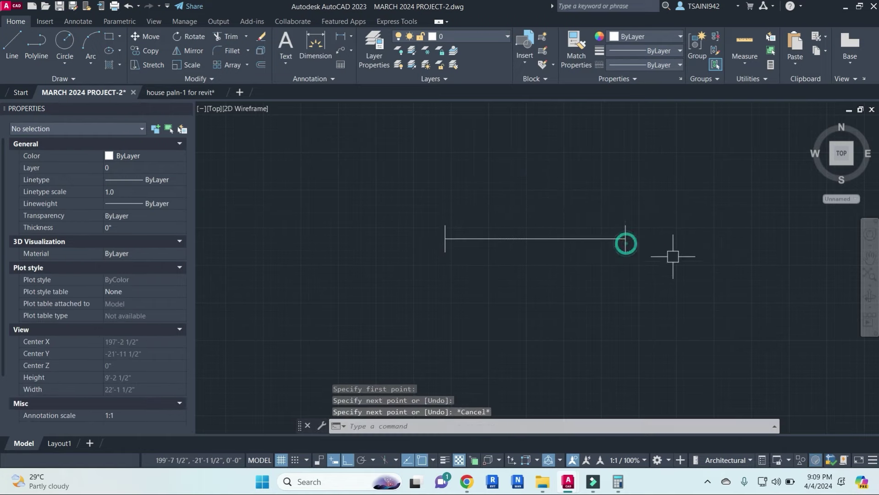
key(Escape)
click(557, 234)
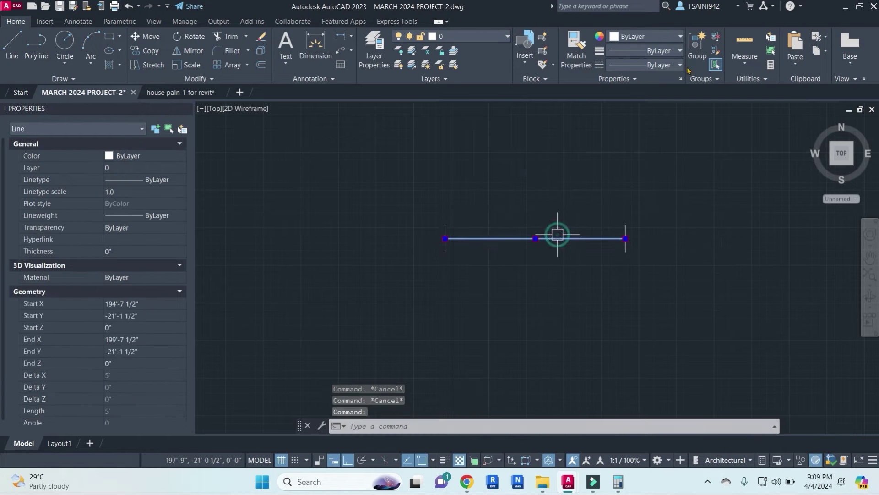
- Move the new 5' line onto the WINDOOW layer
click(476, 37)
click(452, 324)
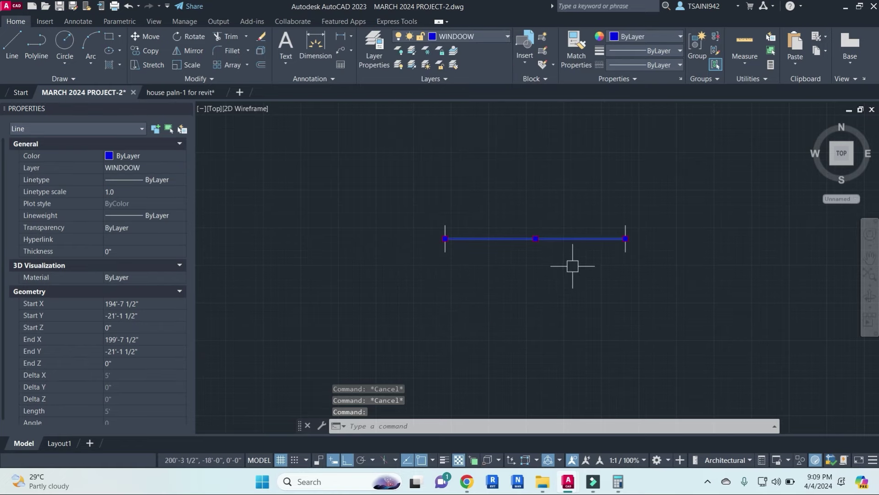
click(495, 37)
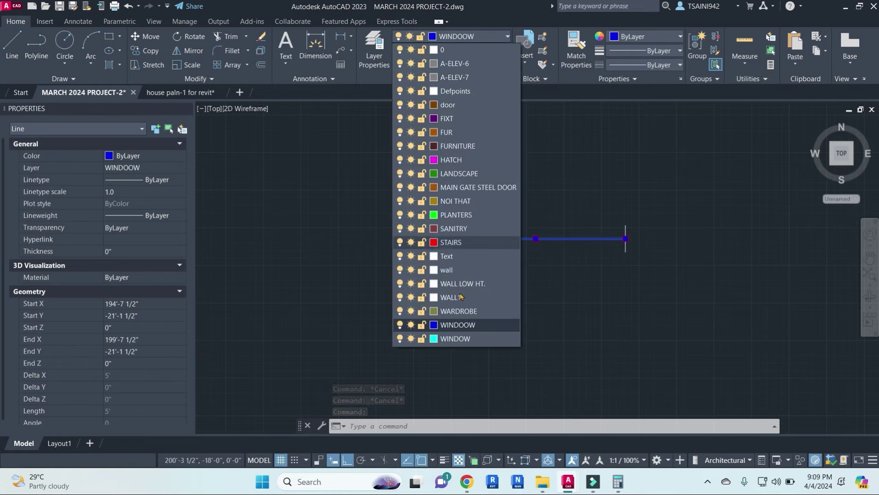
click(455, 325)
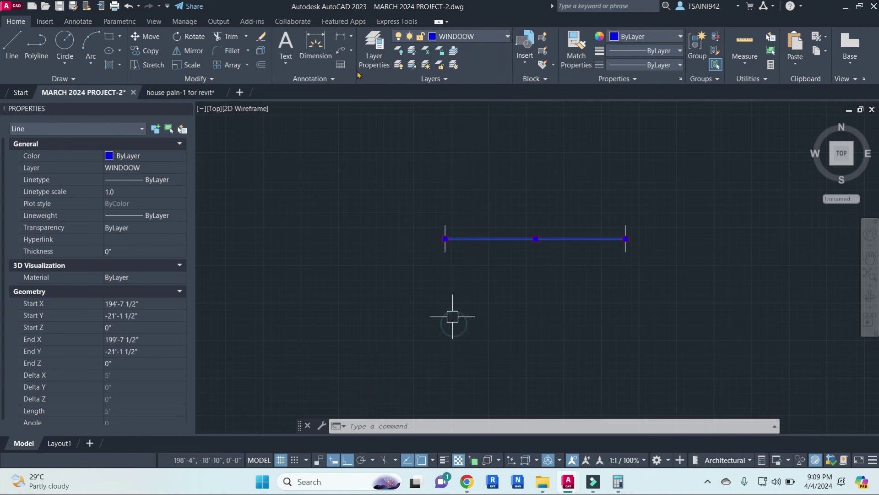
- Change the WINDOOW layer's lineweight to 0.30 mm in Layer Properties
click(370, 40)
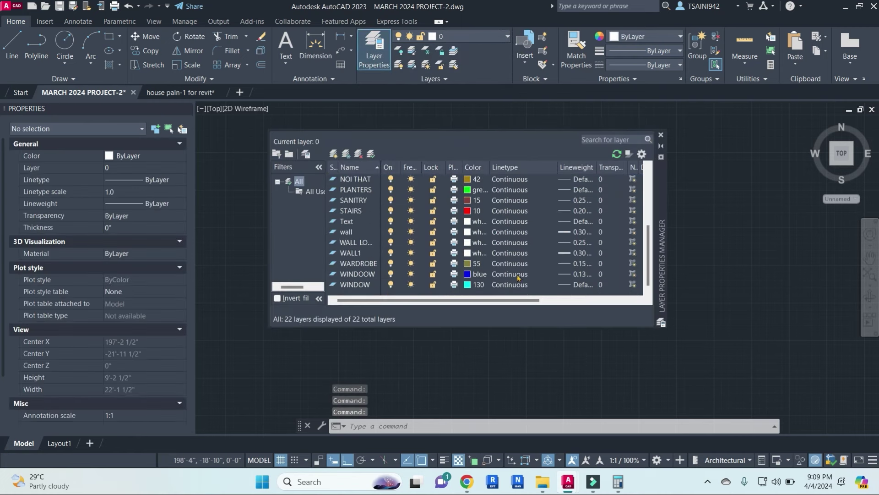
click(581, 273)
scroll(420, 232, down, 3)
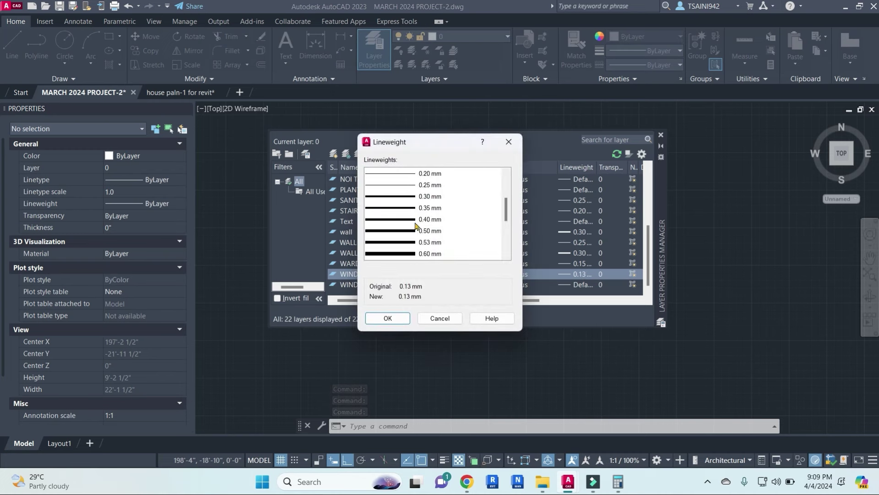
click(406, 197)
click(390, 318)
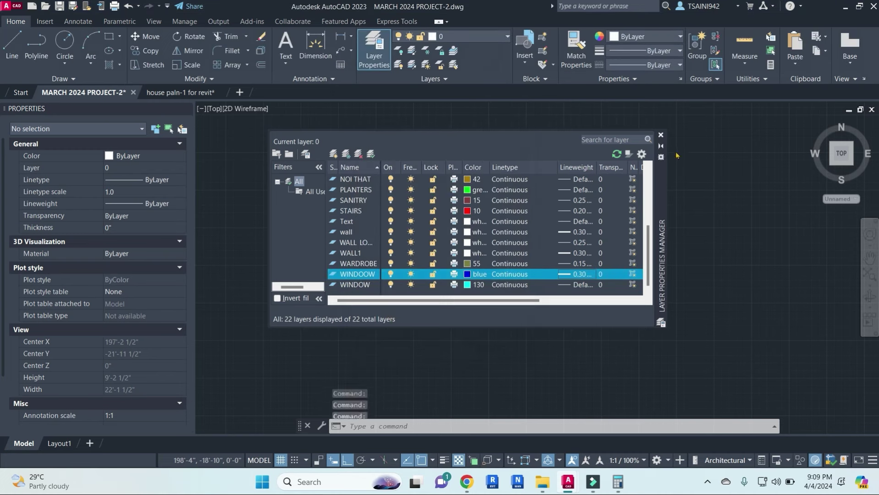
click(661, 135)
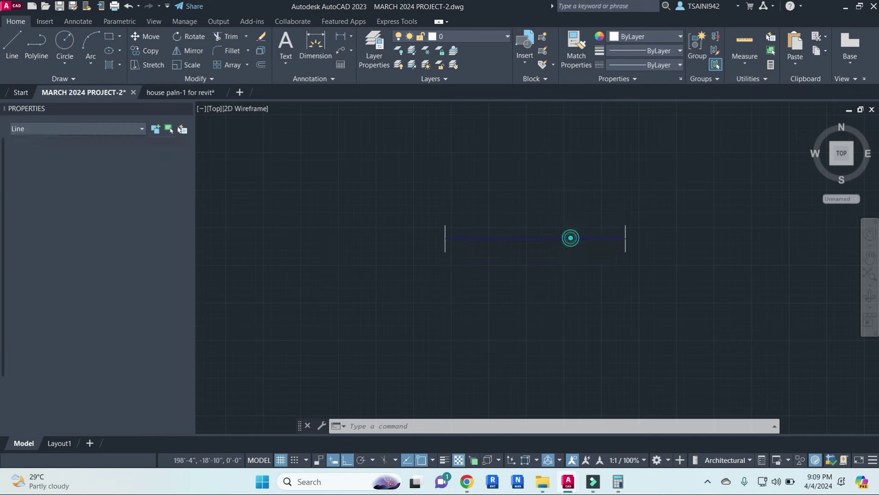
- Offset both end lines of the window 2" inward
click(572, 239)
click(479, 36)
key(Escape)
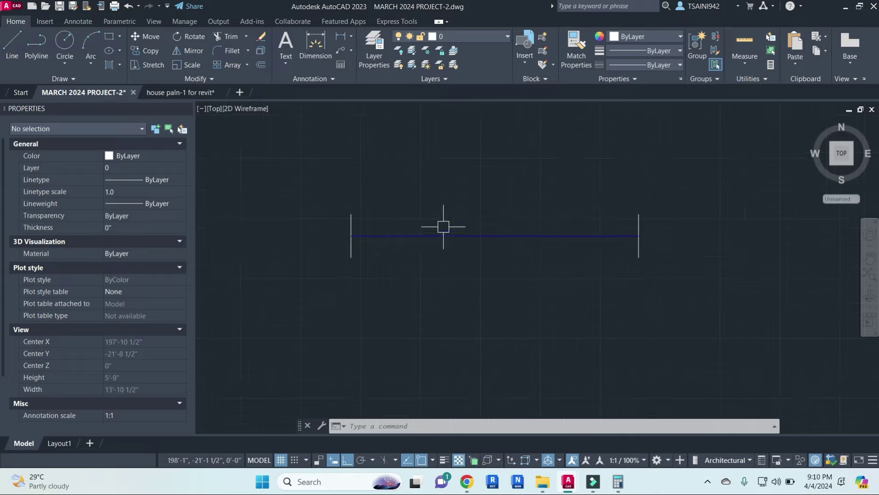
text(o)
key(Return)
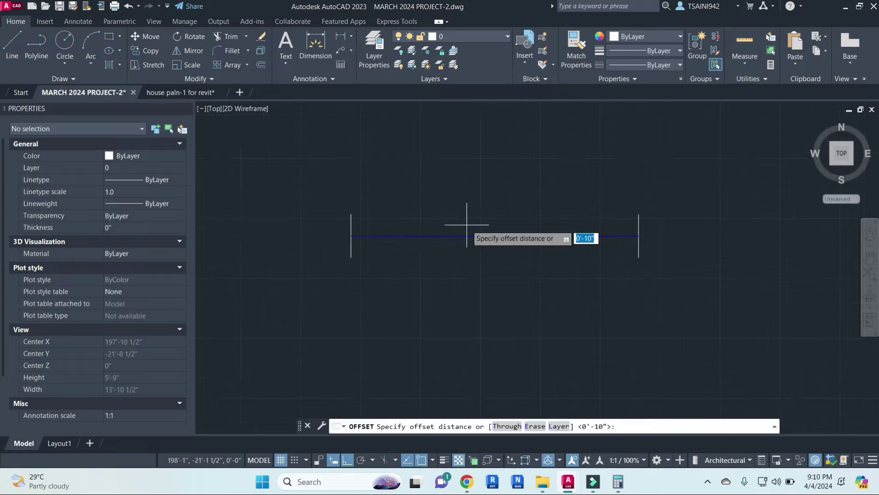
key(Return)
click(352, 246)
click(414, 250)
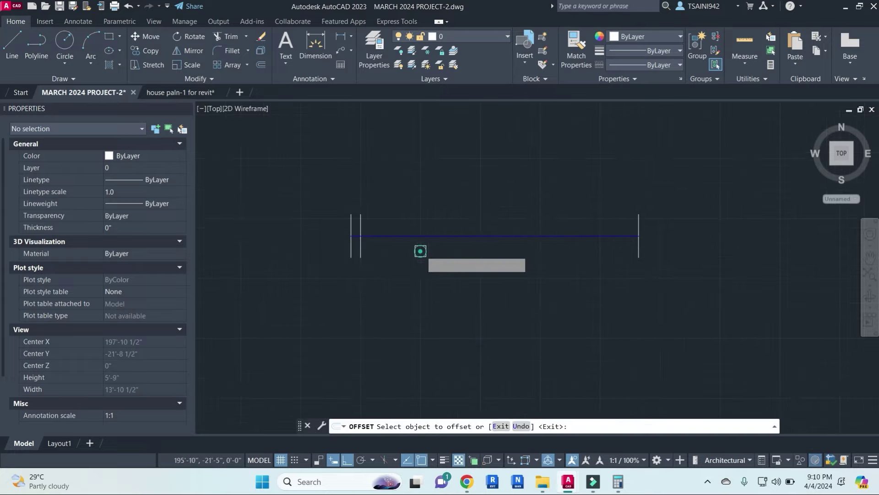
click(639, 246)
key(Escape)
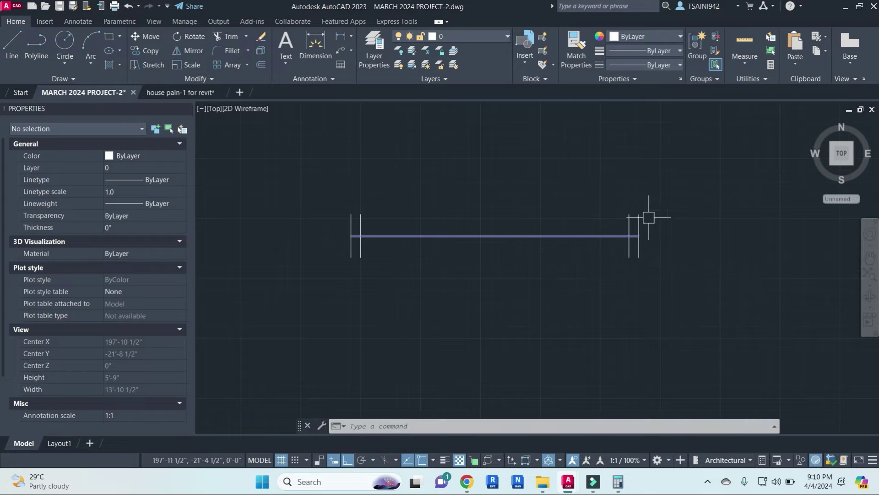
- Close the right jamb rectangle with a connecting line
text(l)
key(Return)
click(629, 213)
key(Escape)
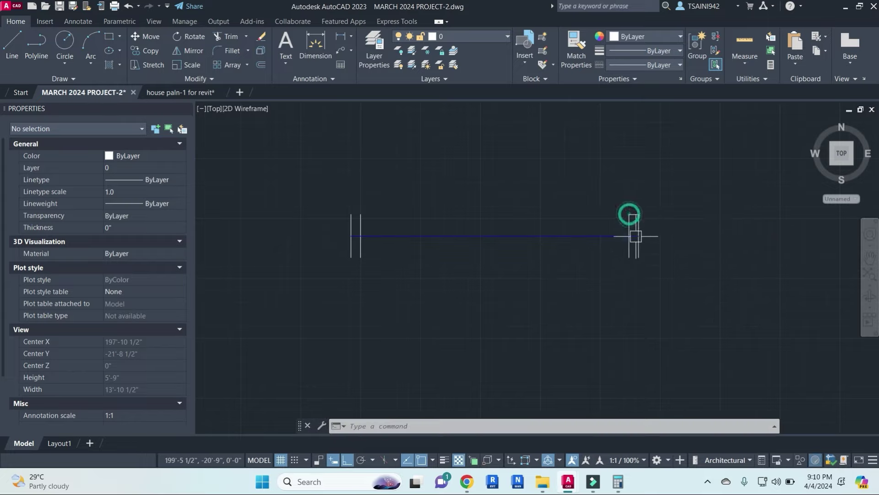
key(Return)
click(639, 257)
key(Escape)
- Close the top and bottom of the left jamb rectangle
key(Return)
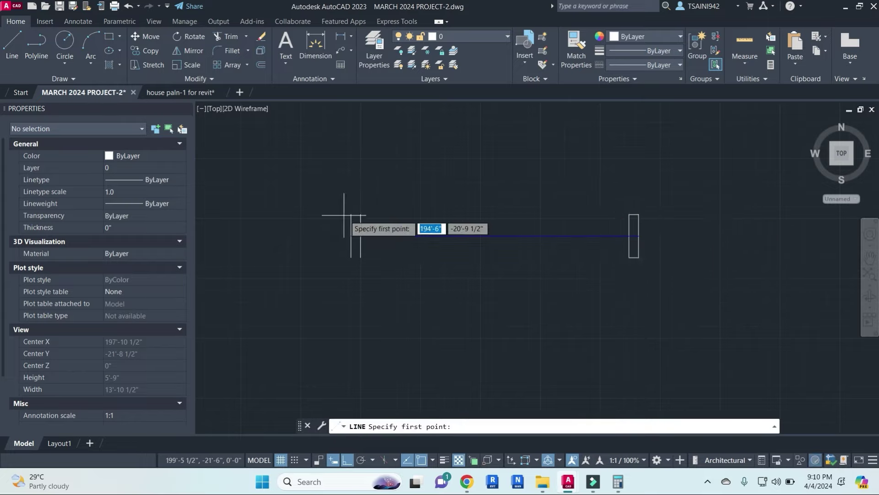
click(351, 214)
click(360, 214)
key(Escape)
key(Return)
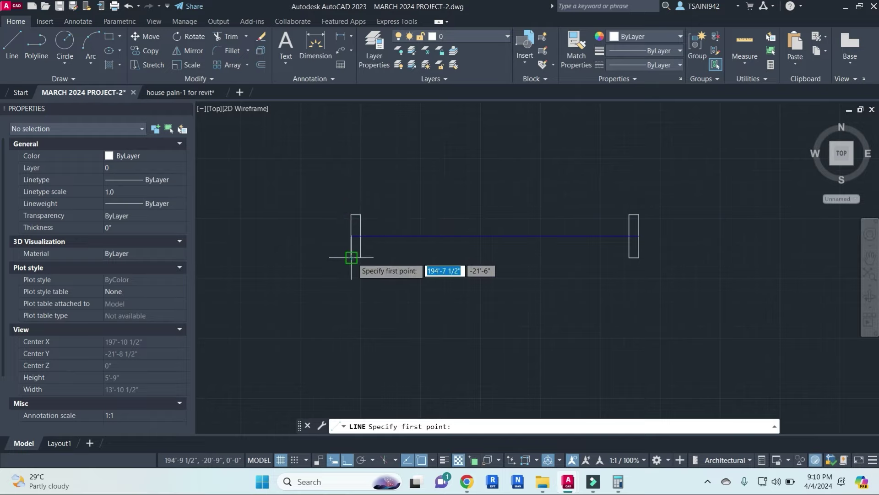
click(350, 257)
key(Escape)
- Trim the window's centre line inside the right jamb
scroll(357, 235, up, 4)
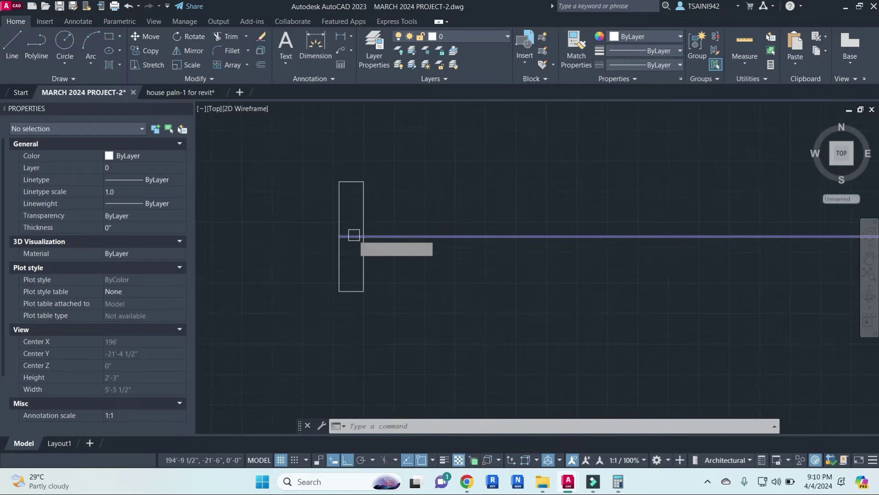
text(tr)
key(Return)
scroll(388, 238, down, 4)
scroll(709, 250, up, 4)
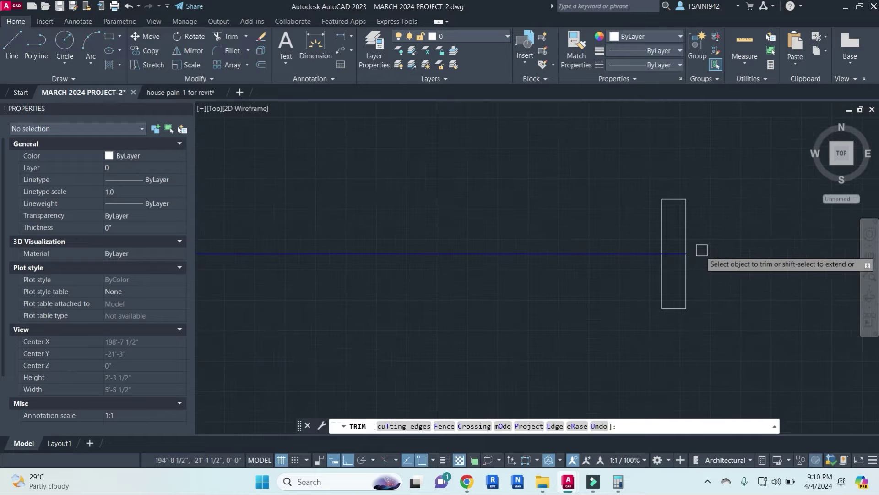
click(669, 252)
scroll(649, 252, down, 4)
key(Escape)
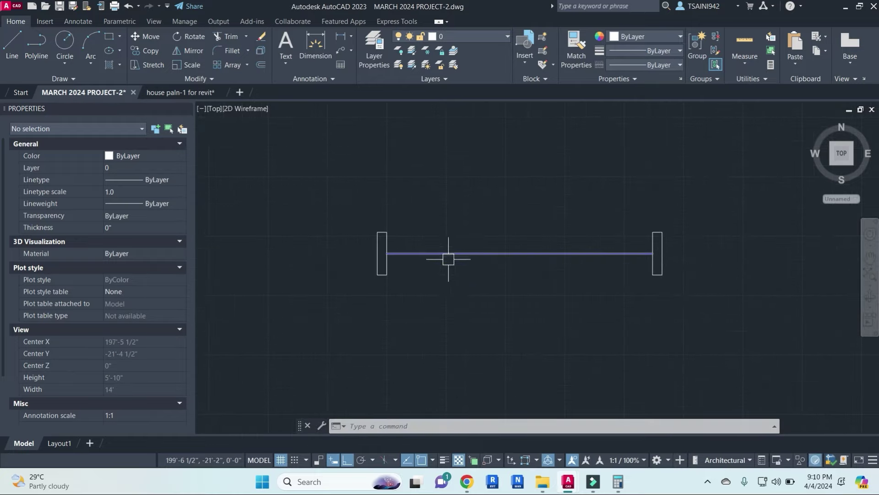
text(o)
key(Return)
- Offset the window centre line 2" above and below it
text(2)
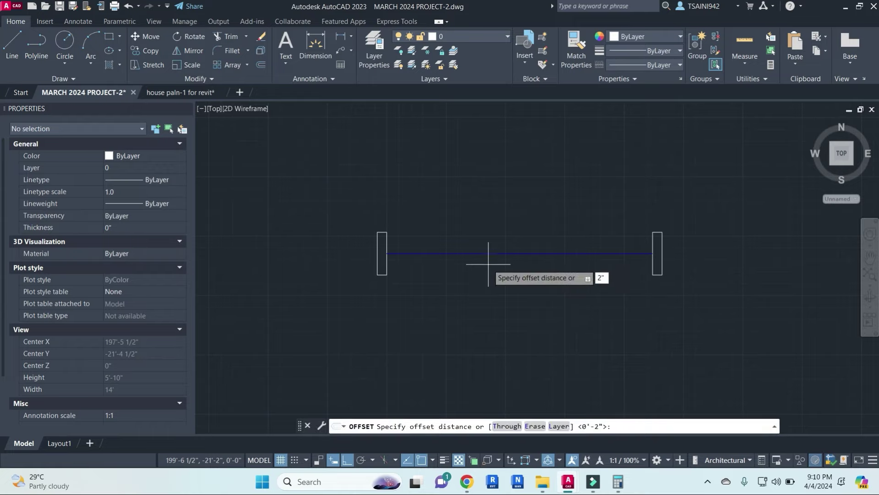
key(Return)
click(520, 253)
click(515, 212)
click(516, 253)
click(507, 290)
key(Return)
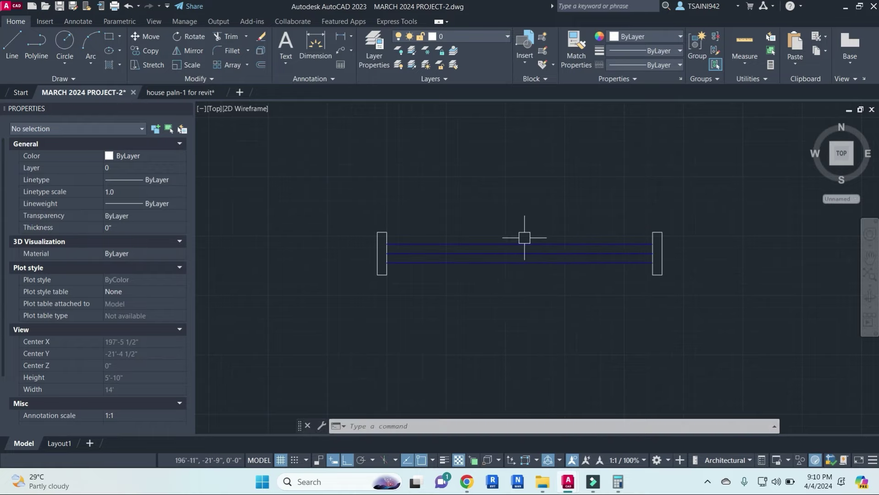
- Make the two outer window lines grey (Color 8) and put them on the door layer
click(524, 242)
click(526, 261)
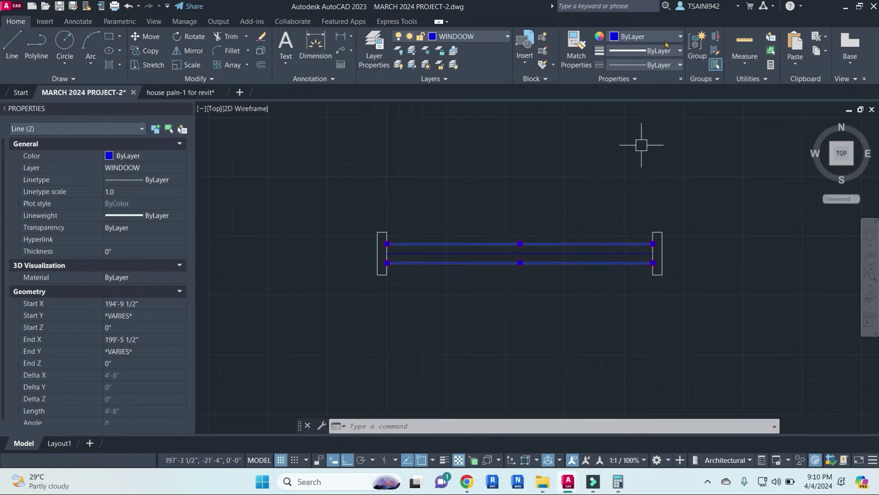
click(666, 44)
click(693, 147)
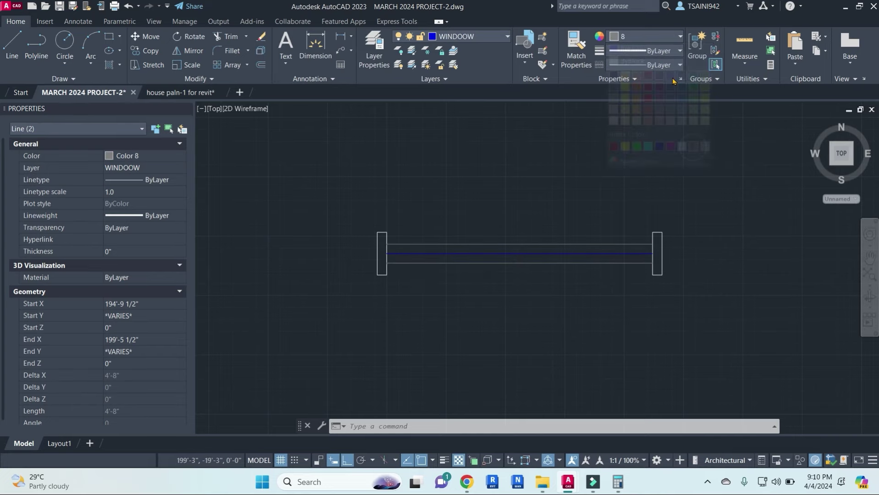
click(671, 50)
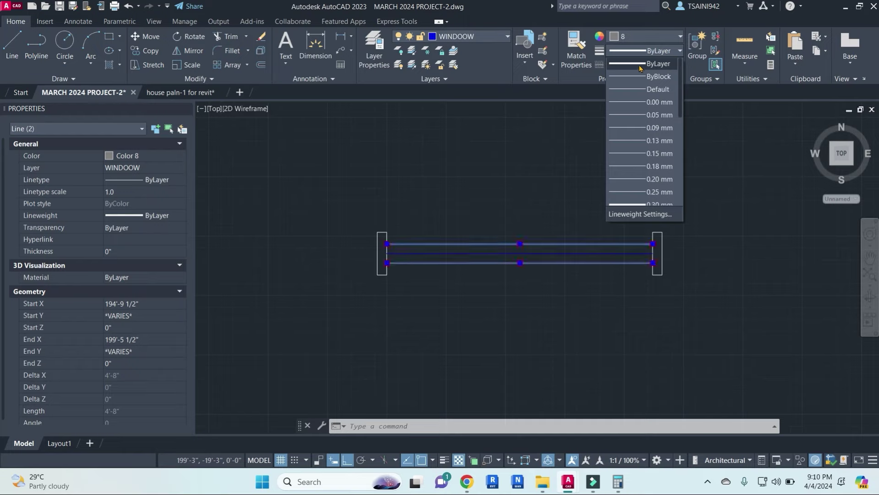
click(504, 37)
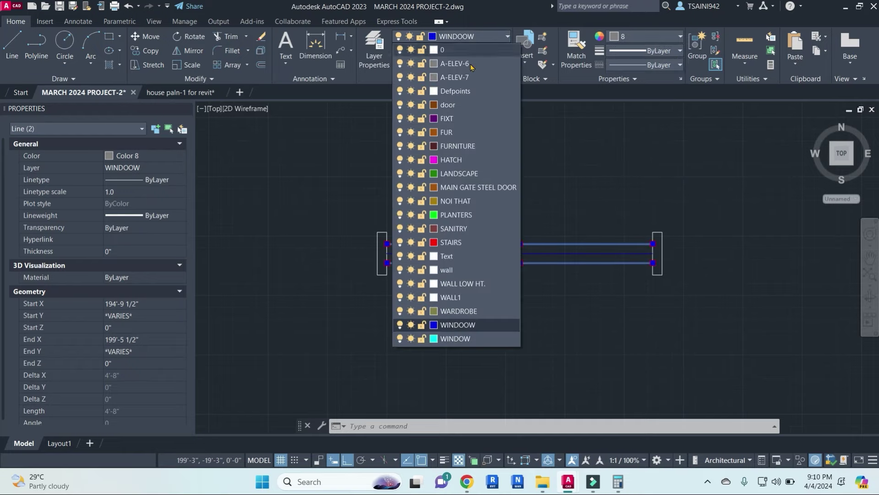
click(451, 106)
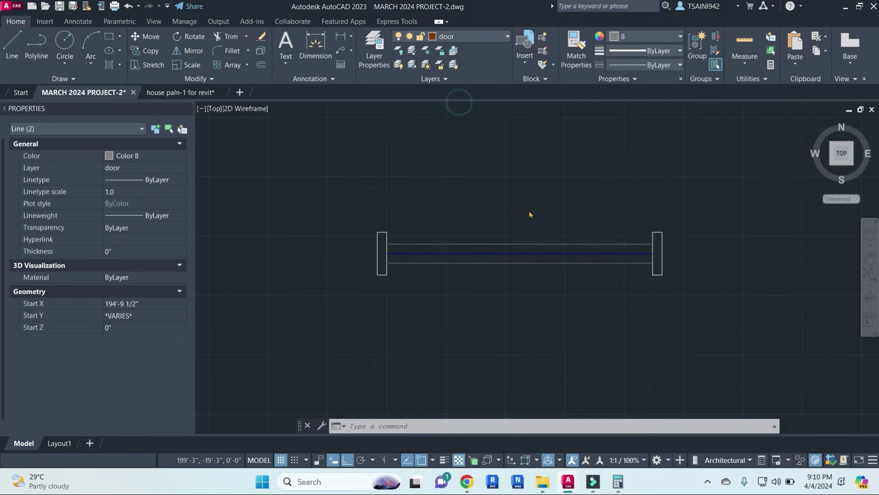
key(Escape)
key(Escape)
- Reselect the outer window lines, then start and cancel Match Properties (MA)
click(555, 244)
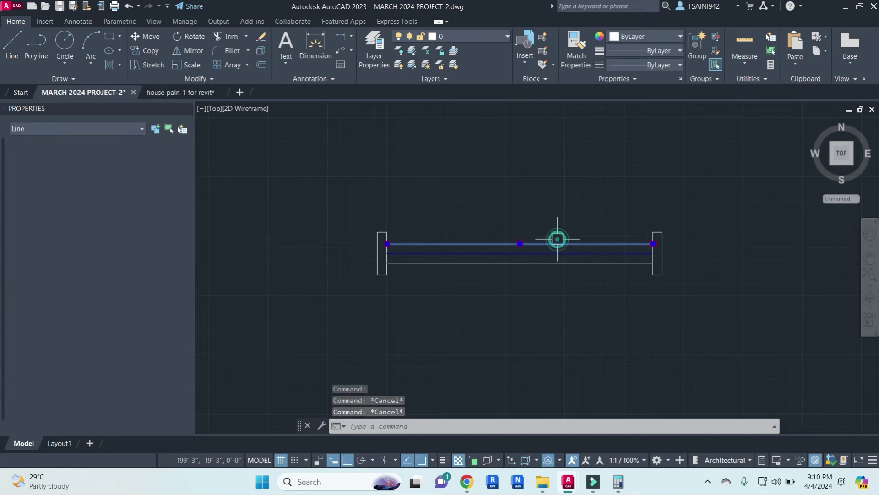
click(556, 262)
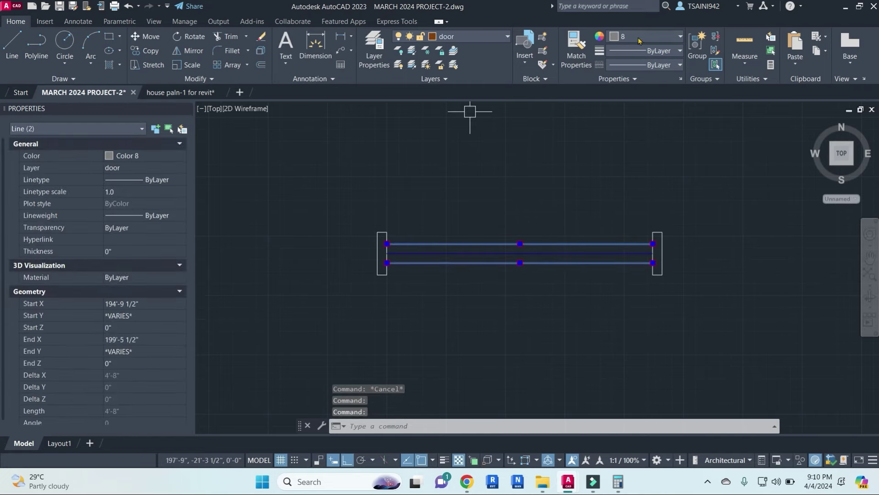
key(Escape)
key(Escape)
click(691, 314)
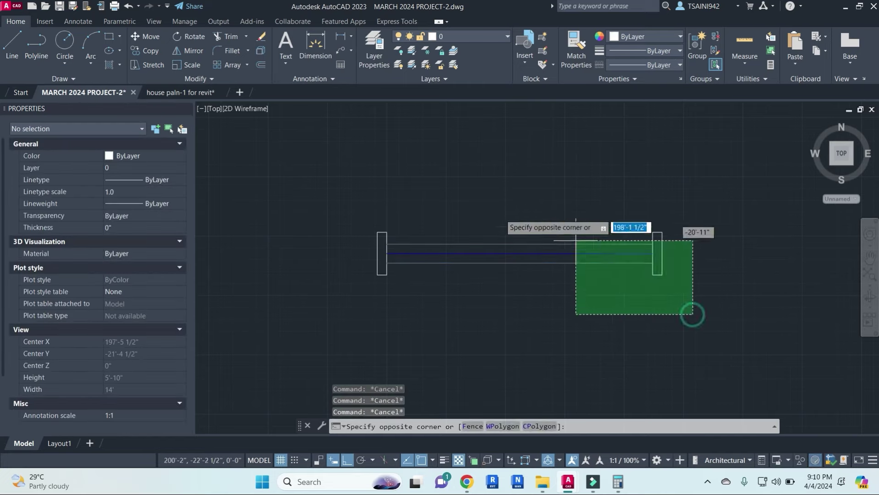
key(Escape)
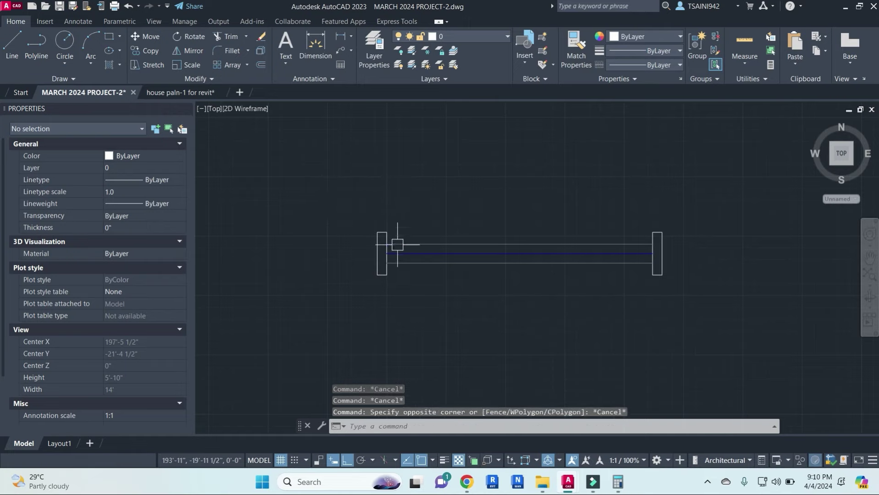
text(ma)
key(Return)
key(Escape)
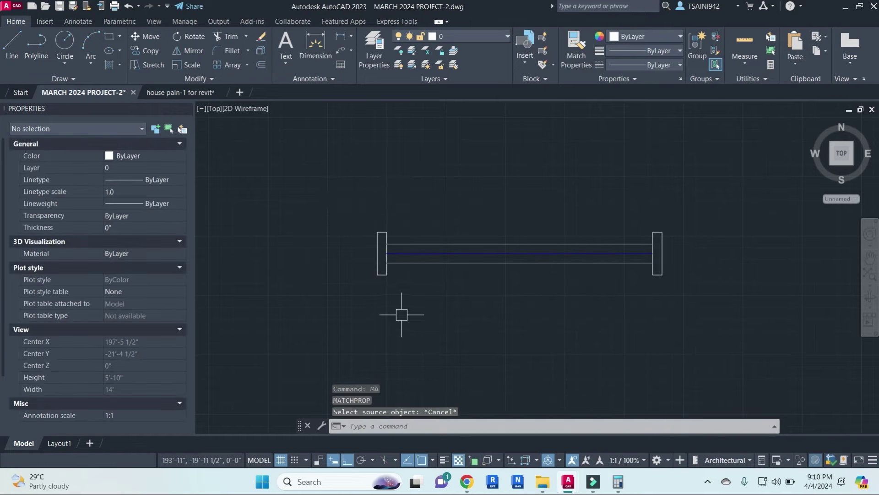
- Move both small end-frame rectangles of the window onto the door layer
click(402, 305)
click(363, 270)
scroll(391, 237, up, 4)
click(402, 238)
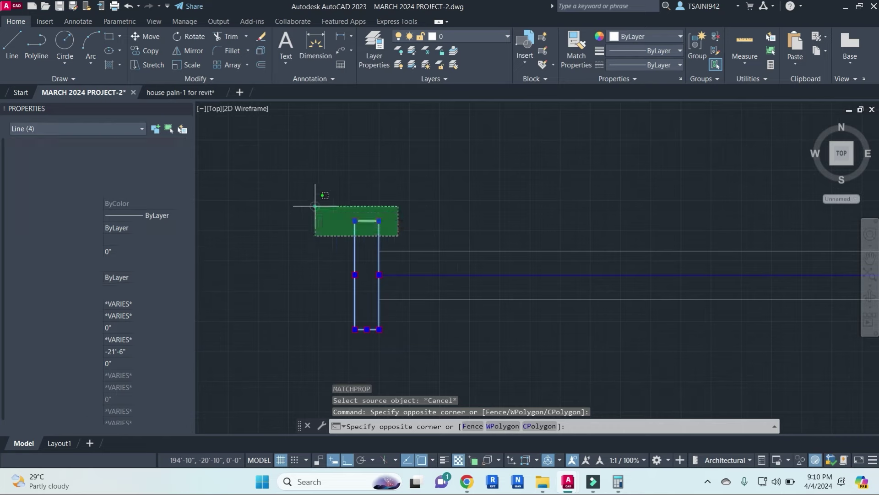
click(315, 204)
scroll(460, 211, down, 3)
click(745, 222)
click(642, 194)
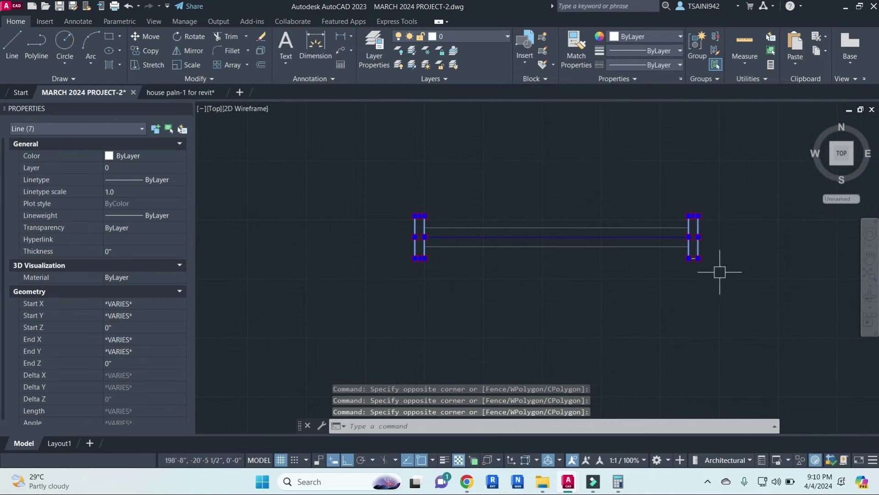
click(491, 40)
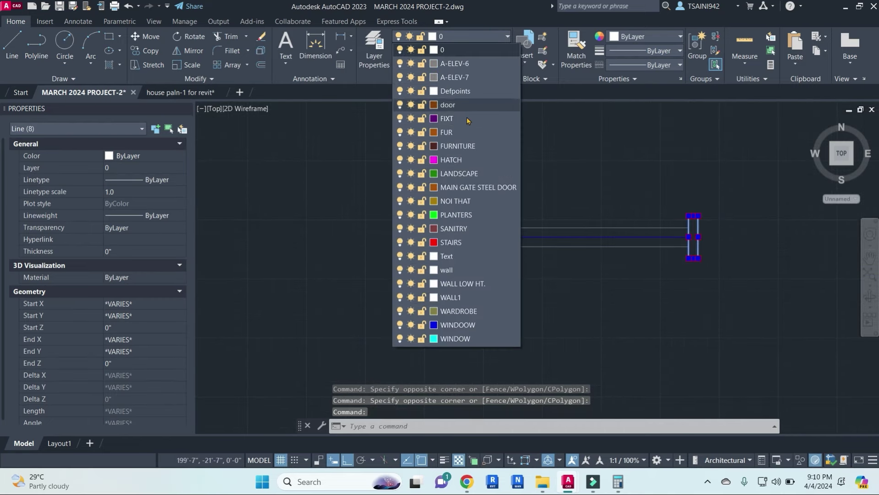
click(458, 133)
key(Escape)
key(Escape)
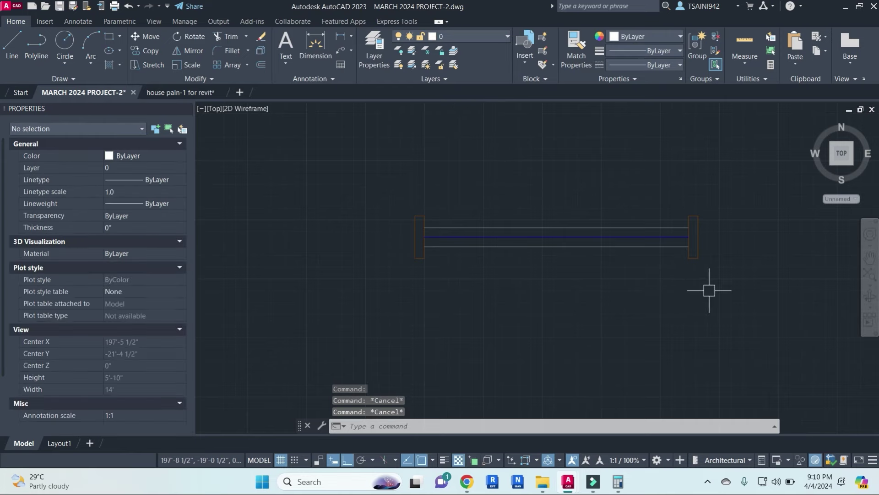
- Select all 11 window lines and recentre the view on them
click(709, 290)
click(354, 171)
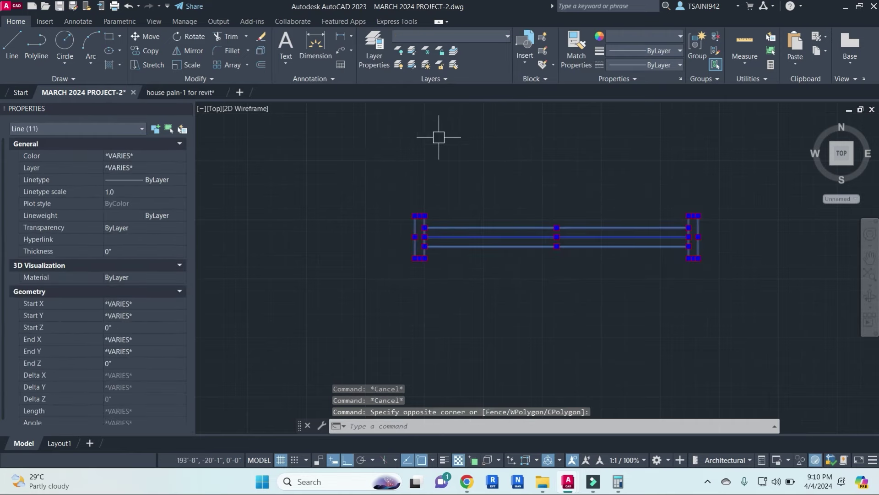
scroll(445, 153, down, 5)
middle_drag(465, 143, 520, 199)
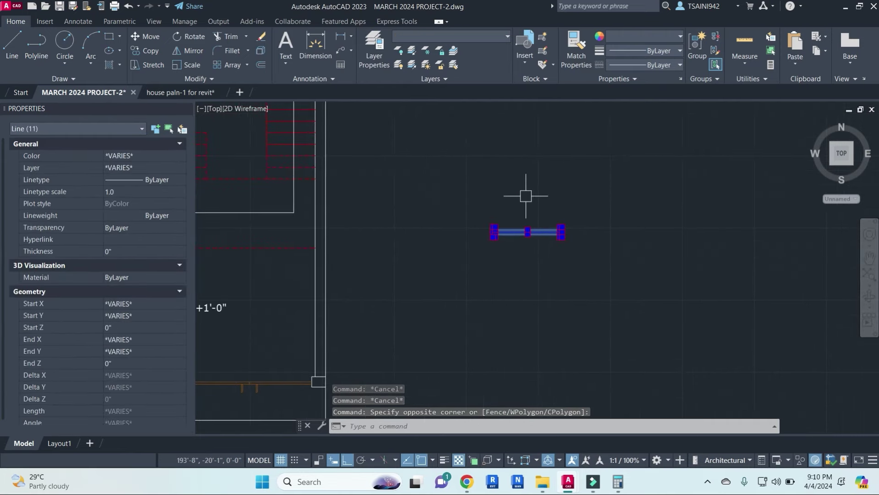
scroll(540, 176, down, 2)
scroll(522, 232, up, 2)
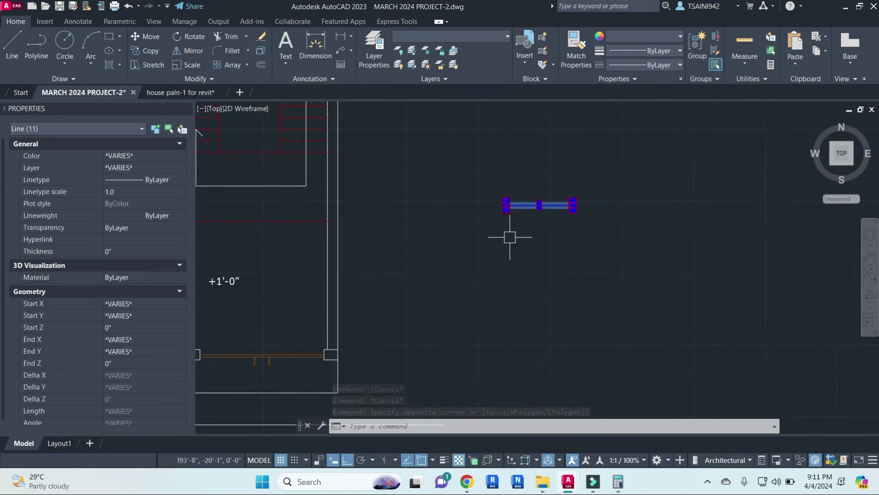
middle_drag(510, 236, 527, 247)
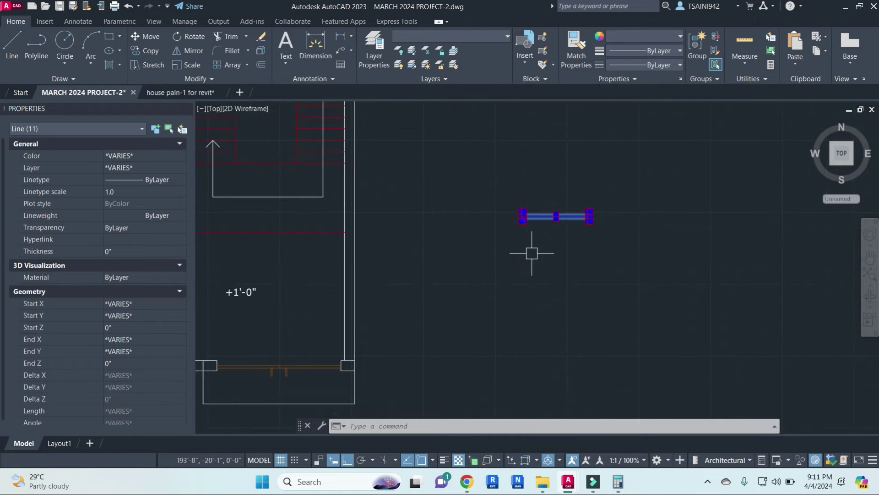
- Make the 11 window lines a block named 'W1 A' with its base point at the right end
text(b)
key(Return)
text(W1)
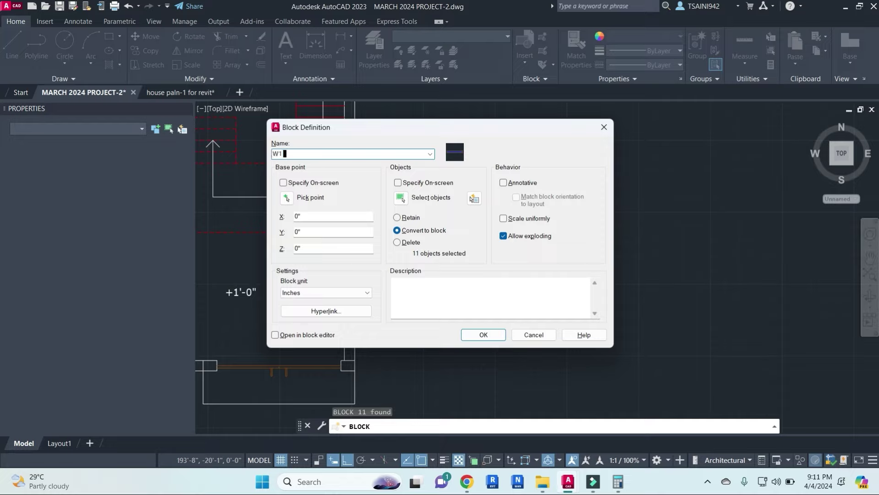
text(M)
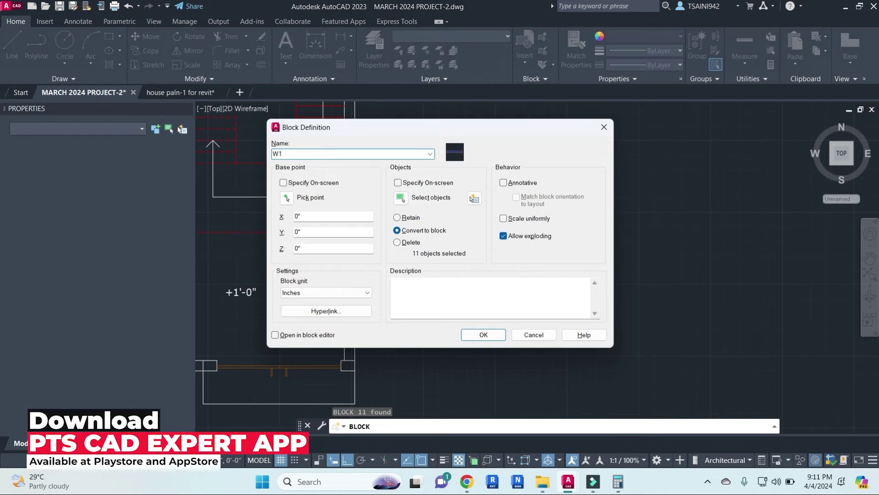
text(A)
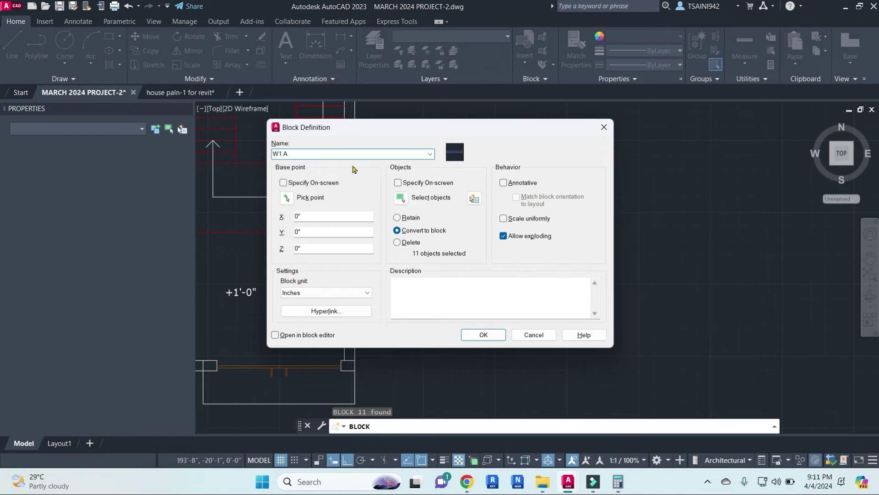
click(289, 198)
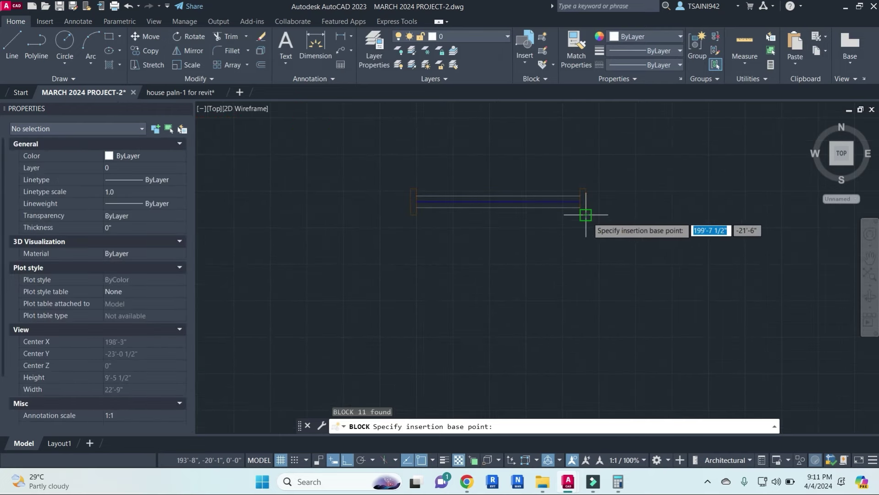
click(585, 215)
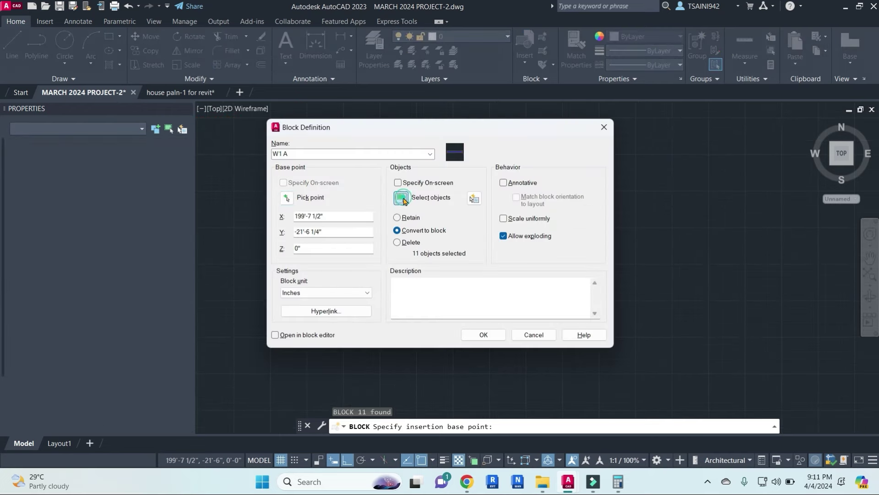
click(401, 197)
click(633, 264)
click(357, 147)
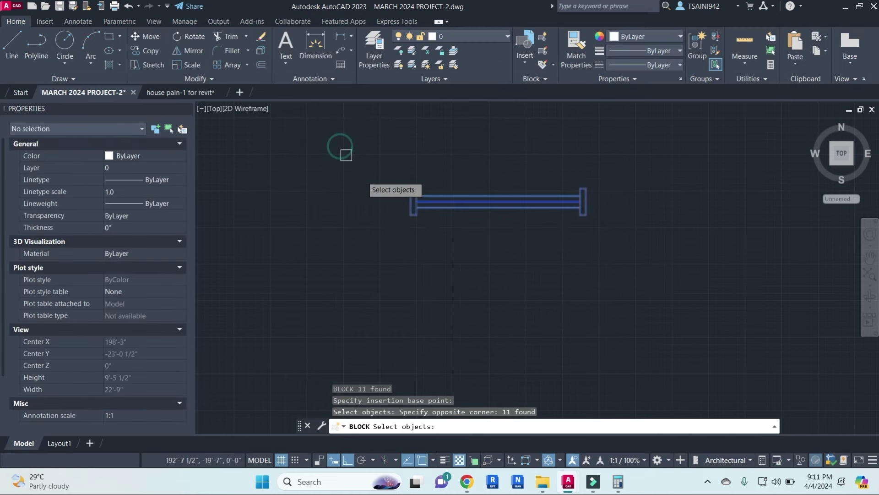
key(Return)
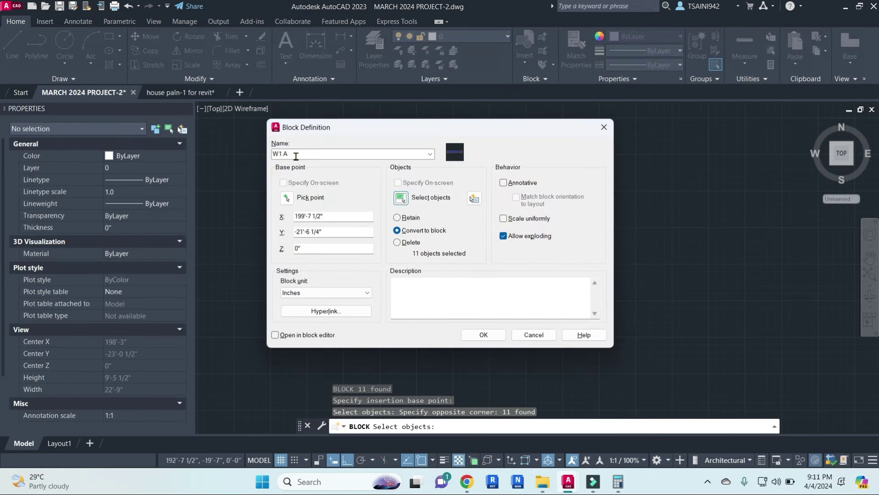
click(483, 334)
click(586, 207)
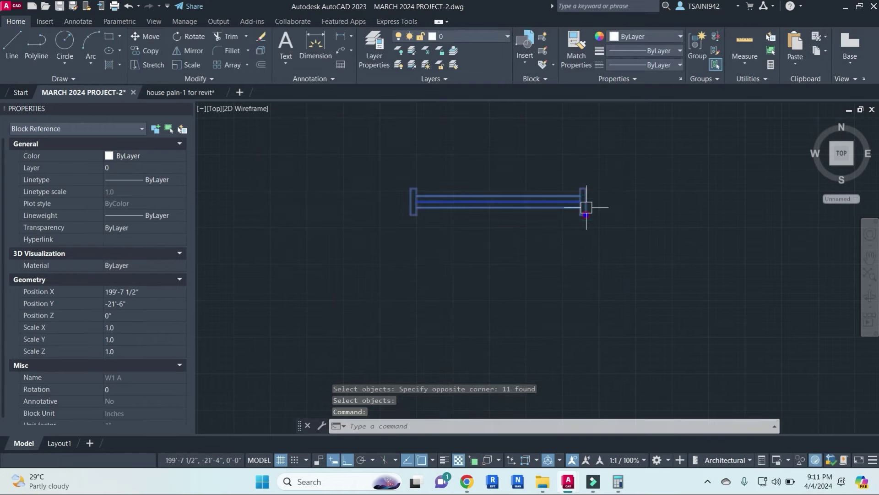
- Copy the W1 A block into the wall beside the +2'-0" landing
text(co)
key(Return)
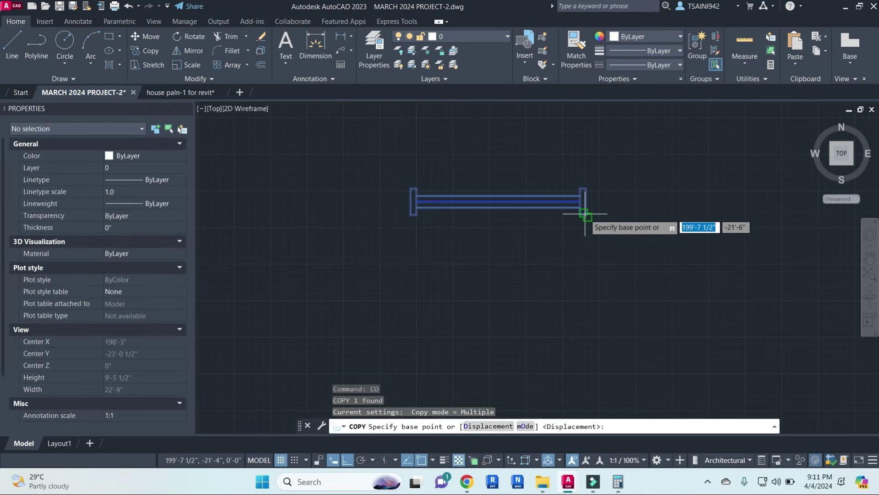
click(586, 211)
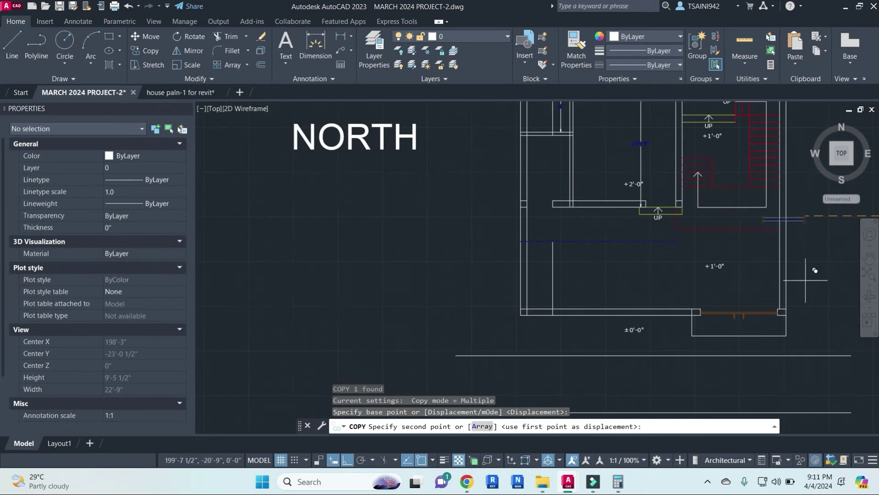
scroll(620, 202, down, 3)
click(603, 195)
middle_drag(602, 207, 506, 334)
key(Escape)
- Select the placed window copy, zoom in on its wall, and try a LIST
scroll(563, 267, up, 1)
click(564, 250)
scroll(577, 251, down, 3)
scroll(506, 334, up, 2)
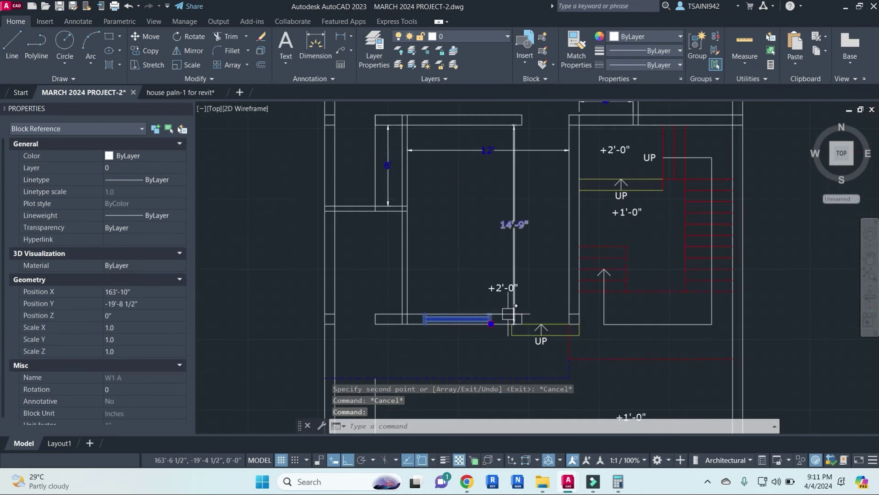
scroll(507, 274, up, 2)
key(Escape)
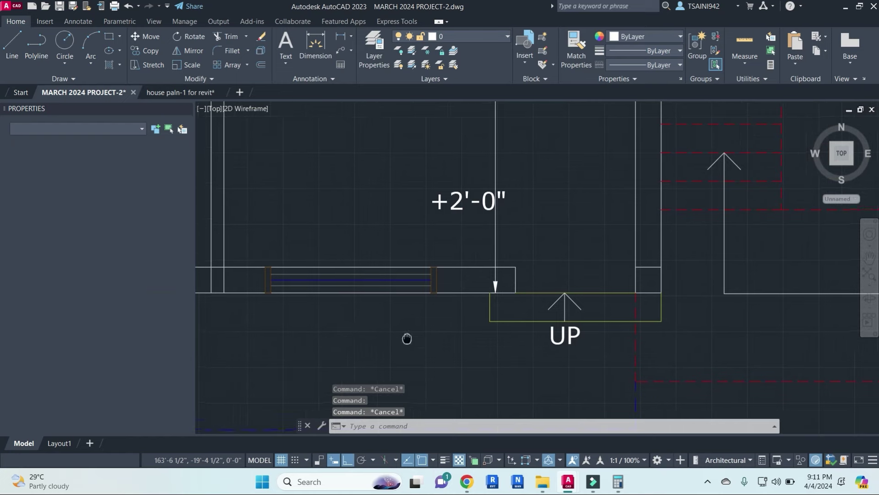
middle_drag(423, 351, 484, 327)
text(LIST)
key(Return)
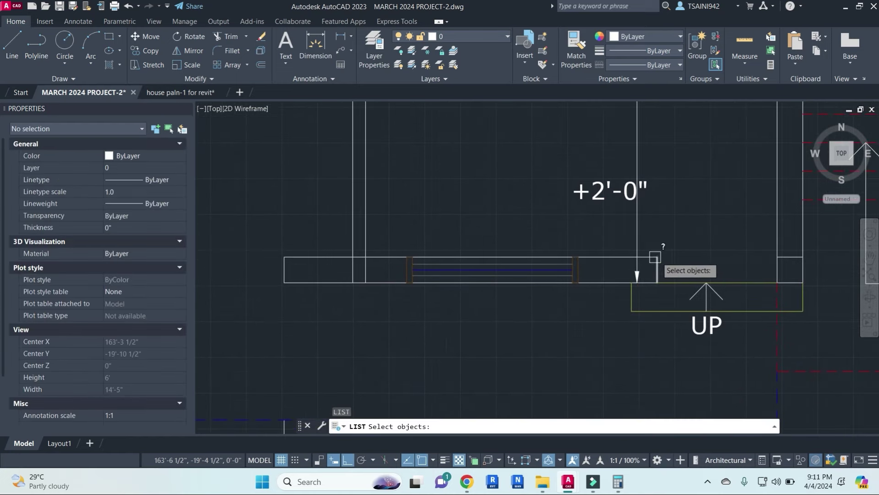
key(Escape)
- Measure the wall opening with DLI and start a 2" offset
text(dli)
key(Return)
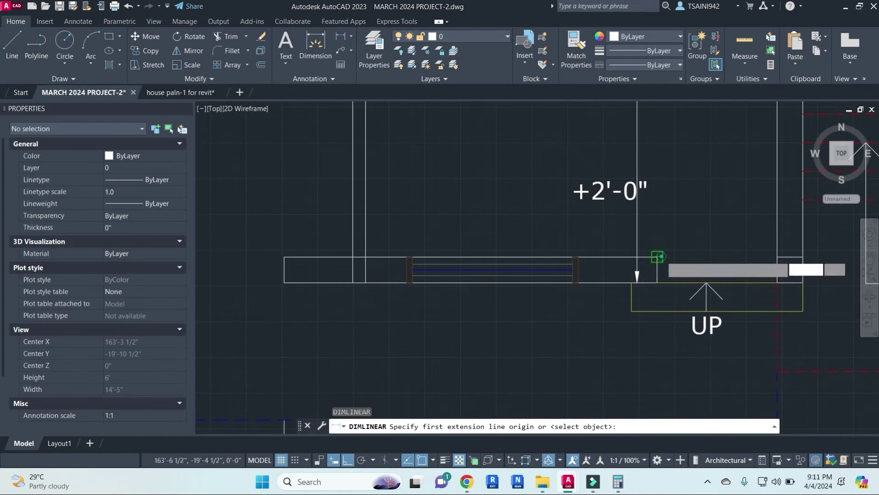
click(657, 257)
click(578, 257)
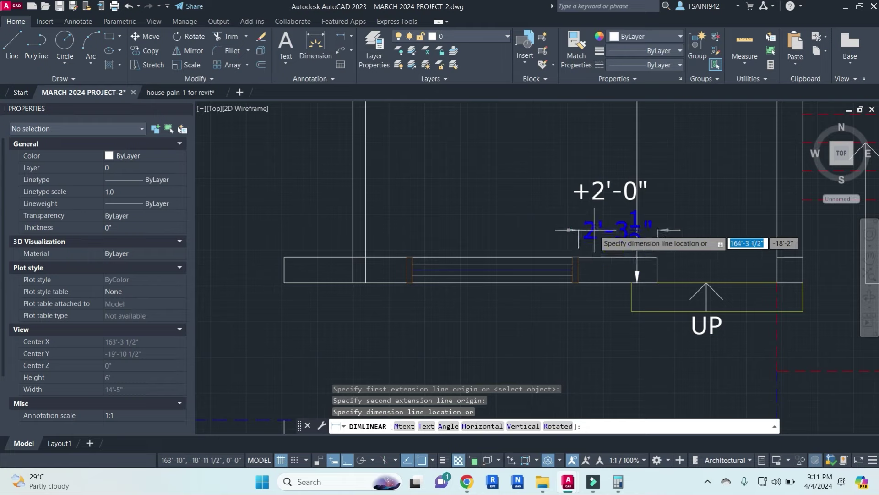
key(Escape)
key(Escape)
key(Escape)
text(o)
key(Return)
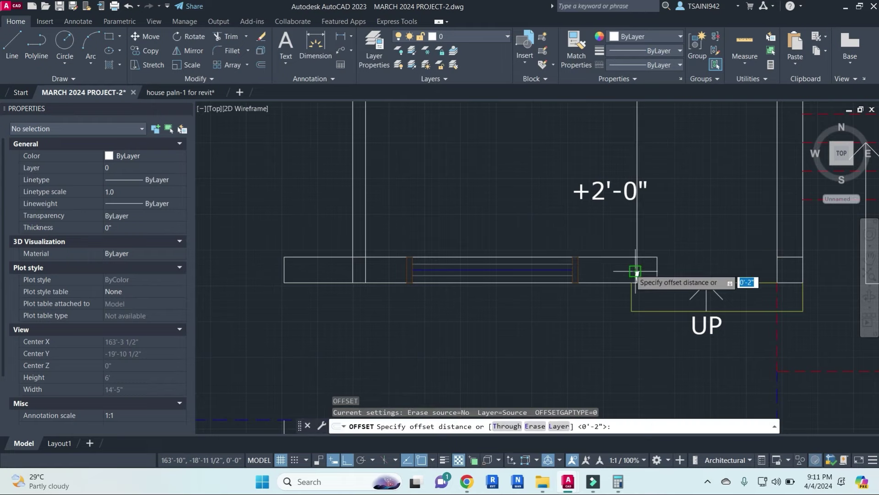
text(2)
key(Return)
key(Escape)
- Select the window block and start, then cancel, moving it from its right end
scroll(582, 264, up, 2)
click(579, 255)
text(m)
key(Return)
click(591, 254)
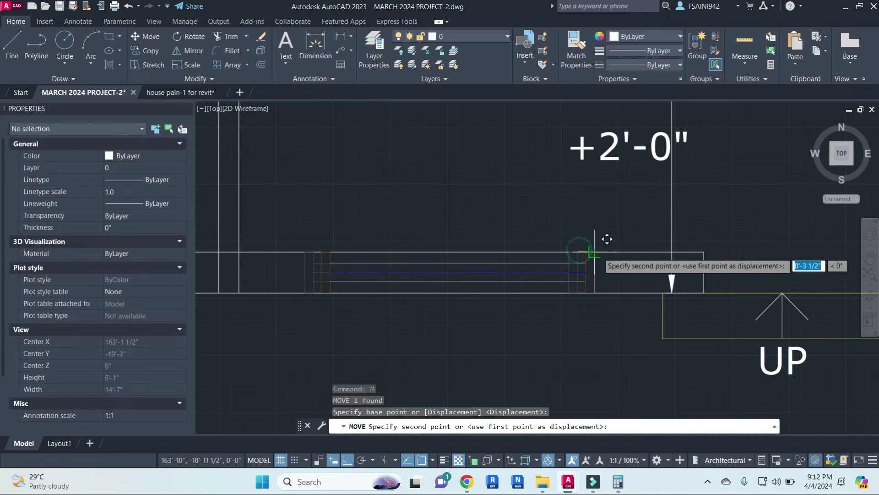
key(Escape)
- Erase the leftover vertical line at the window's right end and zoom to the wall on its left
click(588, 231)
click(616, 334)
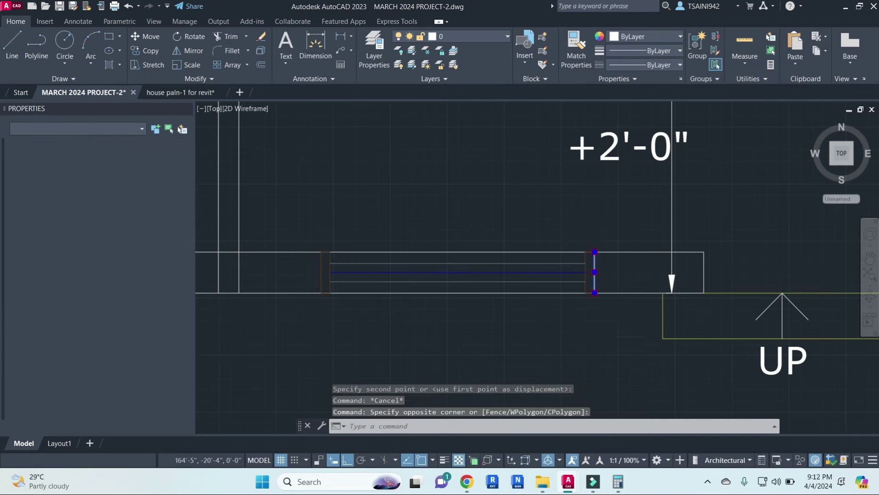
text(e)
key(Return)
middle_drag(271, 272, 599, 260)
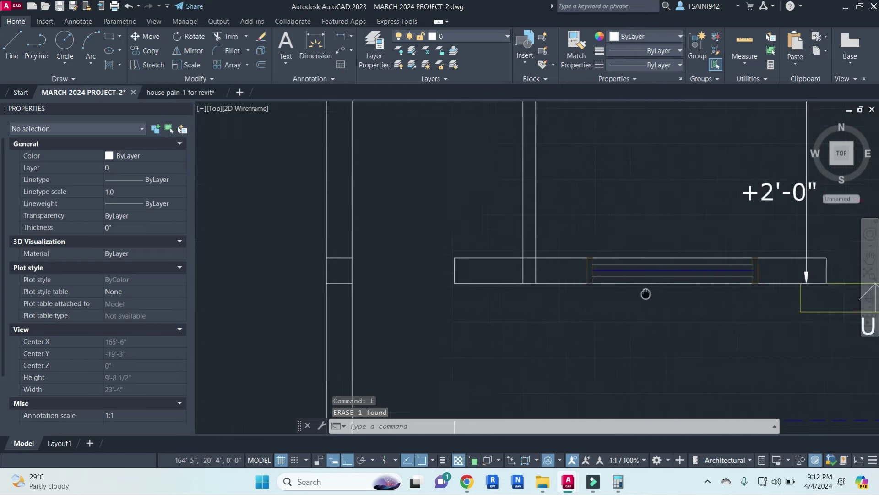
scroll(595, 270, up, 1)
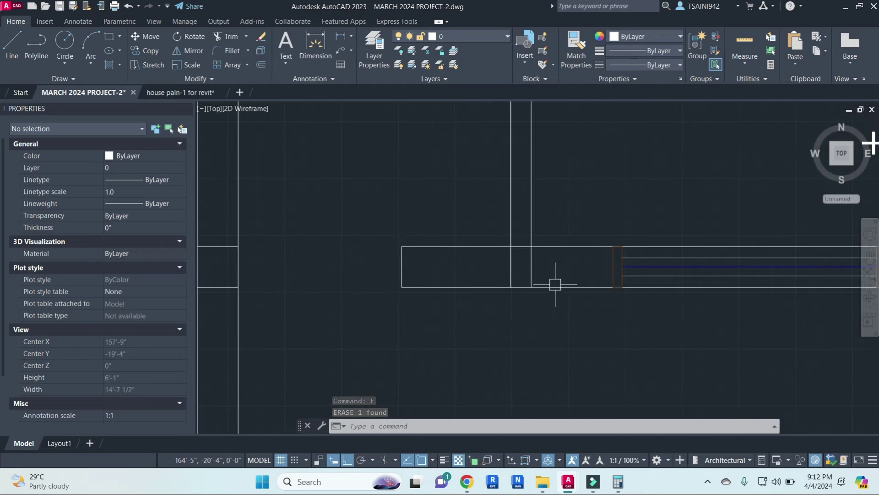
scroll(540, 280, up, 1)
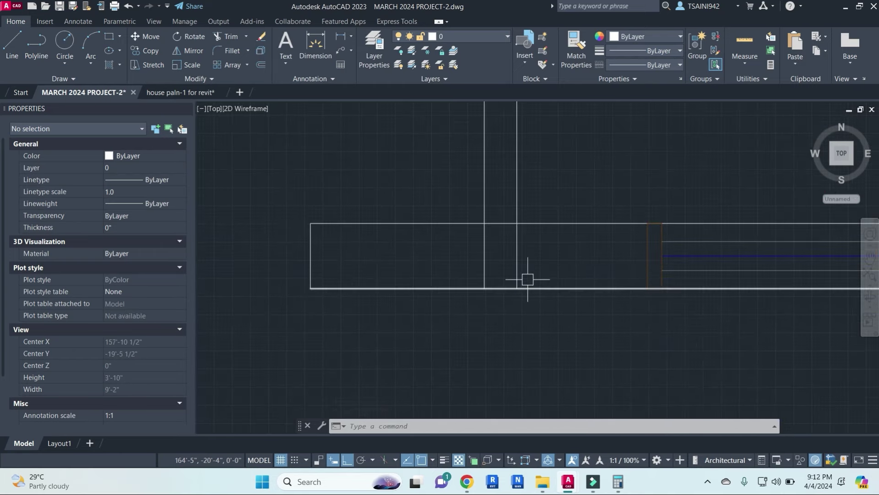
- Pan and zoom to the counter section by the window wall and level text
mouse_move(553, 314)
middle_down()
mouse_move(490, 312)
mouse_move(512, 316)
middle_up()
key(Escape)
key(Escape)
key(Escape)
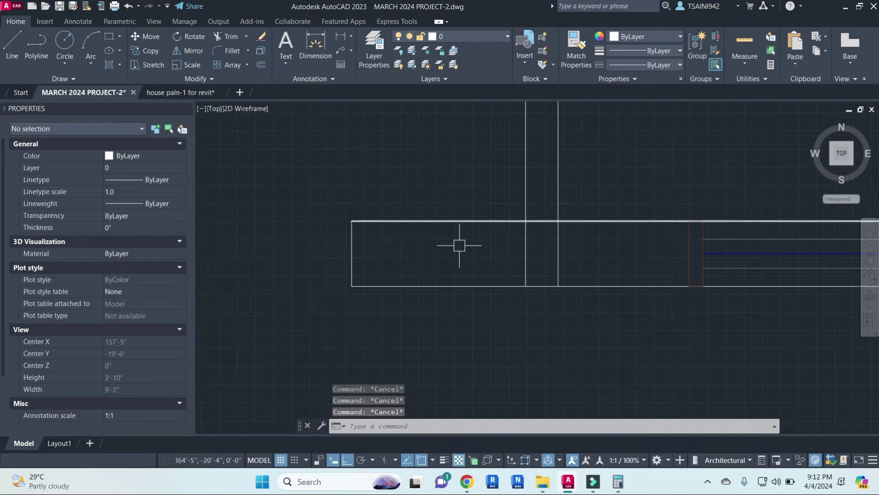
scroll(459, 246, down, 2)
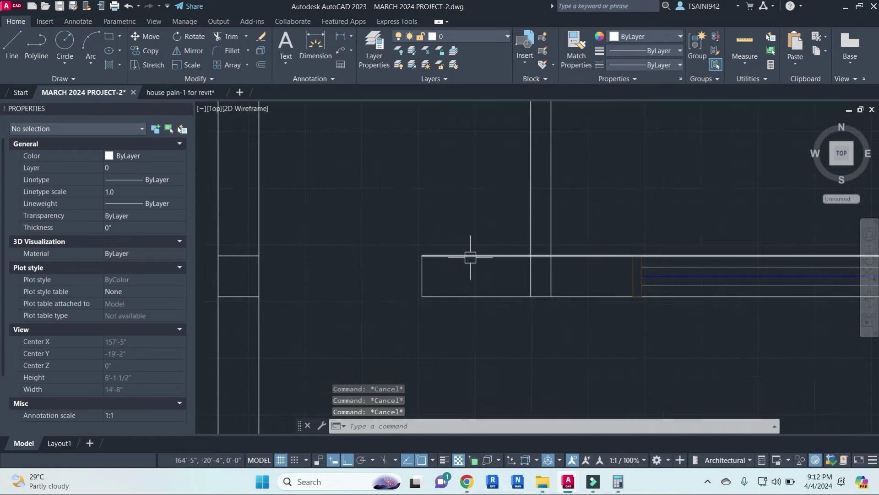
scroll(471, 257, down, 2)
scroll(544, 345, down, 2)
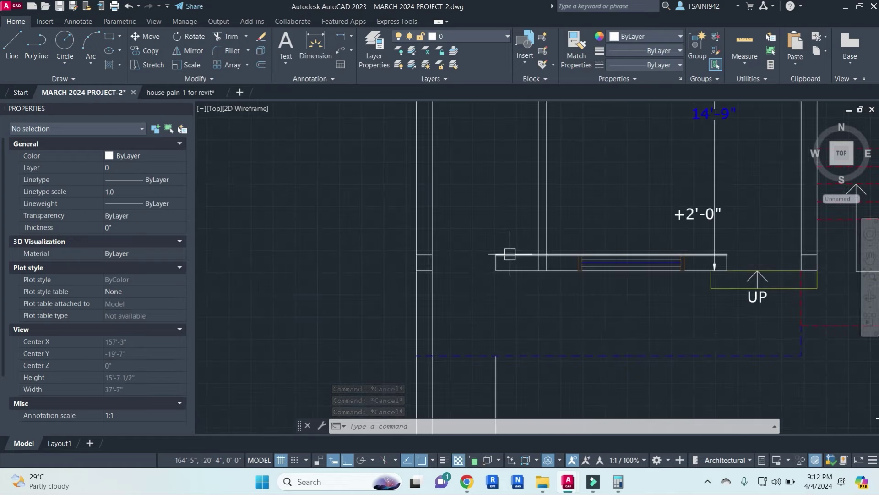
middle_drag(510, 254, 526, 334)
middle_drag(506, 284, 491, 227)
scroll(491, 228, up, 2)
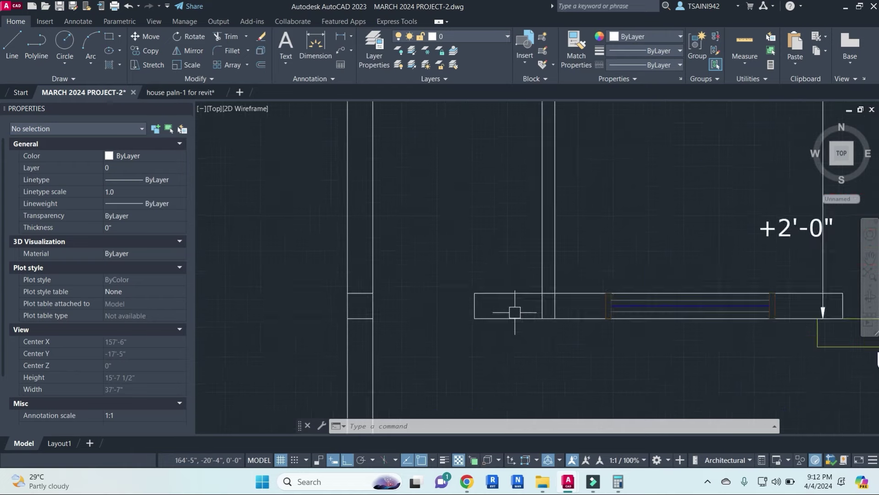
scroll(515, 312, up, 2)
key(Escape)
scroll(490, 285, up, 2)
key(Escape)
key(Escape)
- Draw the stove outline on the counter's top edge, 4 inches deep
text(l)
key(Return)
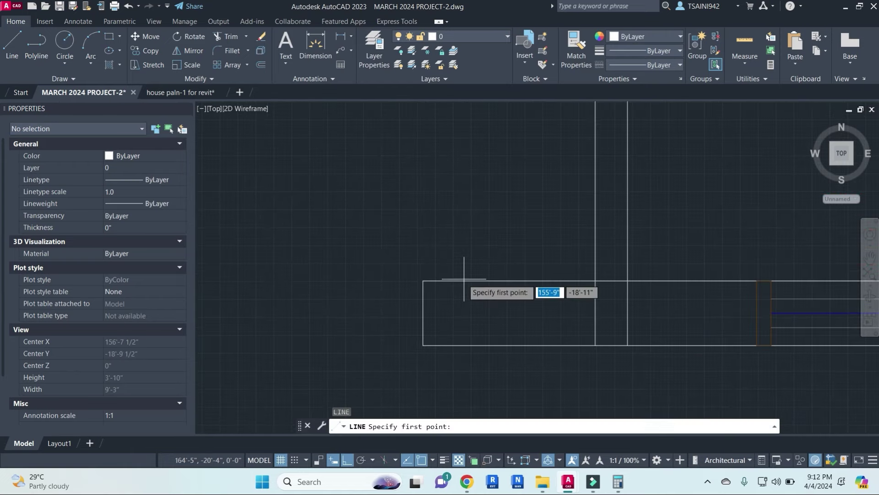
click(462, 281)
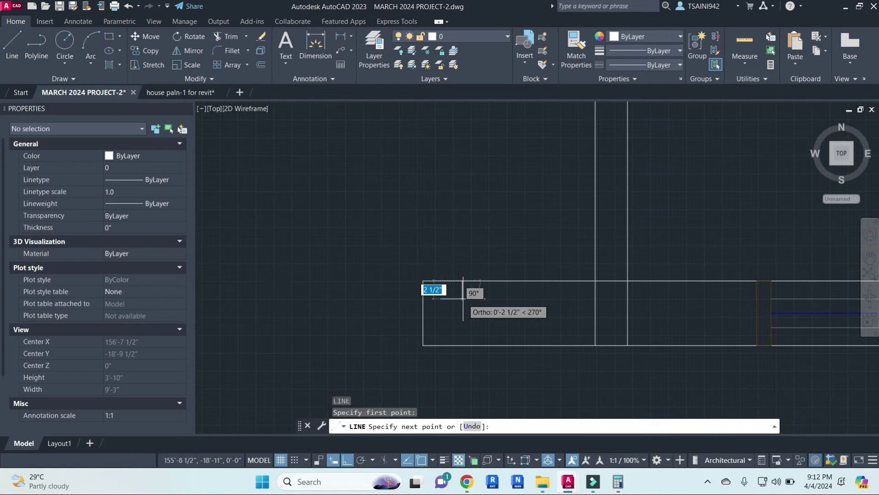
text(4)
key(Return)
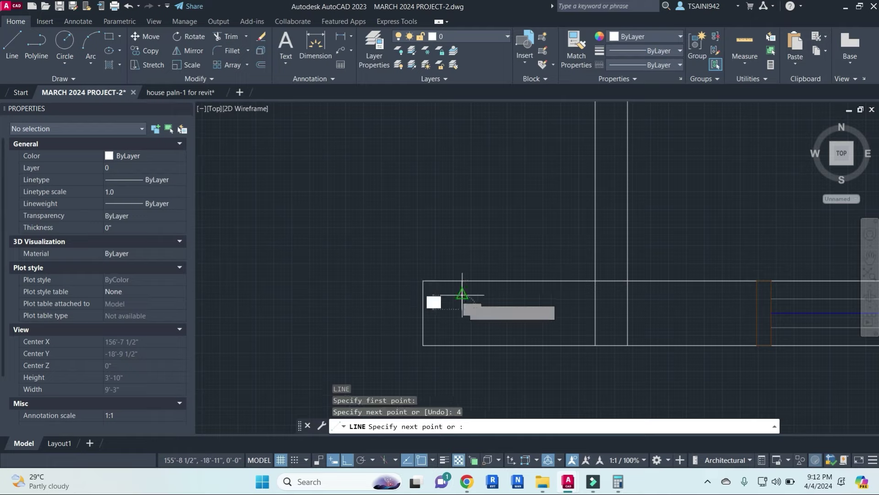
click(568, 314)
click(567, 280)
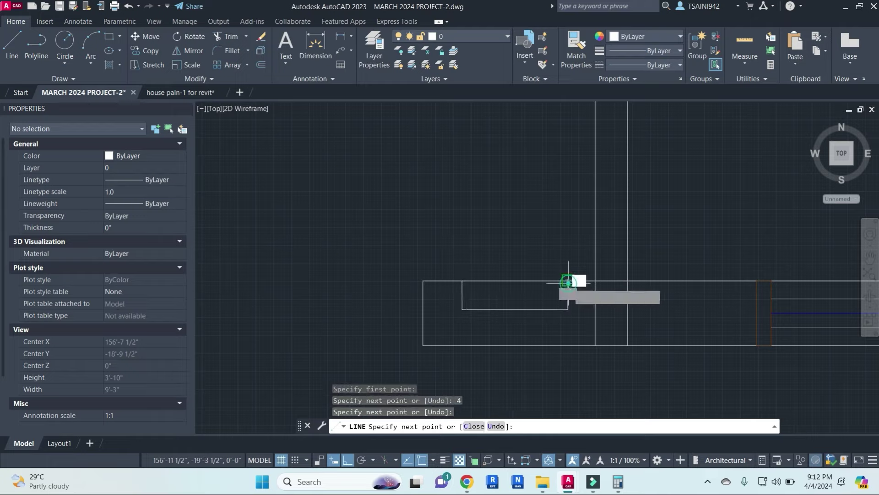
key(Escape)
key(Escape)
key(Escape)
- Add a horizontal centre line across the stove outline
text(c)
key(Return)
key(Escape)
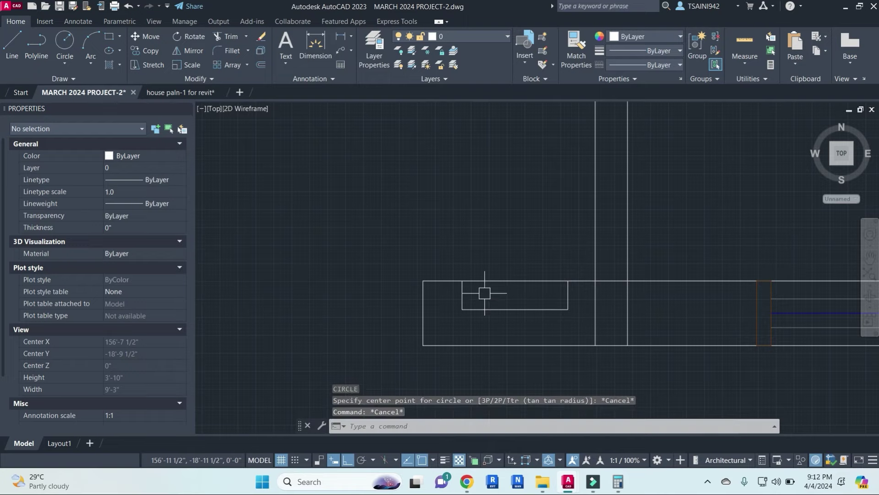
text(l)
key(Return)
click(462, 294)
click(569, 295)
key(Escape)
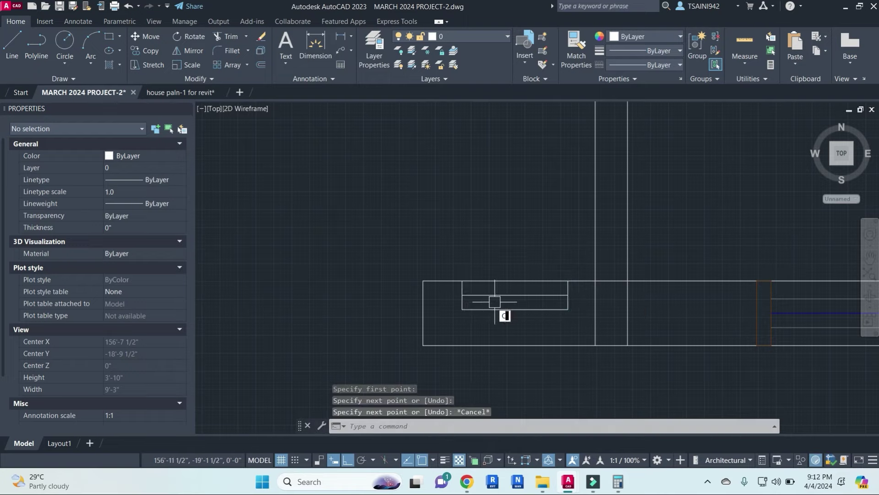
- Draw a 2-inch-radius burner circle centred on the stove's centre line
text(c)
key(Return)
scroll(481, 299, up, 2)
click(485, 293)
scroll(486, 282, up, 3)
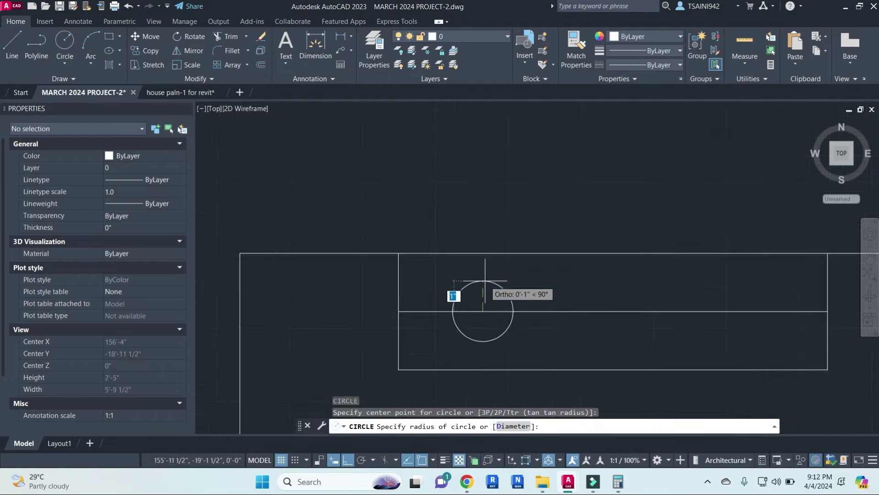
click(482, 254)
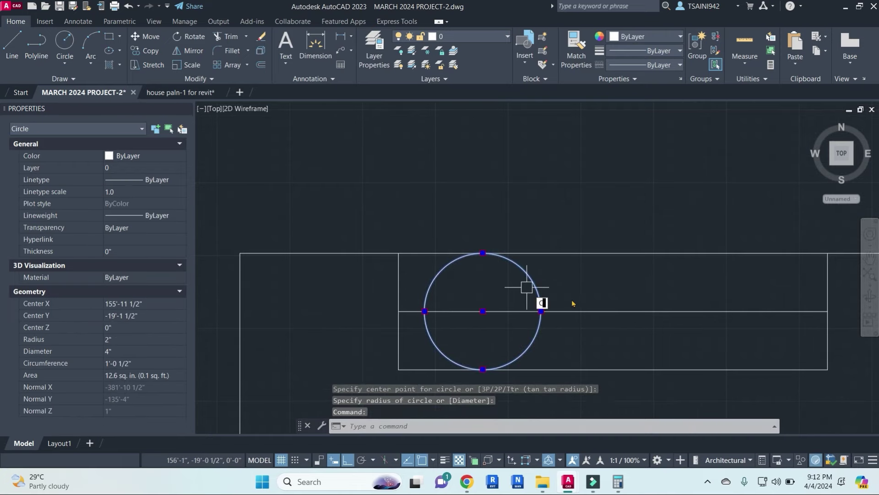
- Copy the burner circle to sit beside the first along the centre line
text(co)
key(Return)
click(574, 306)
click(700, 306)
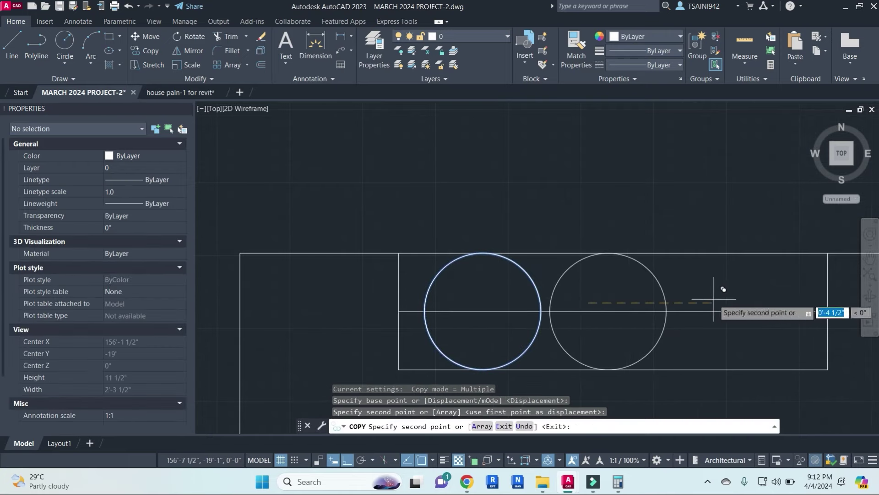
middle_drag(757, 298, 552, 290)
key(Escape)
scroll(387, 221, down, 6)
- Draw a trial @4,5 diagonal line on the counter, then erase it
text(l)
key(Return)
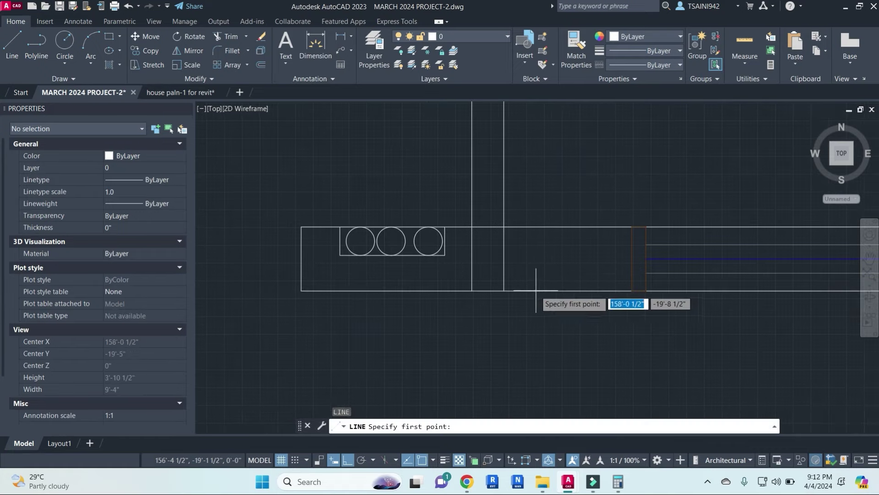
click(536, 290)
text(@4,5)
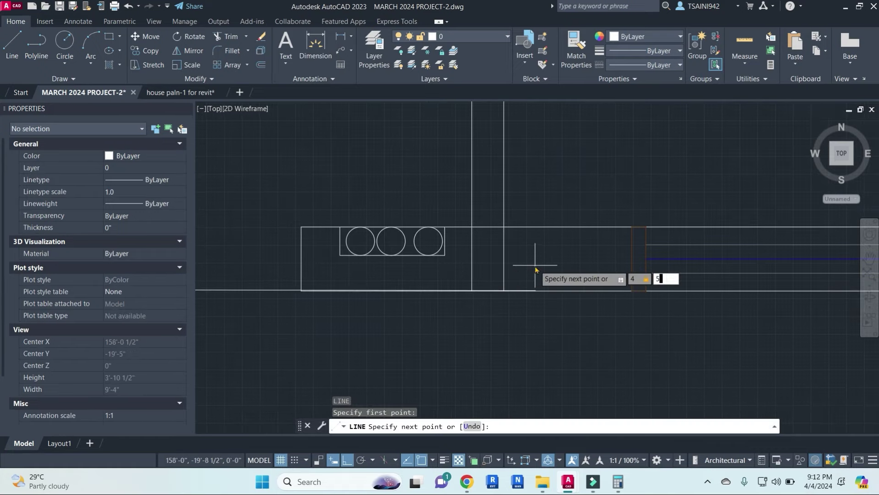
key(Return)
key(Escape)
click(560, 261)
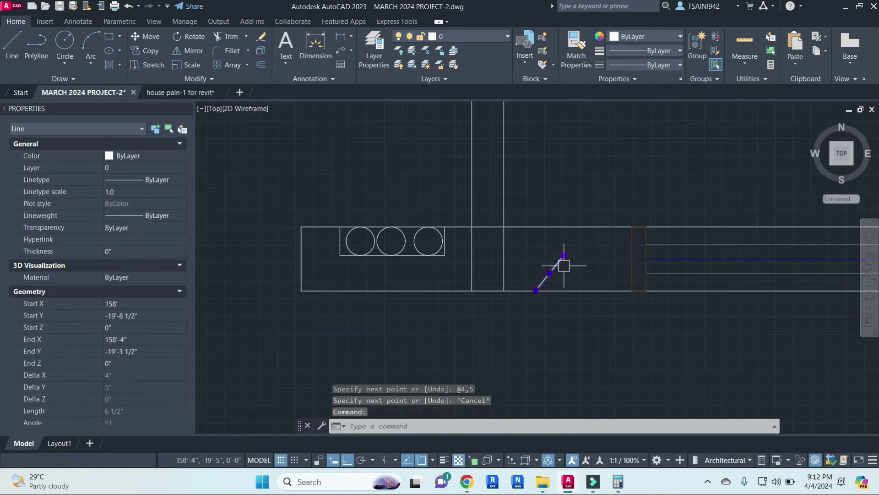
text(e)
key(Return)
key(Escape)
- Draw the sink outline on the counter's bottom edge with 4 and 5 inch segments
text(l)
key(Return)
click(532, 290)
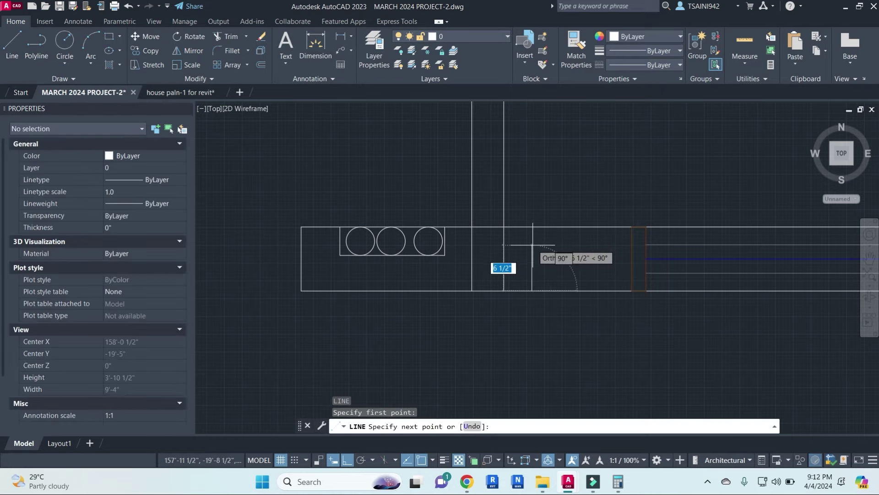
text(4.5)
key(Return)
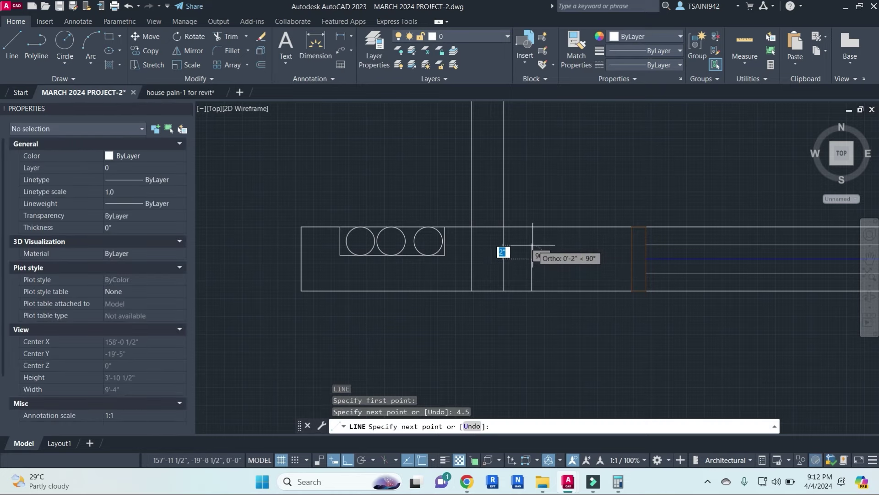
text(5)
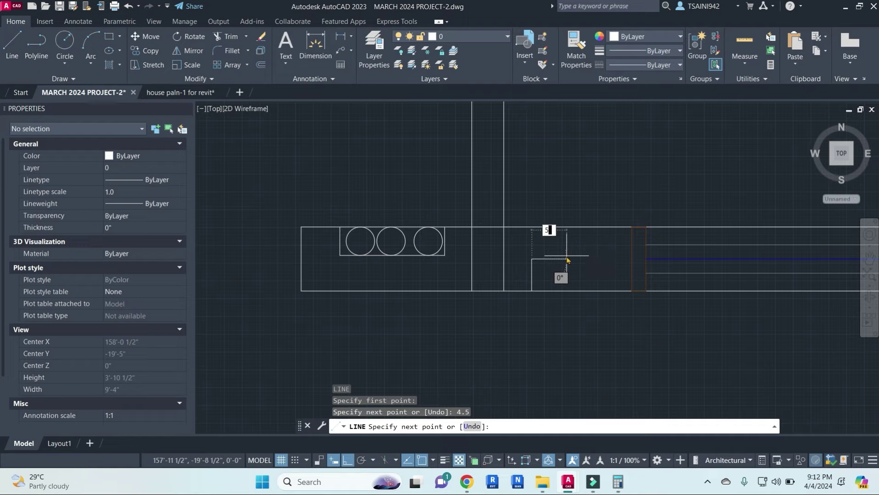
key(Return)
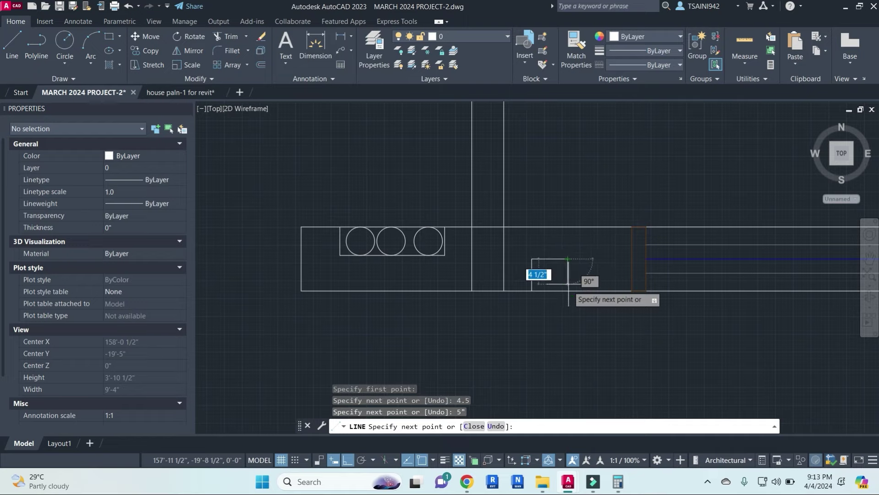
key(Escape)
scroll(546, 263, up, 2)
- Draw a round basin circle centred inside the sink outline
key(space)
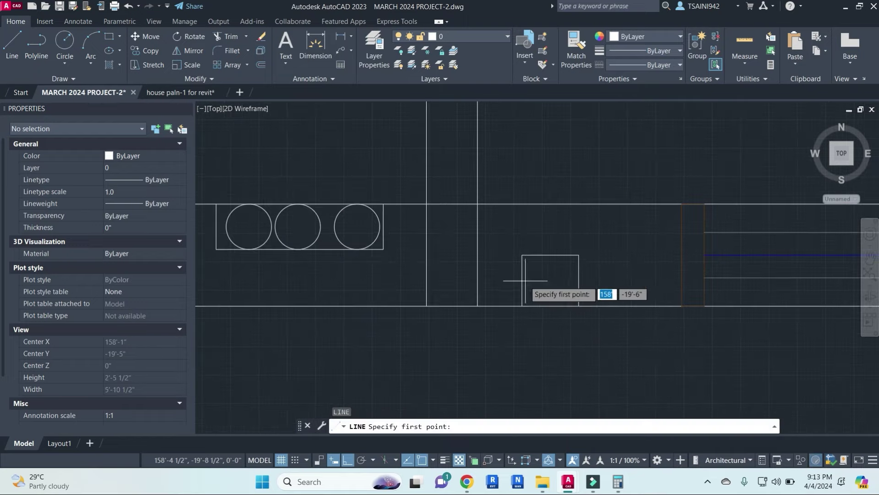
click(522, 280)
key(Escape)
text(c)
key(Return)
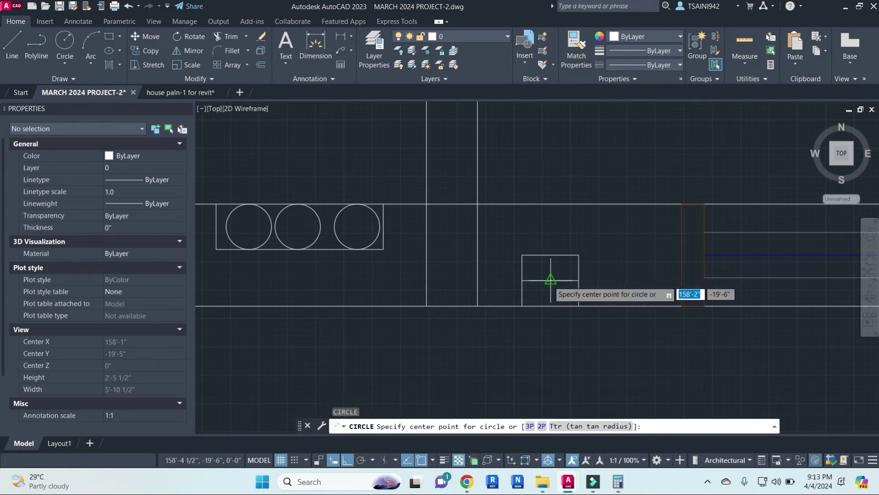
click(550, 280)
click(550, 255)
- Start copying the sink circle, then erase the two unwanted extra objects
text(co)
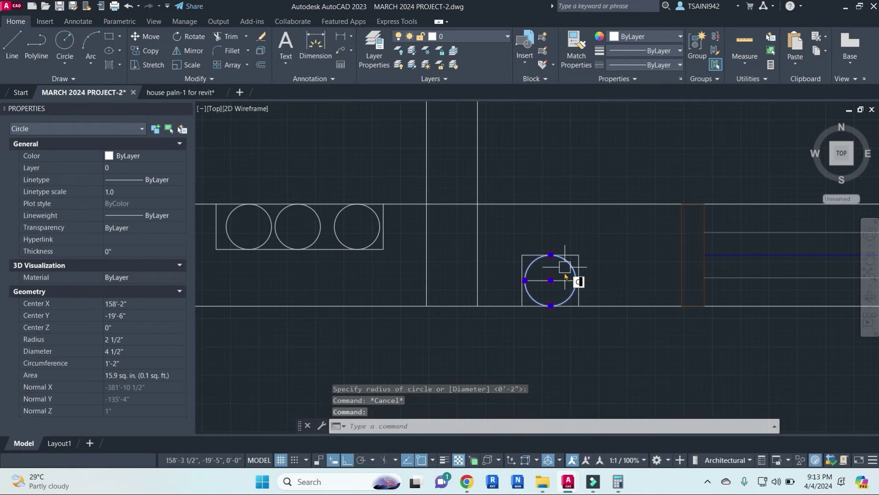
key(Return)
click(550, 280)
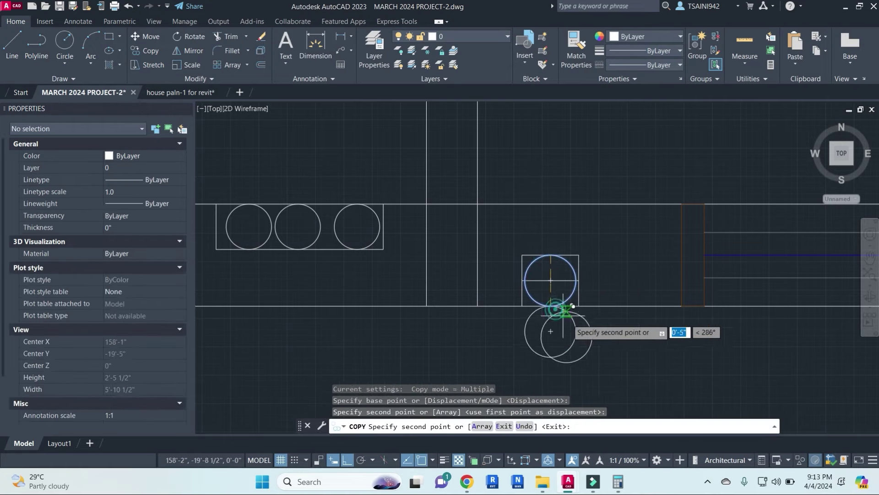
scroll(528, 209, down, 4)
text(e)
key(Return)
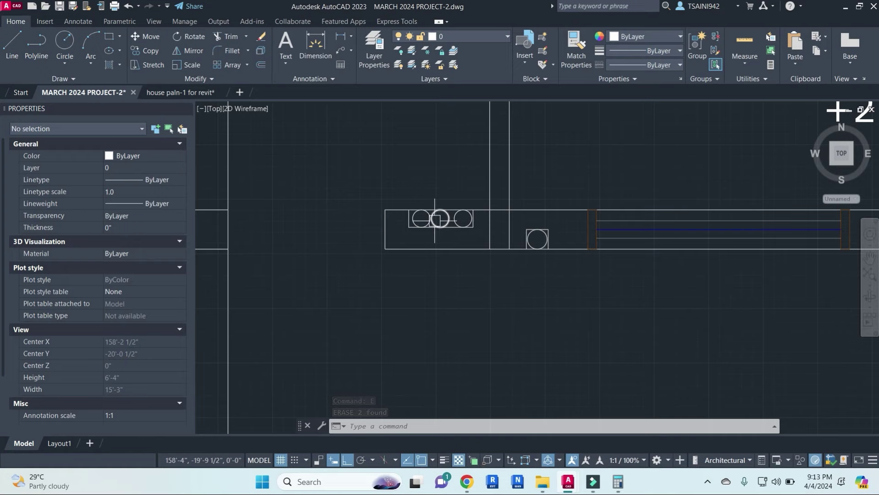
- Erase the stray vertical line in the room below the kitchen wall
scroll(434, 218, down, 3)
middle_drag(463, 307, 507, 169)
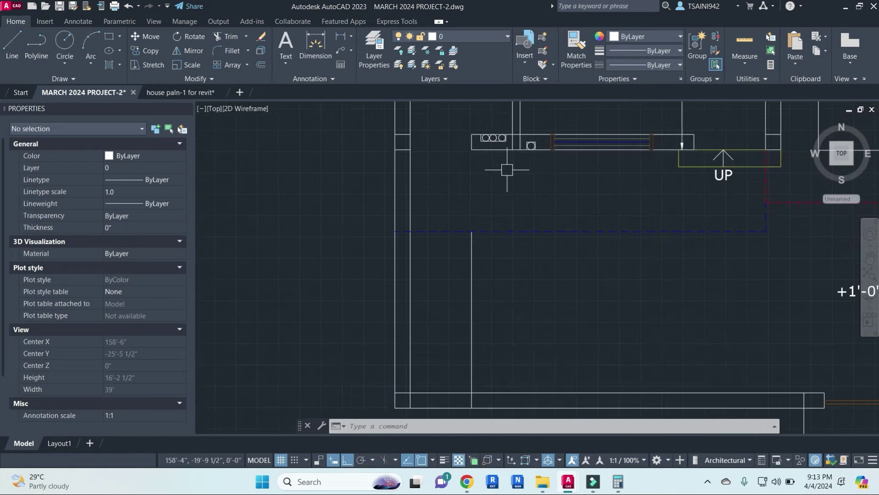
click(473, 268)
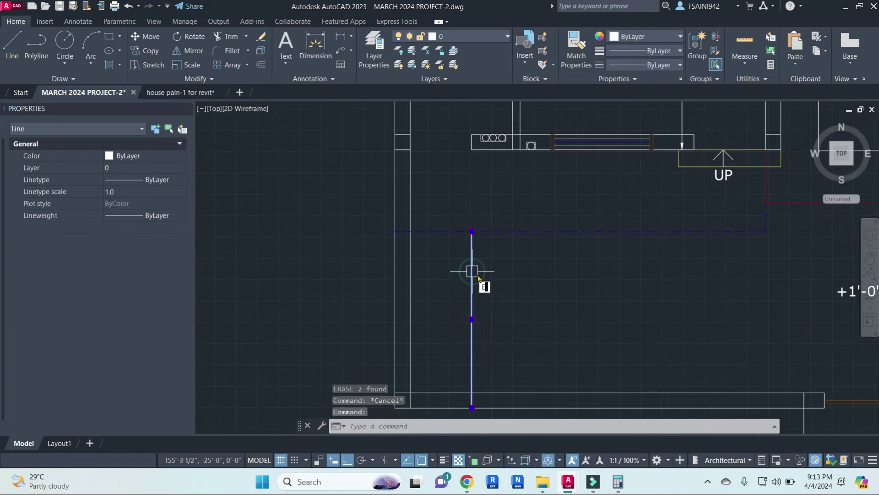
text(e)
key(Return)
scroll(486, 271, down, 5)
scroll(522, 289, up, 8)
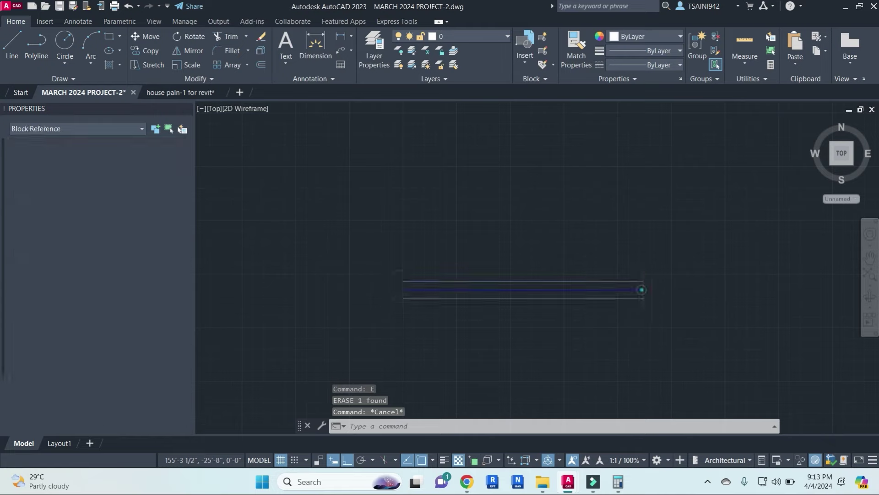
key(Escape)
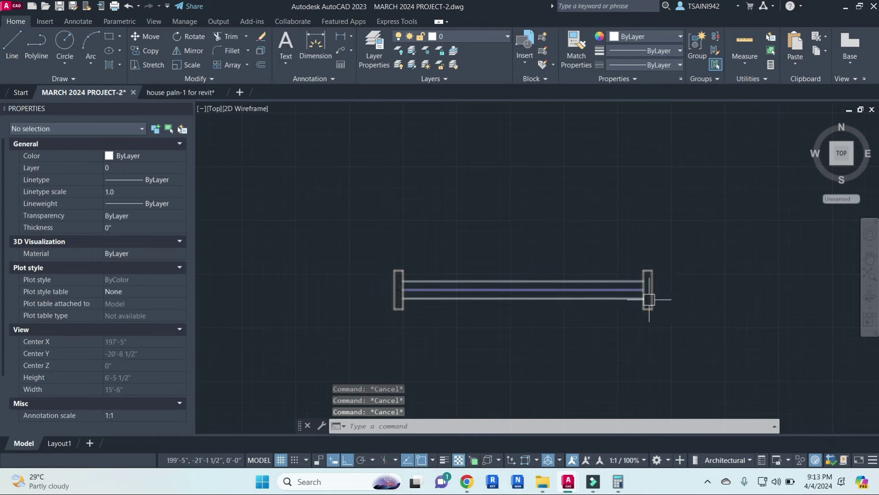
click(648, 300)
key(Escape)
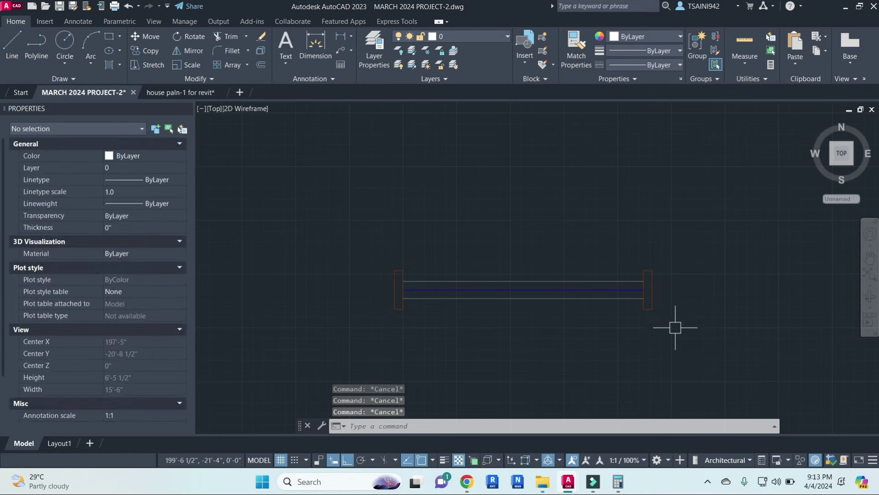
- Draw a long guide line below the window and offset it 4.5 downward
text(l)
key(Return)
click(394, 331)
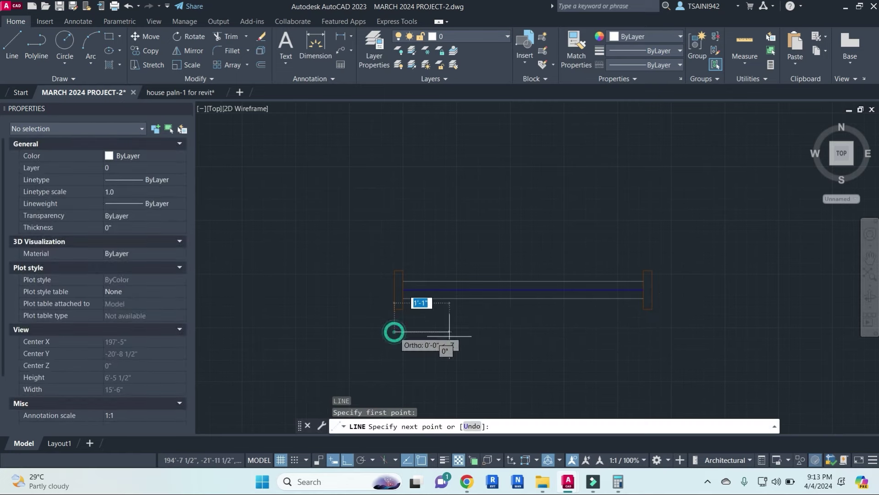
click(742, 331)
key(Escape)
text(o)
key(Return)
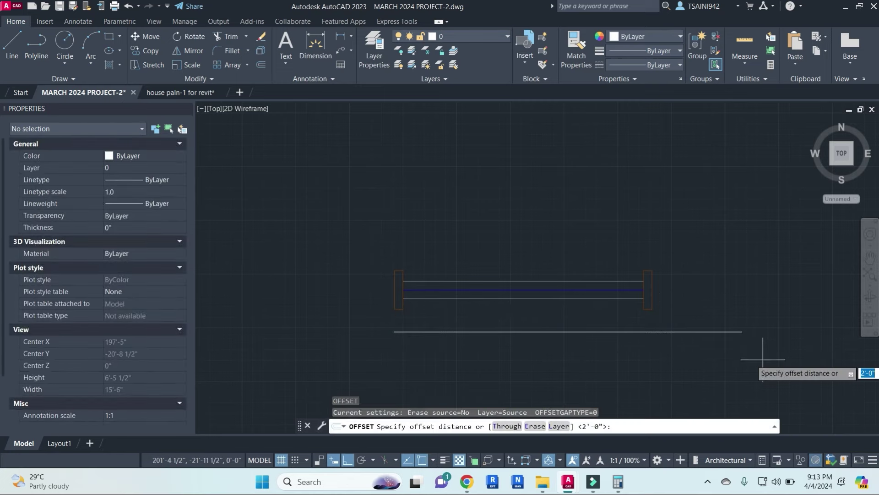
text(4.5)
key(Return)
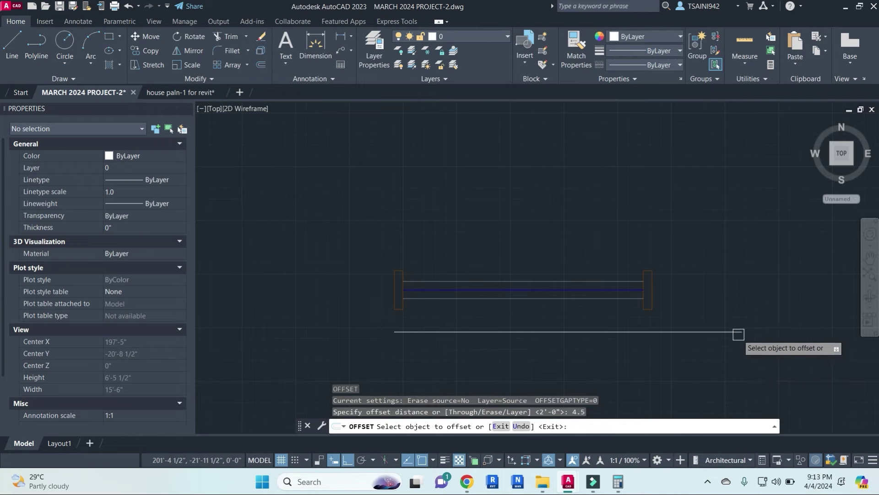
click(738, 332)
click(731, 374)
middle_drag(732, 374, 726, 337)
key(Escape)
key(Escape)
- Select the window lines and drop the window unit onto the new guide lines
click(346, 193)
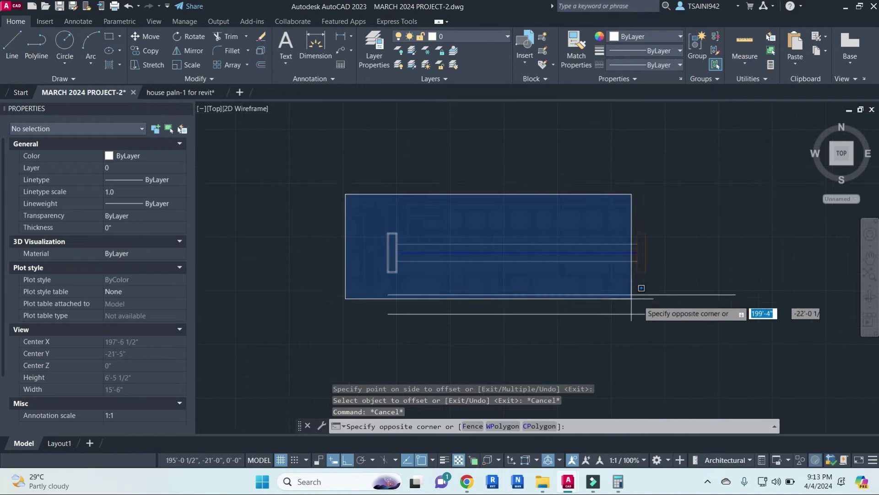
click(657, 285)
text(m)
key(Return)
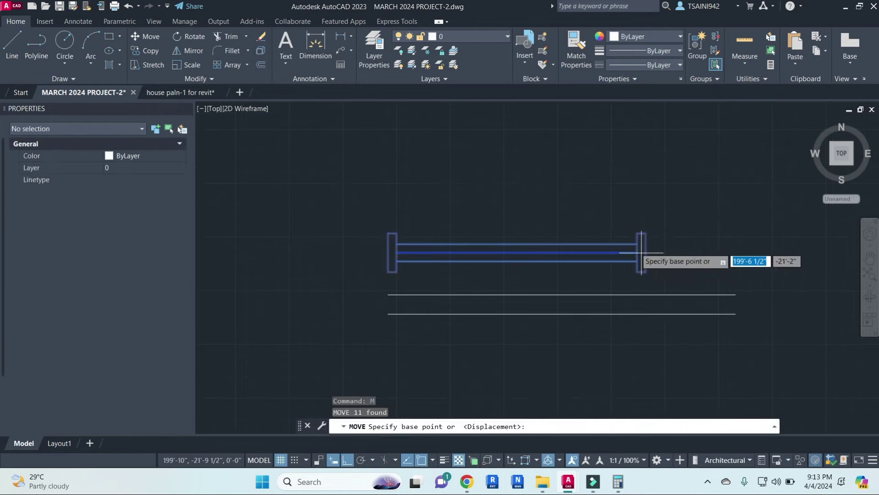
key(Escape)
text(s)
key(Return)
click(510, 231)
- Stretch both ends of the window jamb to meet the guide lines
click(448, 225)
key(Return)
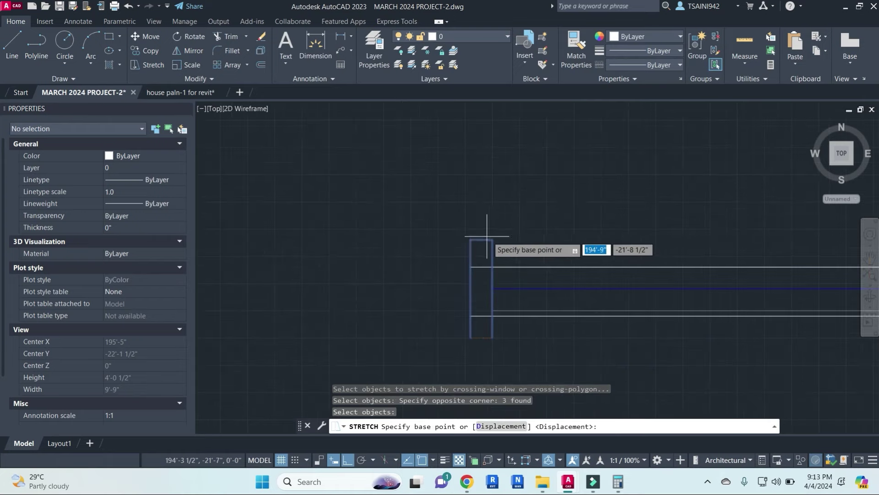
click(492, 239)
click(494, 264)
key(Escape)
key(Escape)
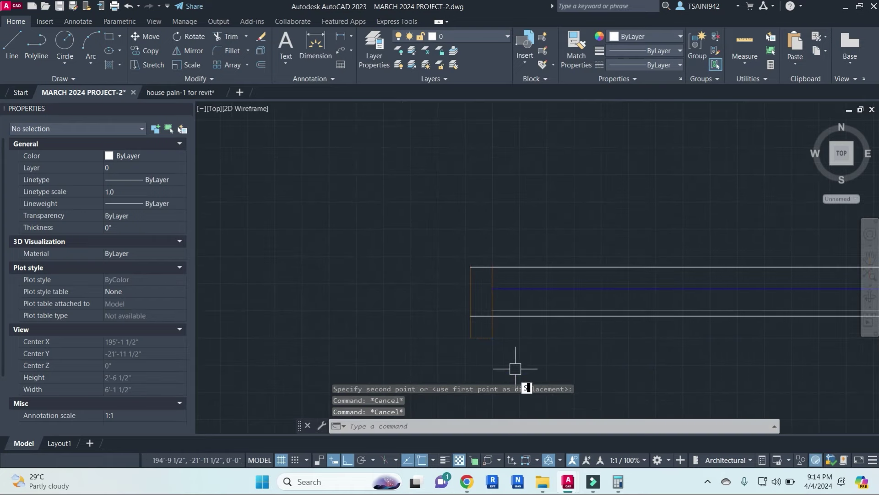
text(s)
key(Return)
click(513, 379)
click(442, 339)
key(Return)
click(493, 339)
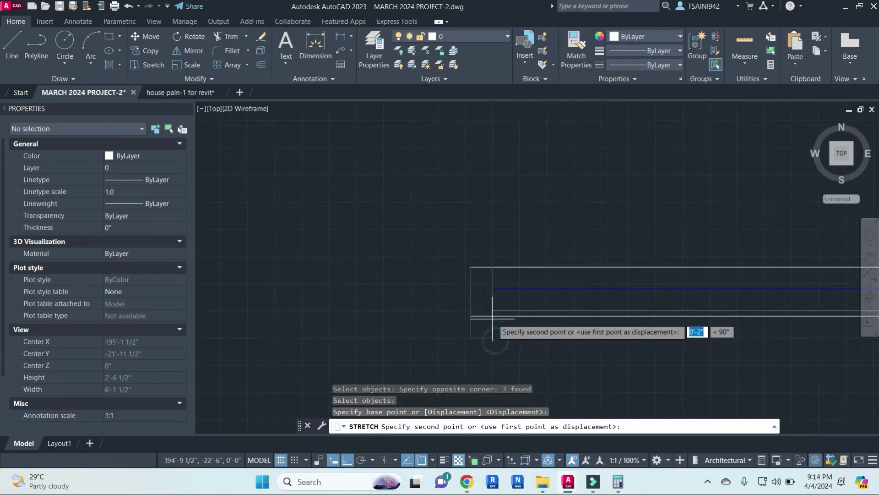
click(508, 321)
- Erase the two long guide lines
scroll(572, 329, down, 2)
middle_drag(632, 337, 559, 334)
click(560, 334)
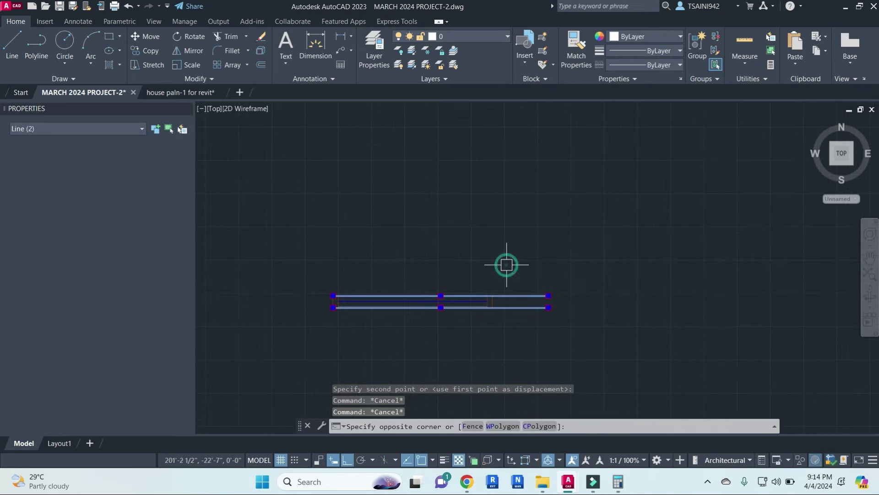
click(507, 261)
text(e)
key(Return)
- Combine all 11 window lines into a block for copying into the plan
click(514, 338)
click(272, 237)
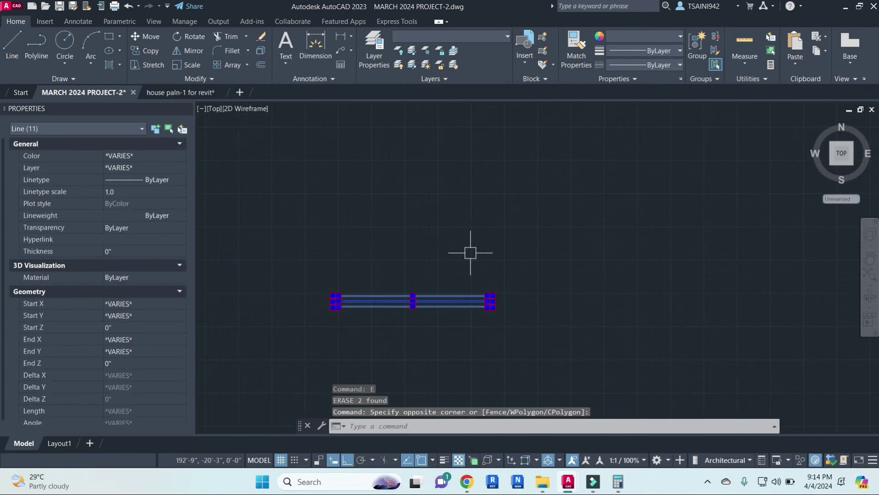
text(b)
key(Return)
text(co)
key(Return)
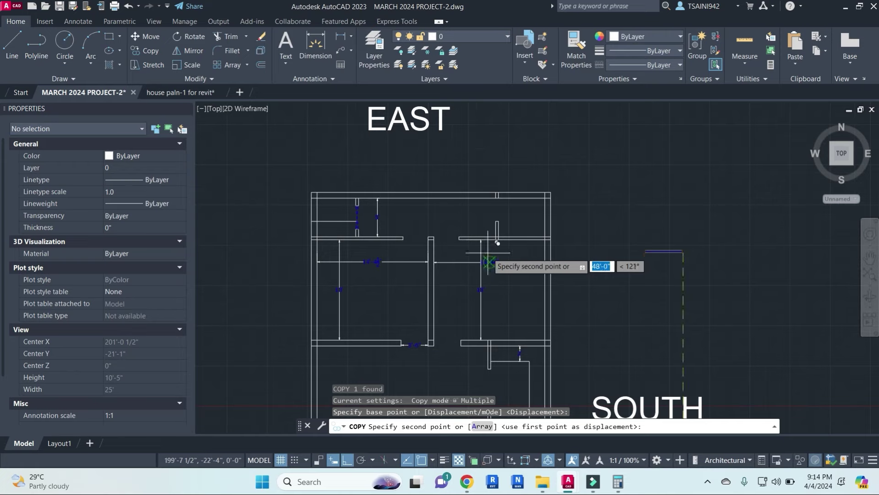
- Place the window block copy and move it to the wall corner
scroll(506, 265, up, 3)
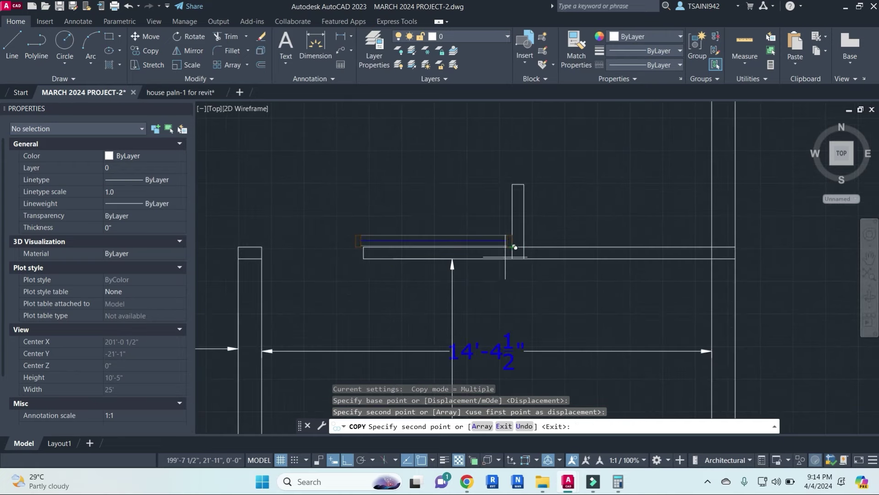
key(Escape)
scroll(448, 235, up, 2)
click(450, 237)
scroll(540, 261, up, 2)
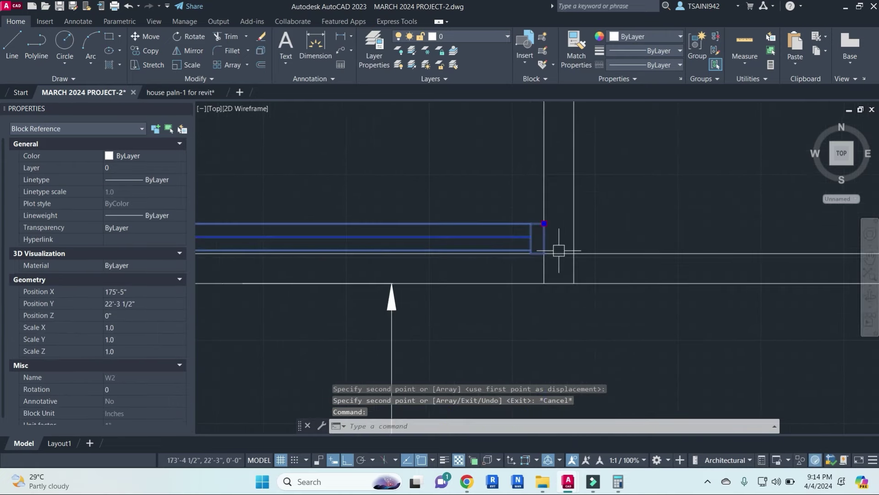
text(m)
key(Return)
click(543, 223)
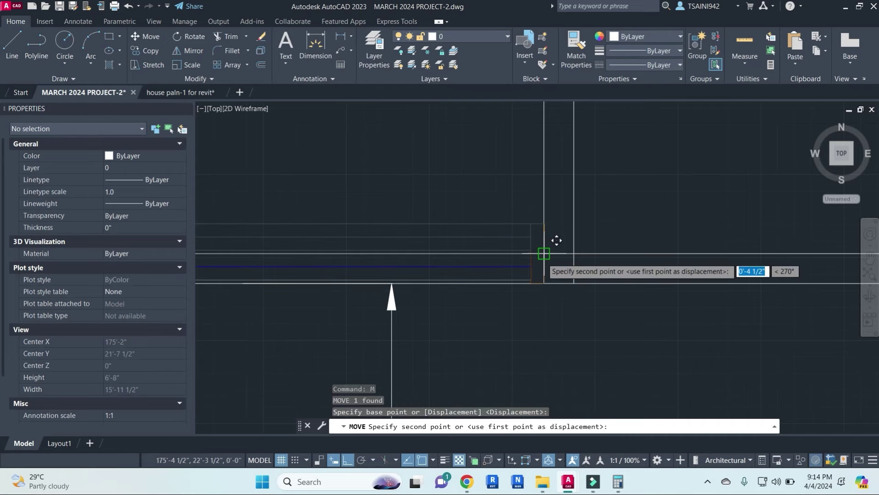
click(544, 253)
scroll(515, 295, down, 2)
scroll(493, 278, up, 2)
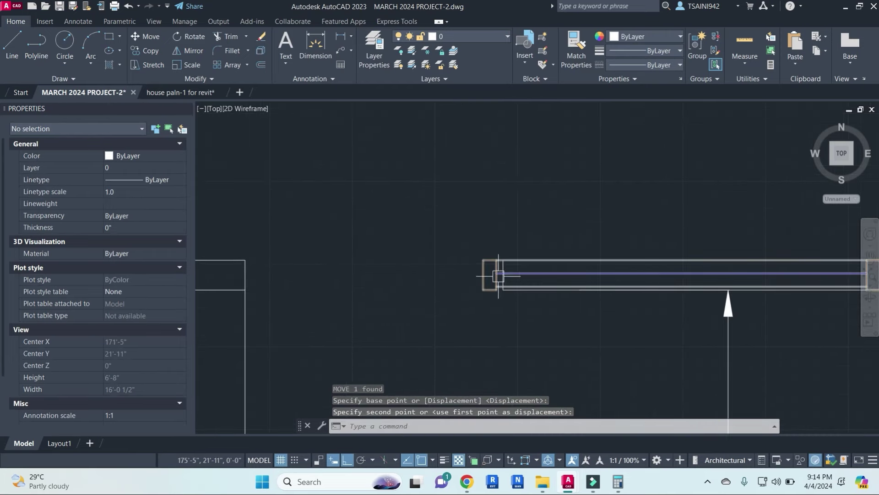
- Reselect the window block and move it up, clear of the wall
click(529, 270)
middle_drag(530, 270, 370, 188)
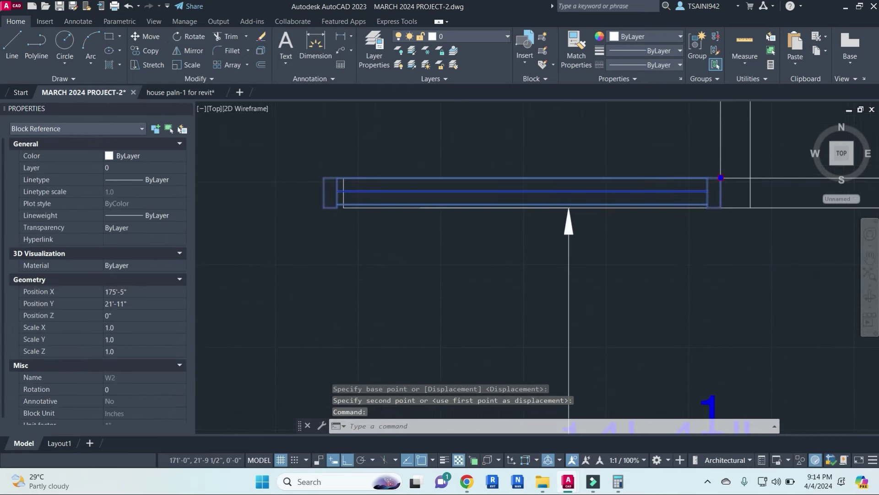
scroll(391, 220, down, 2)
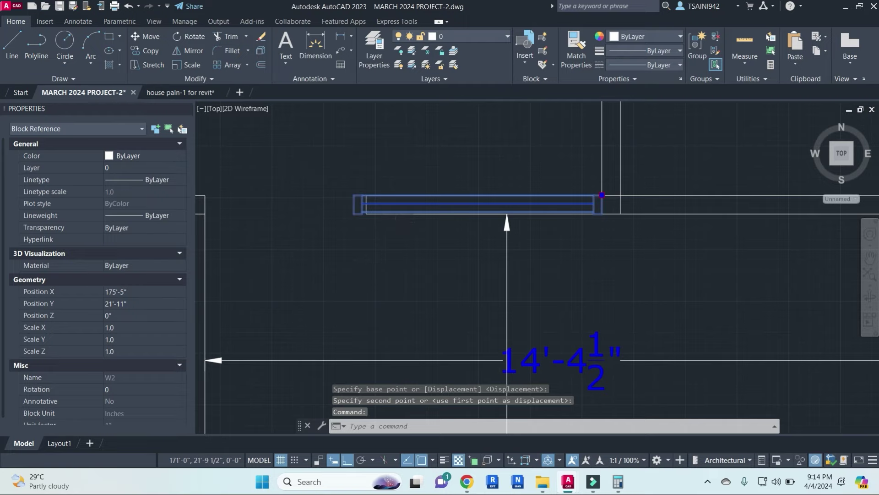
text(sx)
key(Return)
key(Escape)
click(355, 209)
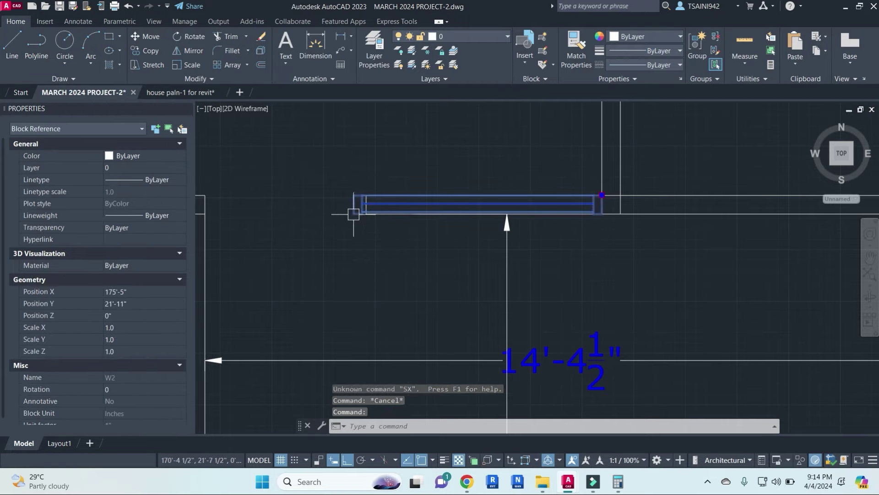
text(m)
key(Return)
click(430, 281)
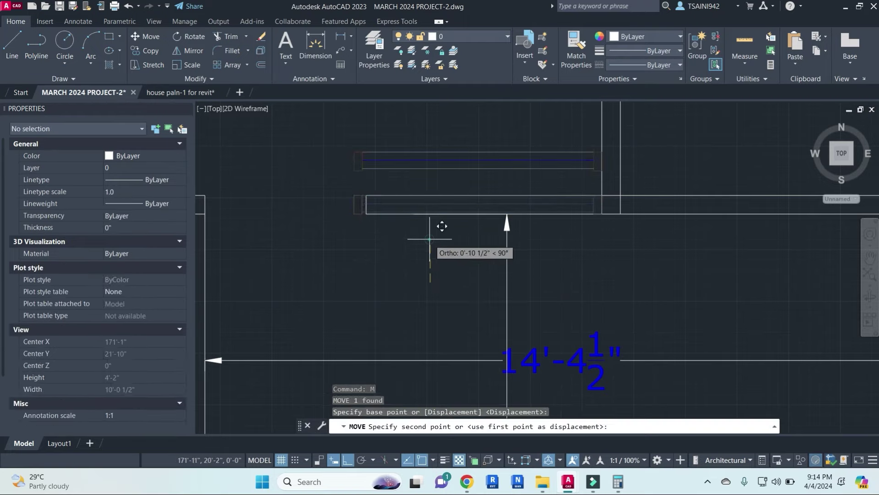
click(441, 231)
key(Escape)
click(481, 162)
key(Escape)
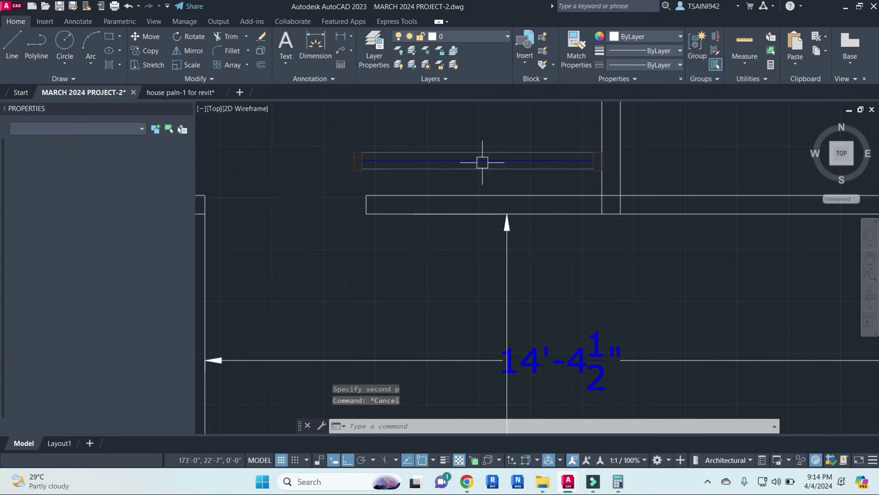
- Stretch the window's left end to lengthen it by 1'6"
text(Xs)
key(Return)
click(384, 182)
click(308, 122)
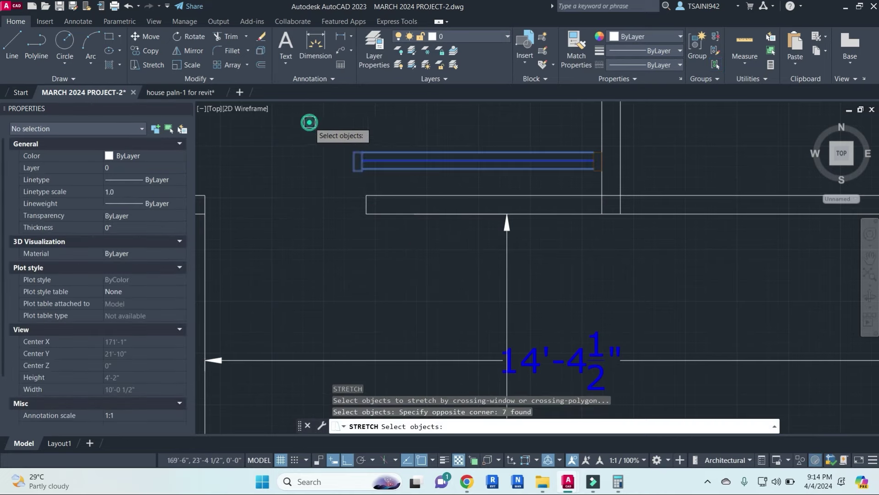
key(Return)
click(348, 124)
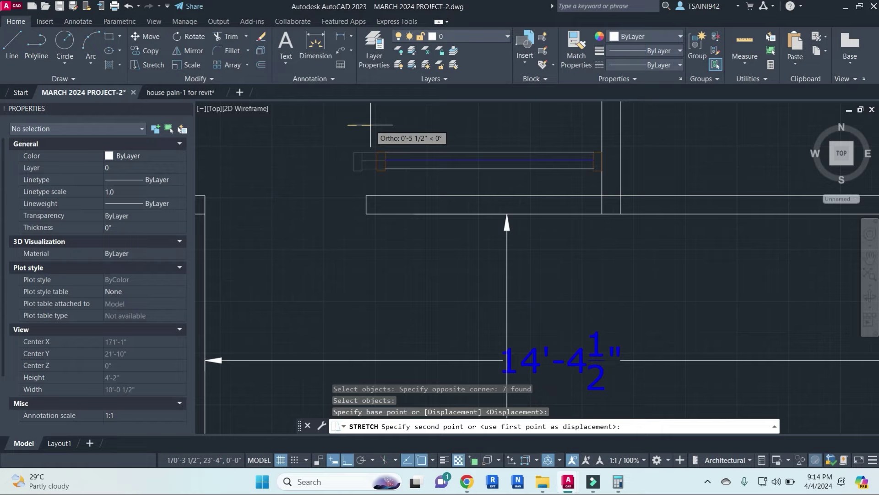
text(1'6)
key(Return)
key(Escape)
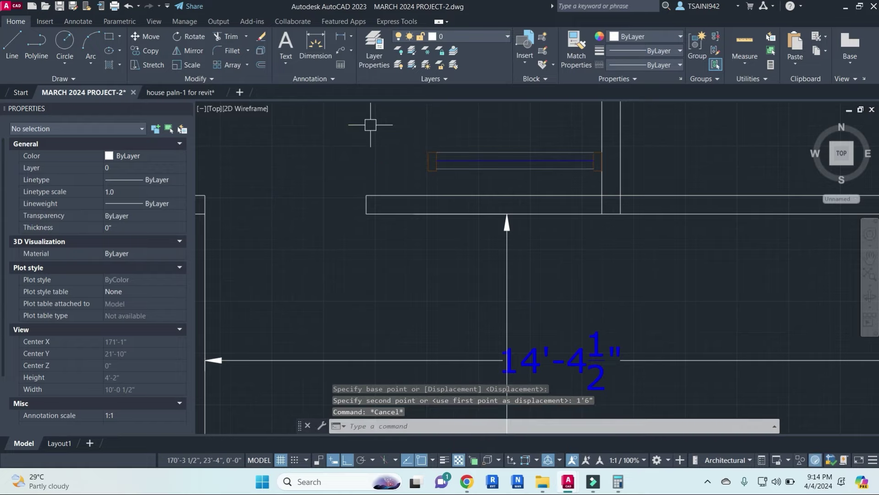
key(Escape)
- Move the lengthened 11-line window down into the wall opening
click(391, 125)
click(604, 176)
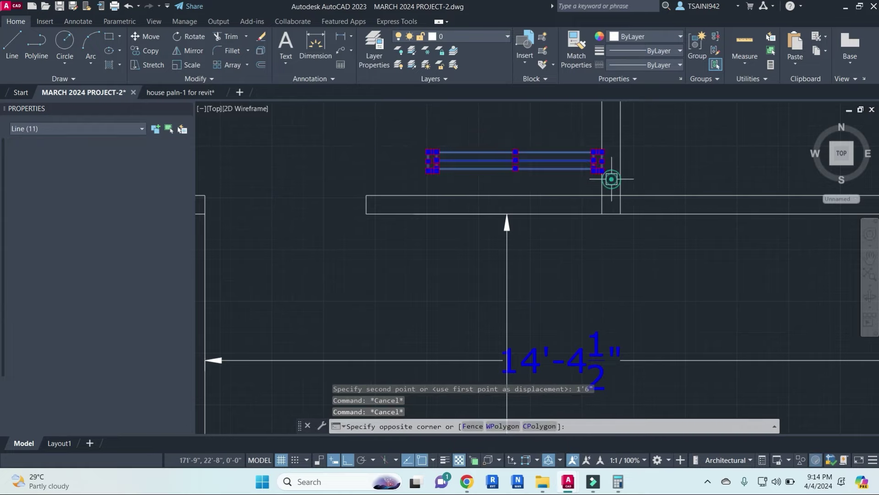
text(M)
key(Return)
click(595, 158)
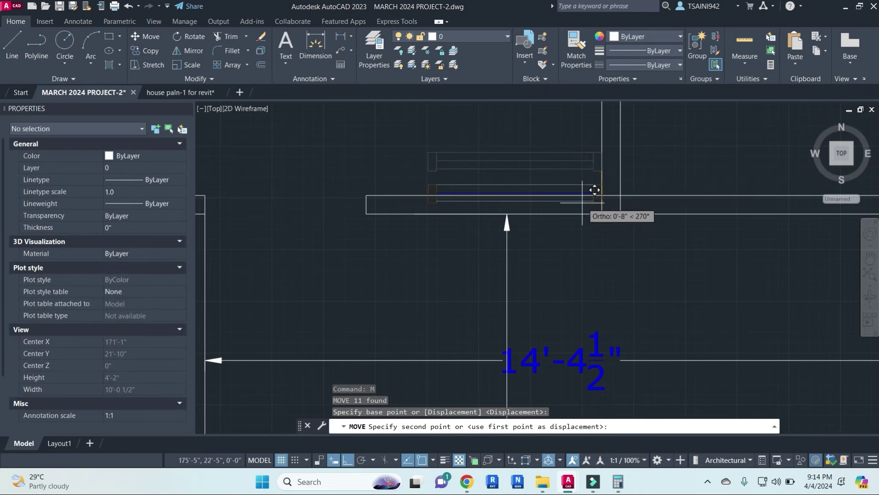
click(559, 210)
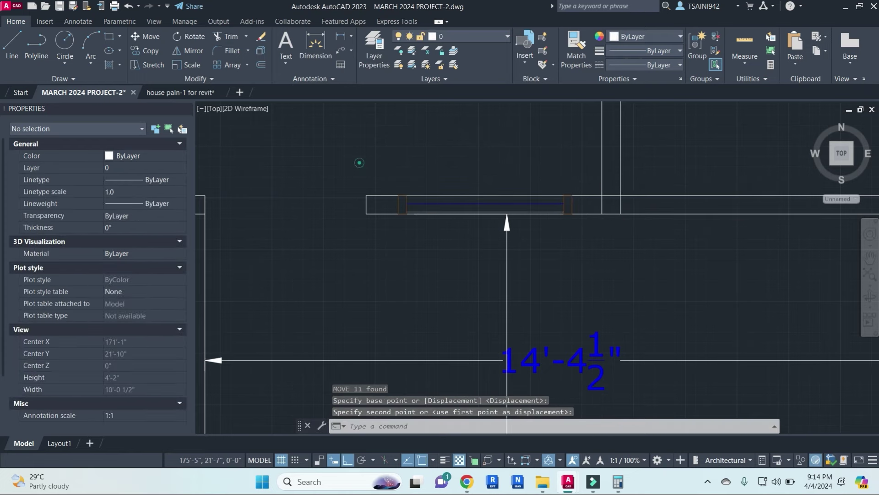
- Select the placed window's 11 lines and mirror them
click(359, 163)
key(Escape)
click(383, 173)
click(578, 225)
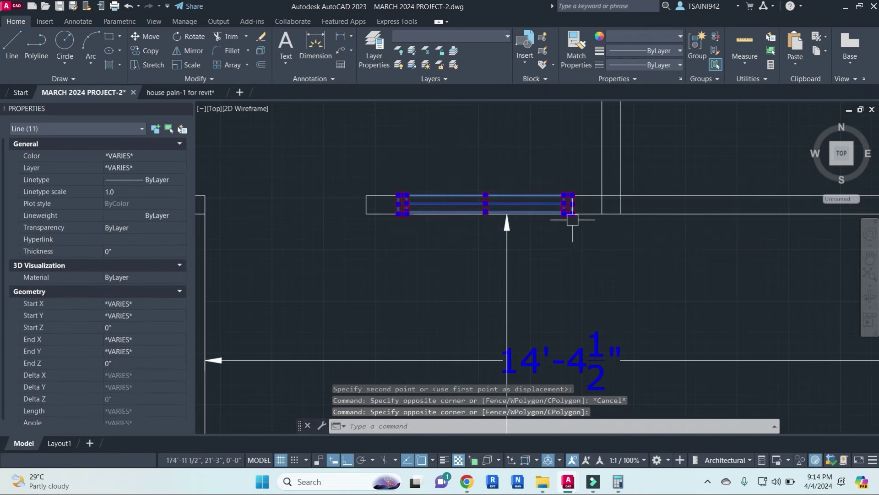
scroll(572, 213, down, 5)
text(mi)
key(Return)
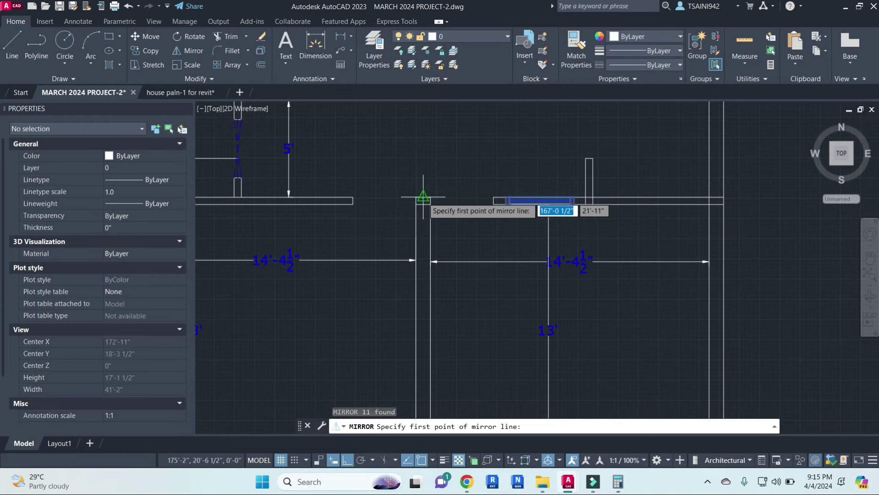
- Finish mirroring the window across a vertical line, keeping the source objects
click(418, 196)
click(418, 163)
key(Return)
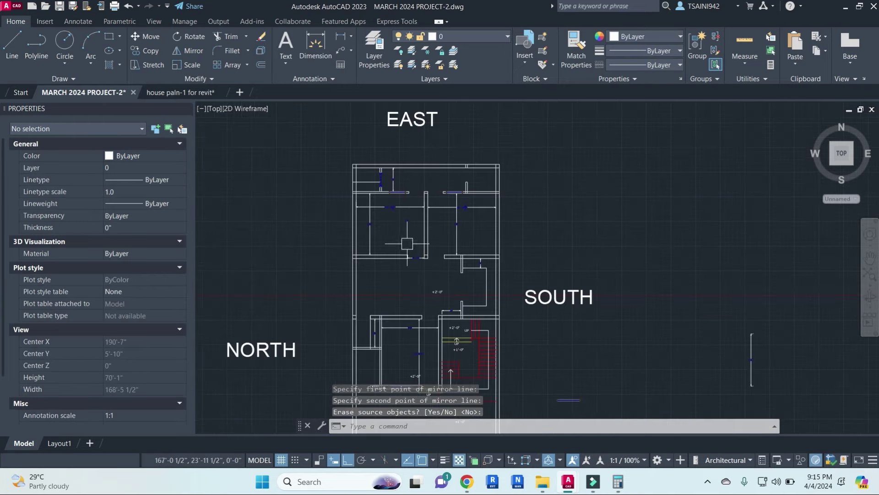
middle_drag(458, 320, 501, 229)
scroll(513, 216, up, 2)
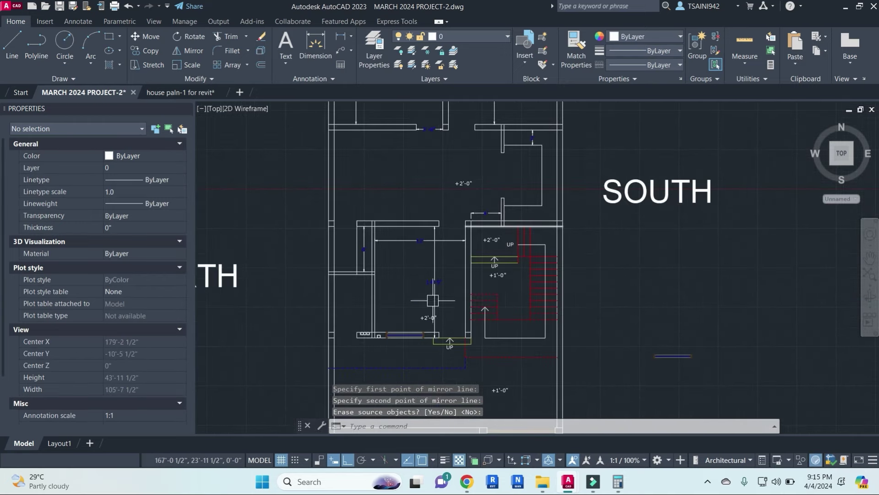
- Copy the kitchen window block from its end point into the wall opening
click(407, 335)
text(co)
key(Return)
scroll(422, 330, up, 2)
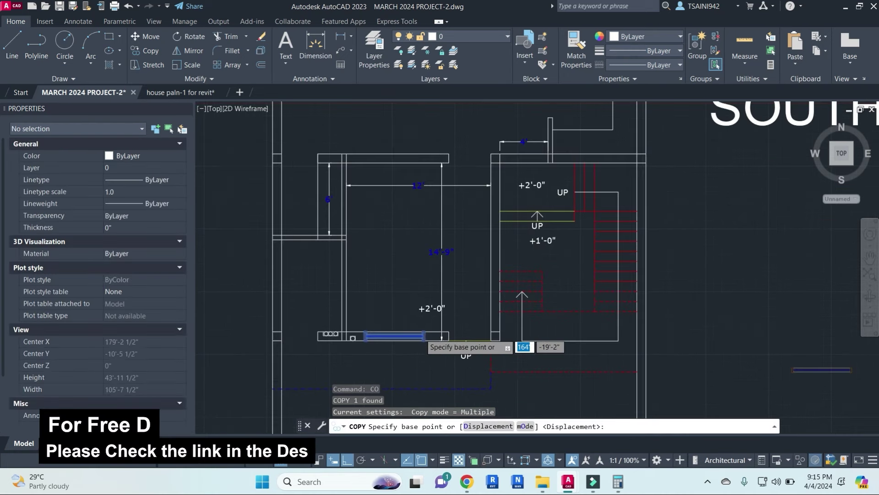
scroll(426, 336, up, 2)
scroll(427, 329, up, 1)
click(416, 330)
scroll(549, 220, down, 3)
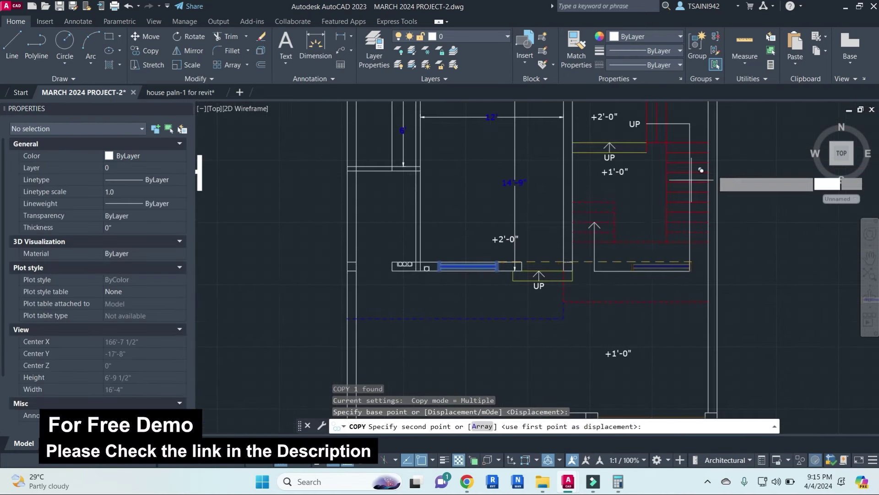
scroll(604, 240, up, 2)
scroll(588, 250, up, 2)
click(583, 259)
key(Escape)
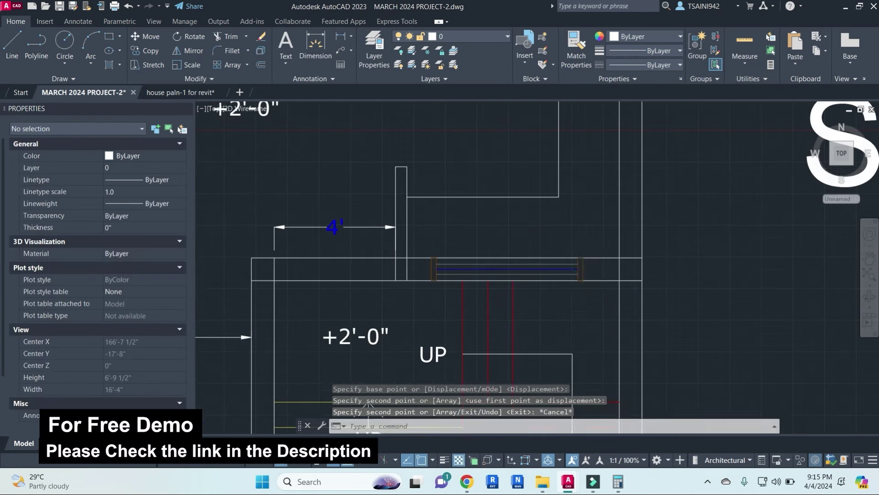
scroll(532, 367, down, 5)
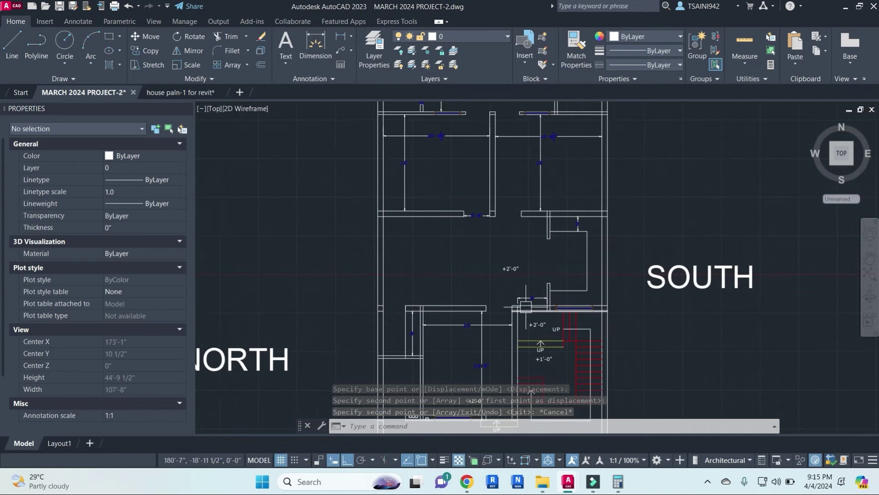
- Pan and zoom to bring the kitchen window and stair area close up
middle_drag(517, 292, 511, 353)
middle_drag(357, 405, 438, 217)
scroll(438, 218, up, 4)
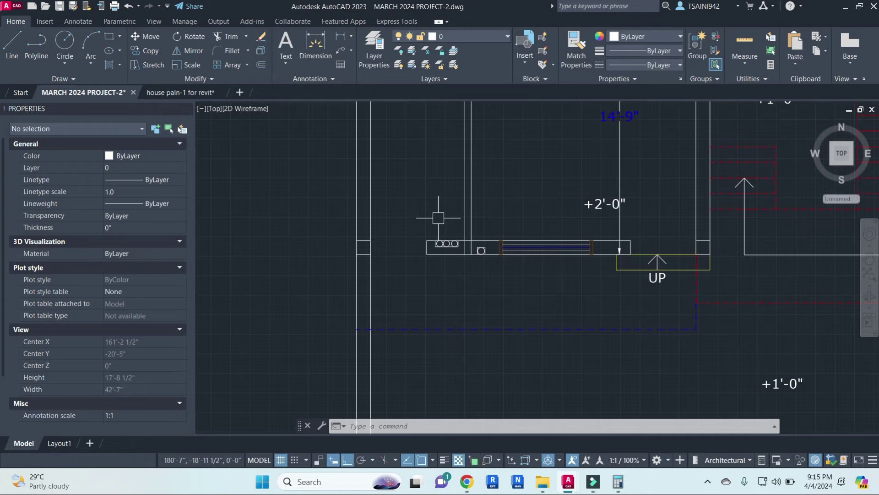
scroll(438, 218, up, 2)
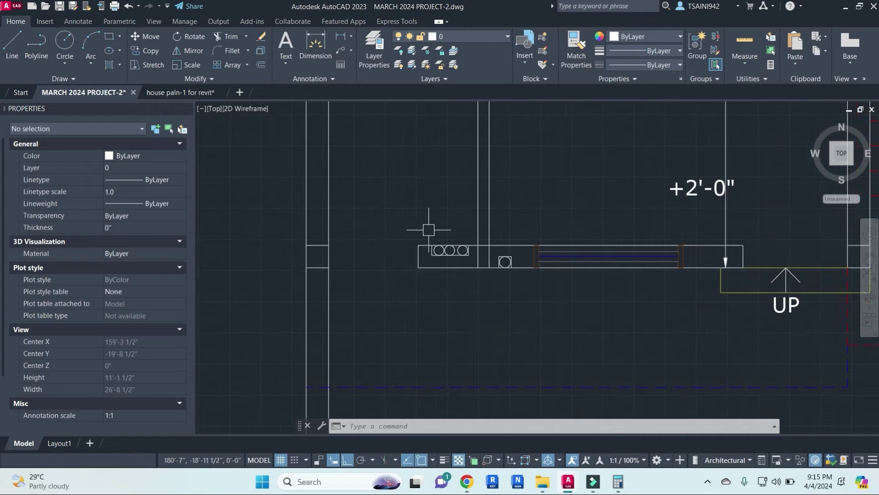
- Select the six stove burner objects, abandoning an initial move attempt
click(422, 231)
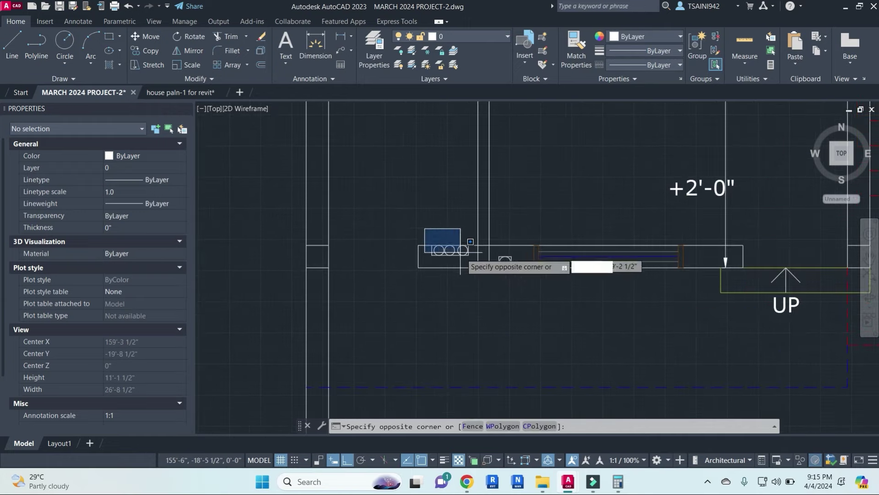
click(470, 260)
click(424, 229)
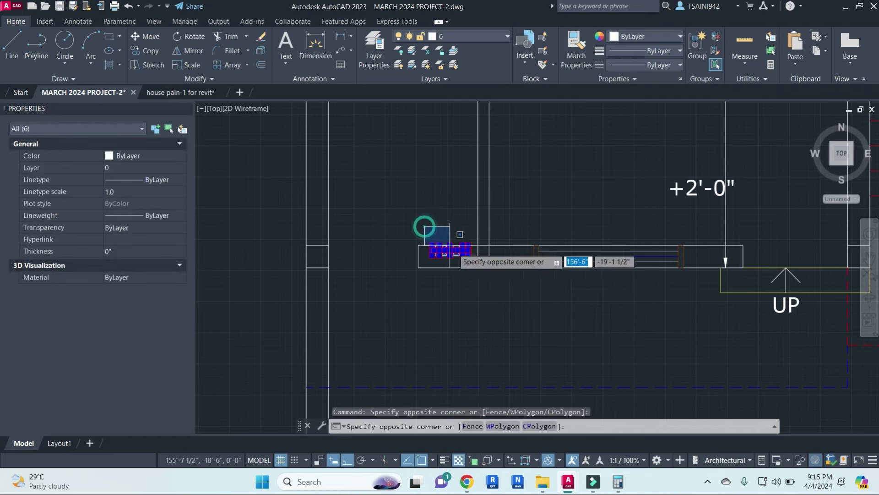
key(Escape)
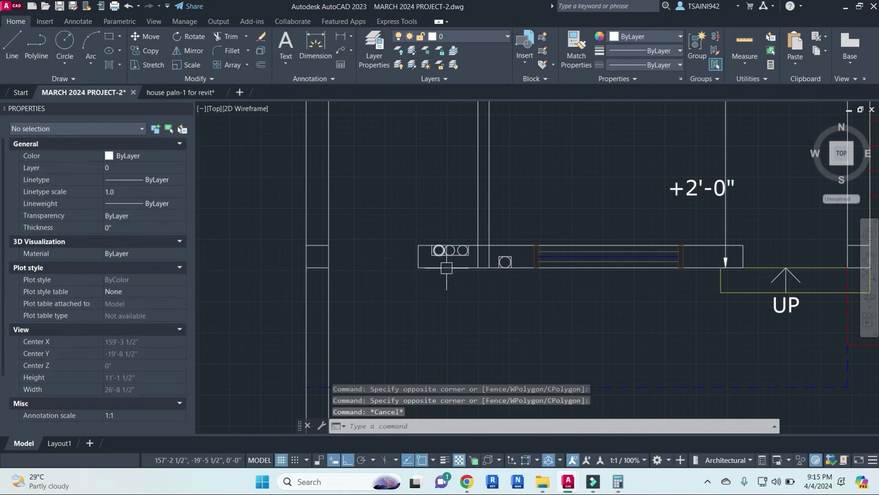
click(424, 231)
click(471, 259)
key(Return)
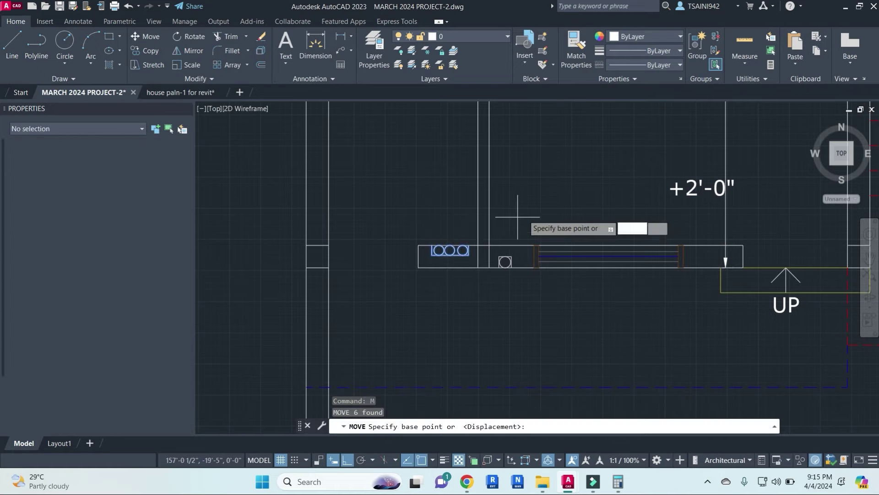
scroll(516, 206, down, 2)
click(540, 199)
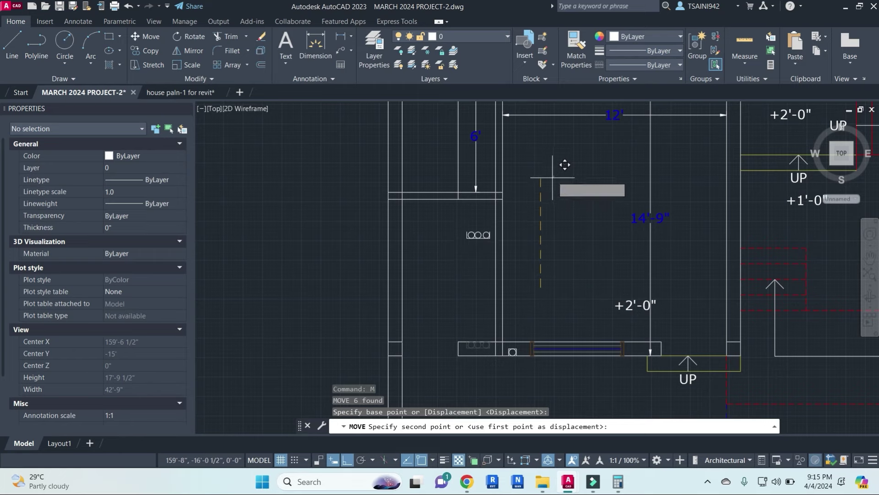
key(Escape)
scroll(472, 225, up, 2)
- Rotate the six burners 90° so the stove stands vertical
click(472, 225)
click(586, 278)
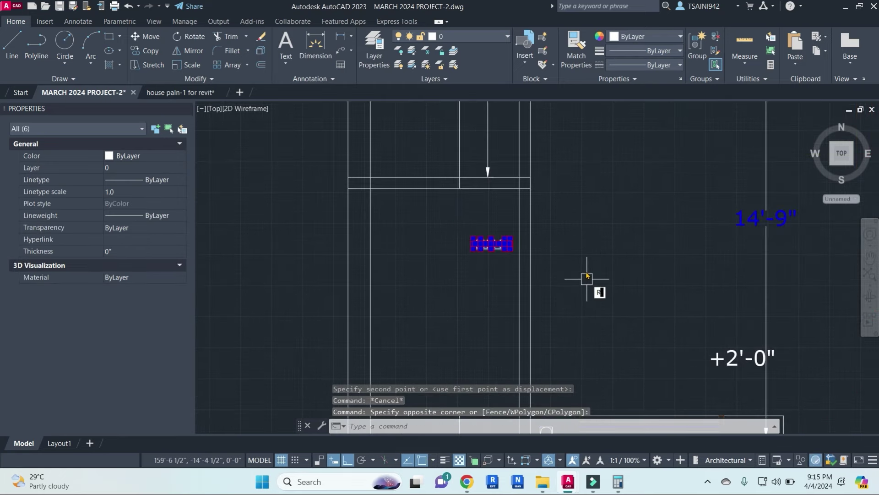
text(ro)
key(Return)
click(584, 255)
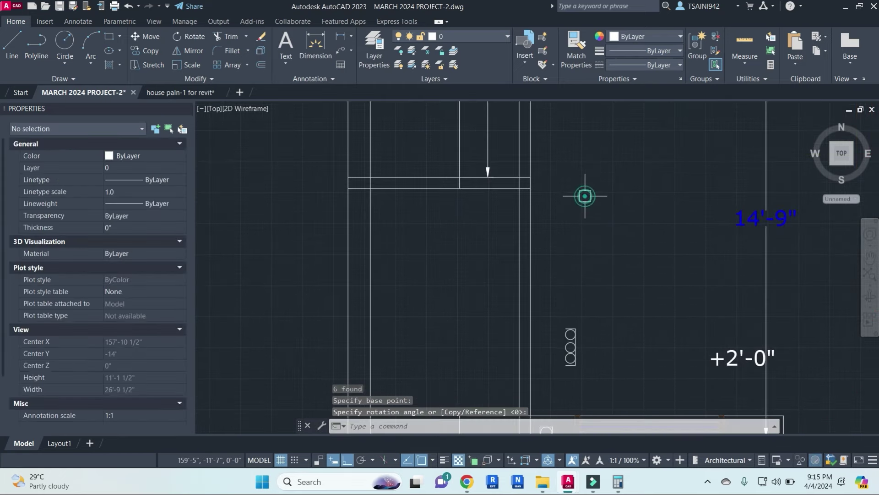
click(551, 298)
- Move the rotated burners against the kitchen's left wall
click(552, 300)
click(614, 395)
text(m)
key(Return)
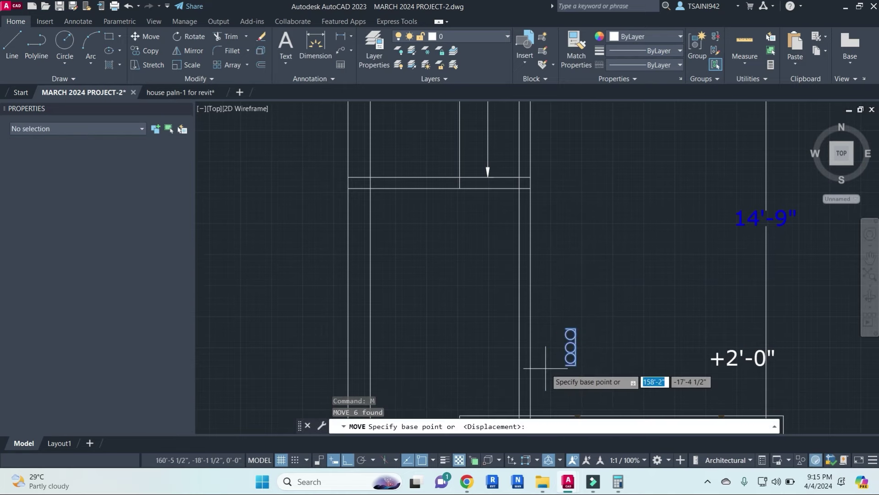
click(571, 358)
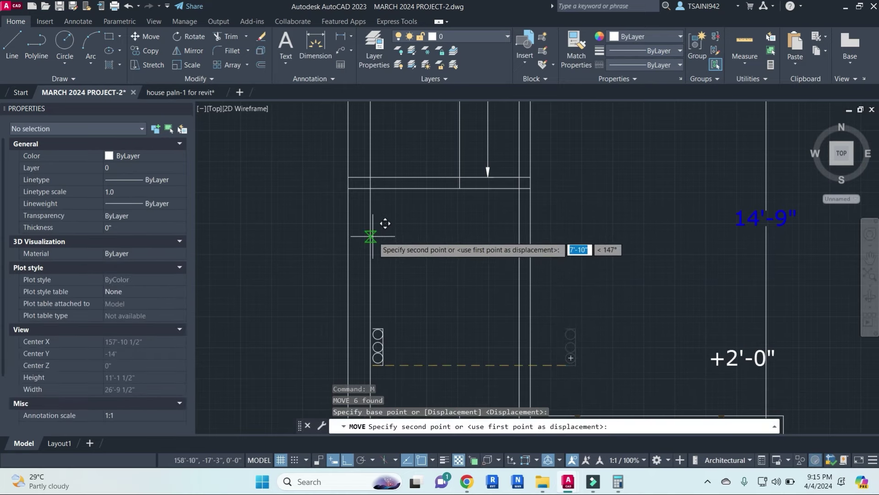
click(373, 234)
scroll(366, 206, up, 4)
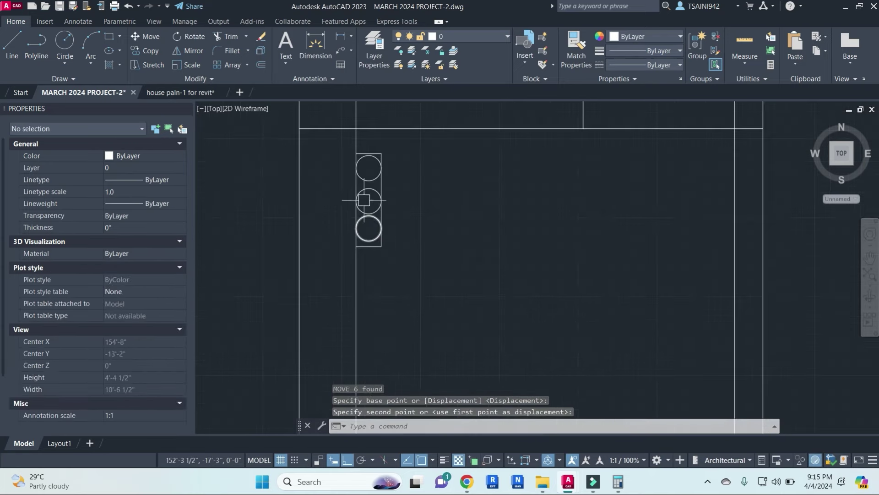
- Mirror the burners across the wall line, keeping the source objects
click(334, 140)
click(416, 260)
text(M)
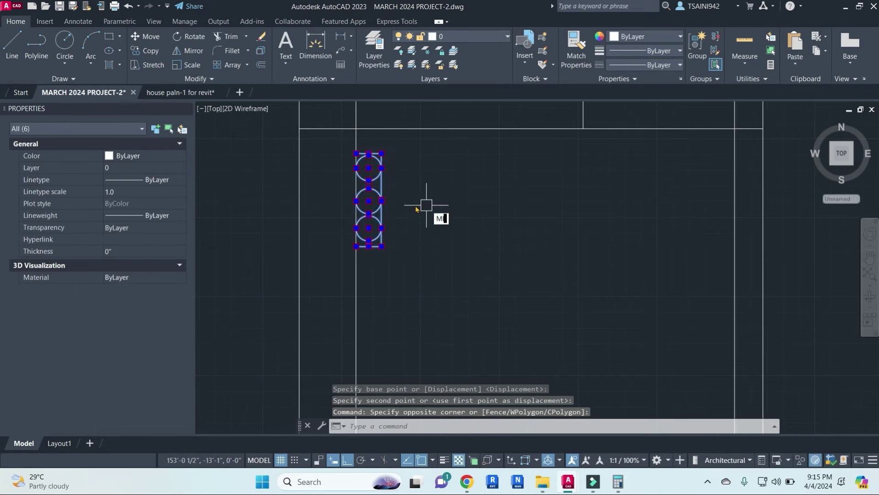
text(i)
key(Return)
click(355, 246)
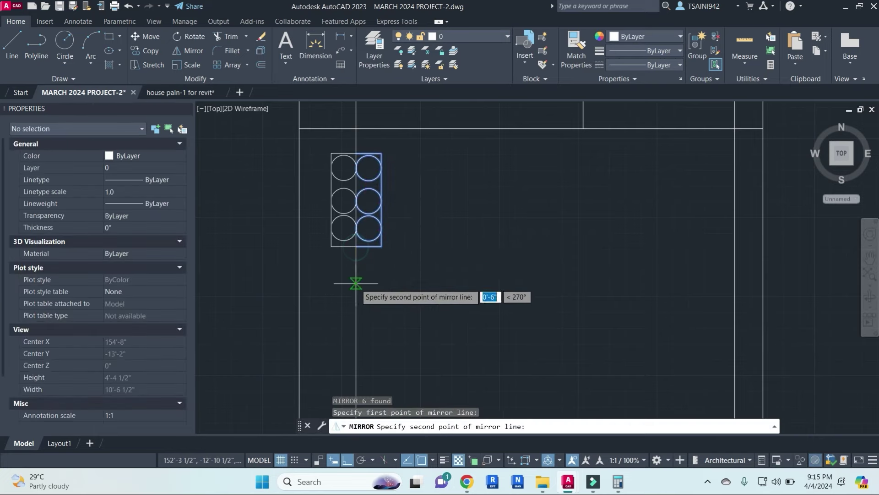
click(356, 283)
key(Return)
- Erase the original right column of burners
click(416, 265)
click(369, 153)
text(e)
key(Return)
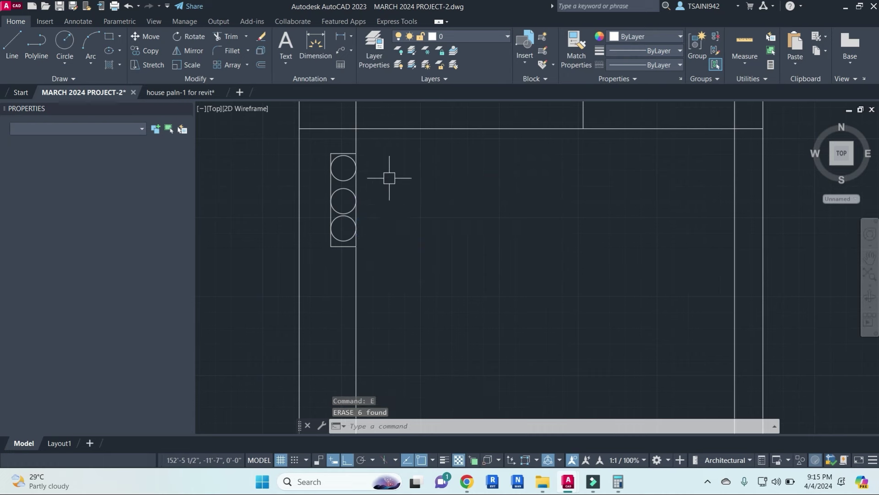
scroll(396, 192, down, 5)
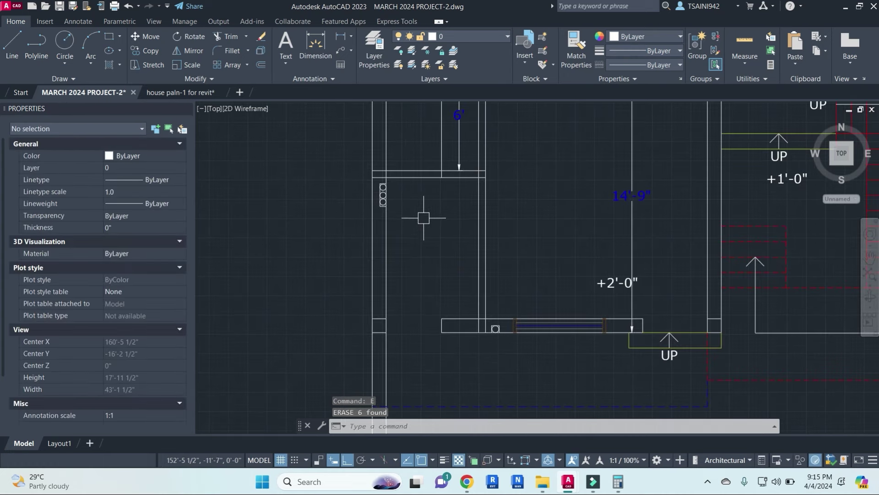
- Copy the kitchen window block to a spot lower in the room
scroll(595, 346, up, 2)
middle_drag(595, 343, 594, 285)
click(594, 285)
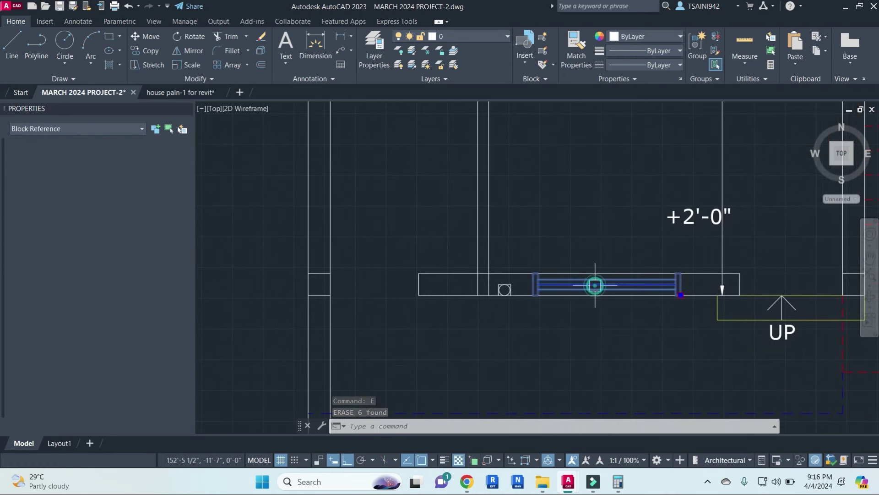
text(co)
key(Return)
scroll(591, 311, down, 3)
click(583, 230)
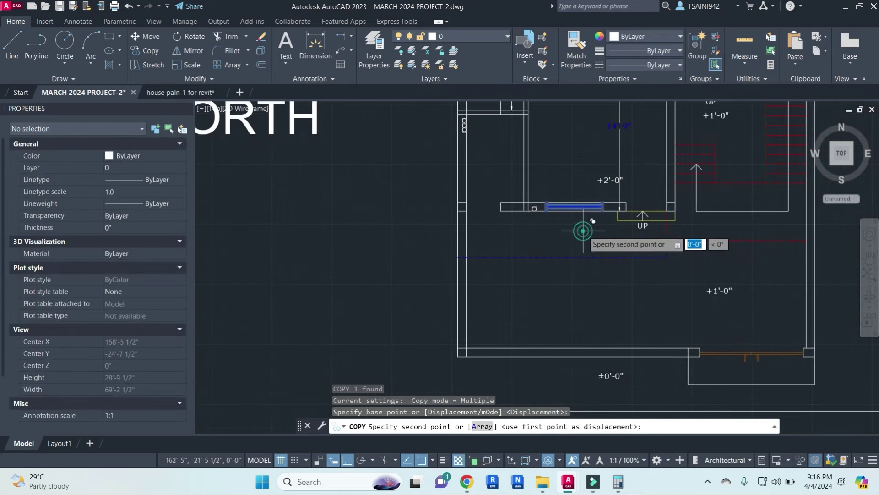
click(583, 302)
key(Escape)
- Explode the copied window into separate lines
click(584, 278)
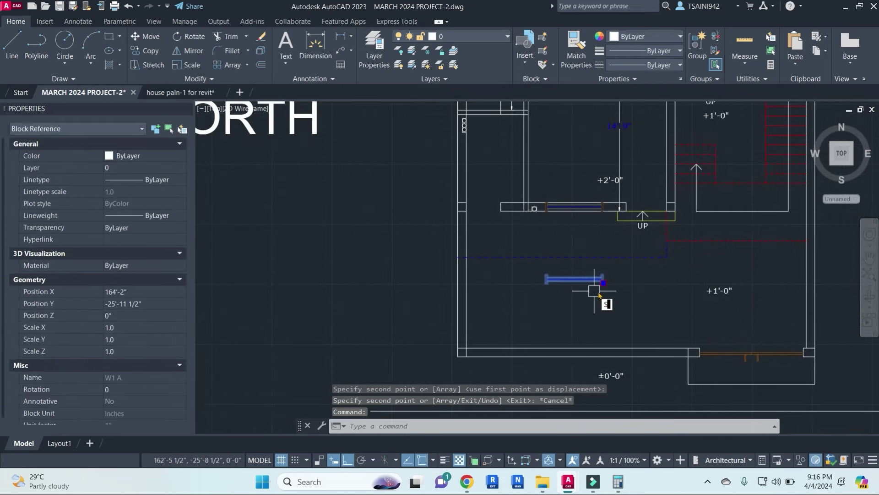
key(Escape)
click(598, 278)
text(x)
key(Return)
key(Escape)
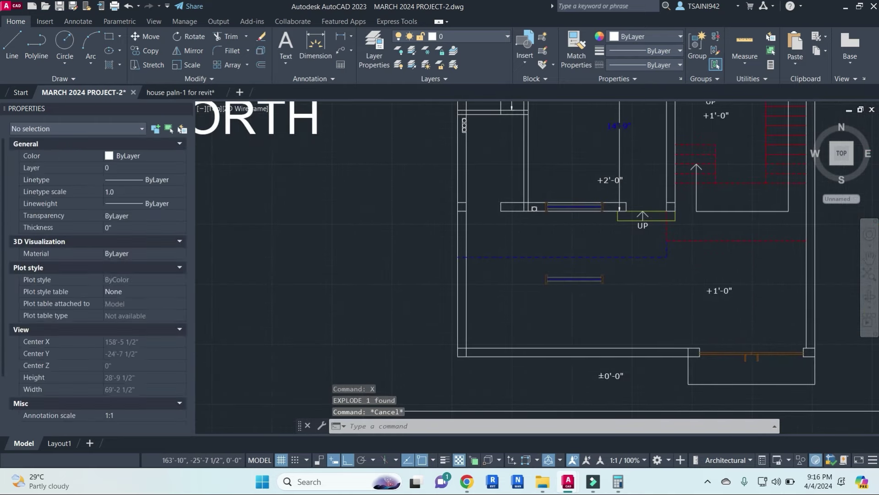
scroll(614, 298, up, 2)
- Stretch the exploded window's right end to shorten it by 3'
text(s)
key(Return)
click(620, 304)
click(565, 251)
key(Return)
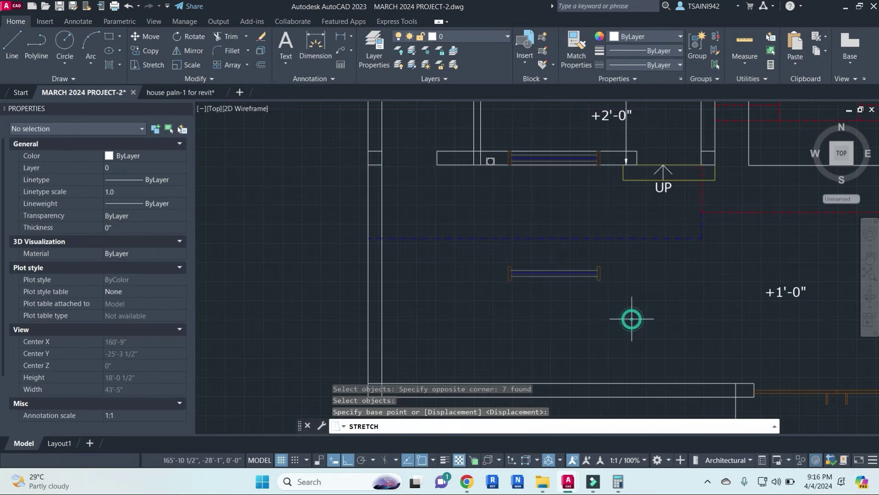
click(631, 319)
text(3')
key(Return)
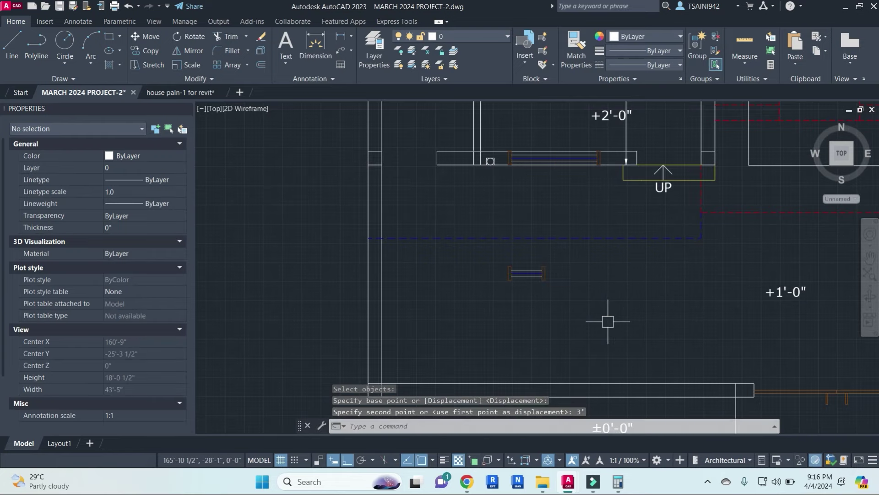
key(Escape)
key(Escape)
- Give the window's 11 lines HIDDEN linetype with linetype scale 30
click(586, 317)
click(472, 251)
click(138, 179)
click(137, 215)
click(143, 191)
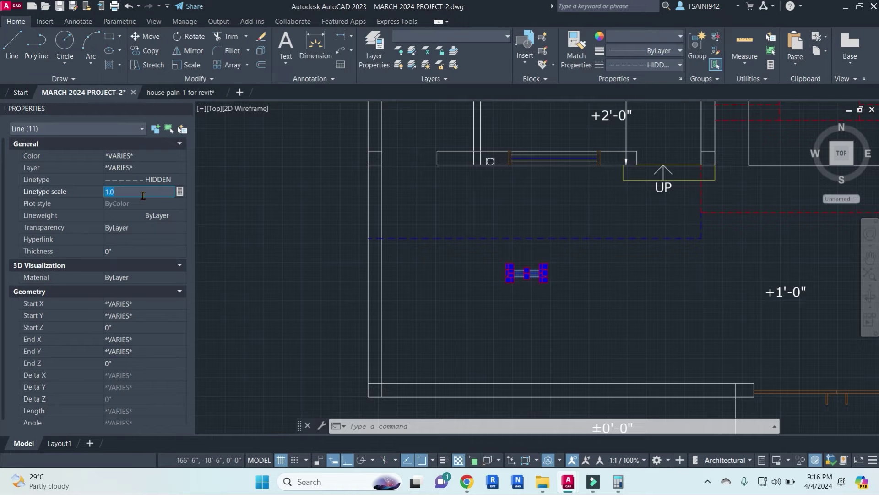
text(30)
key(Return)
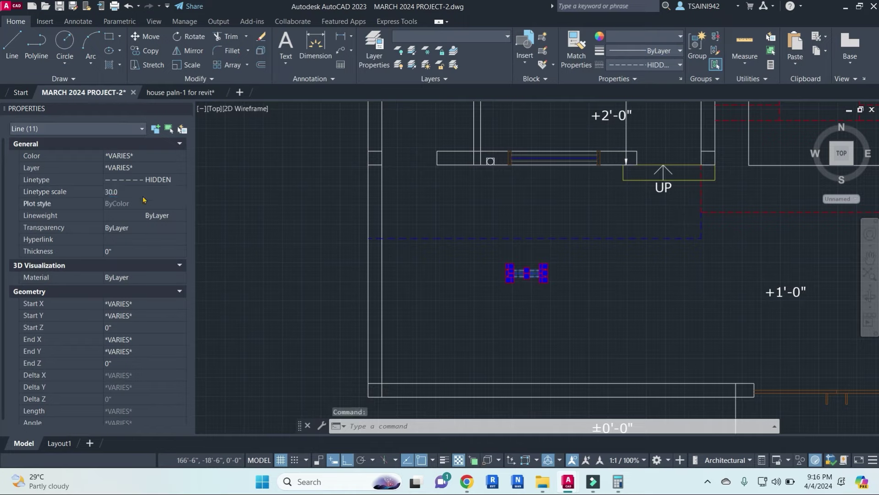
key(Escape)
key(Escape)
- Copy the 11 dashed window lines into the upper wall opening
click(490, 250)
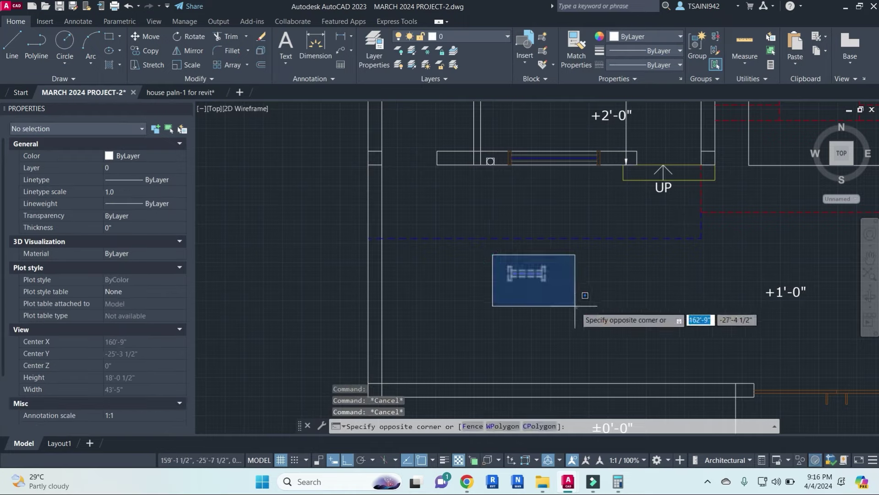
click(577, 307)
right_click(577, 308)
click(614, 389)
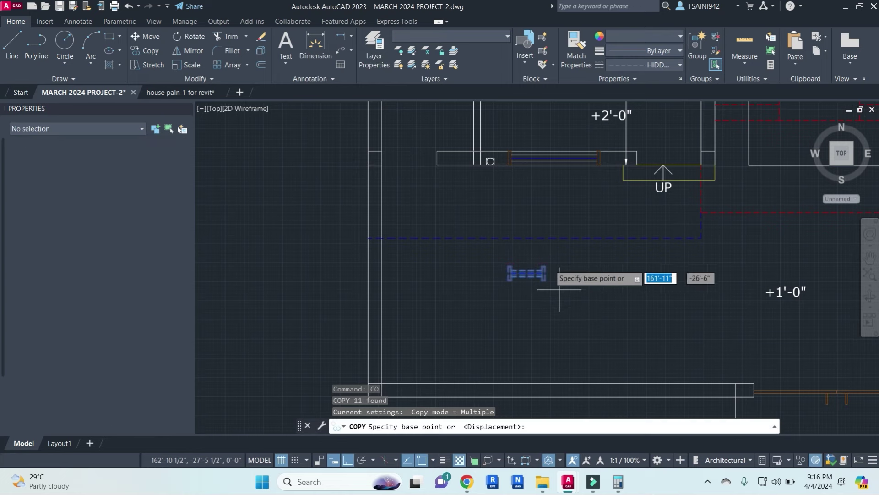
click(547, 267)
scroll(458, 131, up, 2)
click(479, 151)
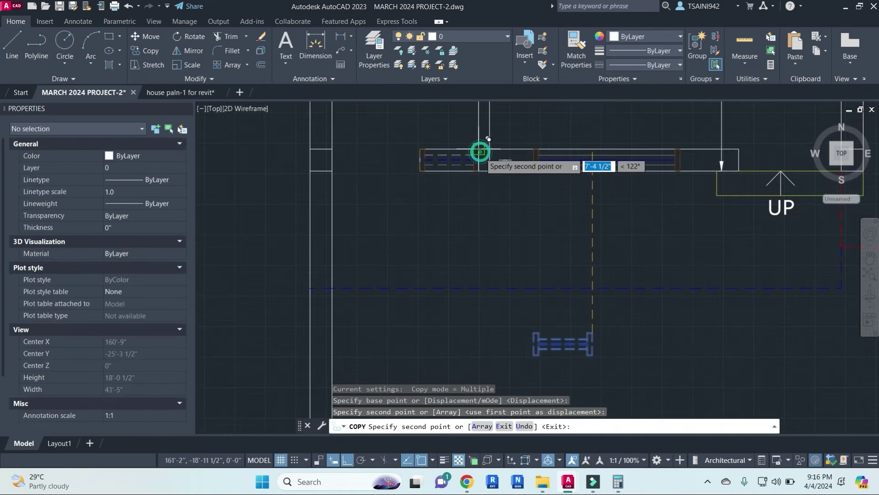
key(Escape)
- Delete the leftover original window lines
key(Escape)
click(495, 317)
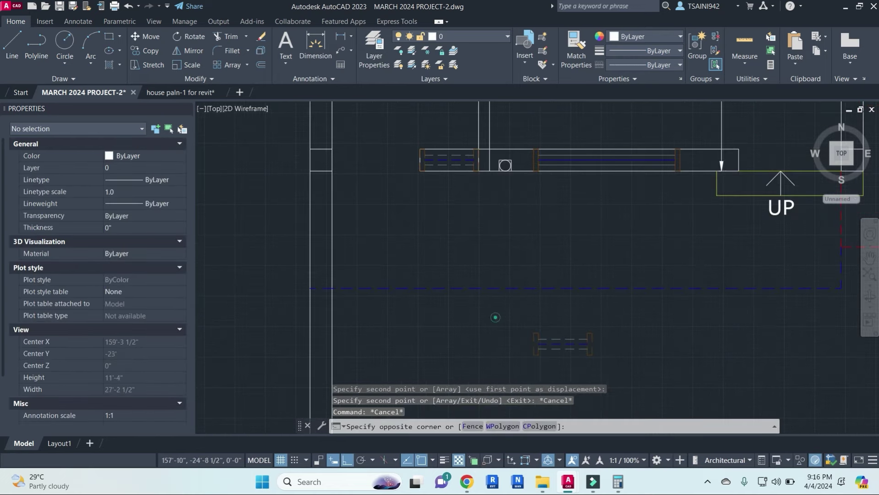
click(600, 361)
key(Delete)
key(Escape)
key(Escape)
scroll(533, 289, down, 5)
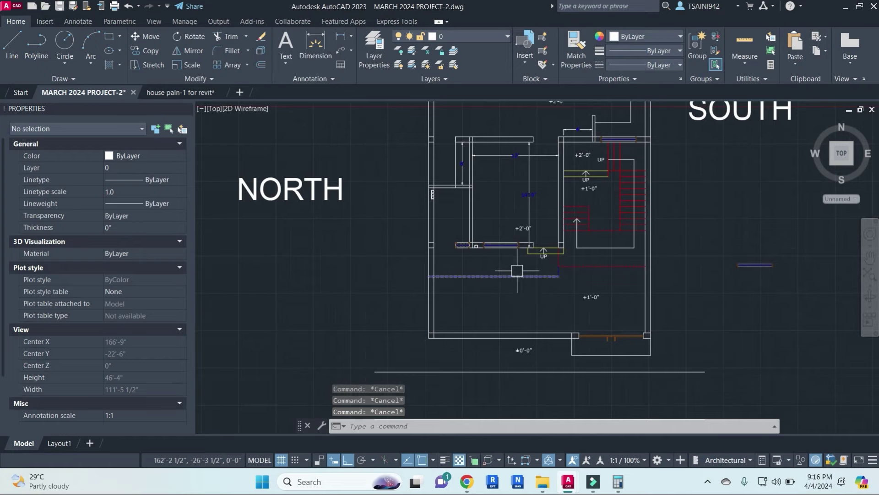
- Draw a vertical line for the door opening's left side
text(l)
key(Return)
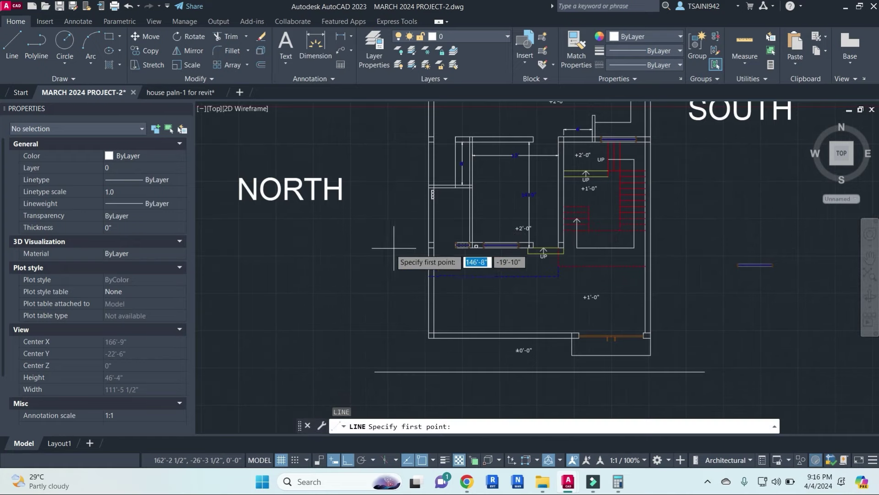
scroll(389, 248, up, 4)
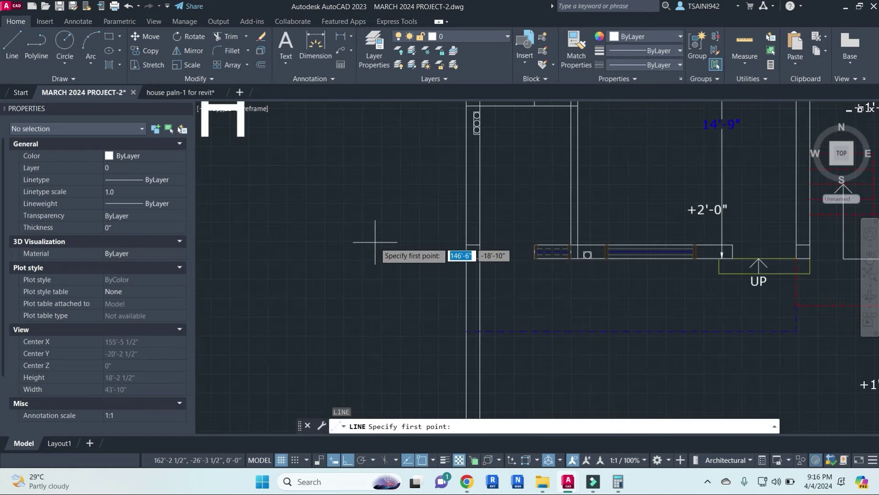
click(375, 242)
click(392, 183)
key(Escape)
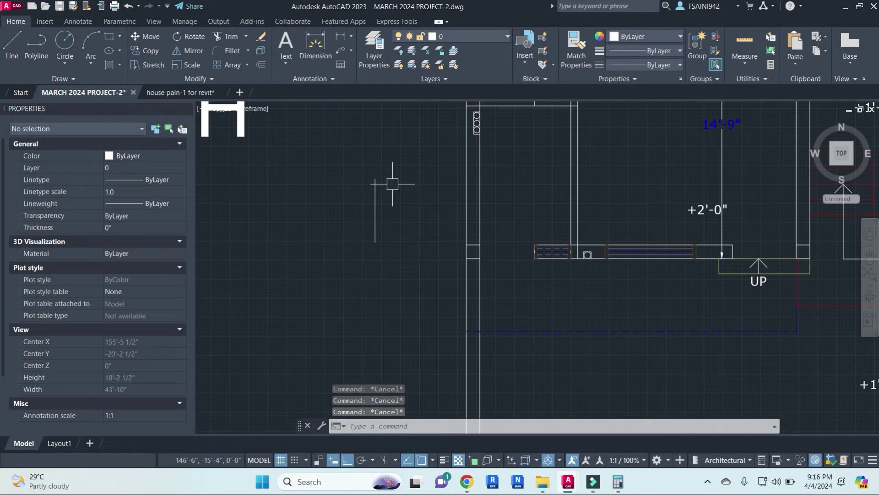
- Offset the vertical line 3' to the right
text(o)
key(Return)
text(3')
key(Return)
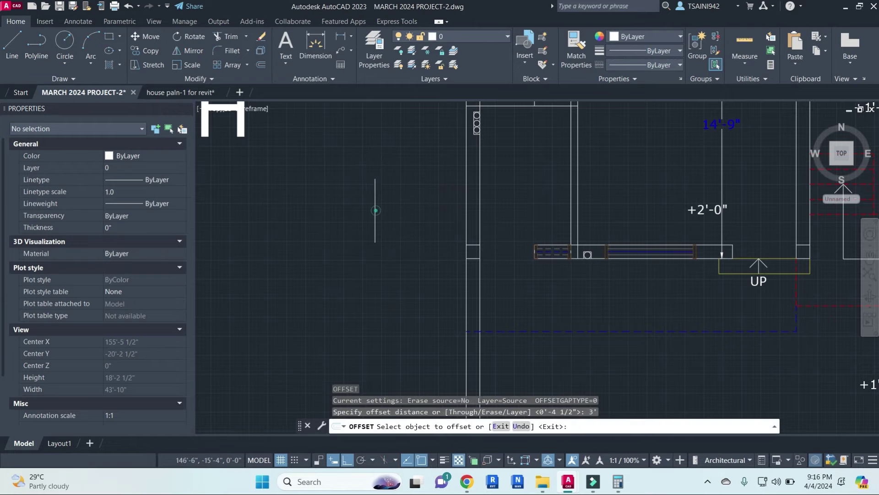
click(375, 211)
click(412, 229)
scroll(387, 231, up, 2)
key(Escape)
key(Escape)
key(Escape)
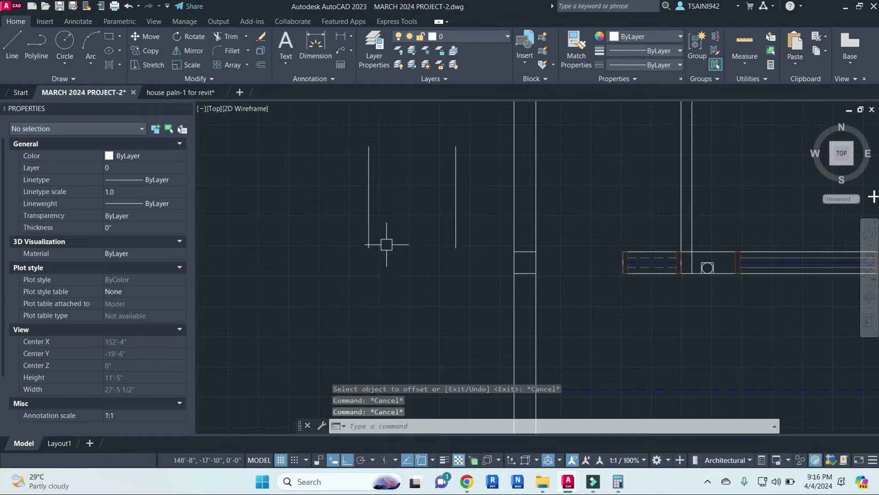
- On the door layer, draw two 2-inch frame segments at the left line's foot
scroll(386, 244, up, 2)
text(l)
key(Return)
click(494, 37)
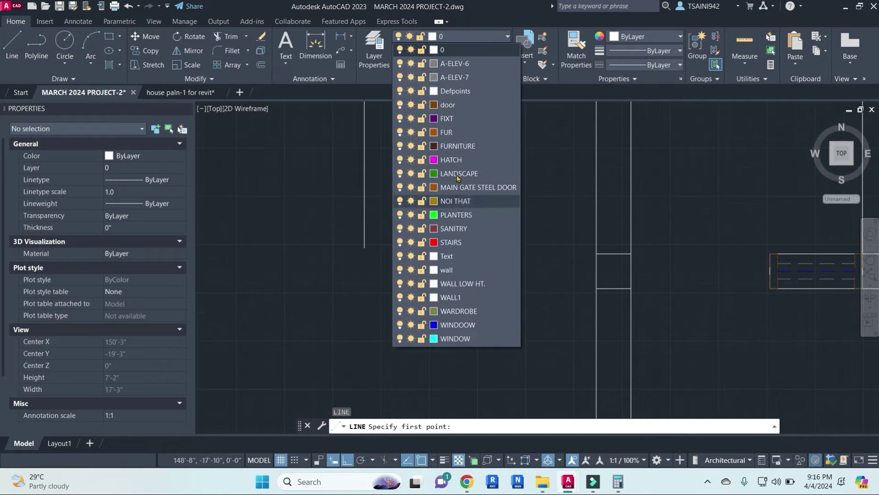
click(457, 105)
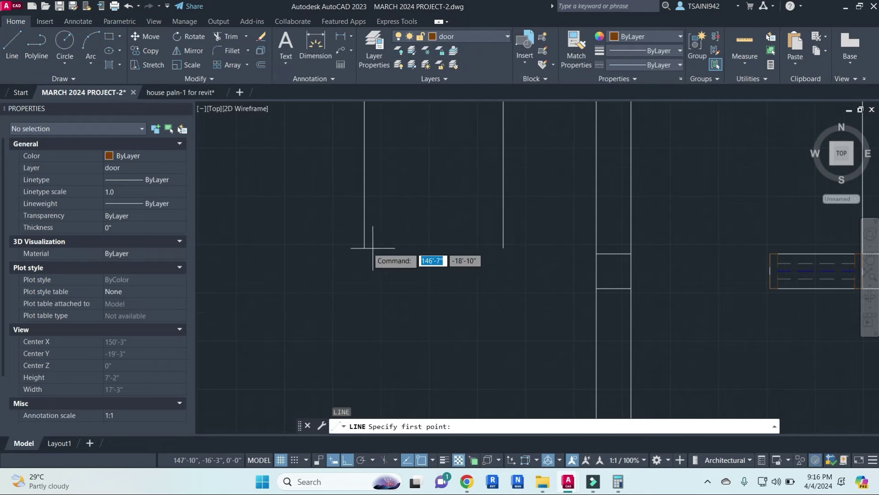
click(365, 248)
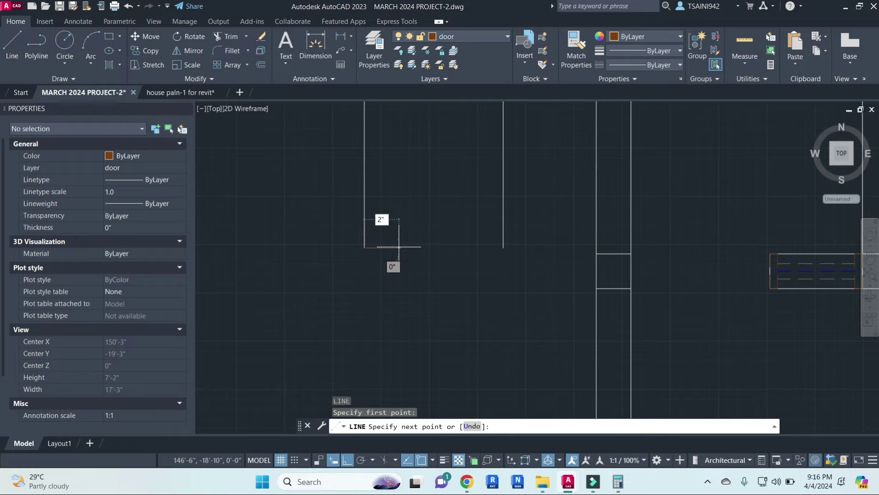
text(2)
key(Return)
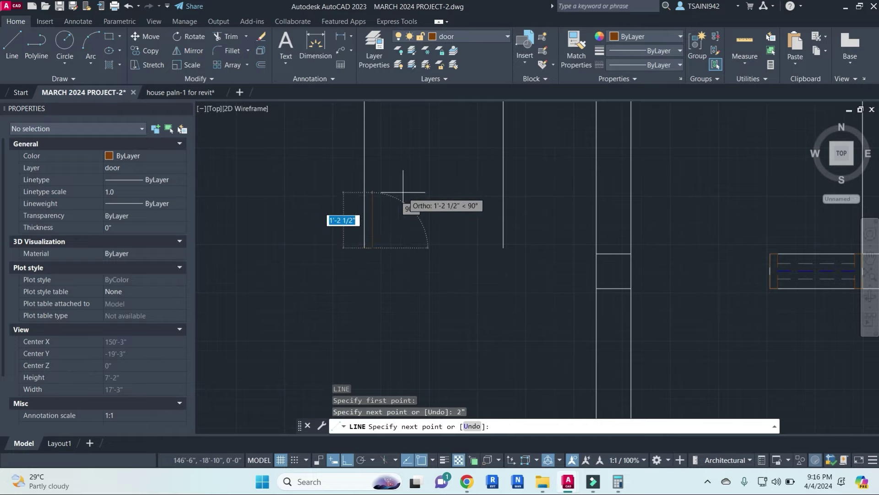
text(2)
key(Return)
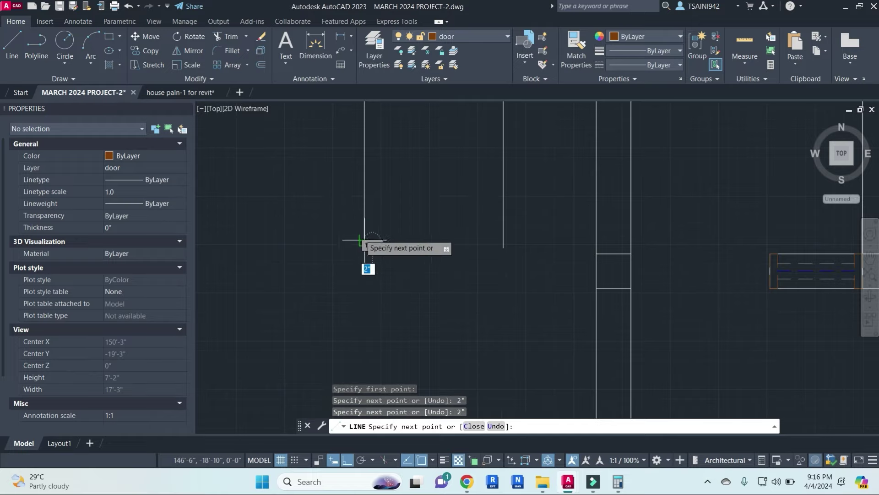
scroll(360, 240, up, 3)
scroll(359, 243, up, 1)
key(Escape)
- Mirror the frame lines about a vertical axis at the M2P midpoint, keeping the originals
text(mi)
key(Return)
key(Return)
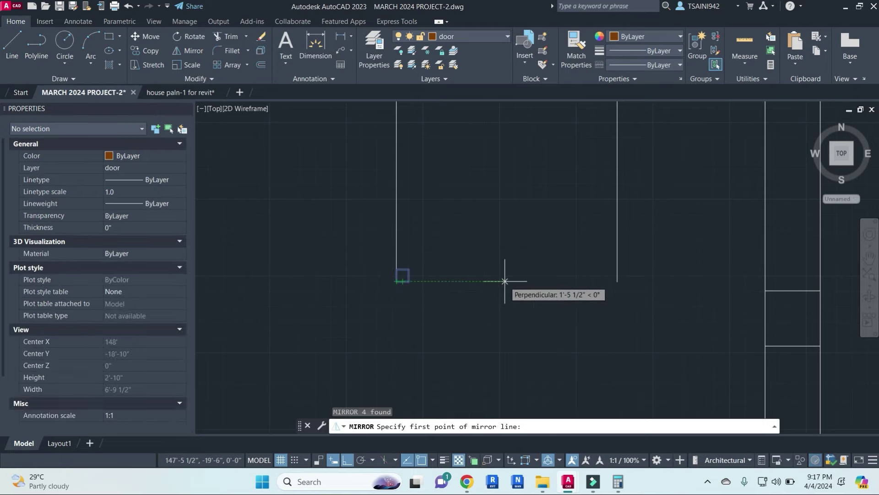
text(M2P)
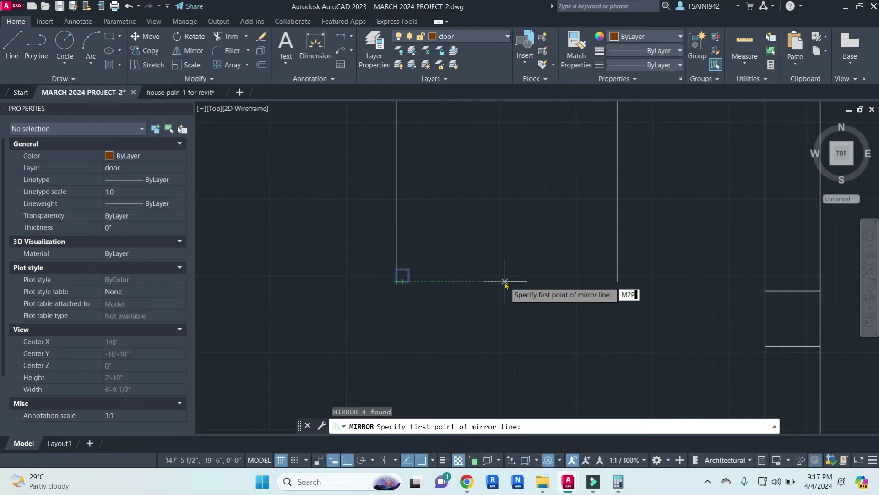
key(Return)
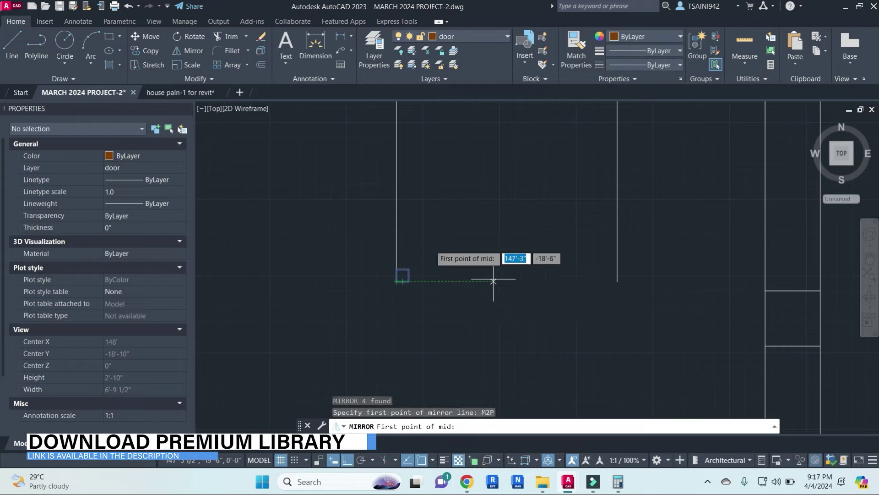
click(402, 224)
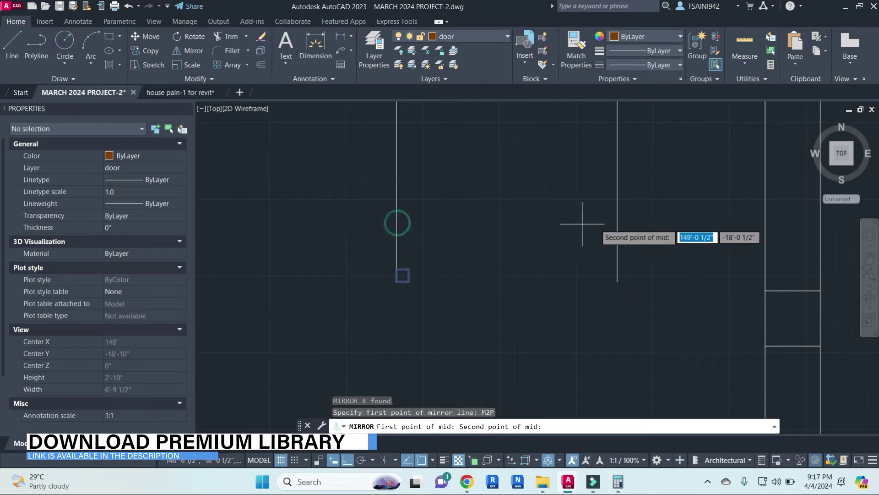
click(617, 224)
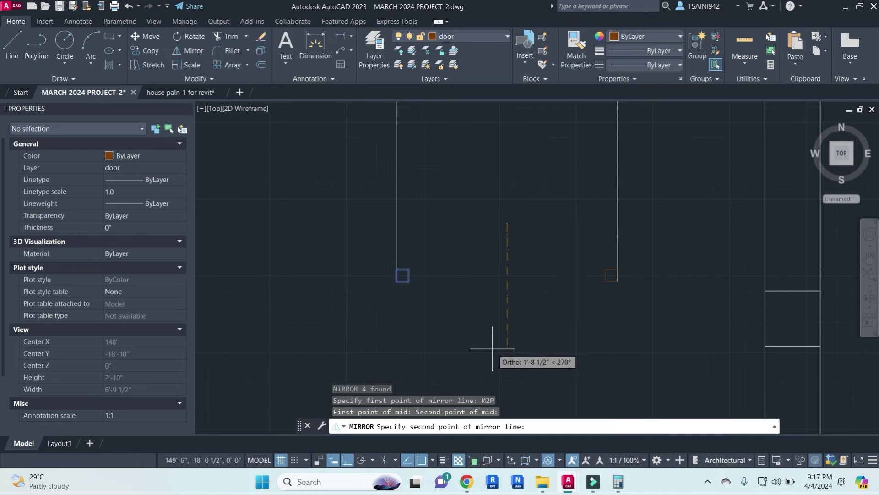
scroll(500, 348, down, 4)
click(507, 365)
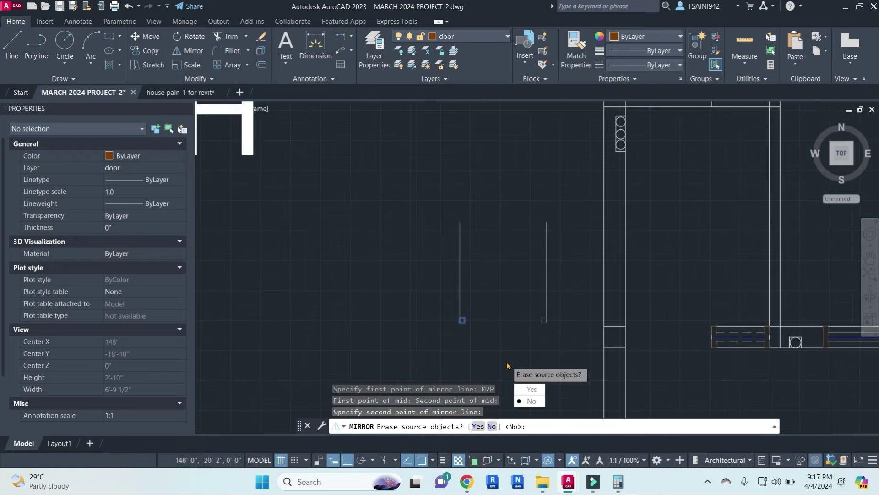
key(Return)
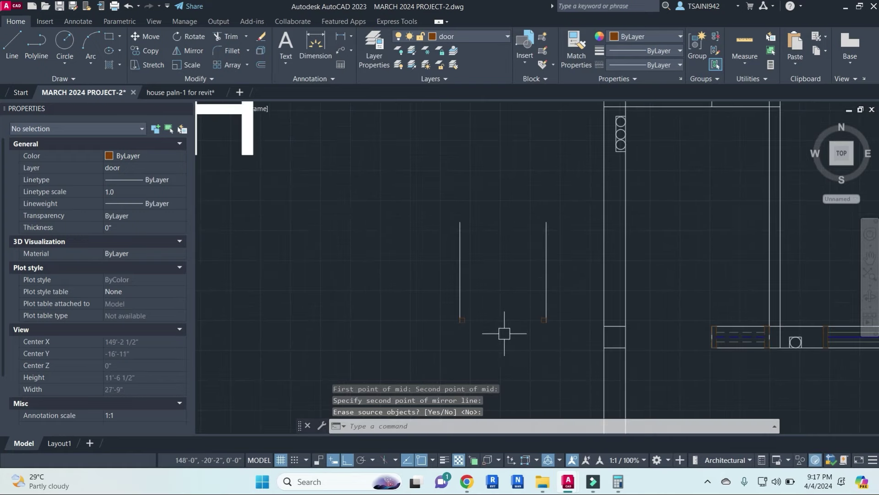
scroll(504, 333, up, 2)
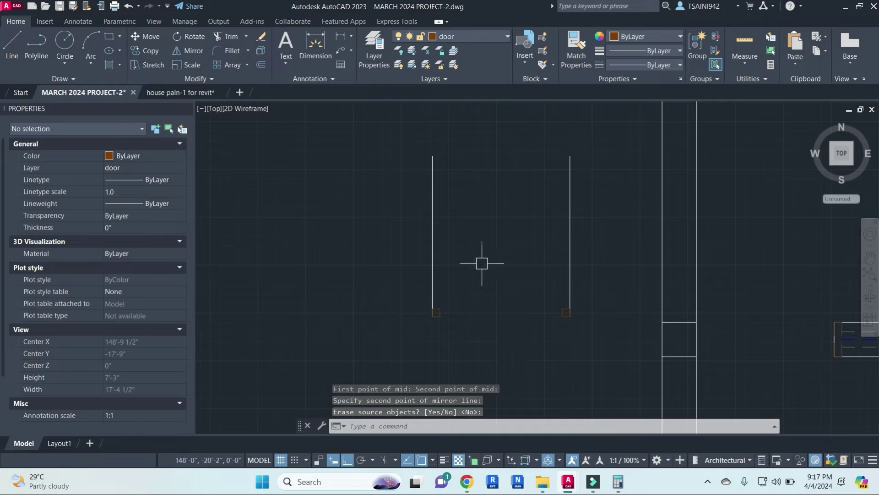
- Window-select the four door-frame lines to mirror them
key(Escape)
key(Escape)
key(Escape)
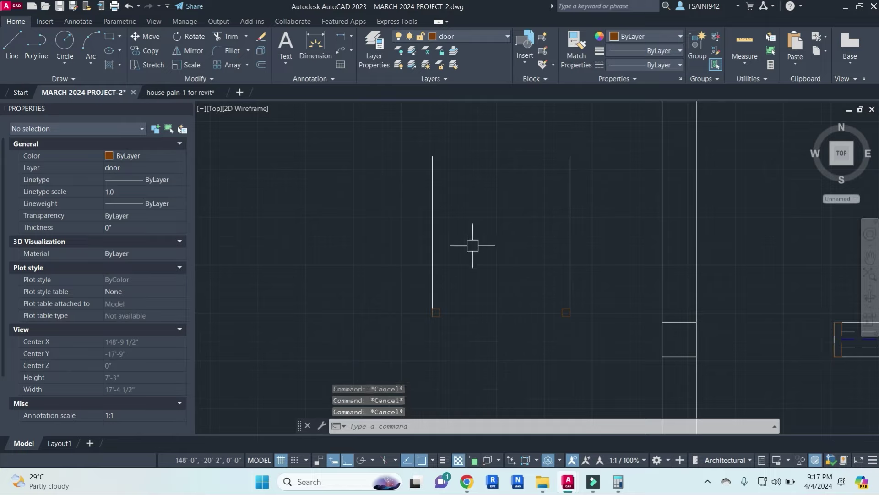
click(411, 301)
click(471, 343)
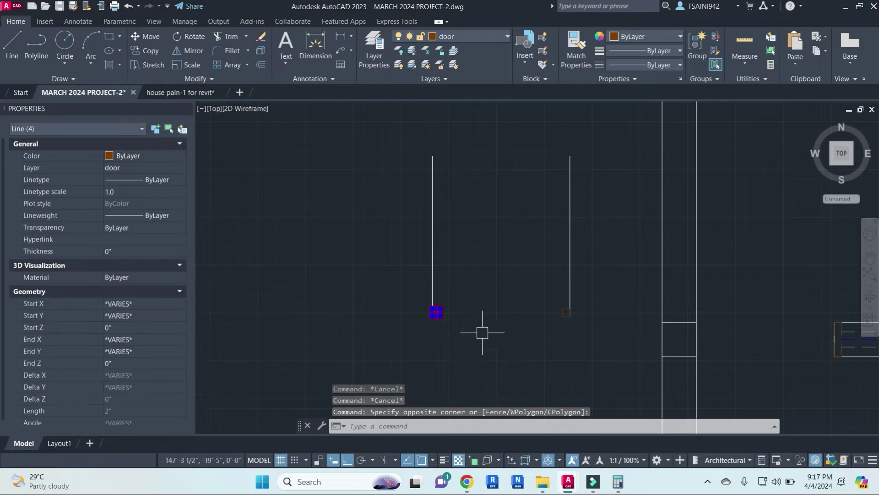
text(M)
key(Return)
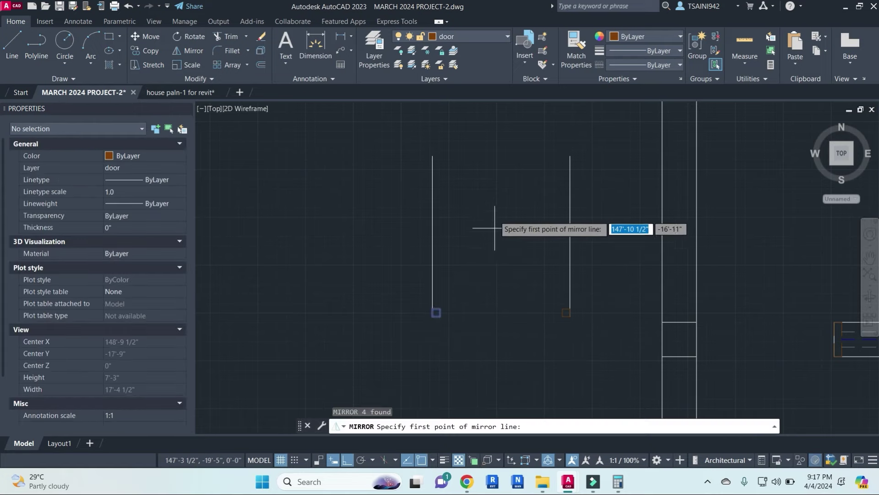
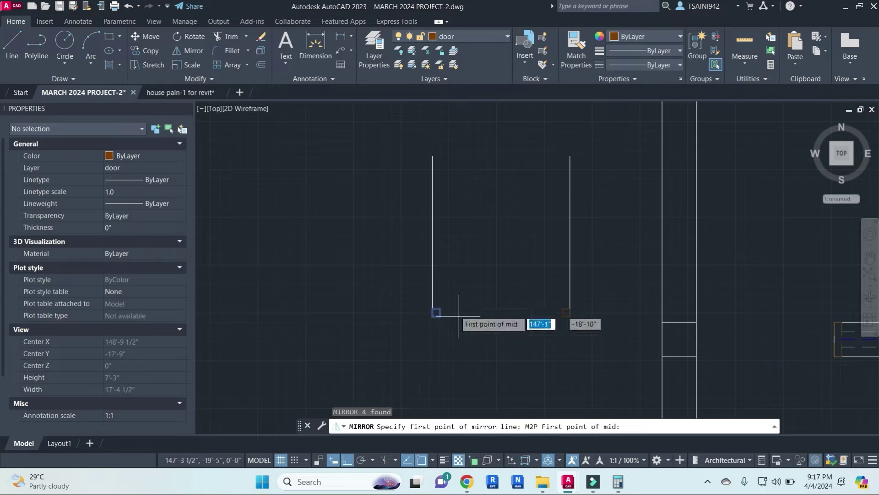
- Abandon the mirror operation and clear any still-running commands
click(433, 250)
click(570, 250)
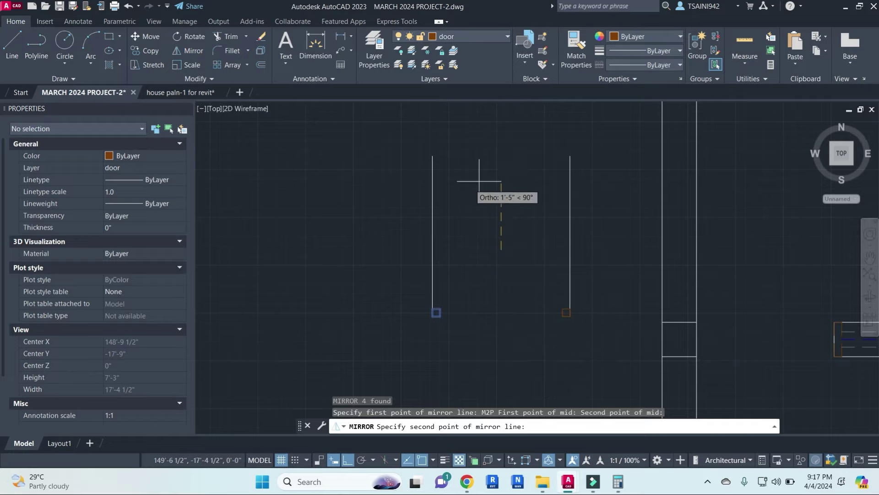
key(Escape)
key(Escape)
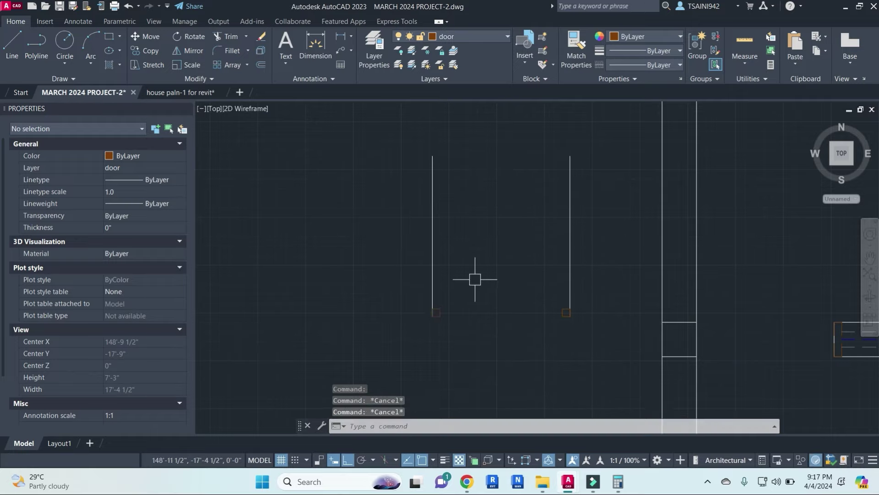
key(Escape)
scroll(452, 315, up, 2)
key(Return)
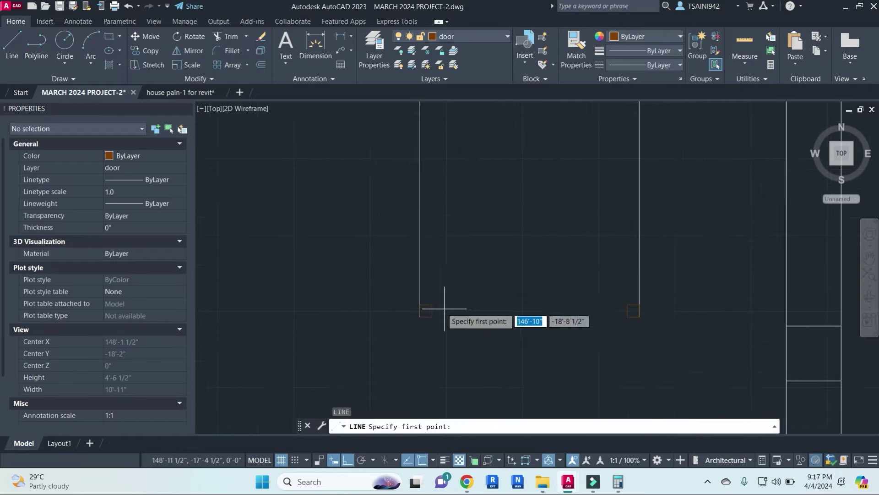
key(Escape)
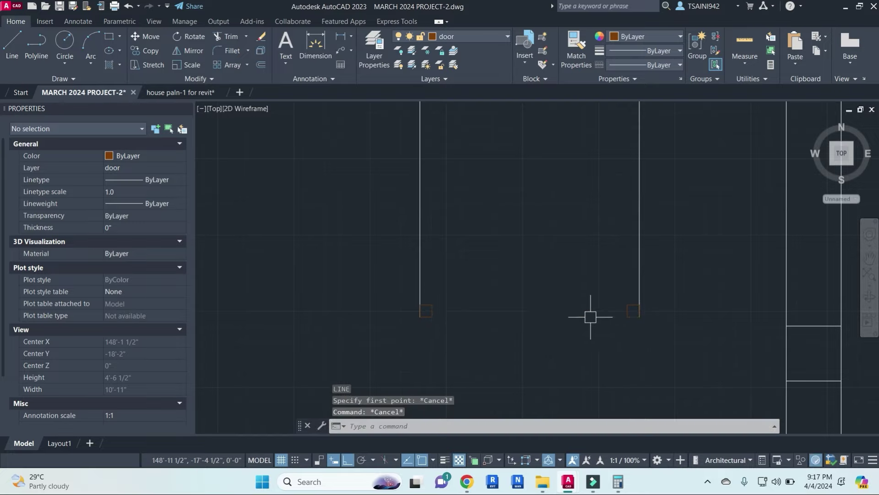
key(Escape)
key(Escape)
scroll(492, 302, down, 2)
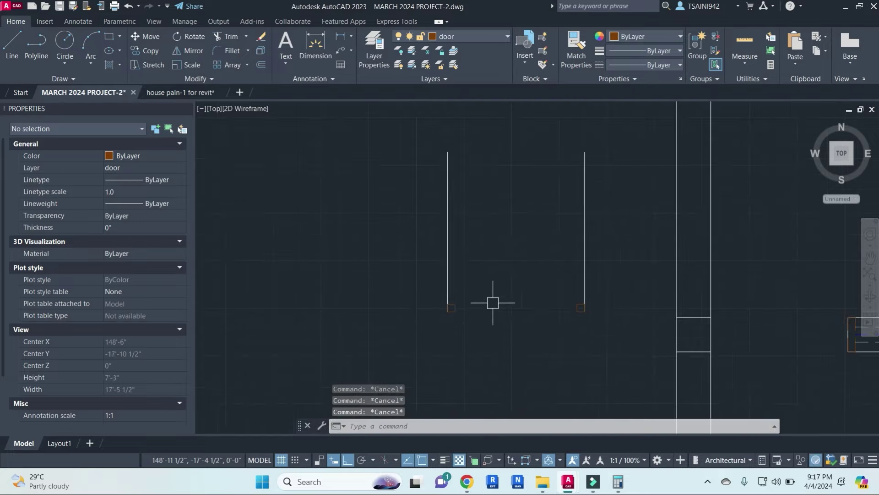
- Draw the door leaf from the left jamb's bottom, 2'8" up and 1" across
text(l)
key(Return)
click(454, 304)
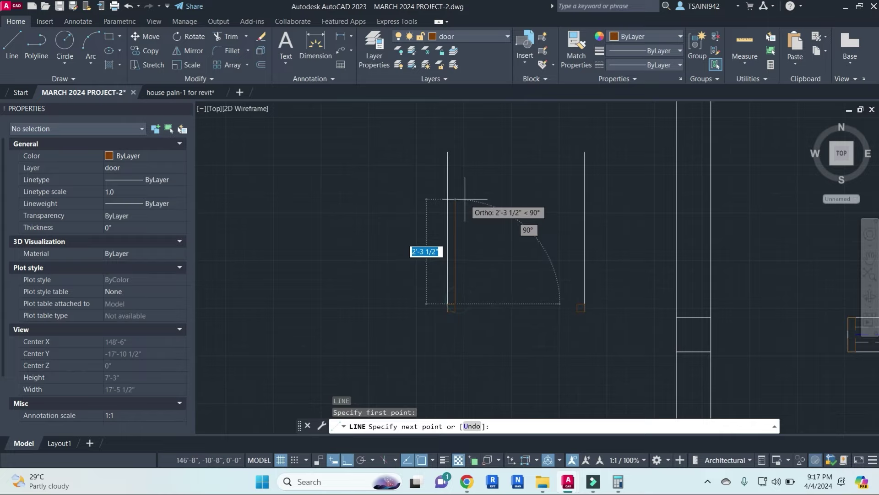
text(2'8)
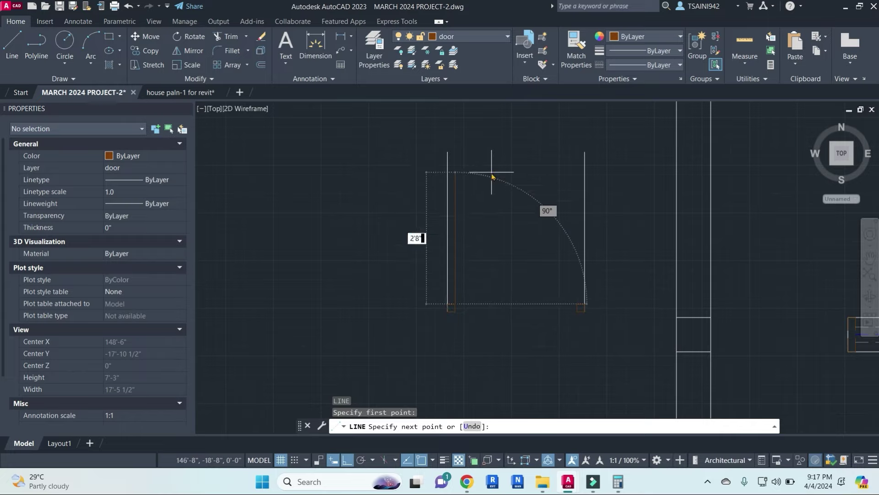
key(Return)
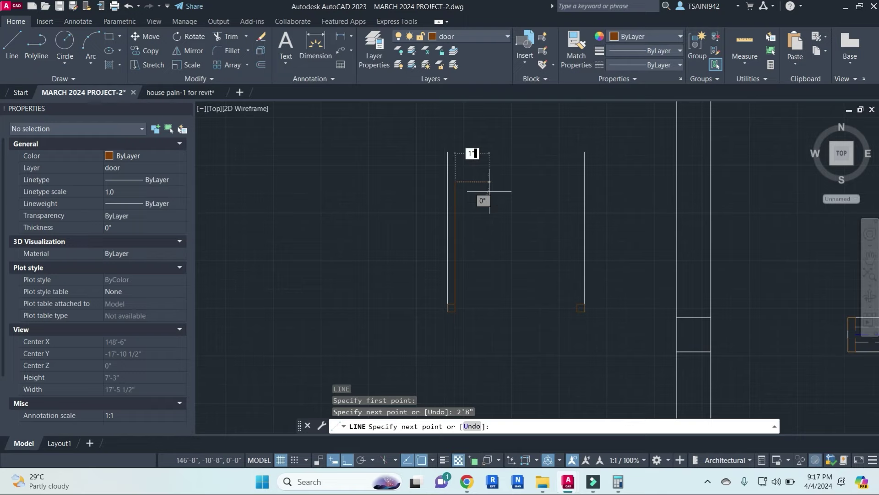
key(Return)
scroll(466, 301, up, 2)
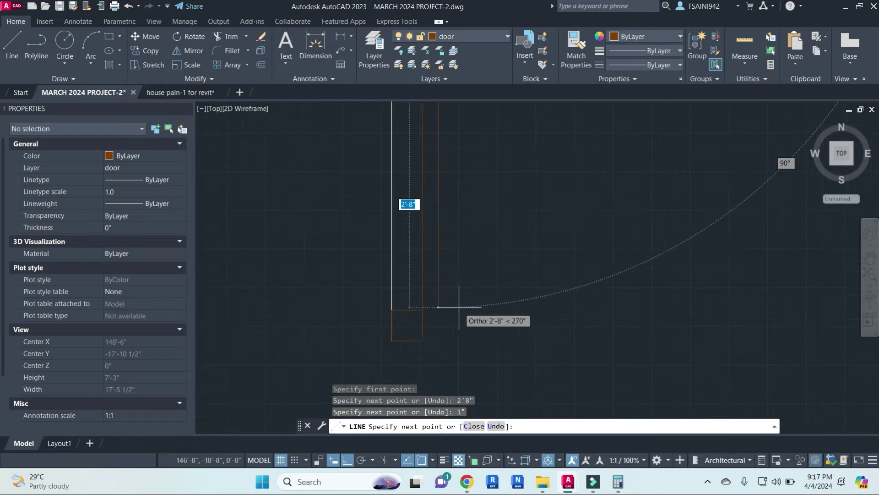
key(Escape)
key(space)
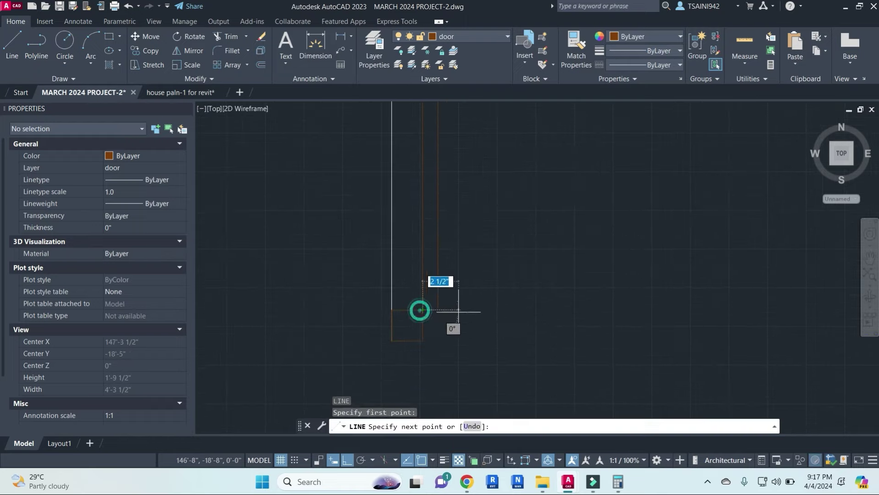
key(Escape)
- Tidy the leaf's corner with FILLET and window-select the three leaf lines to check them
text(f)
key(space)
click(438, 290)
scroll(432, 309, up, 2)
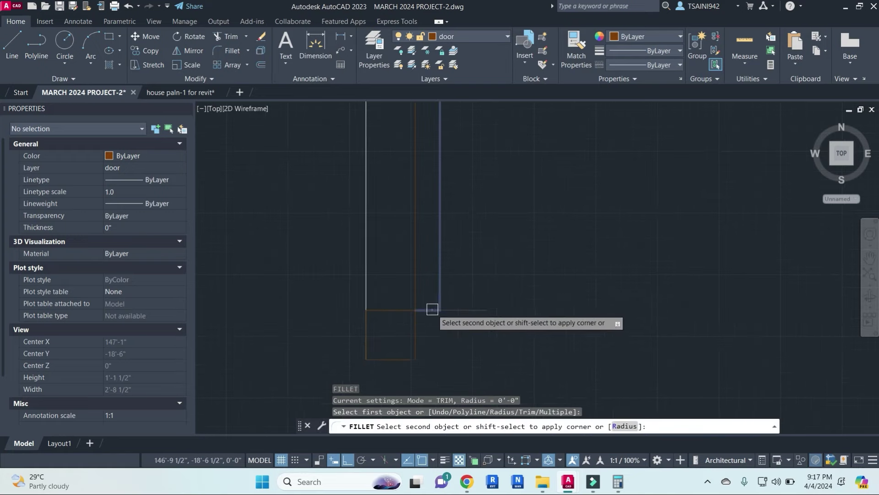
key(Escape)
click(482, 279)
click(389, 240)
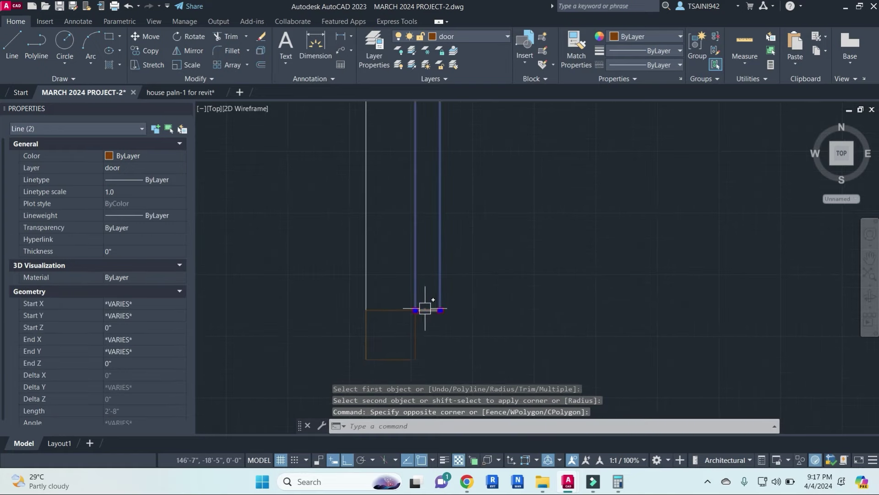
click(425, 309)
scroll(501, 235, down, 3)
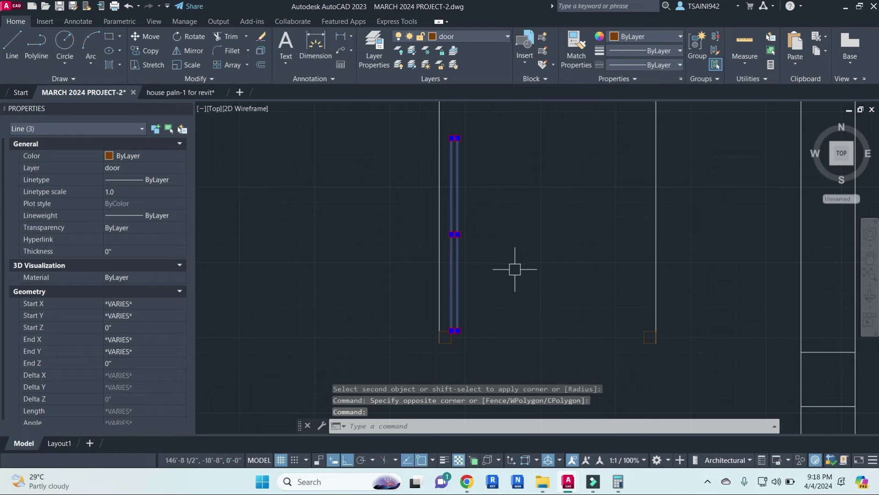
key(Escape)
key(Escape)
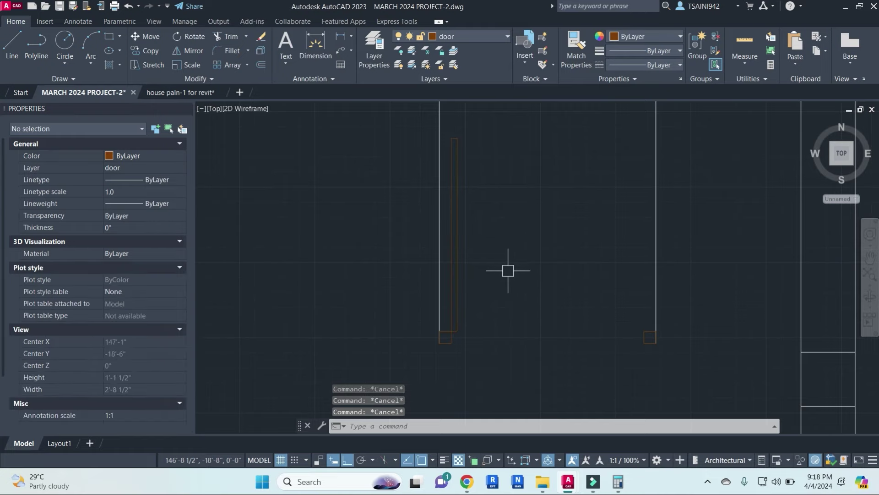
text(c)
key(Return)
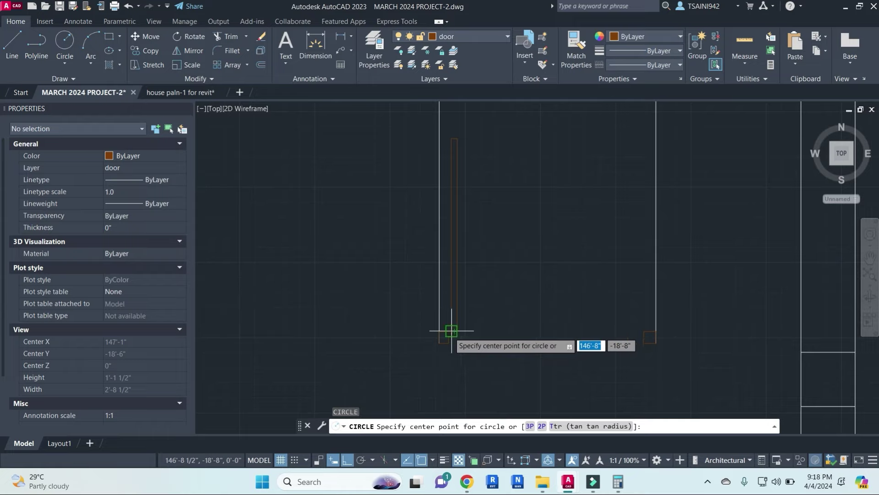
- Draw a circle centred on the leaf's bottom corner, reaching the right jamb, and trim it
click(452, 330)
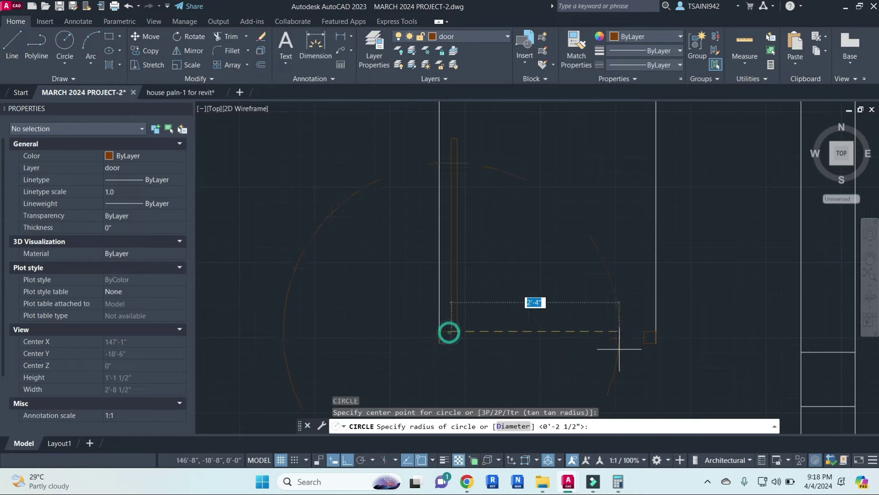
click(644, 330)
text(tr)
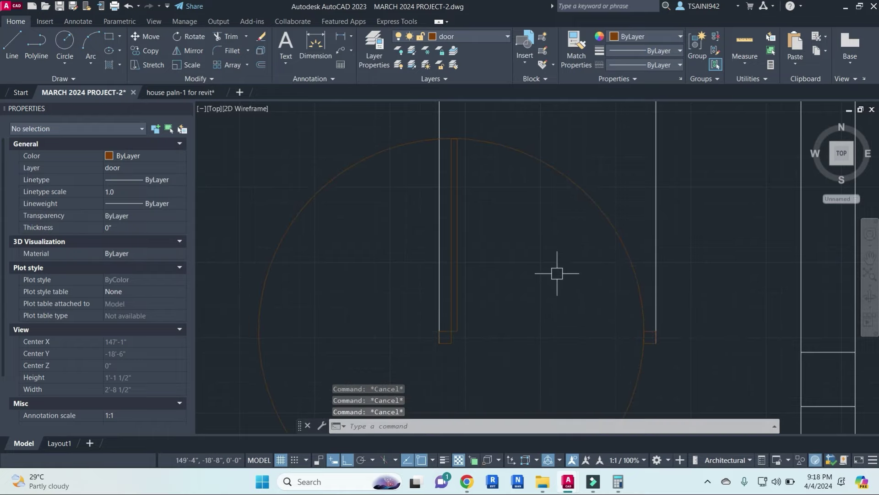
key(Return)
scroll(514, 205, down, 2)
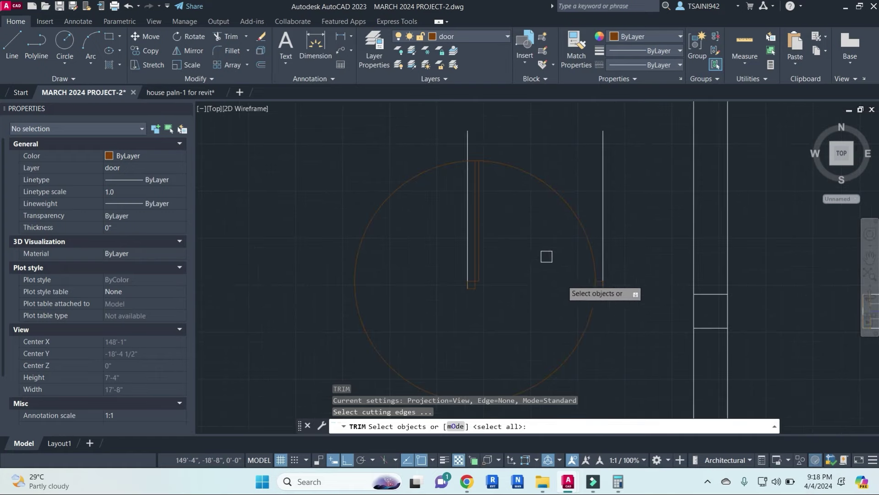
click(586, 327)
key(Return)
click(595, 304)
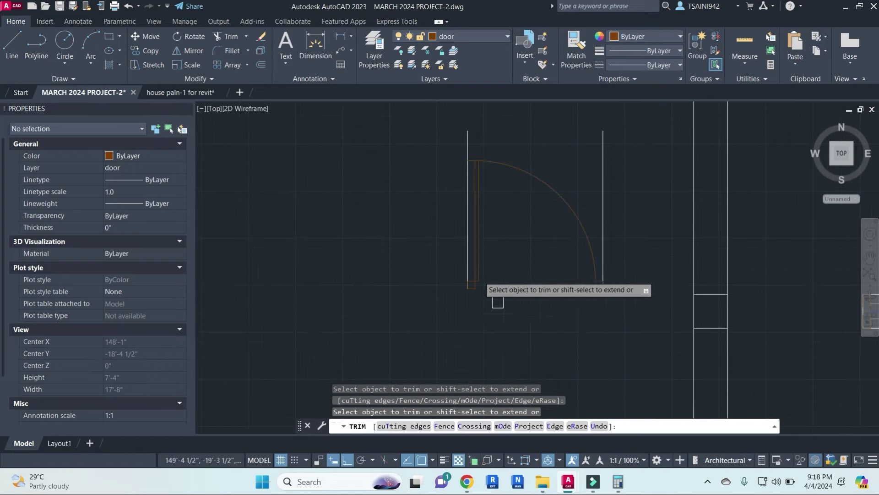
- Erase the trimmed circle arc
scroll(470, 164, up, 1)
scroll(470, 163, up, 3)
scroll(470, 164, up, 2)
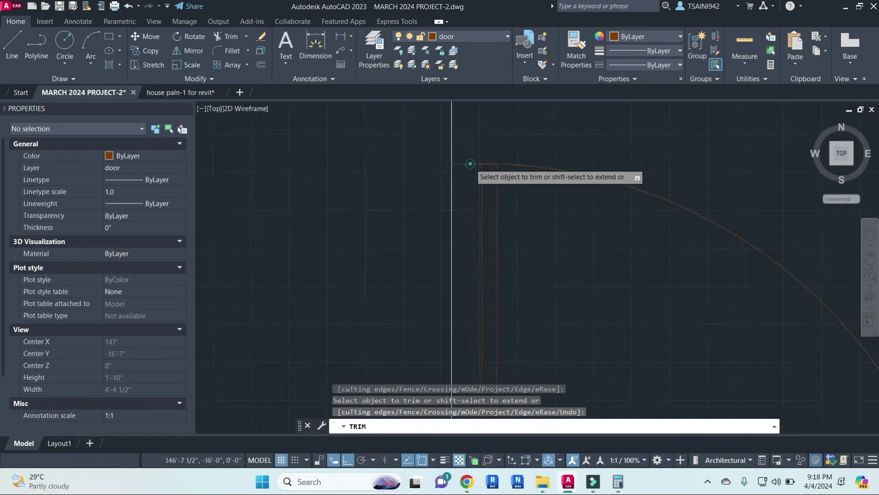
scroll(470, 164, down, 2)
scroll(504, 193, down, 2)
key(Escape)
click(586, 246)
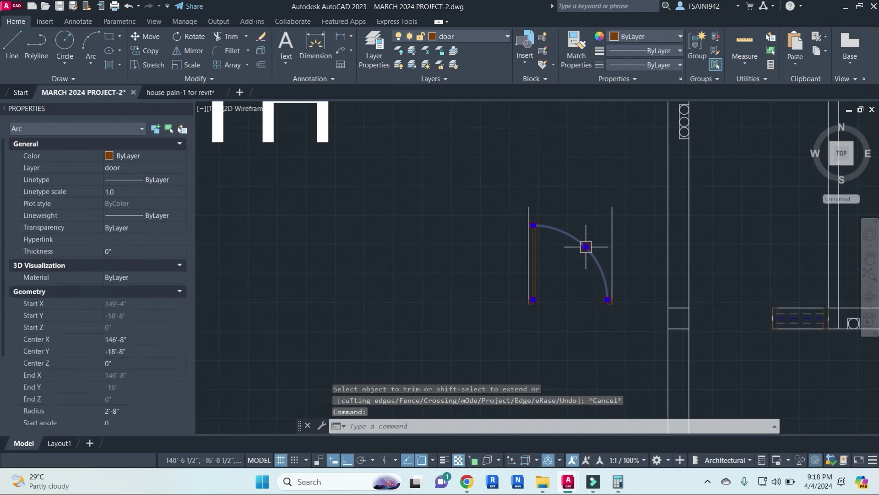
text(e)
key(Return)
- Draw a Start-End-Direction arc from the leaf top to the right jamb, then select the door
middle_drag(545, 235, 477, 240)
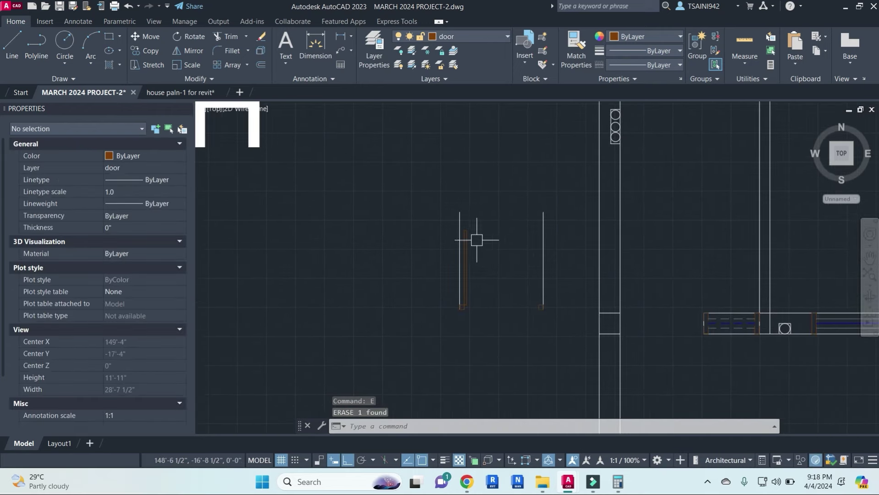
click(93, 67)
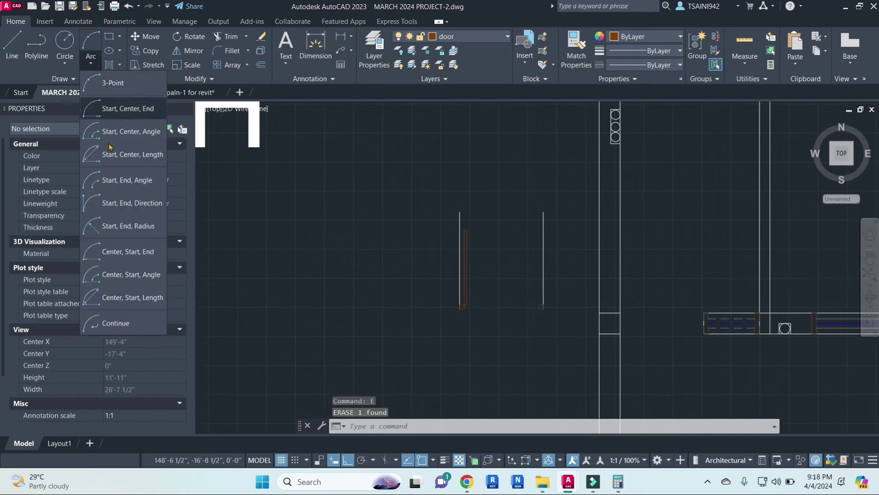
click(124, 205)
click(467, 230)
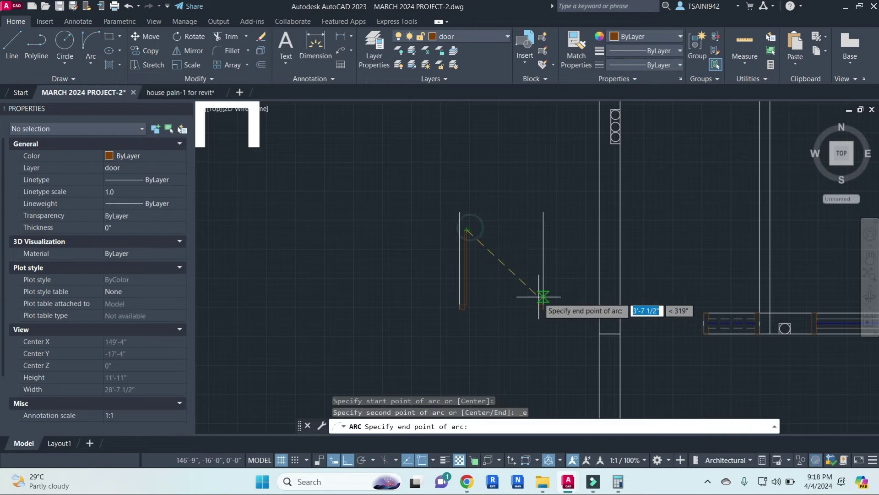
scroll(540, 294, up, 3)
click(538, 316)
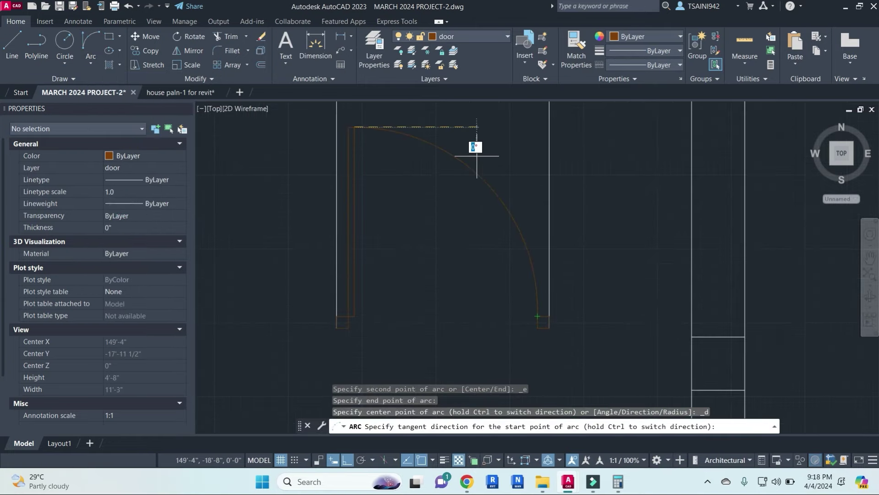
click(493, 103)
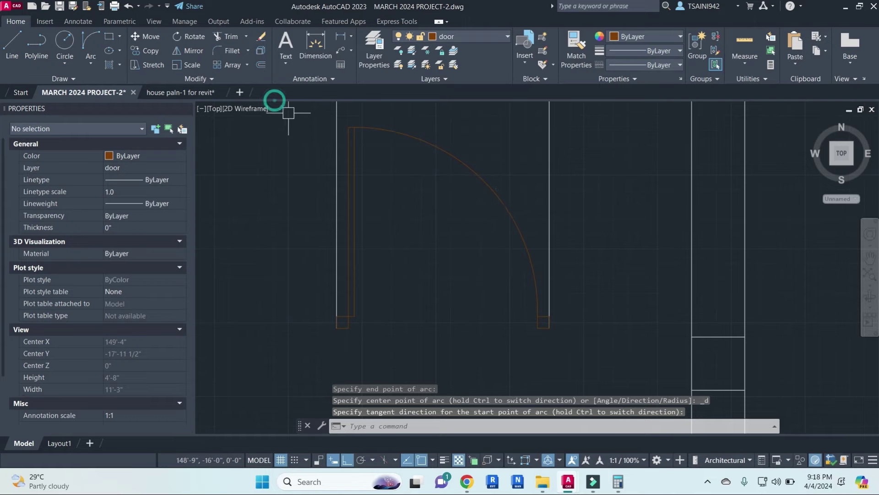
drag(289, 112, 580, 317)
scroll(581, 317, down, 2)
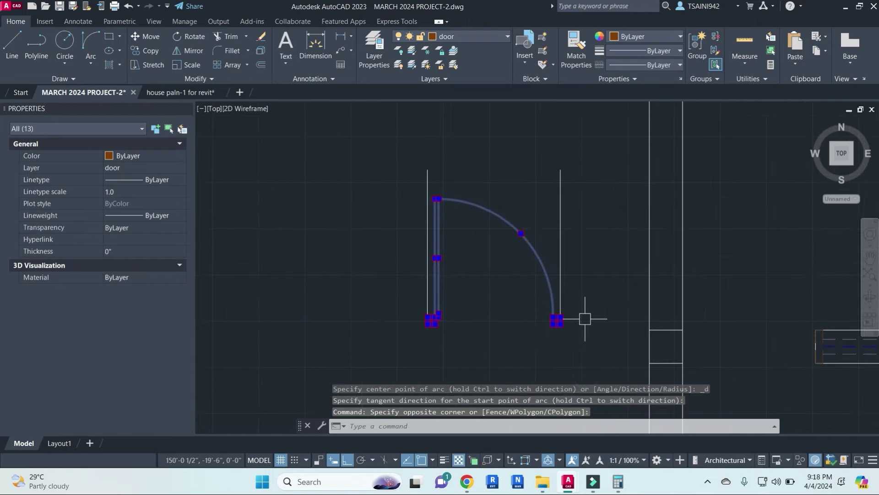
- Create block D1 from the 13 door objects, with its base point at the swing's end
text(b)
key(Return)
text(D1)
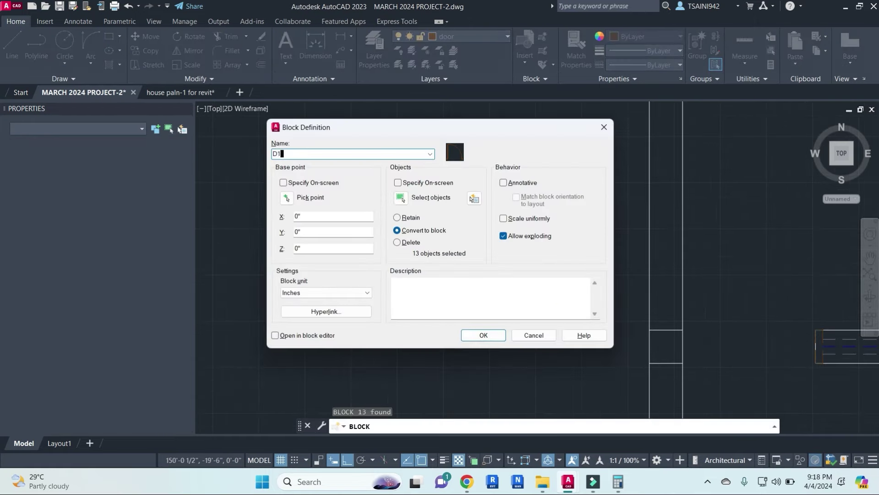
click(288, 199)
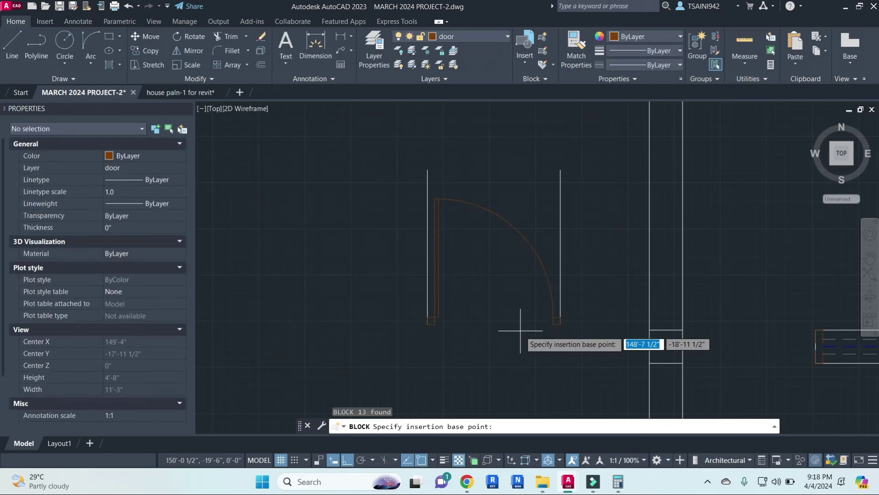
click(560, 324)
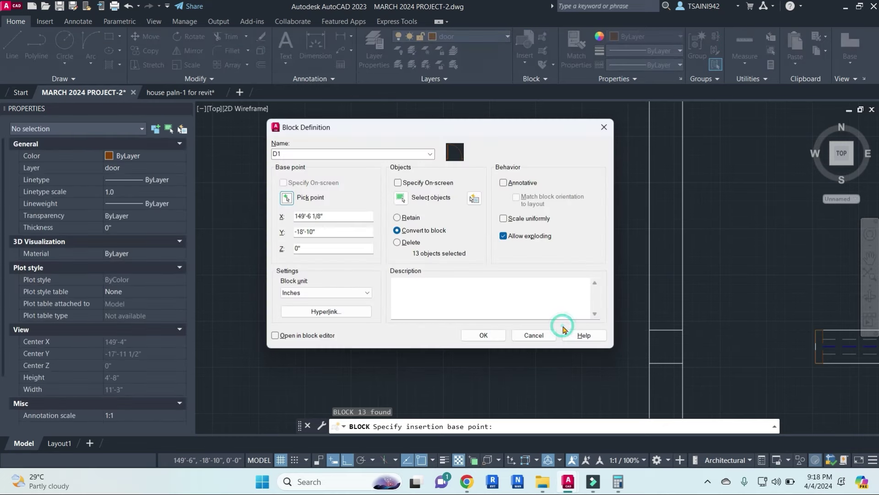
click(402, 198)
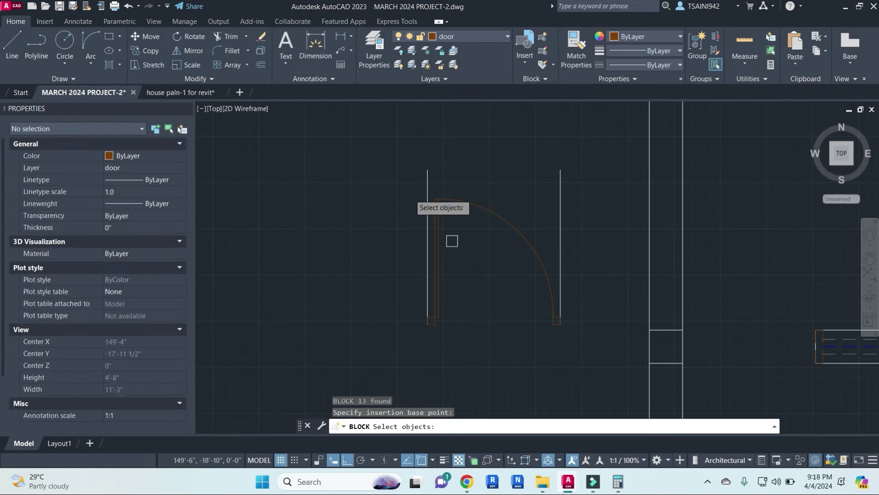
click(401, 192)
click(604, 381)
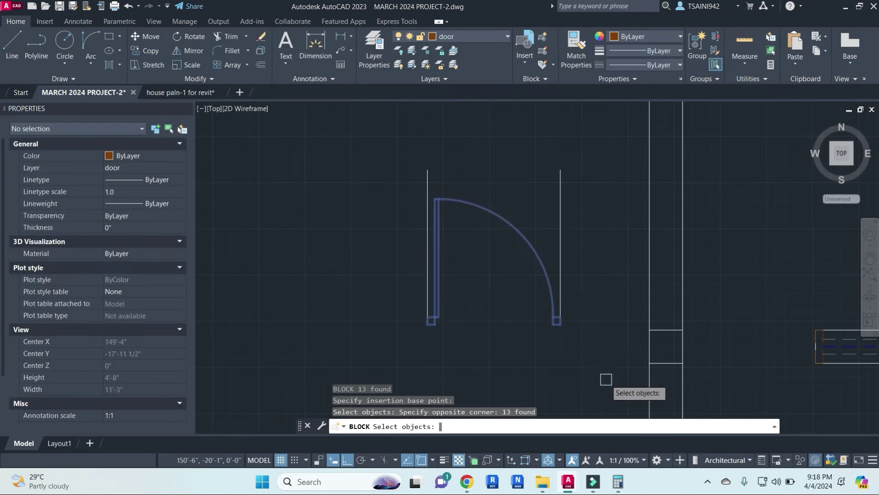
key(Return)
click(483, 335)
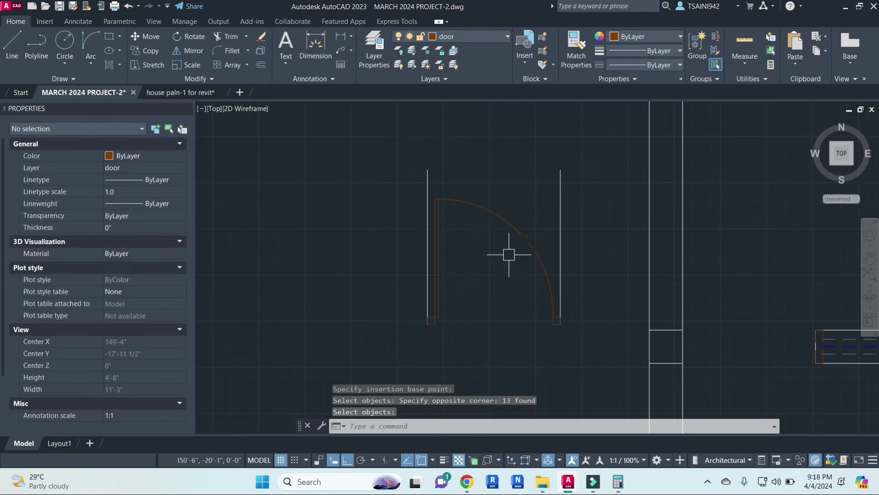
click(526, 237)
- Select the D1 door block and try moving it, then cancel the move
text(m)
key(Return)
click(508, 337)
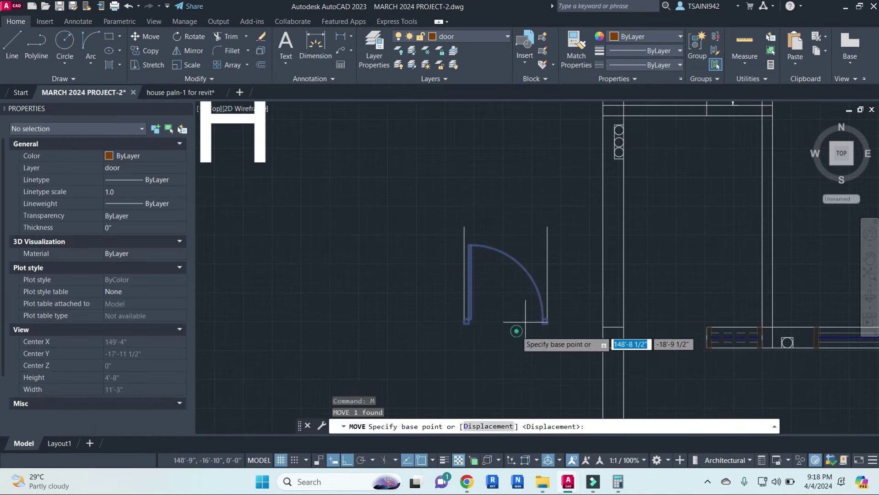
scroll(522, 348, down, 2)
key(Escape)
key(Escape)
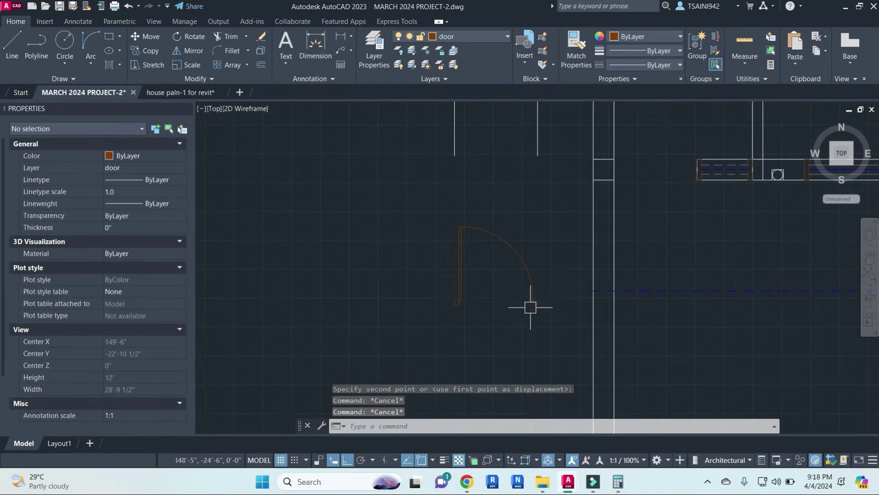
click(532, 301)
text(m)
key(Return)
scroll(458, 311, up, 2)
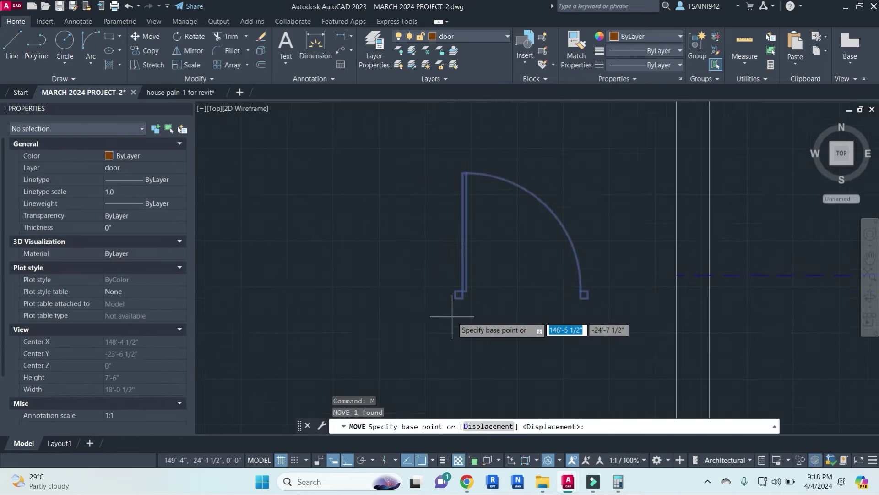
key(Escape)
- Copy the D1 door from its corner into the nearby wall opening
key(Return)
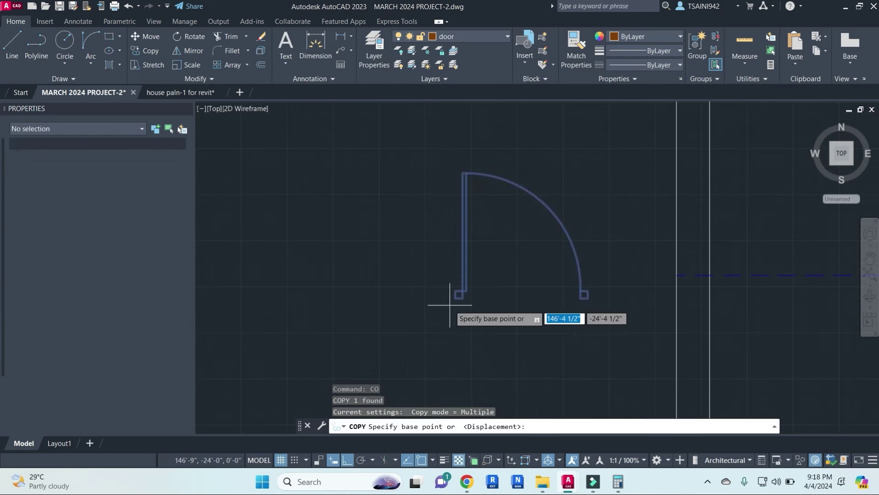
click(458, 295)
scroll(681, 232, up, 2)
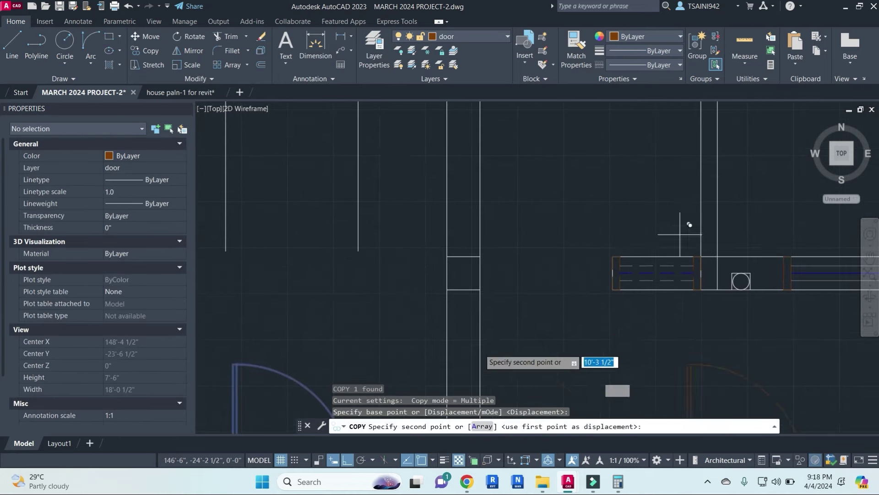
click(479, 289)
key(Escape)
scroll(573, 257, down, 3)
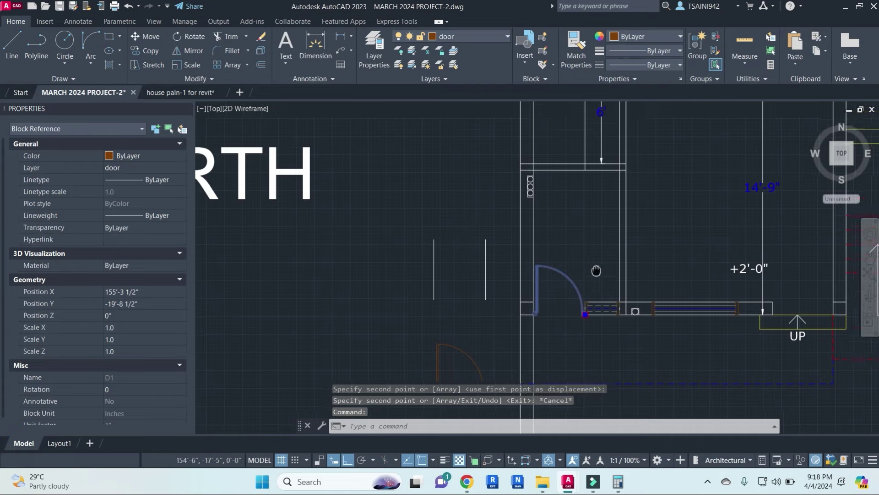
- Delete a stray object near the wall in the room above
middle_drag(566, 129, 557, 226)
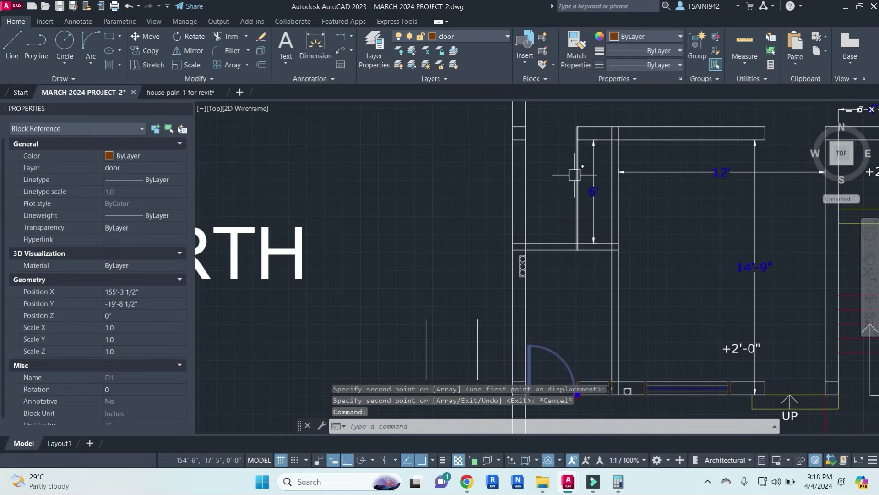
key(Escape)
text(tr)
key(Return)
key(Escape)
click(563, 210)
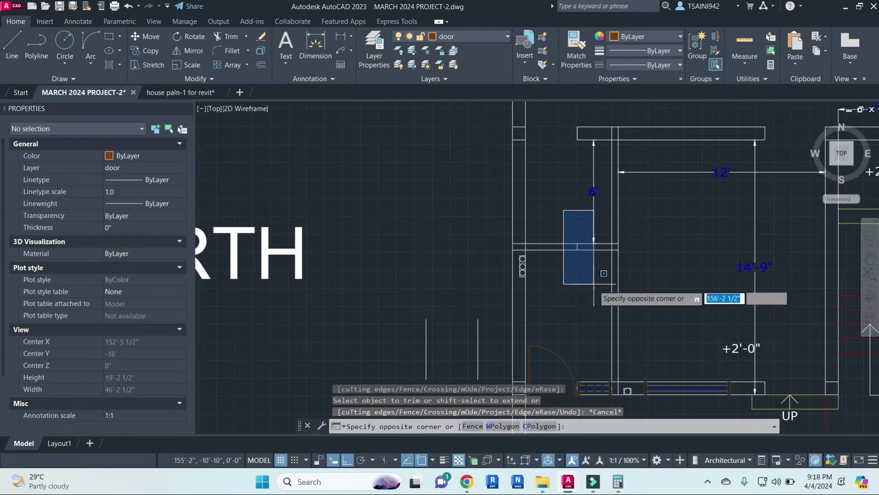
click(604, 273)
key(Delete)
key(Escape)
- Mirror the door block across a horizontal line, keeping the original
click(558, 354)
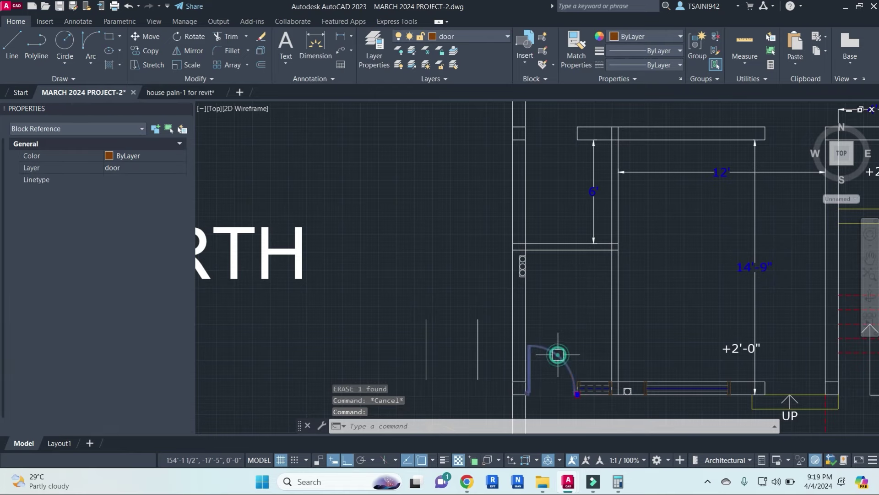
text(mi)
key(Return)
click(561, 273)
click(673, 273)
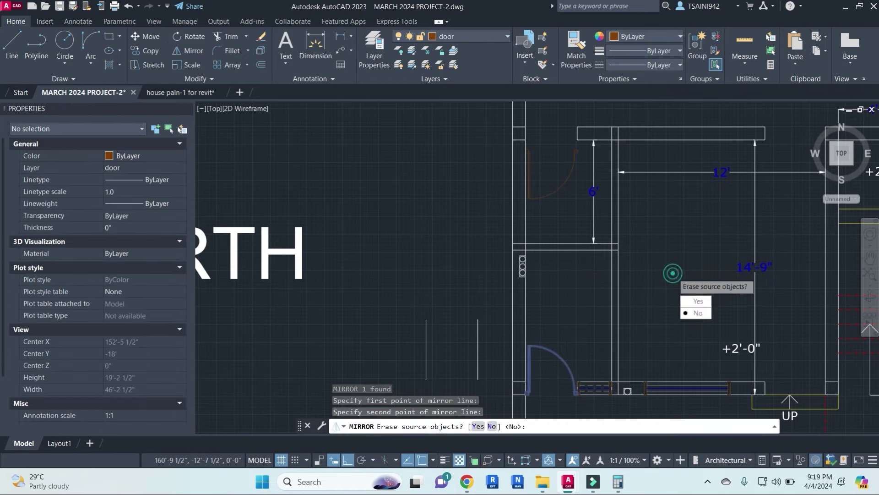
key(Return)
- Move the mirrored door into the wall corner
click(570, 157)
scroll(530, 216, up, 3)
scroll(521, 225, up, 1)
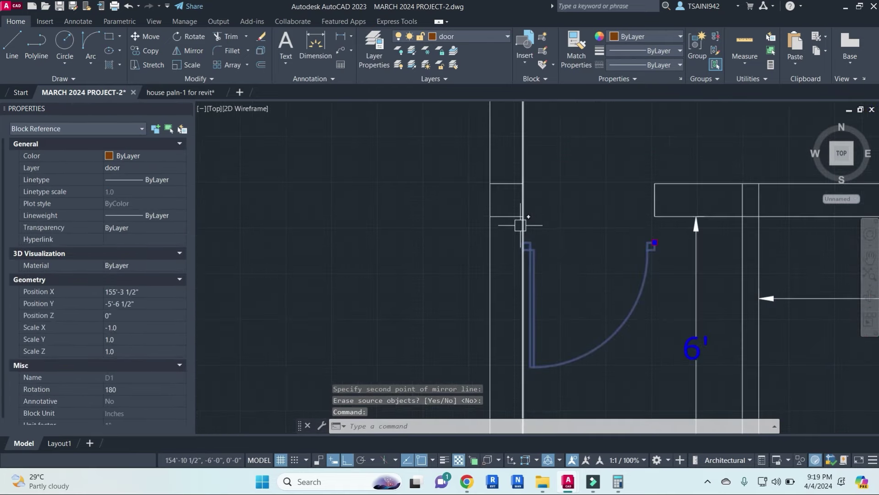
text(m)
key(Return)
scroll(524, 245, up, 2)
click(522, 243)
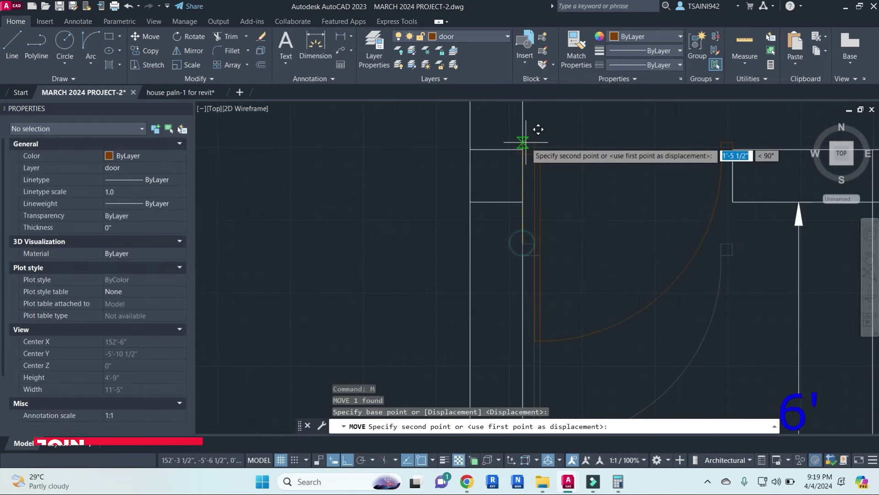
click(526, 147)
scroll(559, 193, down, 5)
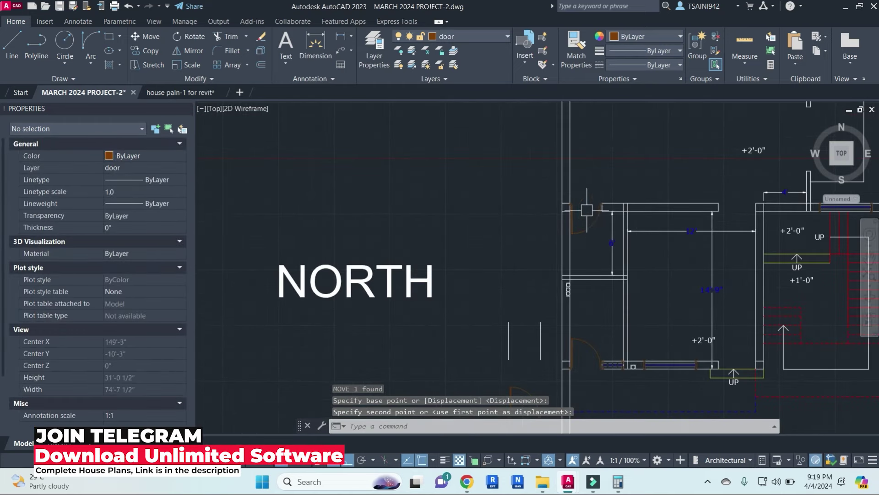
- Copy the left door block with Ctrl+C/Ctrl+V and paste it near the top wall
middle_drag(585, 224, 461, 179)
click(472, 306)
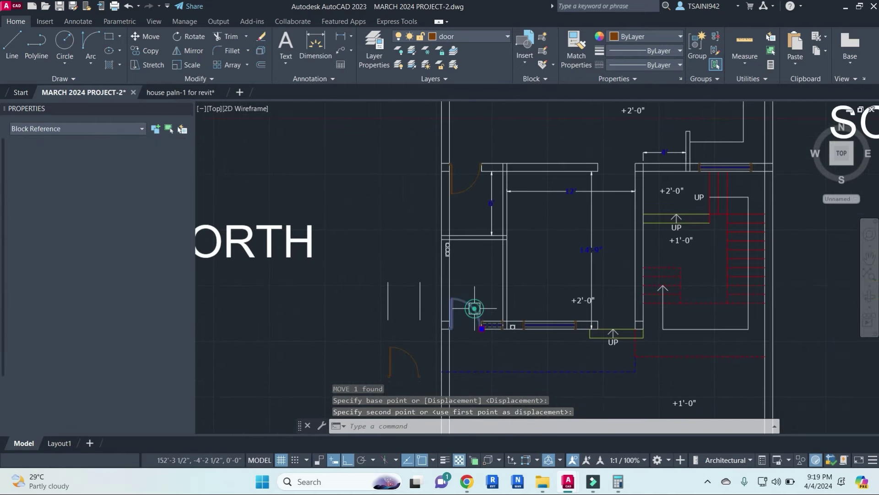
middle_drag(494, 307, 494, 224)
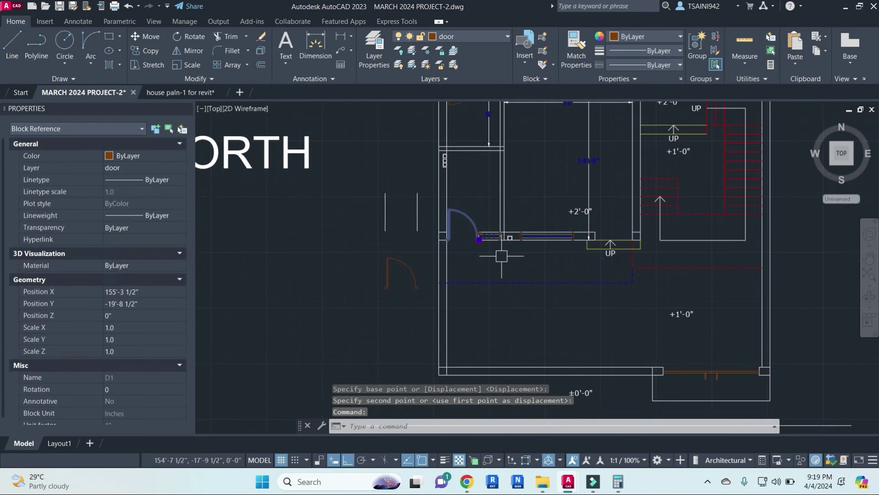
key(Escape)
click(412, 272)
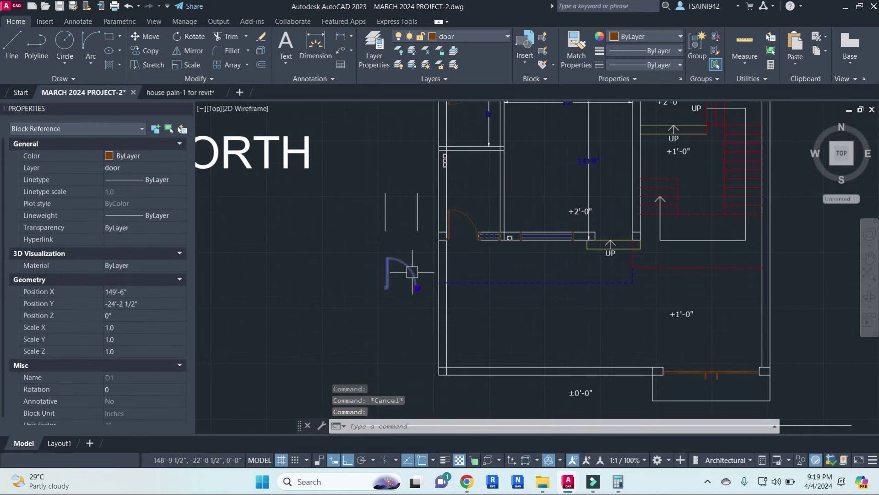
key(ctrl+c)
key(ctrl+v)
scroll(550, 275, down, 5)
scroll(506, 292, up, 6)
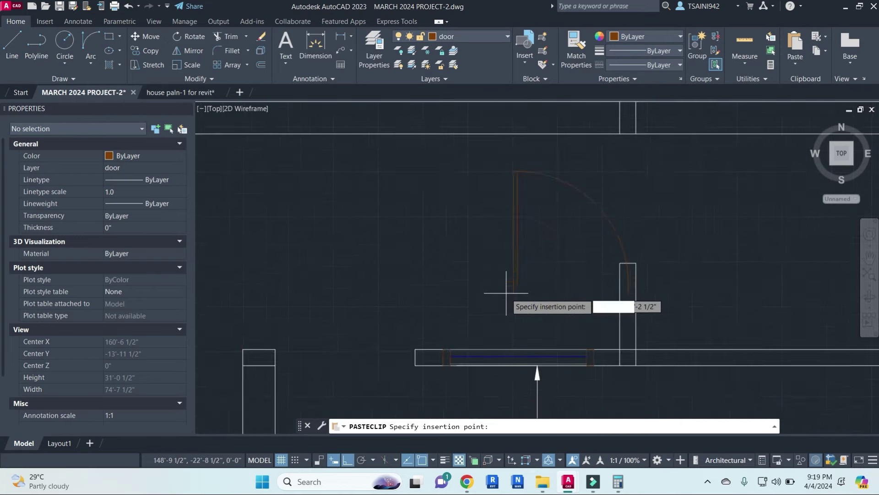
click(456, 294)
- Rotate the pasted door 90° and move it into the top wall corner
click(552, 187)
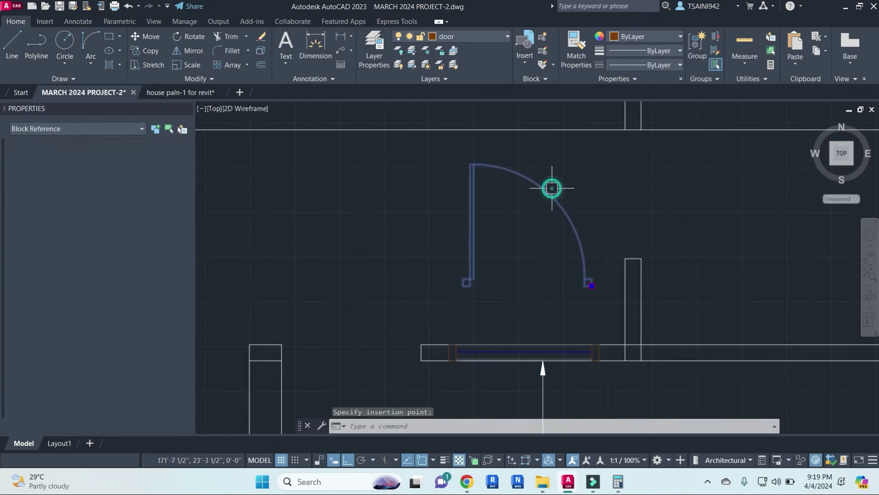
text(ro)
key(Return)
click(516, 323)
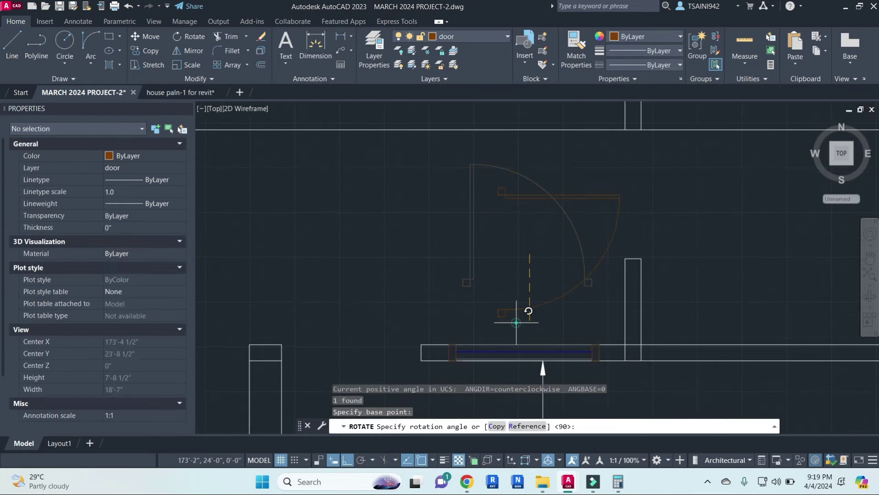
click(528, 311)
click(533, 193)
text(m)
key(Return)
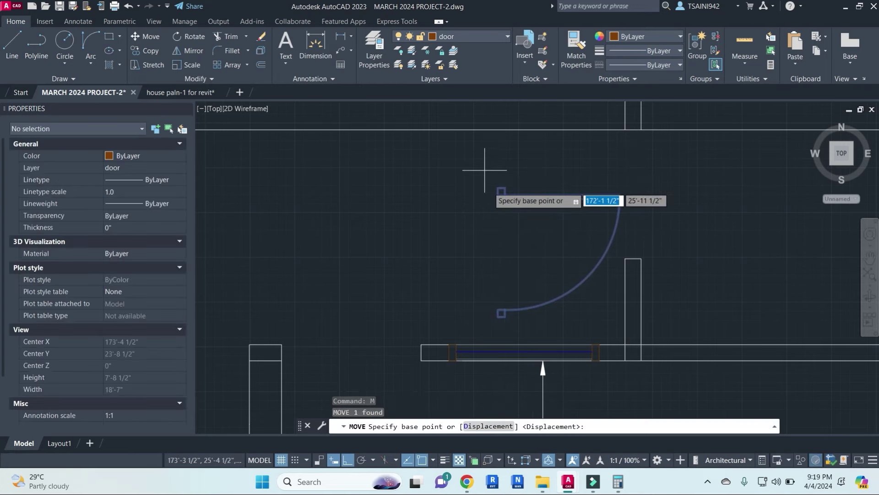
click(498, 188)
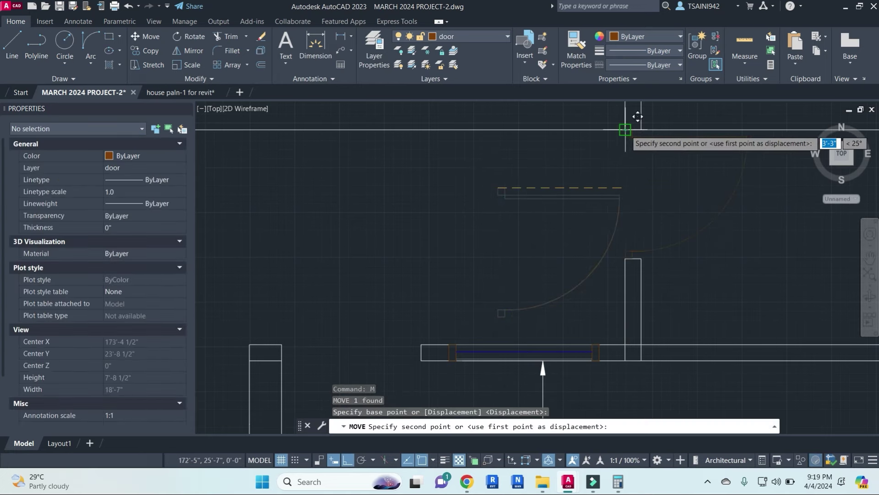
click(625, 130)
- Zoom out and pan to view the whole floor plan
scroll(627, 129, up, 3)
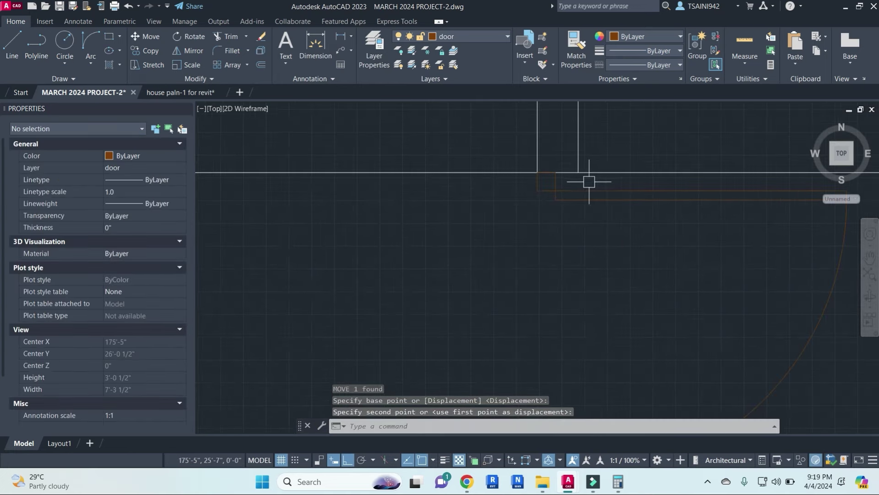
scroll(605, 190, down, 2)
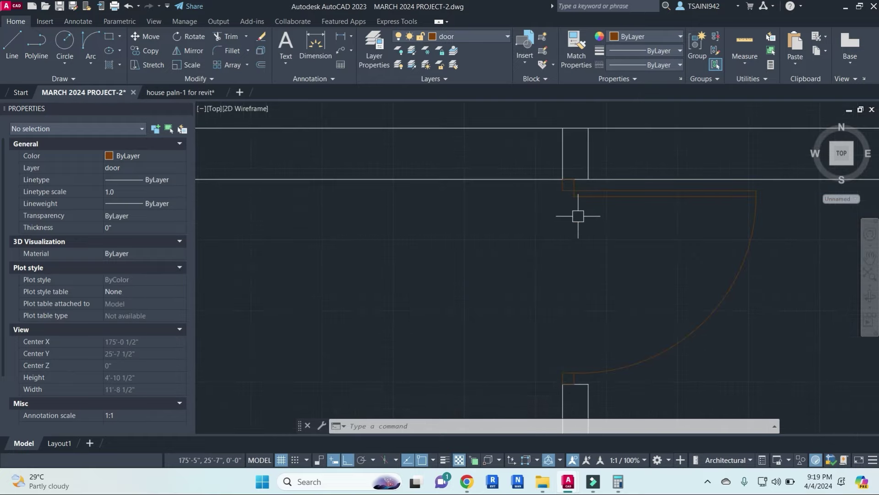
scroll(595, 252, down, 2)
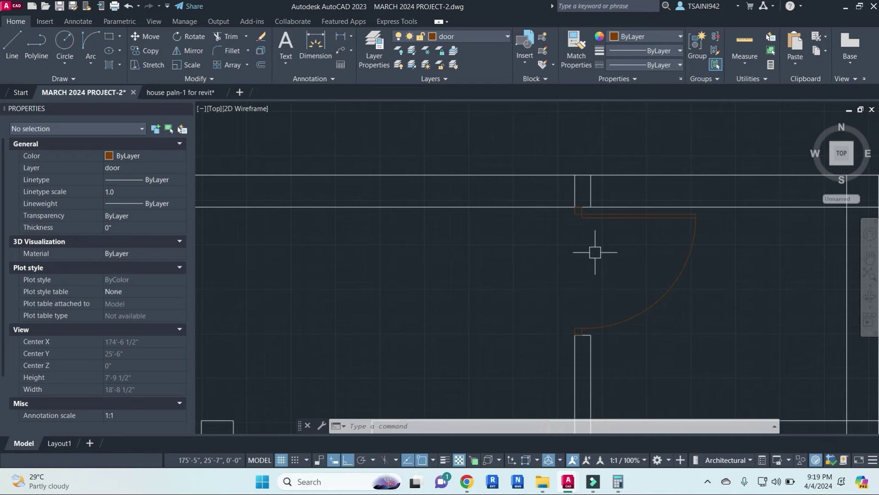
scroll(595, 252, down, 3)
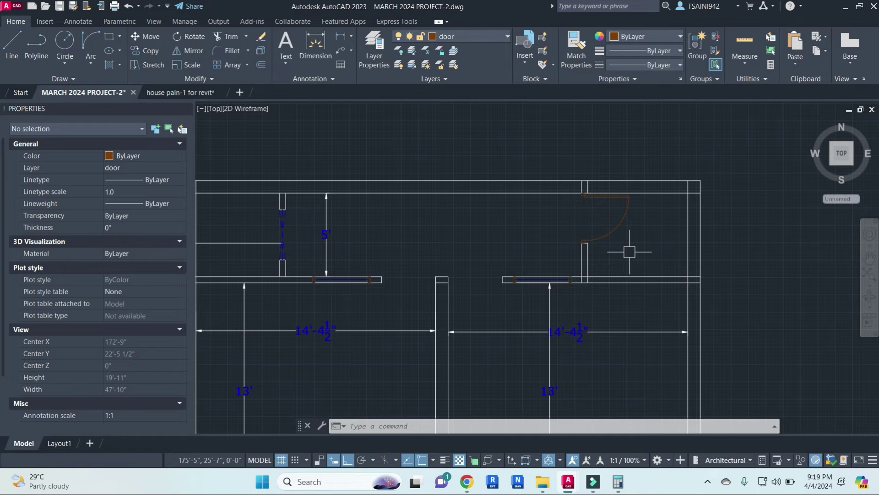
middle_drag(588, 276, 556, 141)
scroll(555, 142, down, 3)
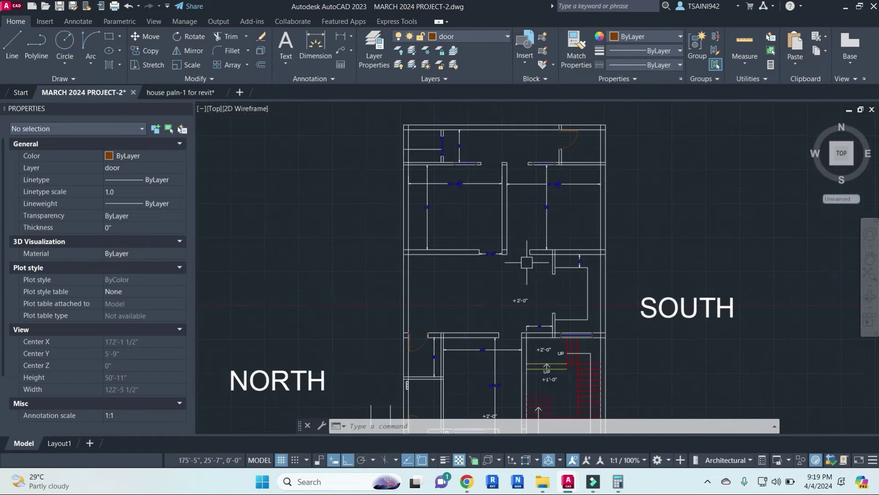
- Erase the leftover object near the top wall and the two stray lines
click(523, 131)
text(e)
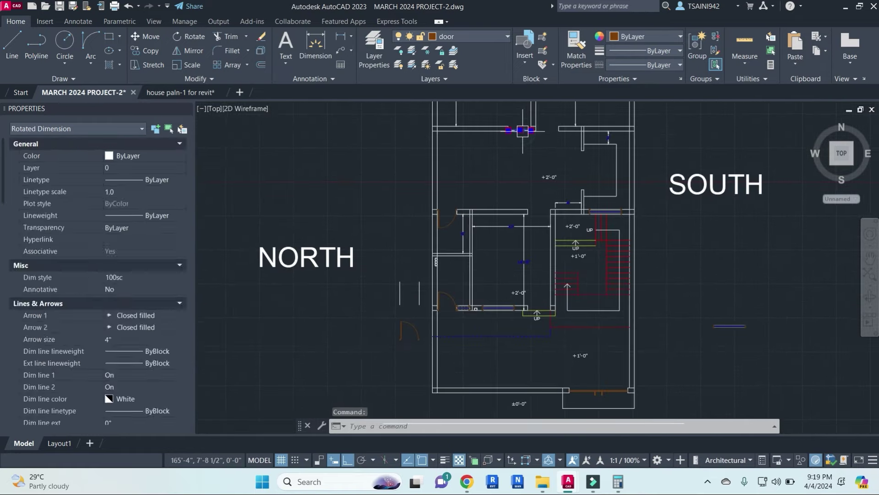
key(Return)
click(416, 301)
click(417, 312)
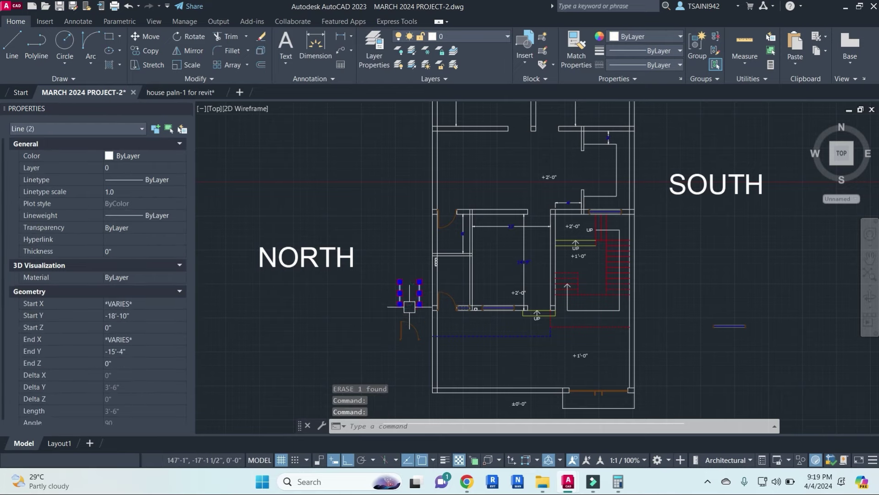
text(e)
key(Return)
- Zoom in on the door block and inspect its details with LIST
click(407, 322)
scroll(407, 322, up, 2)
scroll(455, 257, up, 2)
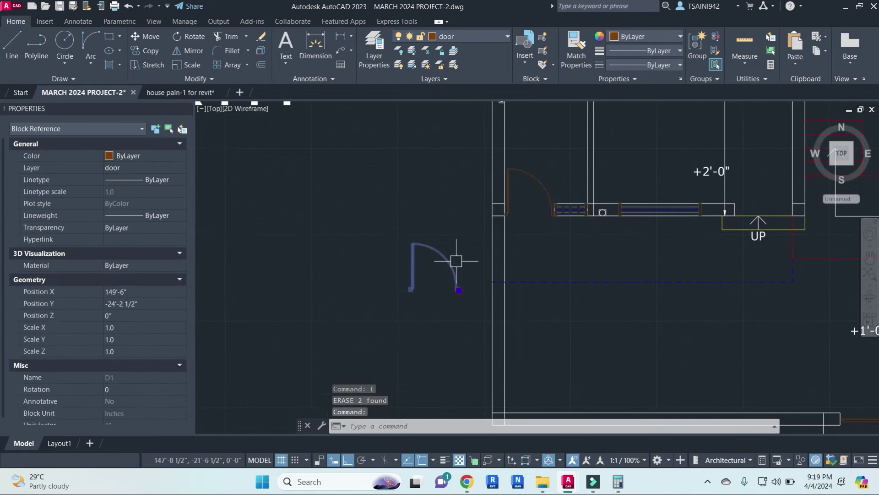
scroll(444, 286, up, 2)
key(Escape)
text(list)
key(Return)
scroll(466, 297, up, 3)
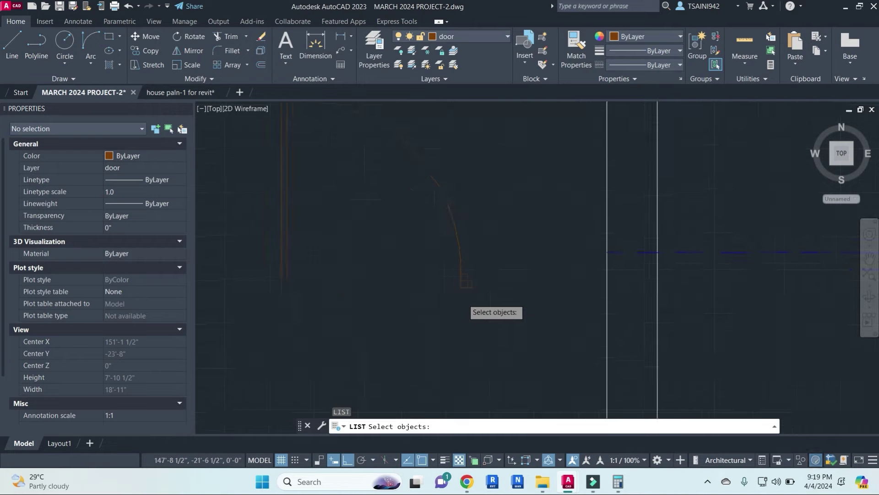
key(Escape)
- Measure the current door opening width with DIMLINEAR
text(dli)
key(Return)
click(466, 287)
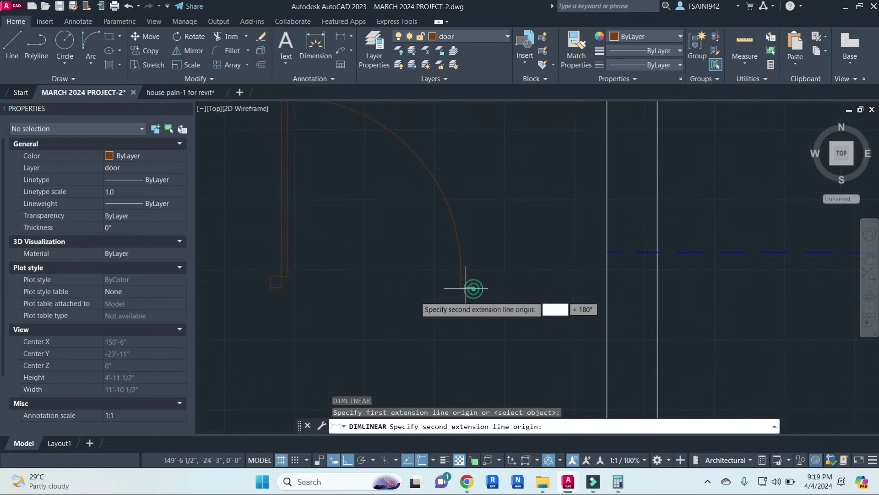
click(270, 287)
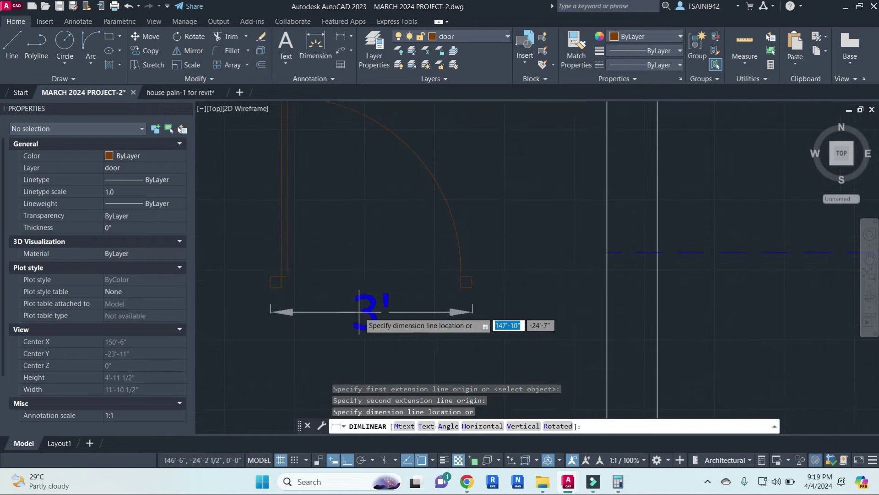
key(Escape)
- Attempt scaling the door block by a 3'6" reference length, then abandon it
click(451, 212)
scroll(523, 237, down, 2)
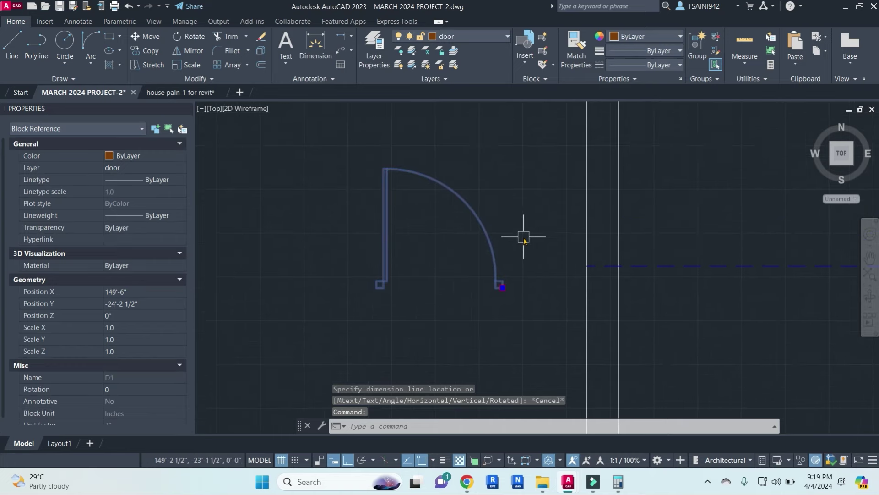
text(SC)
key(Return)
scroll(362, 373, up, 4)
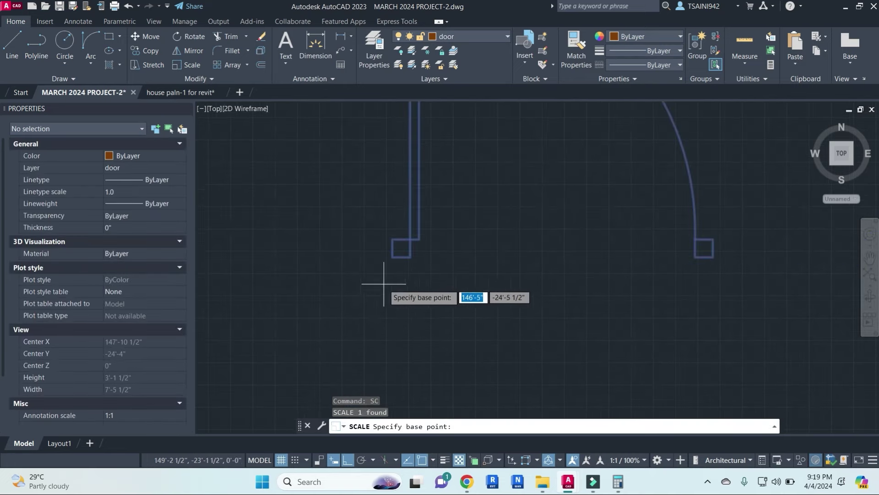
click(392, 257)
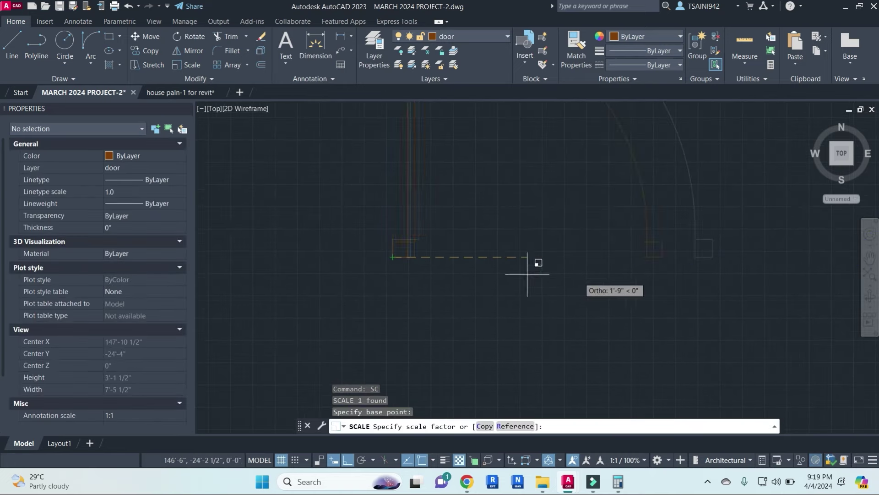
click(525, 428)
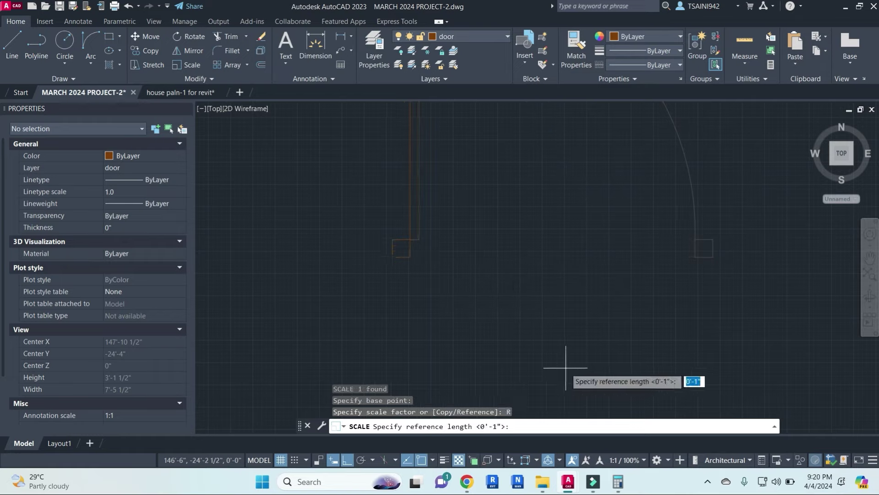
key(Return)
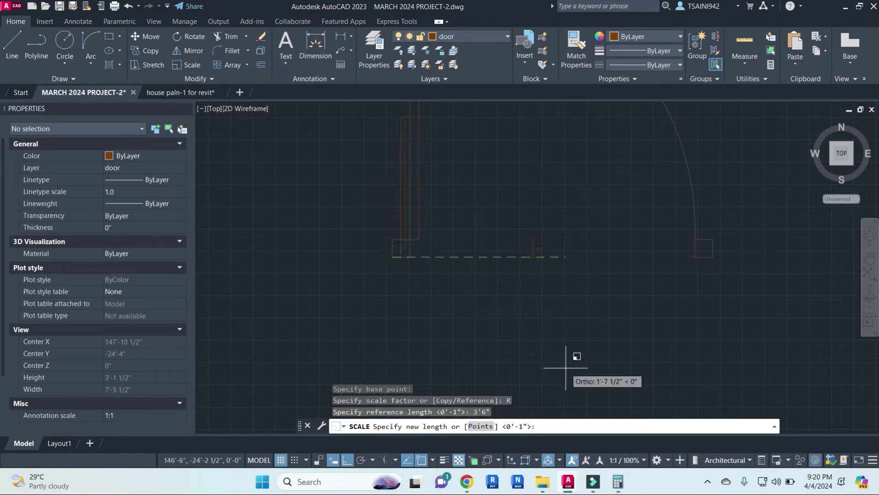
key(Escape)
- Scale the door block from its left corner by reference to a 3'6" width
click(414, 236)
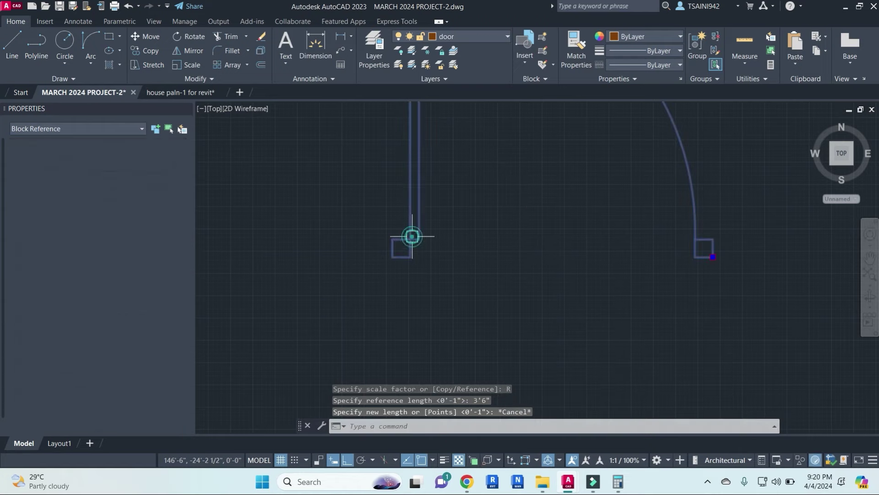
text(SC)
key(Return)
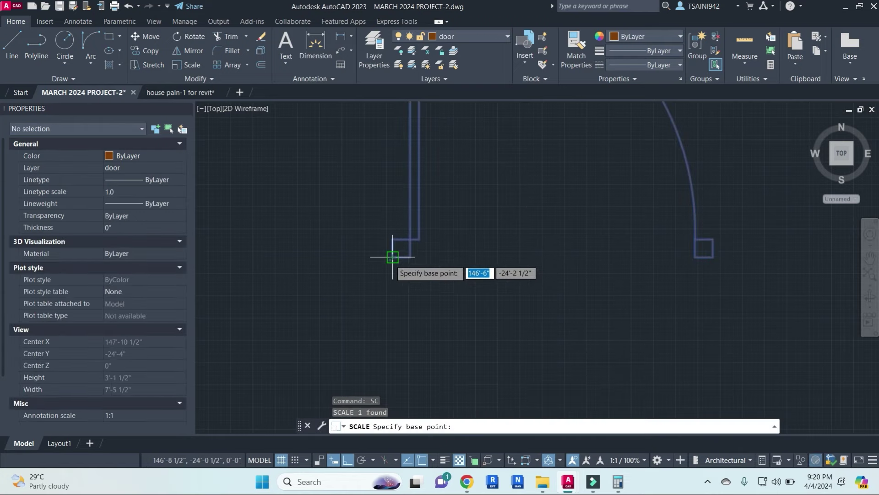
click(393, 257)
text(R)
key(Return)
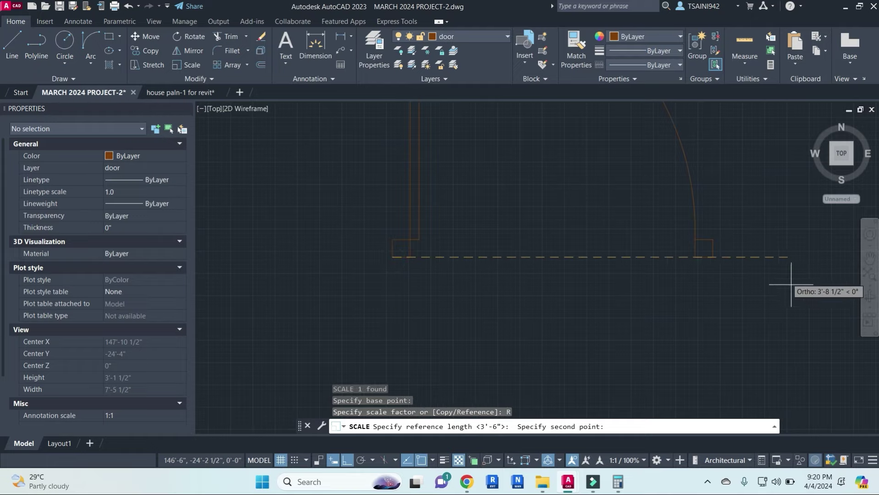
click(713, 256)
text(3'6")
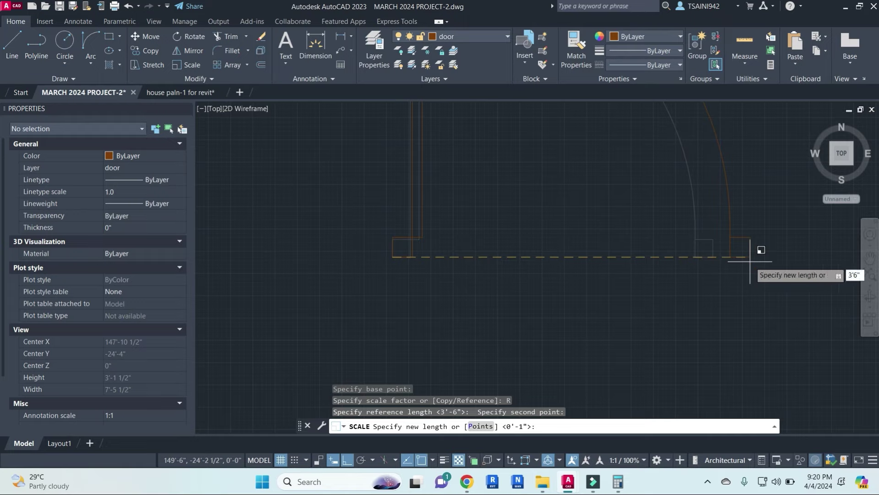
key(Return)
- Verify the resized door spans 3'-6" with a check dimension
text(DLI)
key(Return)
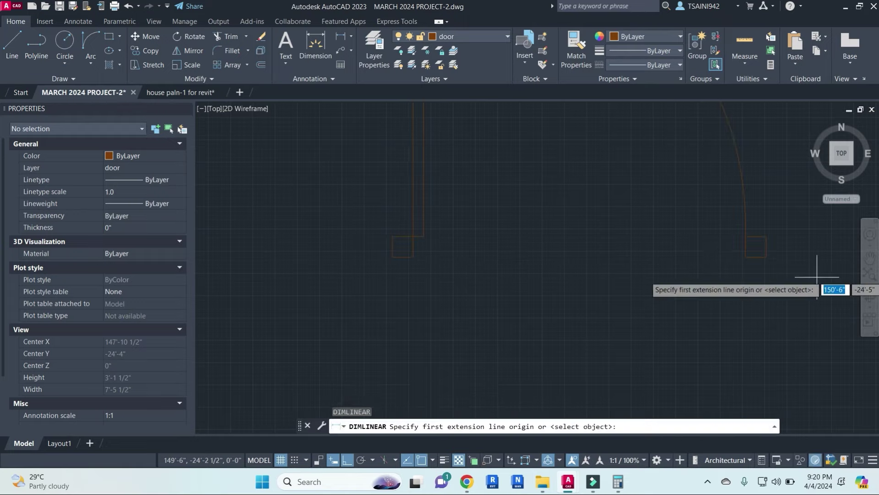
click(767, 259)
click(392, 262)
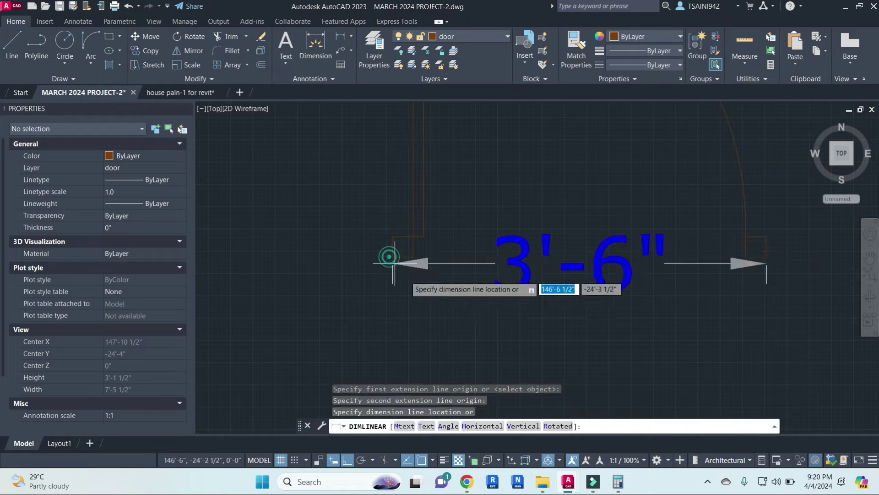
key(Escape)
scroll(657, 276, down, 4)
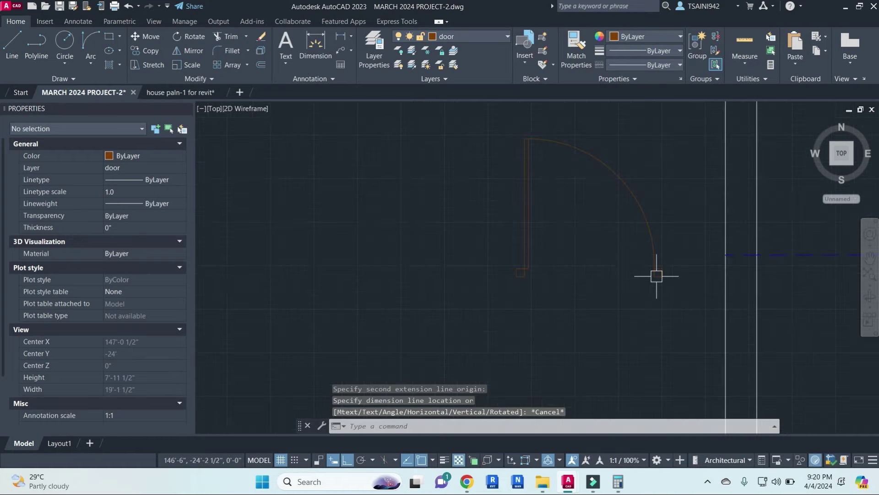
click(623, 295)
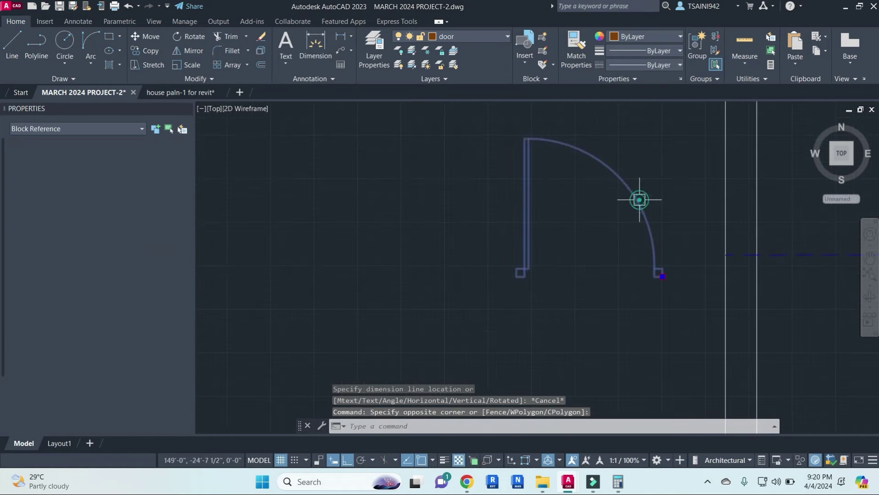
- Copy the door into the wall opening below
text(co)
key(Return)
scroll(515, 277, up, 2)
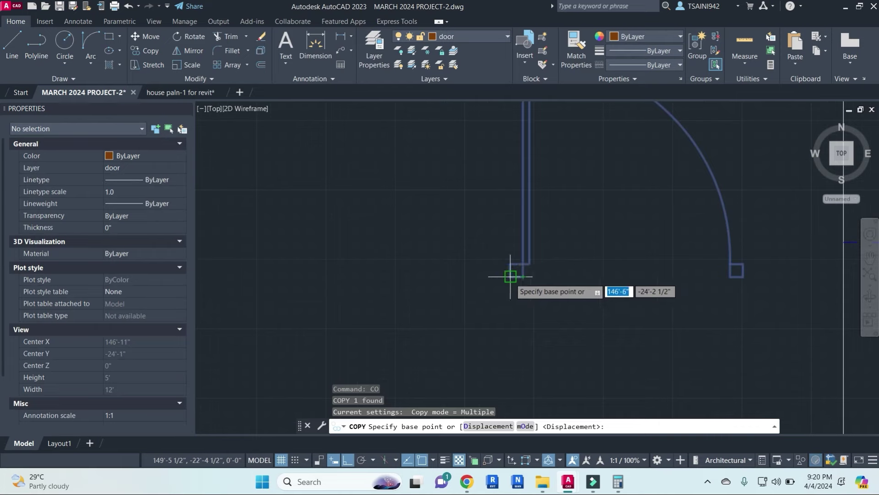
click(512, 276)
scroll(600, 231, down, 6)
middle_drag(636, 225, 605, 227)
scroll(605, 229, down, 4)
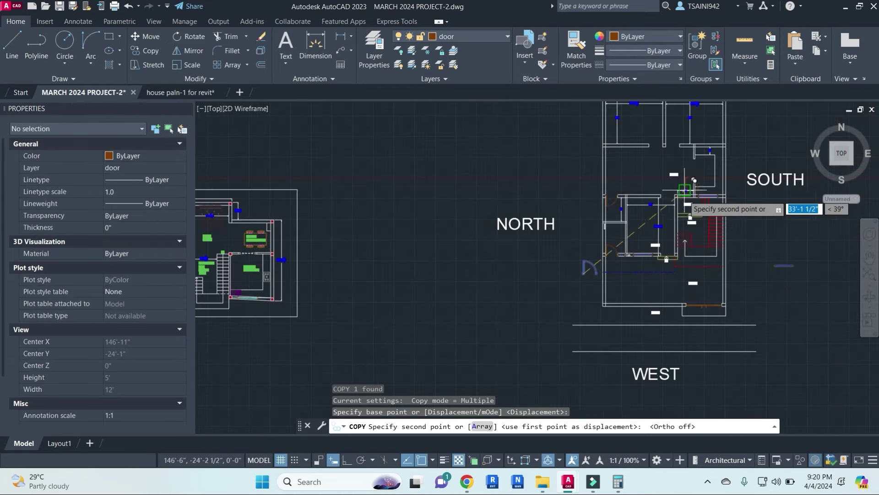
scroll(604, 234, up, 2)
scroll(610, 243, up, 4)
click(598, 261)
scroll(614, 206, down, 2)
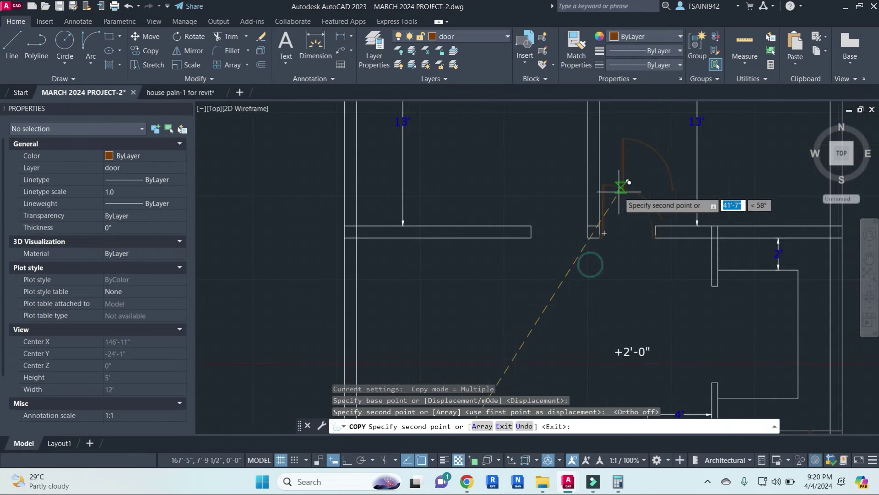
mouse_move(604, 266)
middle_down()
mouse_move(600, 350)
mouse_move(586, 278)
middle_up()
key(Escape)
- Mirror the copied door into the upper wall opening, keeping the original
click(597, 369)
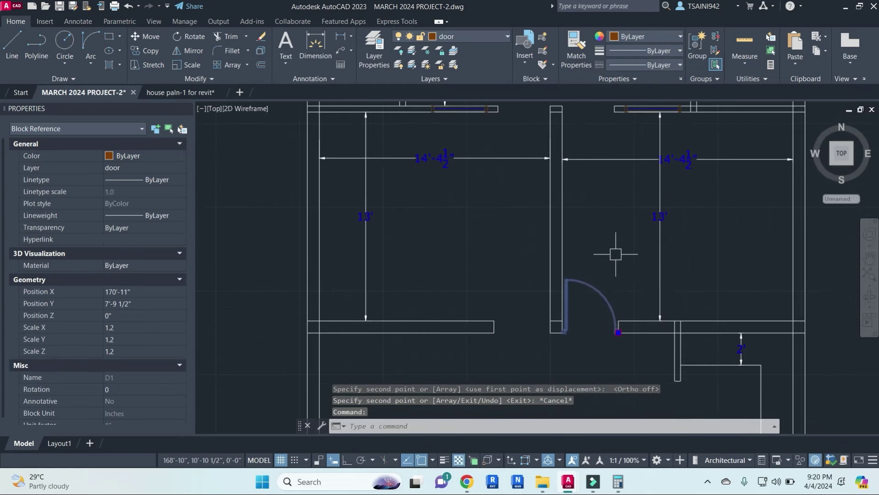
text(mi)
key(Return)
click(564, 220)
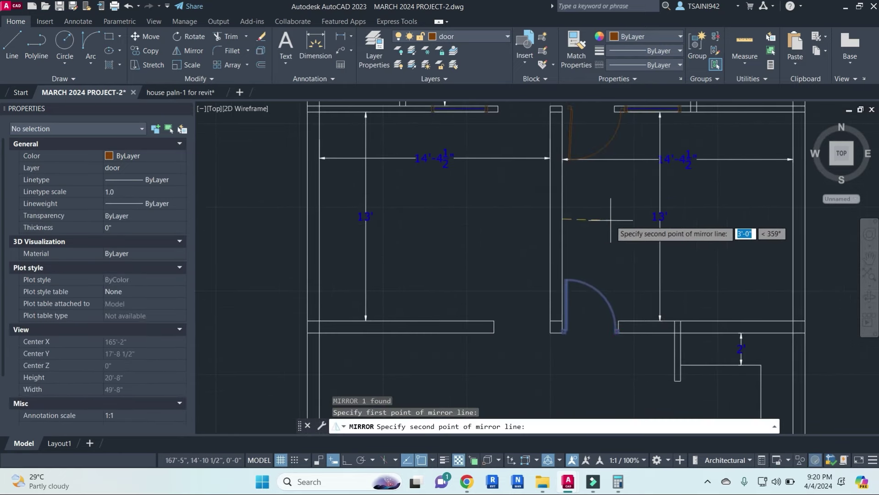
click(615, 219)
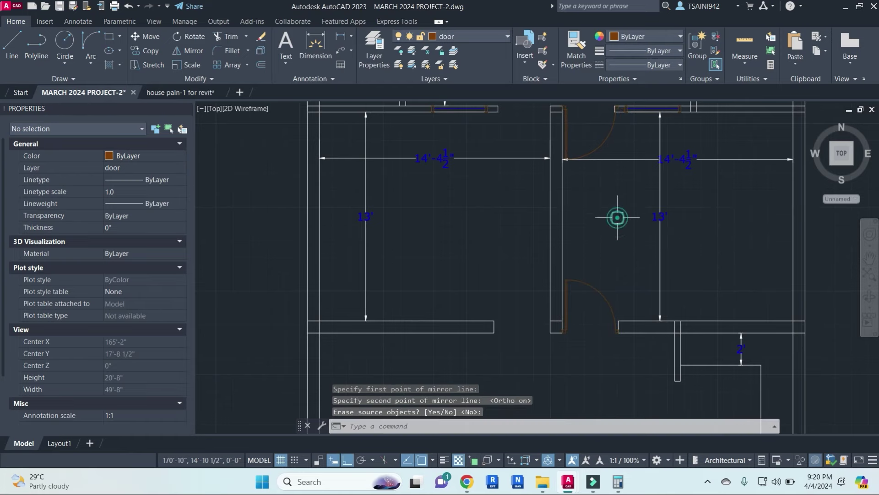
key(Return)
scroll(595, 220, up, 3)
- Scale the upper door by reference from its hinge to a 3'3" width
click(592, 197)
scroll(603, 172, up, 2)
text(SC)
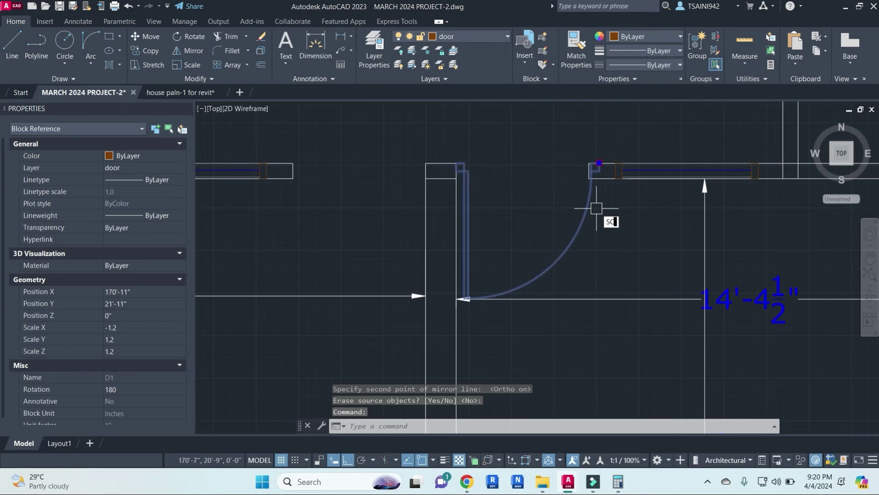
key(Return)
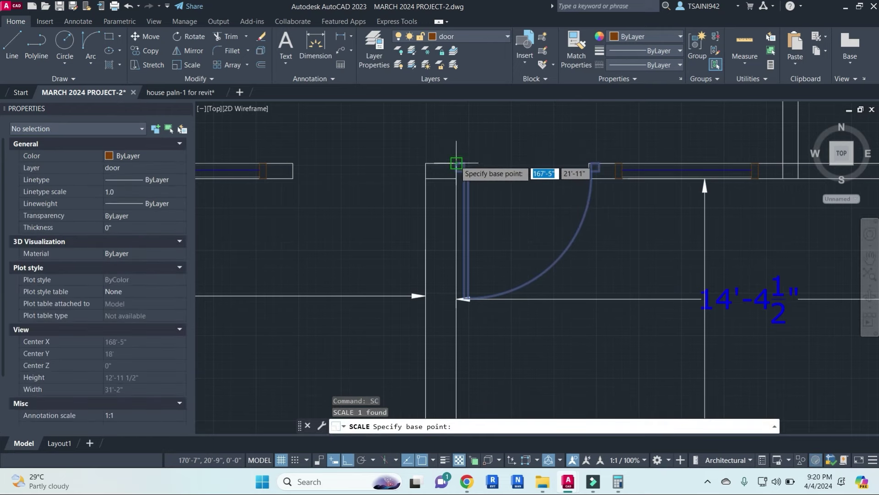
click(456, 163)
key(Return)
click(456, 163)
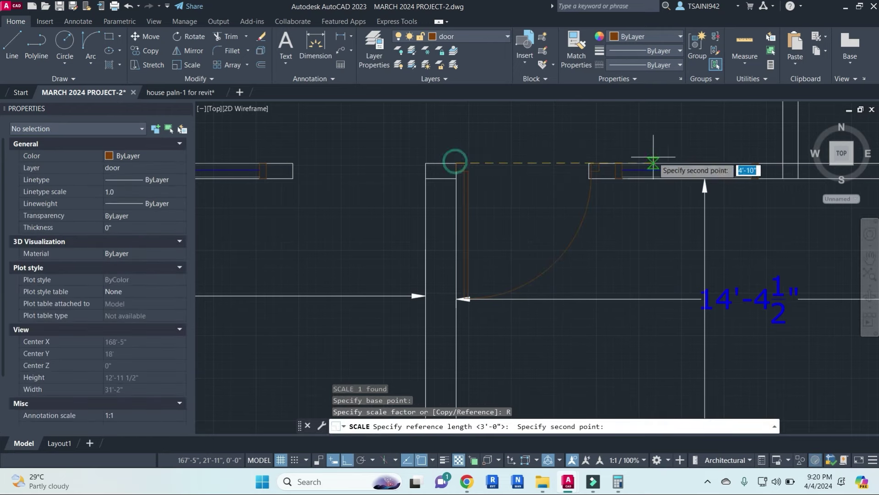
scroll(598, 158, up, 4)
click(608, 175)
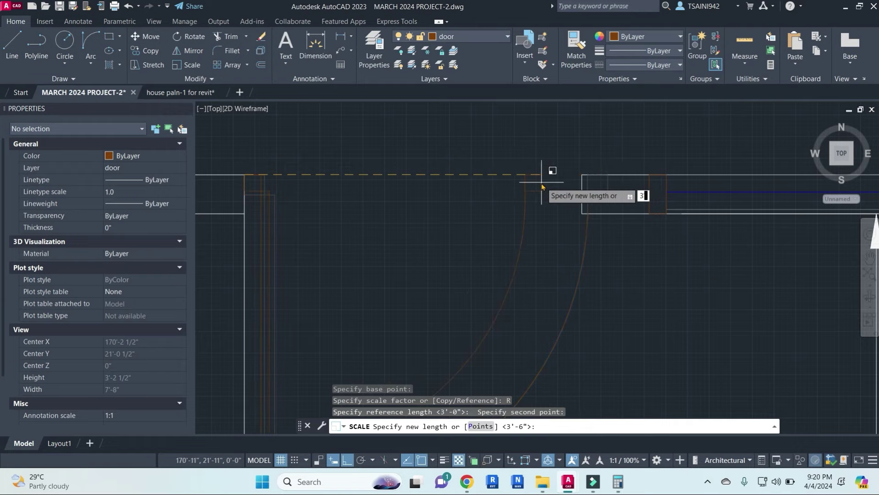
text(3'3")
key(Return)
scroll(589, 206, down, 2)
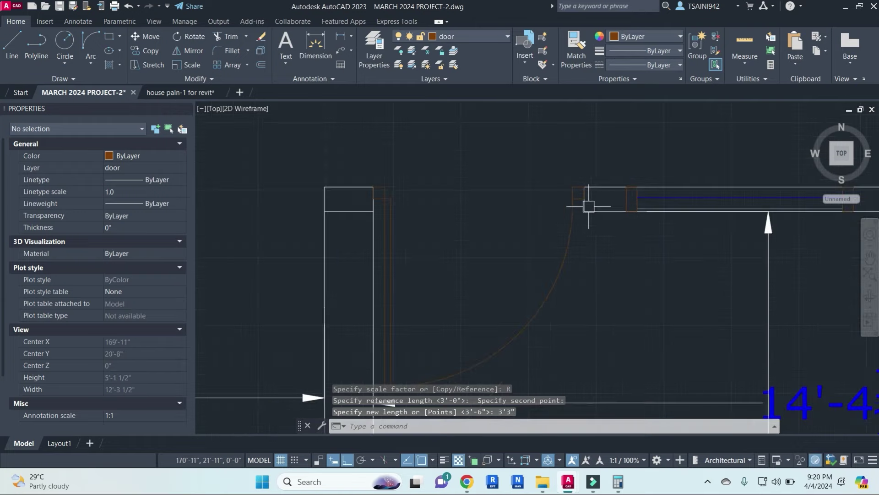
scroll(577, 220, down, 3)
- Mirror the upper and lower doors across the wall, keeping the originals
click(609, 231)
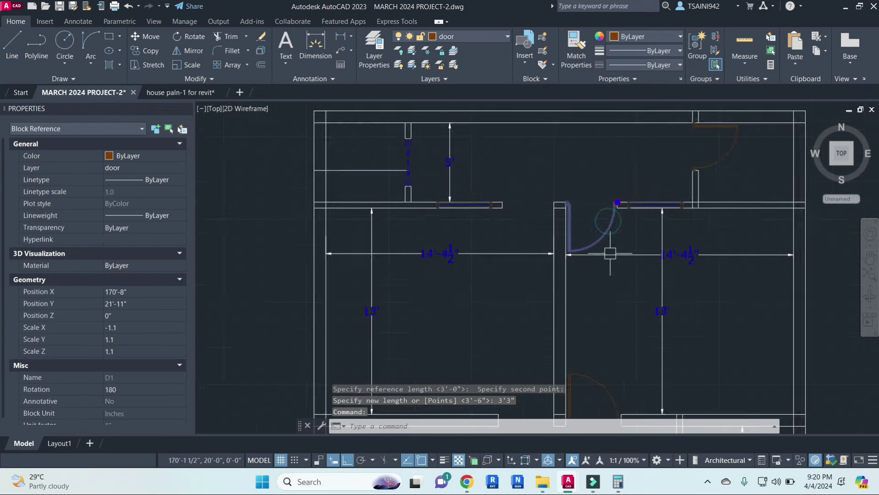
scroll(614, 238, down, 1)
click(600, 287)
text(mi)
key(Return)
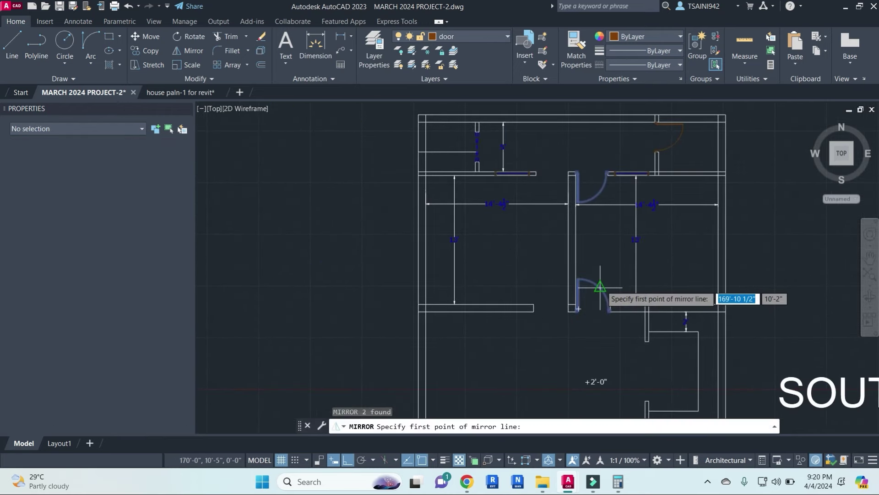
scroll(563, 312, up, 2)
click(576, 302)
click(579, 359)
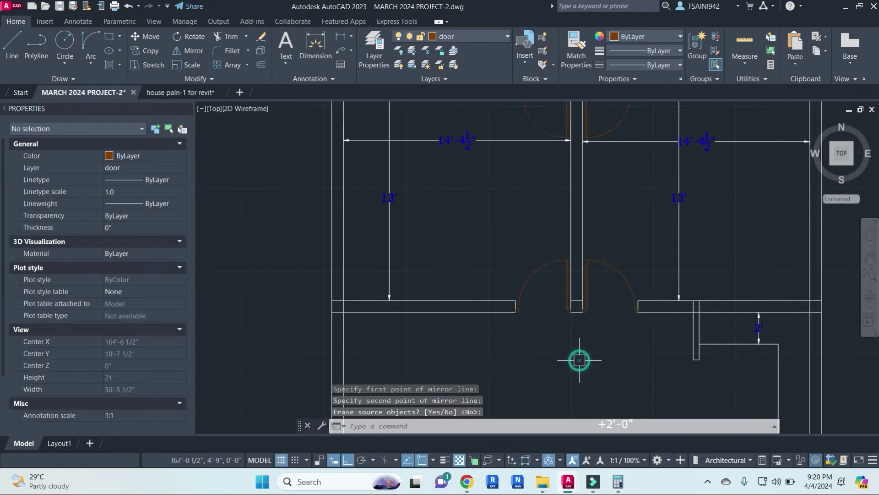
key(Return)
scroll(585, 348, down, 2)
mouse_move(585, 348)
middle_down()
mouse_move(572, 262)
mouse_move(536, 187)
middle_up()
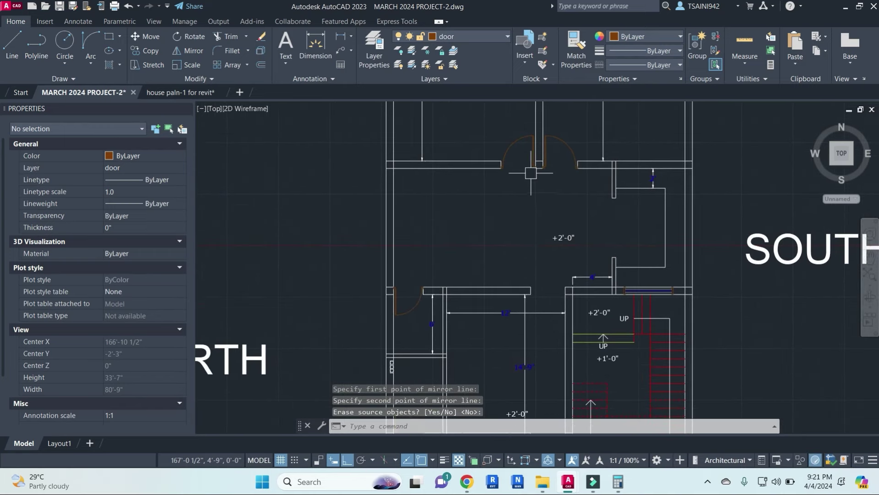
- Begin copying the left door block, then cancel the copy
click(533, 162)
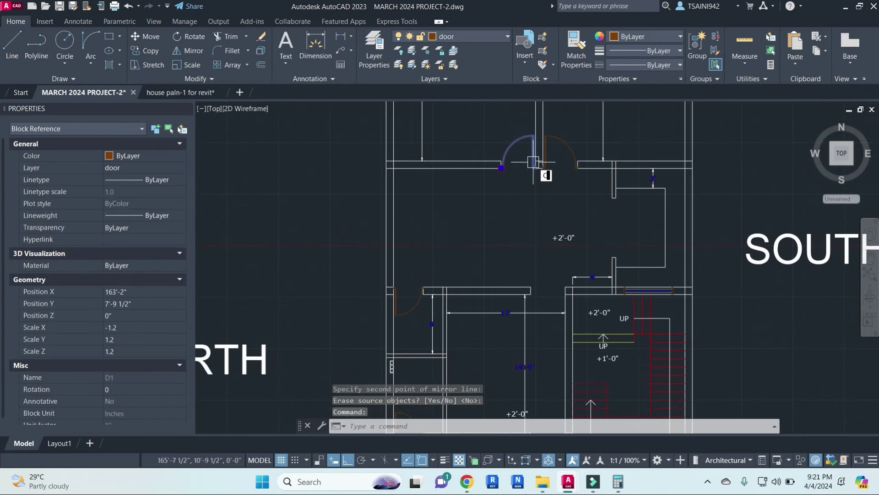
text(co)
key(Return)
scroll(531, 160, up, 5)
click(532, 158)
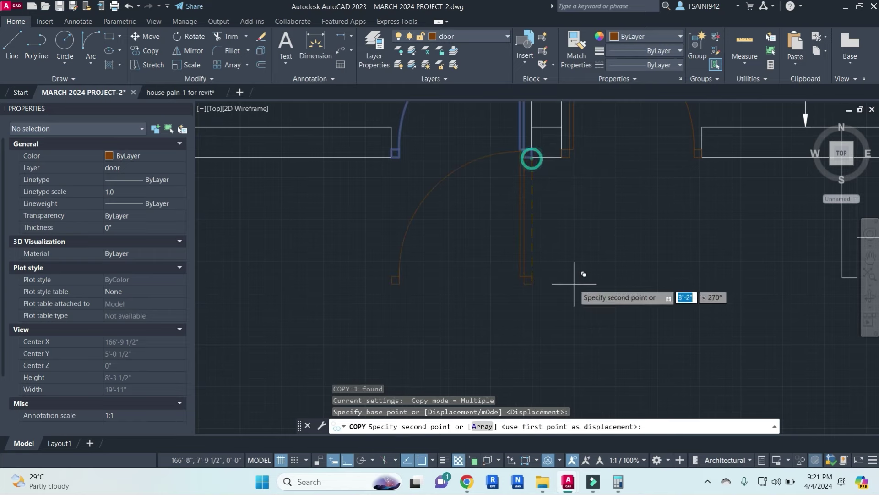
scroll(574, 284, down, 5)
scroll(577, 248, up, 2)
scroll(545, 250, up, 3)
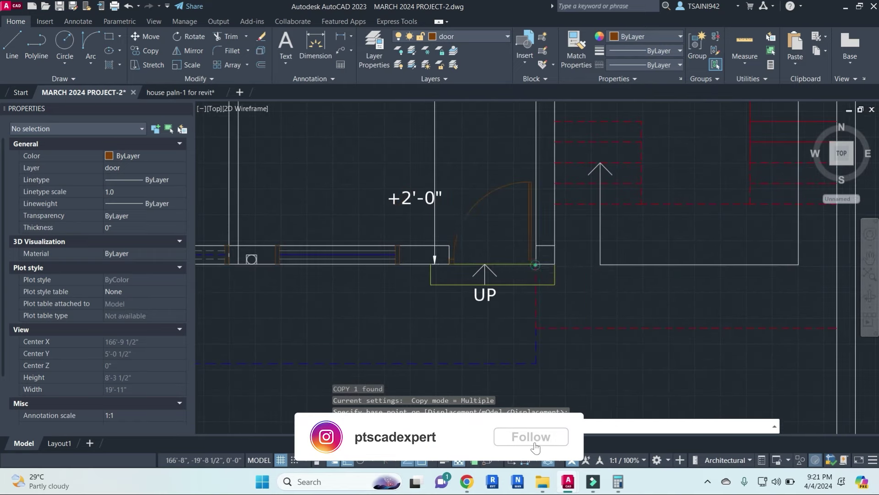
scroll(535, 264, down, 4)
scroll(535, 275, up, 2)
key(Escape)
key(Escape)
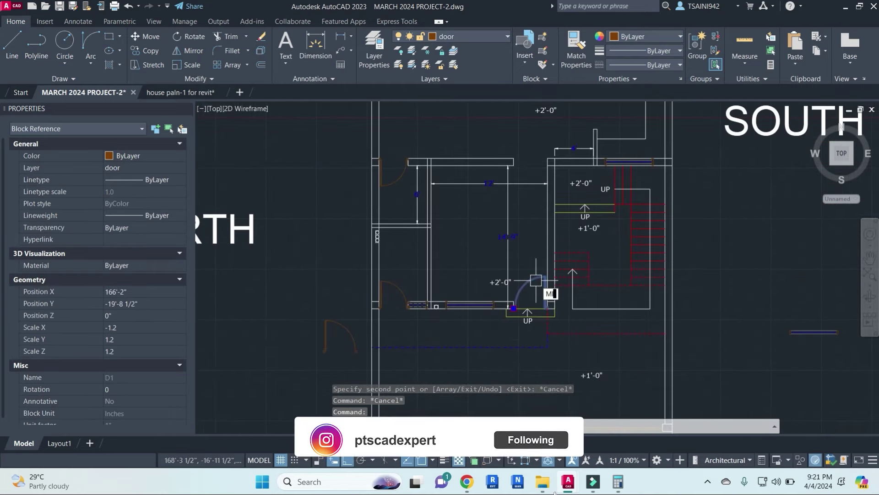
- Mirror the left door so it swings the other way at the landing
text(i)
key(Return)
click(548, 233)
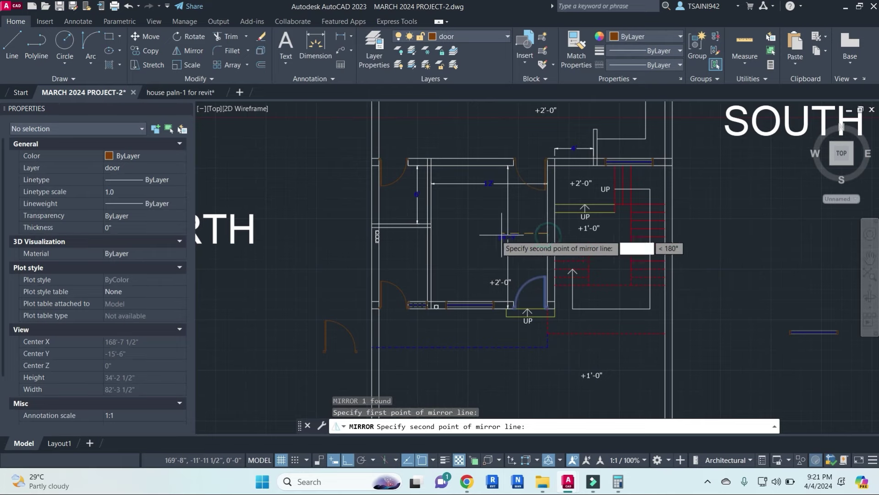
click(472, 234)
key(Return)
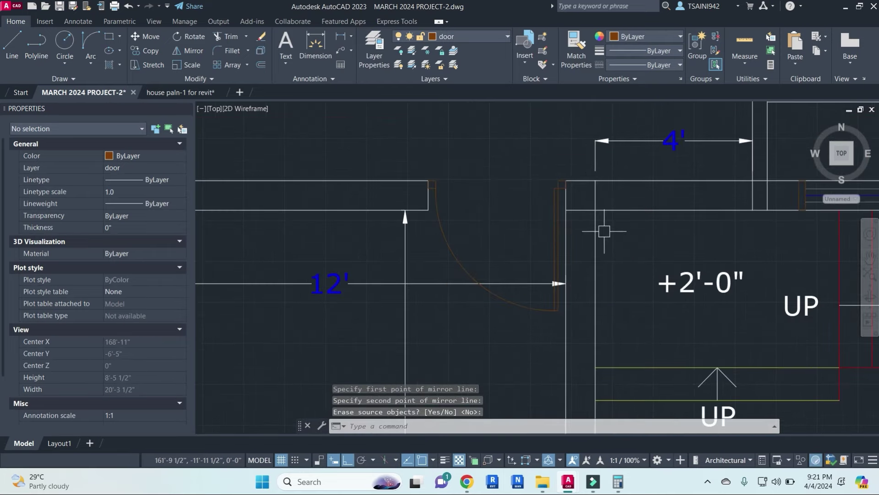
middle_drag(604, 229, 518, 221)
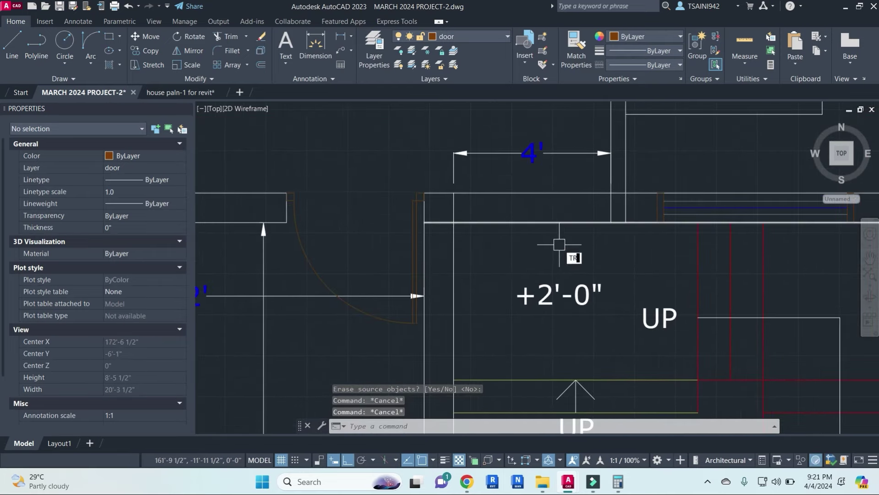
- Trim the wall lines crossing the door opening by the landing
text(tr)
key(Return)
click(567, 244)
click(527, 188)
key(Escape)
- Erase the 4' dimension above the door
click(535, 153)
text(e)
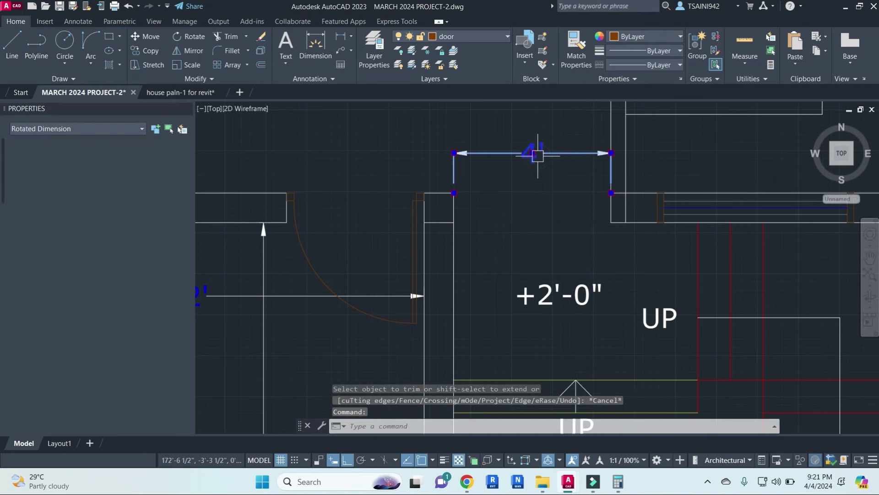
key(Return)
scroll(538, 156, down, 3)
scroll(441, 282, down, 5)
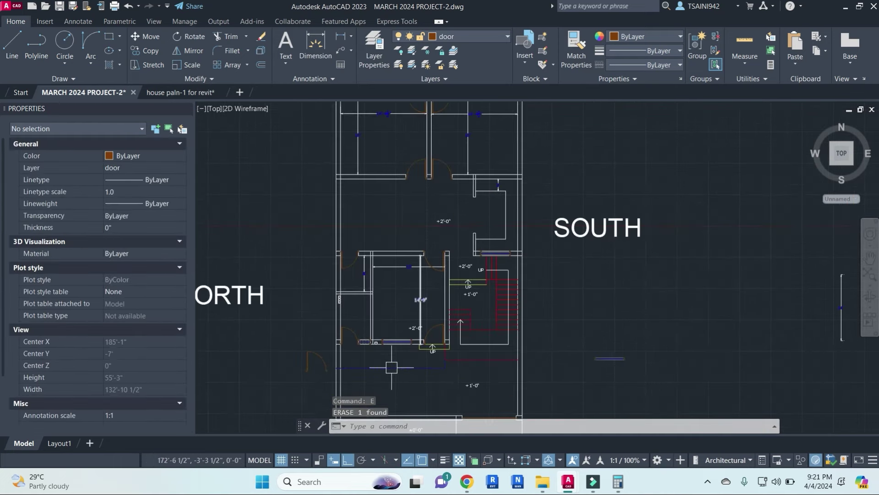
- Start moving the spare door left of the plan, picking a base point
click(315, 357)
middle_drag(321, 355, 550, 314)
text(m)
key(Return)
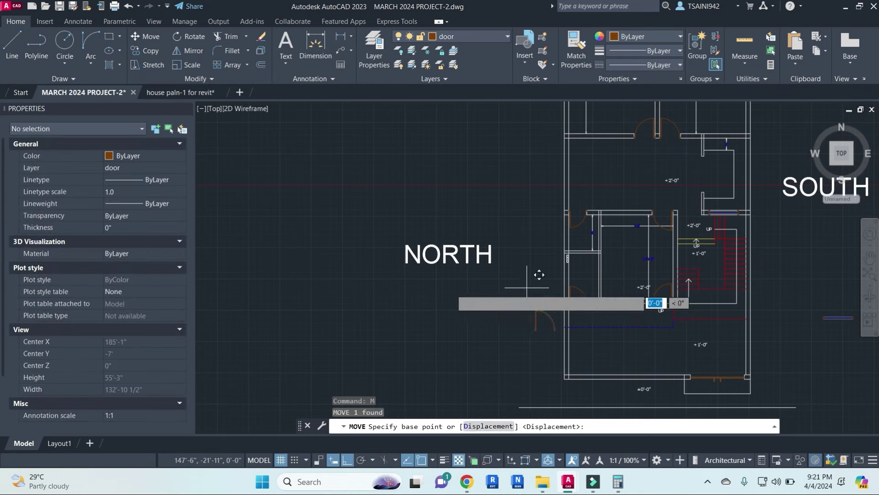
click(451, 295)
- Explode the door block beside the NORTH label and erase its unwanted parts
key(Escape)
scroll(455, 314, up, 3)
click(466, 303)
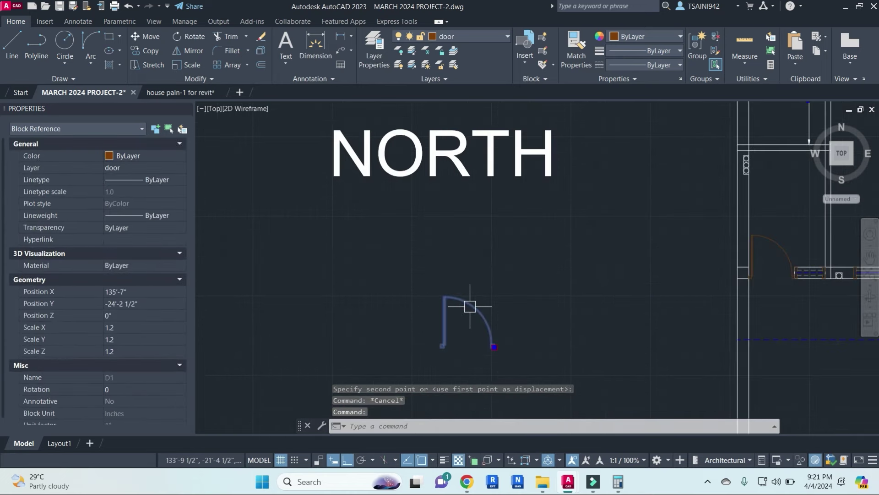
text(x)
key(Return)
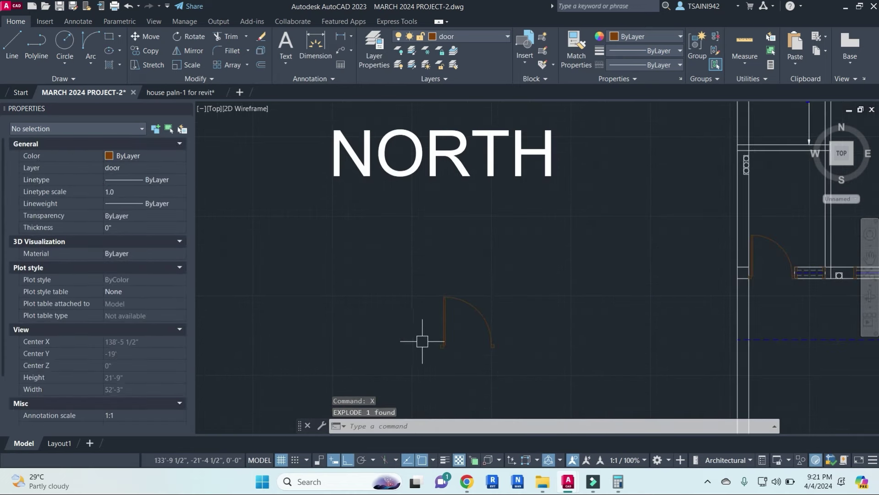
click(471, 329)
click(526, 359)
text(e)
key(Return)
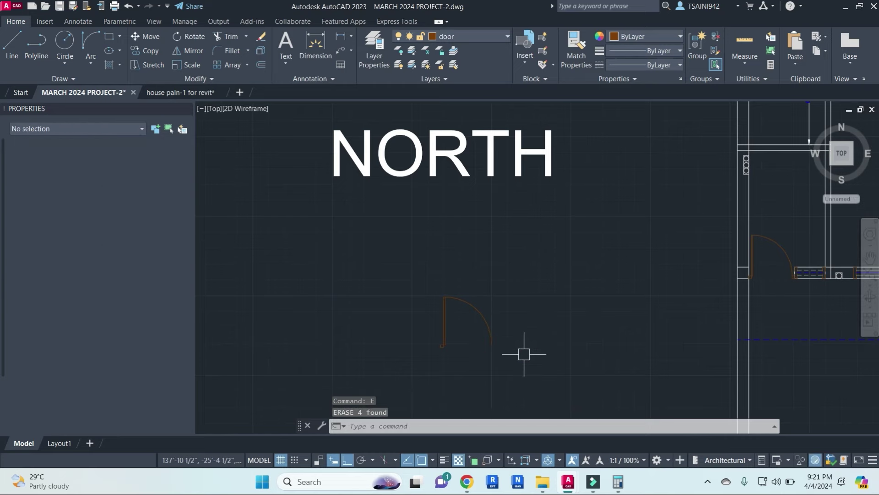
click(516, 365)
click(458, 320)
key(Return)
- Draw a vertical guide line straight up from the door's endpoint
text(l)
key(Return)
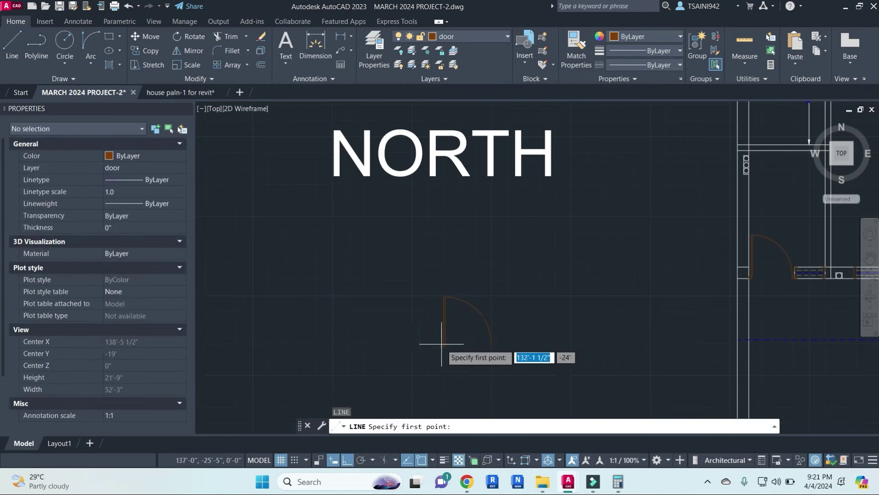
scroll(435, 348, up, 2)
click(444, 347)
click(444, 196)
key(Escape)
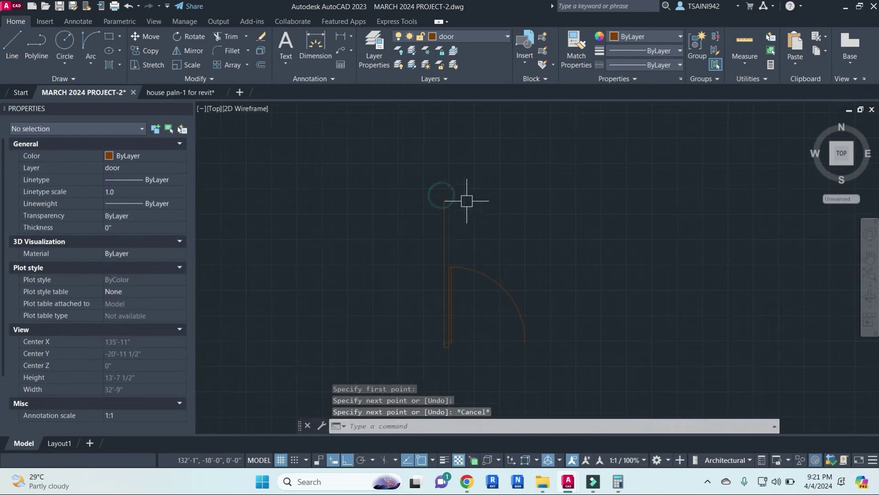
key(Escape)
key(Escape)
- Offset the guide line 4' to the right, then offset that copy 2' back toward the door
text(o)
key(Return)
text(4')
key(Return)
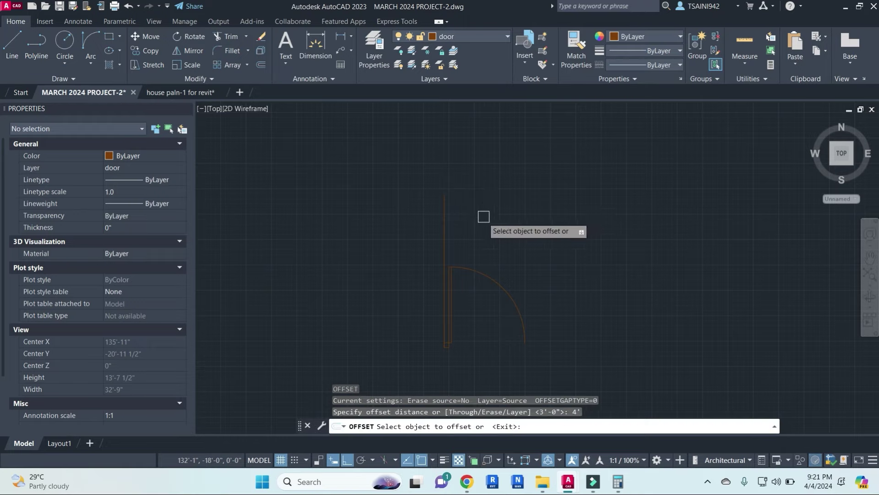
click(449, 229)
click(580, 239)
key(Escape)
text(o)
key(Return)
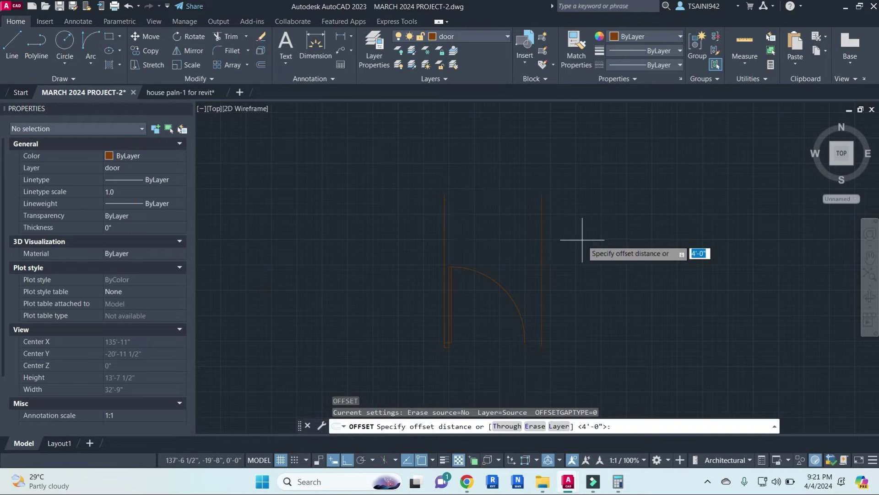
text(2)
key(Return)
click(541, 240)
click(477, 232)
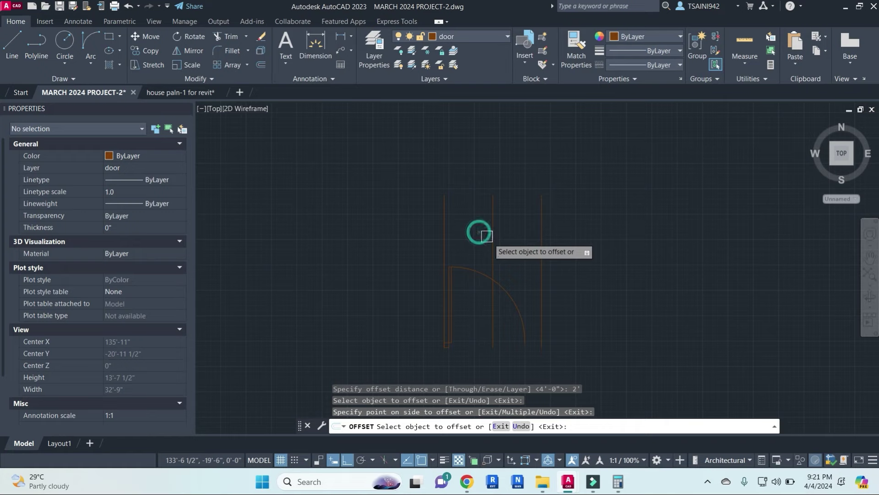
key(Escape)
key(Escape)
- Try scaling the door leaf by reference from its hinge corner, then cancel the resize
click(417, 255)
click(534, 360)
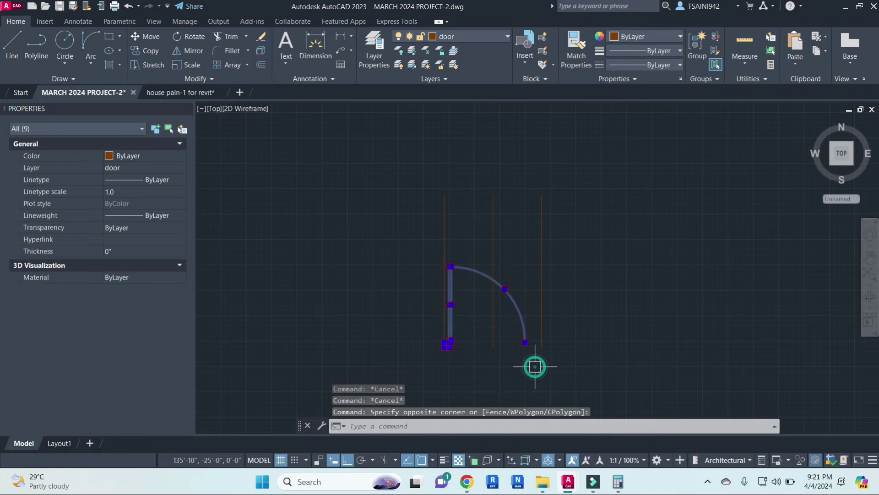
text(c)
key(Return)
scroll(522, 359, up, 4)
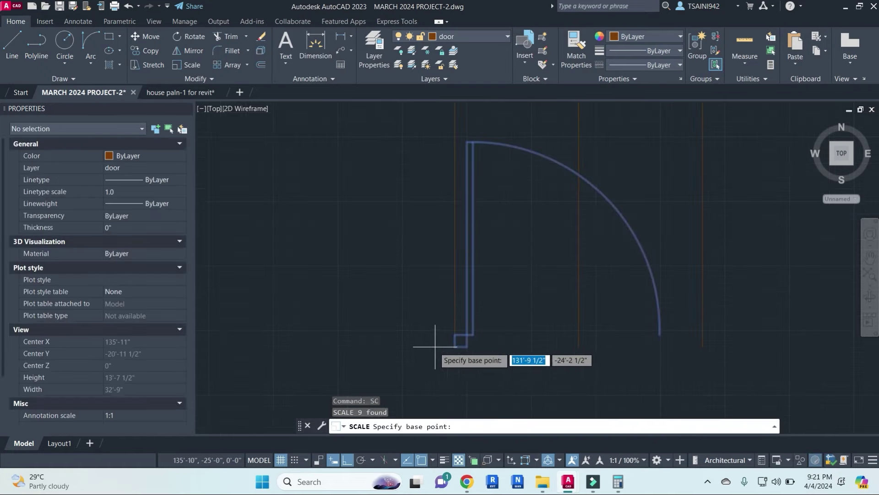
click(455, 346)
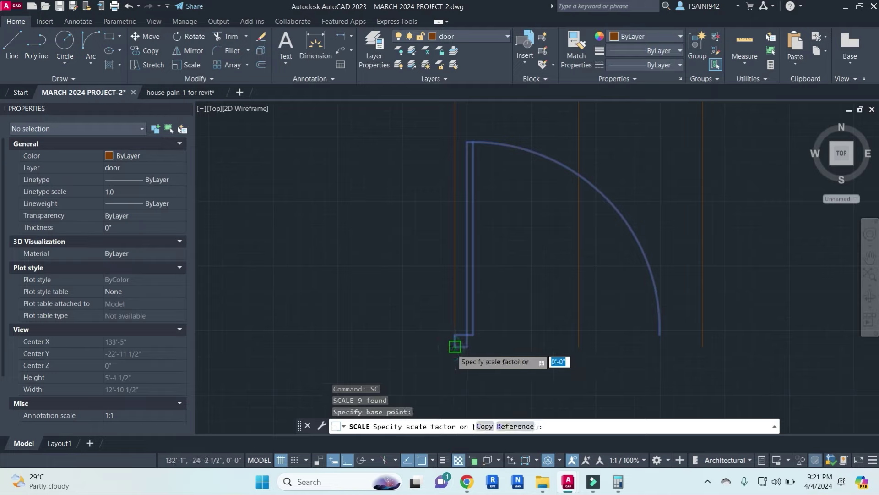
text(R)
key(Return)
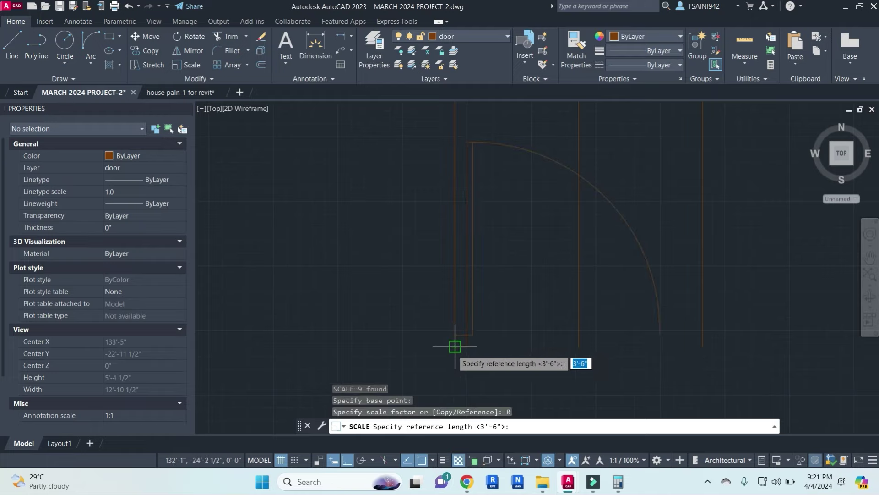
click(455, 346)
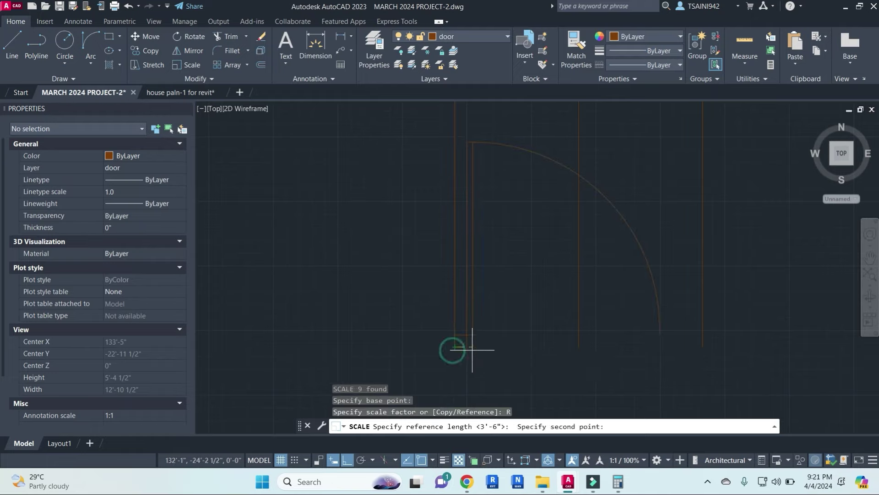
click(665, 337)
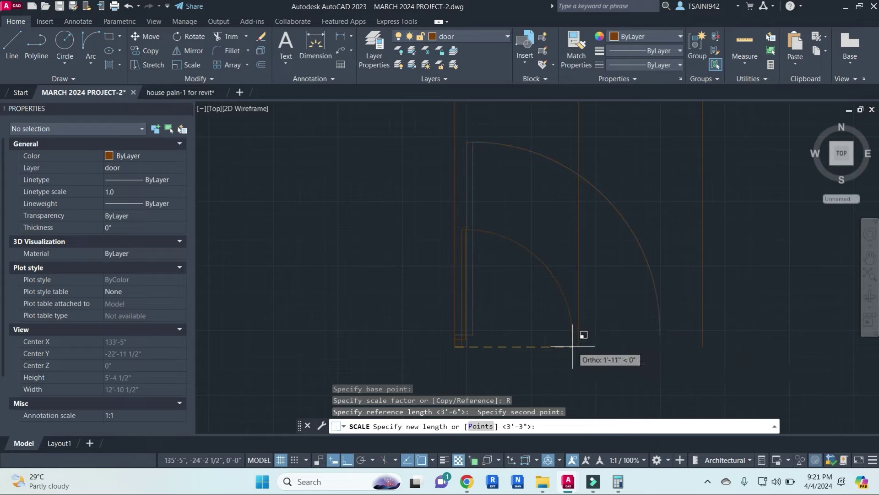
key(Escape)
key(Escape)
- Mirror the door leaf and arc about the guide line, keeping the original, to form a double door
click(404, 181)
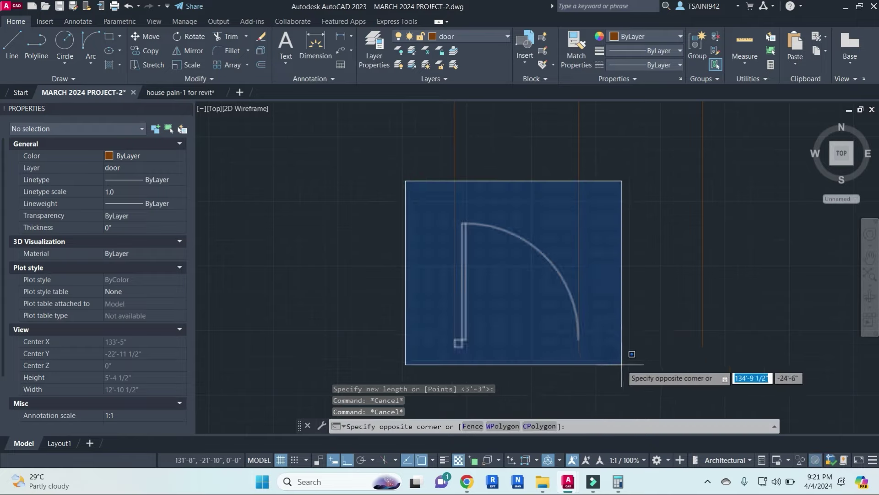
click(622, 365)
text(i)
key(Return)
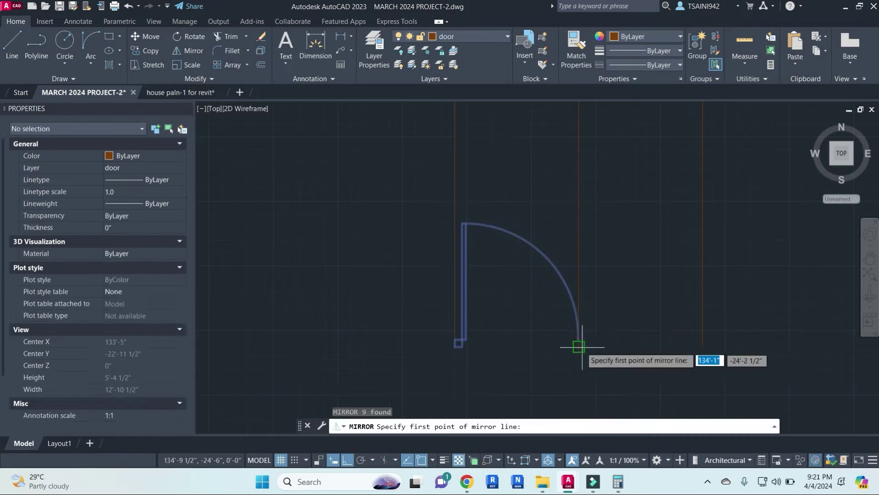
click(578, 341)
click(572, 223)
key(Return)
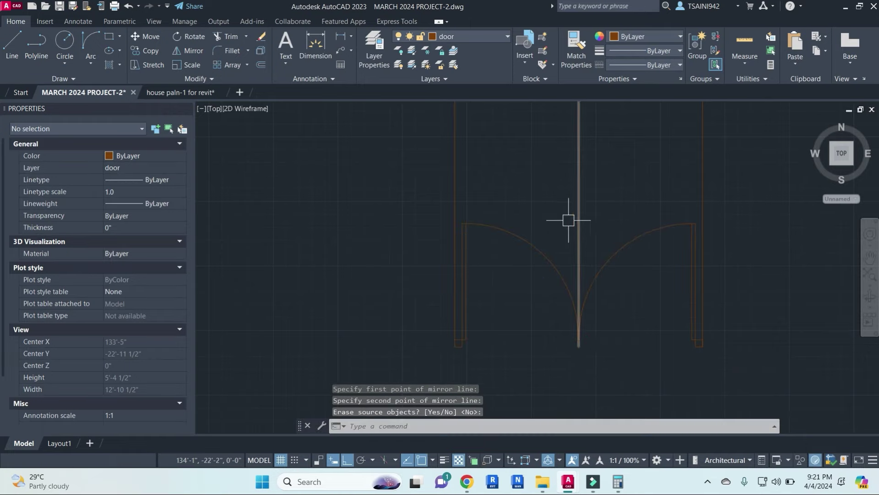
click(406, 192)
click(748, 380)
middle_drag(747, 351, 693, 310)
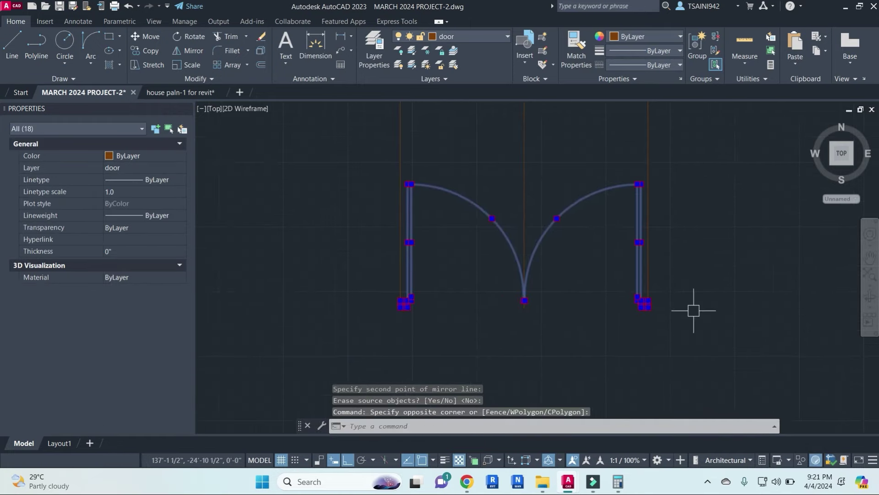
- Define block MD from all 18 double-door objects, with its base point at the door's right corner
text(b)
key(Return)
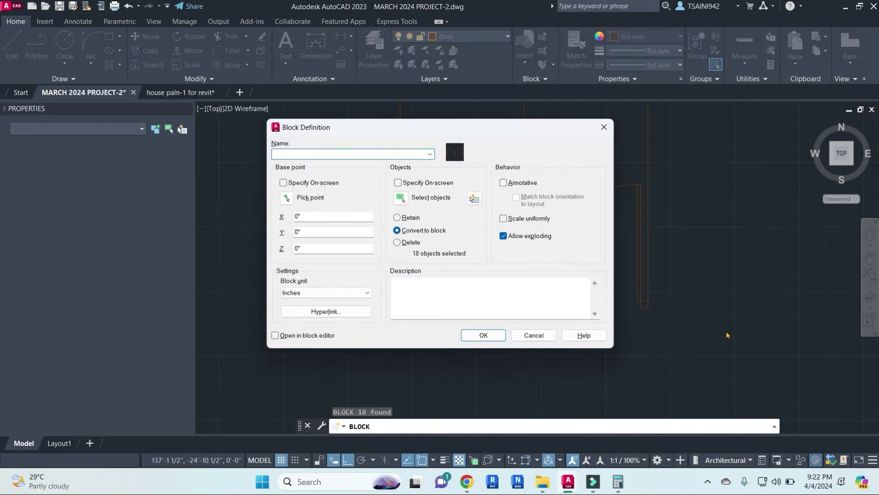
text(MD)
click(288, 199)
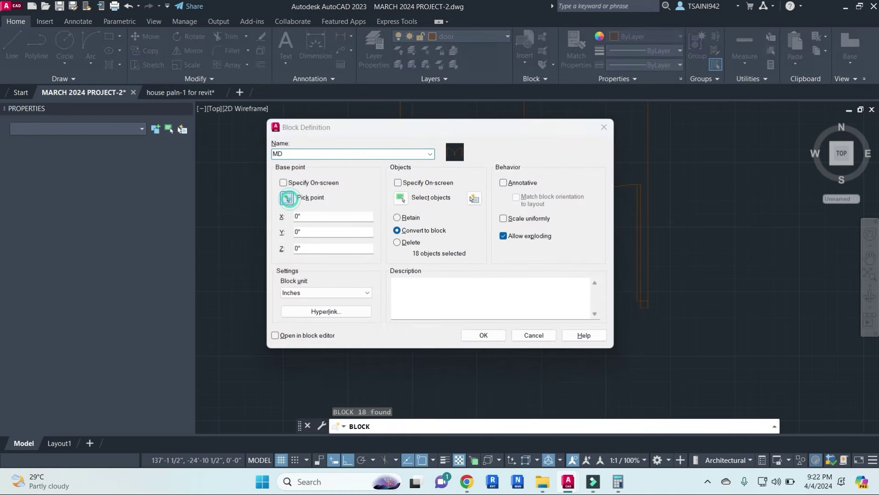
click(648, 307)
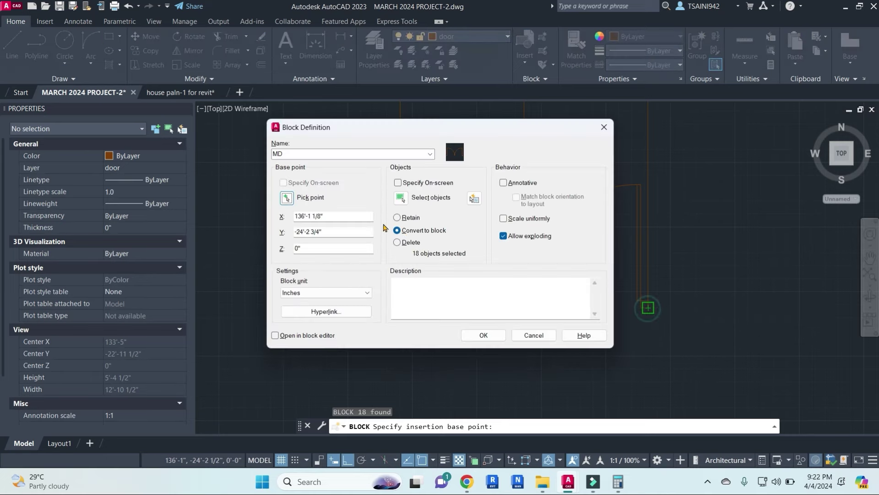
click(403, 228)
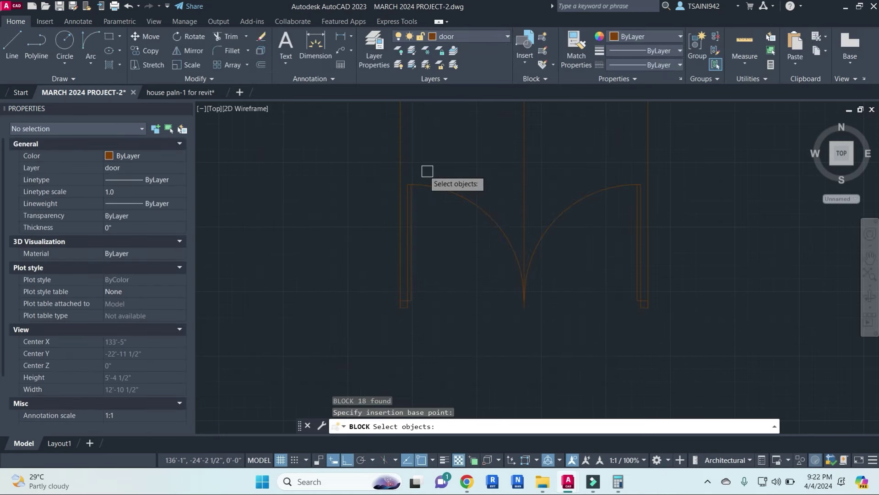
click(379, 161)
click(706, 339)
key(Return)
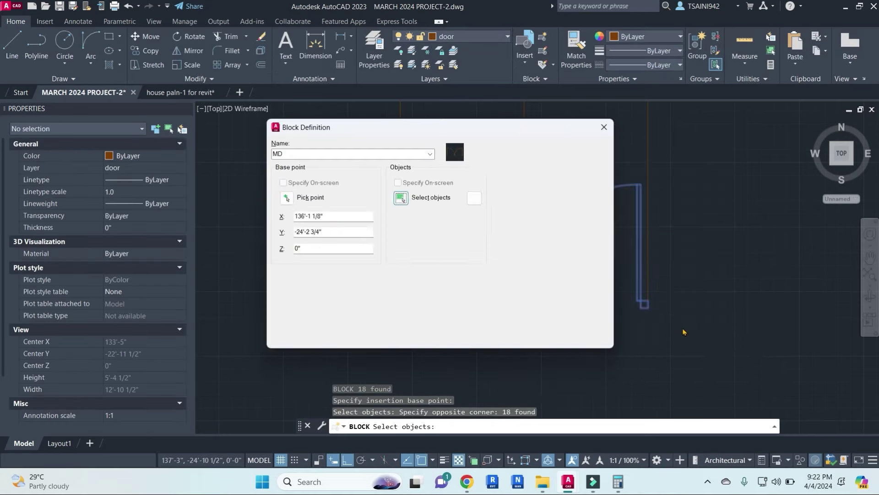
click(483, 338)
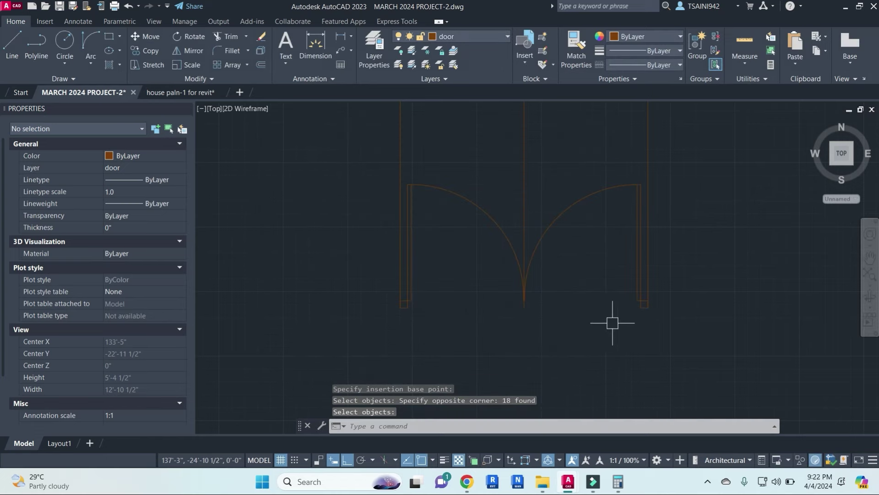
click(632, 298)
click(638, 274)
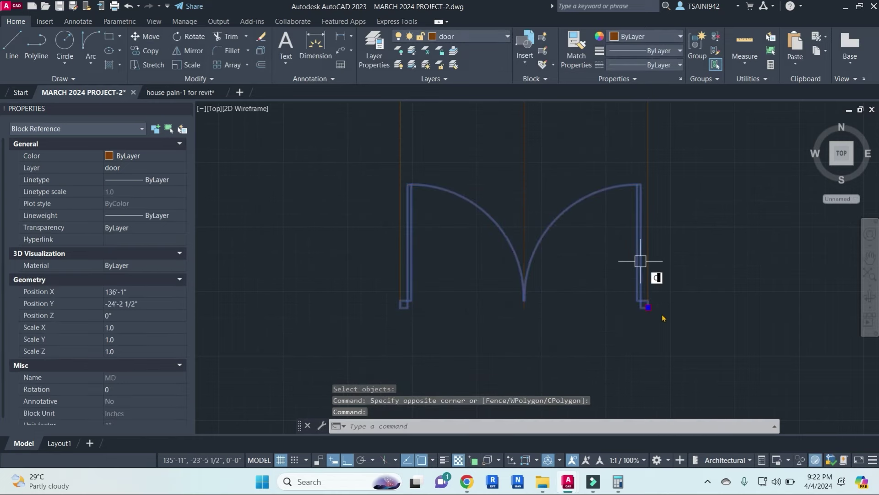
- Copy the MD double door from its corner into the wall opening beside the stairs
text(co)
key(Return)
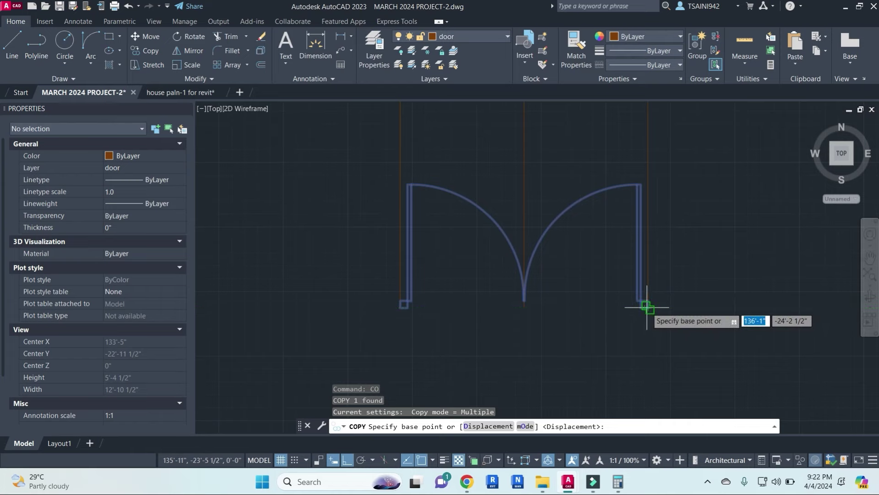
click(646, 307)
scroll(687, 293, down, 5)
middle_drag(730, 277, 357, 303)
scroll(506, 210, up, 3)
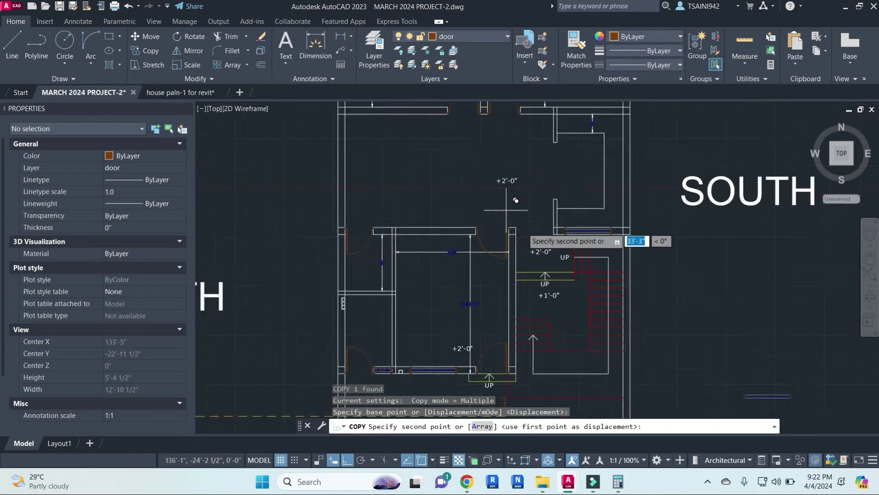
scroll(506, 211, up, 2)
click(569, 239)
key(Escape)
- Cancel a stray selection and pan the whole plan back into view
scroll(572, 220, up, 3)
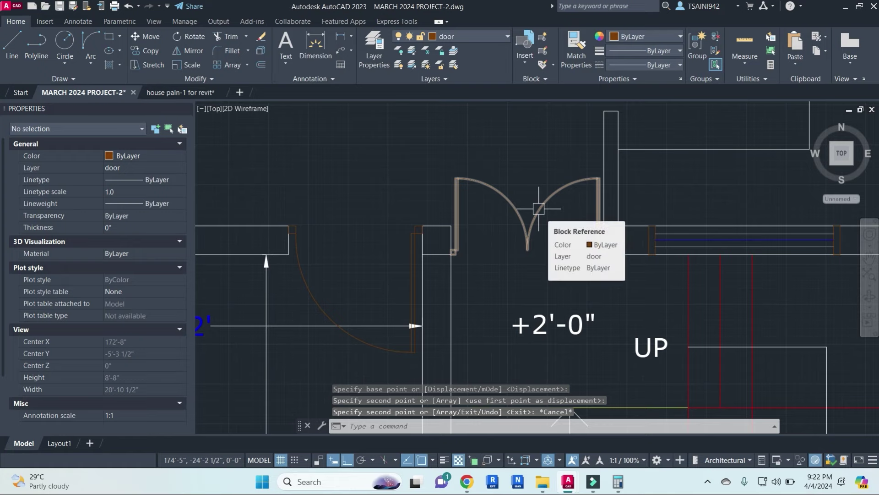
scroll(538, 208, down, 3)
scroll(538, 208, down, 4)
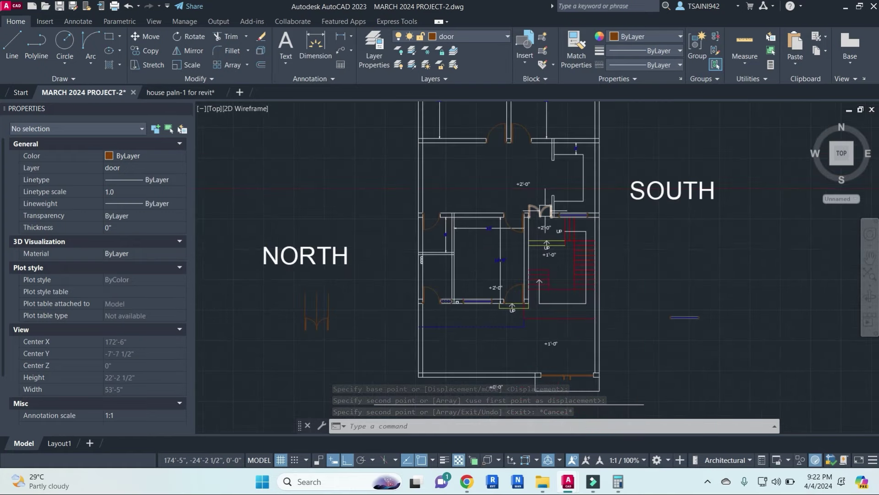
scroll(525, 259, up, 4)
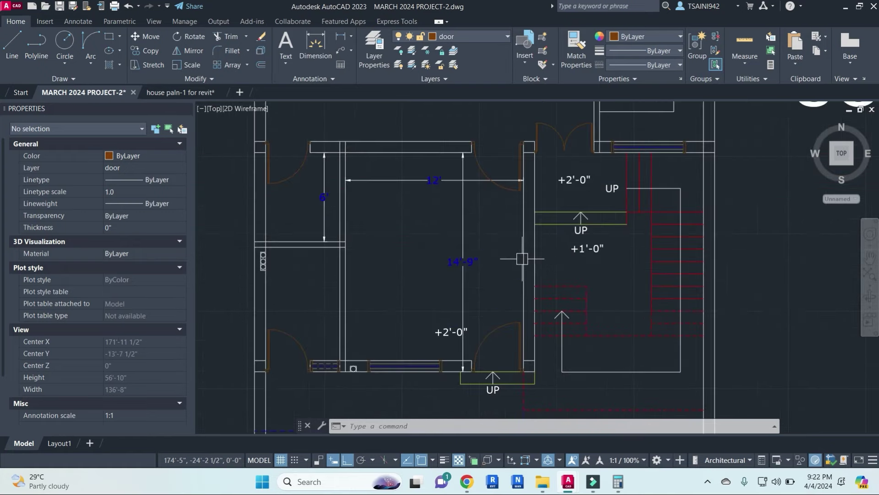
key(Escape)
key(Escape)
click(490, 291)
key(Escape)
scroll(517, 329, down, 4)
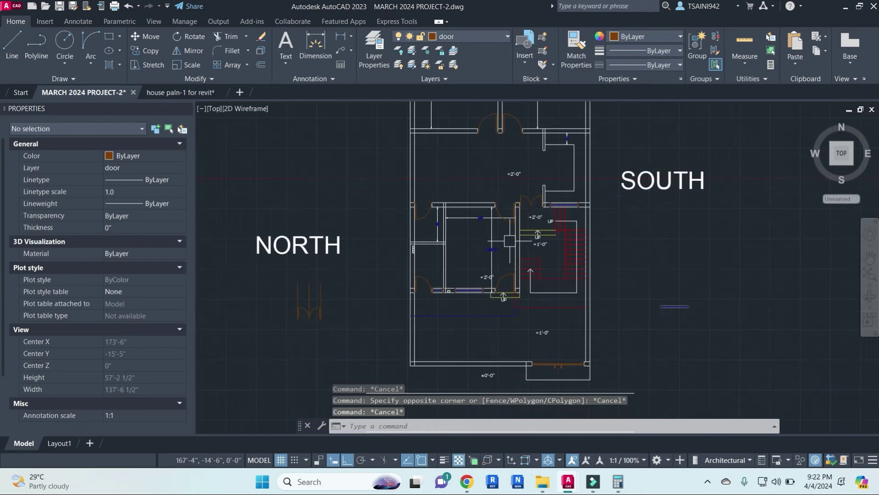
middle_drag(537, 284, 629, 310)
scroll(595, 243, down, 2)
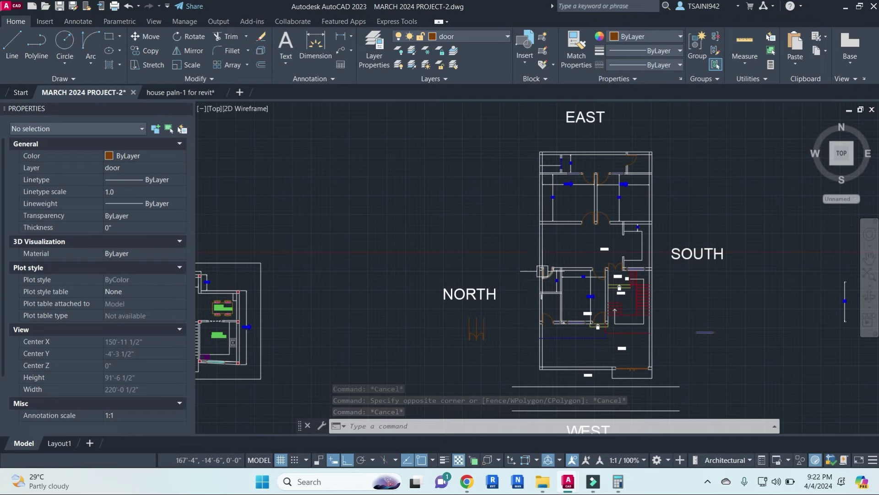
middle_drag(729, 298, 664, 277)
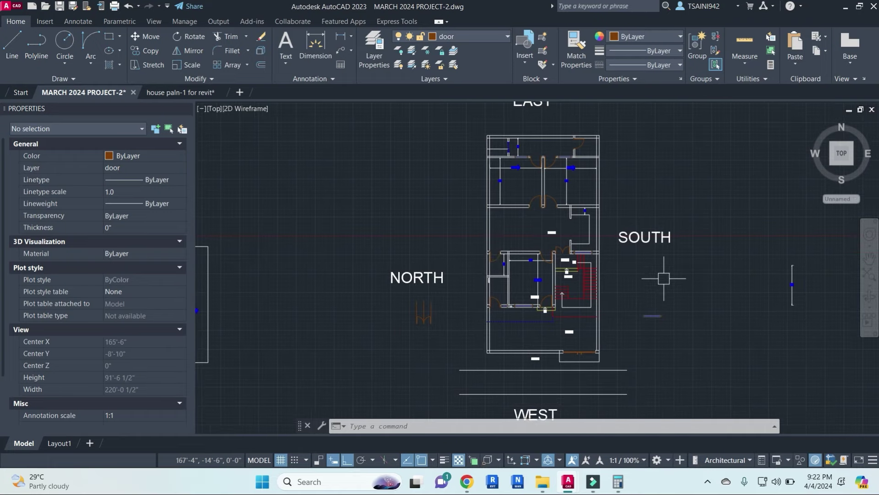
middle_drag(665, 278, 612, 244)
key(Escape)
key(Escape)
key(Escape)
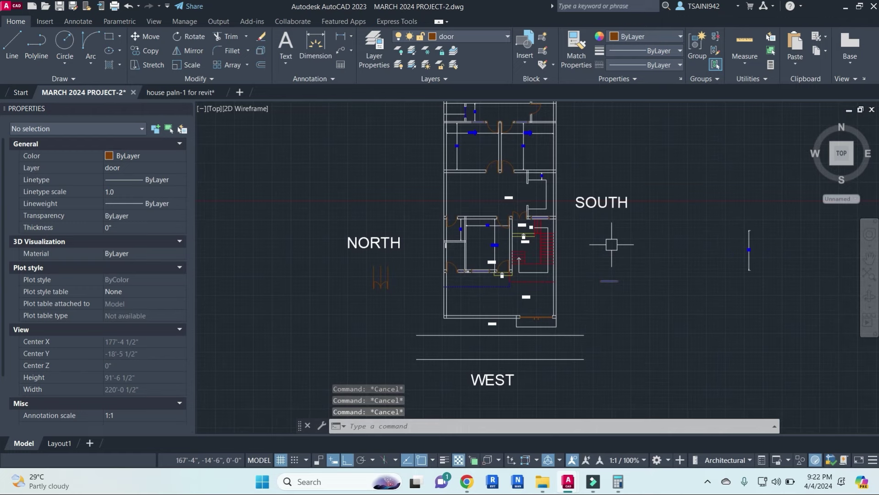
- Write a BEDROOM-1 multiline text label in a box above the SOUTH label
text(mt)
key(Return)
scroll(648, 229, up, 1)
scroll(595, 193, up, 1)
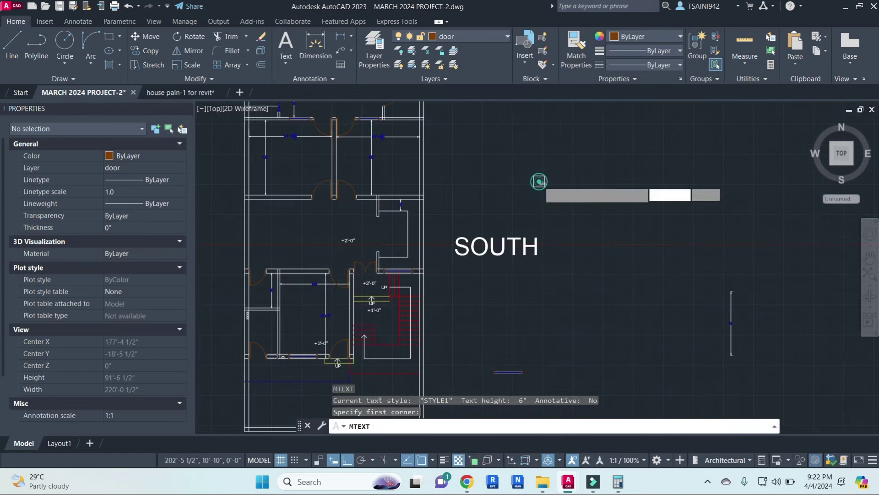
click(539, 181)
click(665, 251)
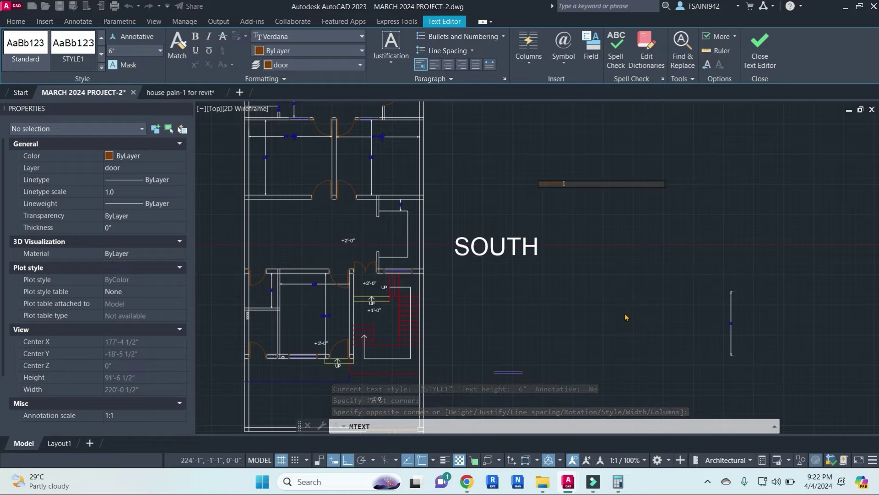
scroll(570, 182, up, 2)
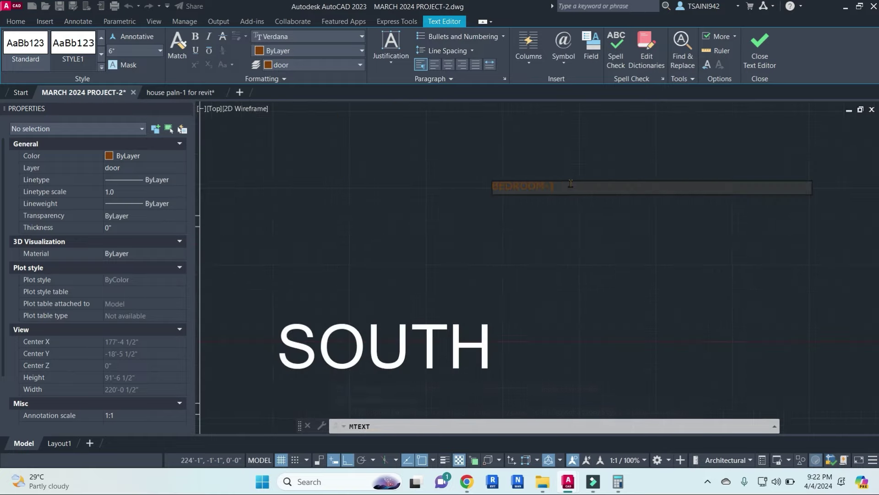
click(331, 37)
click(331, 50)
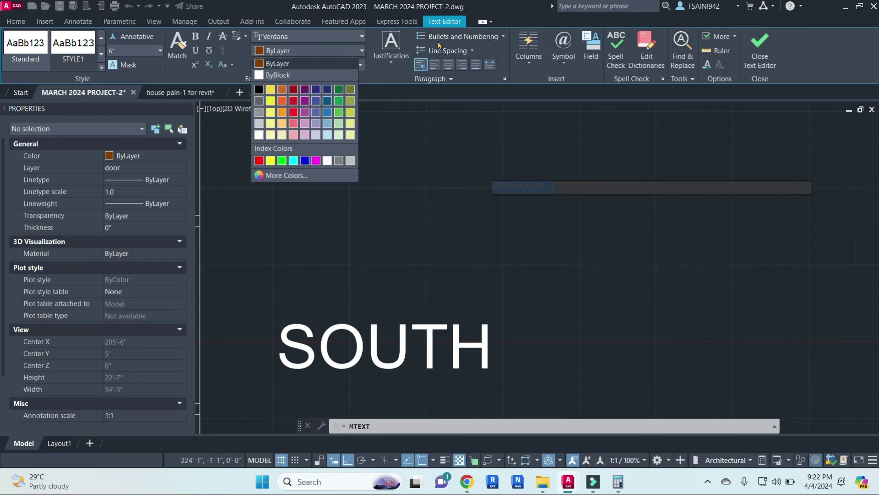
click(16, 22)
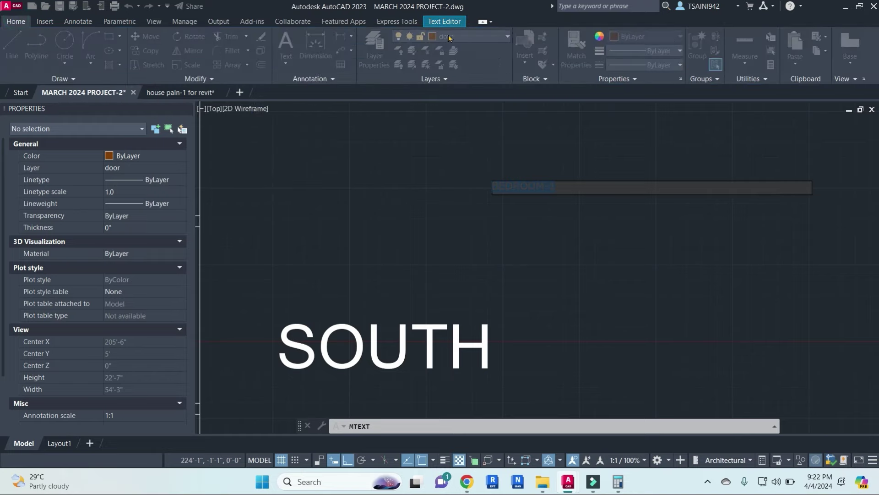
click(526, 202)
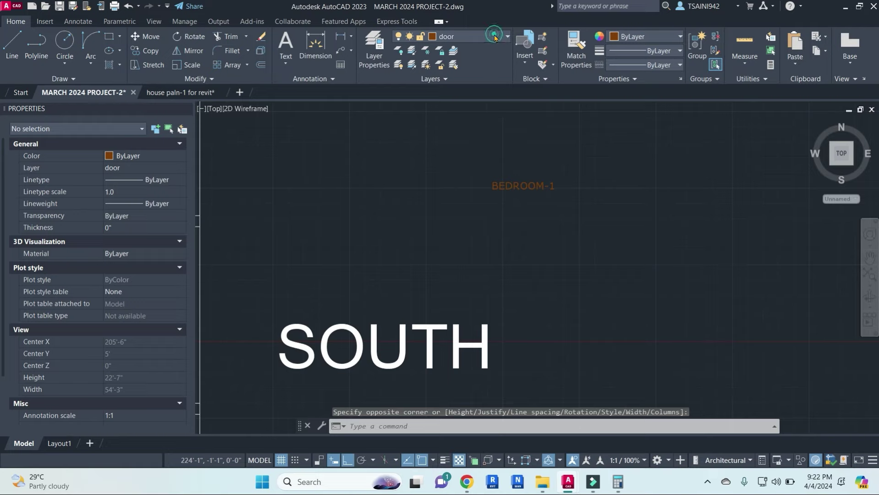
- Make Text the current layer
click(495, 37)
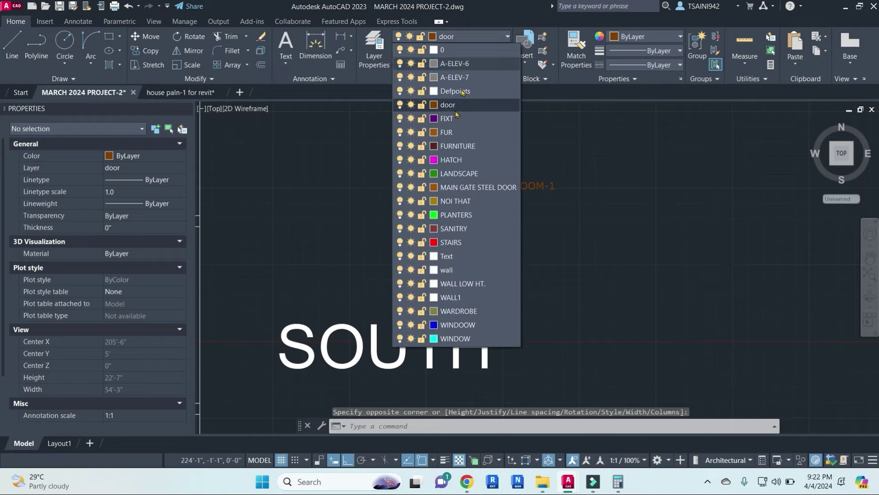
click(453, 256)
key(Escape)
key(Escape)
key(Escape)
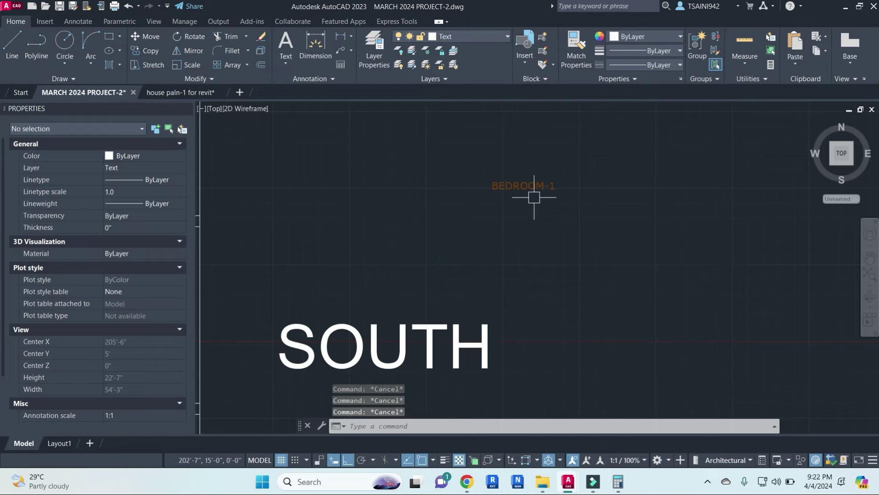
- Create a text box inside the bedroom and colour the BEDROOM-1 text green (19,103,52)
key(Return)
scroll(399, 211, down, 3)
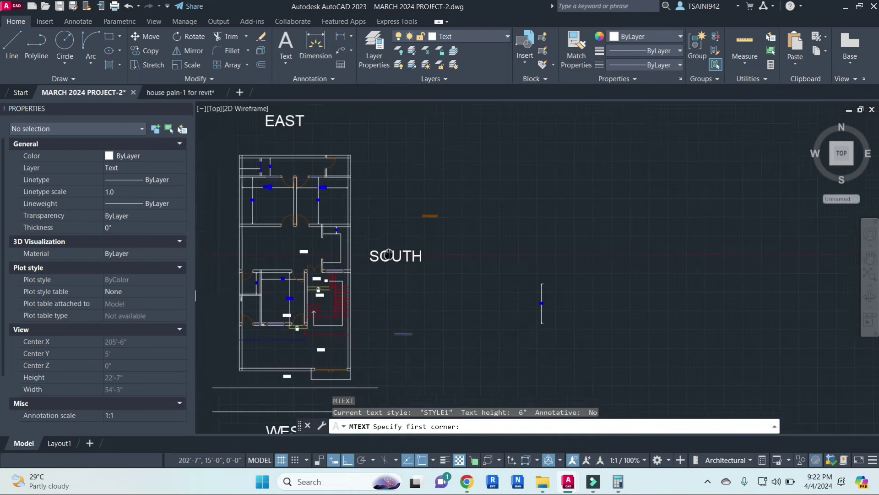
scroll(501, 177, down, 2)
scroll(501, 177, up, 5)
click(497, 202)
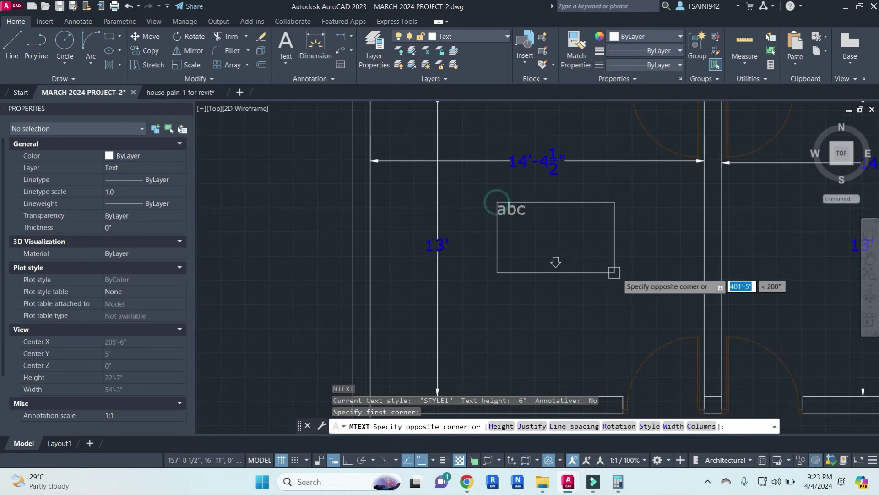
click(644, 274)
text(BEDROOM-)
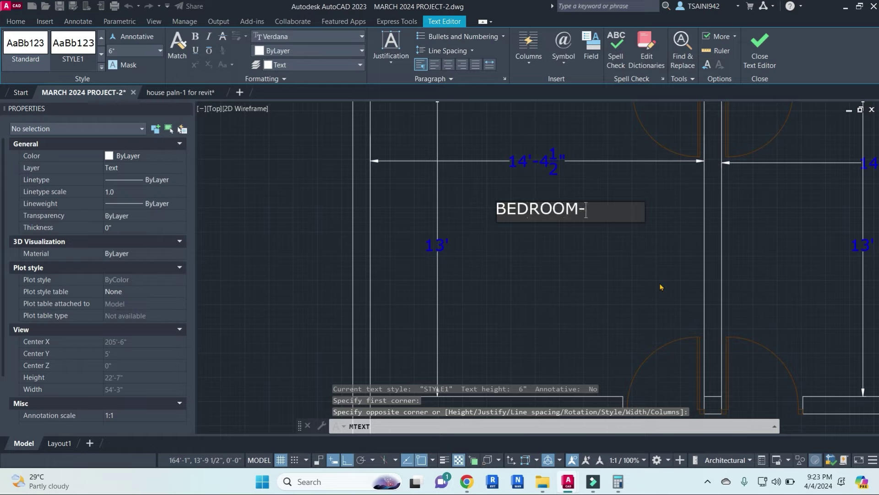
text(1)
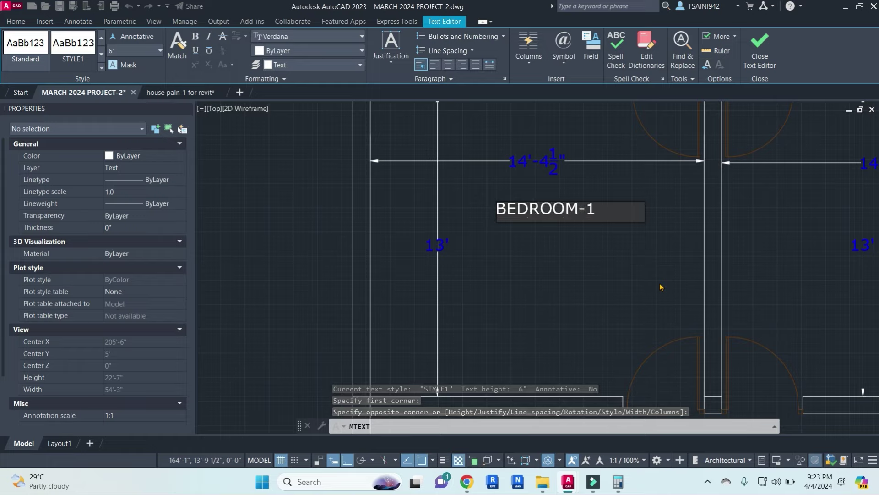
key(Return)
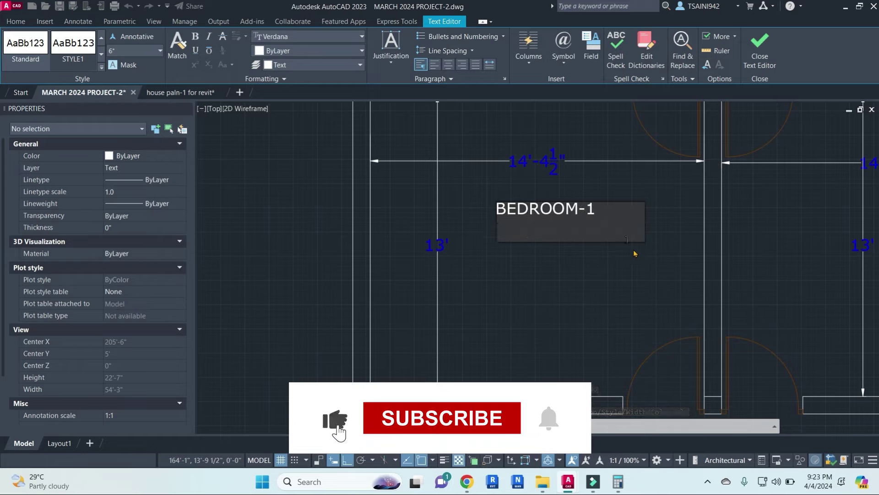
click(595, 207)
drag(595, 207, 483, 210)
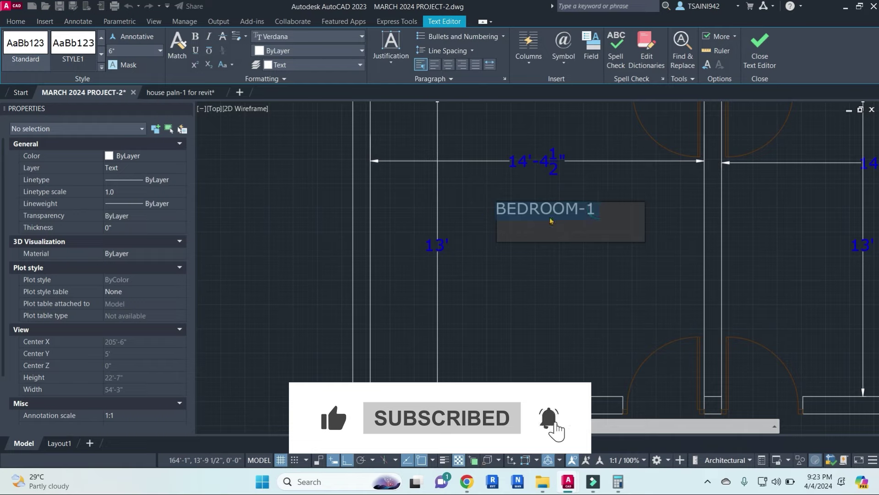
click(346, 49)
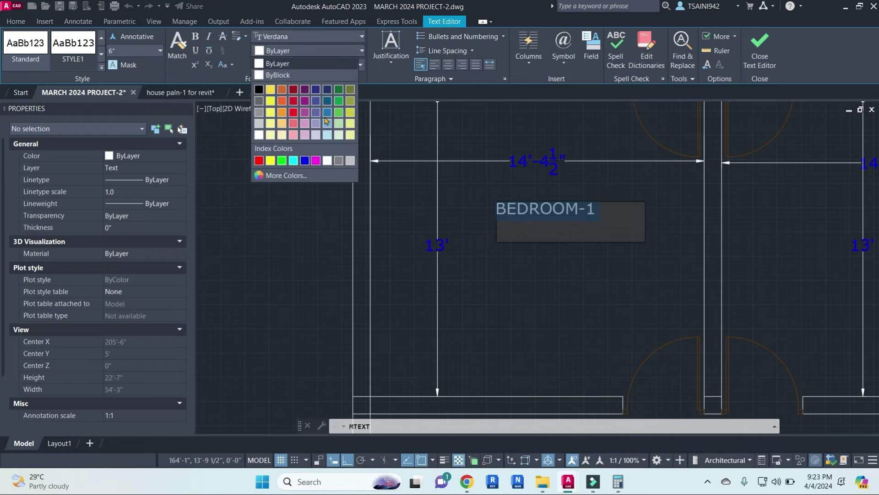
click(339, 90)
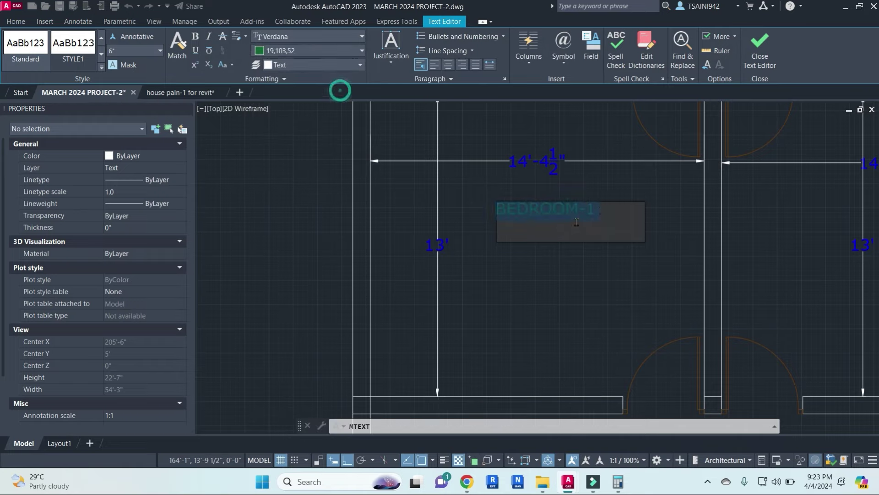
- Add the size 14'-4 1/2"X13'-0" beneath with 1/2 stacked as a fraction, and commit the label
key(Return)
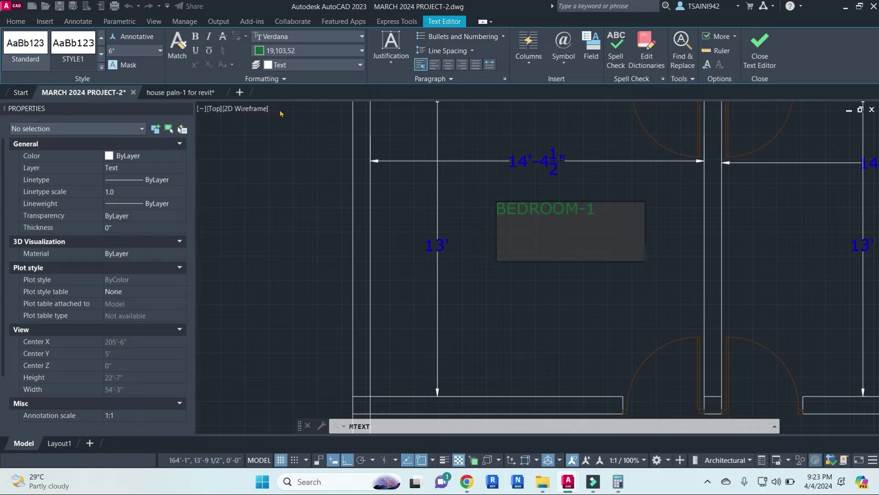
key(Return)
text(14'-41/2)
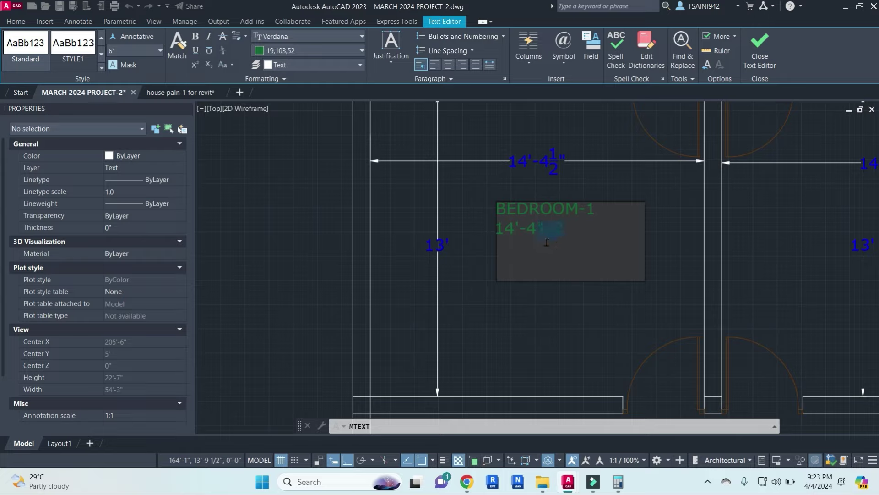
click(225, 50)
text("X13'-0")
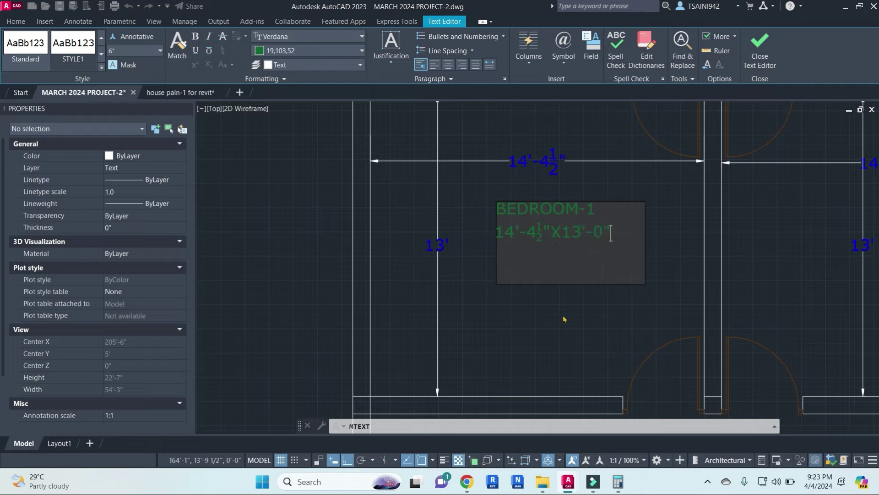
click(564, 319)
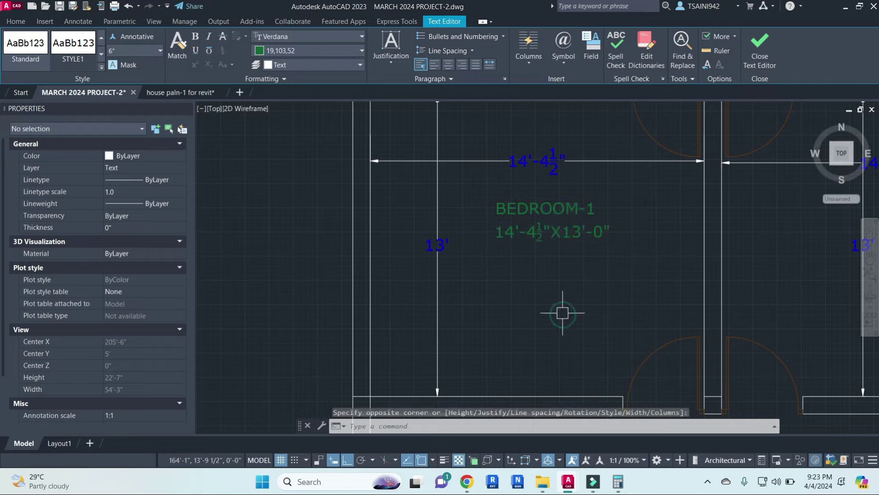
- Copy the BEDROOM-1 label with its size into the right-hand room
double_click(577, 209)
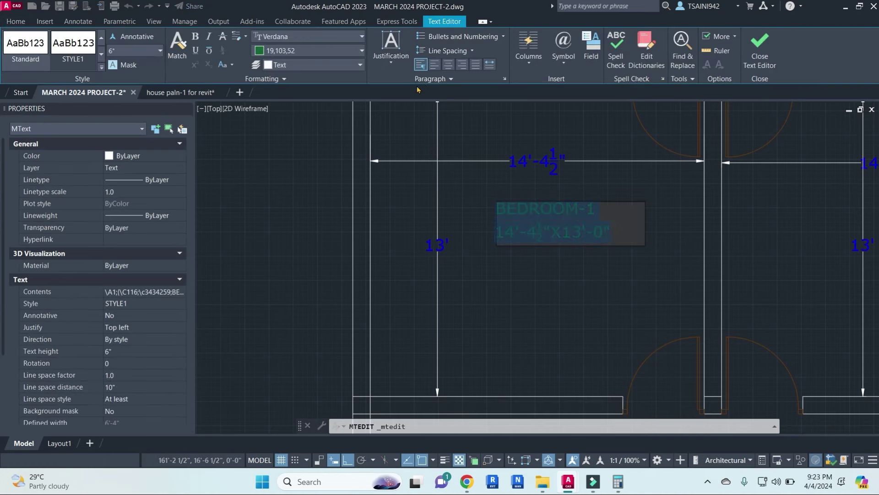
click(551, 268)
scroll(528, 304, down, 2)
click(581, 228)
middle_drag(566, 283, 416, 303)
text(co)
key(Return)
click(403, 299)
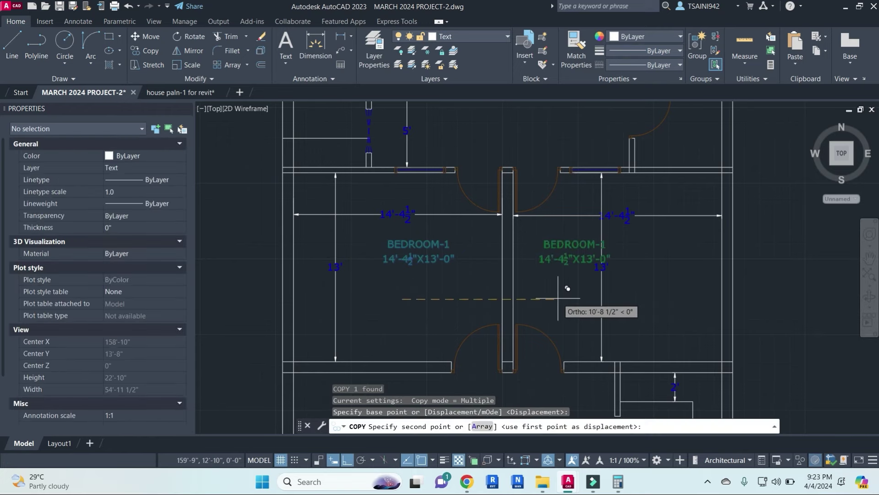
click(577, 299)
key(Escape)
- Edit the copied label to read BEDROOM-2, then copy the BEDROOM-1 label to the clipboard
scroll(633, 238, up, 2)
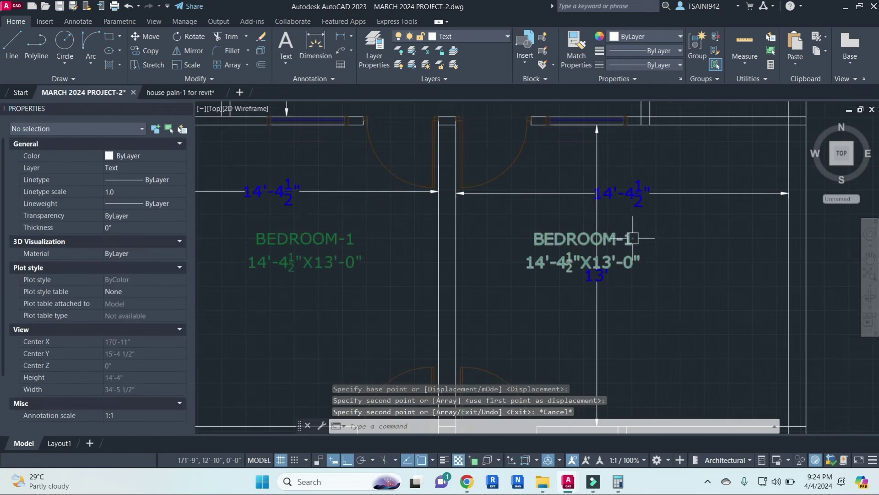
double_click(633, 238)
text(2)
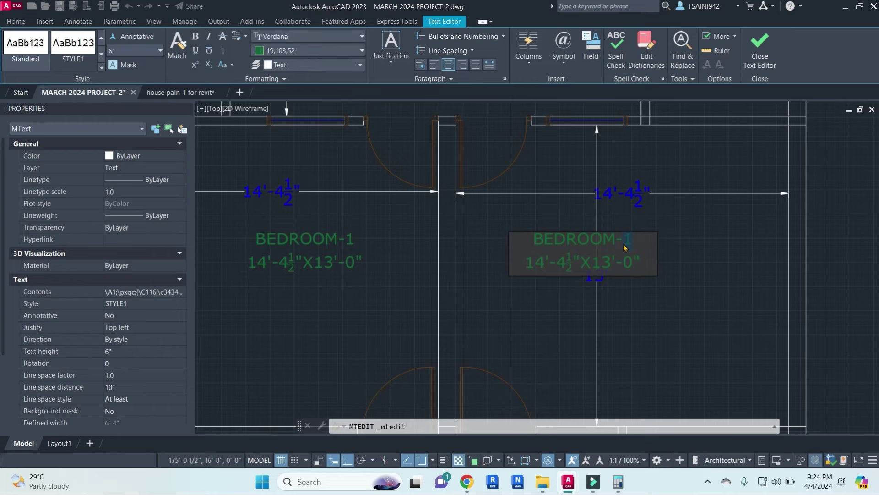
click(636, 310)
scroll(629, 316, down, 2)
click(445, 223)
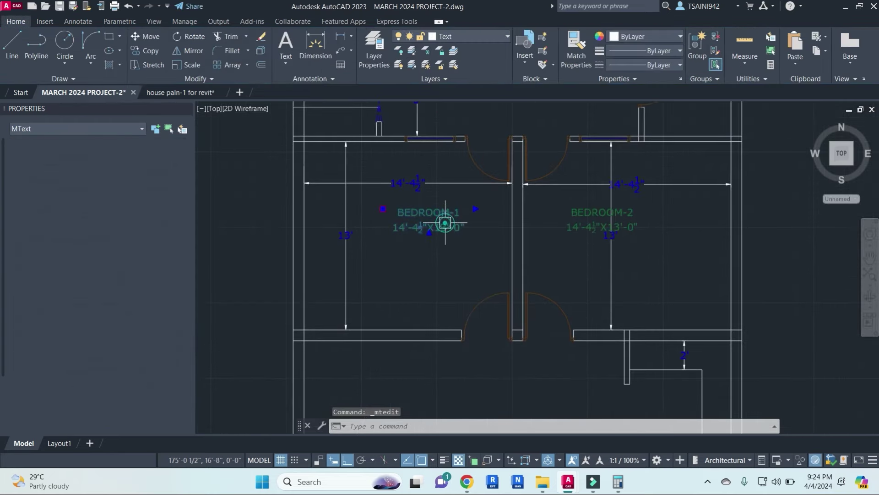
key(ctrl+c)
scroll(390, 229, up, 4)
- Paste a room label into the upper room, erase the extra duplicate, and rename it PUJA ROOM
key(ctrl+v)
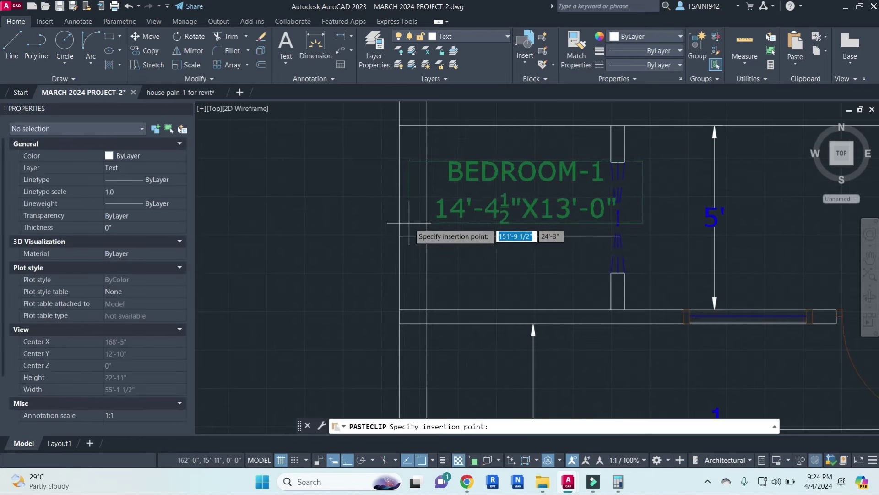
click(414, 227)
click(489, 239)
text(E)
key(Return)
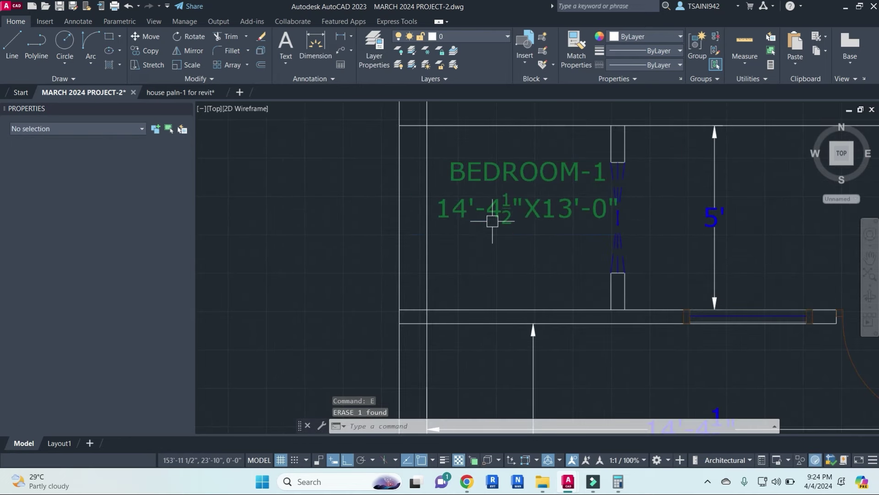
double_click(493, 220)
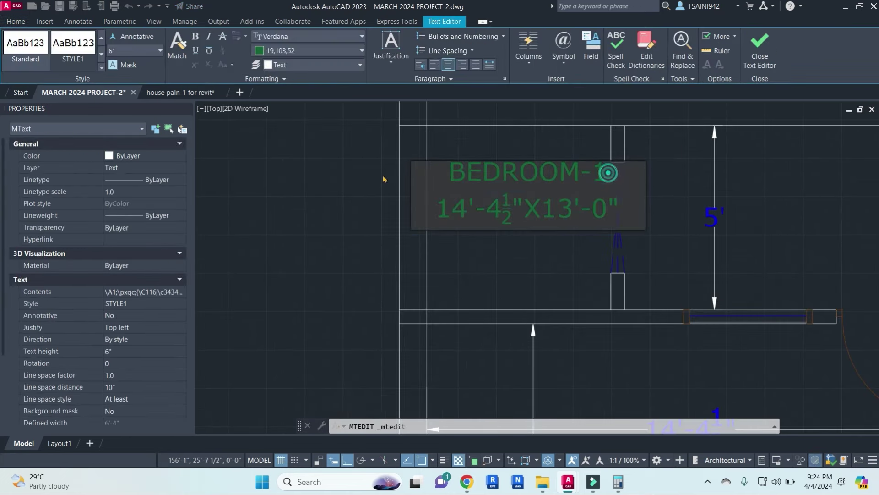
text(PUJA RO)
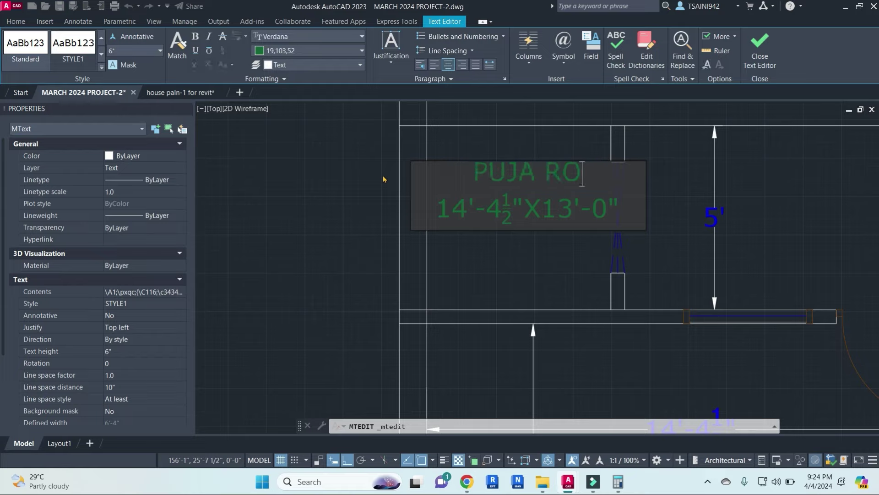
text(OM)
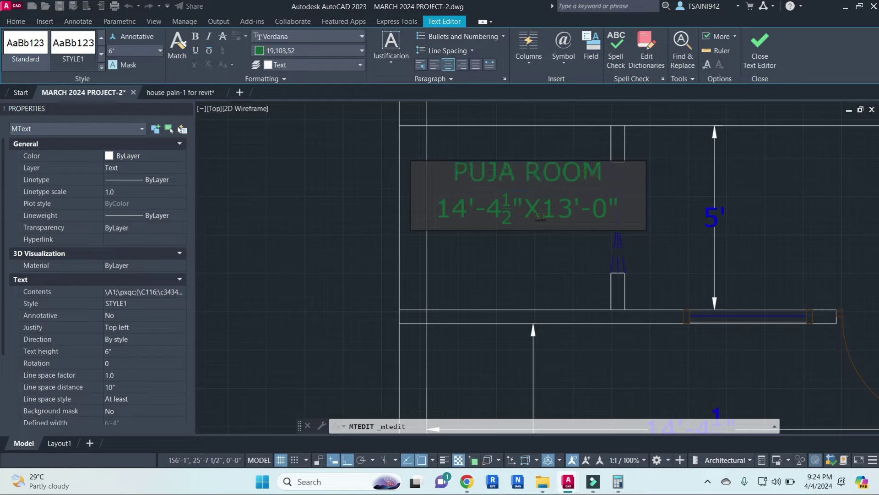
click(567, 259)
- Measure the room with a trial linear dimension, then change the label size to 5'-0"X5'-0"
text(dli)
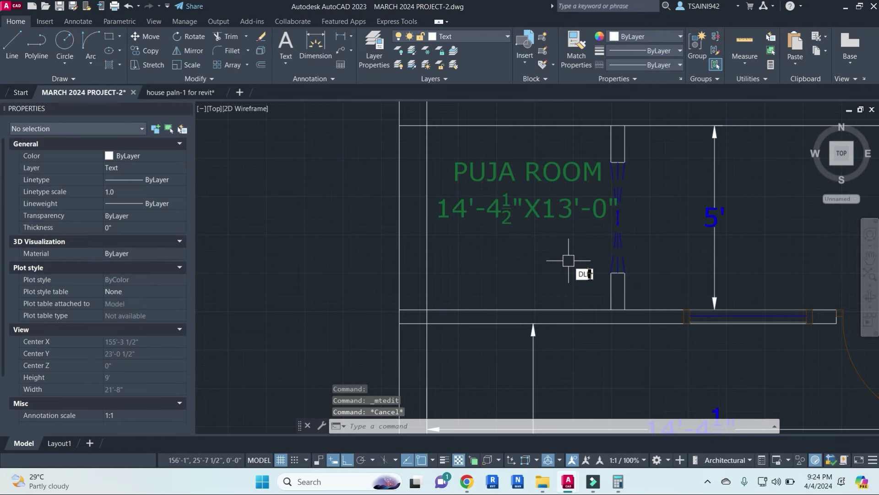
key(Return)
click(610, 289)
click(424, 298)
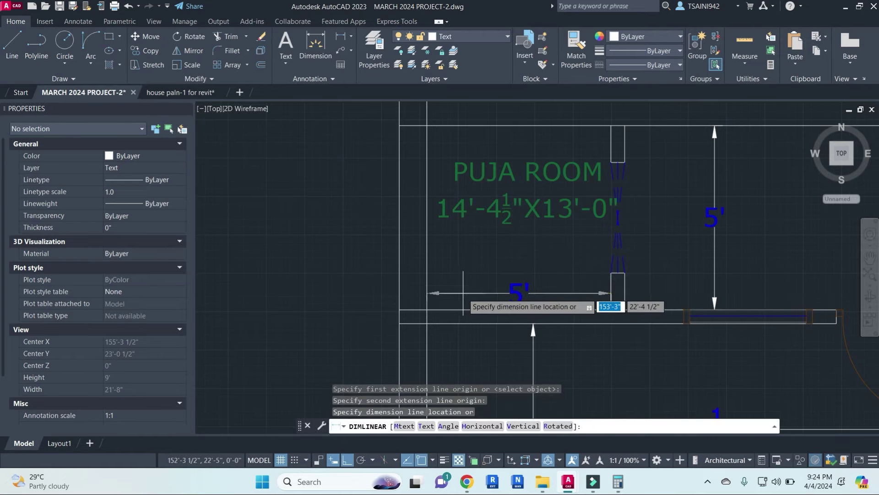
key(Escape)
double_click(461, 207)
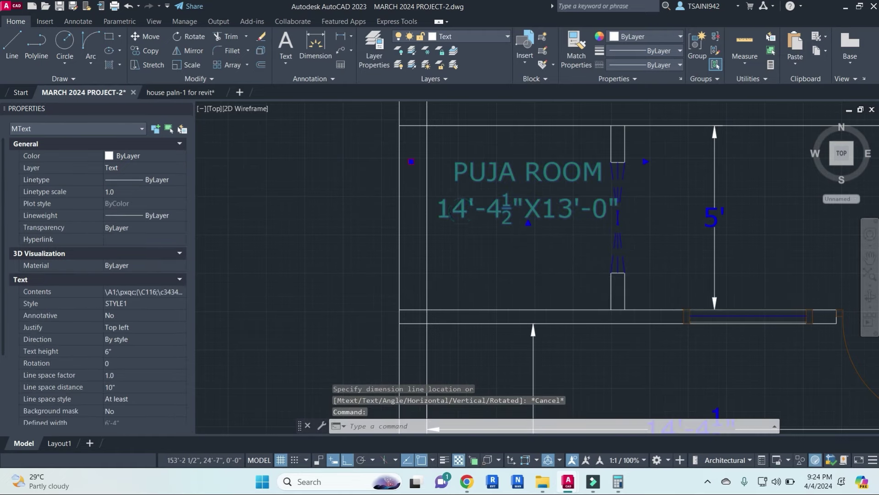
drag(512, 211, 495, 216)
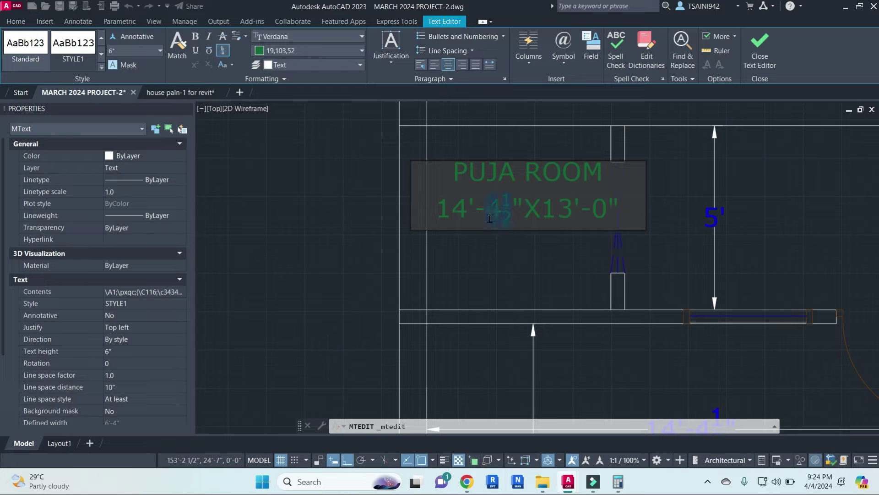
text(0)
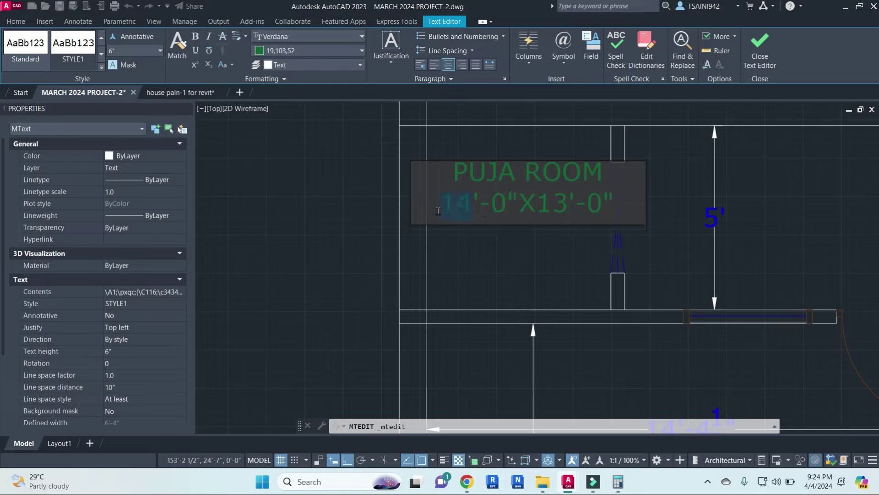
text(5)
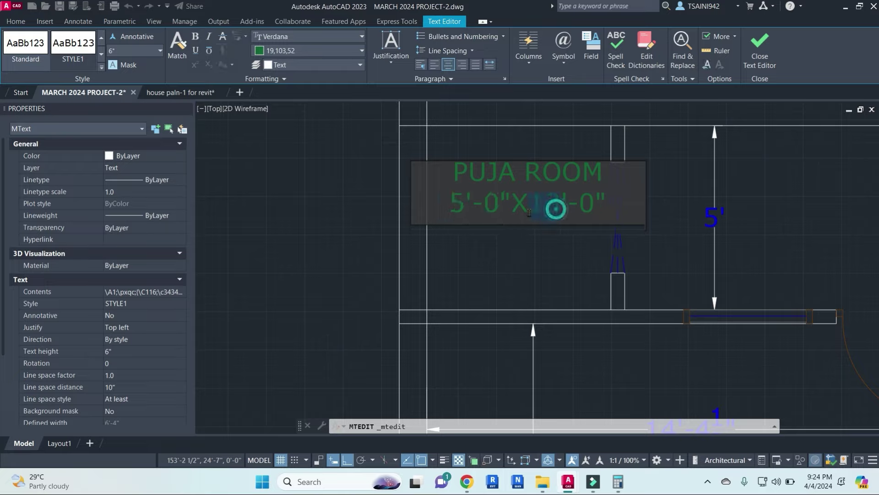
text(5)
click(545, 257)
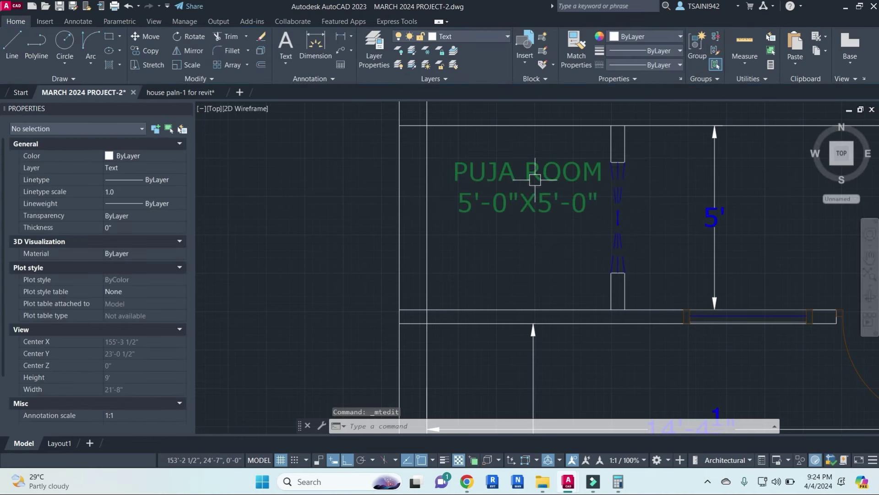
click(530, 198)
- Copy the PUJA ROOM label into the upper-right room and edit it to STORE ROOM 6'-0"X5'-0"
scroll(512, 250, down, 3)
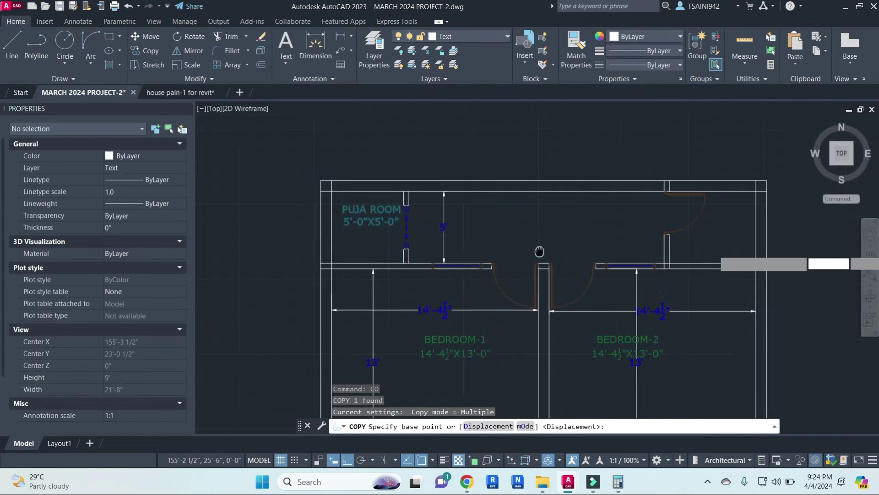
scroll(491, 238, up, 2)
scroll(412, 229, down, 3)
key(Escape)
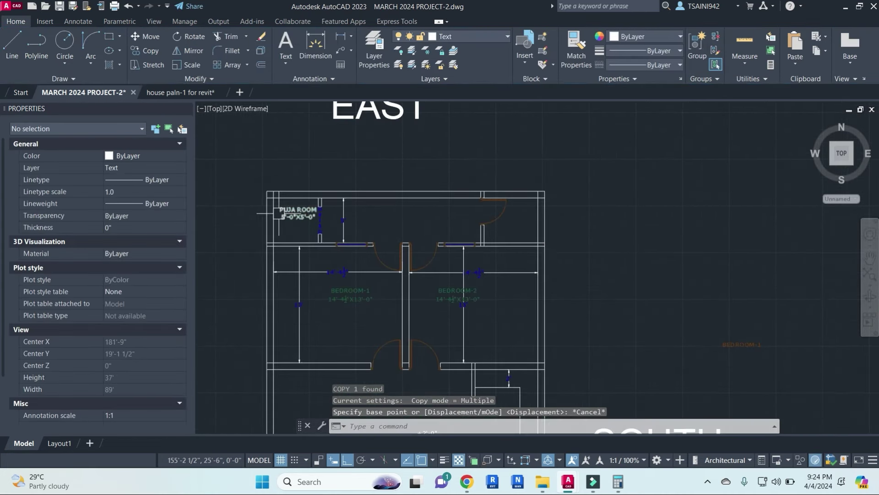
click(290, 212)
key(ctrl+c)
key(ctrl+v)
scroll(510, 231, up, 3)
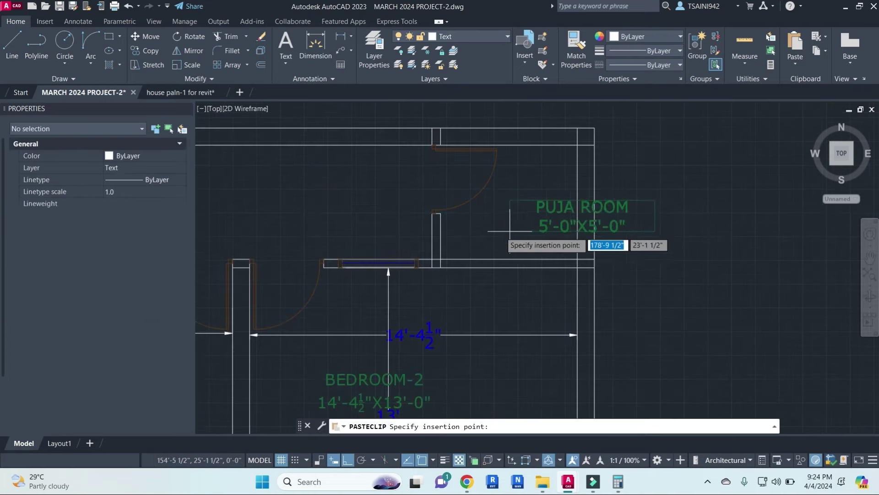
click(440, 239)
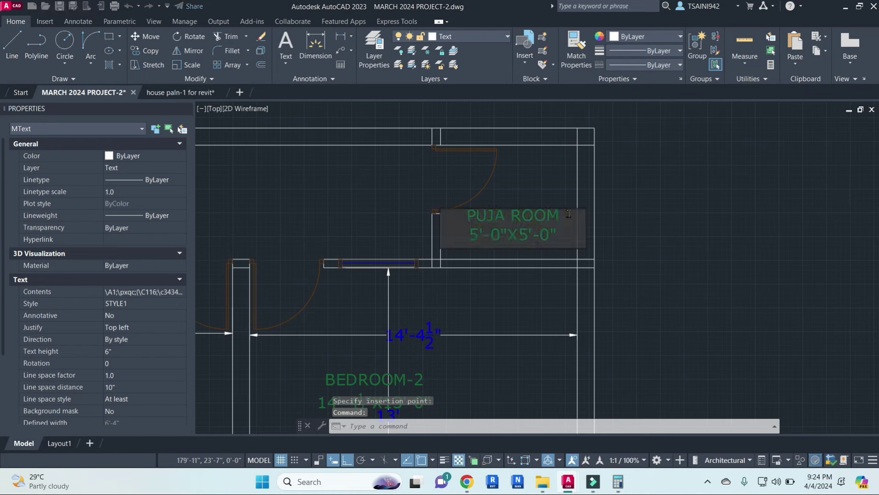
double_click(568, 214)
text(STORE)
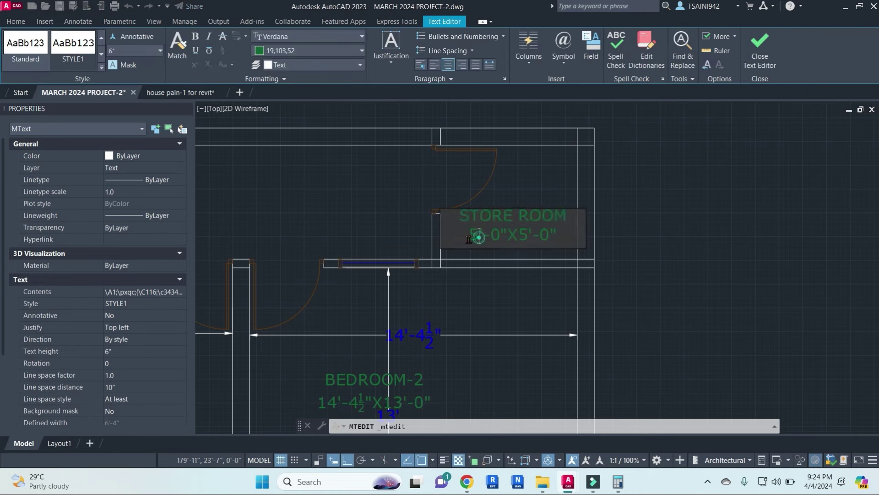
key(Escape)
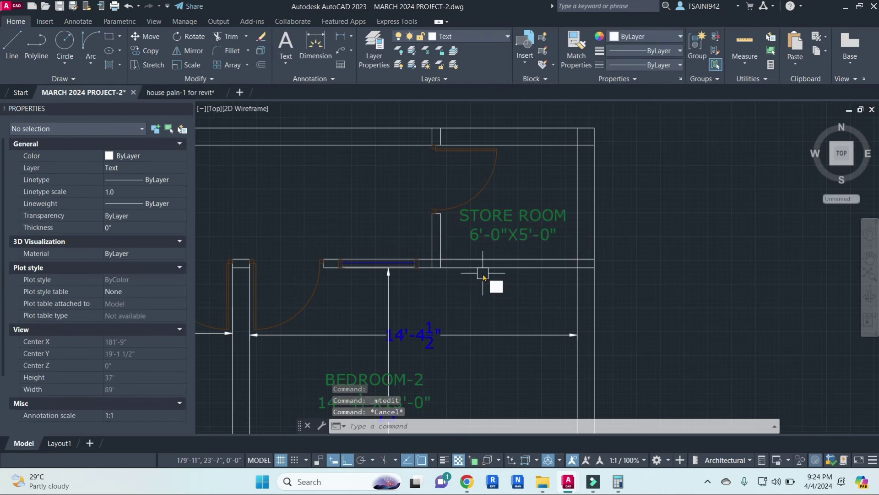
- Measure the store room with a trial linear dimension and recentre the plan in view
text(dli)
key(Return)
click(440, 239)
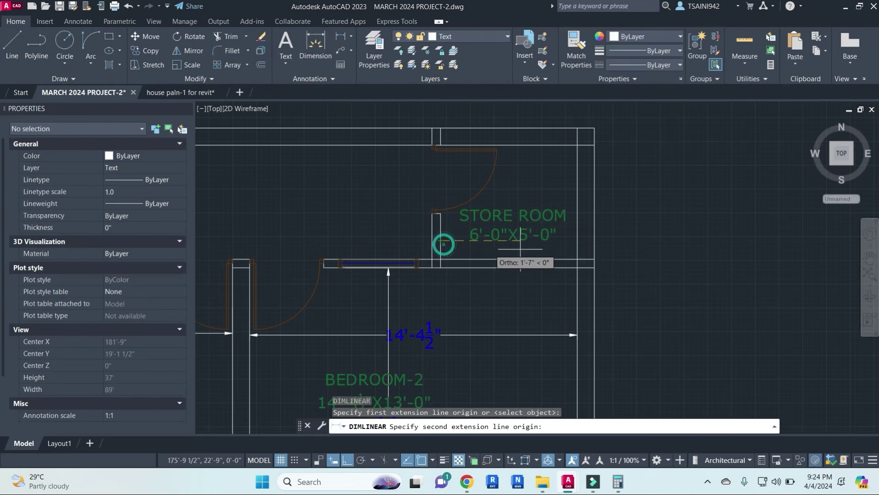
click(576, 240)
key(Escape)
scroll(534, 133, down, 4)
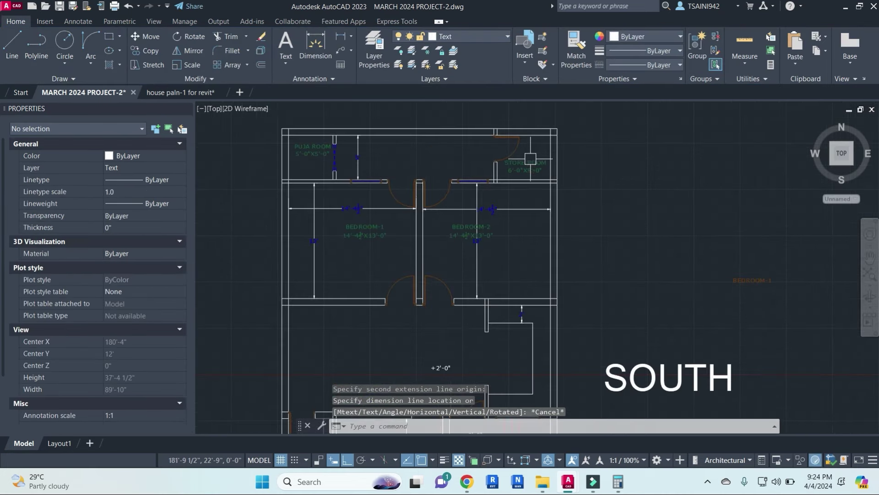
middle_drag(499, 169, 517, 197)
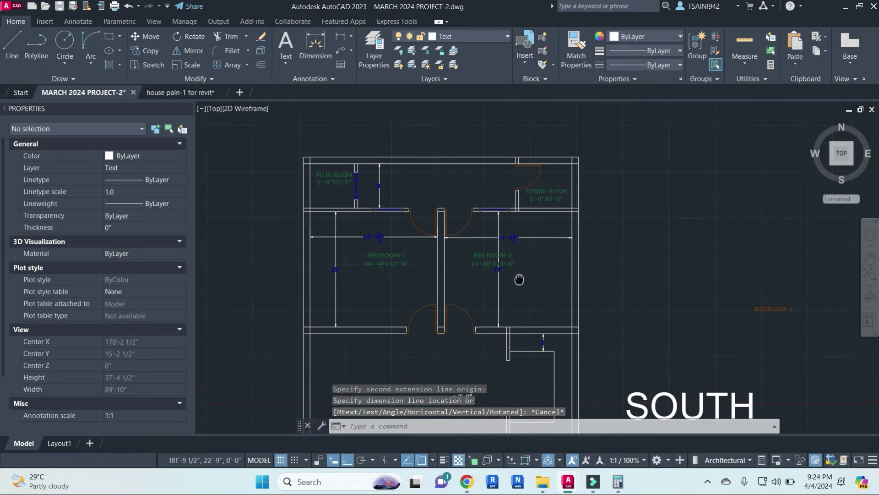
middle_drag(521, 274, 563, 211)
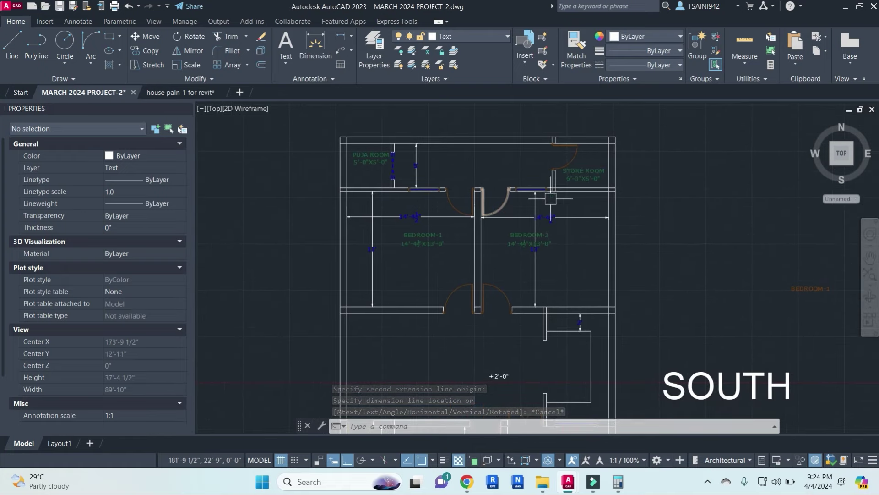
- Paste a copy of the STORE ROOM label between the upper rooms and start retyping it as 5' WIDE
click(583, 174)
key(ctrl+c)
key(ctrl+v)
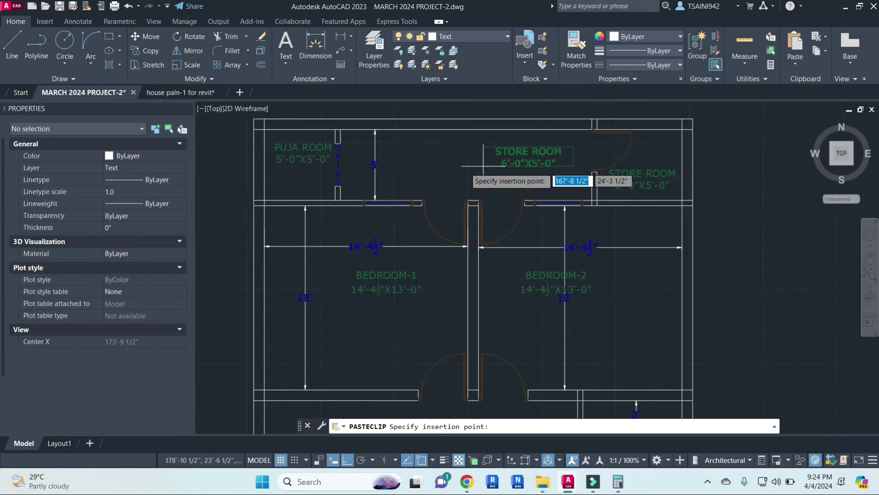
scroll(472, 164, up, 3)
click(474, 154)
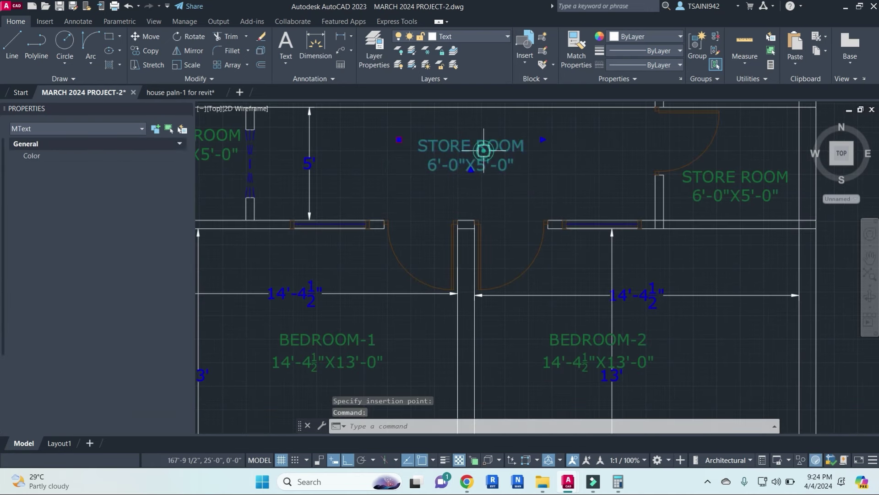
double_click(485, 155)
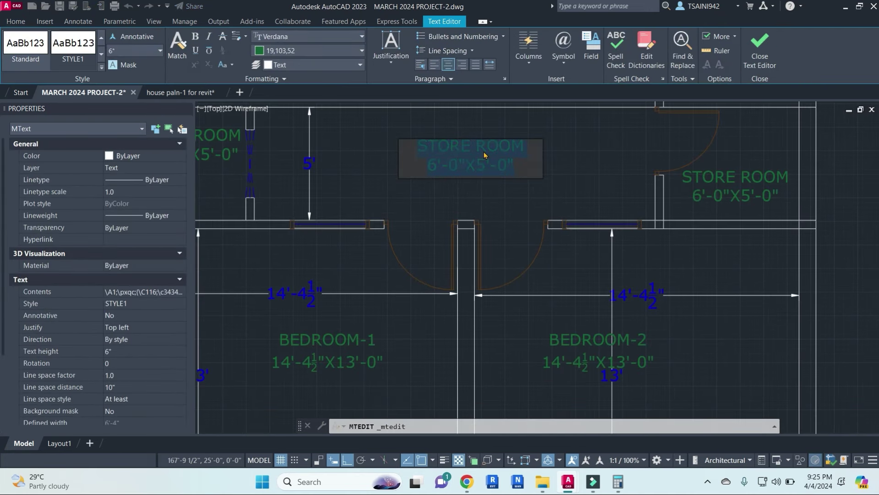
text(5')
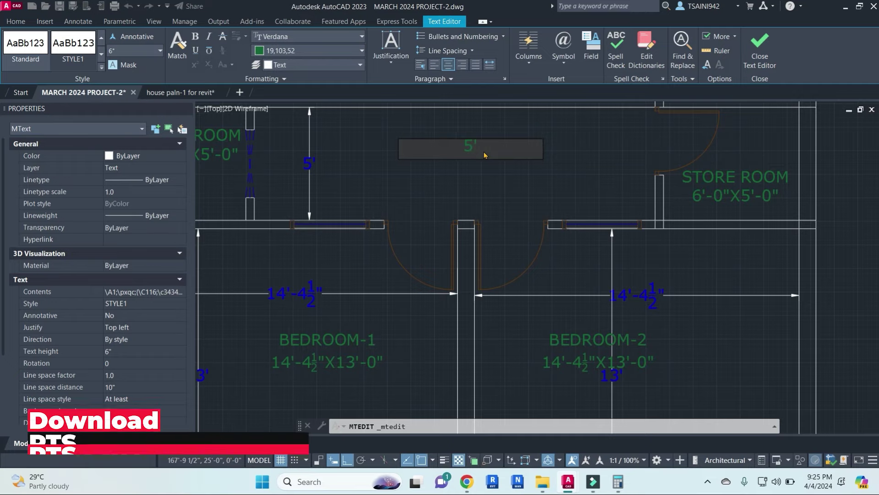
text( WIDE OPEN TO SKY)
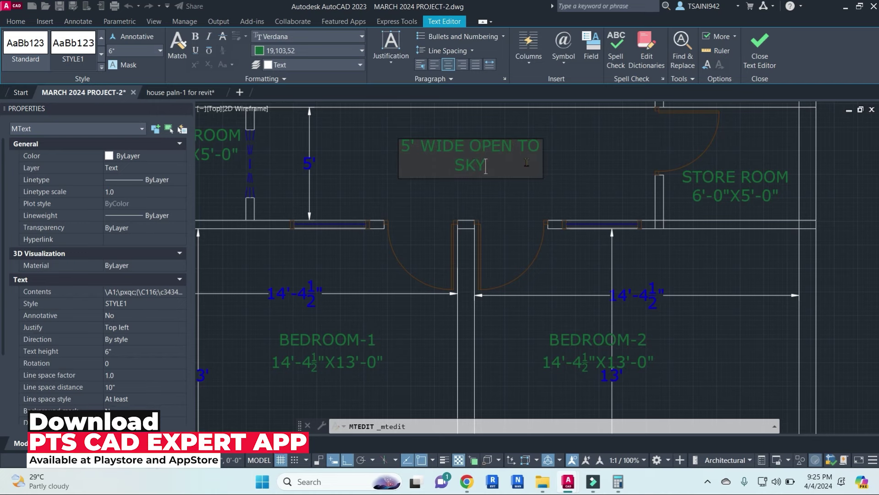
- Widen the 5' WIDE OPEN TO SKY note onto one line and move it left into the open space
key(Escape)
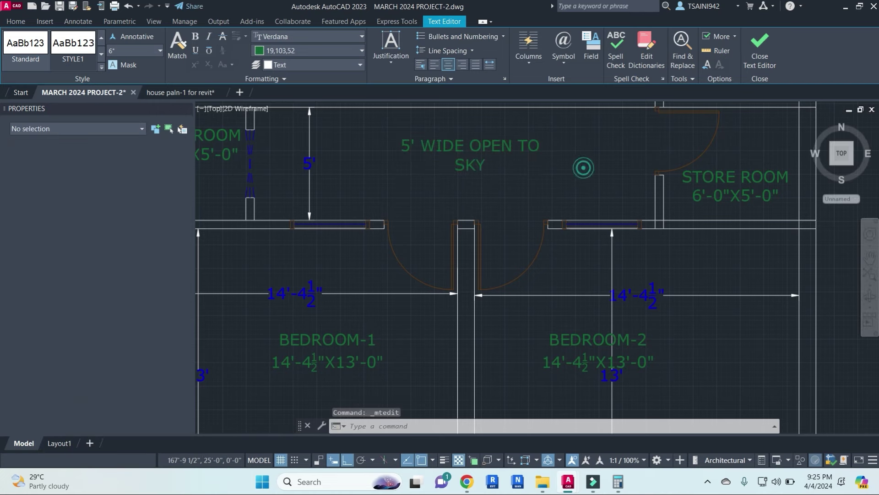
click(526, 150)
click(543, 139)
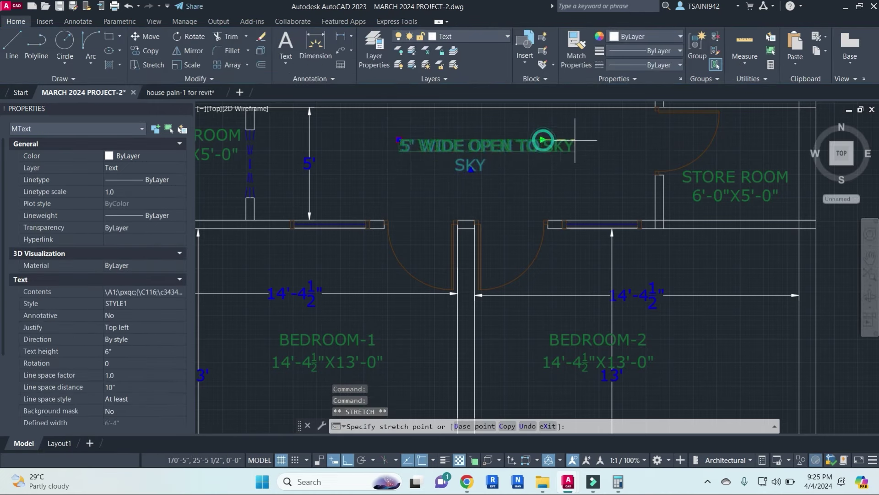
mouse_move(553, 170)
middle_down()
mouse_move(551, 200)
mouse_move(614, 204)
middle_up()
key(m)
key(space)
click(557, 202)
click(521, 203)
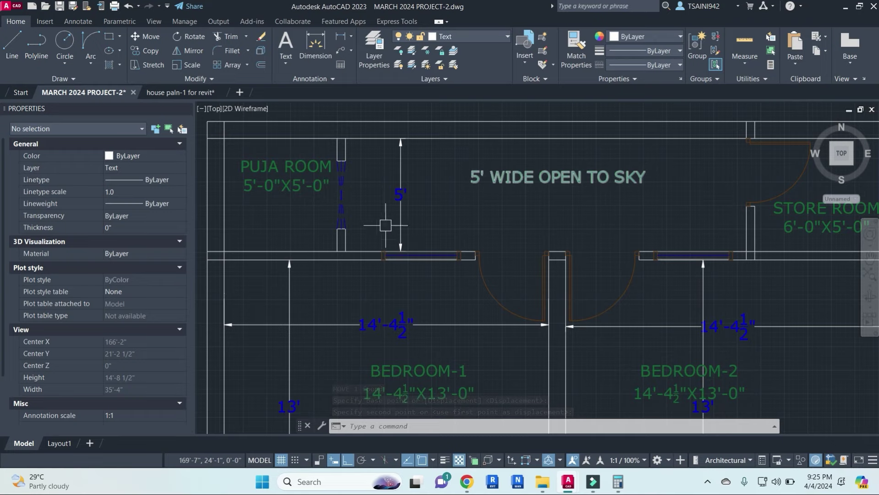
- Copy the BEDROOM-1 label and paste it into the small room beside the stairs
scroll(583, 182, down, 2)
scroll(448, 165, up, 2)
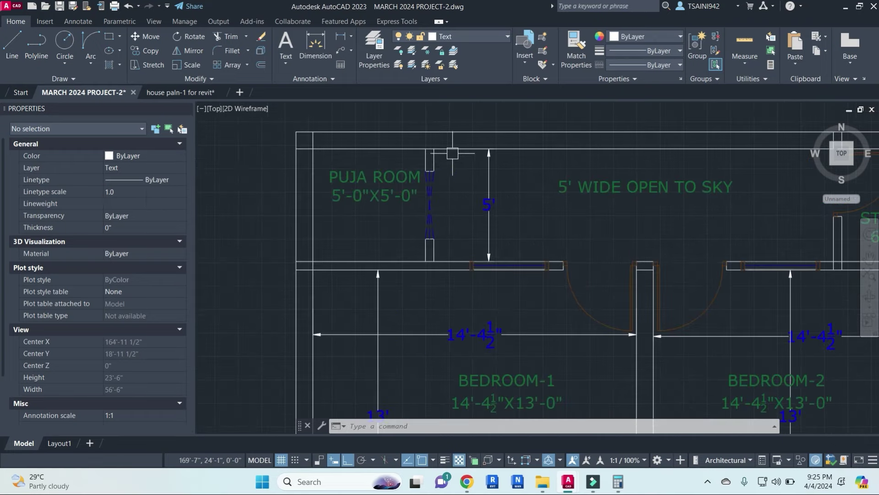
scroll(541, 240, down, 4)
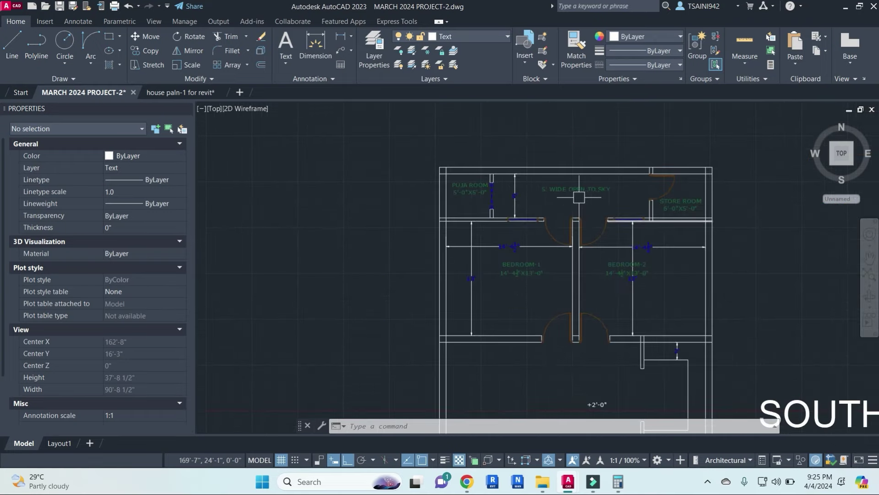
scroll(579, 198, up, 2)
scroll(671, 210, down, 1)
scroll(671, 210, down, 1)
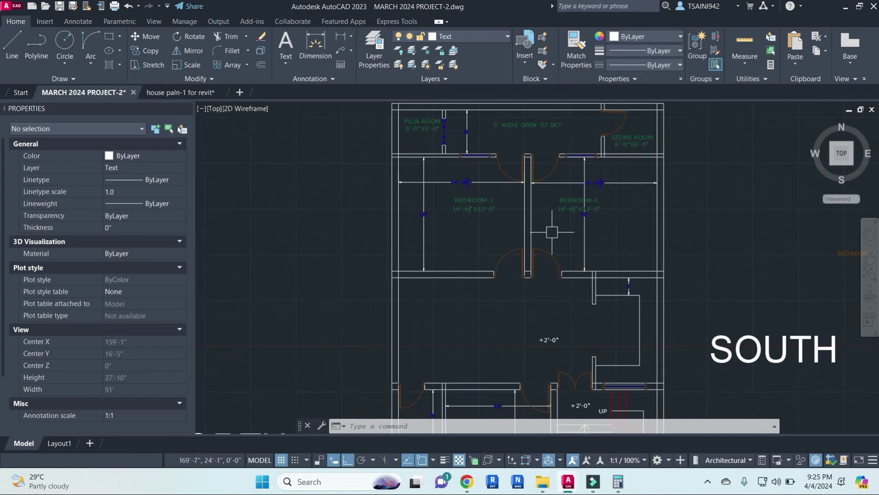
click(480, 202)
key(ctrl+c)
key(ctrl+v)
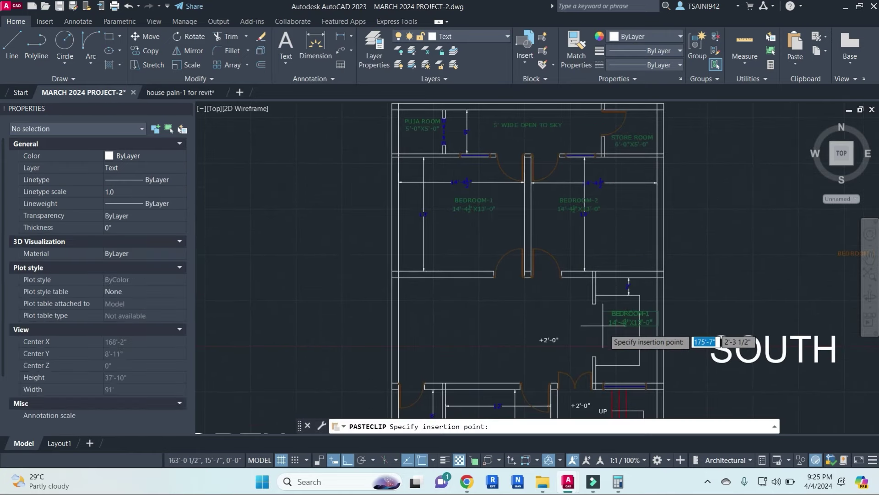
scroll(605, 329, up, 2)
click(584, 335)
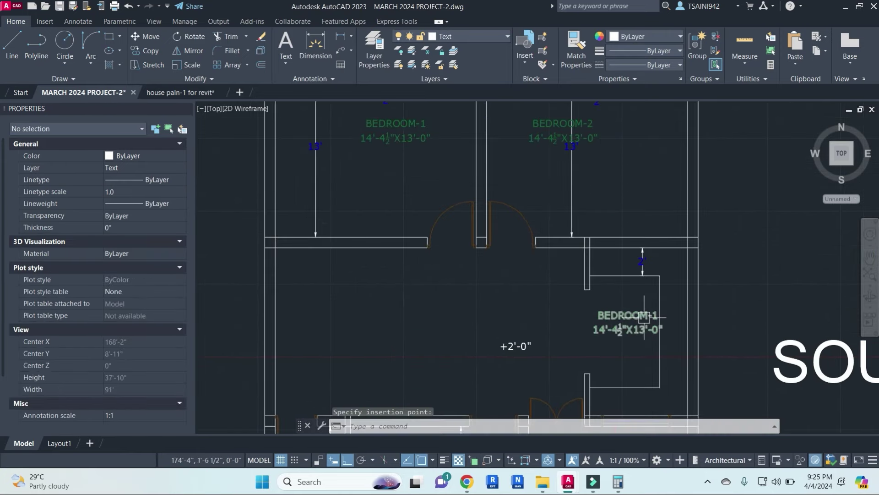
- Dimension the small room with a 12' height and a 7' width
click(644, 316)
middle_drag(645, 316, 601, 275)
text(dli)
key(Return)
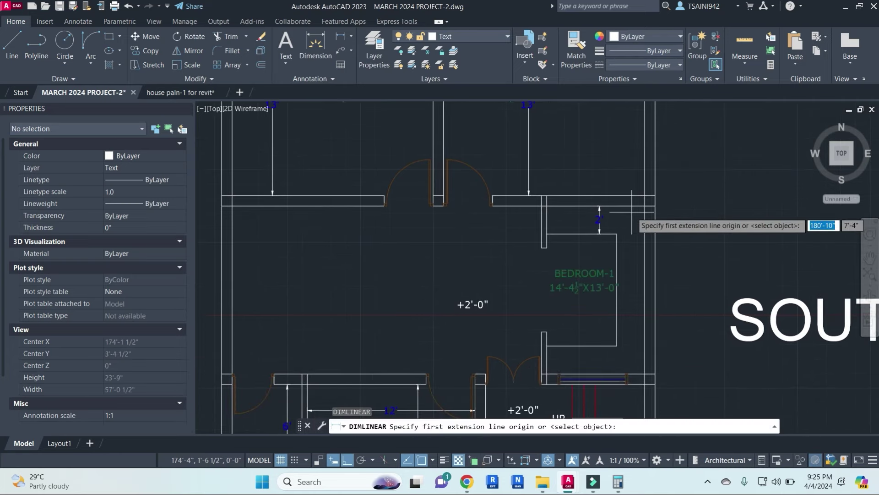
click(639, 207)
click(639, 372)
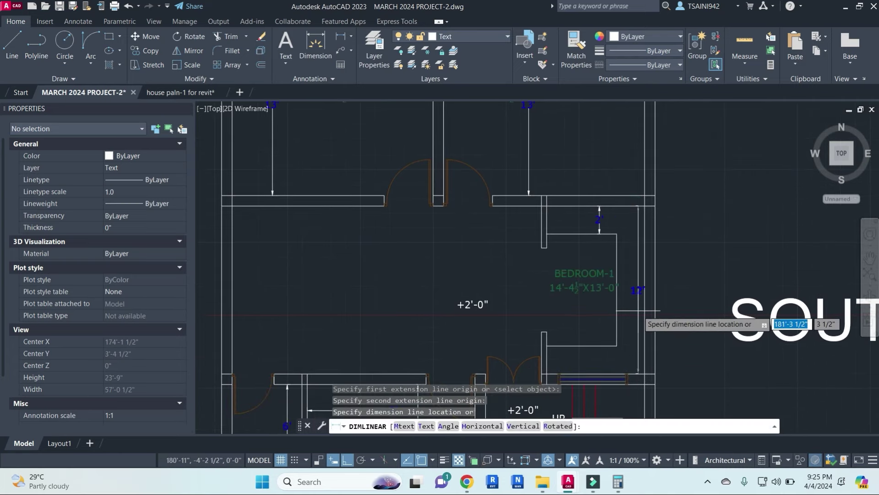
click(638, 316)
key(Return)
click(568, 223)
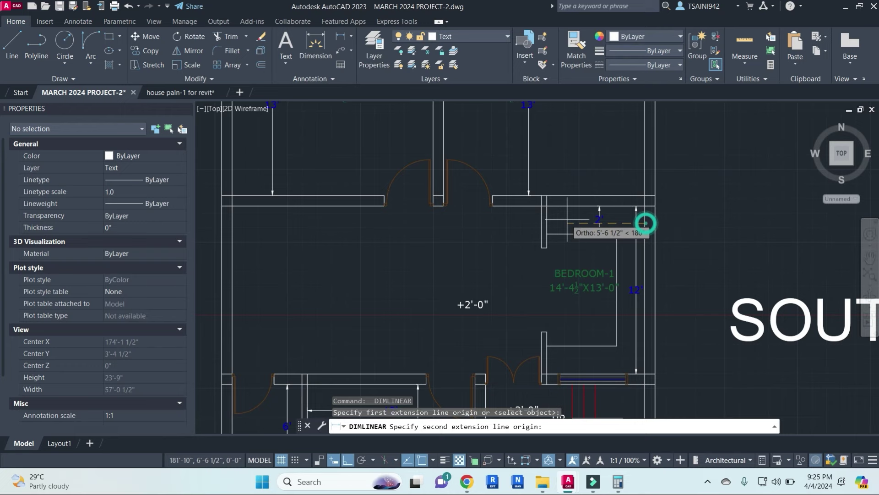
click(541, 221)
scroll(575, 225, up, 2)
click(574, 227)
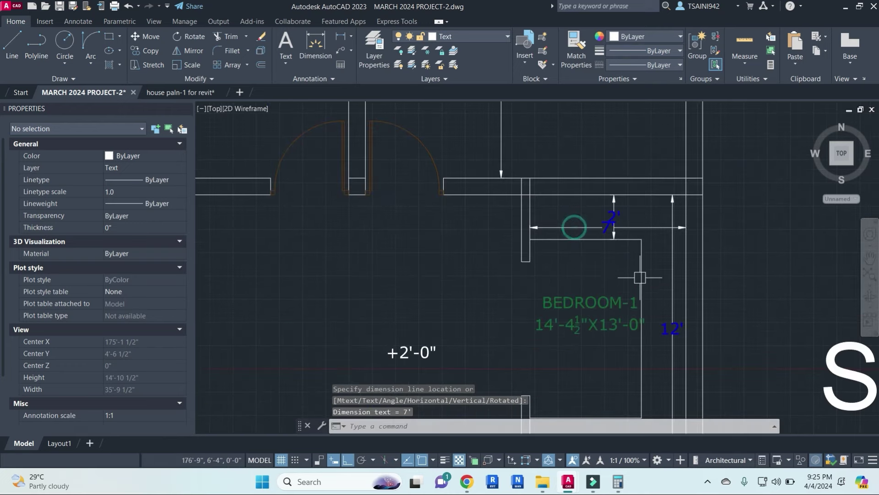
- Rename the copied label KITCHEN with 7'-0"X12'-0" on a second line
double_click(613, 313)
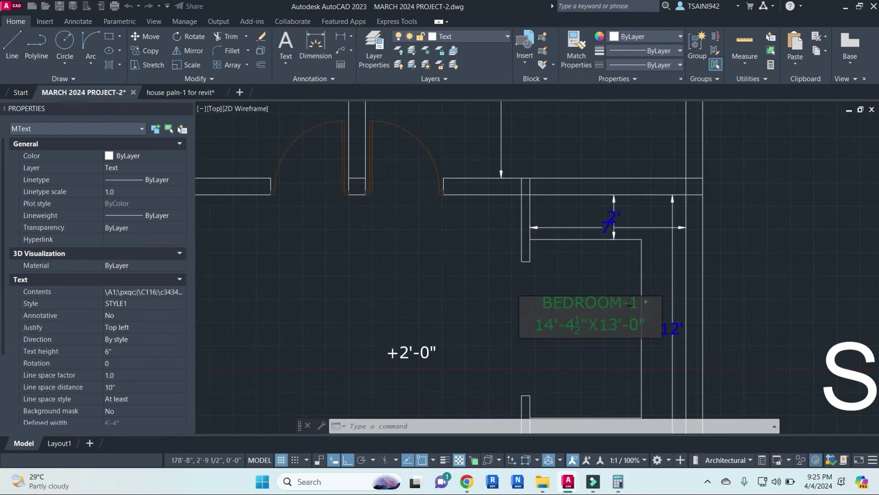
text(KITCHEN14'-4½"X13'-0)
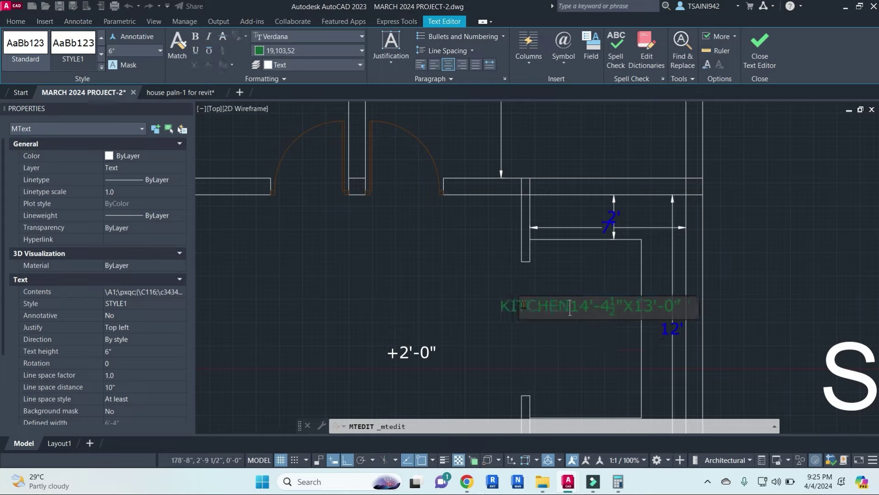
key(Return)
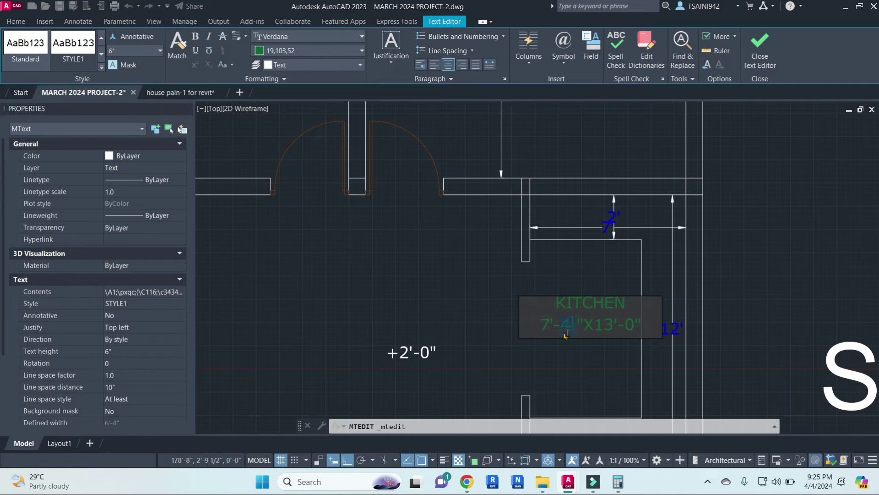
click(597, 353)
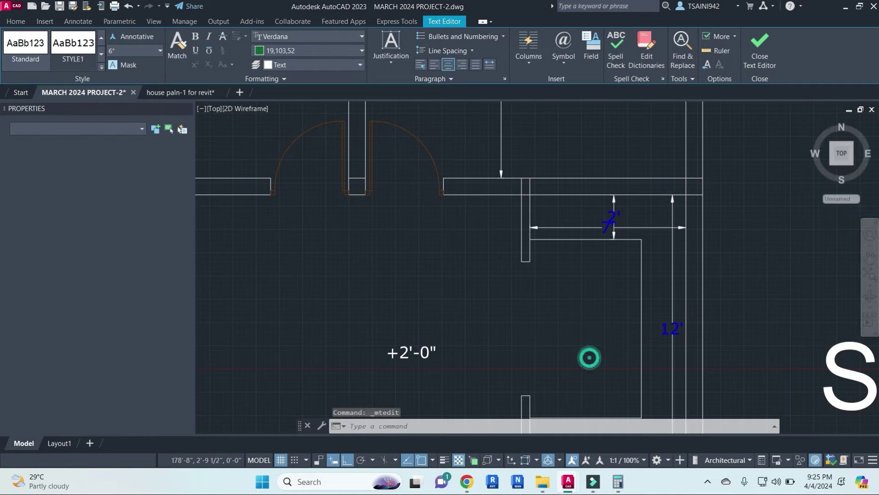
key(Return)
key(Escape)
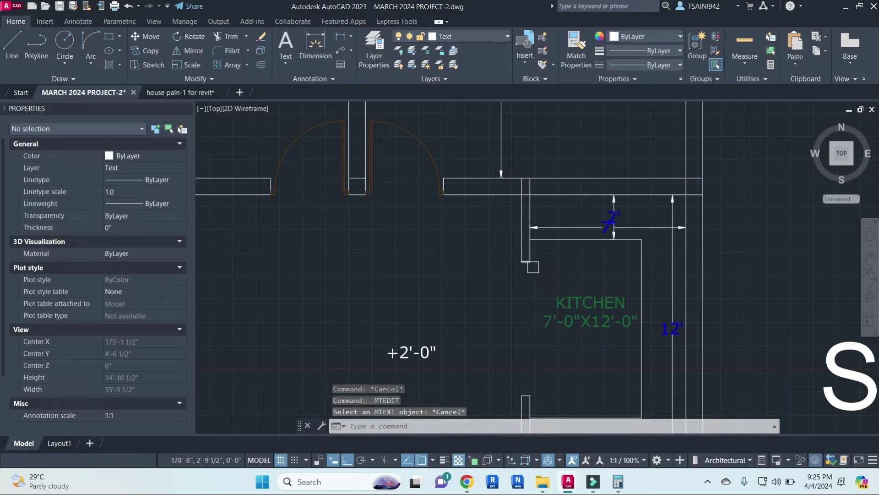
- Cross out the opening beside the kitchen with two diagonal lines forming an X
key(Return)
click(530, 262)
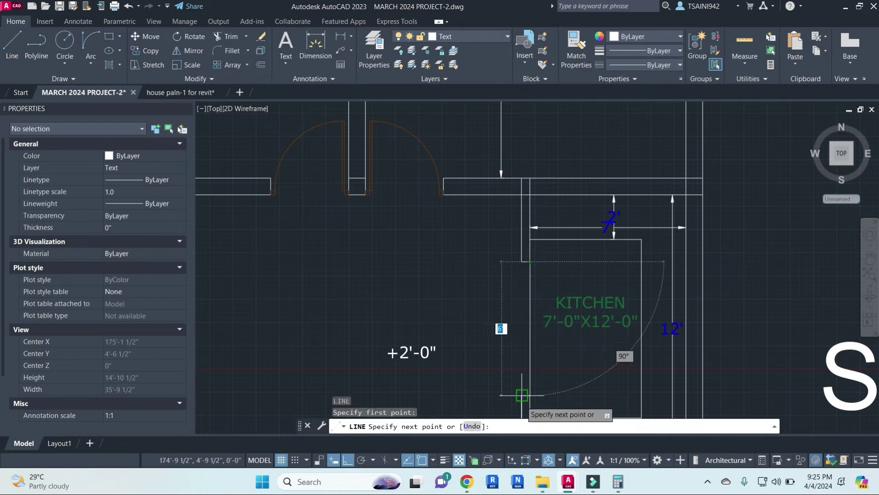
click(521, 395)
key(Escape)
key(Return)
click(530, 395)
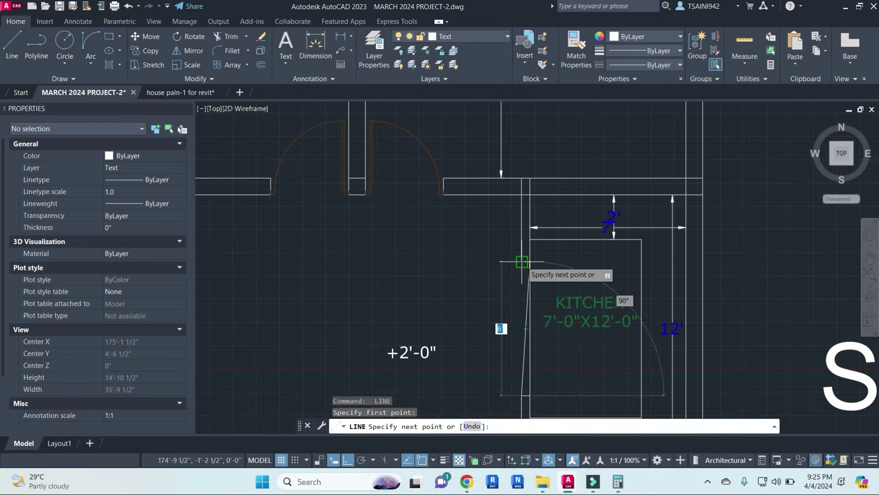
click(522, 261)
key(Escape)
key(Escape)
key(Escape)
- Attempt a property match onto objects near the KITCHEN label, then cancel it
key(Return)
scroll(467, 302, down, 3)
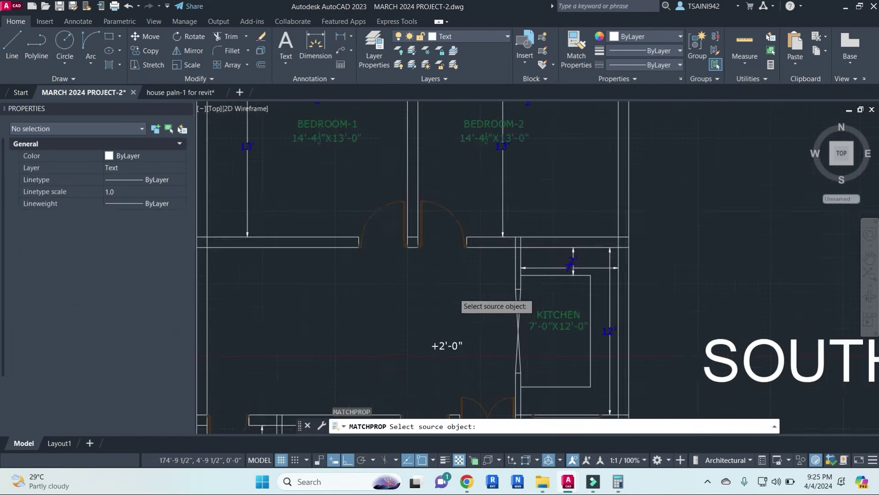
scroll(476, 270, down, 2)
scroll(453, 206, up, 4)
click(437, 192)
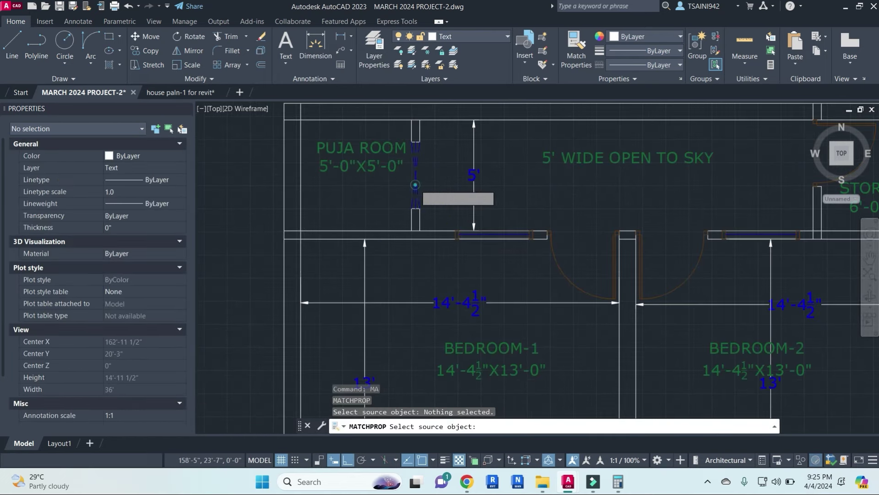
click(471, 213)
scroll(550, 403, down, 1)
middle_drag(550, 403, 550, 256)
scroll(599, 319, up, 2)
scroll(592, 264, up, 3)
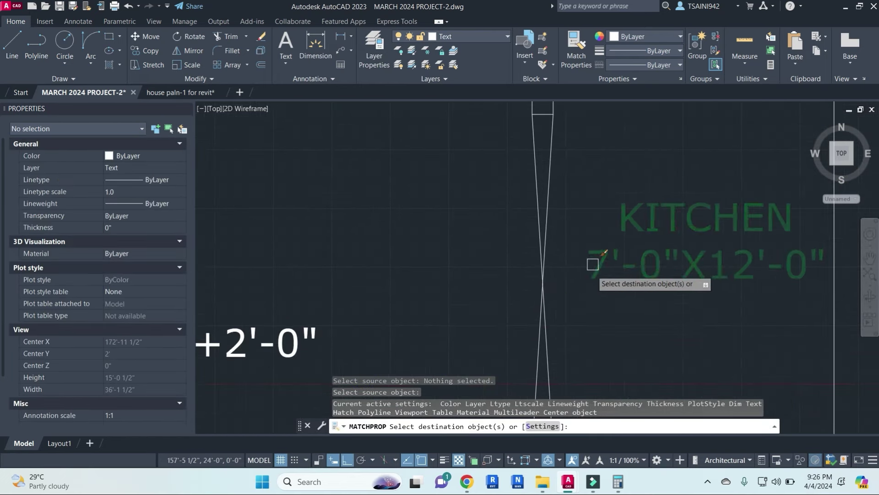
click(593, 264)
click(510, 298)
scroll(668, 270, down, 5)
key(Escape)
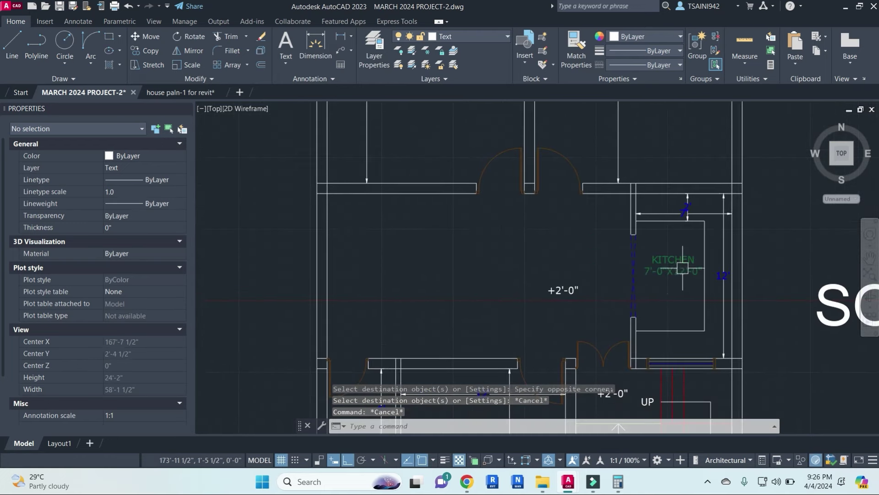
- Copy the KITCHEN label into the large room to the left and rename it HALL DINING
click(683, 268)
text(co)
key(Return)
click(584, 272)
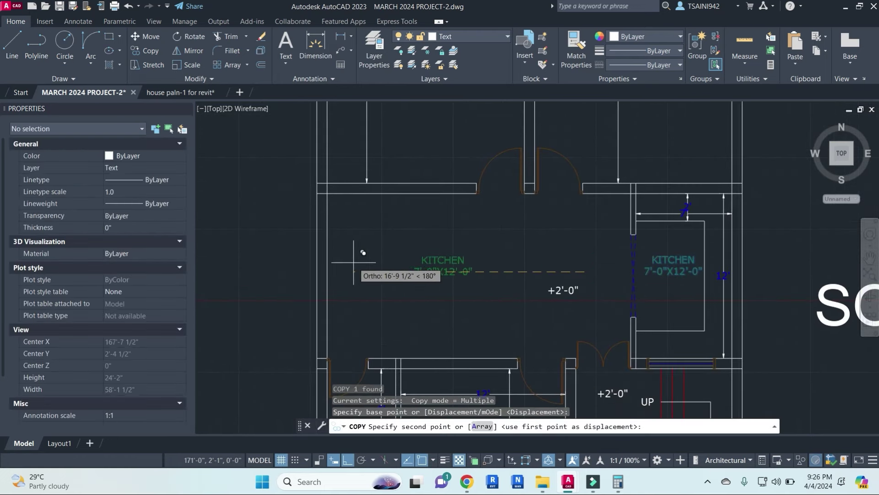
click(353, 262)
key(Escape)
click(440, 263)
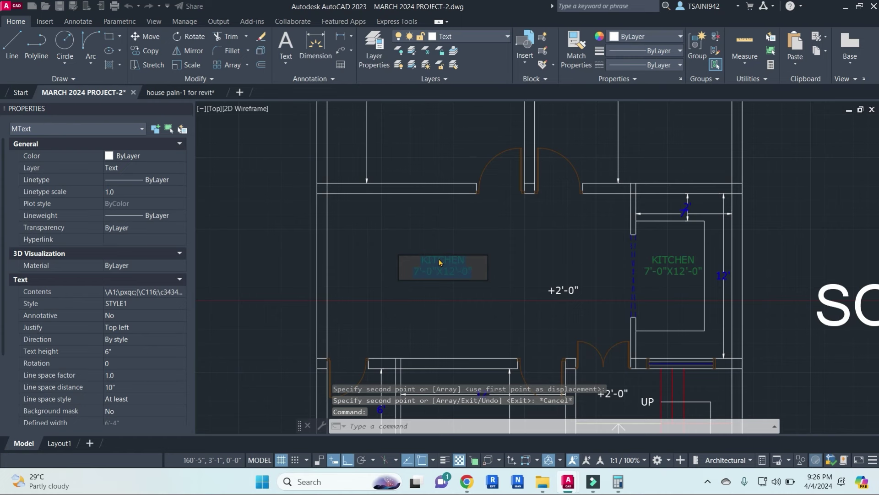
text(HALL DINING)
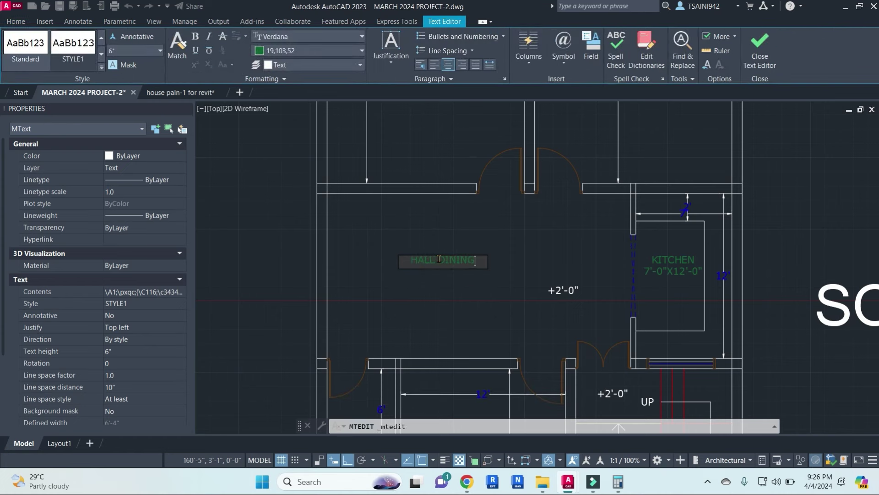
click(457, 223)
scroll(465, 263, down, 2)
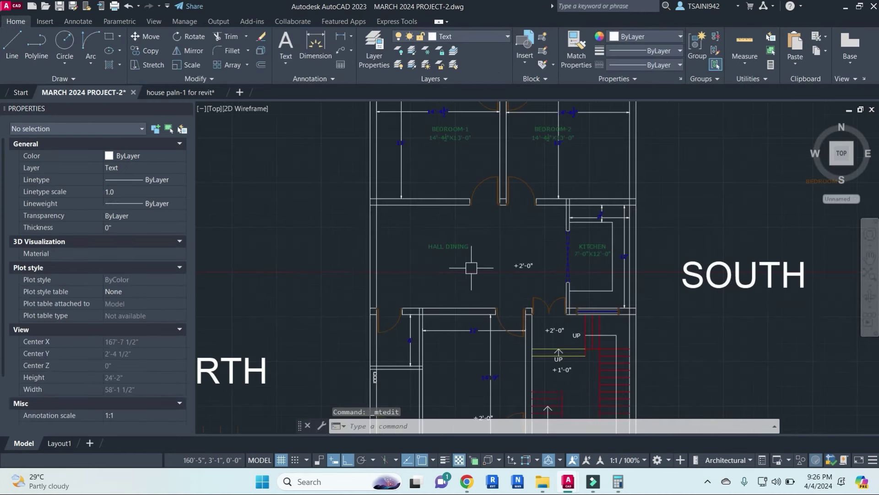
scroll(533, 236, down, 2)
- Paste a room label into the small room and edit it to read TOILET-1
click(519, 194)
key(ctrl+c)
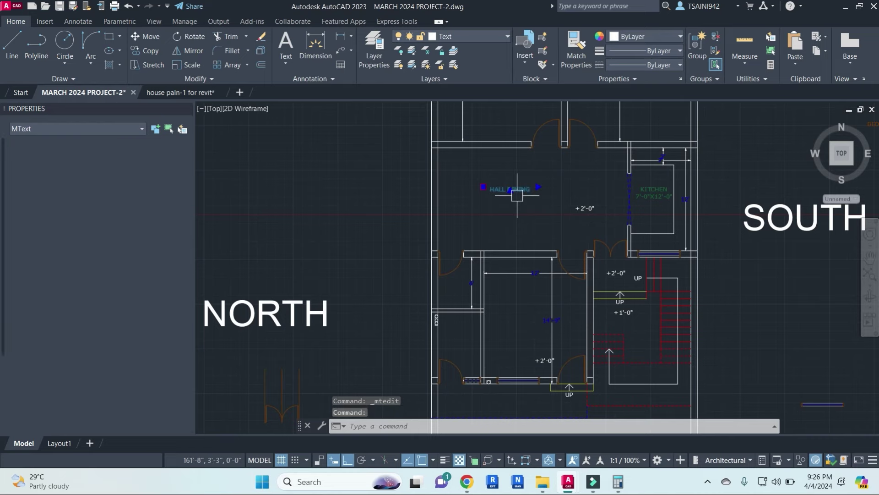
key(Escape)
click(657, 194)
key(ctrl+v)
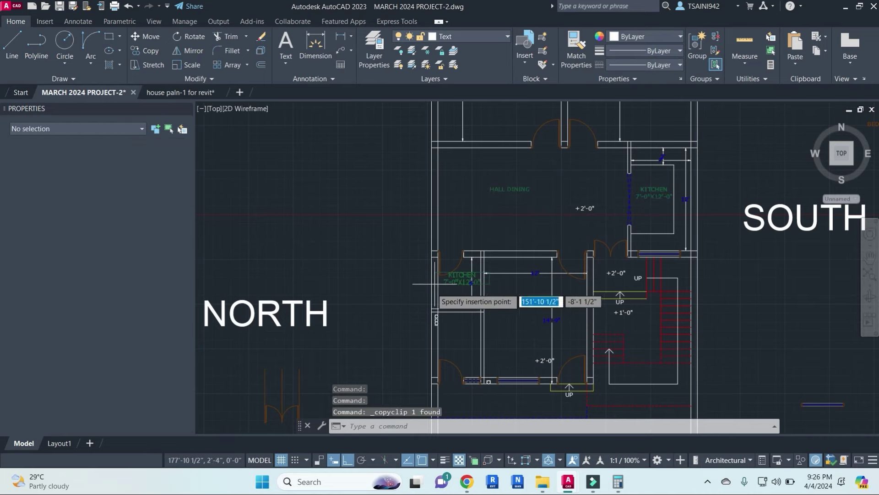
scroll(428, 295, up, 4)
click(424, 296)
scroll(510, 271, up, 2)
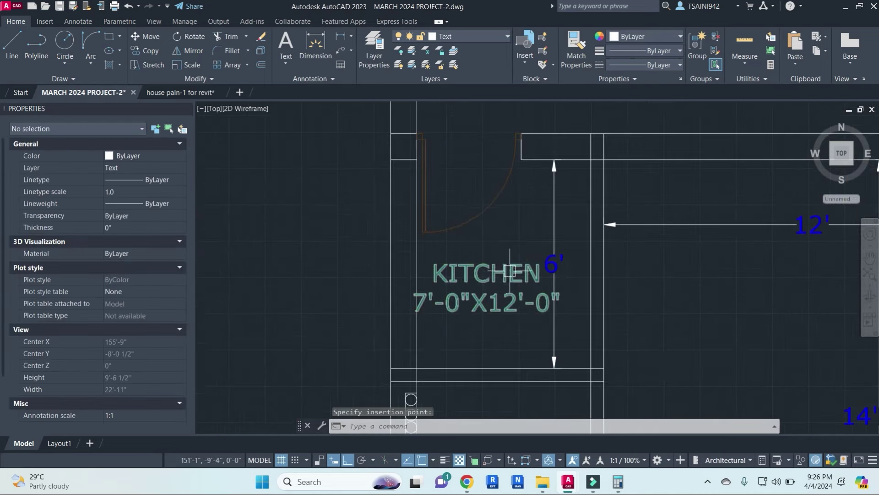
click(510, 271)
double_click(543, 272)
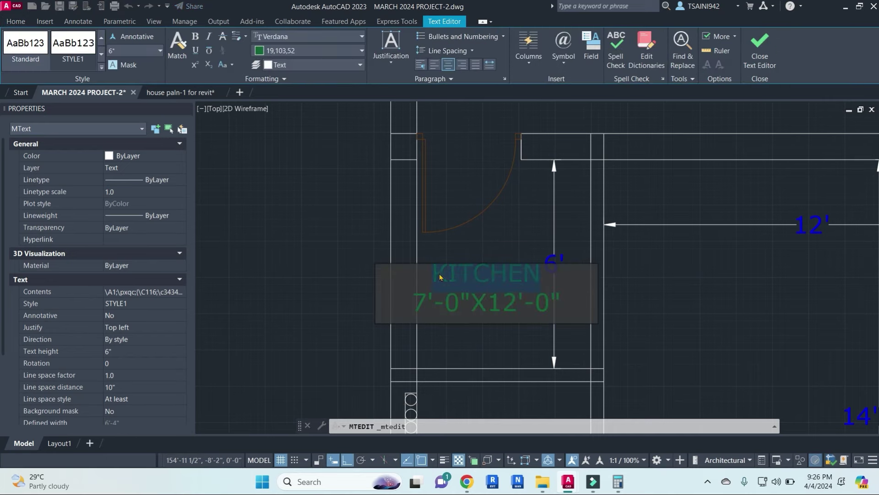
text(TOILET)
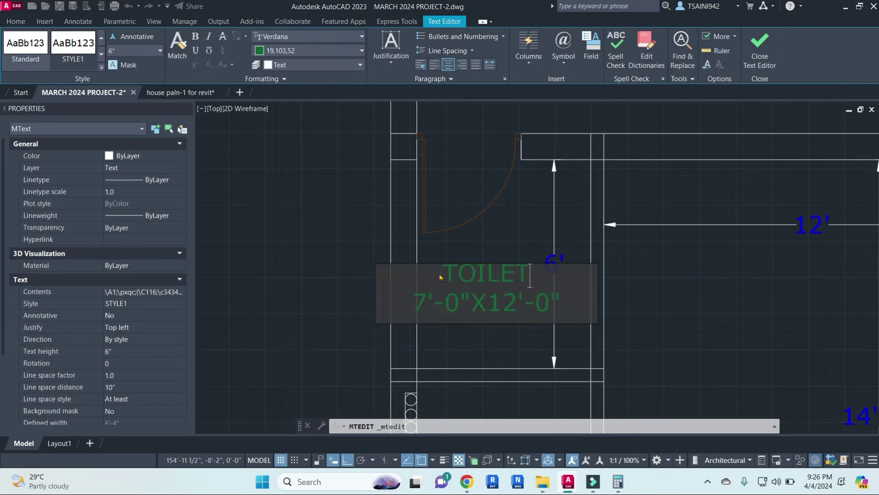
text(-1)
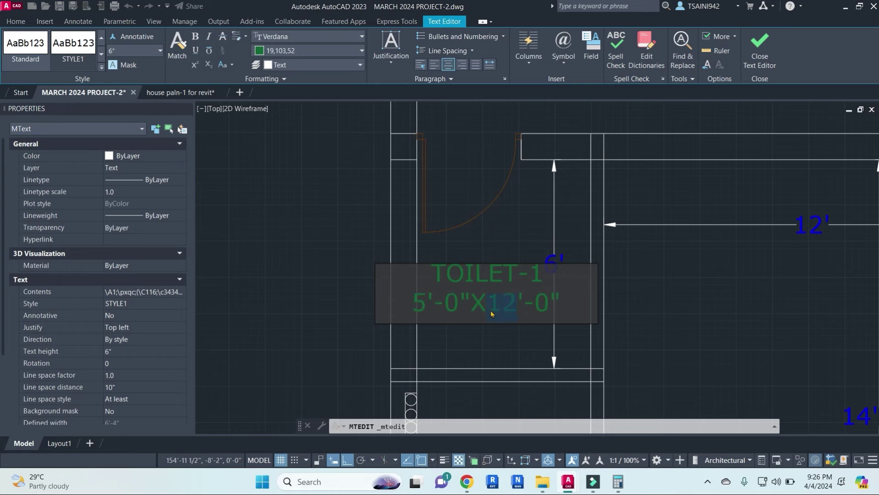
click(510, 350)
- Copy the TOILET-1 label just below itself and change it to TOILET-2
scroll(548, 110, down, 2)
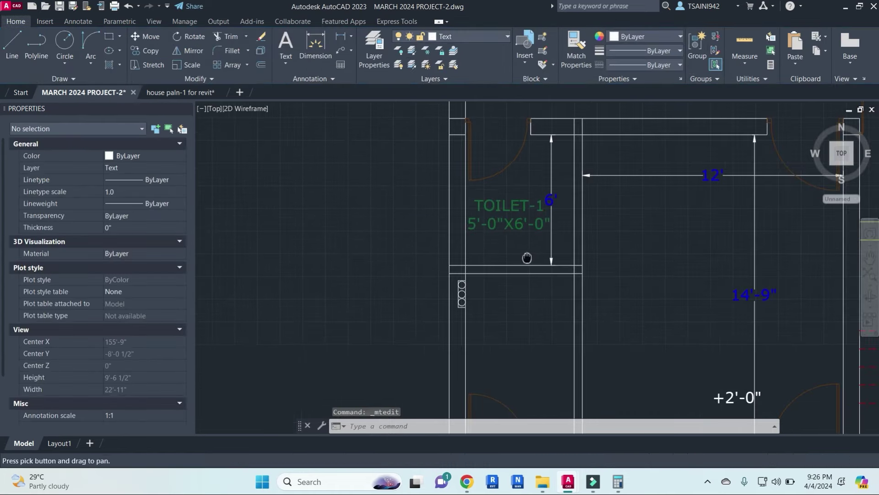
click(521, 225)
key(Return)
click(633, 242)
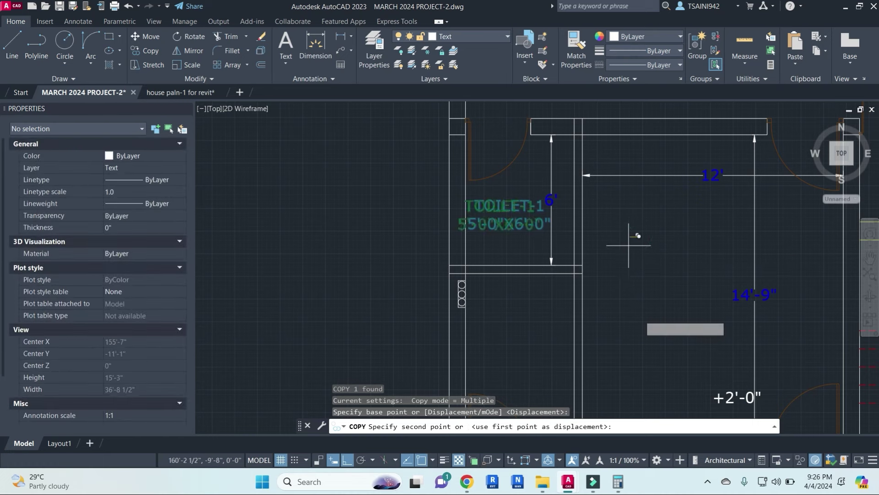
click(542, 304)
key(Escape)
double_click(542, 304)
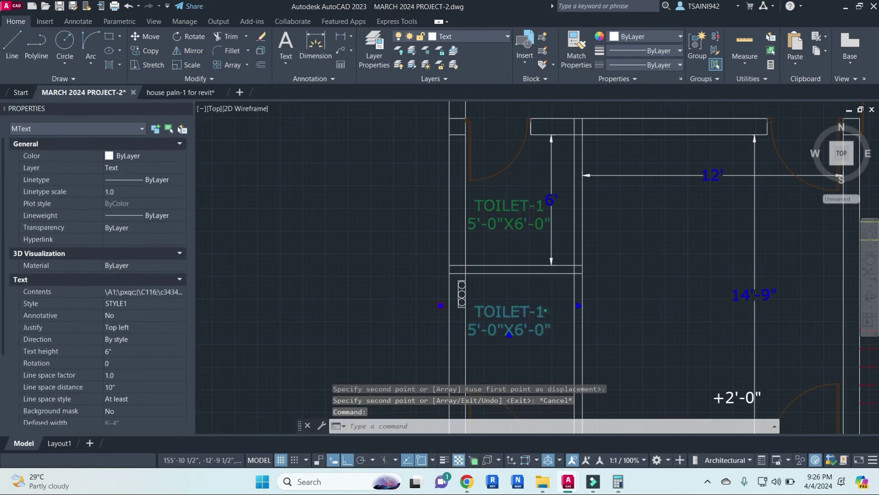
text(2)
click(637, 329)
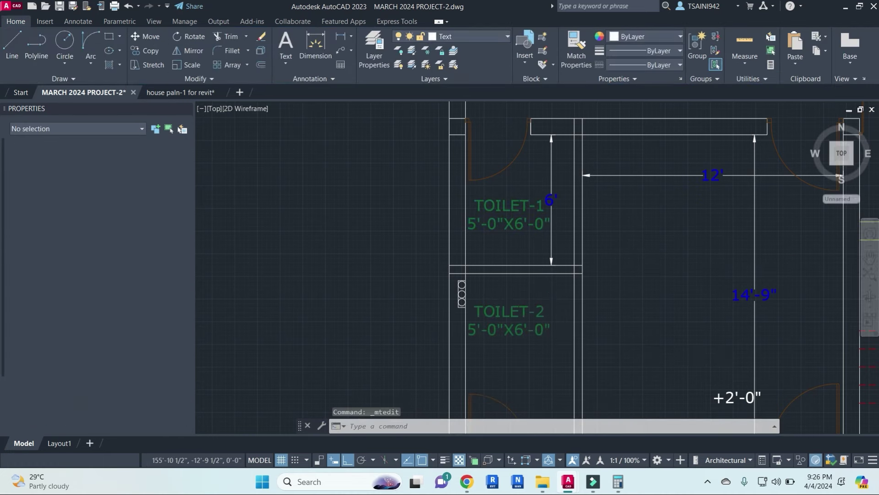
scroll(509, 278, down, 5)
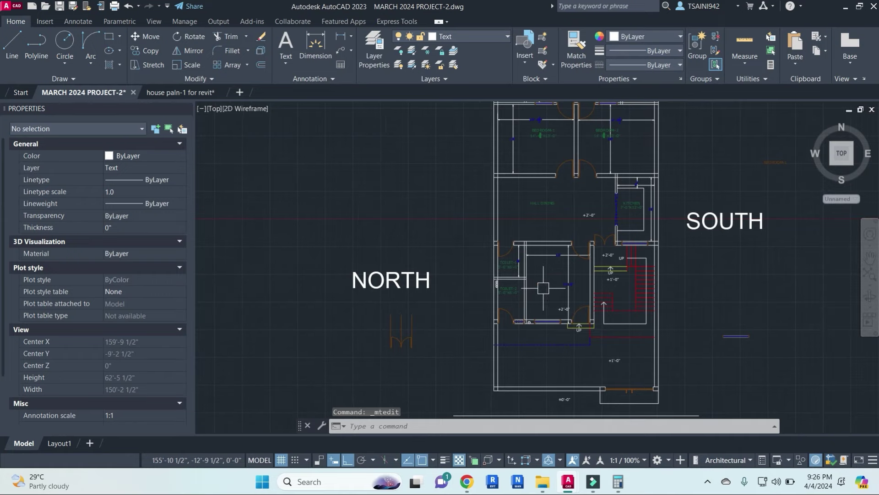
- Copy the TOILET-2 label and paste it below the bottom wall, under the toilets
scroll(541, 287, down, 2)
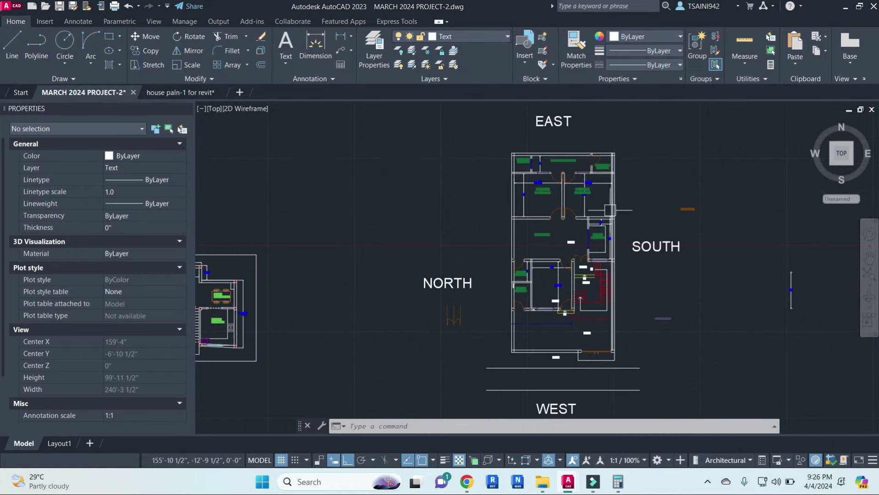
middle_drag(674, 281, 667, 281)
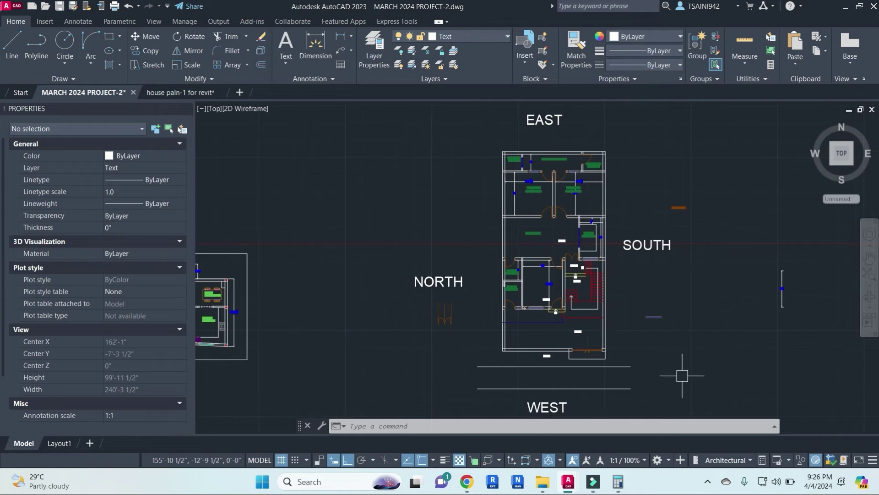
scroll(520, 313, up, 4)
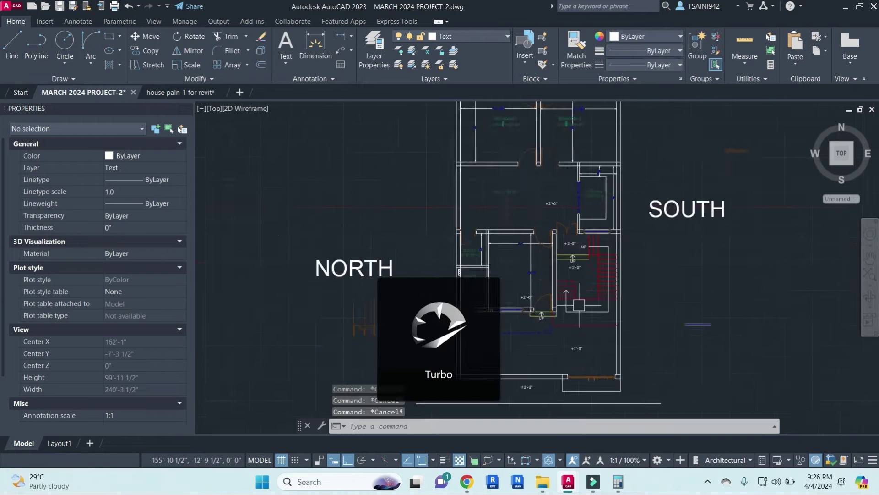
middle_drag(566, 291, 644, 273)
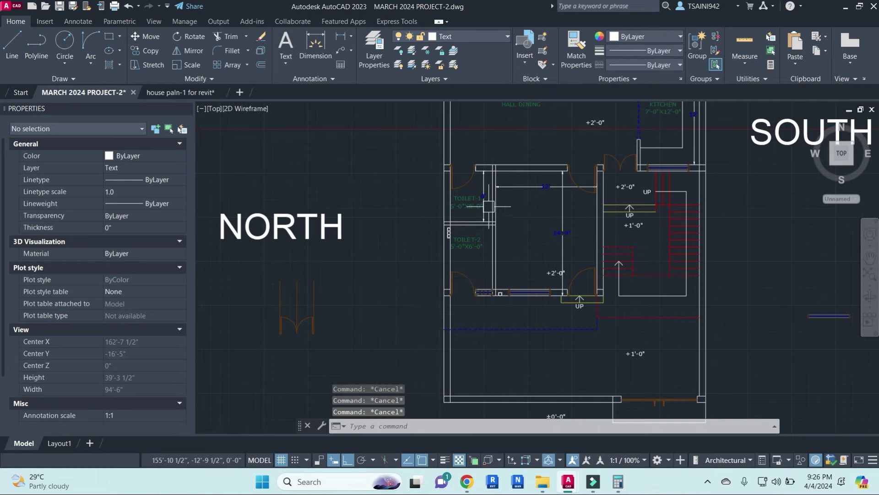
click(467, 200)
key(ctrl+c)
text(V)
scroll(515, 309, up, 5)
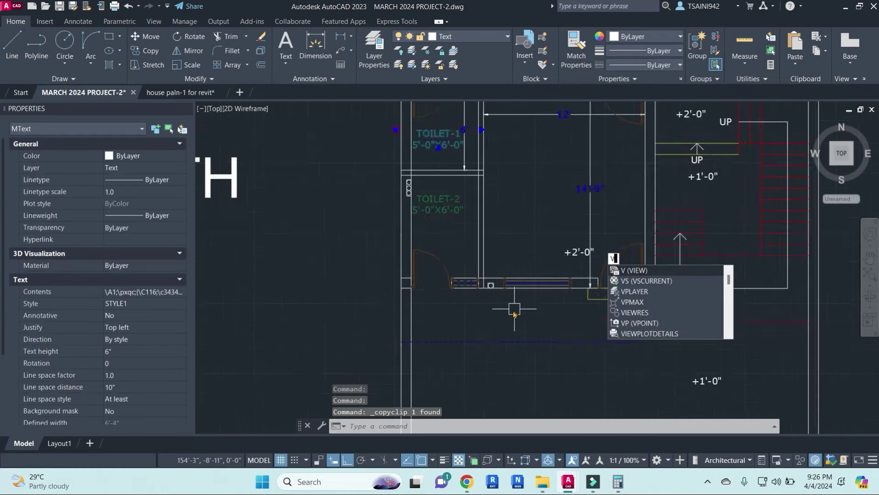
key(Escape)
click(401, 141)
key(ctrl+c)
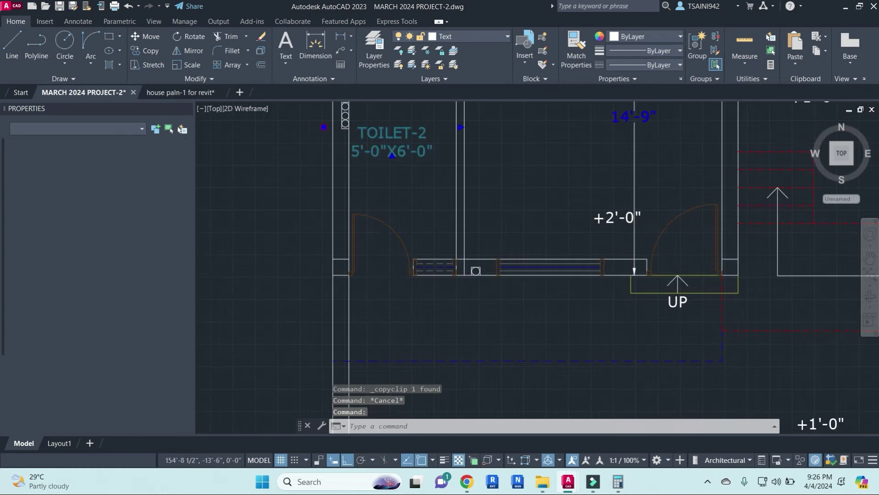
key(ctrl+v)
click(487, 336)
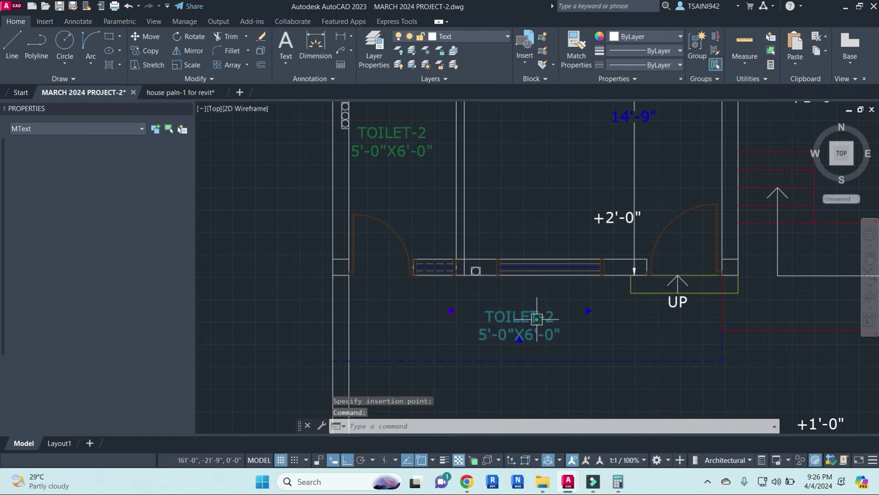
double_click(537, 324)
- Rewrite the pasted label as 4' WIDE PROJECTION ABOVE and widen it onto one line
text(4' WIDE)
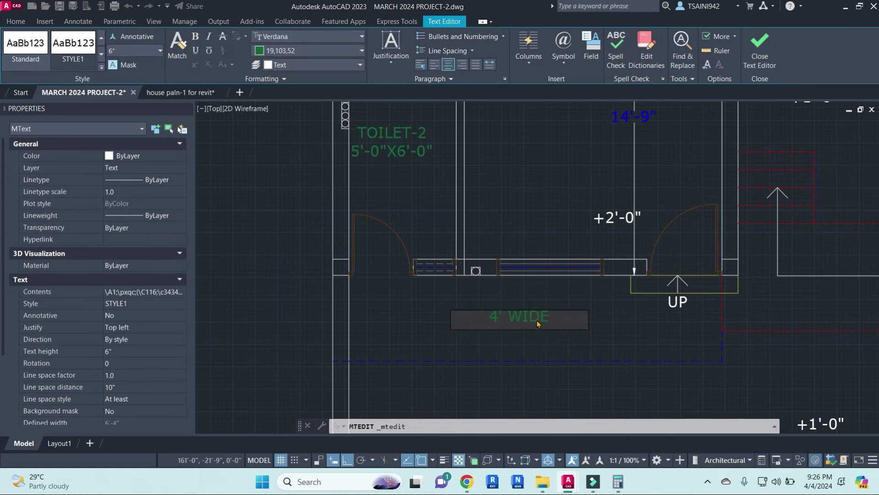
text(IO)
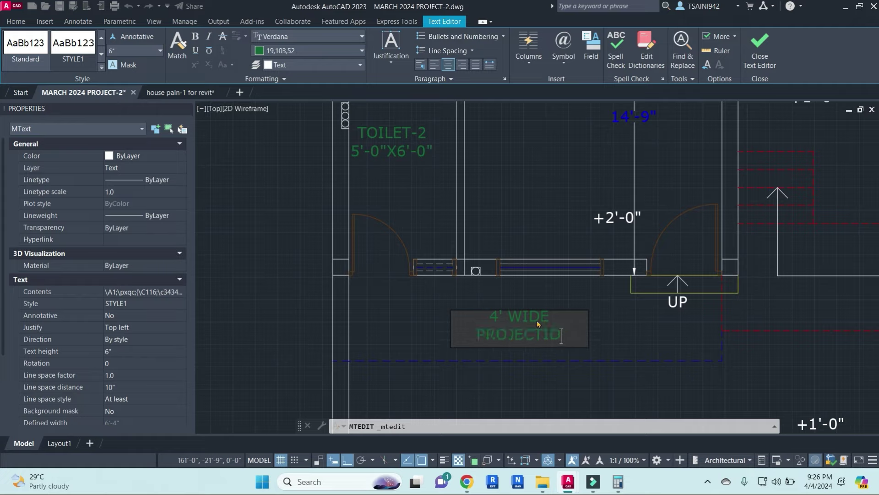
text(N)
text(VE)
click(674, 342)
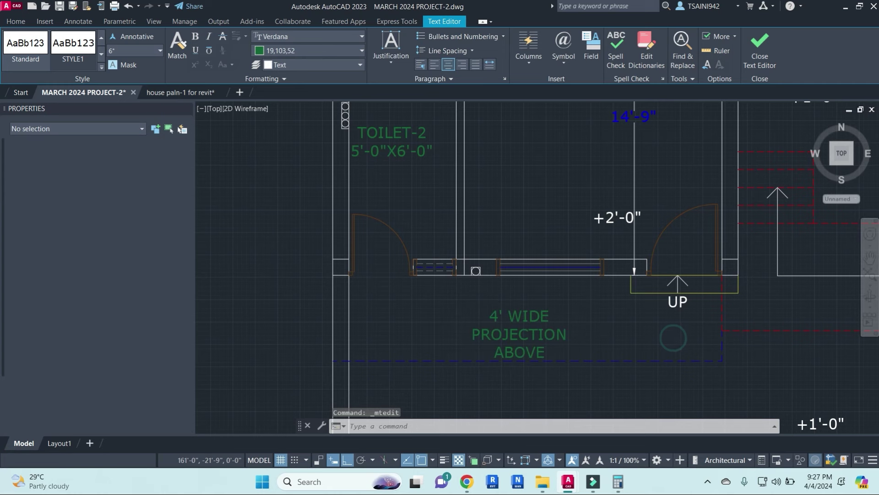
click(588, 310)
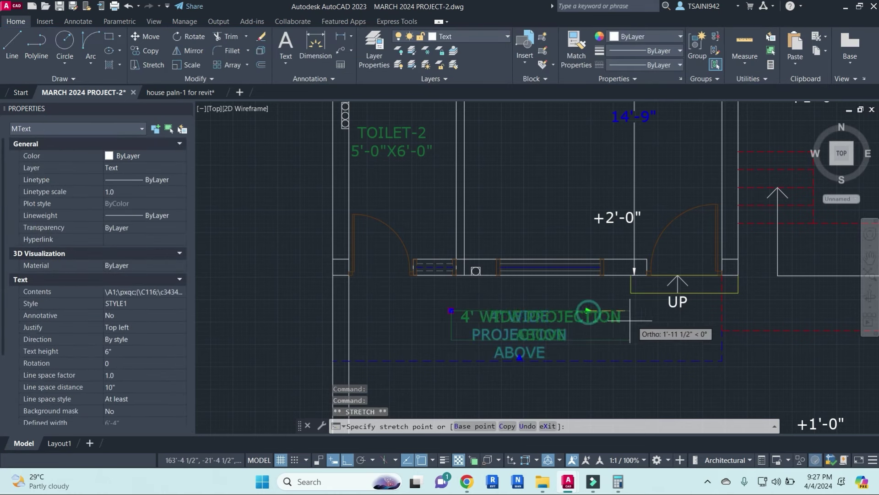
click(636, 347)
- Move the projection note lower beneath the bottom wall
text(m)
key(Return)
click(589, 343)
scroll(502, 279, down, 5)
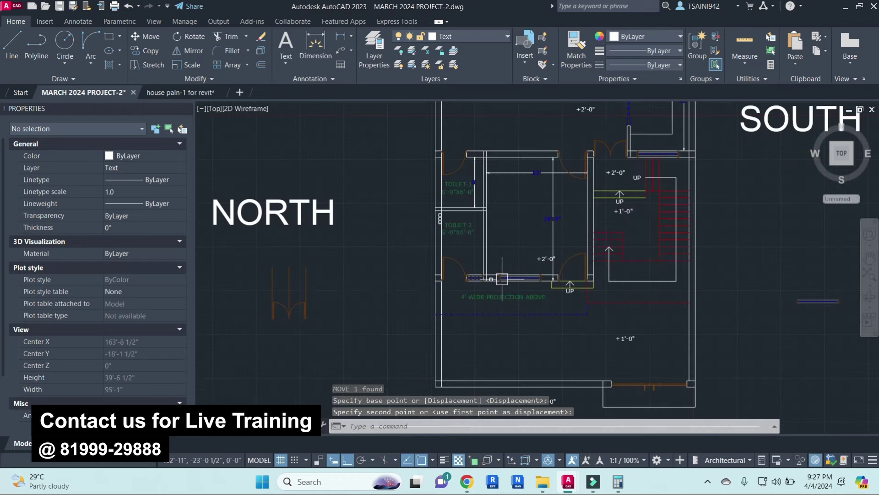
middle_drag(534, 287, 500, 316)
scroll(472, 224, down, 3)
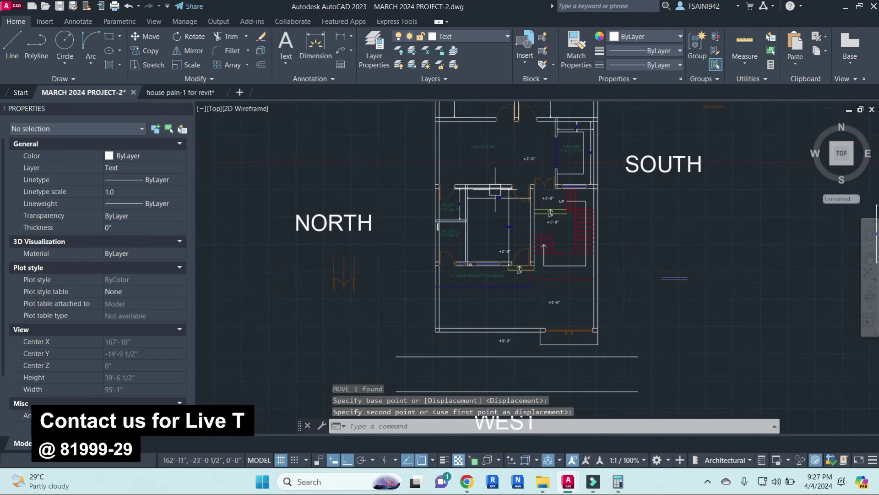
scroll(406, 287, down, 3)
- Copy the dining table set and paste it into HALL DINING
scroll(493, 298, up, 4)
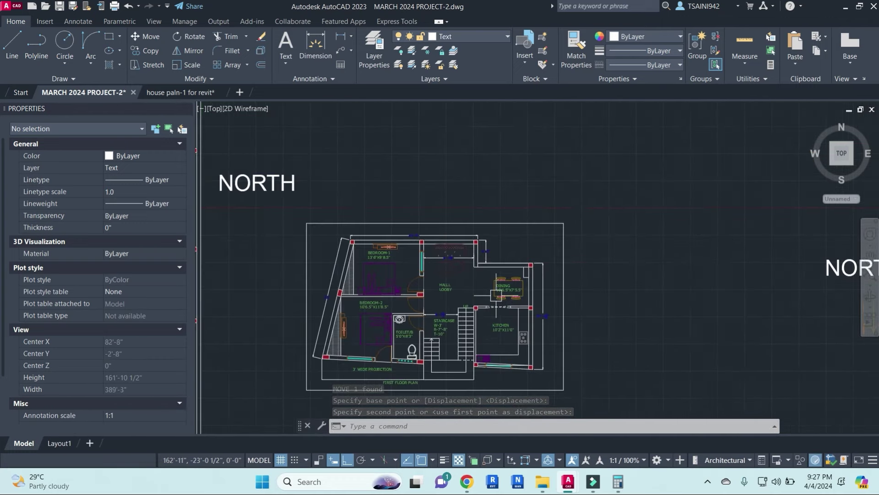
scroll(507, 266, up, 3)
click(506, 298)
key(ctrl+c)
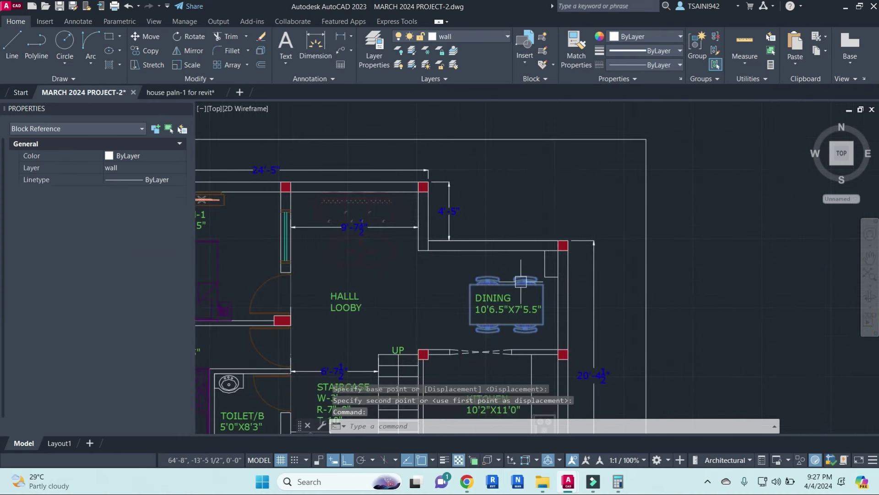
key(ctrl+v)
scroll(545, 278, down, 5)
scroll(560, 237, up, 3)
scroll(570, 240, up, 3)
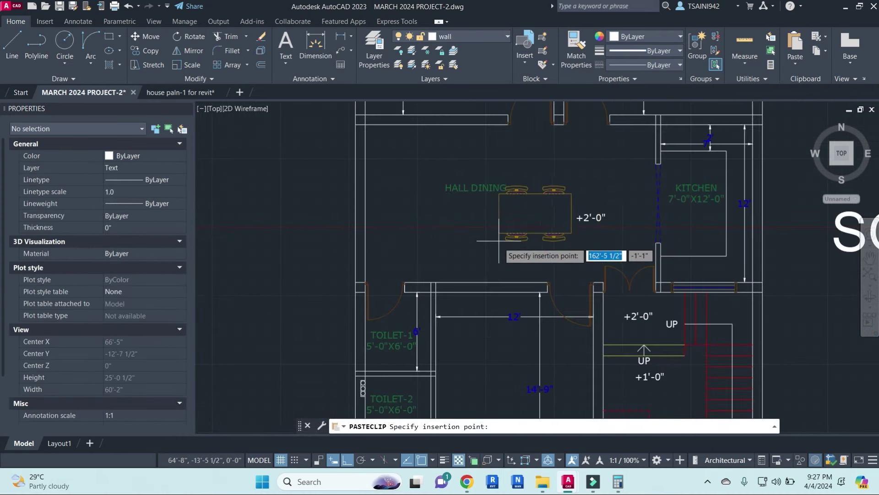
click(505, 226)
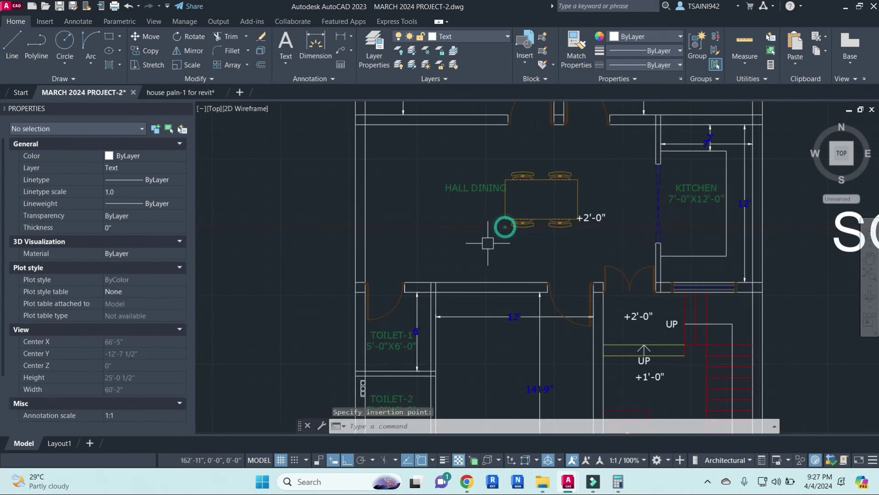
- Select and copy the sofa set and potted plants from the left plan
scroll(506, 237, down, 4)
scroll(343, 270, up, 1)
scroll(307, 219, up, 1)
scroll(307, 219, up, 3)
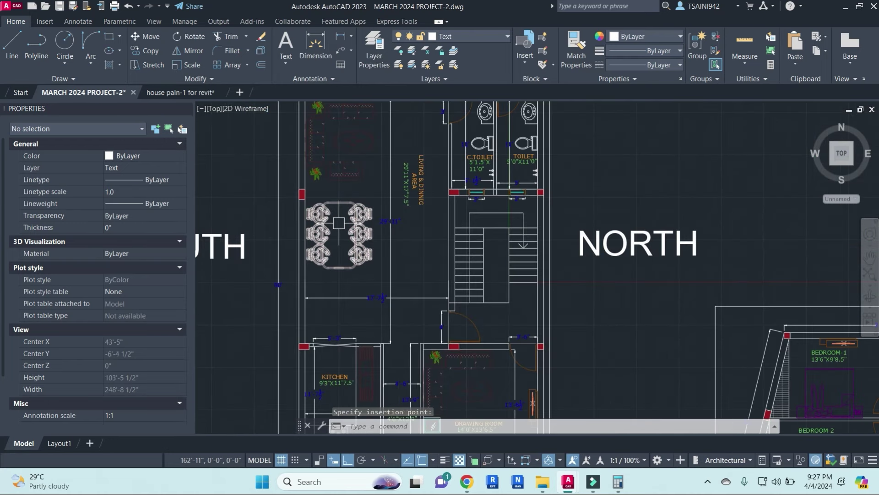
click(360, 211)
scroll(360, 210, down, 2)
middle_drag(371, 201, 385, 248)
key(Escape)
scroll(385, 248, up, 2)
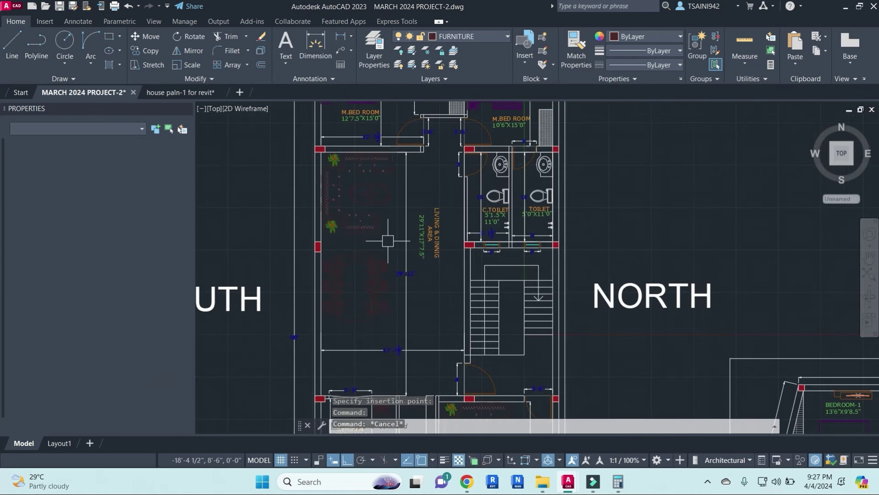
drag(511, 238, 333, 159)
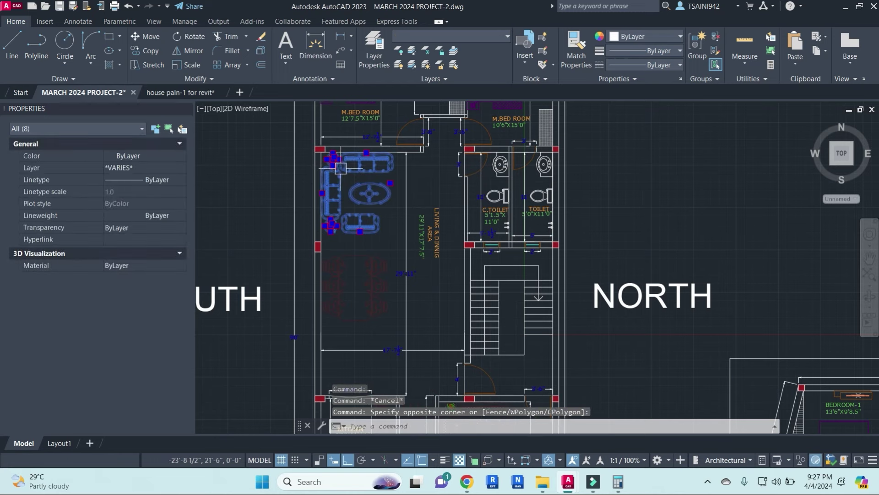
key(ctrl+c)
- Paste the sofa set and plants into HALL DINING on the main plan
key(ctrl+v)
scroll(499, 215, down, 2)
middle_drag(461, 298, 320, 259)
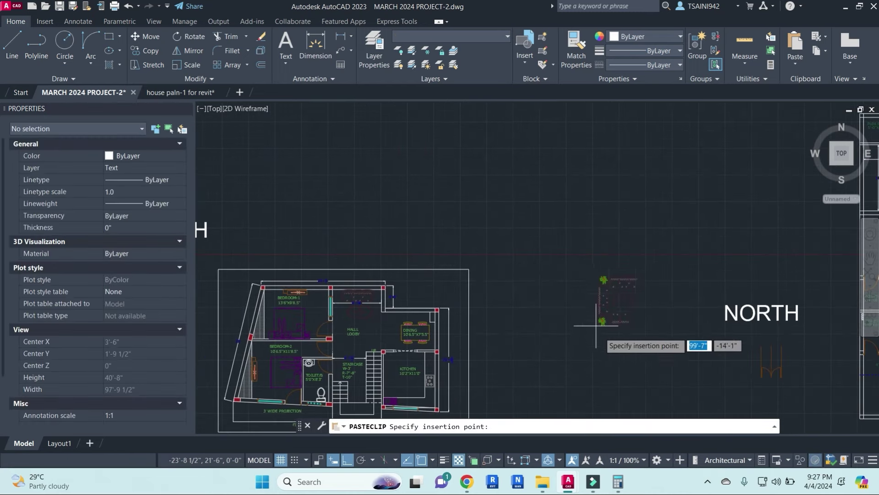
mouse_move(602, 337)
middle_down()
mouse_move(518, 268)
mouse_move(514, 308)
middle_up()
scroll(514, 308, up, 4)
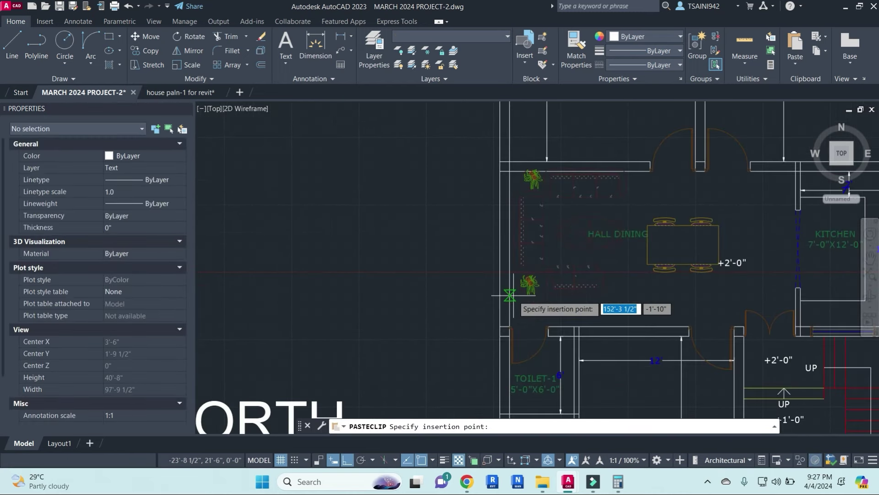
click(509, 301)
- Move the dining table up about 1' within HALL DINING
scroll(623, 266, down, 2)
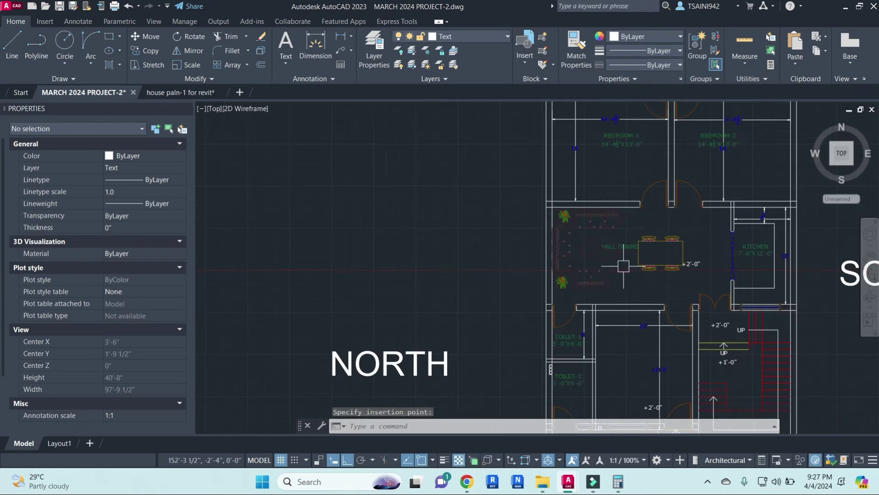
click(669, 242)
text(M)
key(Return)
scroll(667, 278, up, 2)
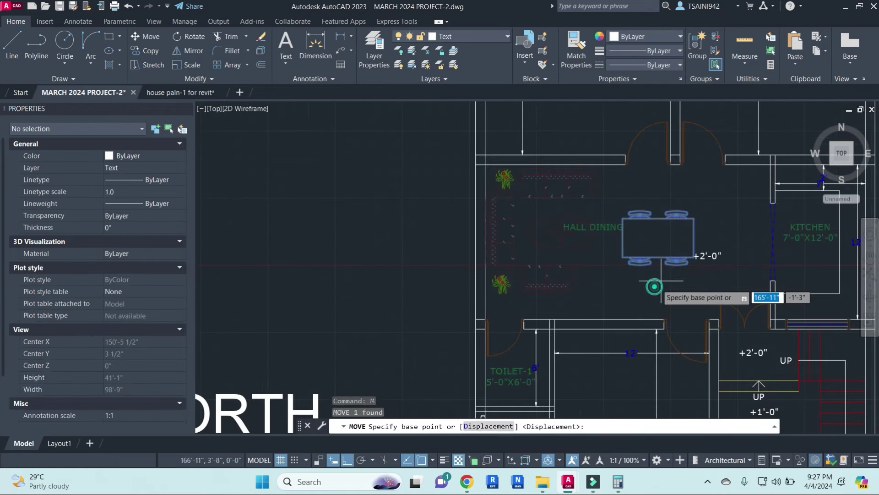
click(654, 287)
key(Escape)
scroll(728, 300, up, 2)
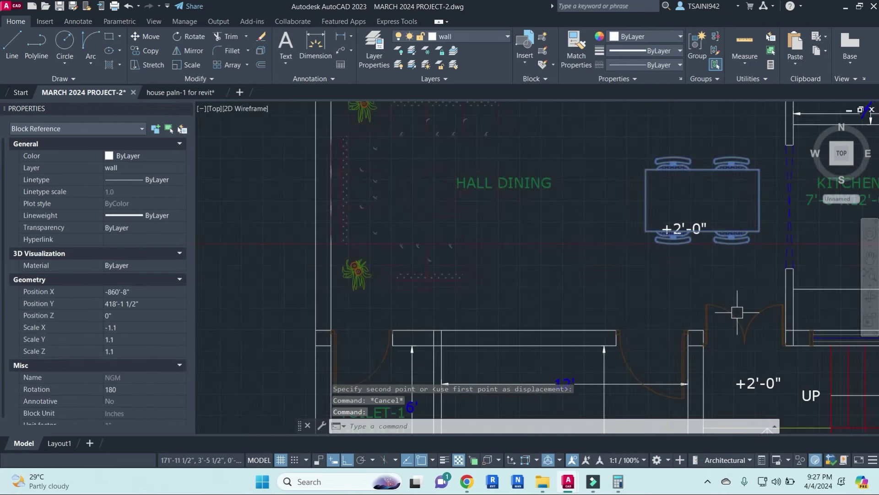
text(M)
key(Return)
click(738, 277)
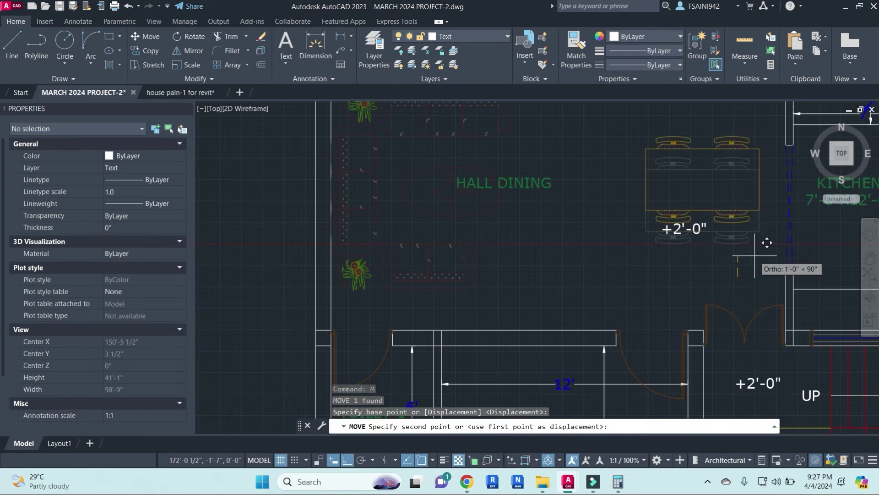
click(772, 233)
scroll(773, 234, down, 3)
scroll(412, 250, down, 3)
middle_drag(412, 250, 592, 249)
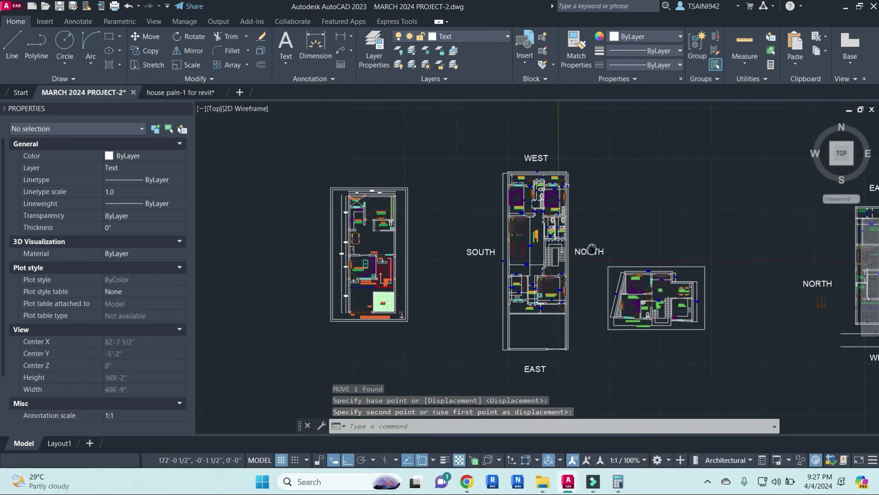
- Copy the M.BED ROOM bed into Bedroom-1 of the east-facing plan
scroll(557, 202, up, 5)
click(526, 183)
text(d)
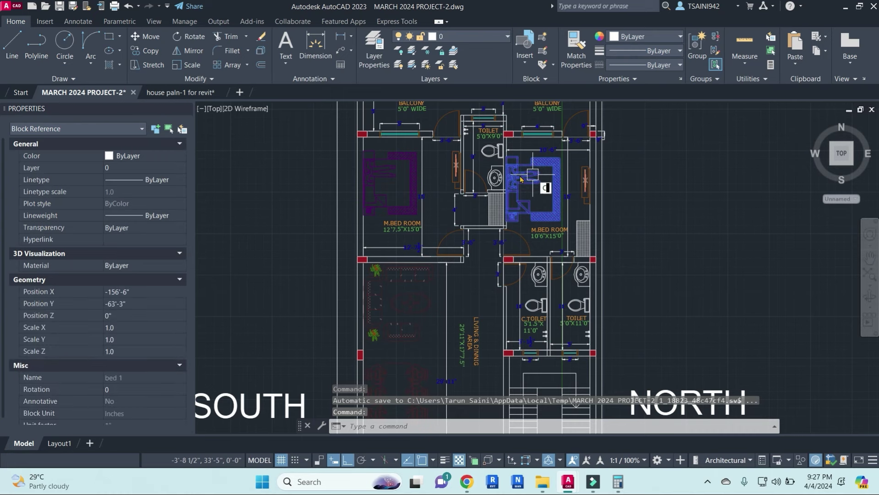
text(CO)
key(Return)
scroll(504, 169, up, 2)
scroll(502, 179, up, 3)
click(500, 181)
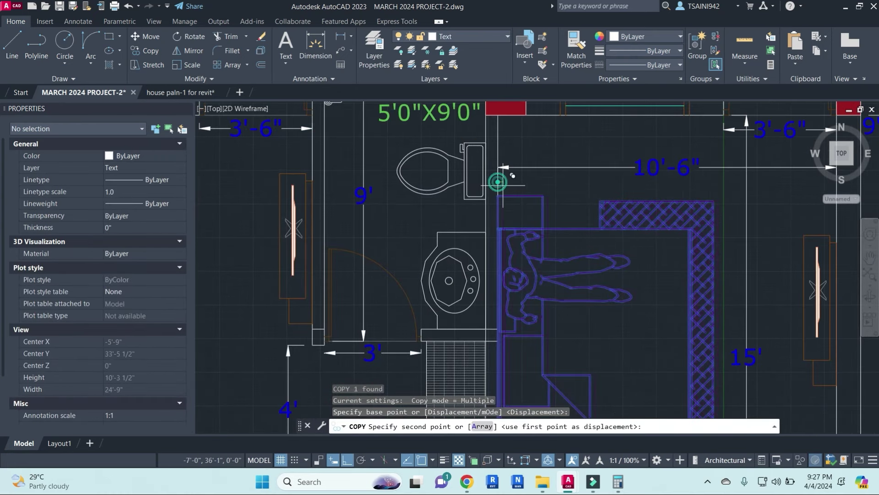
scroll(648, 232, down, 8)
middle_drag(648, 232, 477, 137)
scroll(526, 257, up, 6)
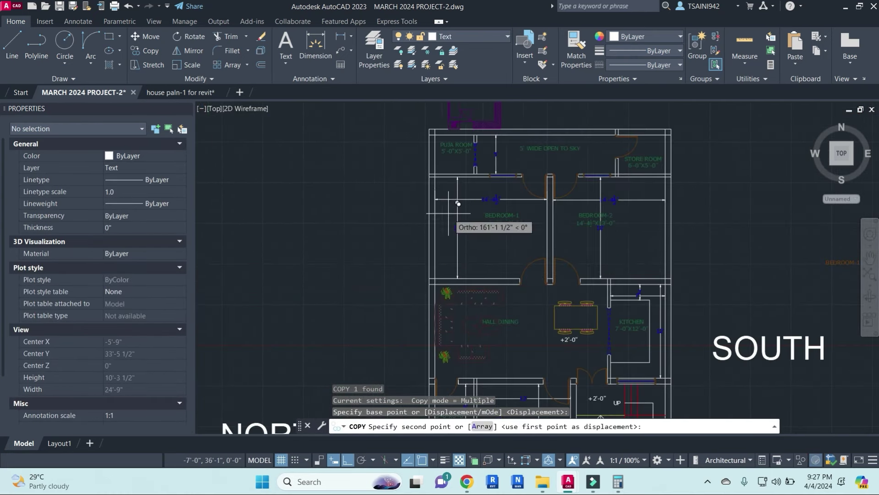
scroll(435, 209, up, 4)
click(444, 234)
key(Escape)
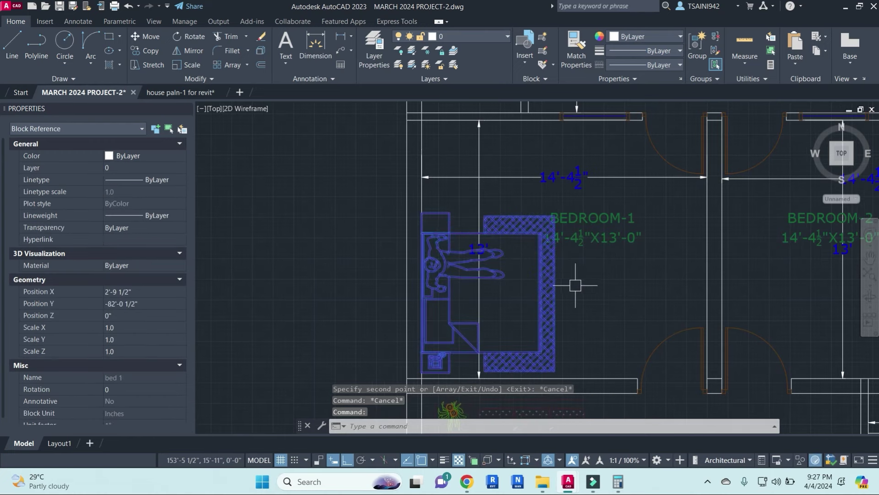
- Move the Bedroom-1 bed up against the wall
text(M)
key(Return)
click(592, 300)
click(577, 282)
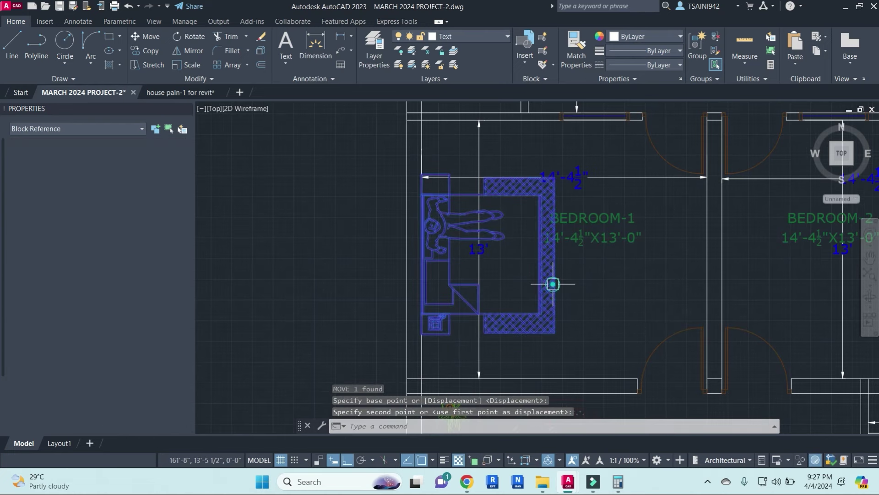
- Mirror the bed into Bedroom-2, keeping the original
text(O)
key(Return)
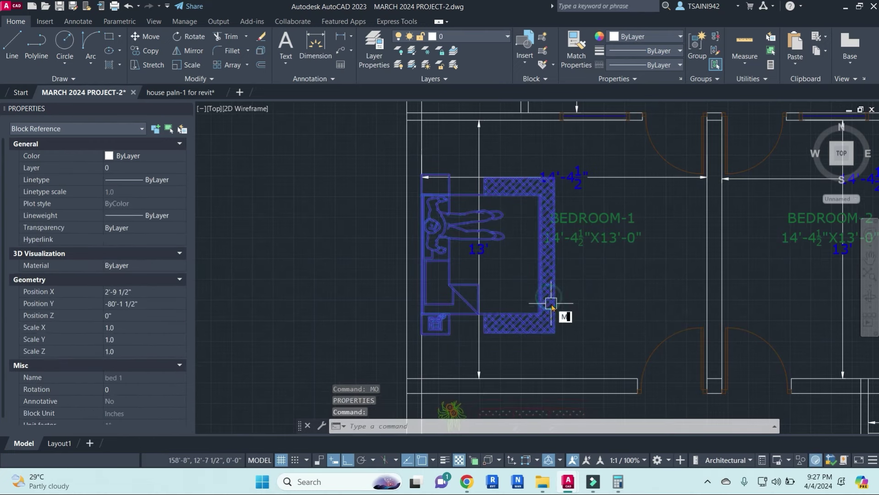
text(I)
key(Return)
scroll(664, 348, down, 3)
scroll(714, 361, up, 5)
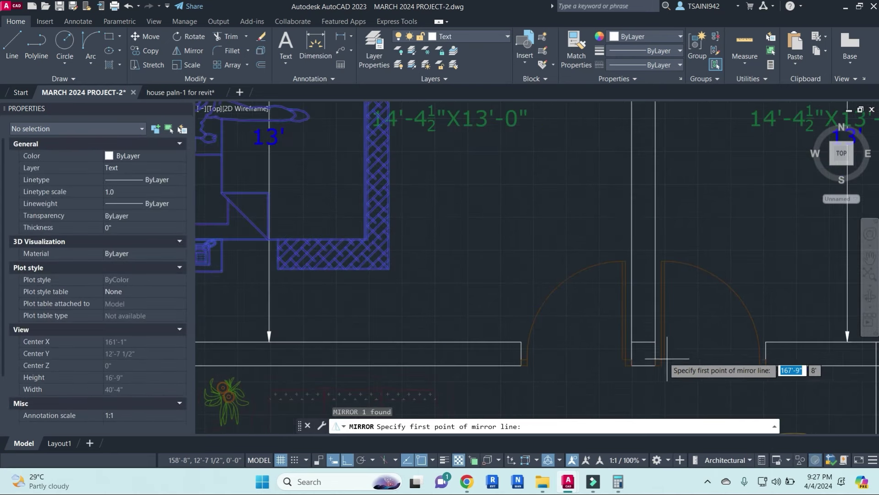
click(643, 341)
click(644, 286)
key(Return)
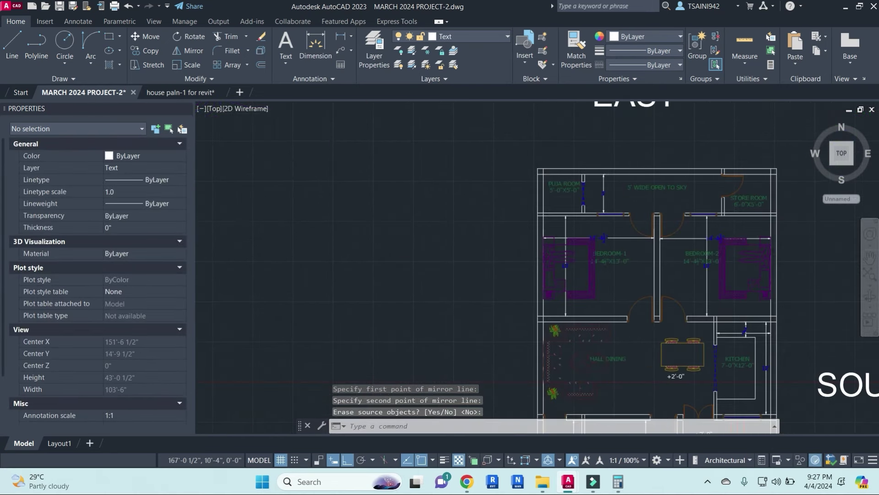
- Send both bedroom beds to the back with DRAWORDER
scroll(625, 263, up, 3)
scroll(625, 264, up, 2)
key(Escape)
key(Escape)
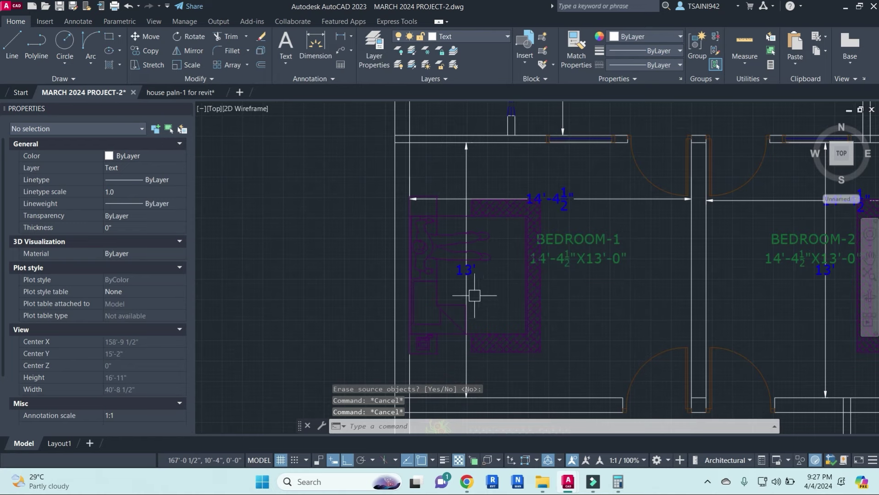
click(435, 245)
scroll(491, 304, down, 4)
click(658, 287)
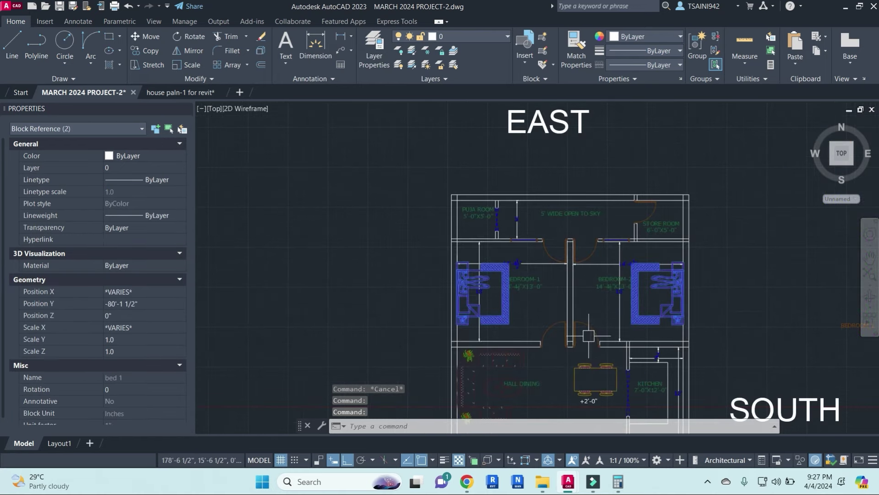
middle_drag(530, 364, 543, 306)
key(Return)
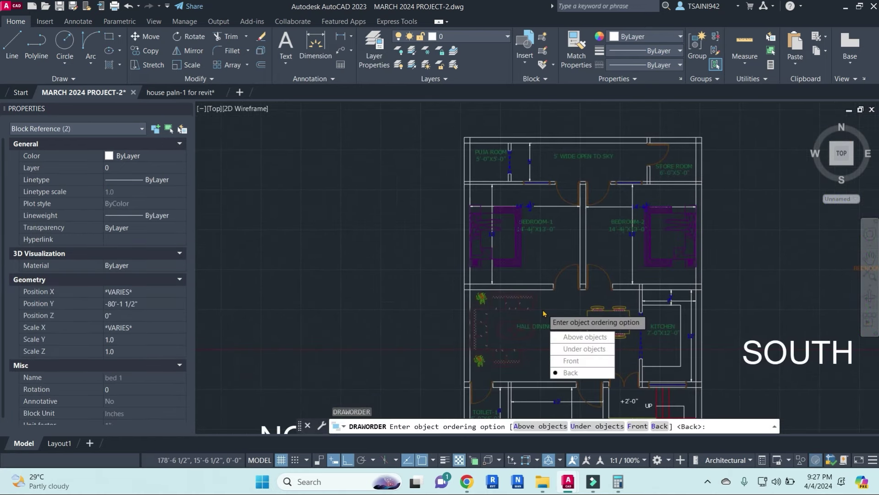
text(B)
key(Return)
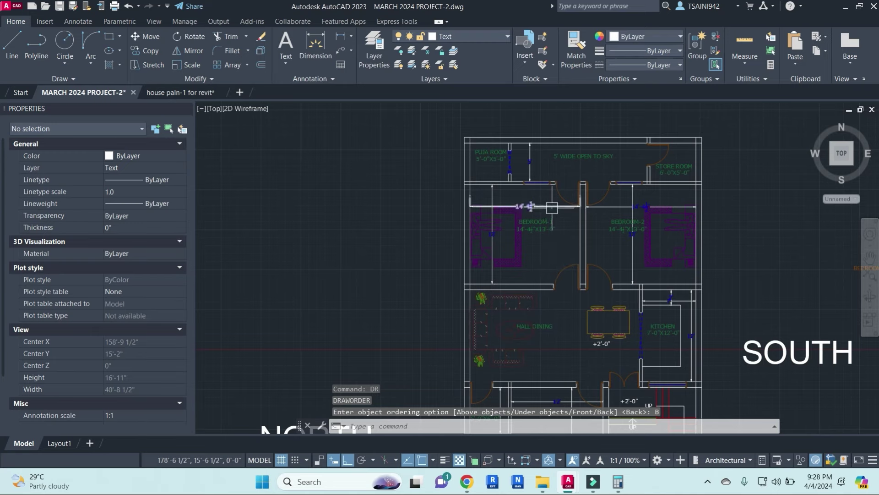
click(549, 206)
- Copy the whole east-facing plan to the right
scroll(490, 195, down, 5)
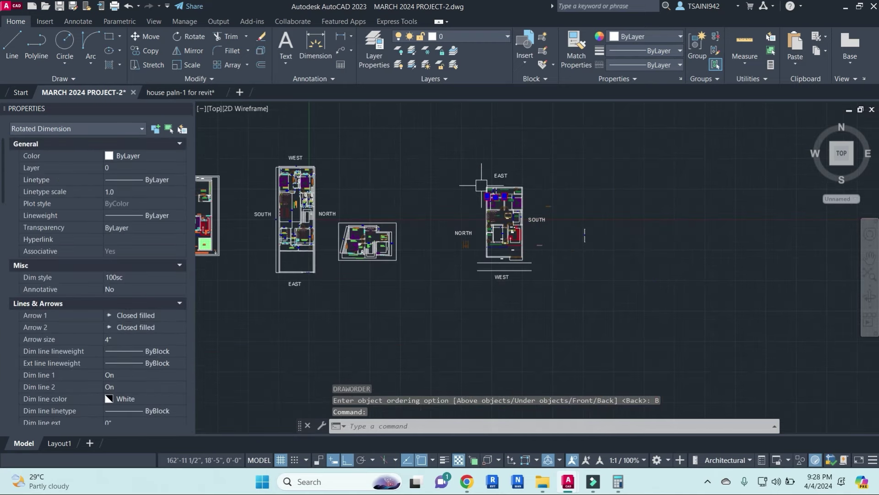
key(Escape)
drag(437, 151, 632, 341)
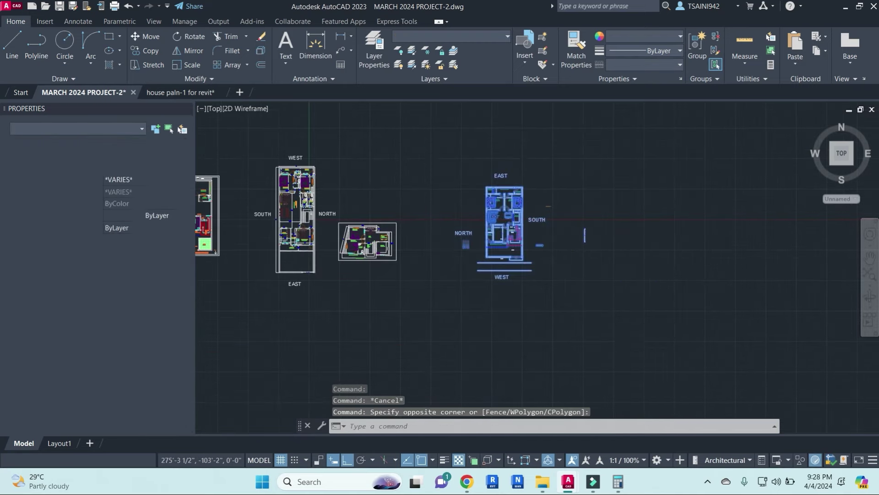
text(co)
key(Return)
click(548, 328)
key(Escape)
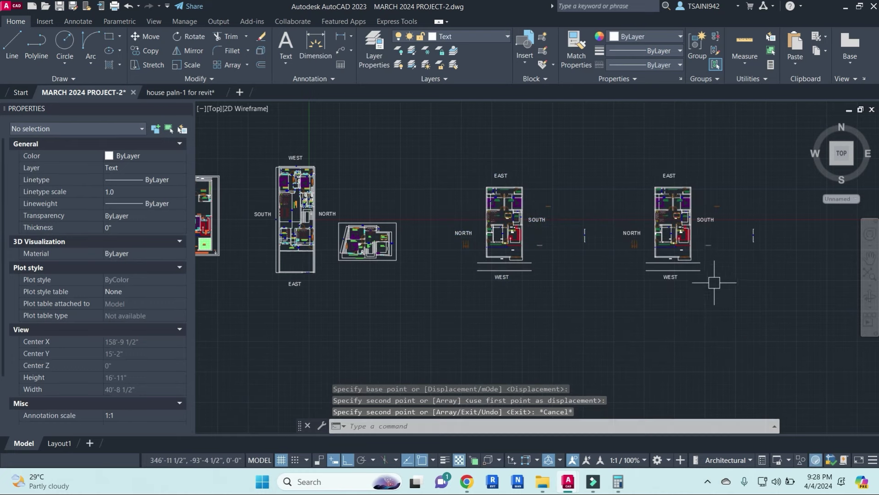
- Erase both beds from the copied plan
middle_drag(715, 343, 670, 334)
scroll(642, 194, up, 8)
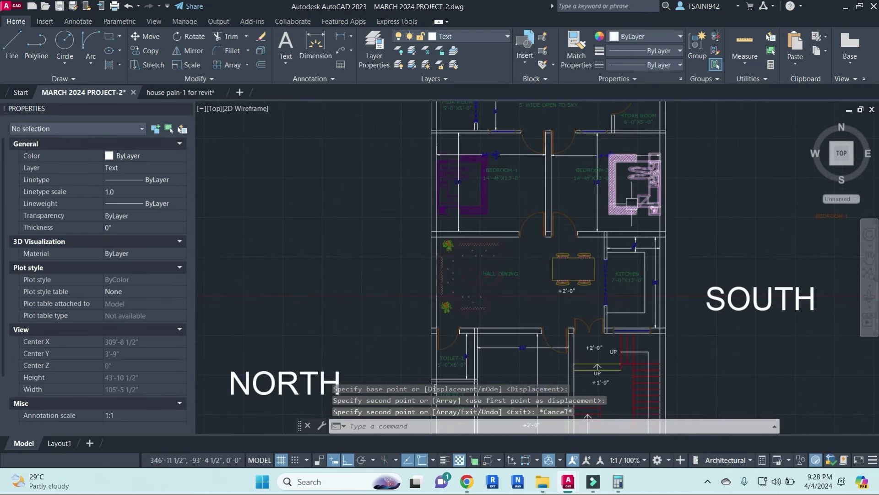
click(634, 188)
click(481, 197)
text(e)
key(Return)
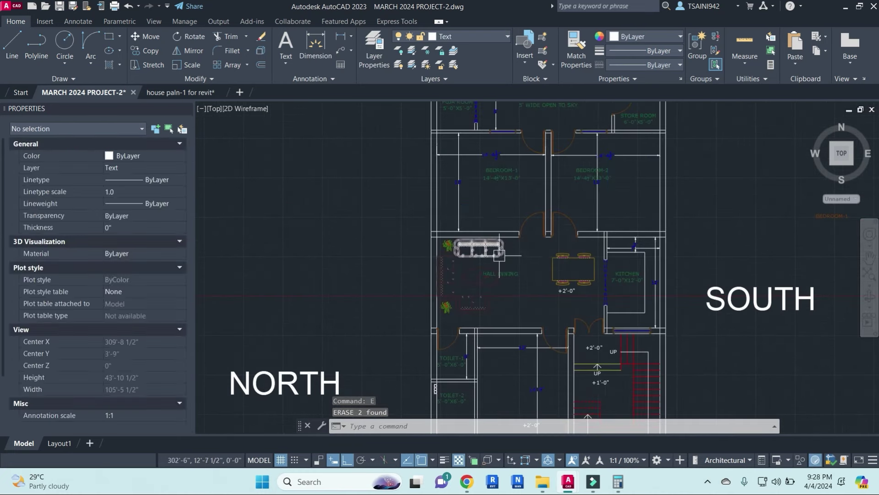
- Delete the hall sofas, oval table, plants, HALL DINING label and dining table from the copy
scroll(504, 250, up, 2)
click(500, 251)
click(467, 287)
click(419, 273)
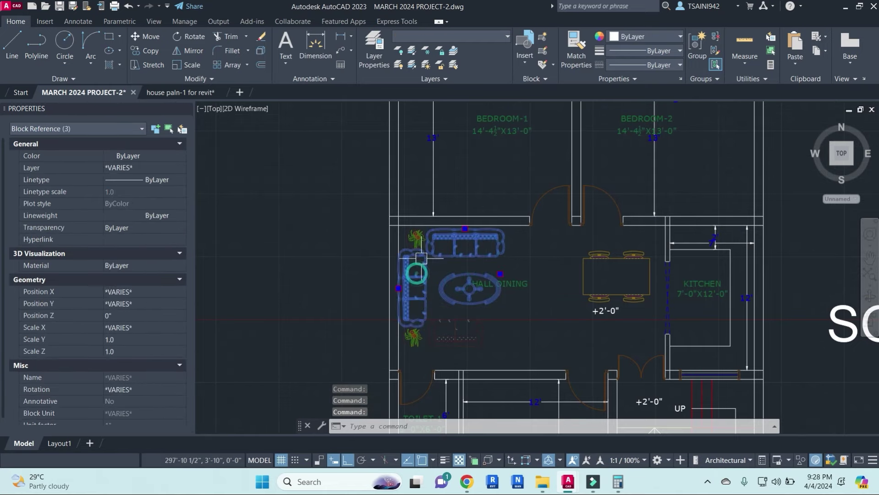
click(417, 235)
click(417, 337)
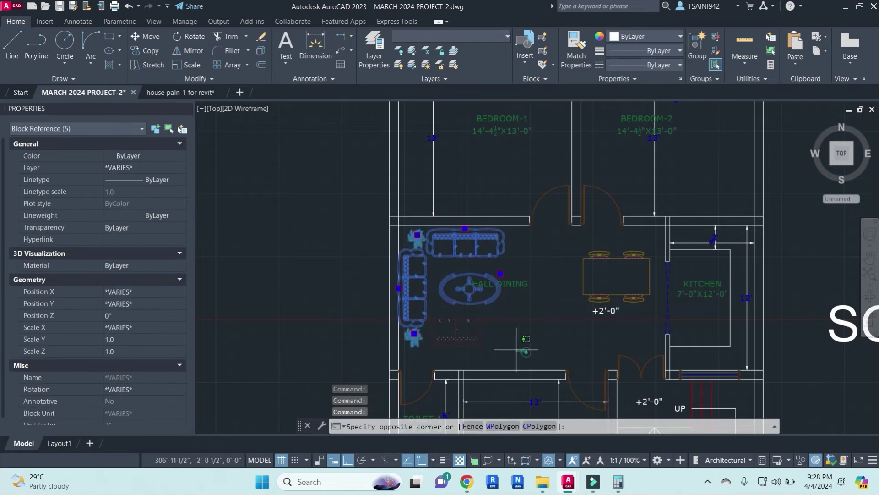
click(609, 353)
click(394, 223)
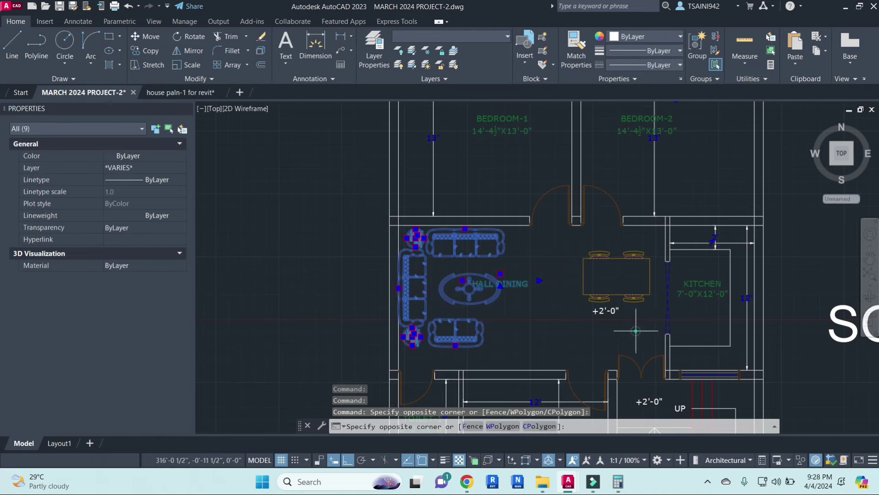
click(733, 249)
click(638, 285)
key(Delete)
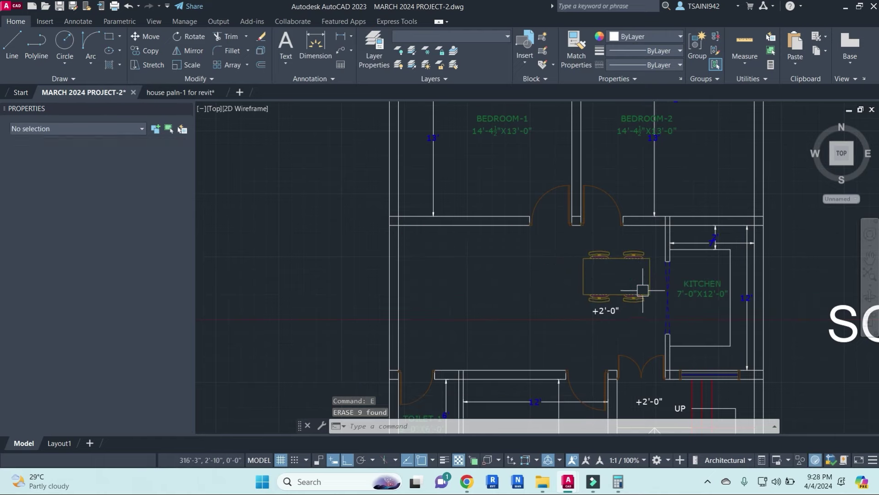
click(627, 279)
text(e)
key(Return)
- Start and abandon a linear dimension, then zoom to review the plans
scroll(572, 280, down, 4)
key(Escape)
key(Escape)
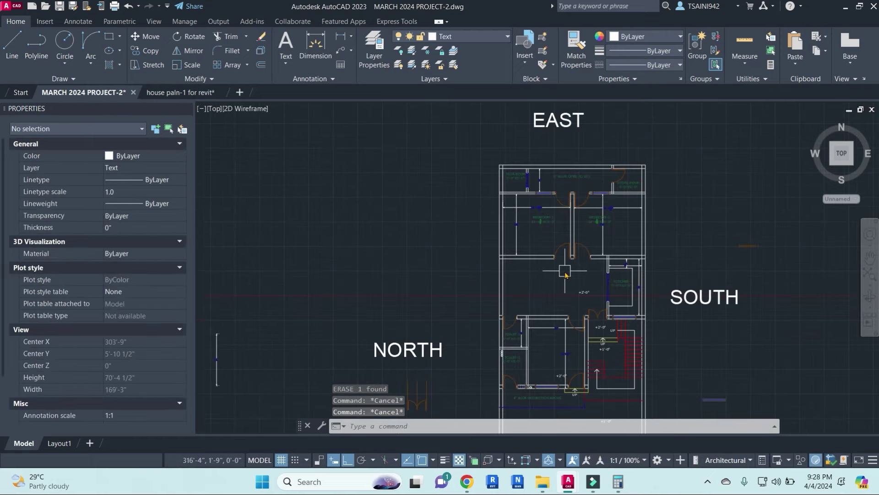
text(DL)
key(Return)
scroll(530, 186, up, 8)
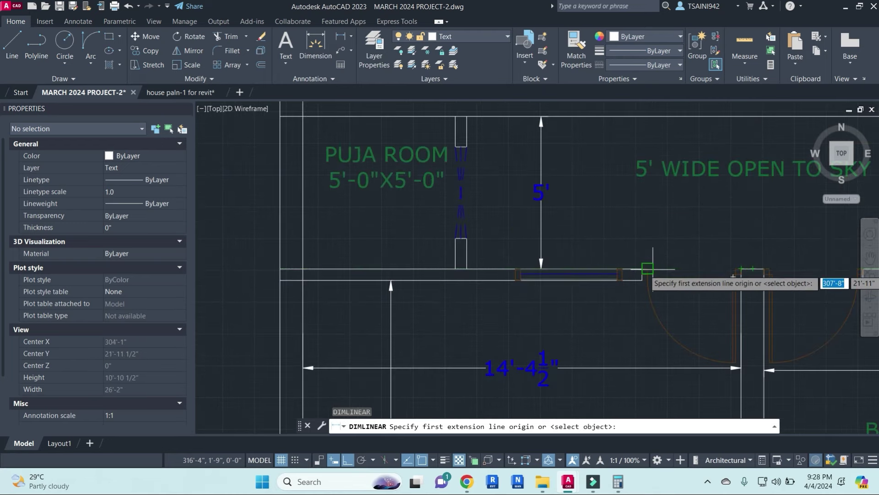
scroll(593, 255, down, 2)
scroll(545, 267, down, 4)
key(Escape)
scroll(591, 259, down, 2)
scroll(615, 255, down, 2)
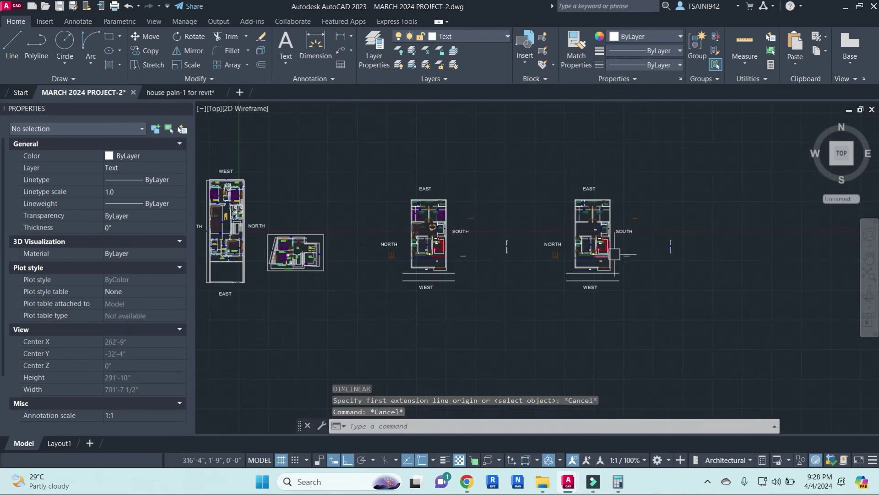
scroll(433, 226, up, 2)
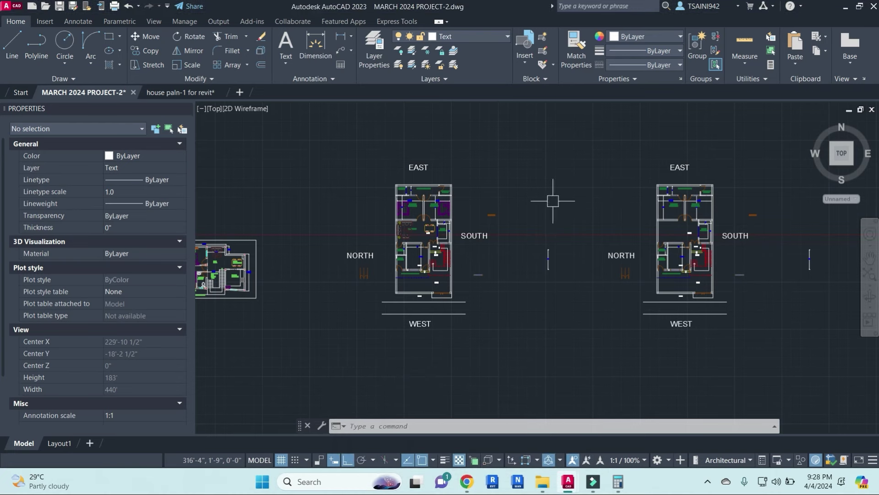
scroll(402, 199, up, 6)
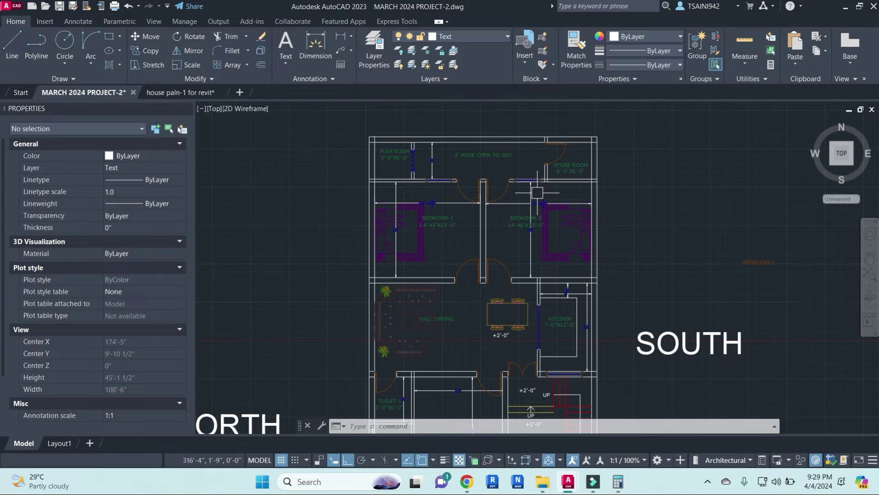
- Start a linear dimension across the plan with DLI, then cancel it
scroll(386, 178, up, 2)
text(dli)
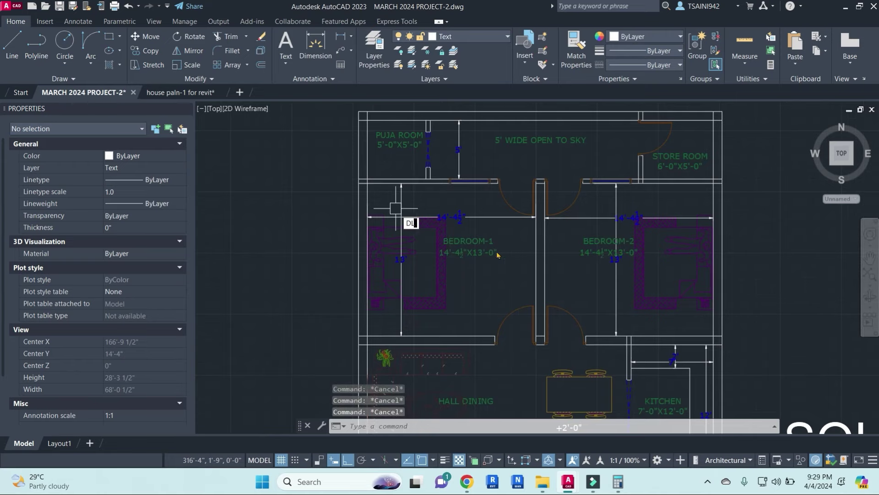
key(Return)
click(536, 245)
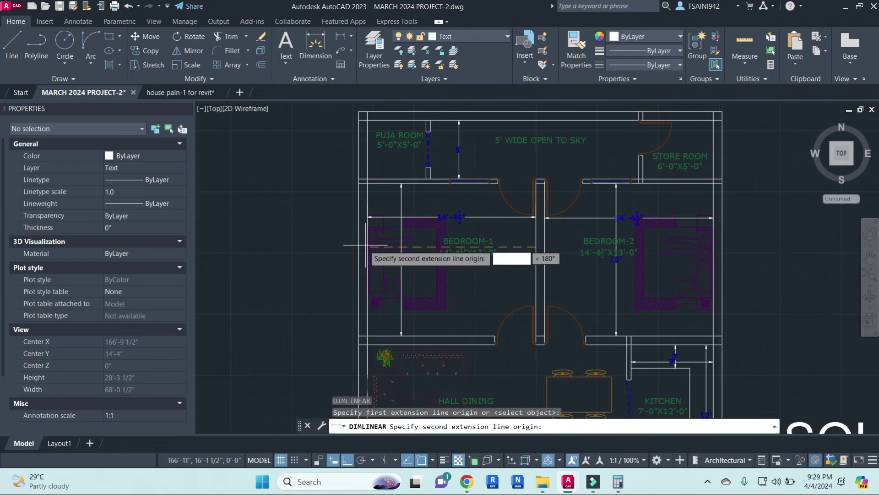
click(359, 246)
scroll(363, 246, up, 3)
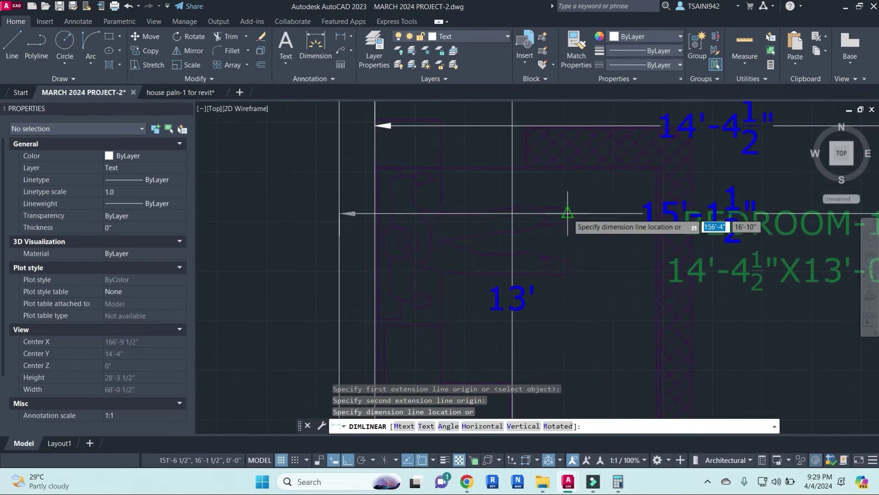
key(Escape)
scroll(595, 211, down, 5)
- Pan to empty space beside the floor plan and clear any running command
middle_drag(623, 222, 582, 217)
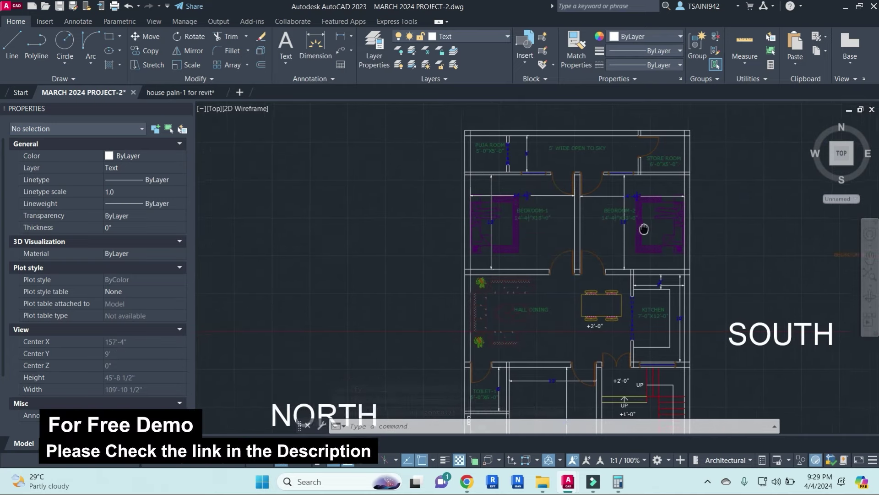
middle_drag(570, 194, 592, 233)
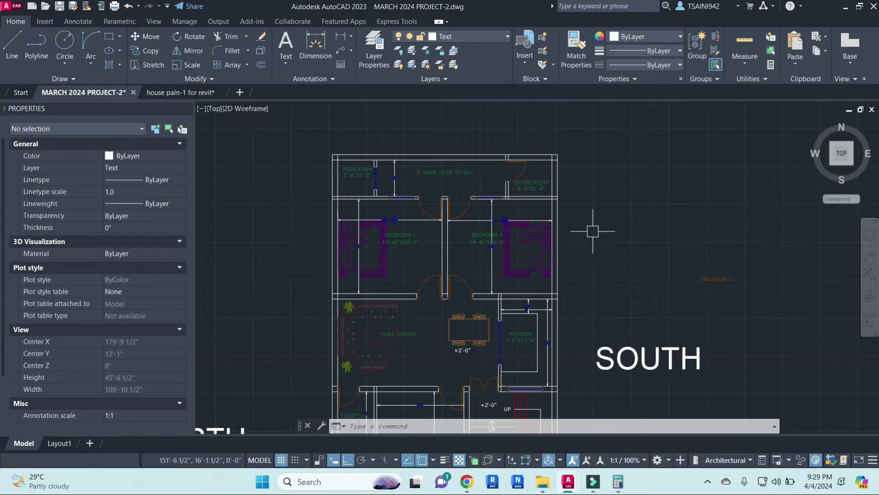
key(Escape)
key(Escape)
key(Escape)
text(l)
key(Return)
key(Escape)
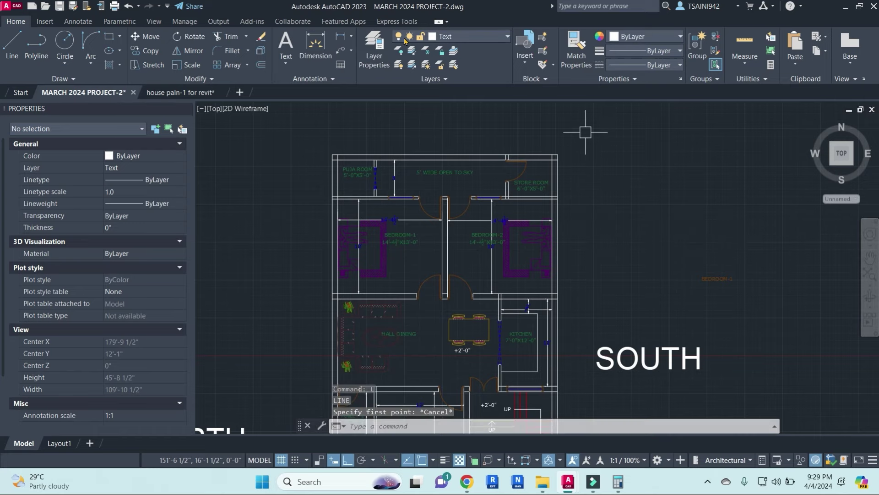
- Create a blue (index 5) layer named COLUMN and make it current
click(474, 37)
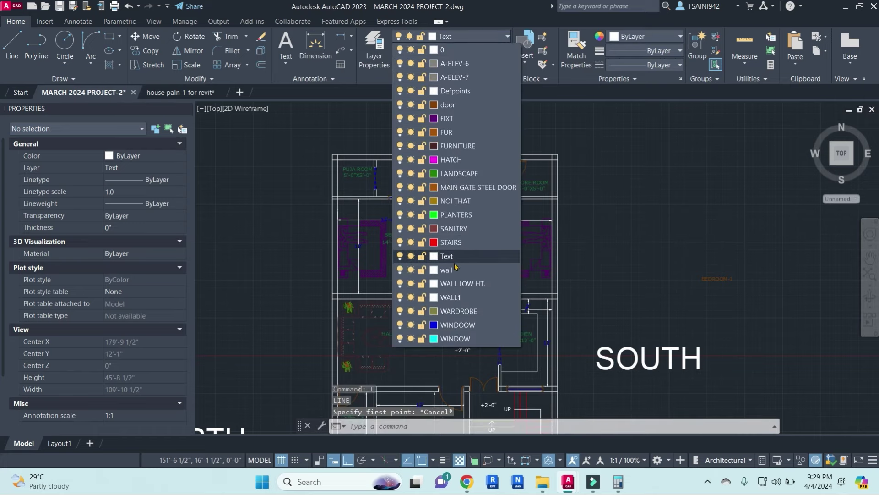
click(373, 50)
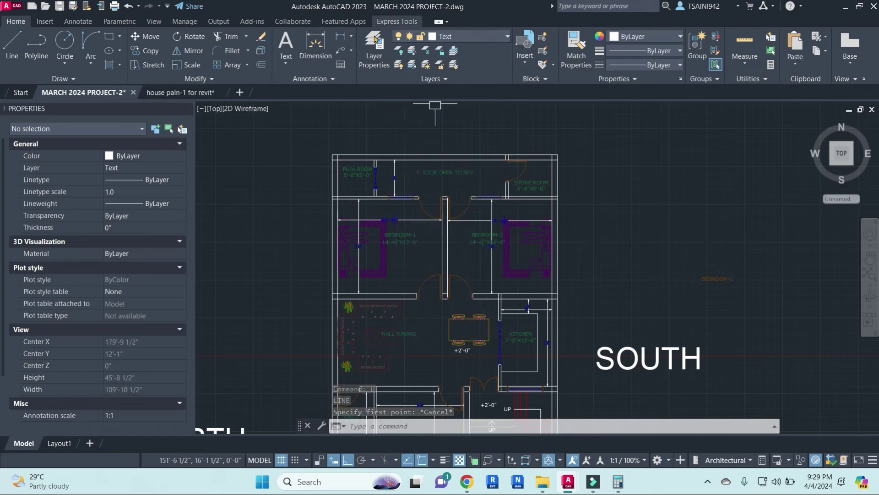
click(334, 154)
text(COLUMN)
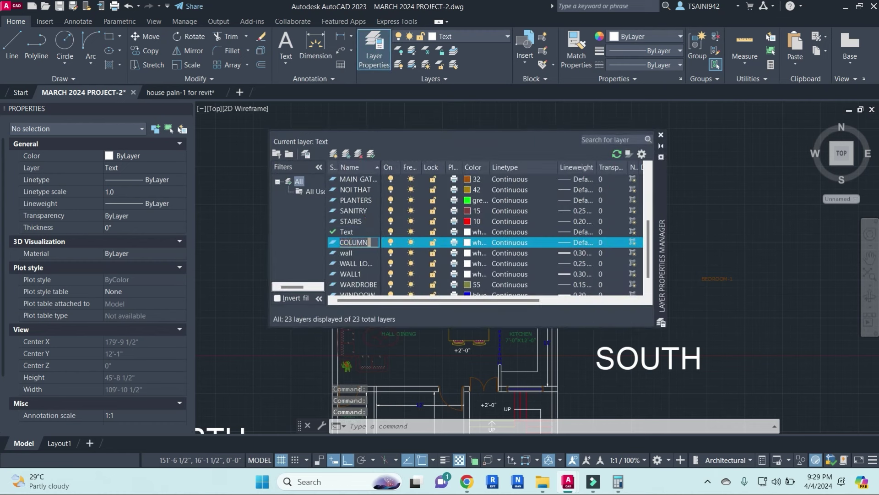
click(469, 242)
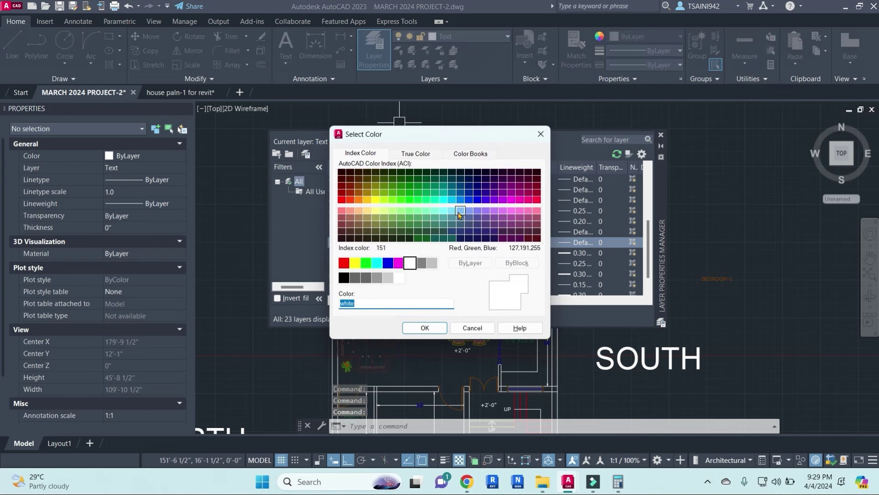
click(389, 263)
click(425, 328)
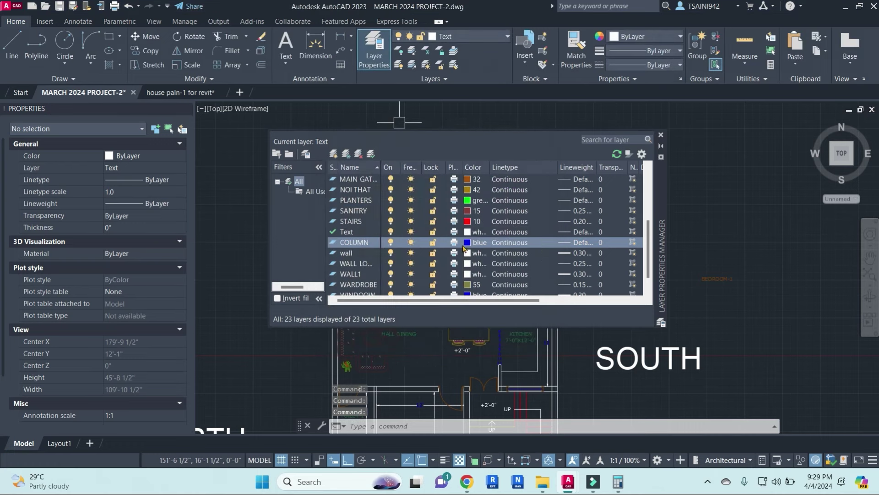
double_click(355, 242)
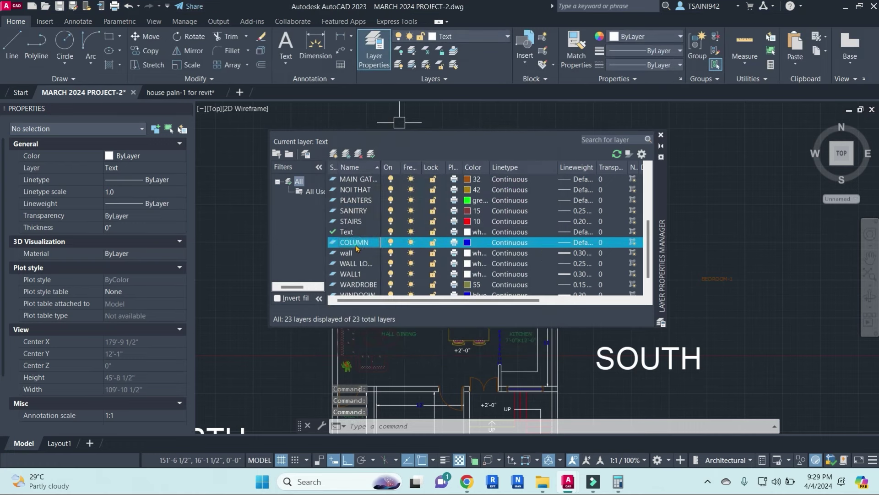
click(661, 135)
- Draw a closed 1'3" by 9" column rectangle with lines beside the plan
text(l)
key(Return)
click(629, 158)
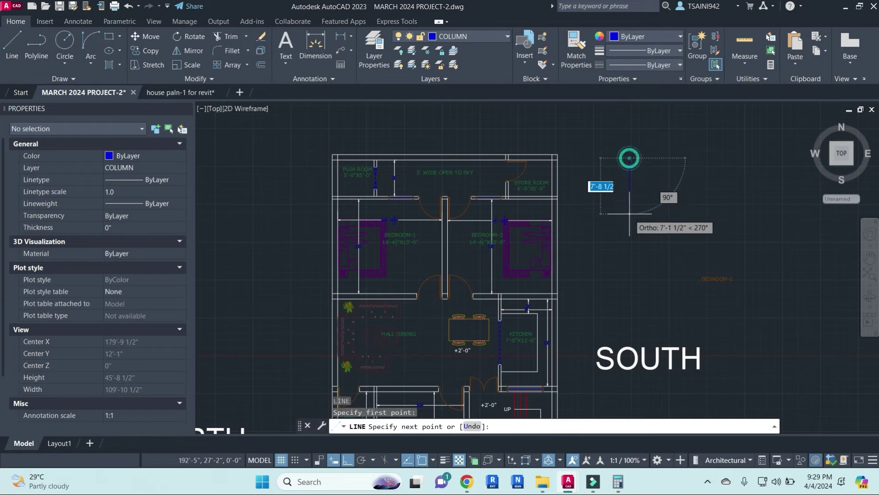
text(9")
key(Return)
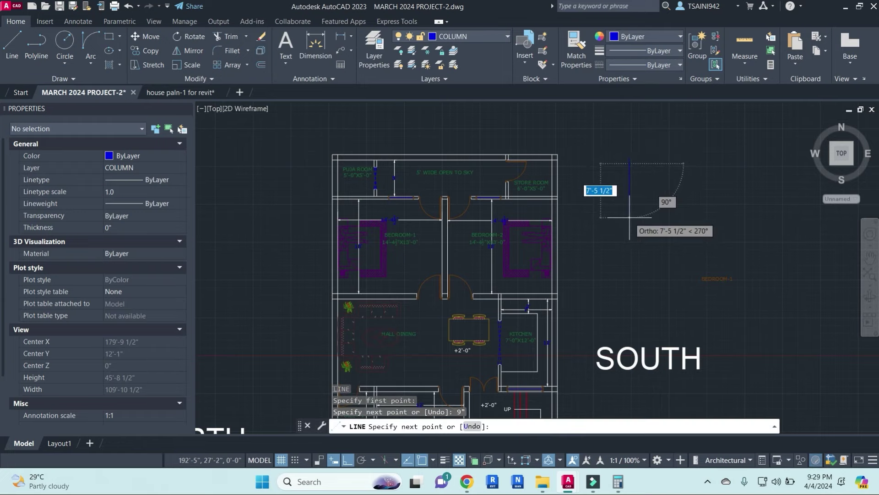
scroll(679, 172, up, 2)
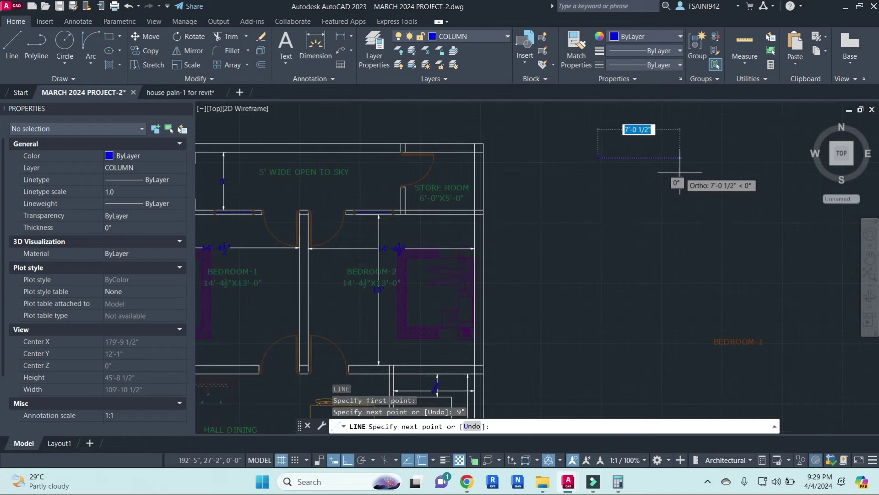
text(1'3")
key(Return)
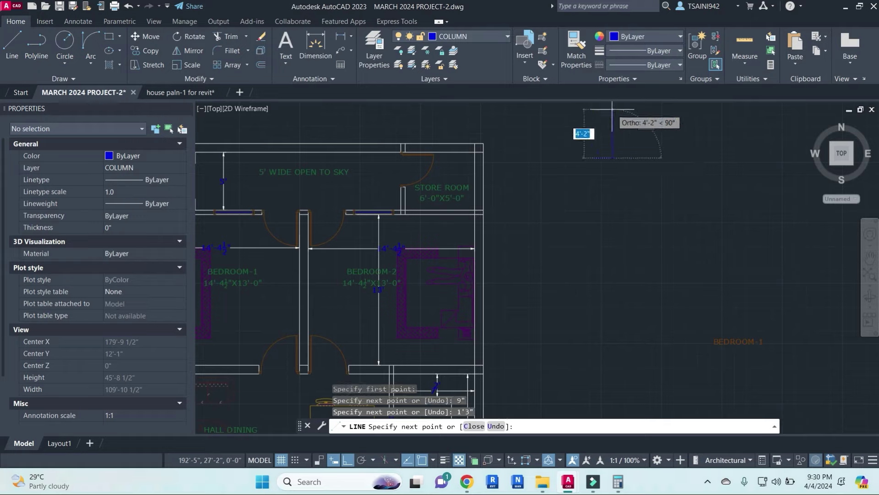
text(9")
key(Return)
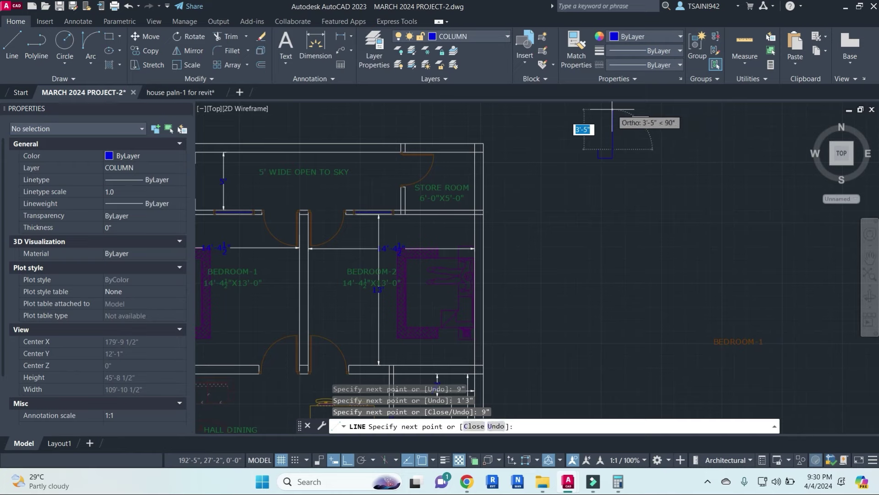
click(598, 149)
click(598, 157)
key(Escape)
- Copy the column rectangle twice downward below the original
scroll(603, 148, up, 4)
click(647, 203)
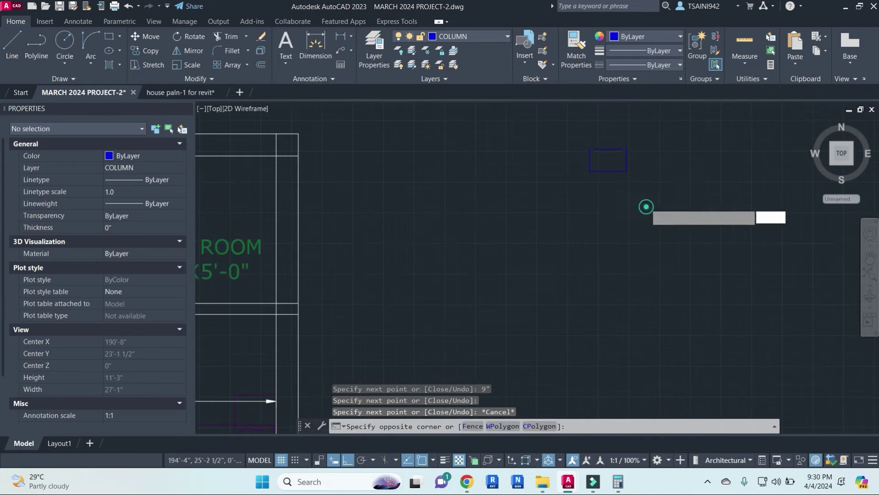
click(565, 138)
key(Return)
click(687, 203)
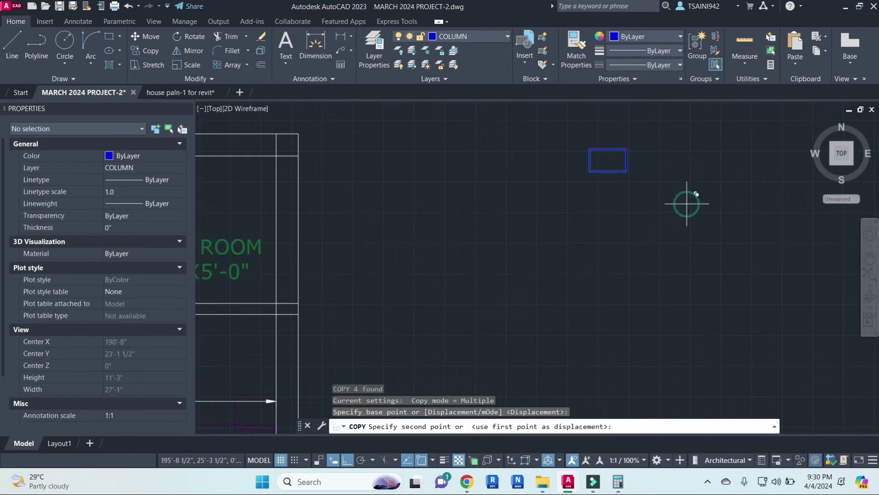
click(688, 248)
key(Escape)
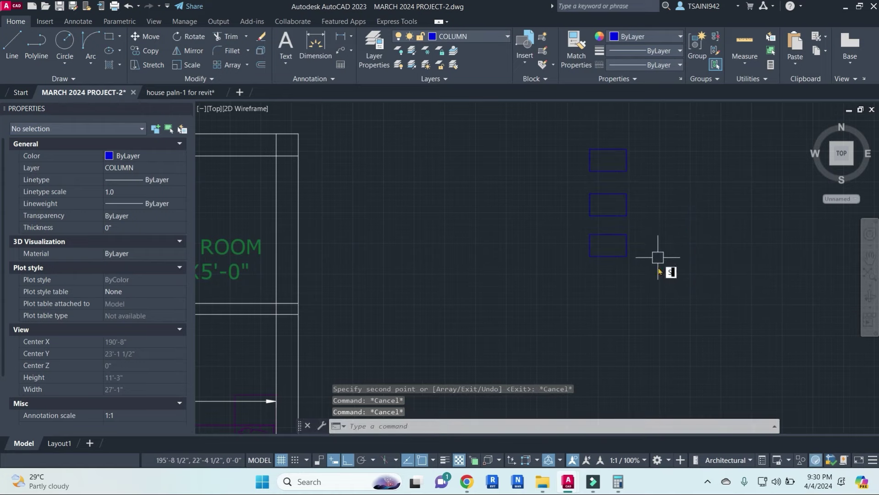
- Stretch the bottom rectangle's right side 6" shorter
text(s)
key(Return)
click(657, 269)
click(621, 231)
key(Return)
click(694, 283)
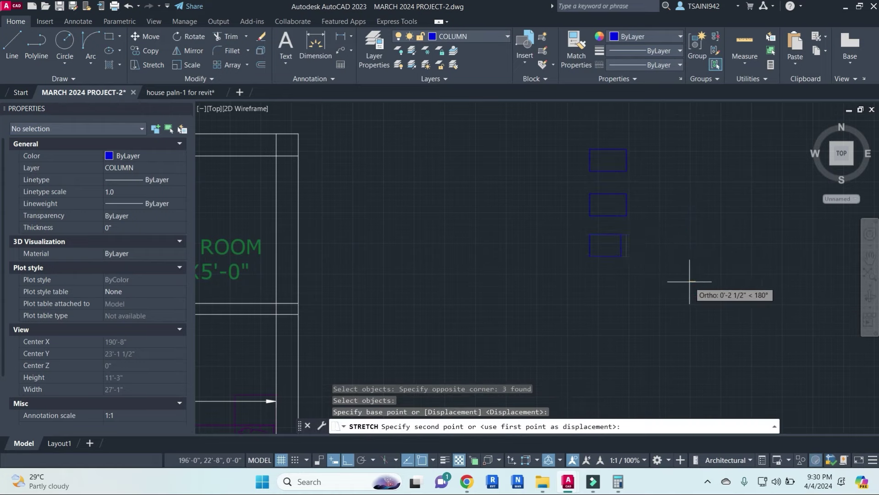
text(6")
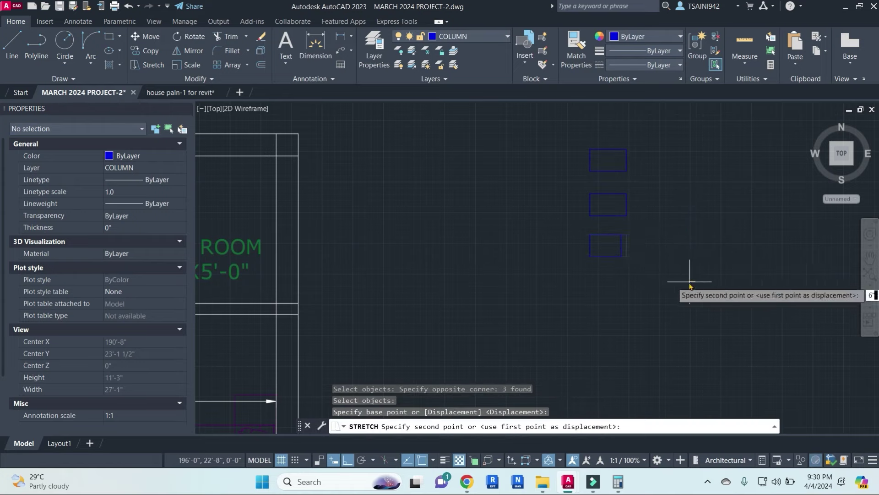
key(Return)
key(Escape)
key(Escape)
- Stretch the middle rectangle's right side 3" shorter
key(Return)
click(654, 227)
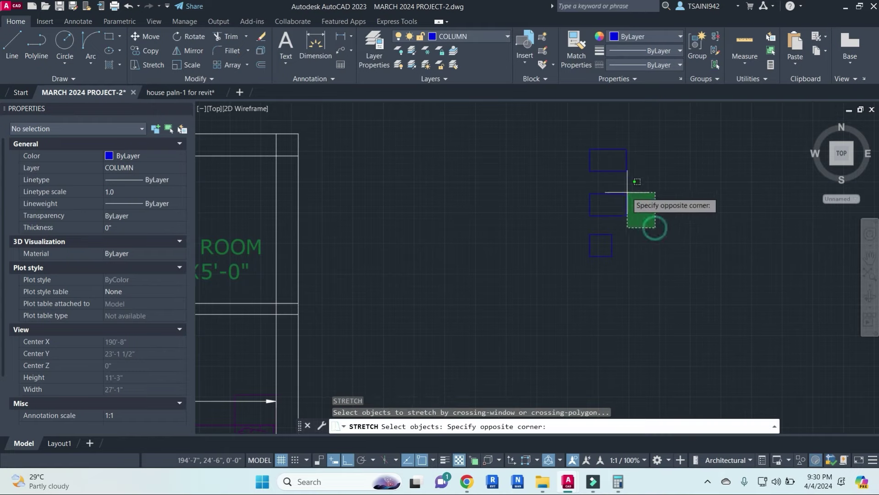
click(624, 190)
key(Return)
click(700, 206)
text(3")
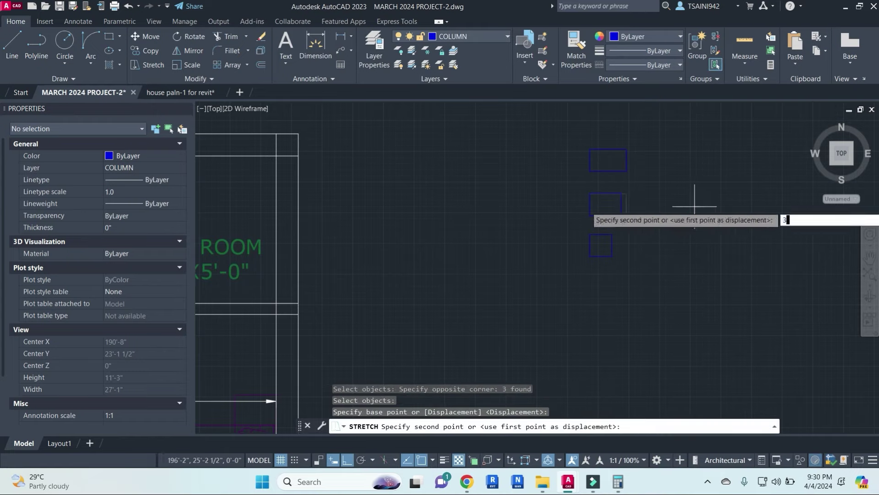
key(Return)
key(Escape)
key(Escape)
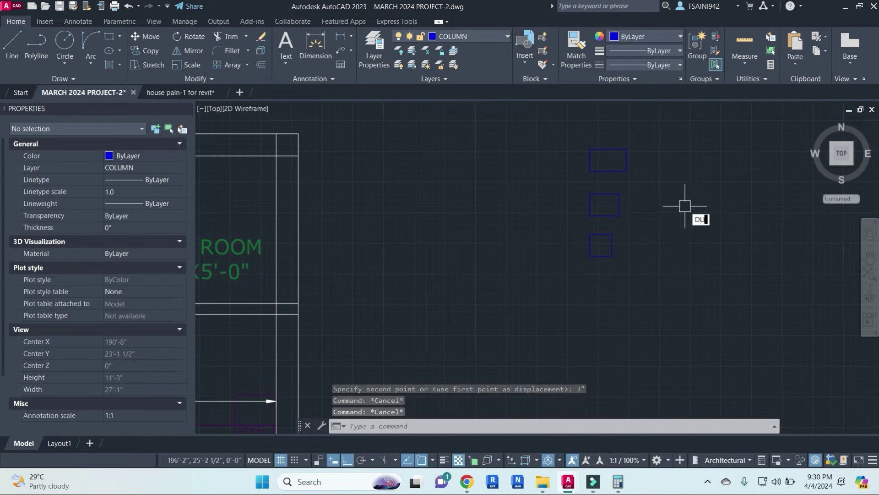
- Try dimensioning the top and bottom rectangles, cancel, and start the HATCH command
key(Return)
key(Return)
click(611, 149)
key(Escape)
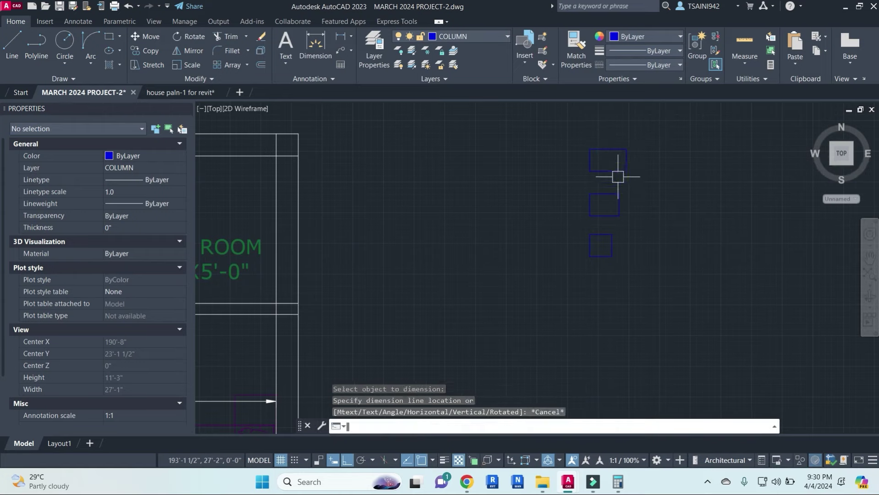
key(Return)
key(Return)
click(616, 195)
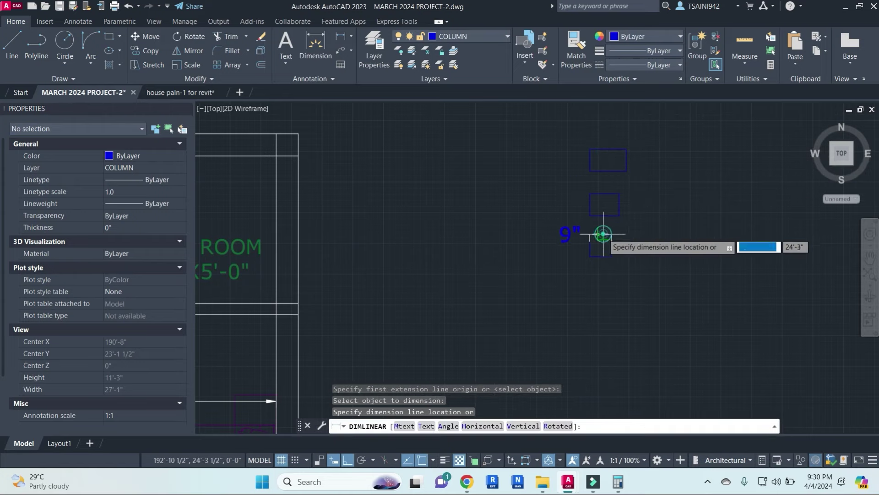
key(Escape)
key(Escape)
key(Escape)
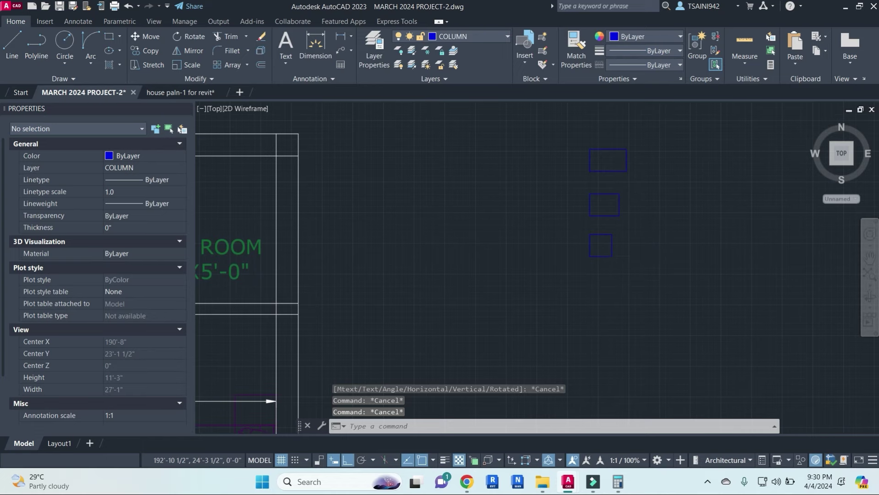
text(h)
key(Return)
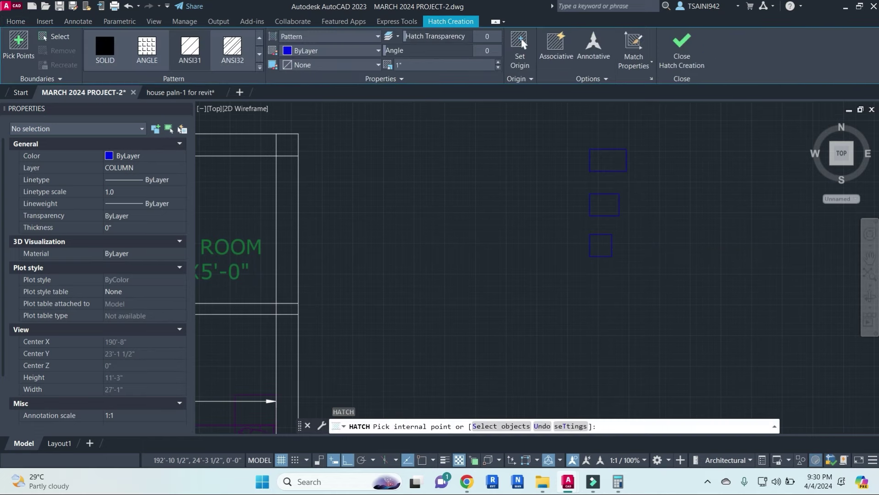
- Join the 12 column lines into three closed polylines
key(Escape)
key(Escape)
key(Escape)
click(626, 276)
click(567, 172)
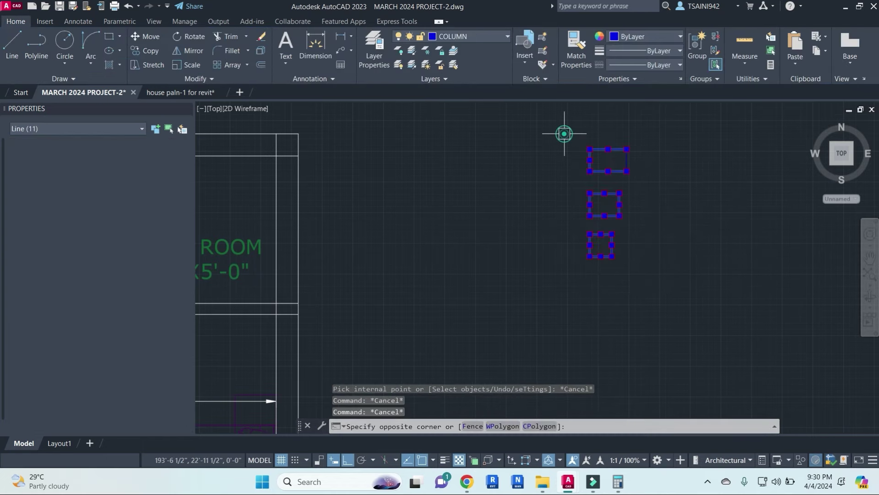
click(565, 124)
click(677, 284)
text(j)
key(Return)
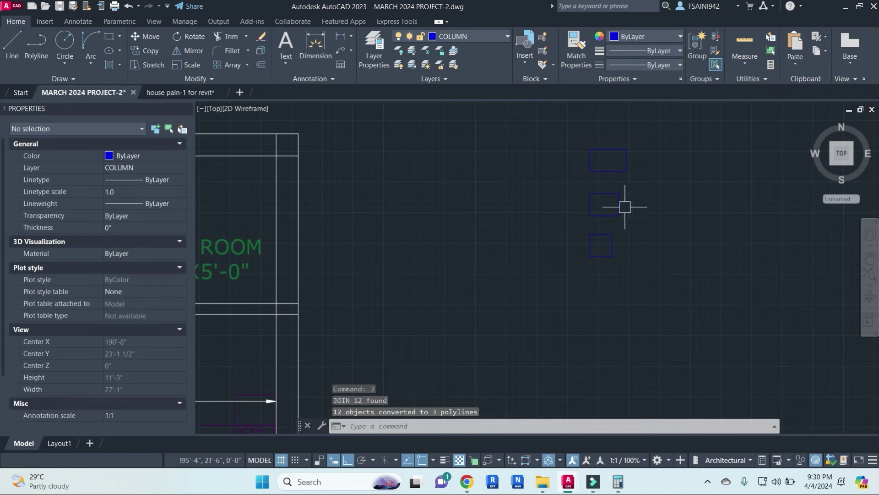
key(Escape)
key(Escape)
- Hatch the bottom, middle and top column rectangles one by one
text(h)
key(Return)
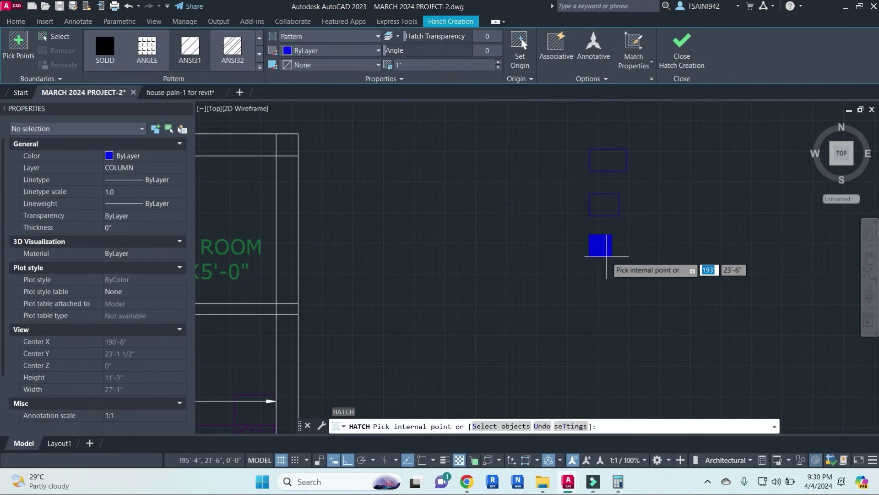
click(601, 246)
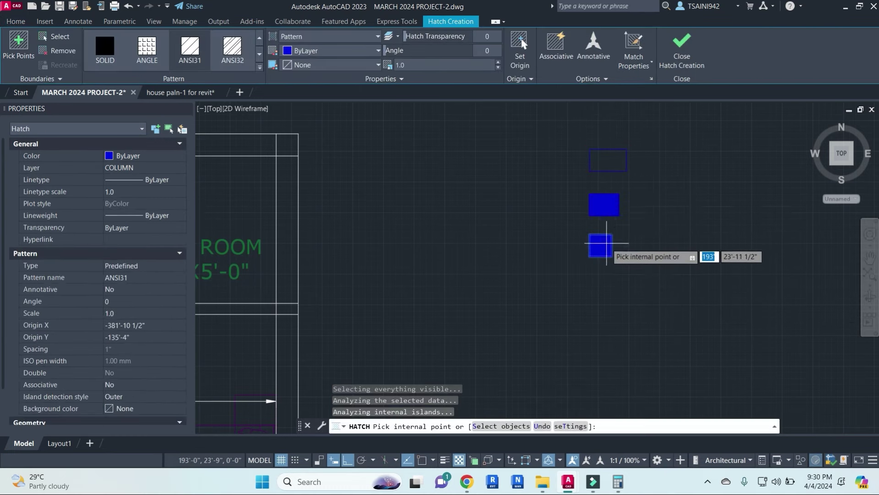
right_click(640, 250)
click(650, 254)
key(Return)
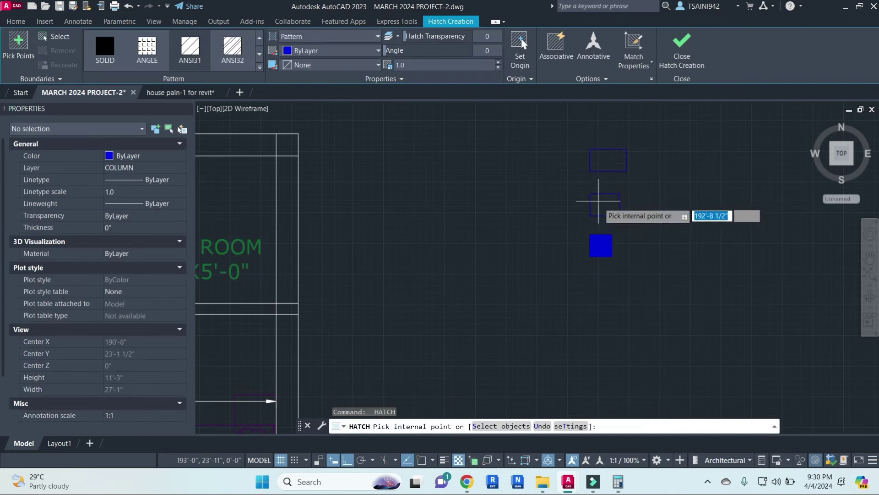
click(604, 204)
right_click(601, 202)
click(611, 205)
key(Return)
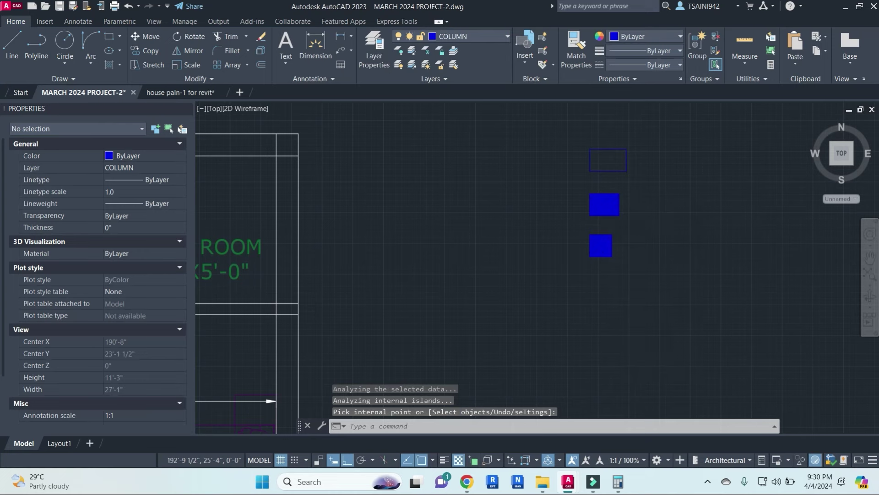
click(608, 159)
right_click(624, 169)
click(645, 176)
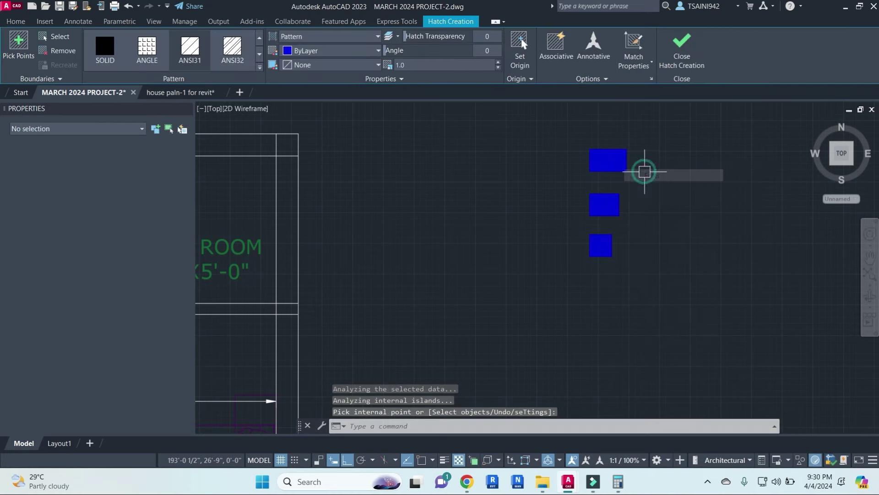
- Change the three column hatches to the SOLID pattern, then select the top column
click(611, 158)
click(606, 202)
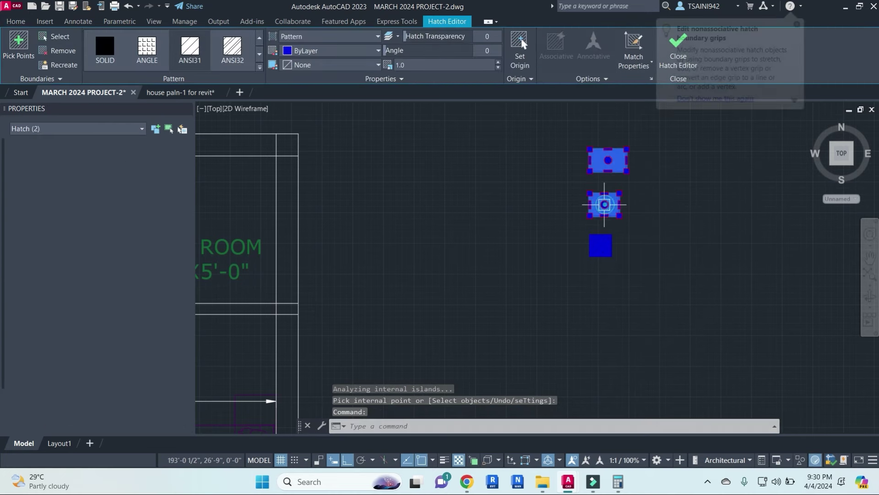
click(600, 245)
click(105, 45)
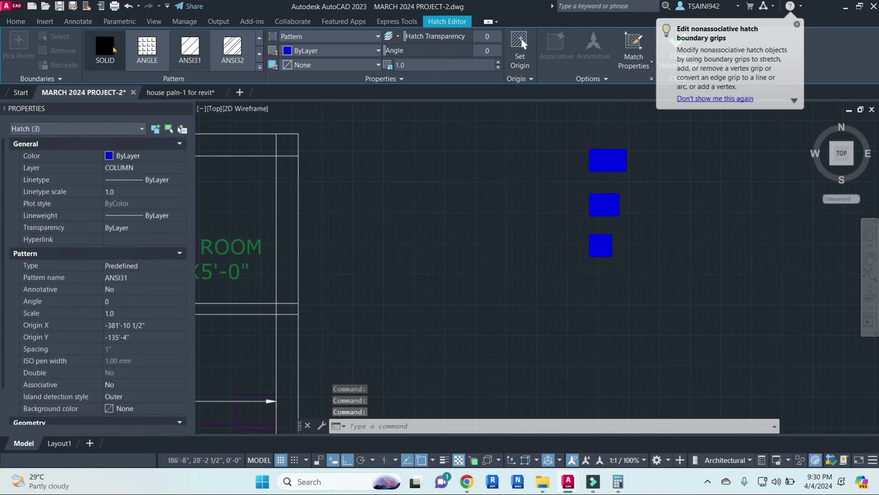
key(Escape)
key(Escape)
click(651, 186)
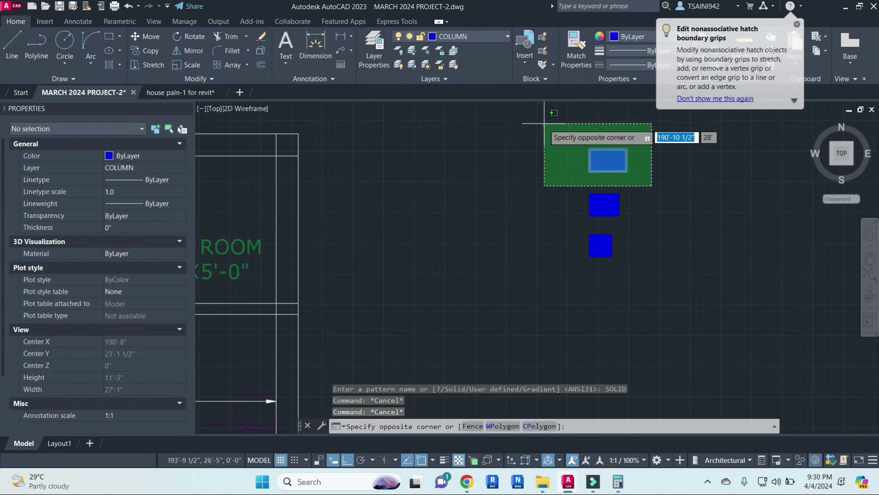
click(545, 125)
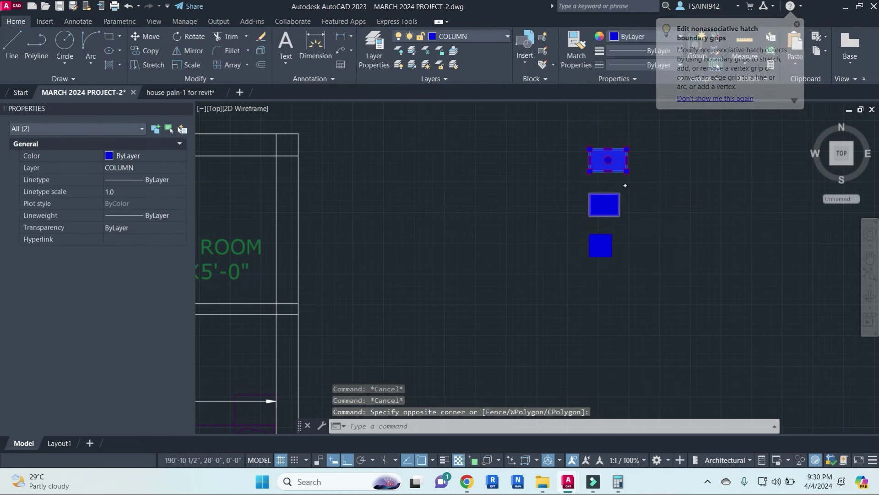
- Define block C1-9X15 from the top column, with its base point on the column
text(b)
key(Return)
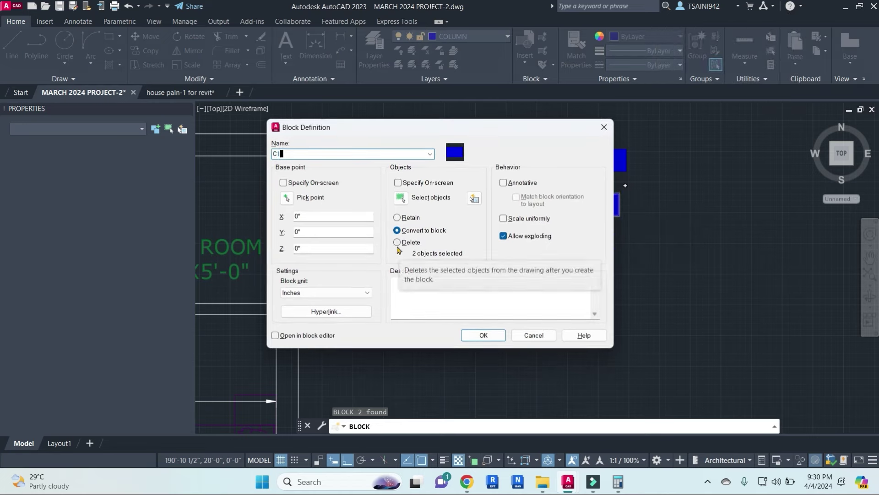
text(X1'3")
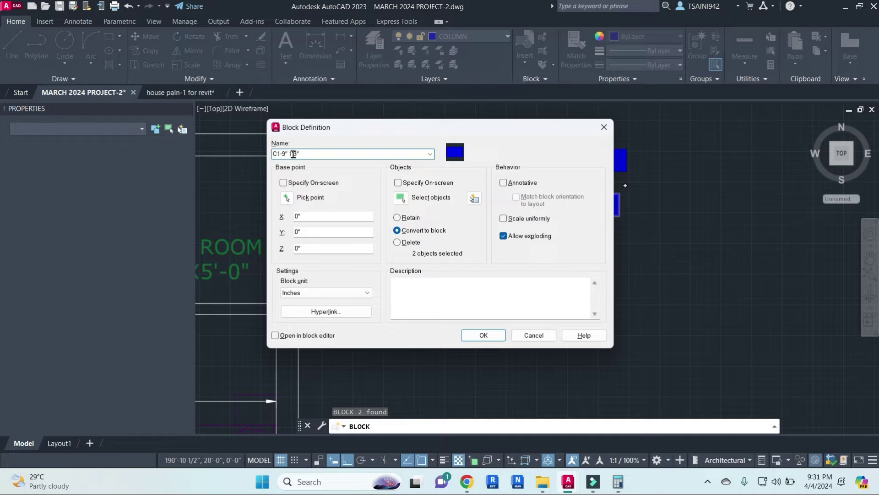
click(286, 198)
click(625, 172)
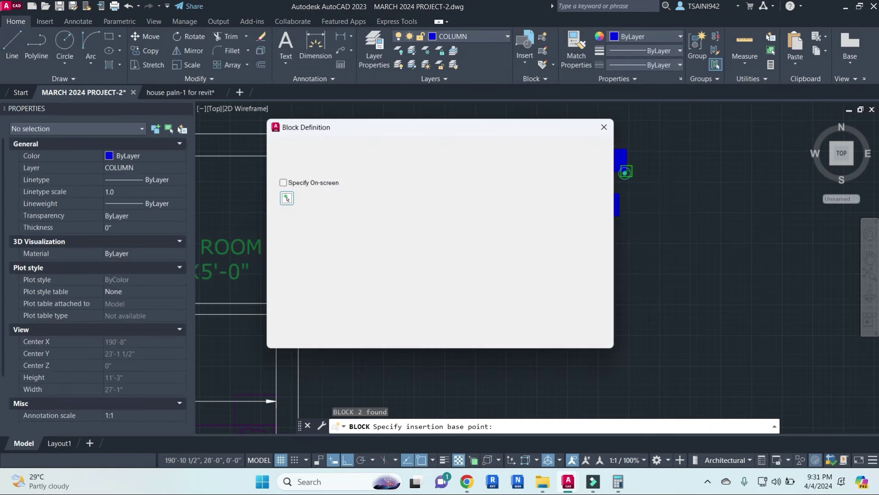
click(483, 335)
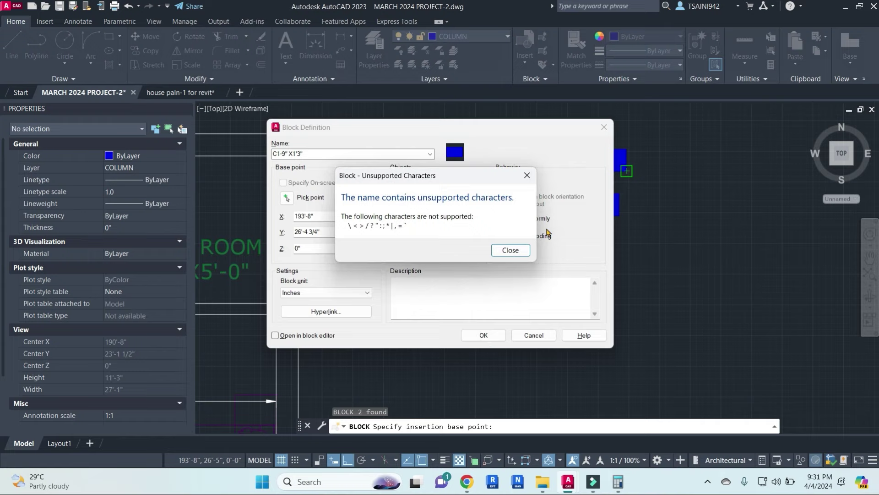
click(510, 250)
drag(321, 154, 293, 154)
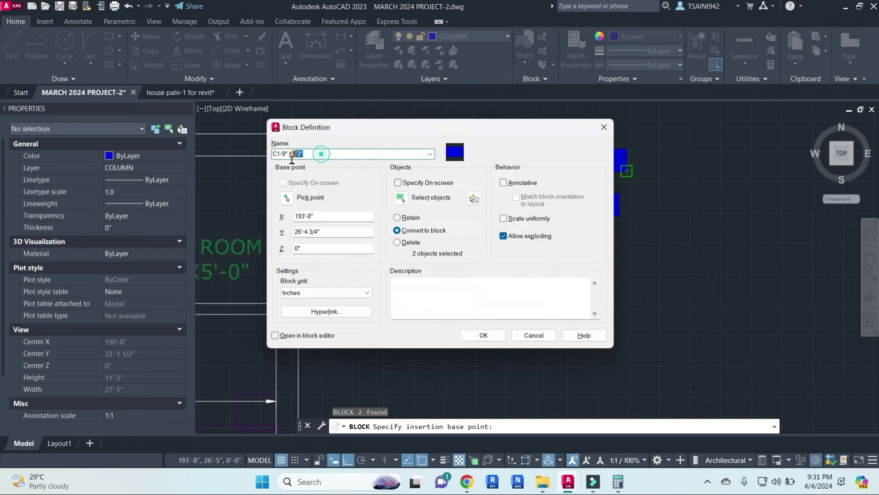
key(BackSpace)
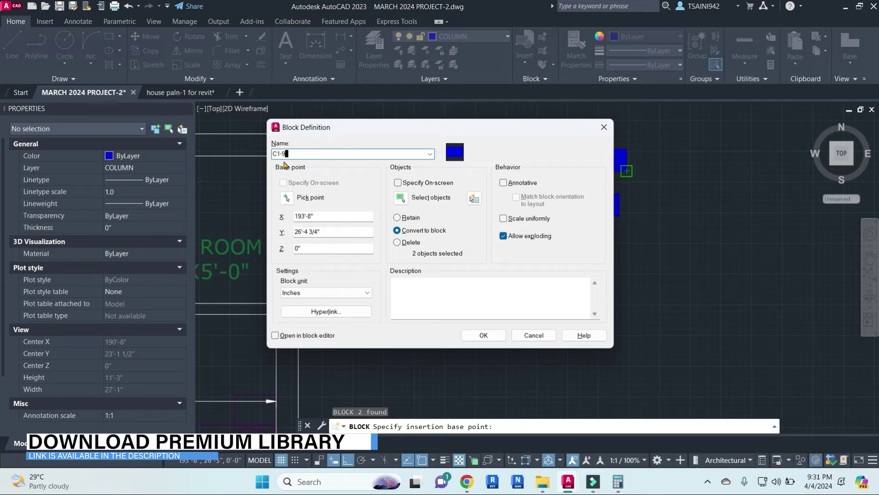
text(X15)
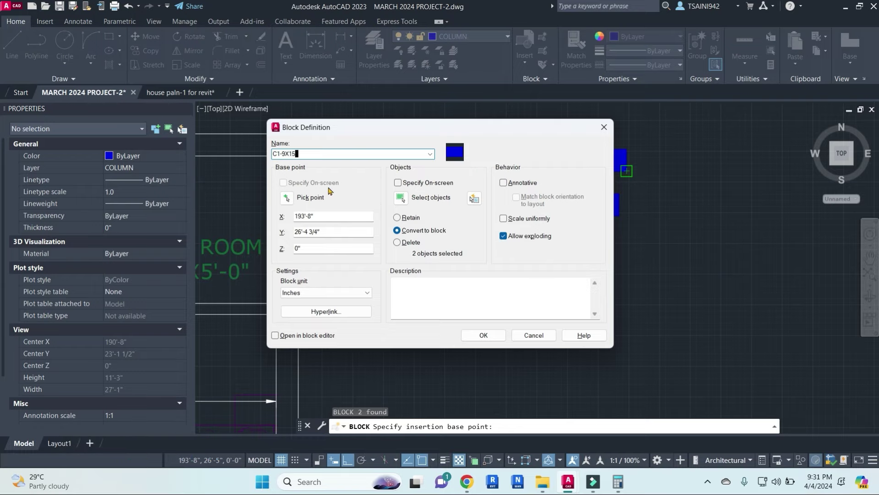
click(483, 334)
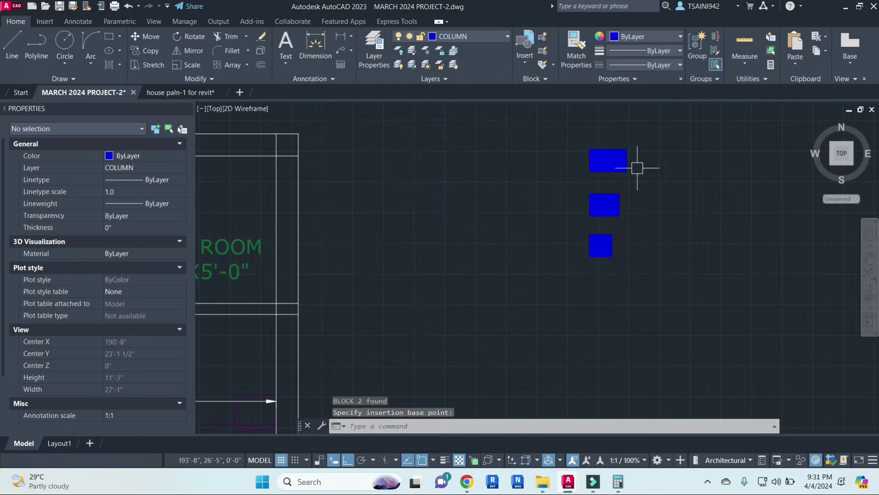
click(637, 168)
- Copy the column block to the store room wall corner
text(co)
key(Return)
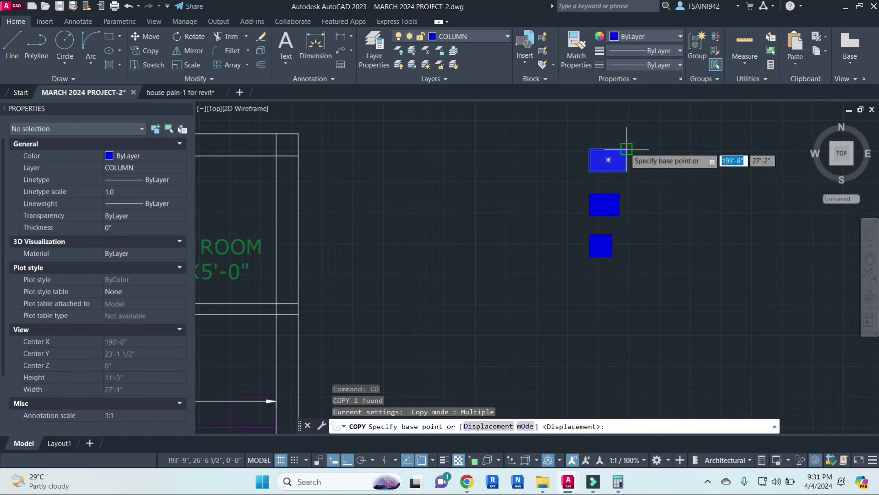
click(627, 149)
scroll(623, 147, down, 3)
middle_drag(516, 178, 640, 197)
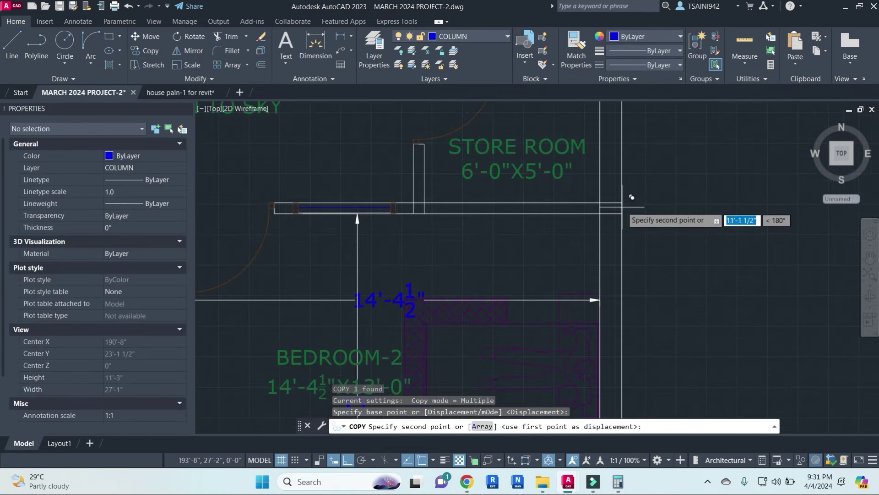
click(622, 202)
key(Escape)
- Copy the placed column down to the lower wall junction
key(Return)
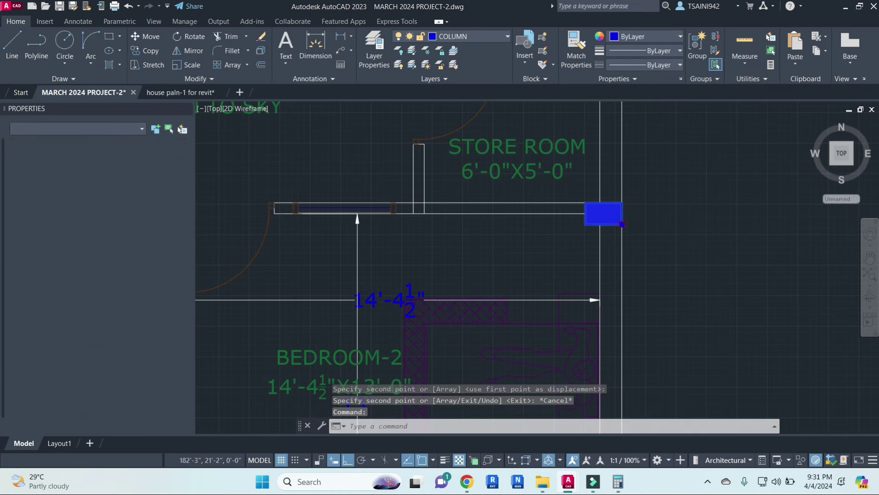
click(621, 225)
scroll(623, 259, down, 4)
scroll(623, 259, up, 5)
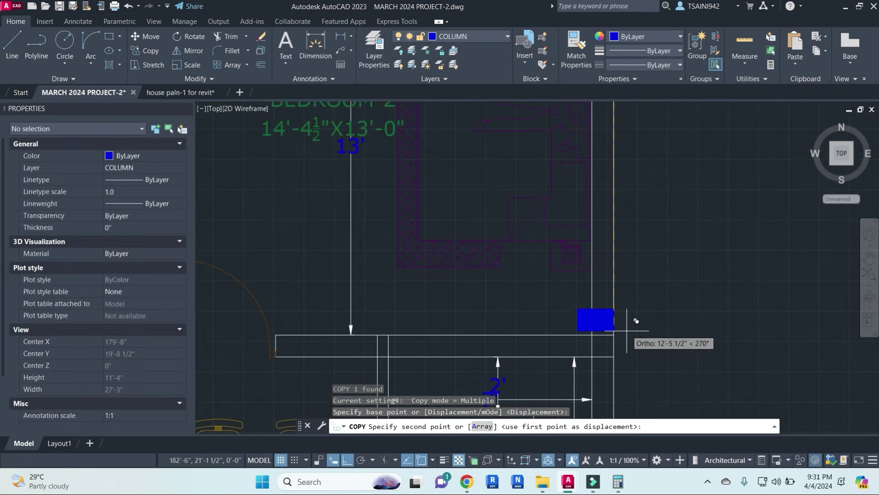
click(612, 356)
key(Escape)
- Select both placed columns for copying, pick a base point, then cancel the copy
scroll(606, 338, down, 4)
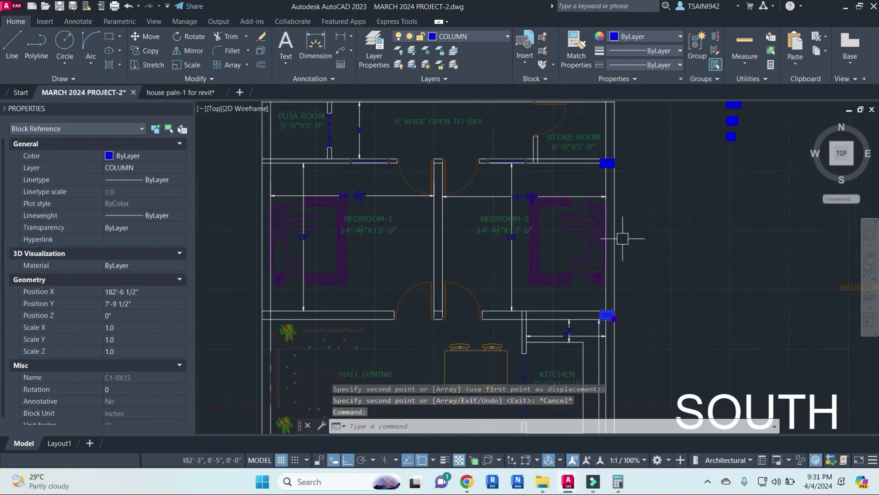
click(613, 198)
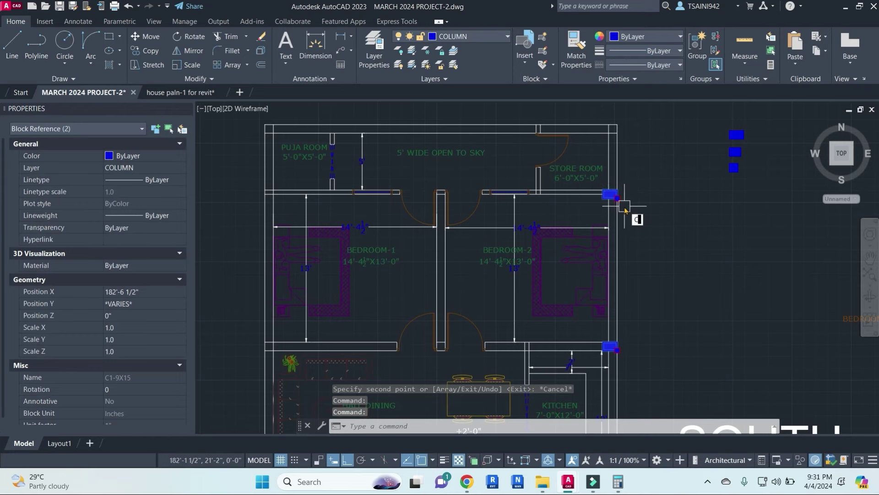
key(Return)
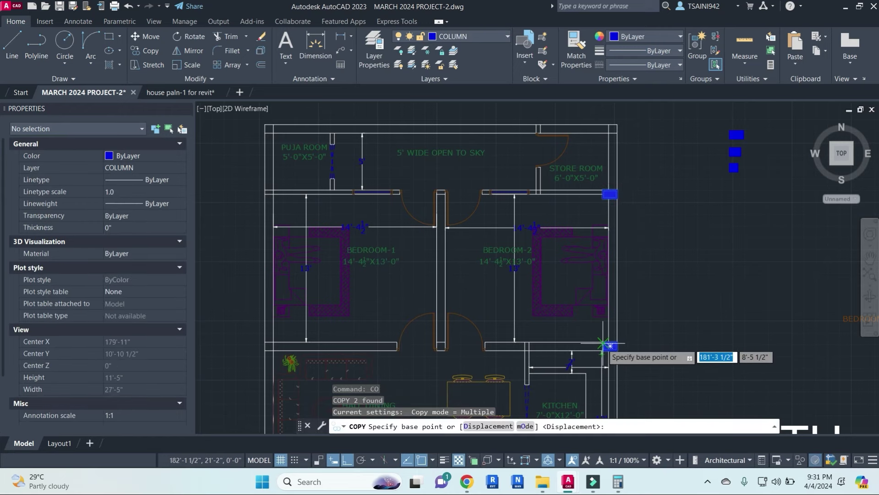
scroll(611, 345, up, 3)
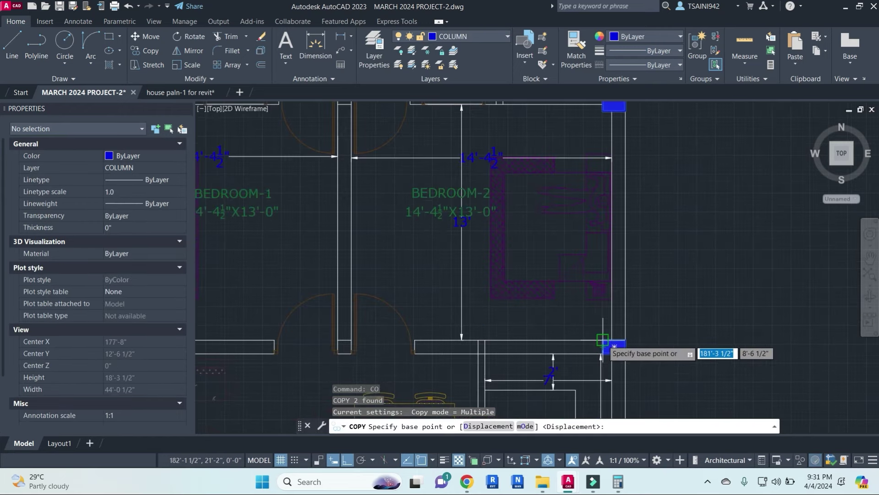
click(604, 340)
scroll(384, 330, down, 3)
scroll(465, 334, up, 3)
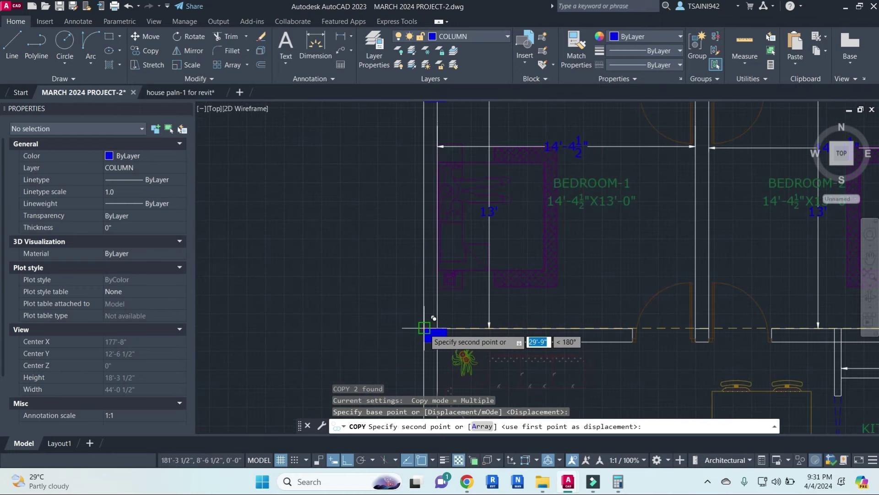
key(Escape)
scroll(493, 317, down, 4)
scroll(669, 320, up, 2)
- Copy the bottom-right column block to the wall end between the bedroom doors, then select the copy
click(673, 324)
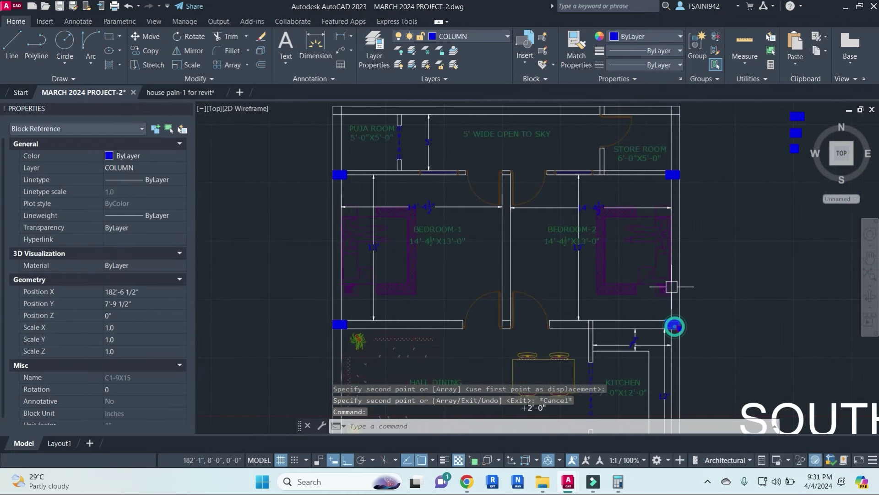
text(co)
key(Return)
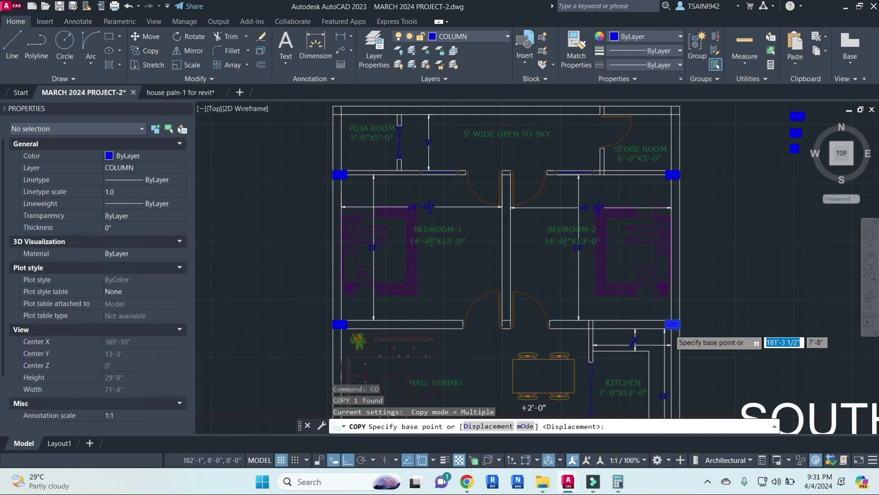
scroll(673, 323, up, 3)
click(687, 314)
scroll(409, 321, up, 3)
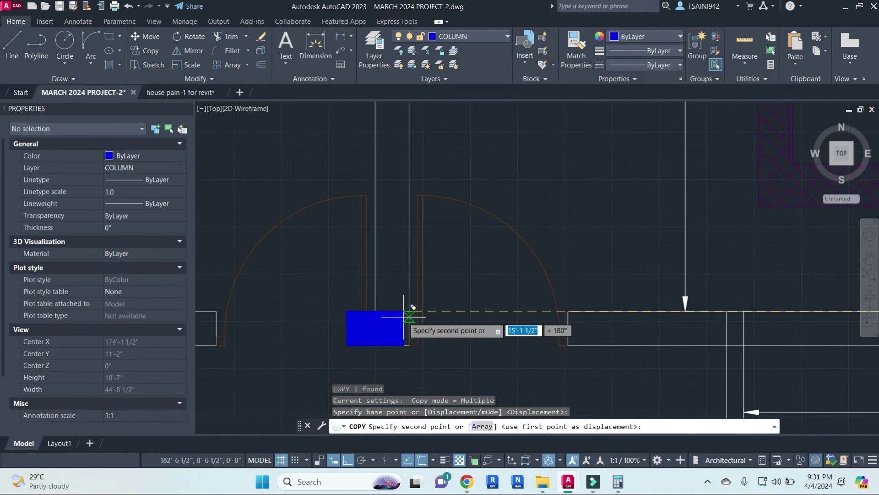
click(410, 313)
scroll(484, 300, down, 3)
key(Escape)
key(Escape)
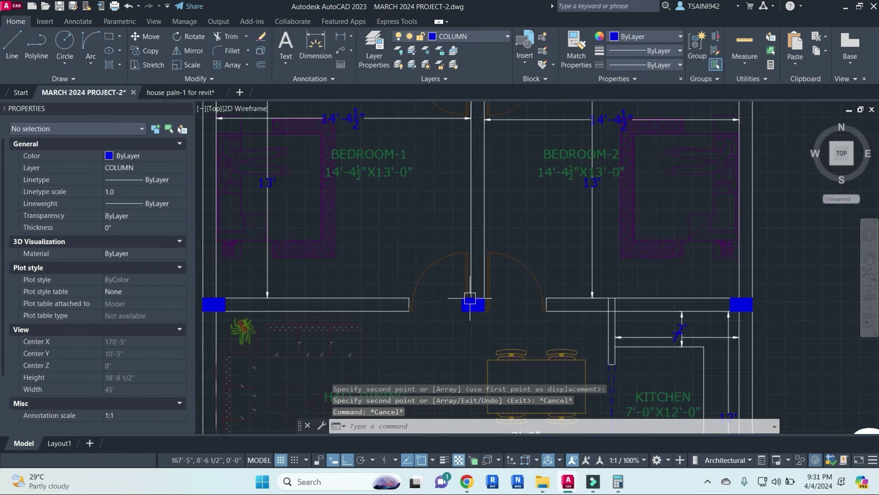
click(461, 301)
middle_drag(461, 301, 528, 317)
- Rotate the copied column 270° so it stands upright
text(o)
key(Return)
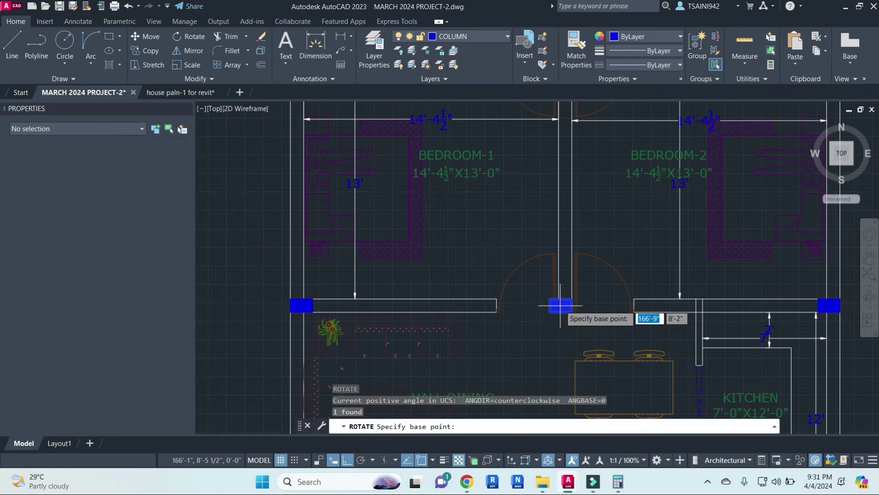
scroll(559, 311, up, 3)
click(560, 315)
click(558, 350)
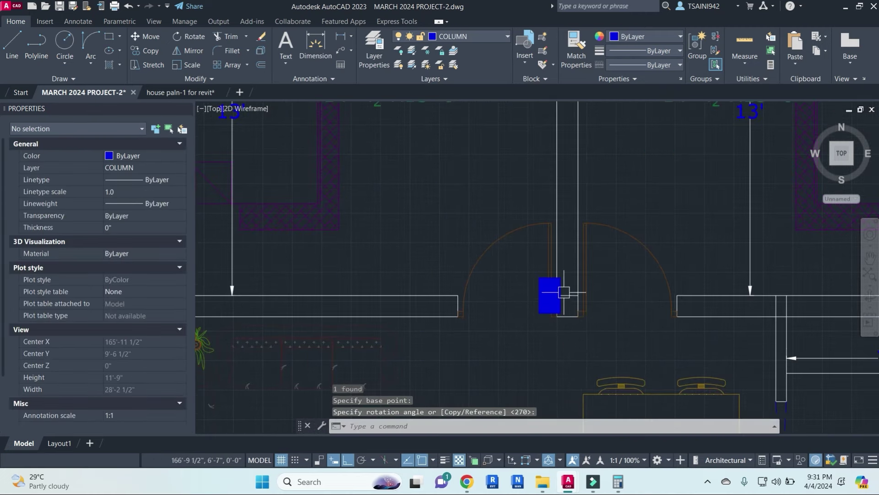
- Move the rotated column into the central partition wall's end
click(558, 314)
scroll(563, 303, up, 2)
text(m)
key(Return)
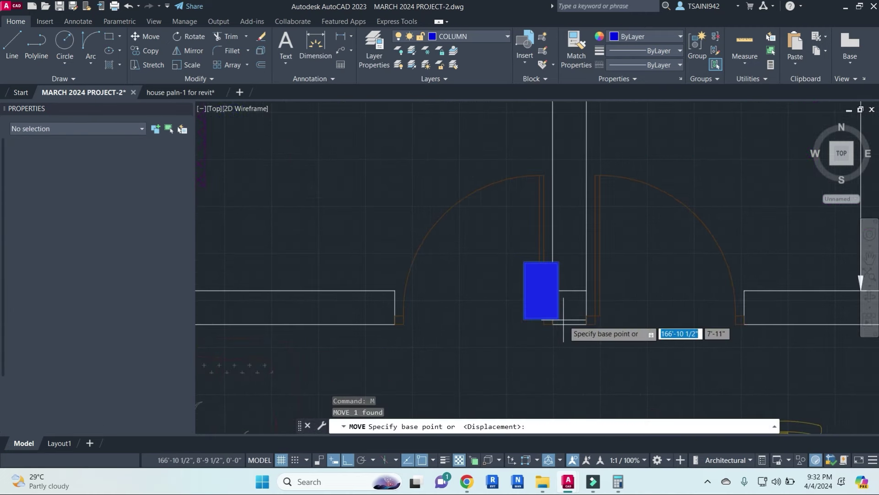
click(559, 316)
click(599, 316)
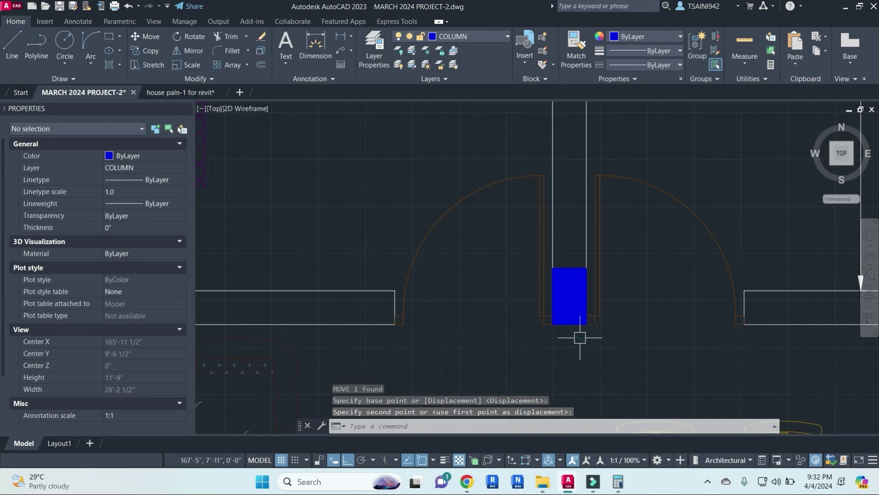
scroll(583, 337, down, 2)
- Mirror the column across the bedrooms' middle, keeping the original
click(578, 298)
scroll(585, 272, down, 2)
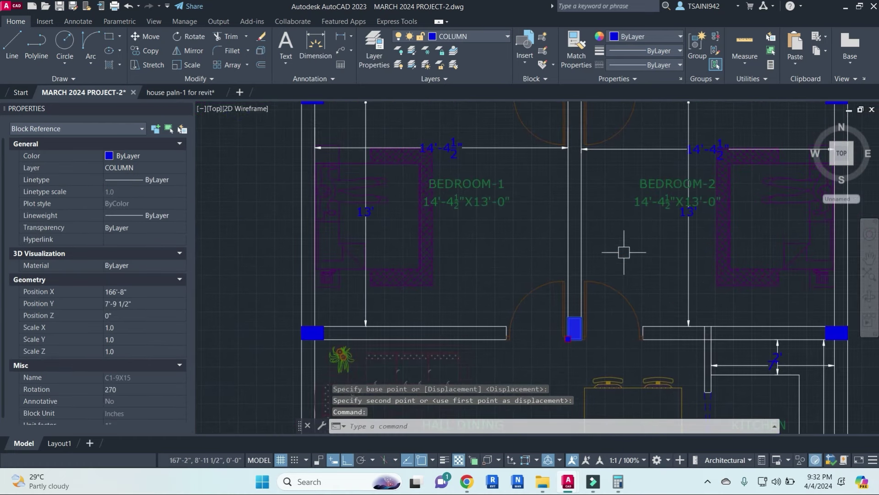
text(i)
key(Return)
scroll(591, 229, down, 3)
click(585, 216)
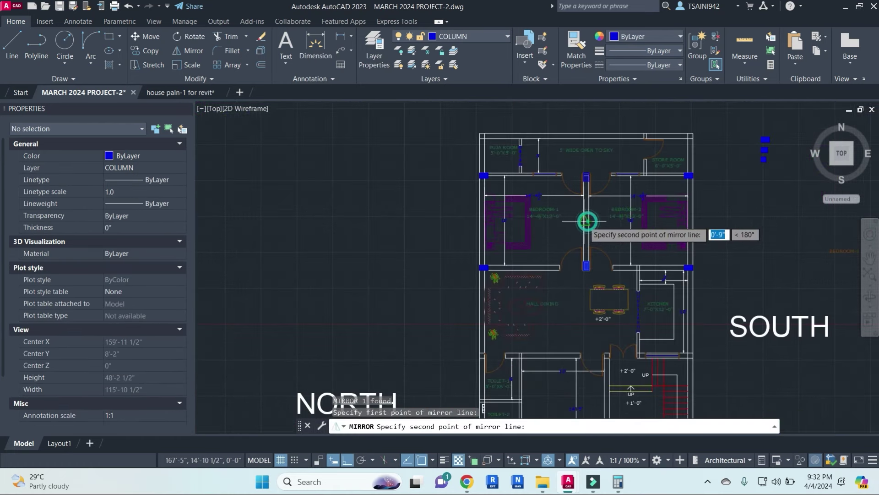
key(Return)
middle_drag(603, 204, 581, 199)
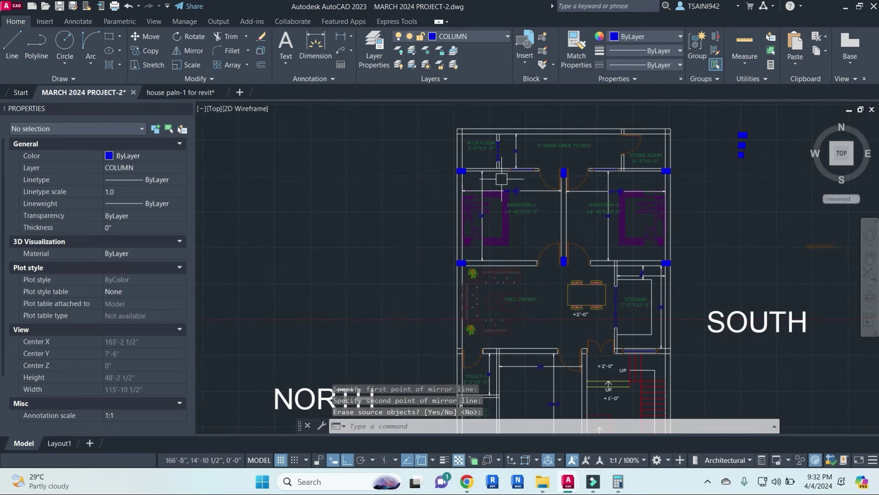
scroll(501, 179, up, 2)
key(Escape)
key(Escape)
- Start a linear dimension at the top-left column corner, cancel it, and pan the plan
key(Return)
scroll(437, 215, up, 4)
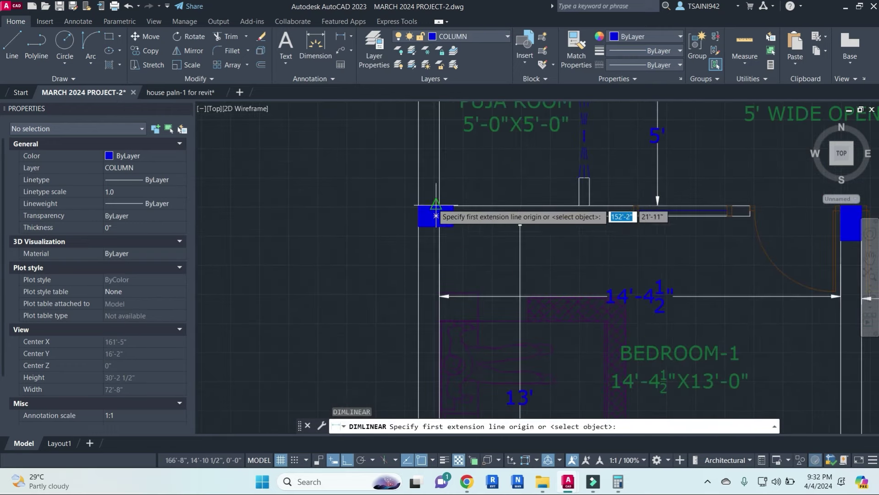
click(436, 215)
scroll(535, 213, down, 2)
scroll(740, 212, up, 2)
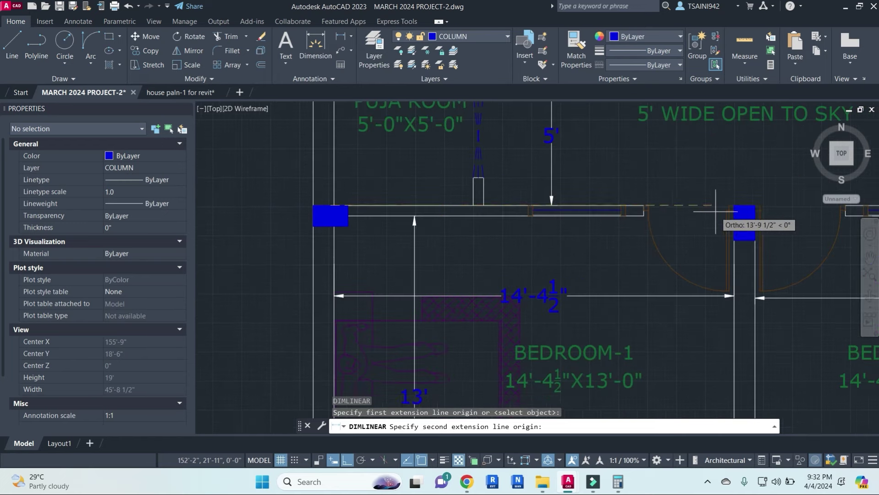
key(Escape)
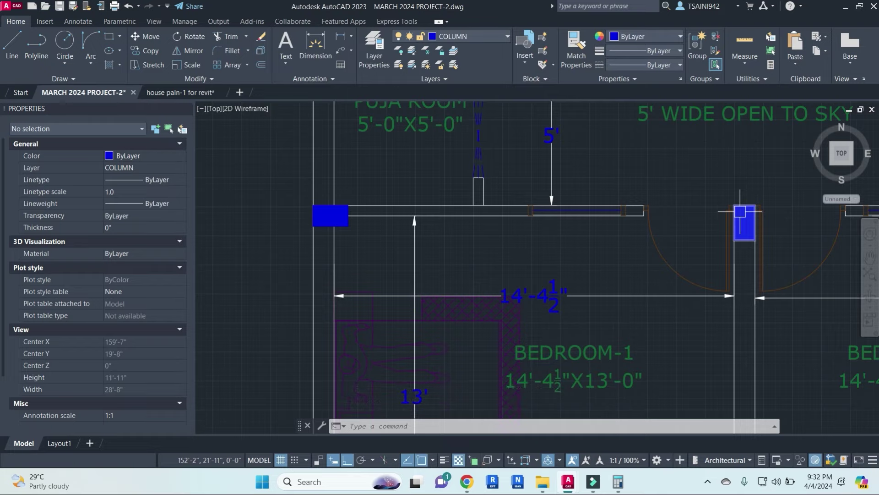
scroll(353, 214, down, 2)
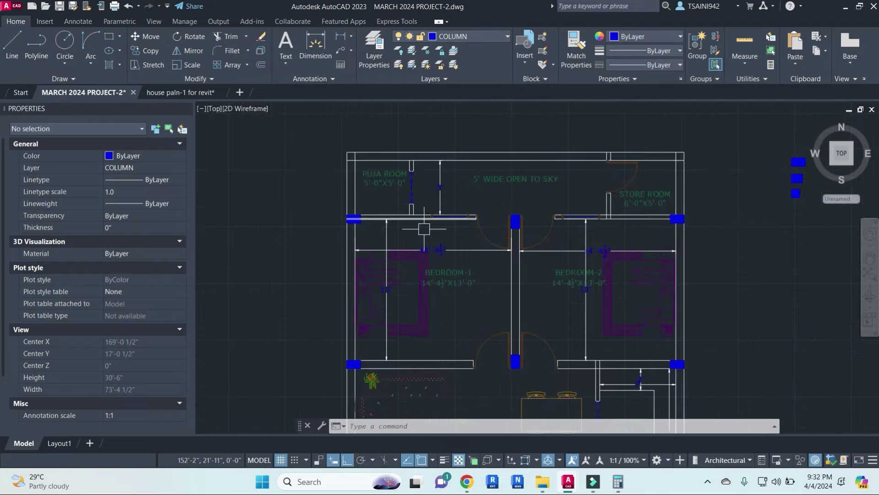
middle_drag(486, 254, 518, 241)
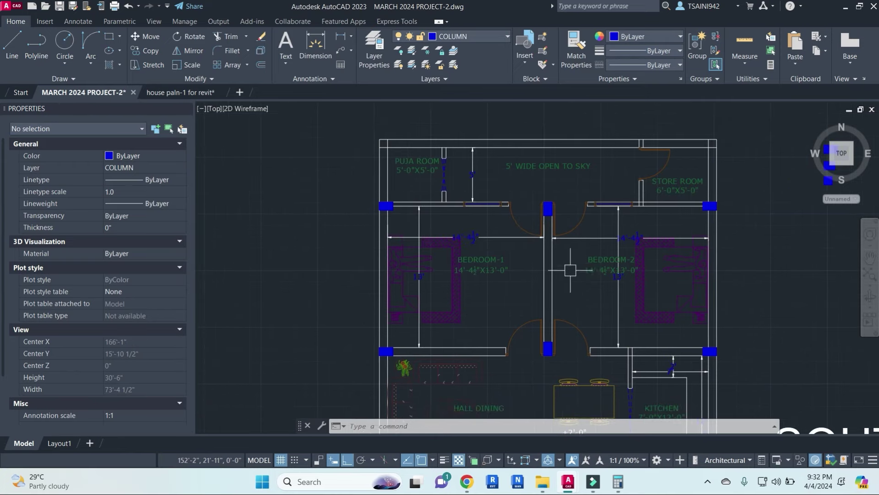
middle_drag(570, 270, 570, 263)
scroll(571, 263, down, 3)
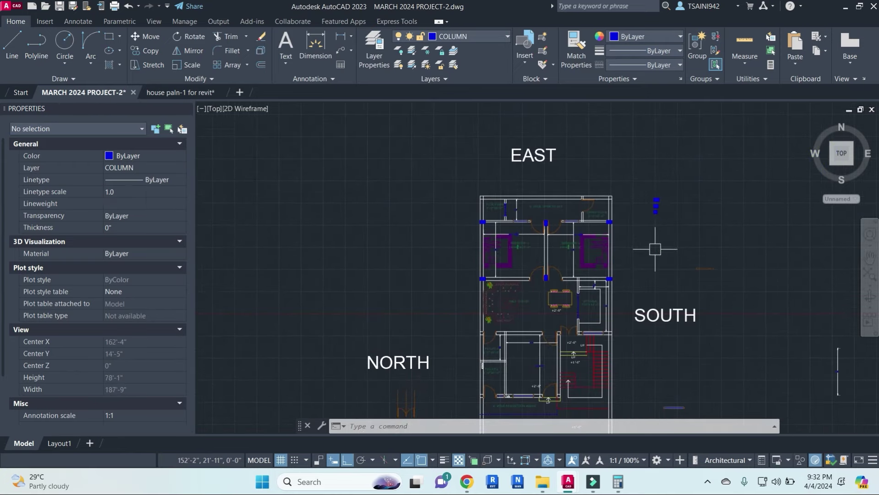
scroll(649, 246, up, 3)
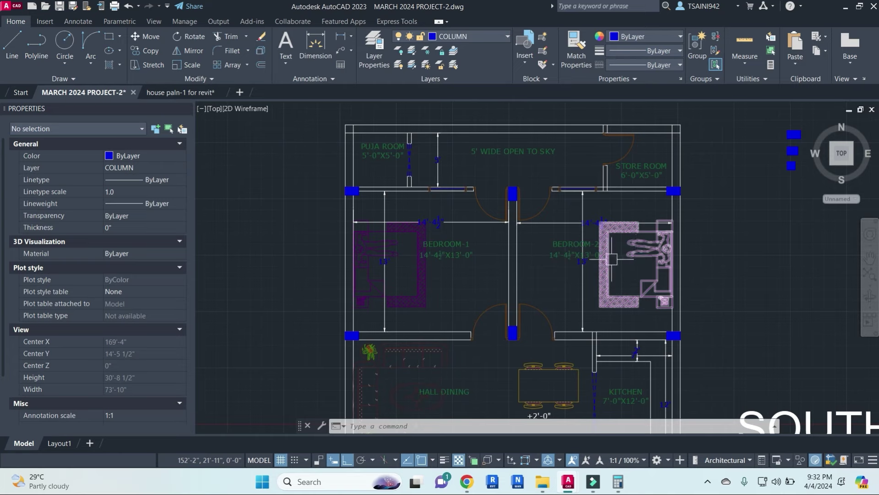
- Start moving the BEDROOM-1 room label, then cancel the move
click(458, 249)
text(M)
key(Return)
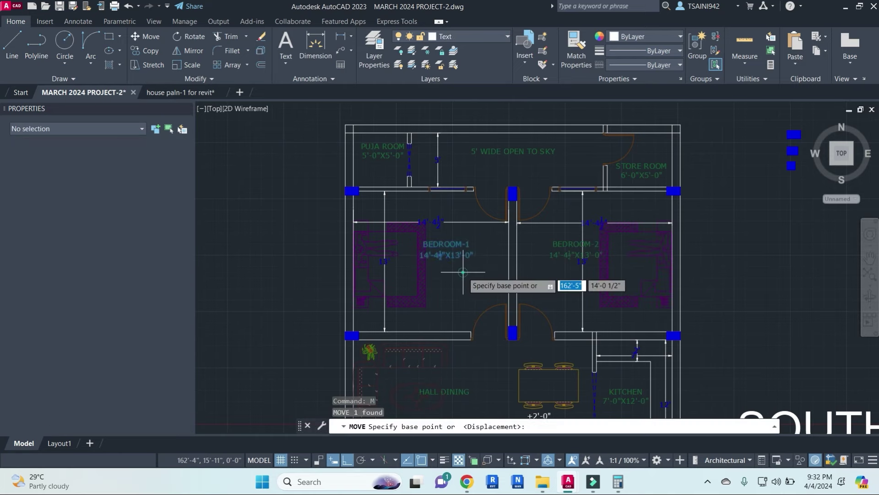
click(462, 272)
key(Escape)
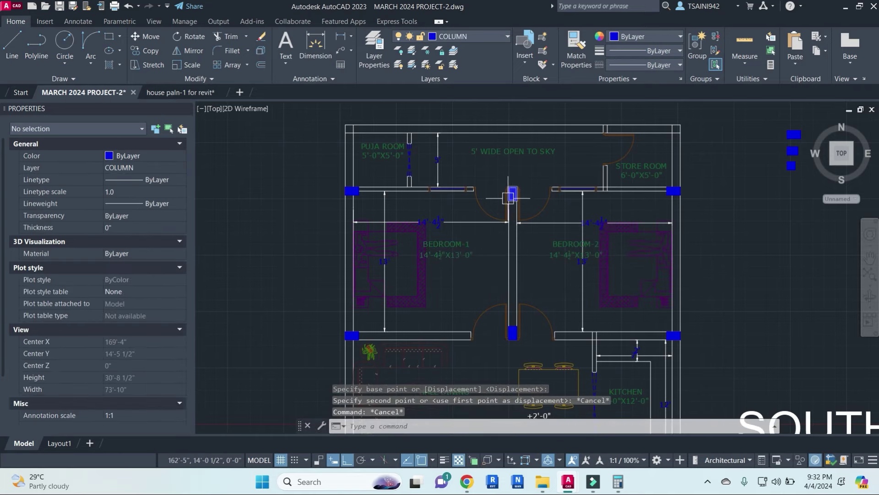
scroll(452, 258, up, 2)
key(Escape)
key(Escape)
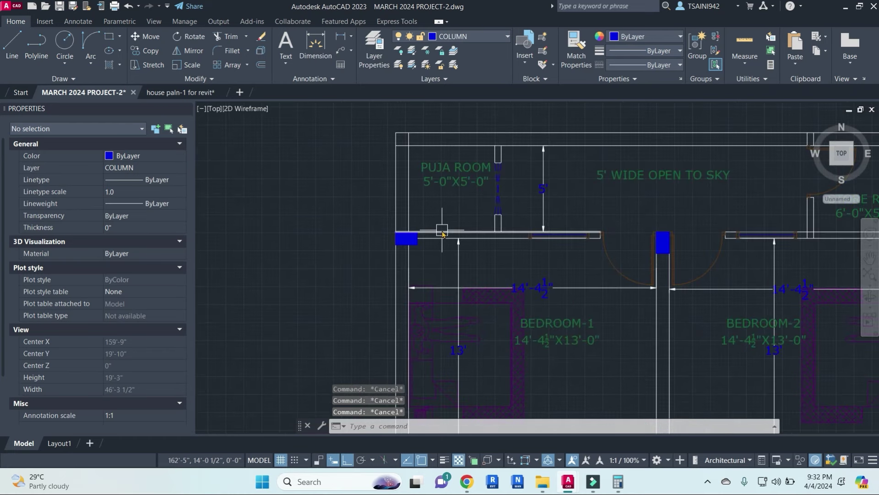
- Start another linear dimension, cancel it, and reposition the whole plan in view
text(DLI)
key(Return)
middle_drag(405, 141, 397, 196)
key(Escape)
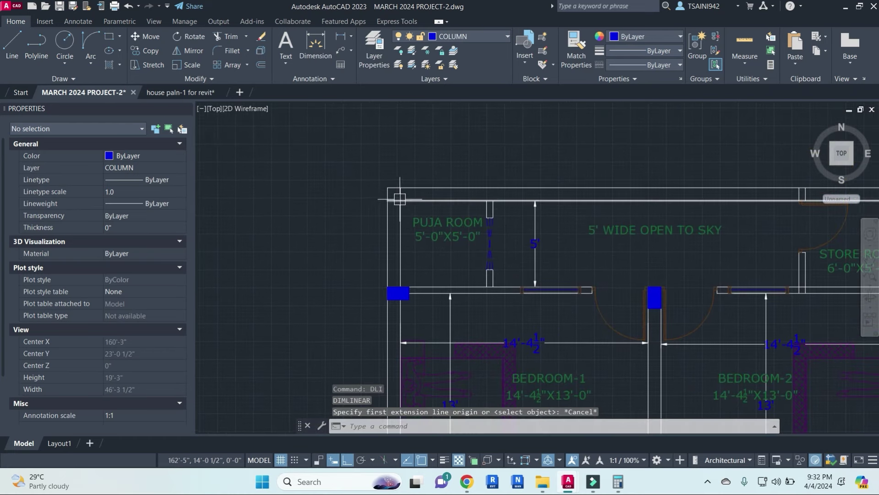
middle_drag(595, 193, 436, 198)
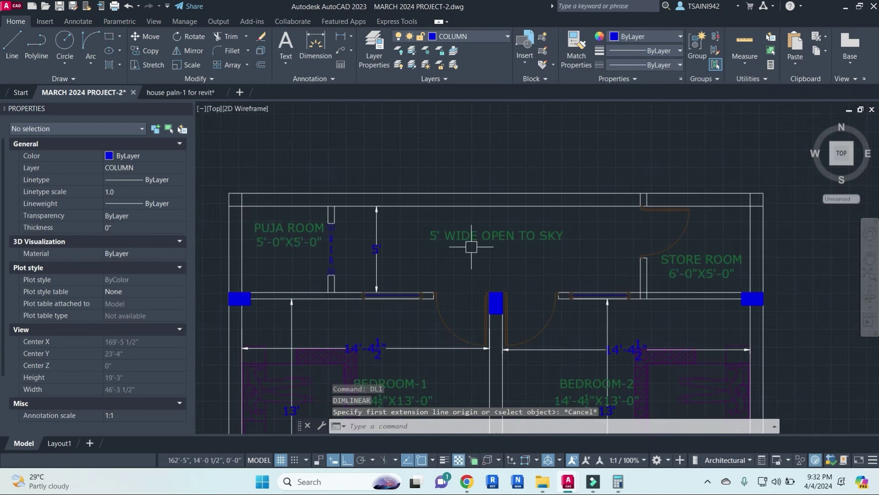
middle_drag(471, 247, 535, 259)
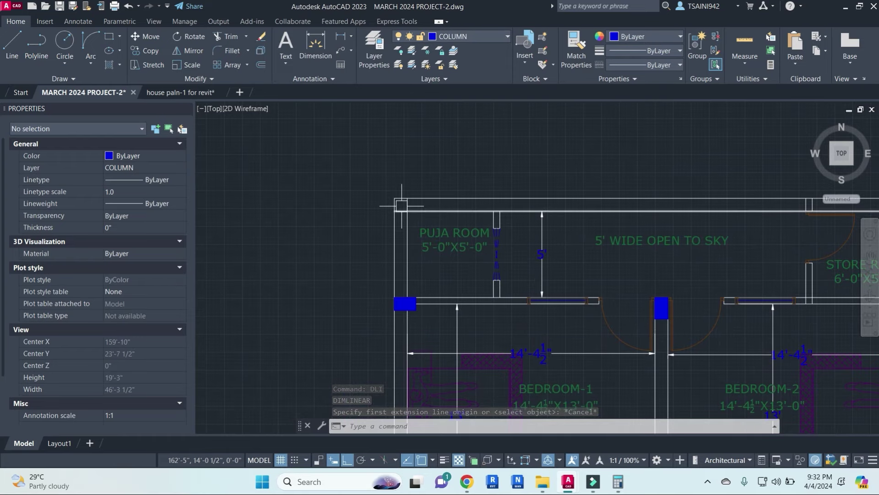
middle_drag(661, 324, 616, 333)
scroll(615, 275, down, 1)
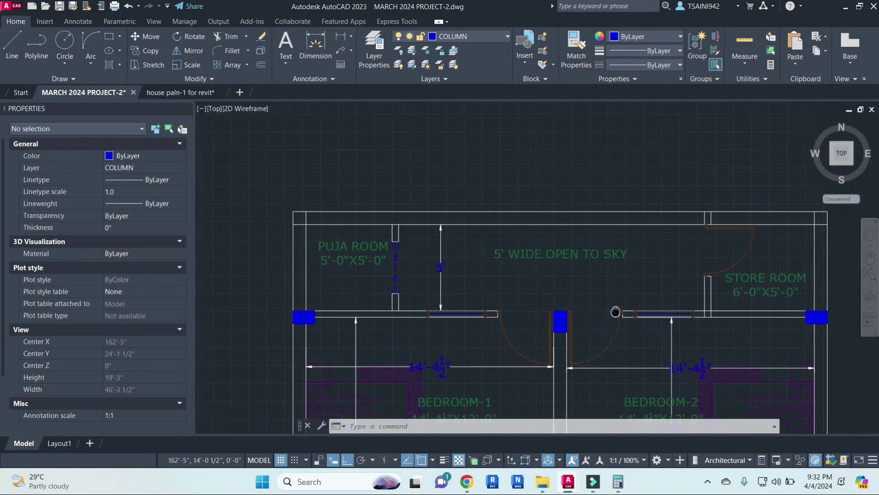
scroll(618, 257, down, 4)
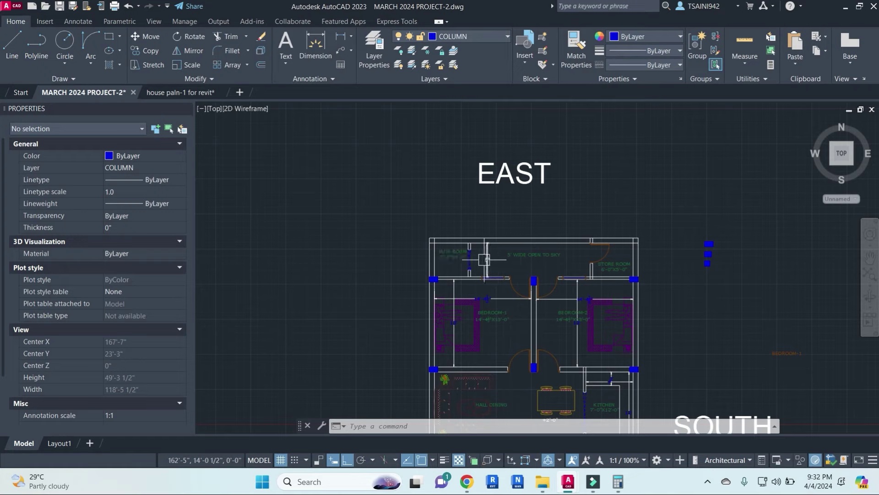
scroll(427, 243, up, 2)
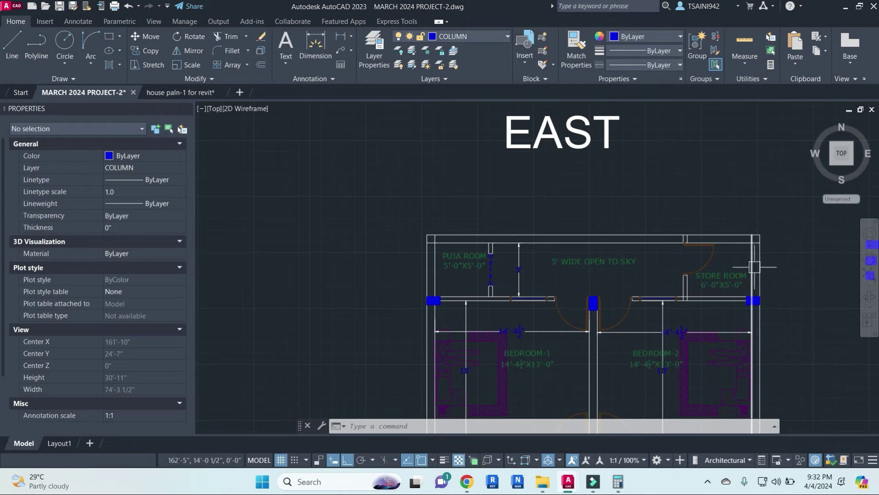
scroll(475, 236, down, 2)
middle_drag(450, 332, 455, 311)
- Select the left-wall column, then clear it and pan to the plan's lower part
click(456, 308)
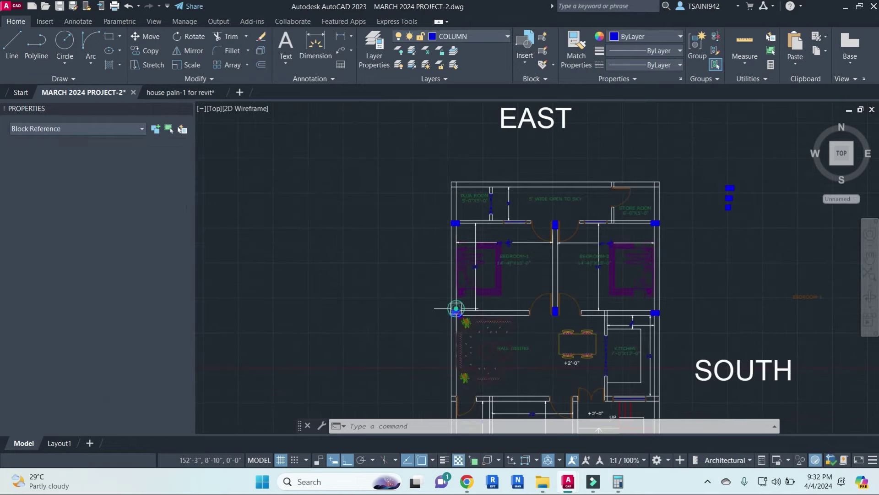
middle_drag(541, 335, 527, 286)
key(Escape)
scroll(438, 252, up, 2)
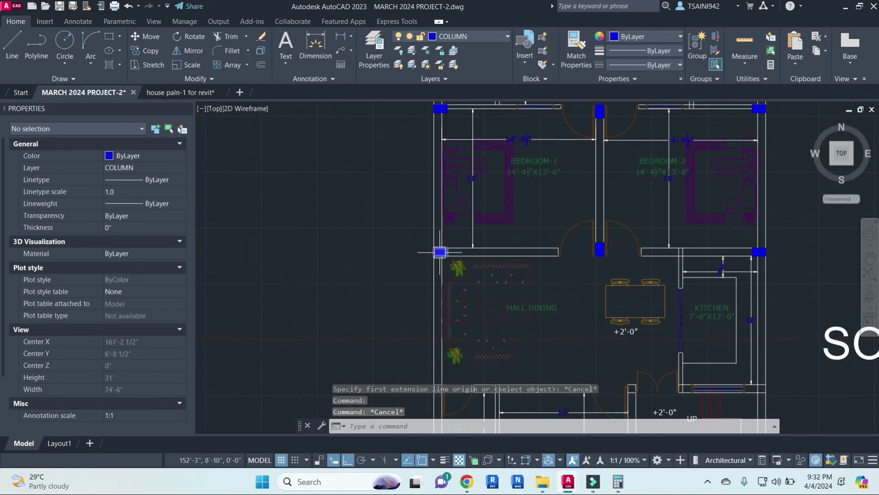
scroll(455, 284, down, 2)
middle_drag(455, 284, 491, 239)
text(CC)
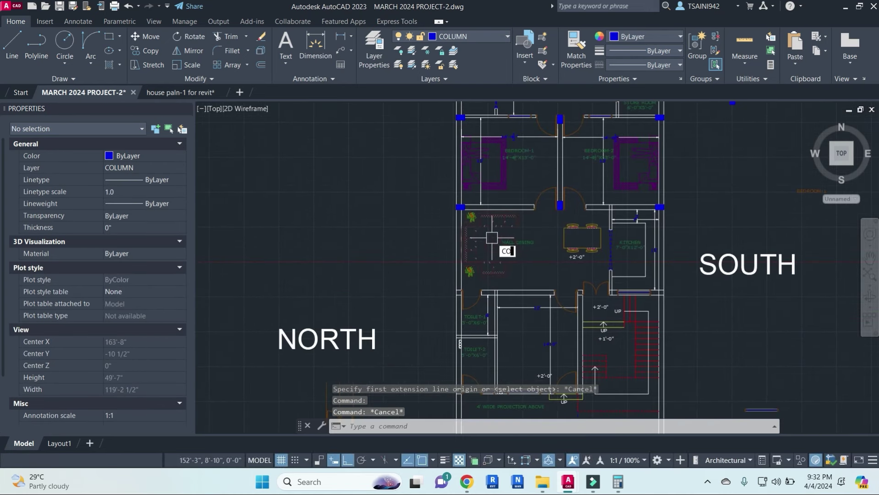
text(co)
key(Return)
scroll(459, 207, up, 2)
key(Escape)
- Copy the left-wall column block to a lower spot on the left wall
click(457, 202)
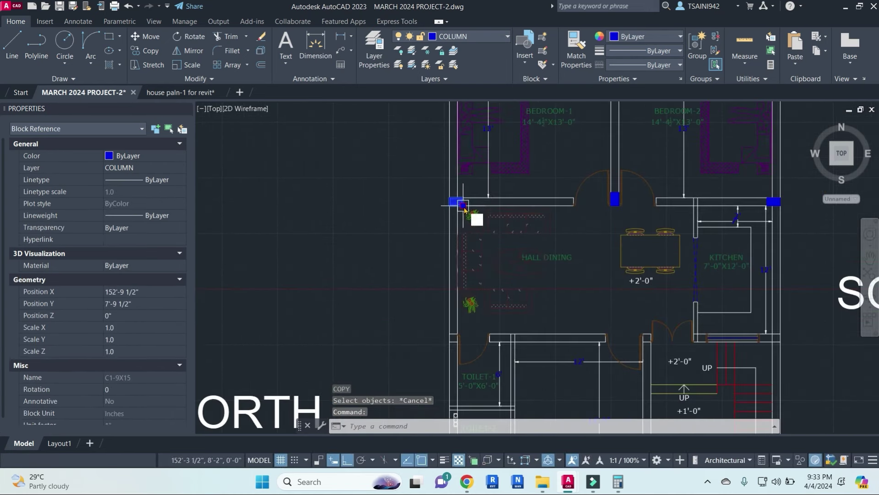
text(co)
key(Return)
scroll(457, 201, up, 3)
click(457, 203)
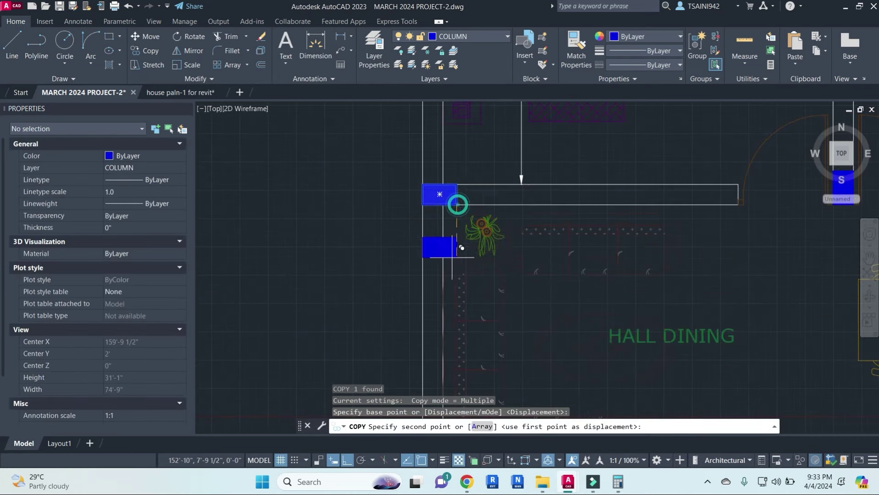
scroll(468, 215, down, 3)
scroll(479, 256, up, 3)
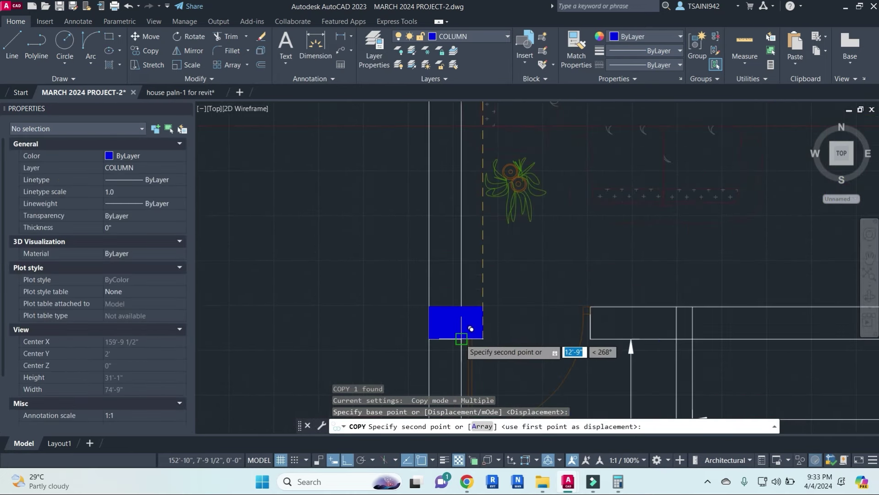
click(439, 338)
key(Escape)
- Rotate the copied column 90° to suit its wall
click(449, 307)
text(ro)
key(Return)
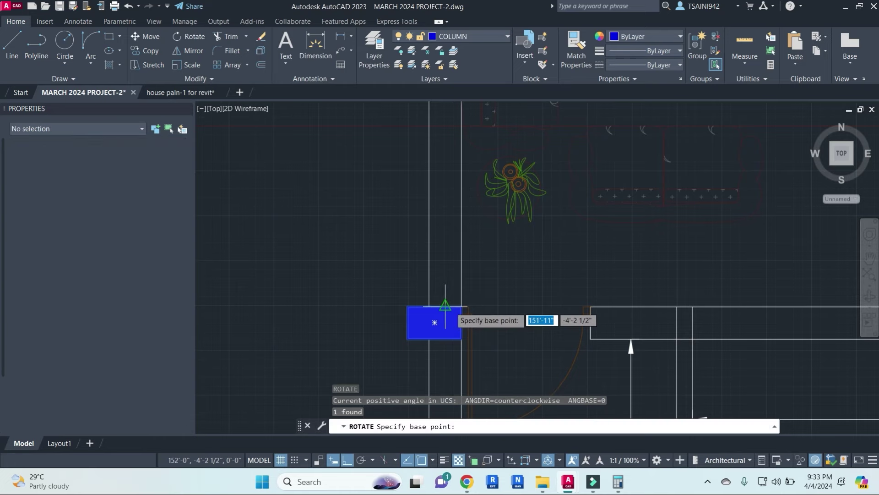
click(447, 306)
click(454, 217)
key(Escape)
- Move the rotated column onto the left wall junction
click(448, 290)
text(m)
key(Return)
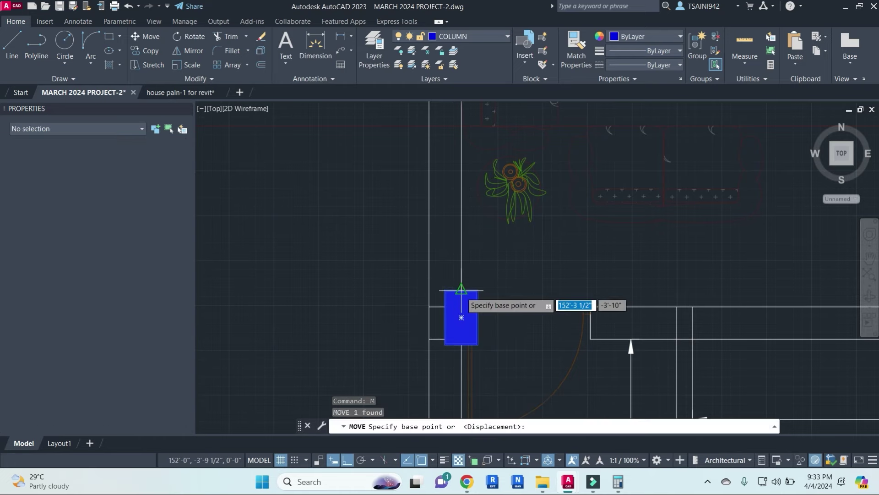
click(445, 291)
scroll(440, 315, down, 3)
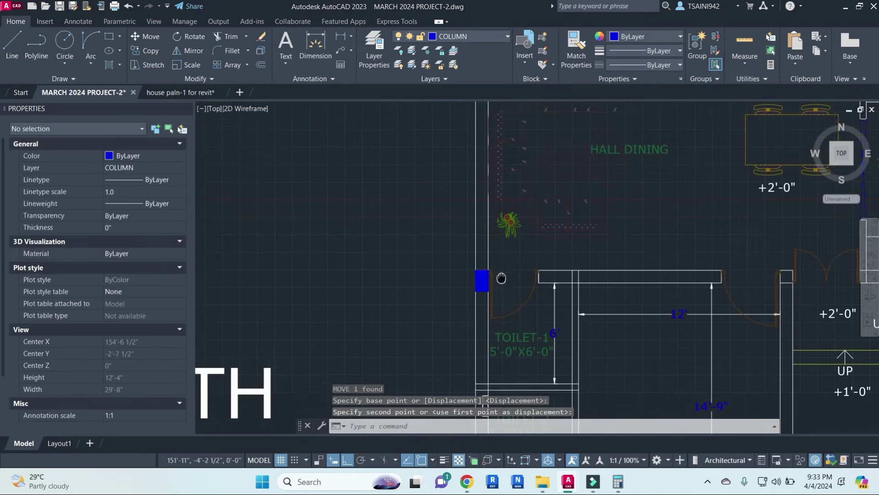
click(479, 286)
- Copy that column to the lower left wall corner
text(co)
key(Return)
scroll(472, 286, up, 2)
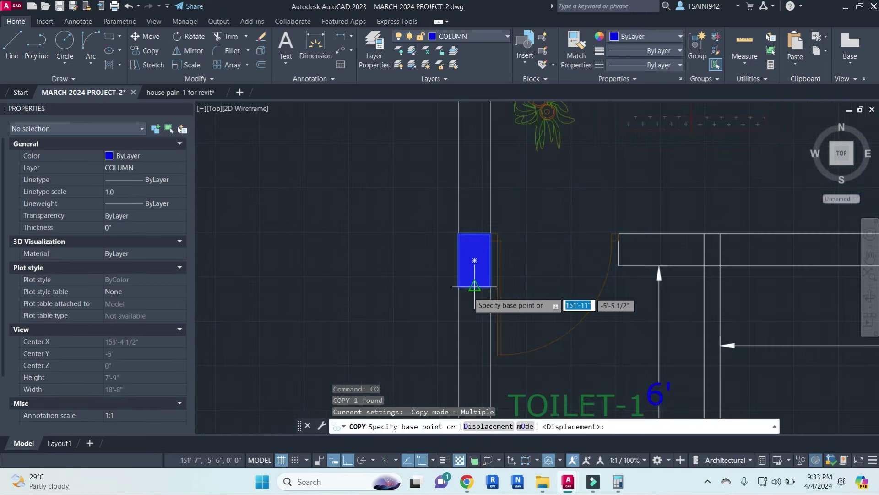
click(466, 284)
scroll(466, 295, down, 2)
scroll(467, 214, down, 2)
scroll(462, 274, up, 2)
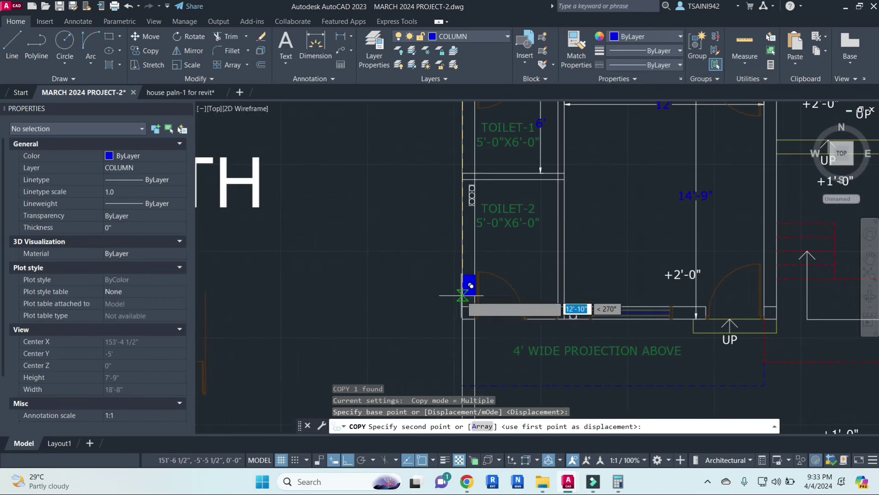
click(467, 305)
key(Escape)
- Copy the lower and upper columns together to the next wall corner and the right wall
mouse_move(469, 302)
middle_down()
mouse_move(460, 373)
mouse_move(458, 301)
middle_up()
click(460, 143)
text(co)
key(Return)
scroll(458, 300, up, 1)
click(464, 316)
scroll(464, 316, down, 2)
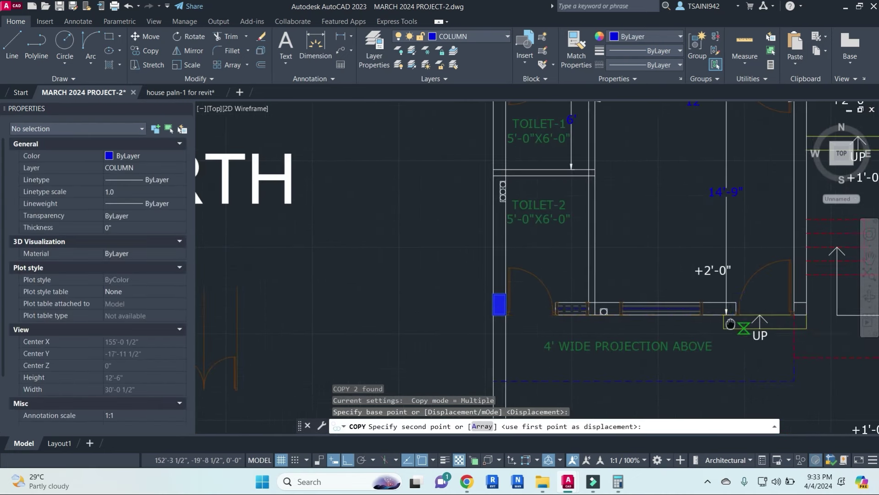
scroll(595, 298, up, 2)
click(621, 301)
scroll(623, 297, down, 2)
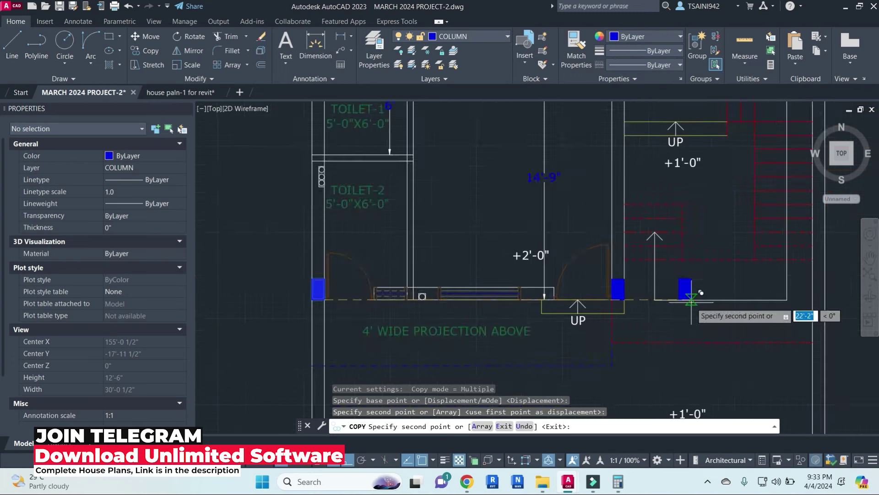
scroll(627, 298, up, 1)
click(664, 291)
key(Escape)
key(Escape)
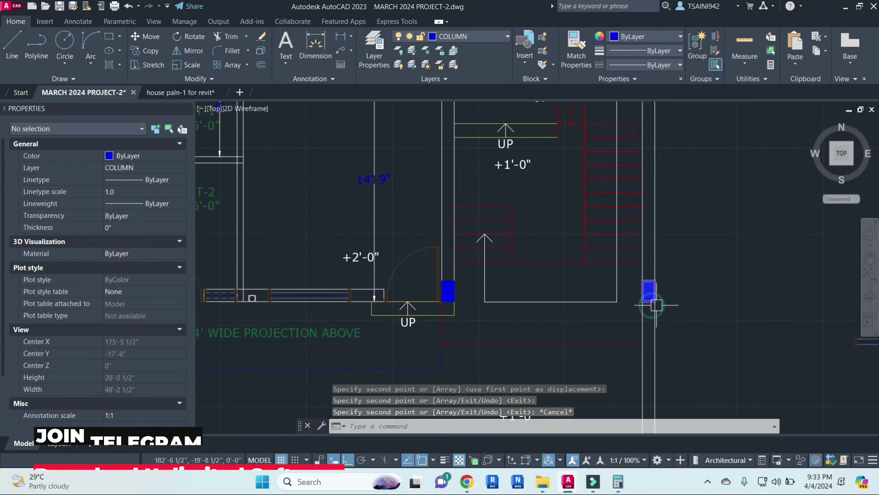
scroll(659, 298, down, 3)
scroll(632, 232, up, 2)
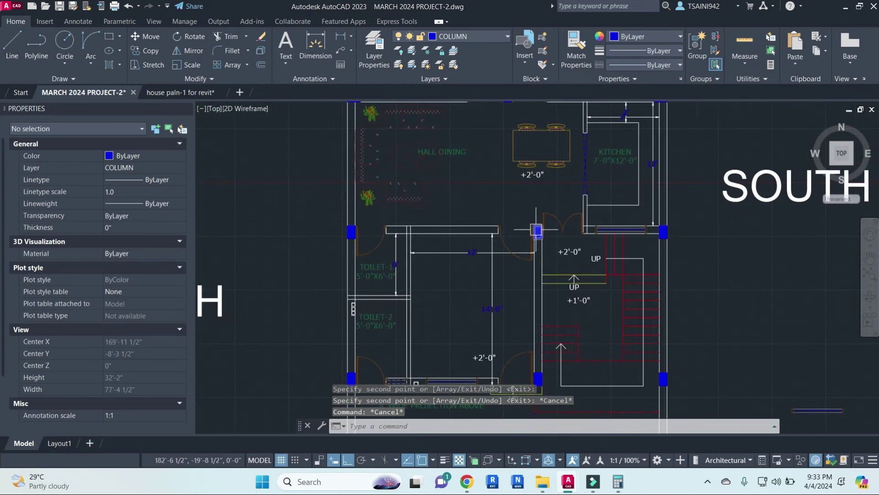
scroll(536, 229, up, 3)
scroll(537, 229, down, 4)
scroll(541, 226, up, 1)
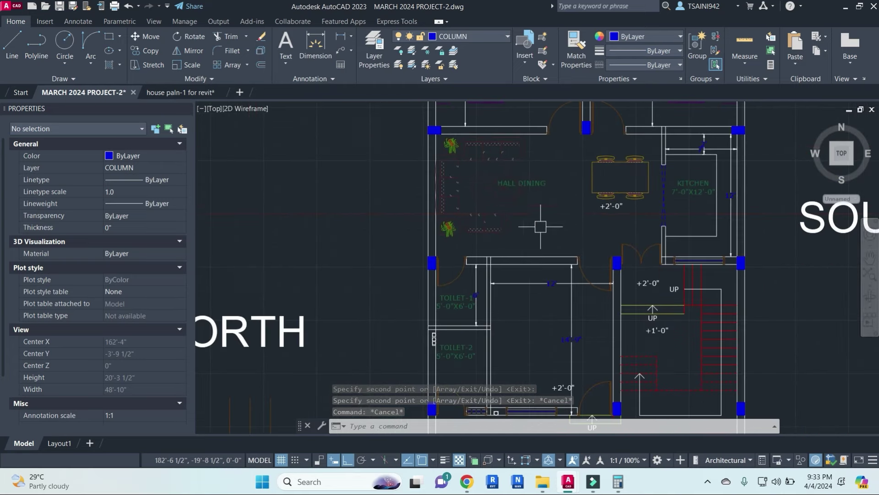
scroll(616, 263, up, 2)
scroll(612, 263, up, 2)
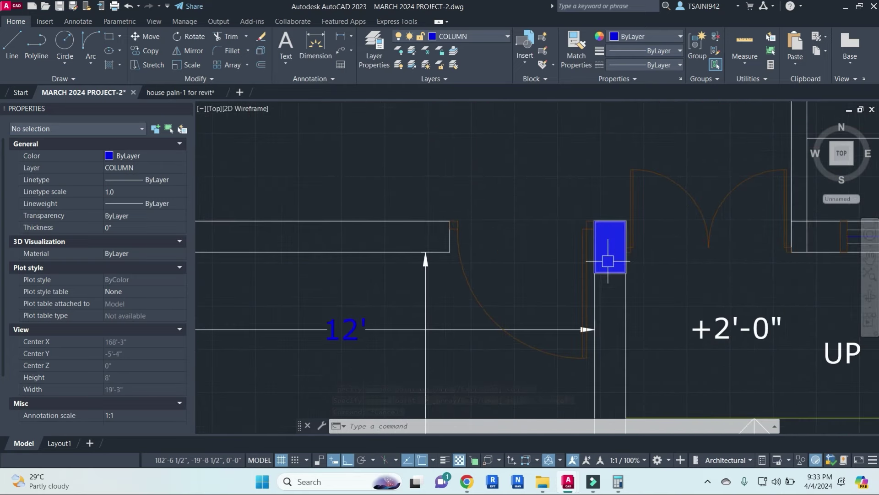
scroll(608, 261, down, 5)
scroll(679, 142, up, 5)
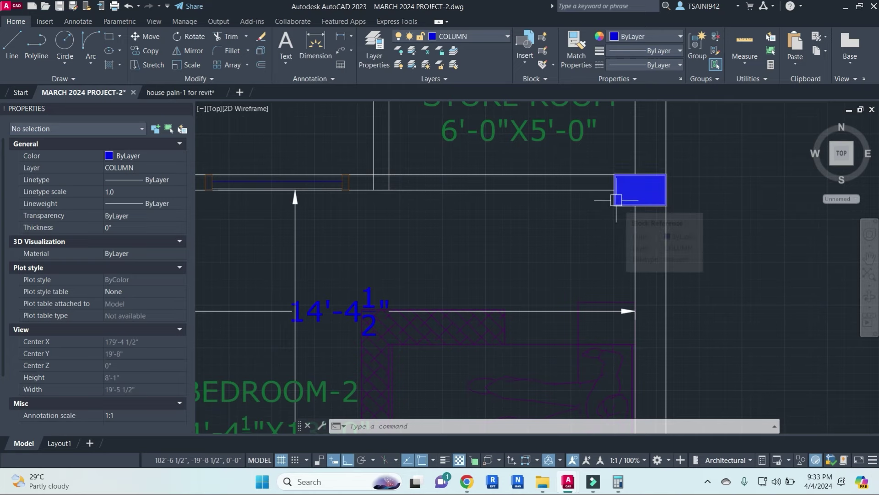
scroll(605, 225, down, 4)
middle_drag(604, 224, 597, 79)
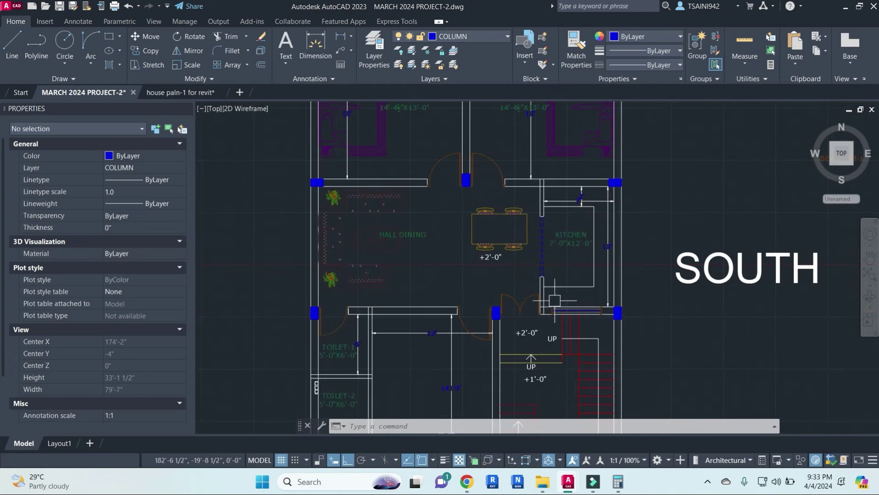
scroll(493, 319, up, 1)
click(494, 319)
middle_drag(690, 307, 566, 206)
key(Escape)
key(Escape)
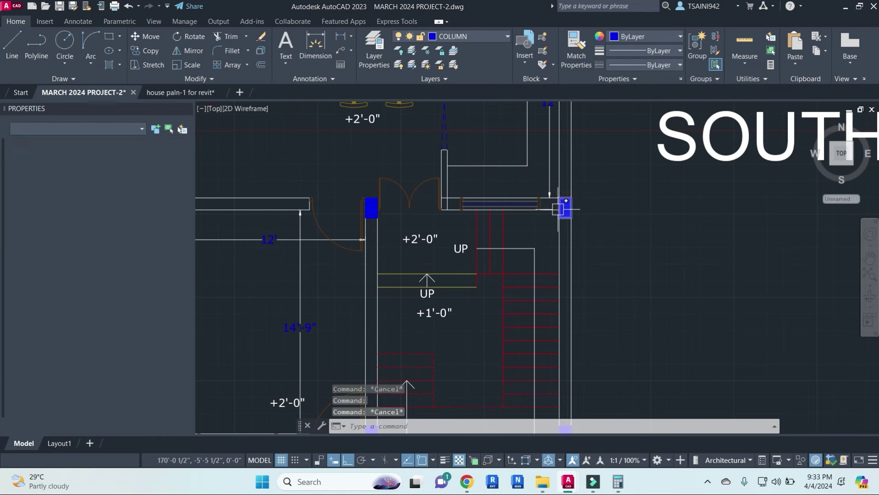
scroll(567, 206, down, 4)
middle_drag(614, 158, 633, 246)
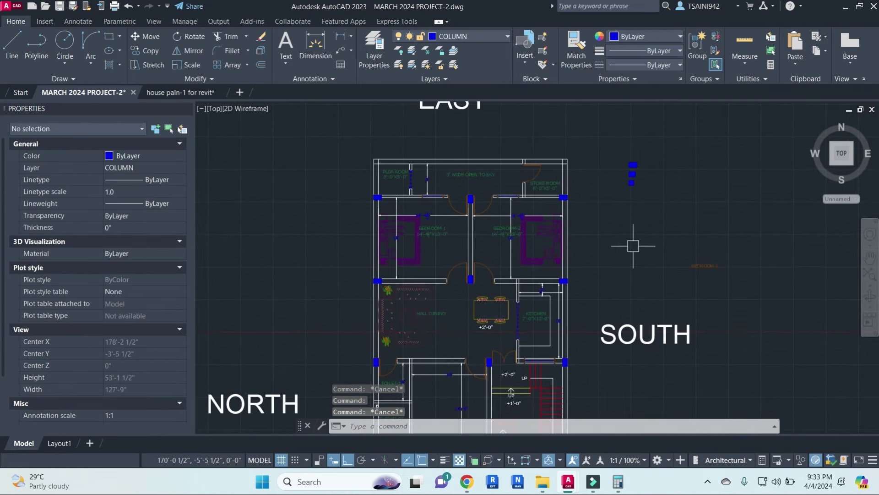
middle_drag(519, 266, 519, 206)
scroll(519, 206, down, 2)
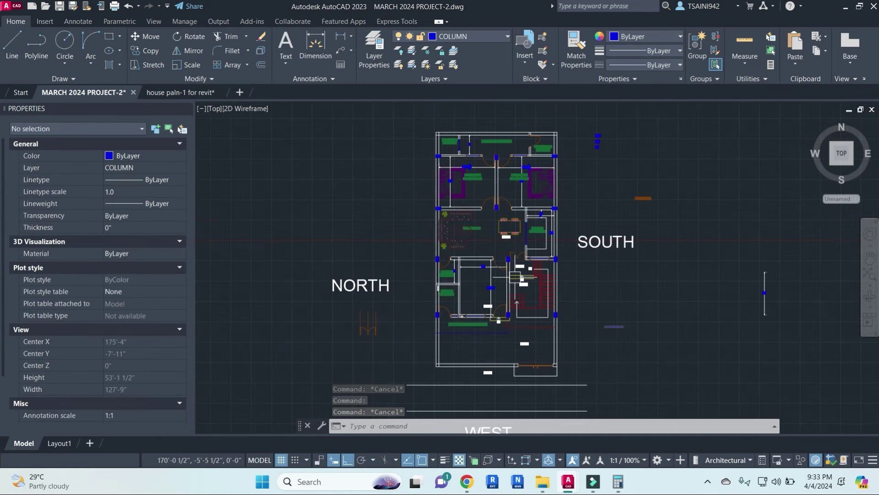
middle_drag(509, 338, 521, 294)
scroll(452, 280, up, 5)
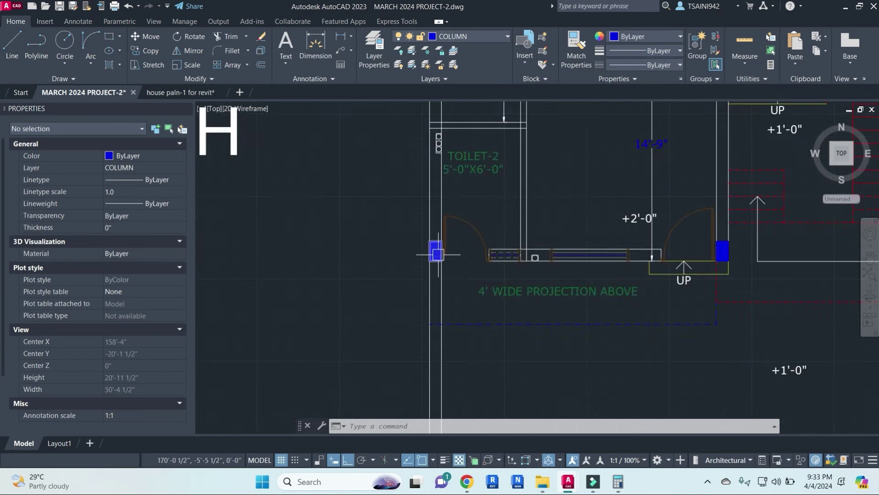
text(tr)
key(Return)
scroll(442, 328, up, 4)
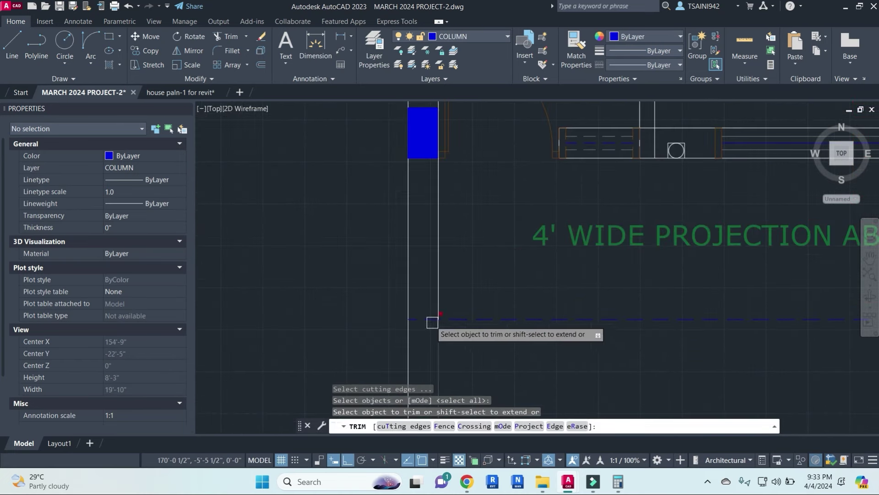
key(Escape)
key(Escape)
scroll(549, 275, down, 8)
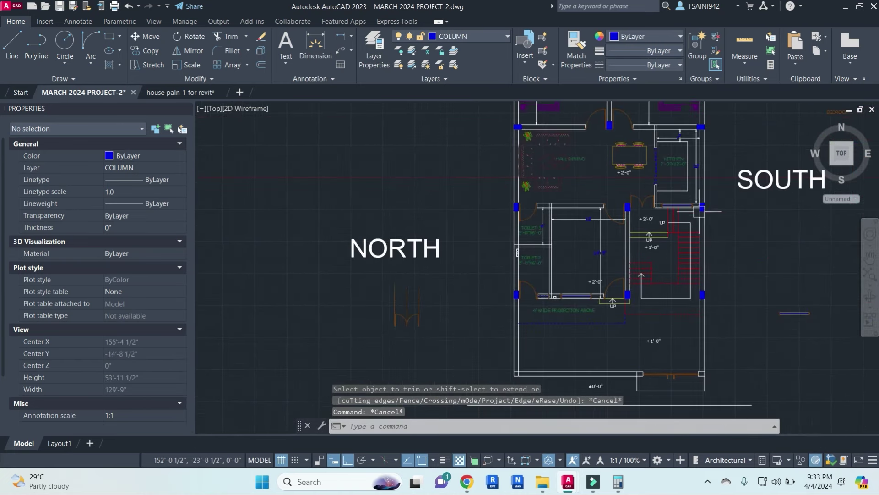
middle_drag(702, 286, 631, 273)
key(Escape)
key(Escape)
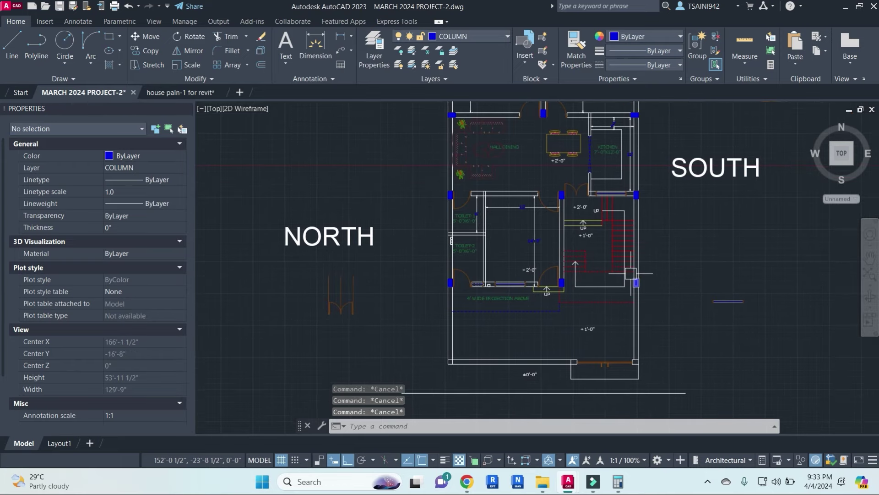
text(li)
key(Return)
scroll(549, 229, down, 2)
scroll(513, 225, up, 2)
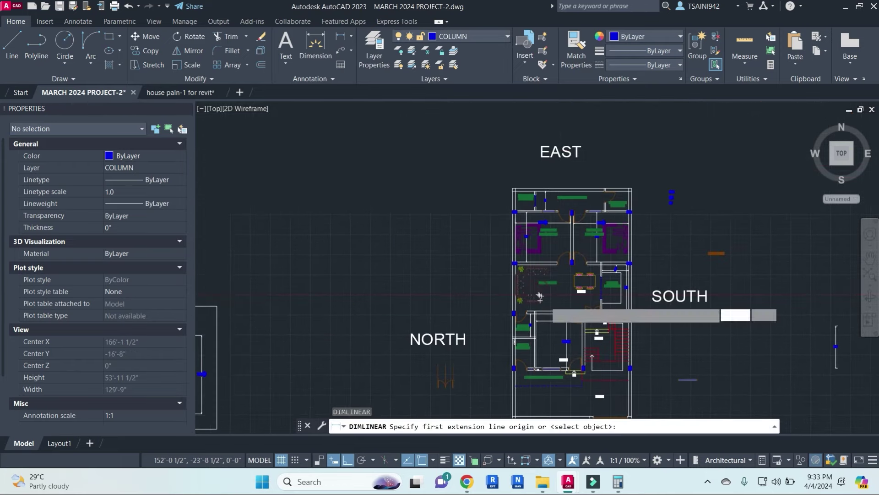
scroll(513, 226, up, 4)
click(502, 183)
mouse_move(499, 384)
middle_down()
mouse_move(495, 295)
mouse_move(448, 224)
middle_up()
key(Escape)
click(497, 300)
- Select all matching column blocks and send them to the back with DRAWORDER
right_click(381, 184)
key(Escape)
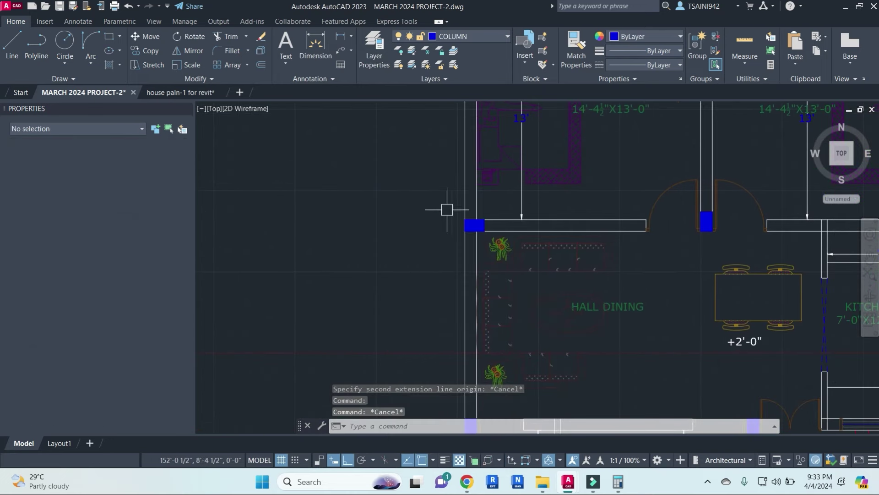
click(468, 223)
right_click(392, 191)
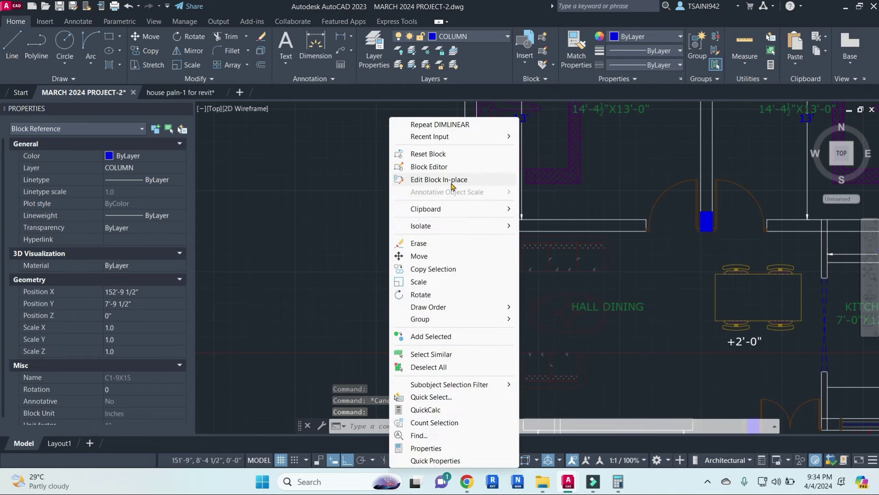
click(441, 355)
scroll(394, 224, down, 4)
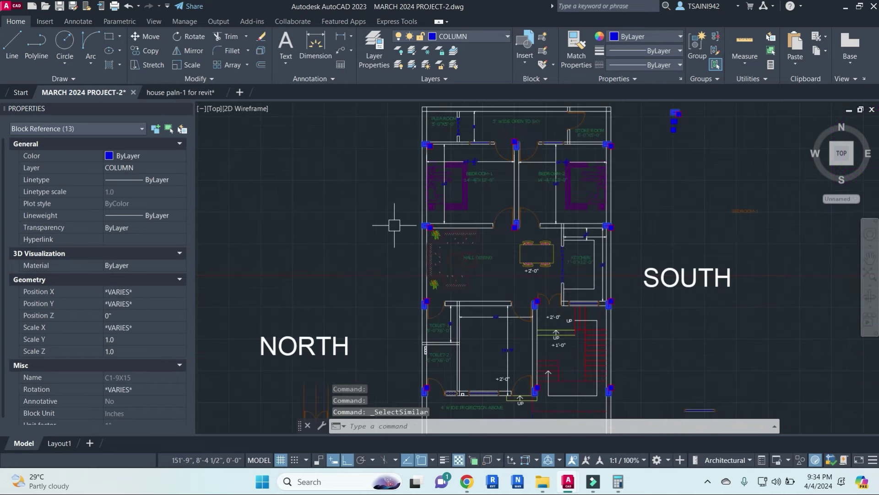
text(dr)
key(Return)
text(b)
key(Return)
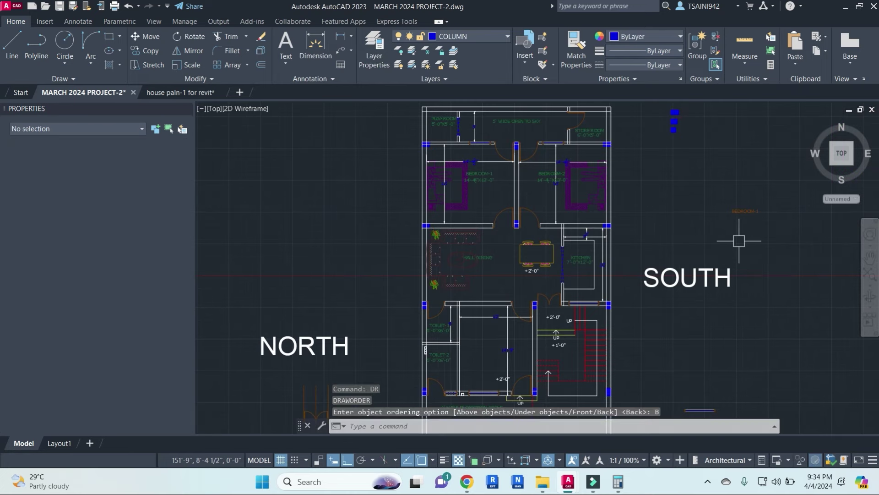
scroll(431, 229, up, 4)
scroll(425, 227, up, 4)
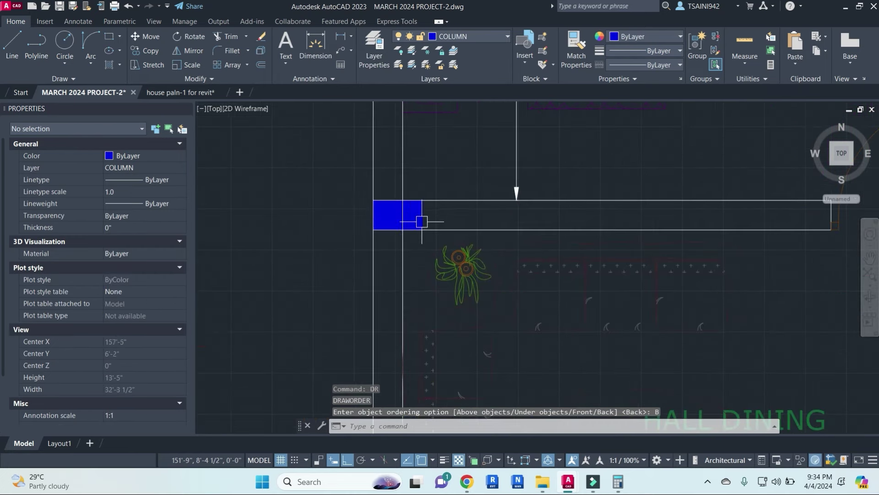
- Reselect all similar column blocks and bring them to the front with DRAWORDER
click(404, 215)
right_click(322, 197)
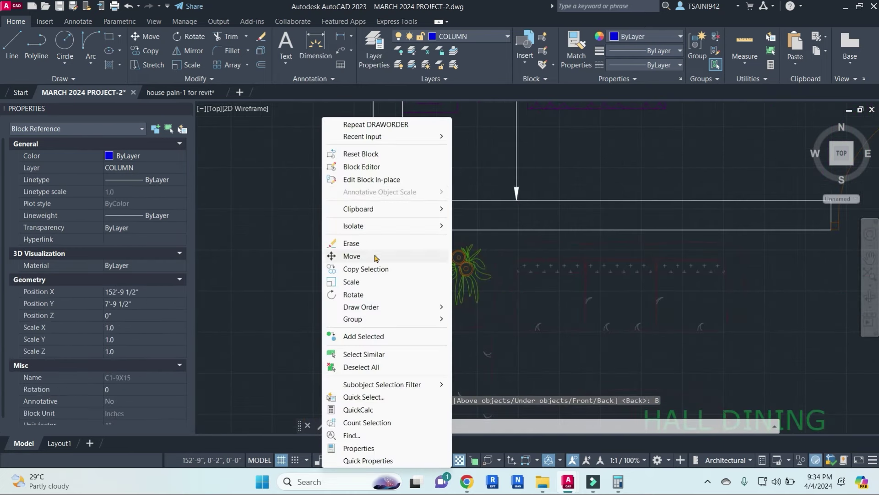
key(Escape)
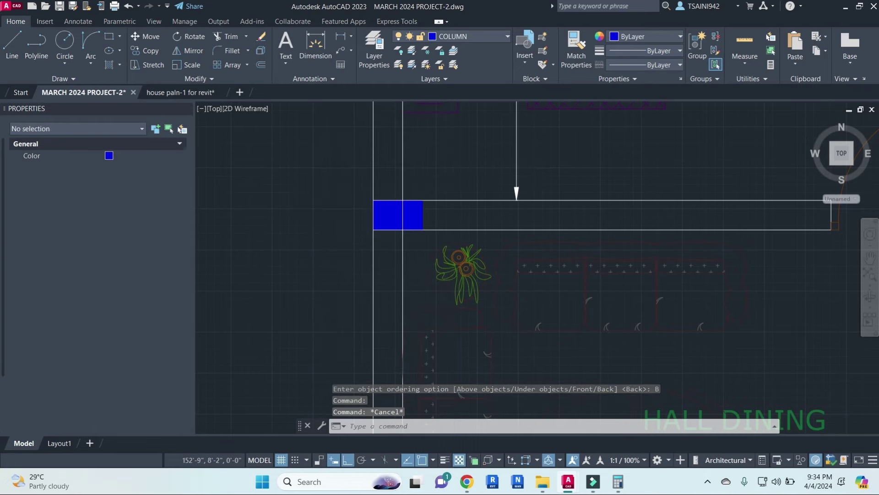
middle_drag(402, 225, 432, 201)
click(453, 185)
scroll(453, 185, up, 2)
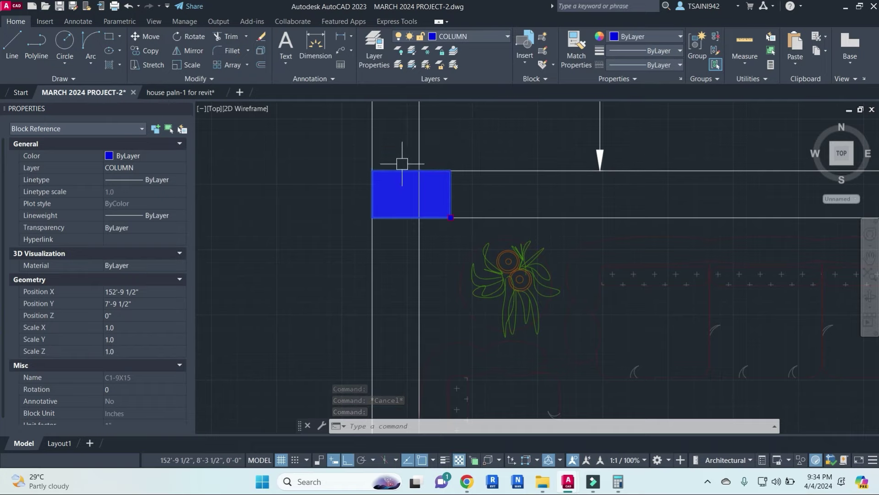
right_click(320, 175)
click(361, 354)
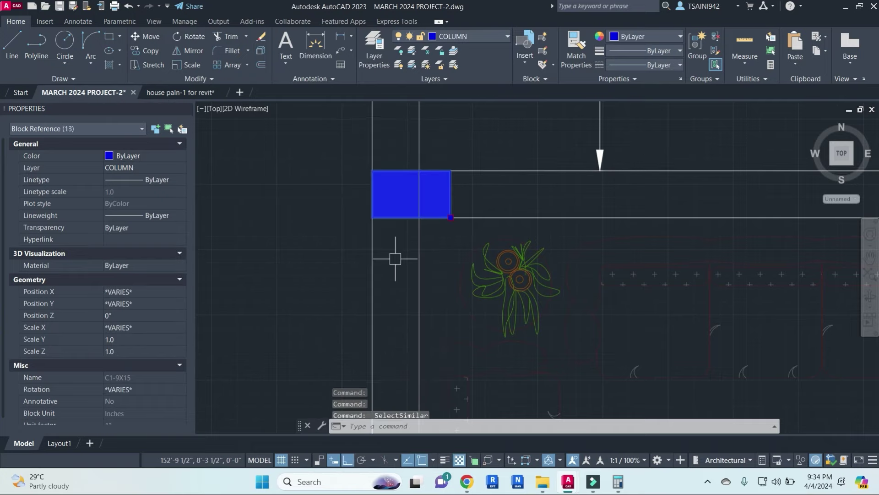
text(r)
key(Return)
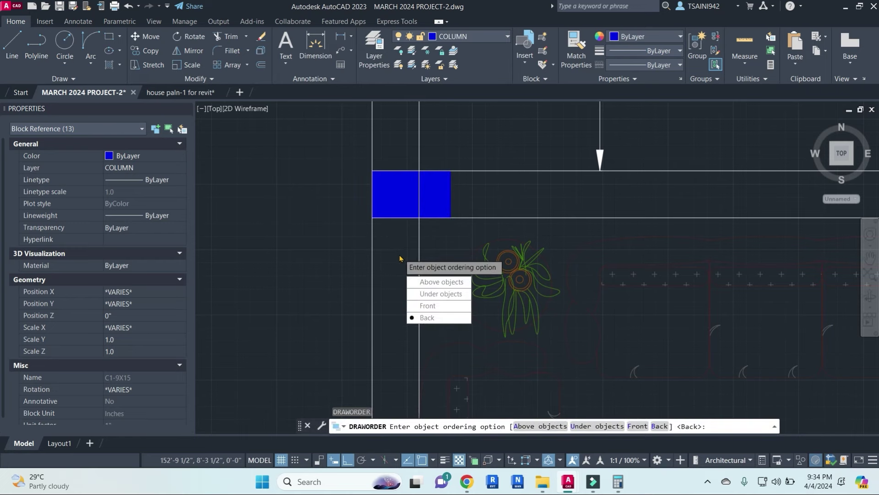
text(F)
key(Return)
click(447, 196)
scroll(453, 196, down, 1)
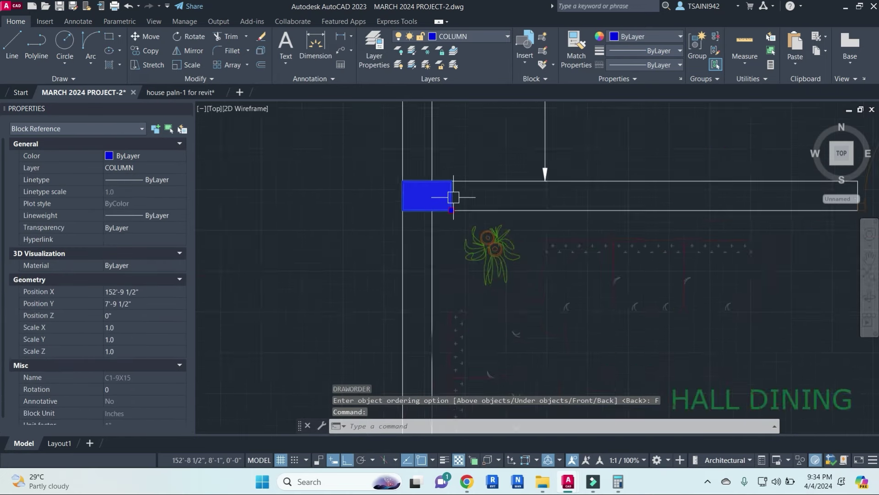
scroll(453, 197, down, 3)
- In the Block Editor, recolour the C1-9X15 fill red and save the block changes
right_click(400, 199)
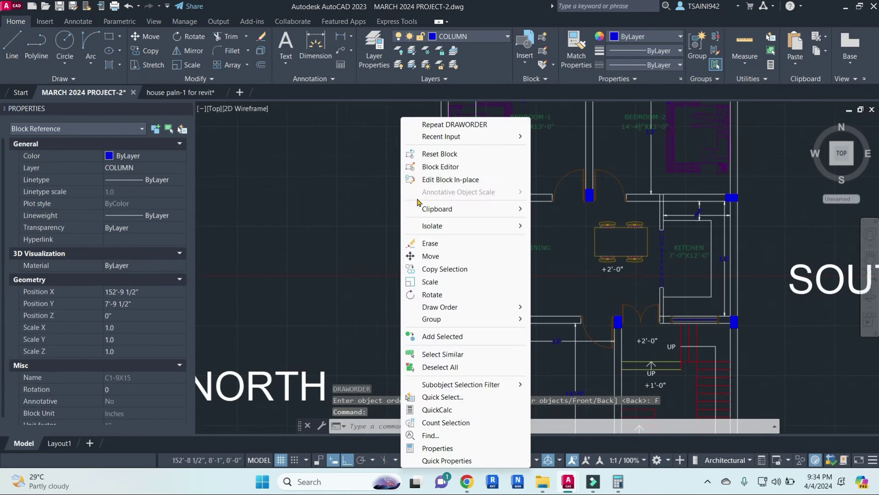
click(456, 169)
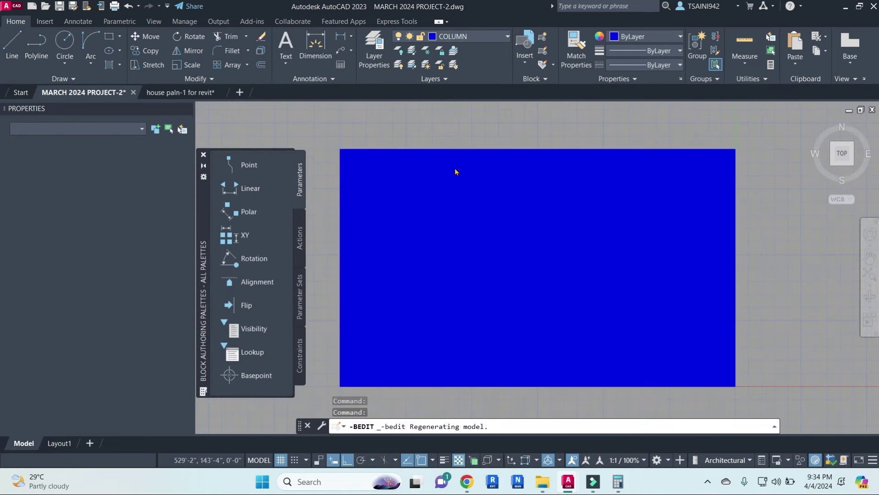
click(530, 261)
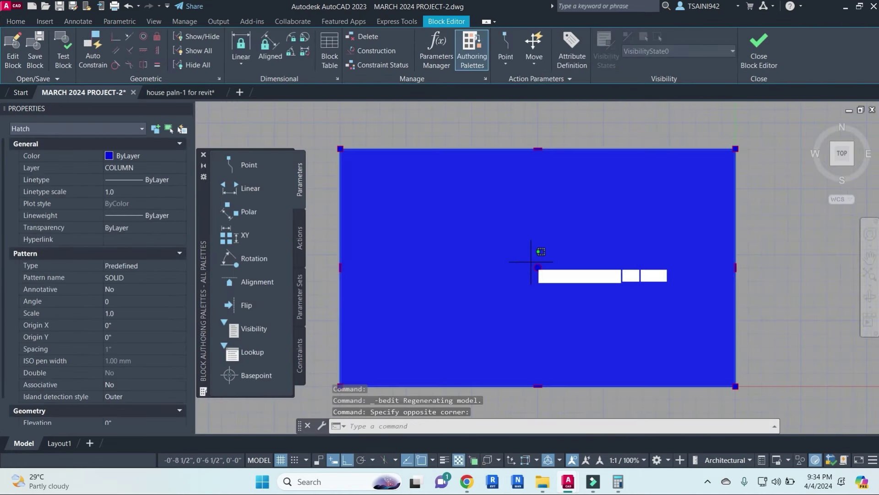
click(344, 50)
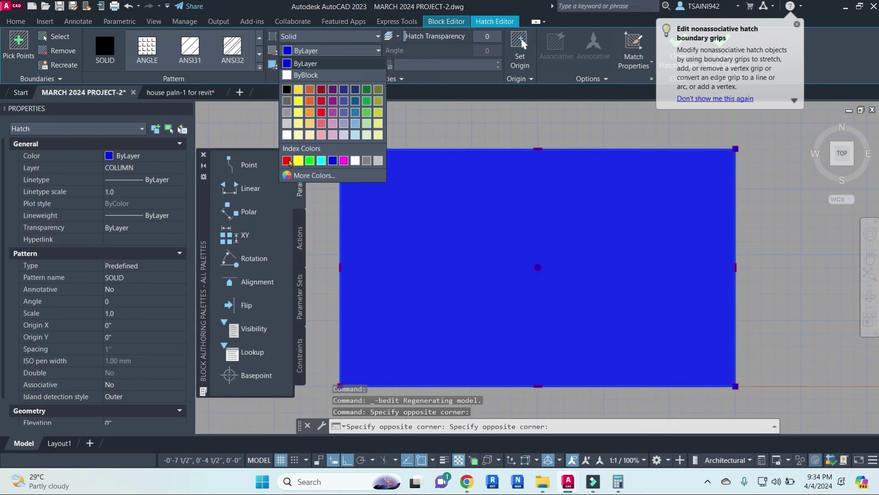
click(287, 160)
key(Escape)
key(Escape)
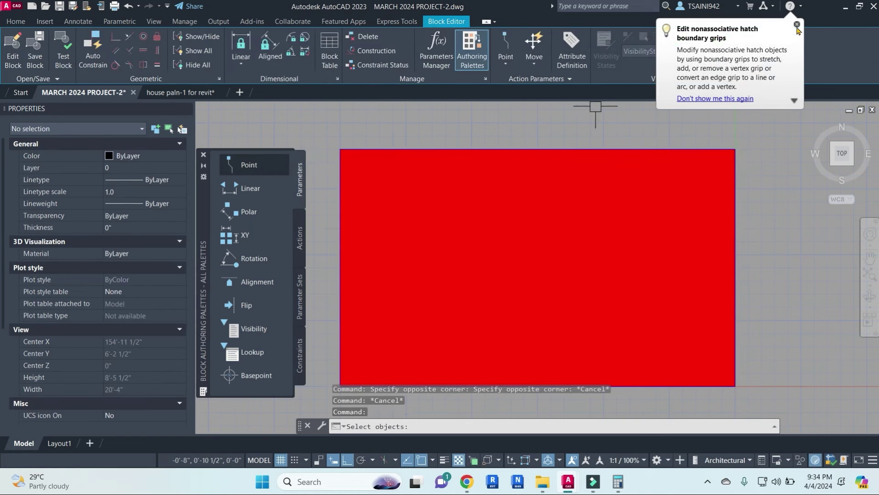
click(796, 26)
click(758, 48)
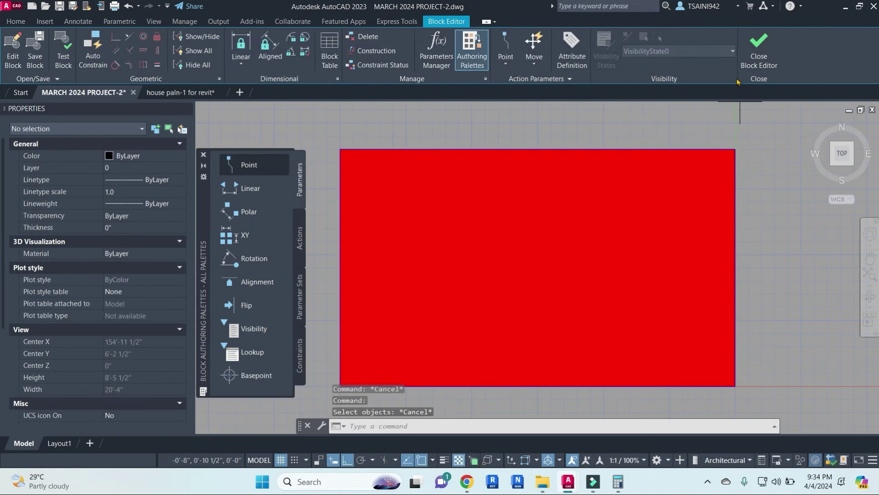
click(464, 222)
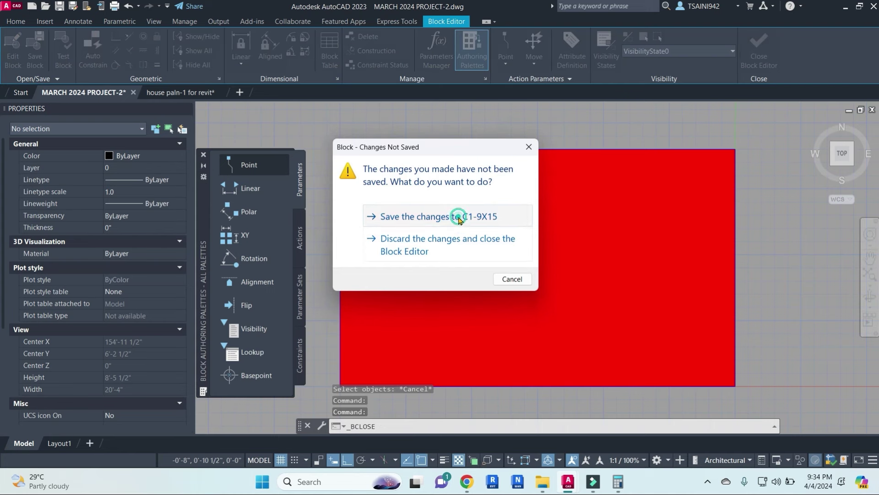
- Add a 6'-1 1/2" linear dimension from the top-left corner down to the first column
scroll(589, 185, up, 3)
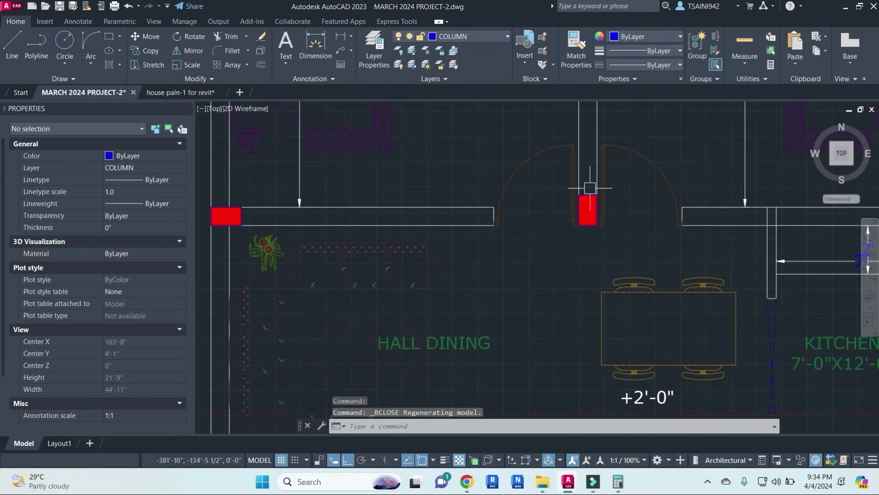
scroll(590, 188, down, 5)
scroll(591, 215, down, 2)
scroll(590, 215, down, 4)
middle_drag(494, 240, 530, 250)
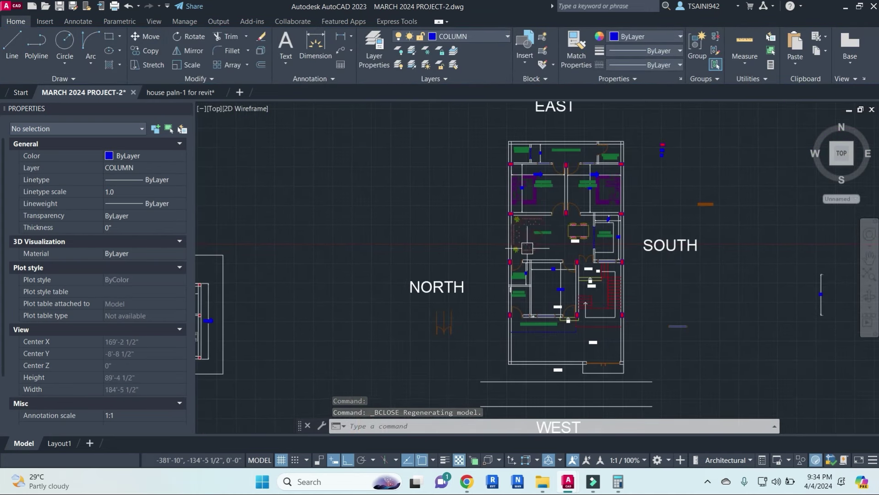
text(dli)
key(Return)
scroll(517, 142, up, 5)
scroll(514, 145, up, 2)
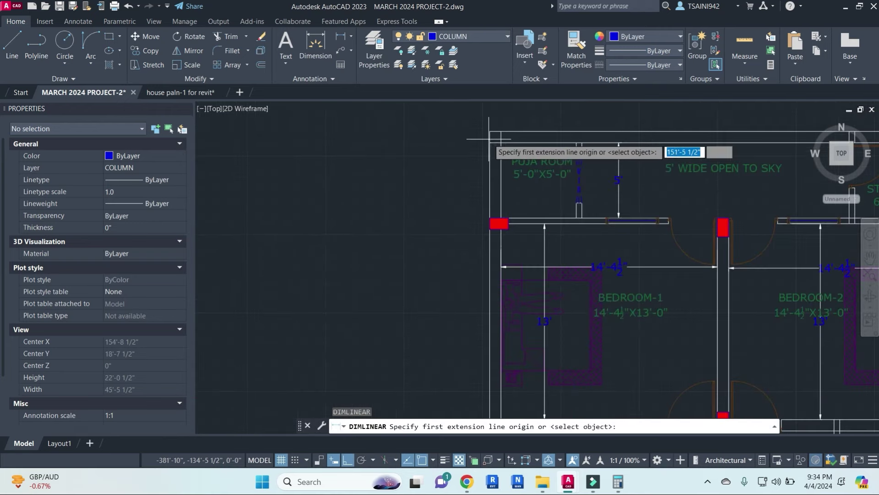
click(490, 132)
click(499, 224)
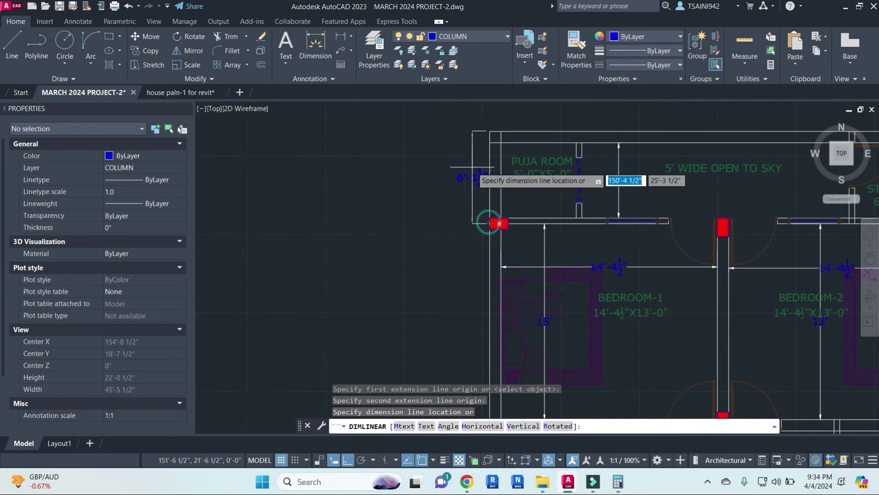
scroll(479, 170, up, 4)
click(452, 186)
- Continue the chain with 13'-4 1/2", 13'-1 1/2" and 14' down to the bottom-left corner
scroll(493, 272, down, 6)
middle_drag(521, 326, 565, 236)
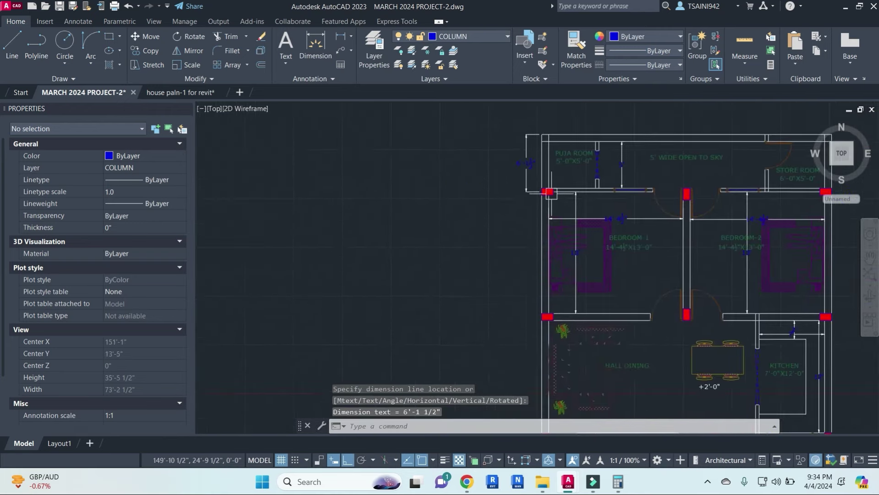
text(dim)
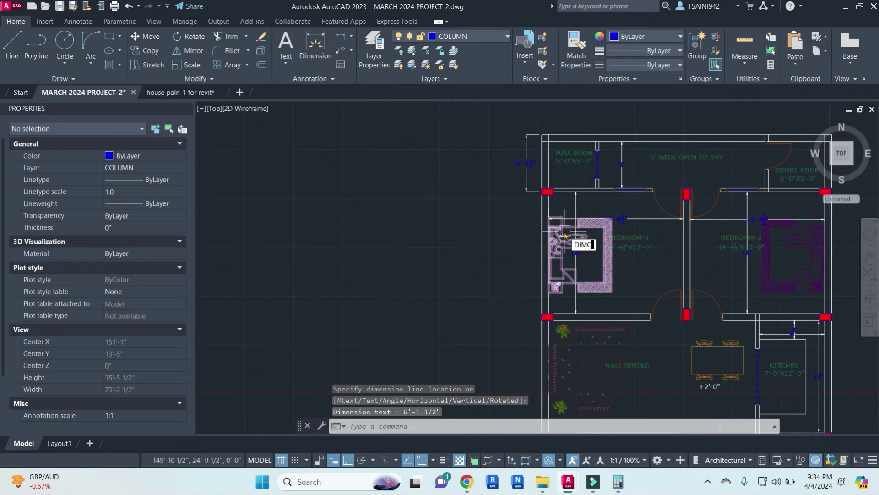
key(Escape)
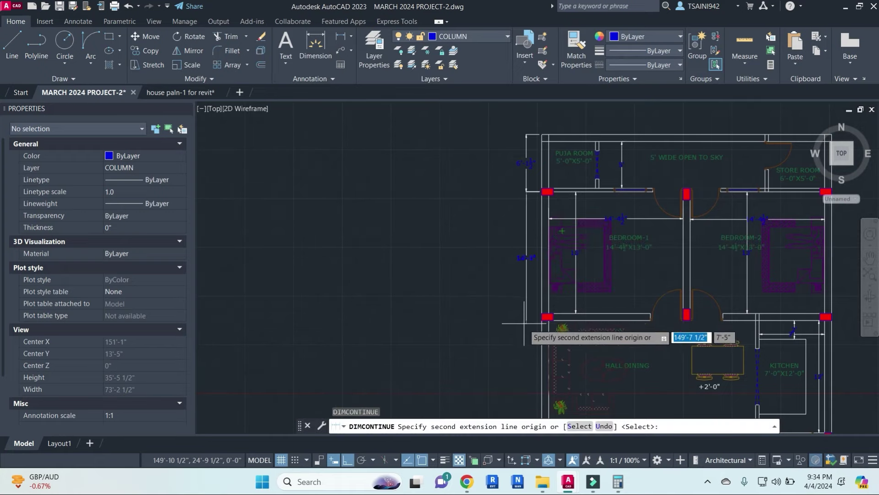
scroll(547, 316, up, 2)
click(547, 316)
scroll(547, 315, down, 3)
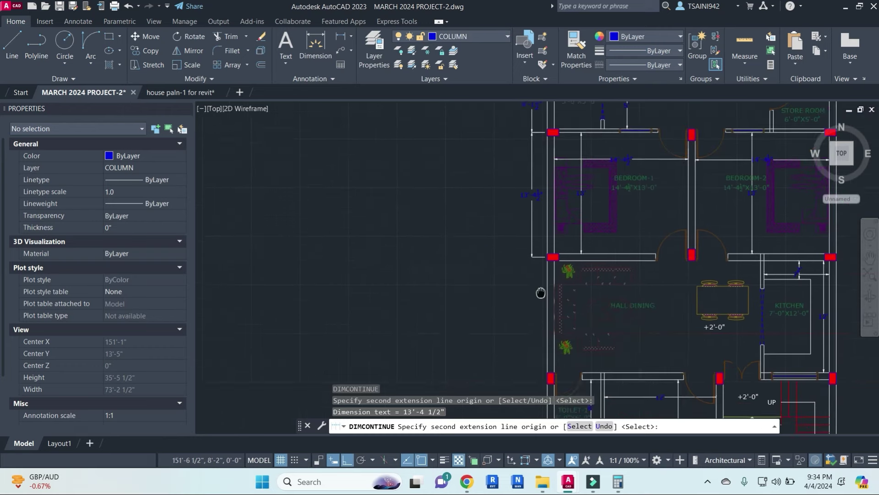
scroll(542, 319, up, 2)
click(542, 319)
middle_drag(542, 319, 541, 229)
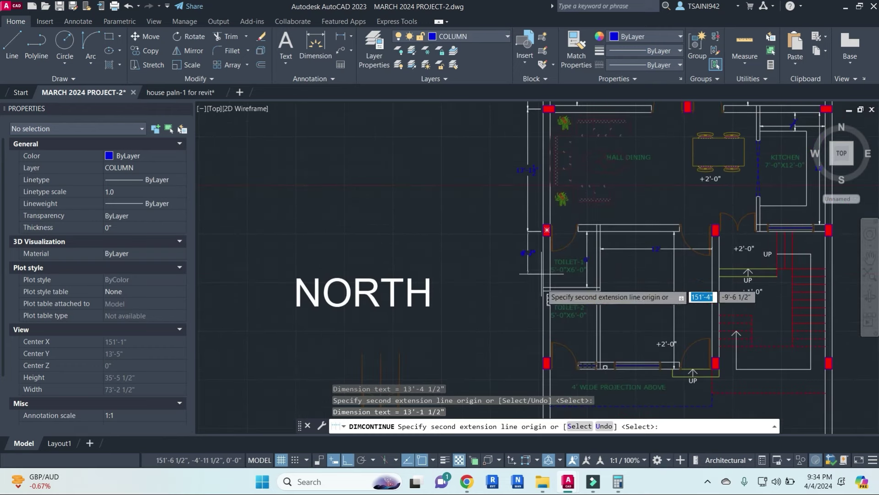
click(547, 358)
middle_drag(538, 364, 525, 183)
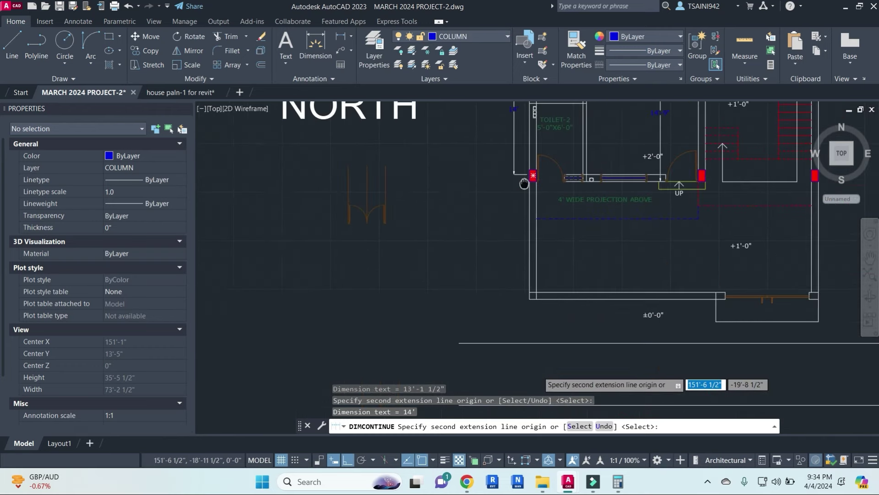
click(529, 296)
- Start DIMLINEAR (LI) and place a 60' overall linear dimension
key(Escape)
key(Escape)
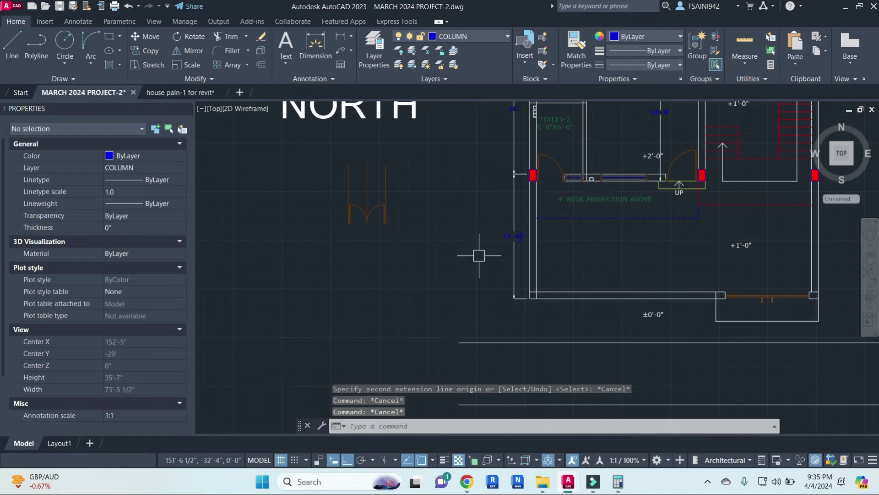
key(Escape)
text(LI)
key(Return)
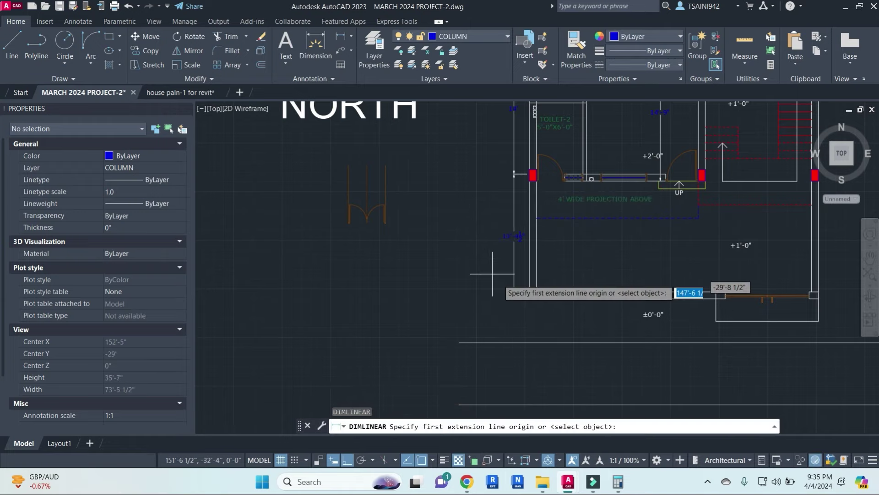
click(530, 297)
scroll(533, 181, down, 4)
scroll(533, 182, up, 2)
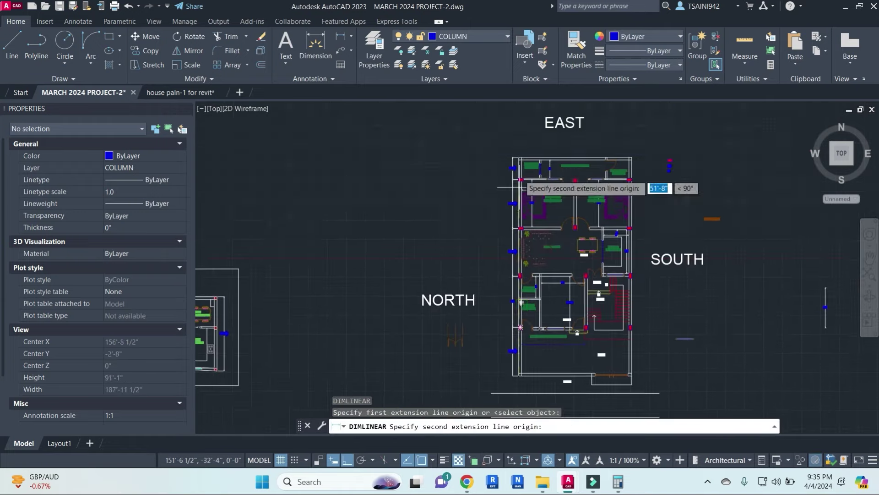
scroll(517, 174, up, 3)
click(514, 169)
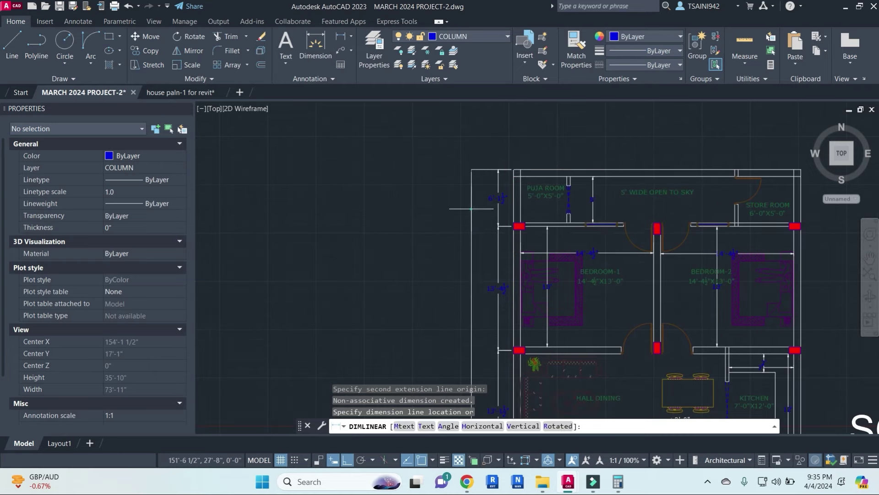
click(451, 206)
scroll(504, 275, down, 5)
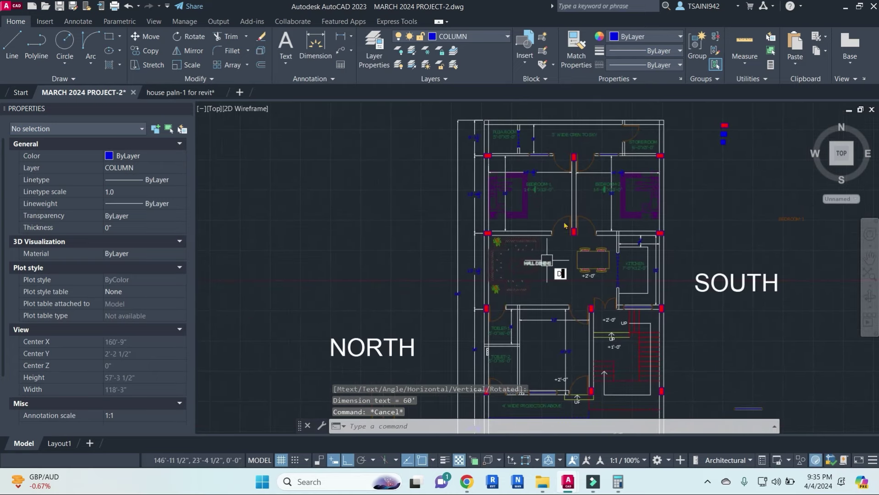
- Dimension the top wall's full 31' length above the wall
key(Return)
middle_drag(566, 226, 565, 272)
scroll(507, 216, up, 4)
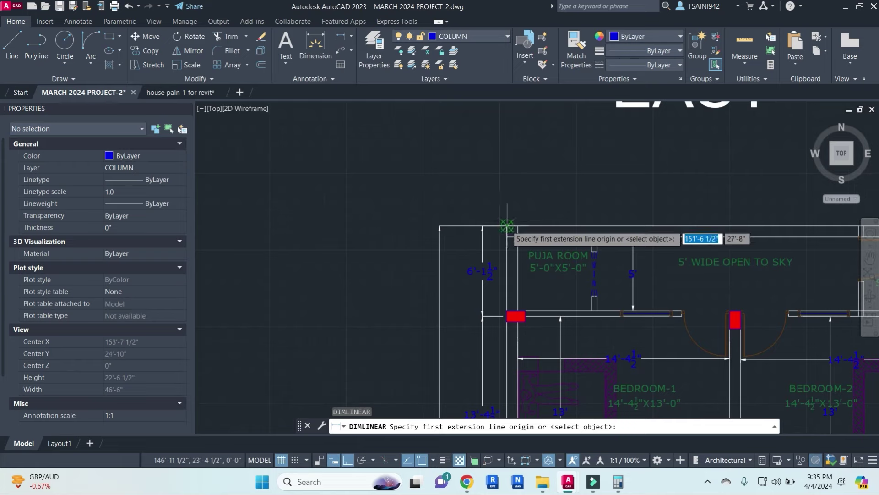
click(507, 226)
middle_drag(677, 232, 472, 228)
click(756, 222)
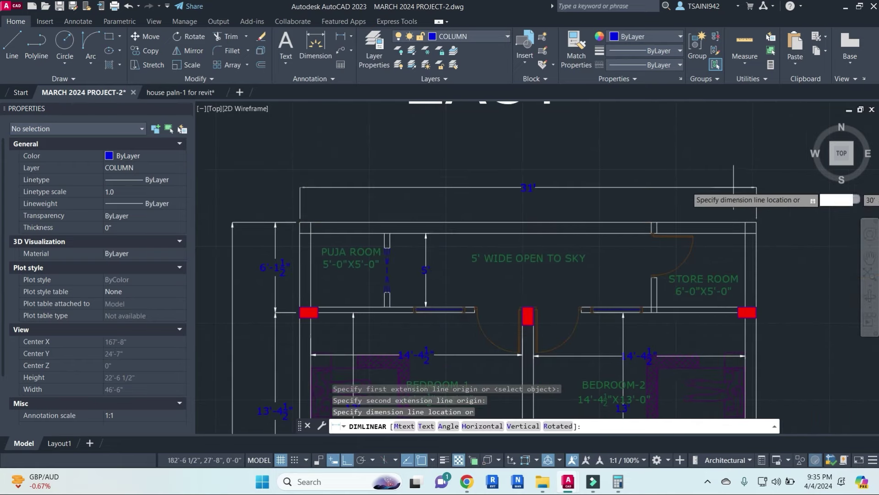
click(730, 180)
- Add two 14'-10½" dimensions between the left, middle and right red columns
key(Return)
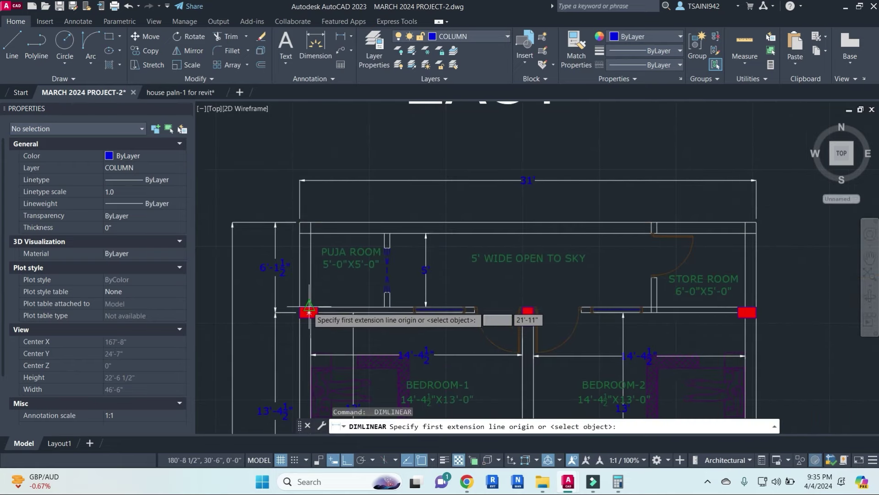
click(308, 312)
click(527, 315)
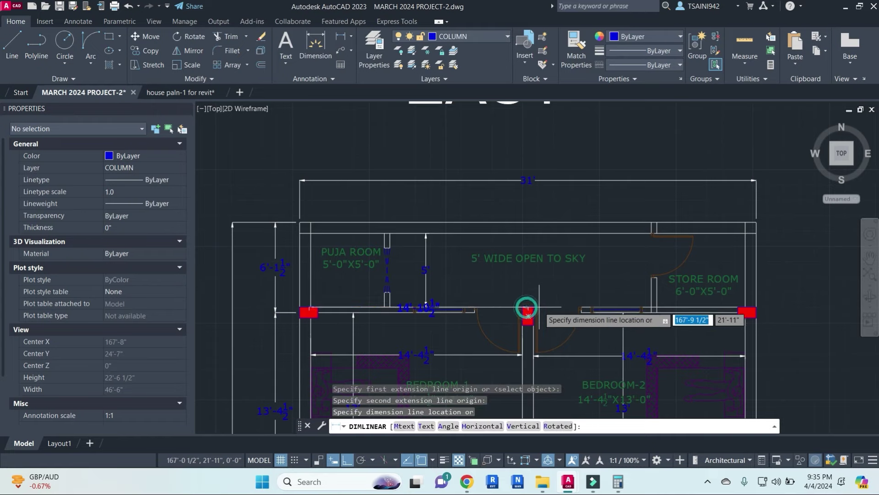
click(523, 207)
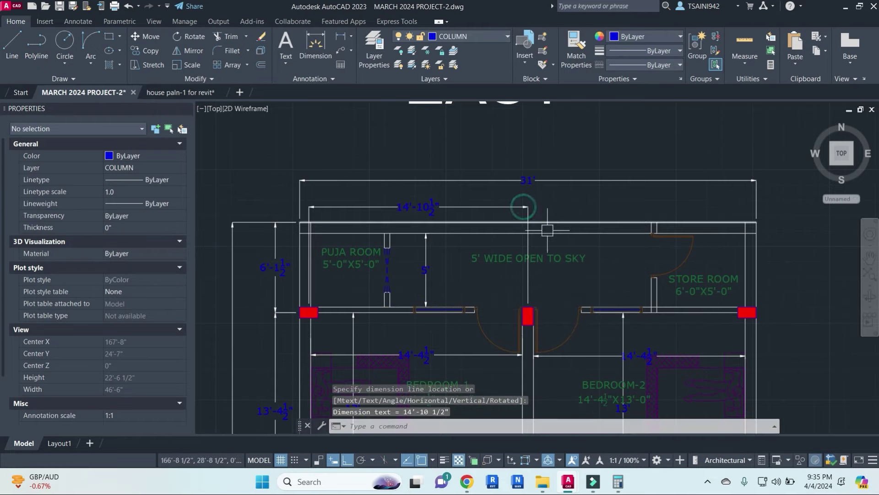
key(Return)
click(528, 312)
click(747, 312)
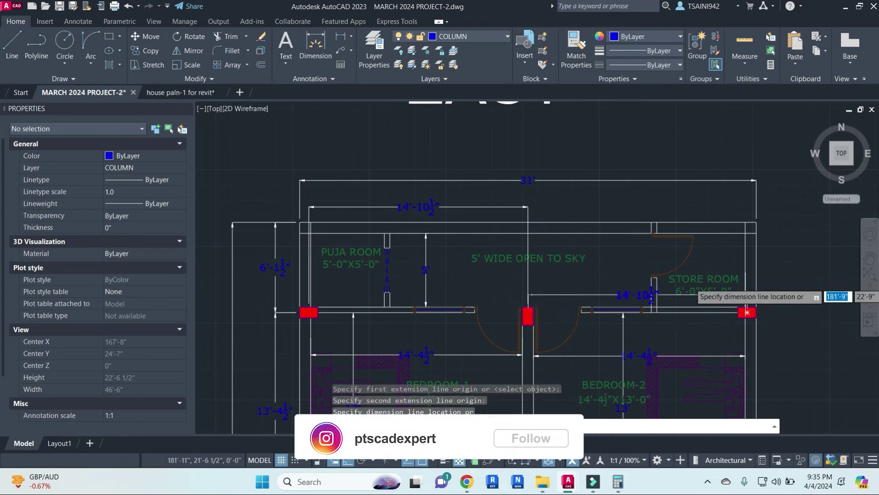
click(503, 207)
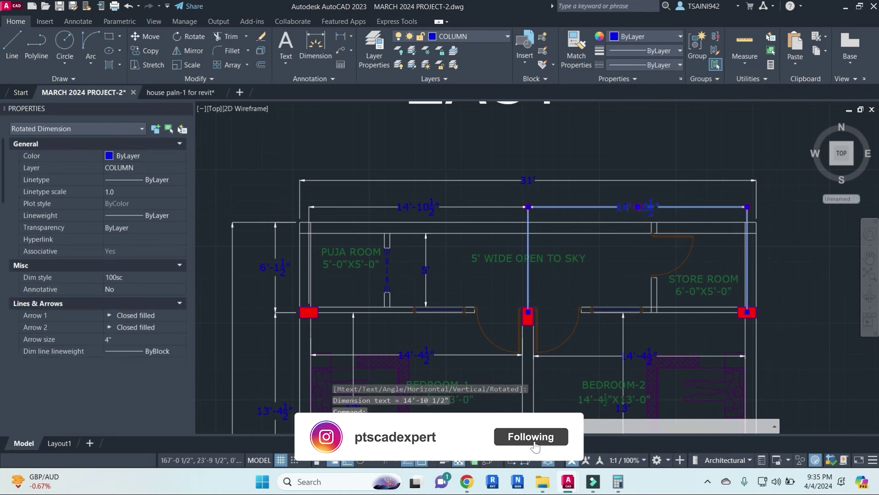
- Stretch the middle dimension's extension line endpoint upward, then clear the selection
scroll(531, 300, up, 2)
click(523, 323)
click(522, 312)
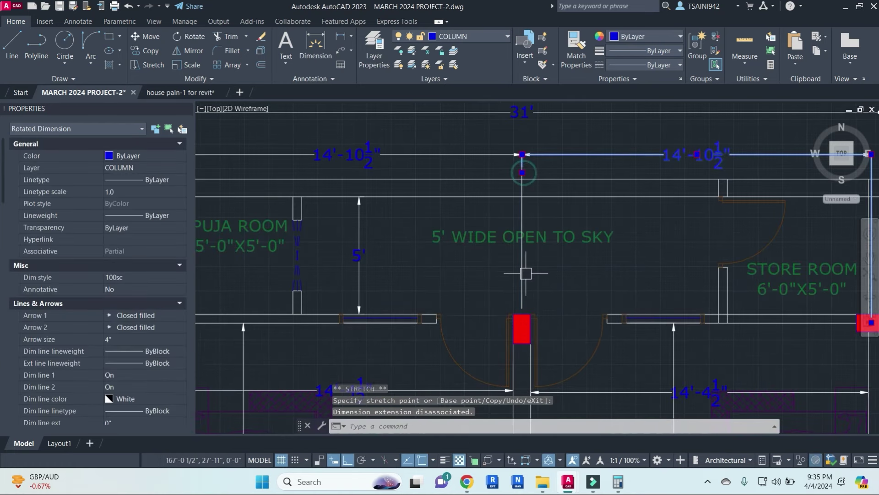
click(522, 279)
click(523, 312)
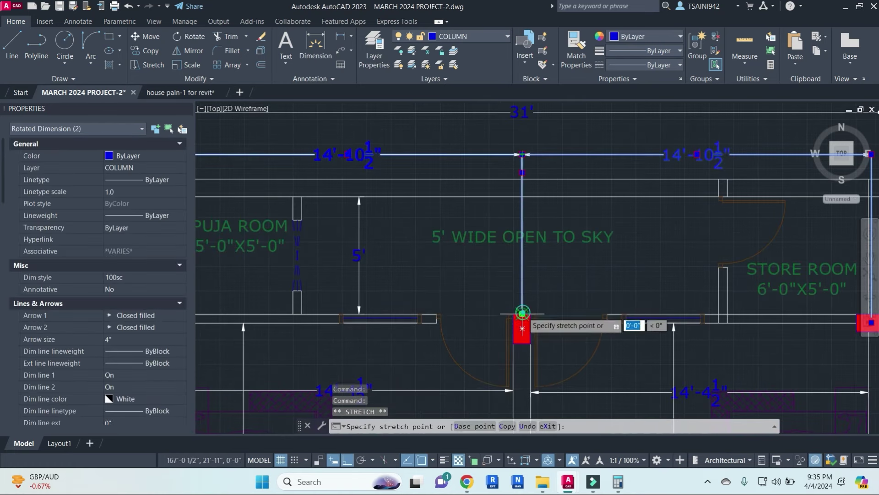
click(523, 173)
scroll(524, 172, down, 2)
mouse_move(446, 224)
middle_down()
mouse_move(588, 223)
mouse_move(588, 146)
middle_up()
key(Escape)
key(Escape)
scroll(588, 223, down, 3)
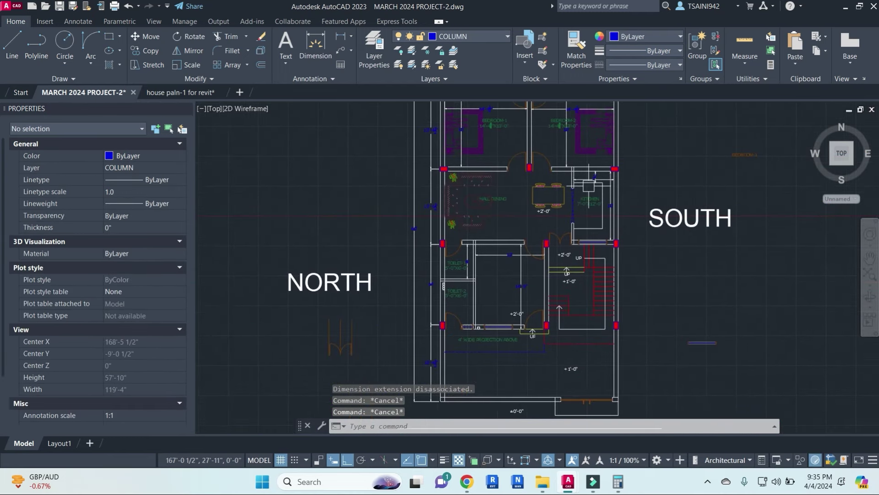
- Window-select the blue column block and copy it with a base point
scroll(595, 165, down, 3)
scroll(668, 256, up, 1)
scroll(600, 215, up, 2)
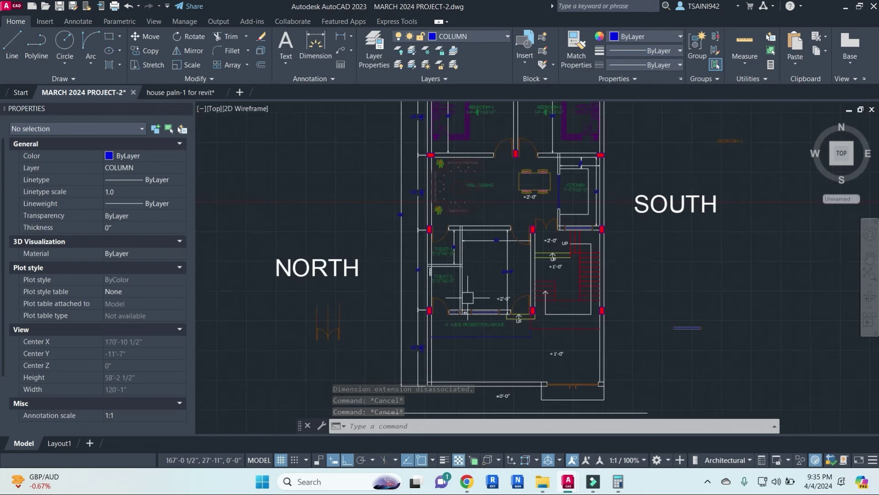
scroll(559, 261, down, 2)
scroll(559, 261, down, 2)
key(Escape)
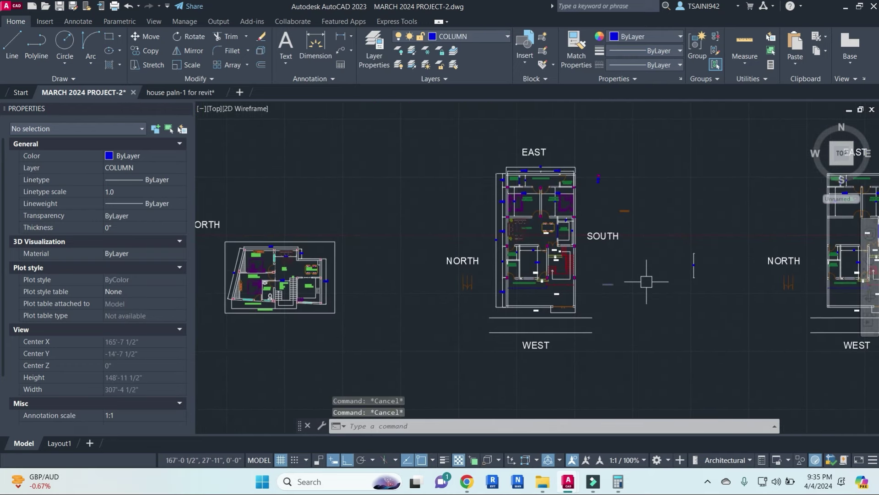
key(Escape)
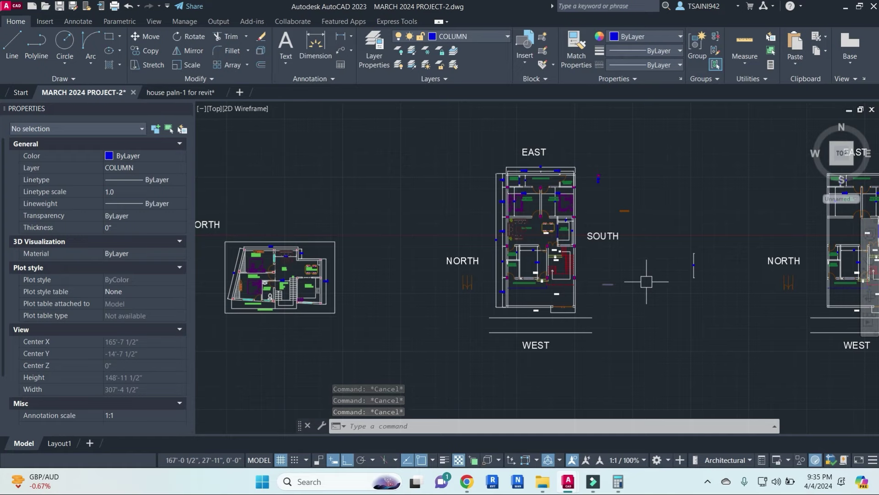
scroll(606, 190, up, 3)
scroll(597, 178, up, 4)
scroll(604, 156, up, 3)
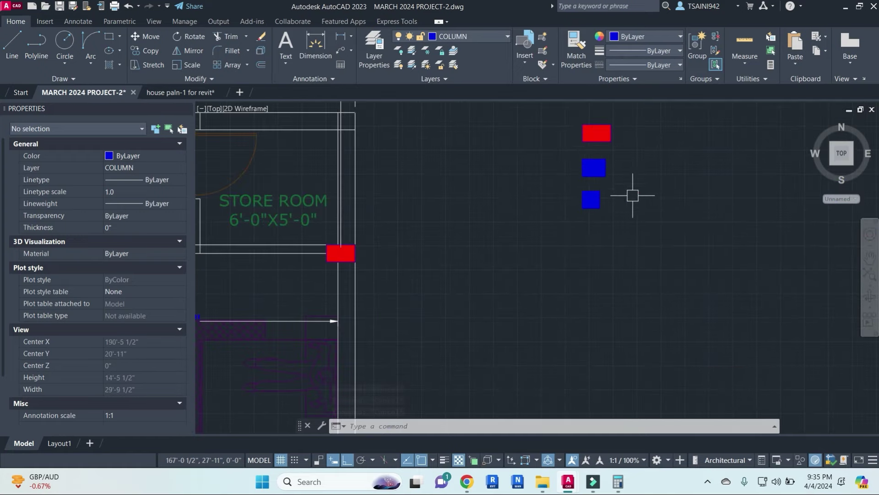
click(623, 184)
click(556, 157)
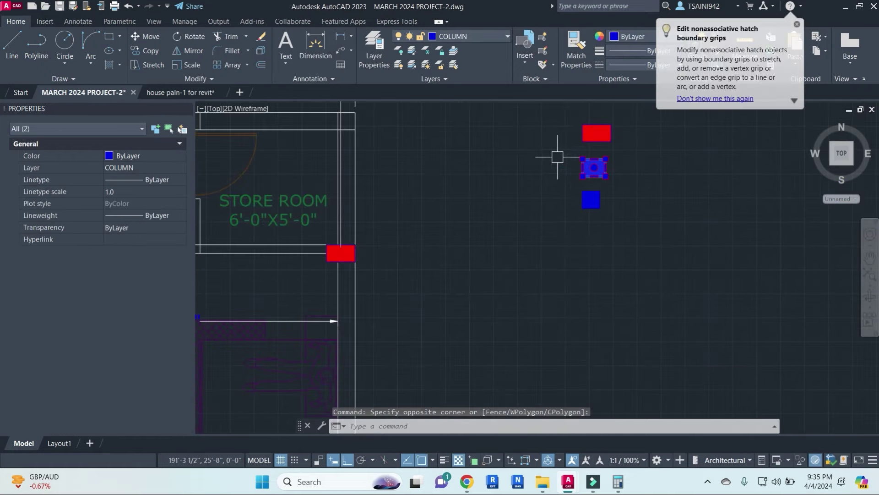
key(ctrl+shift+c)
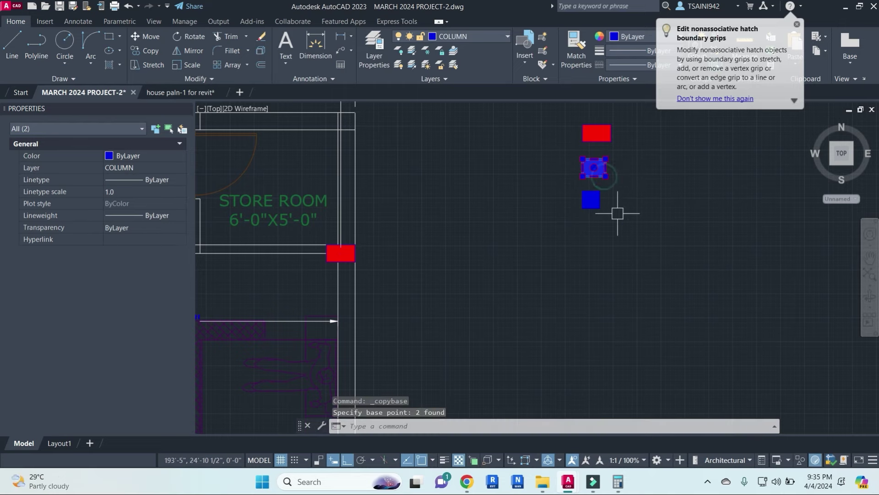
click(620, 219)
- Paste the column as a block at the entrance step's left corner
key(ctrl+shift+v)
scroll(628, 252, down, 3)
scroll(628, 269, up, 2)
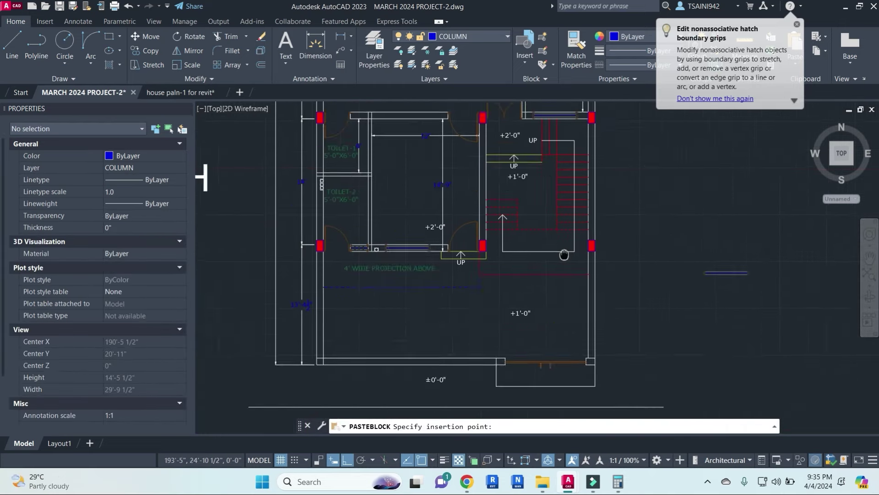
scroll(609, 269, up, 1)
scroll(602, 269, up, 4)
click(621, 262)
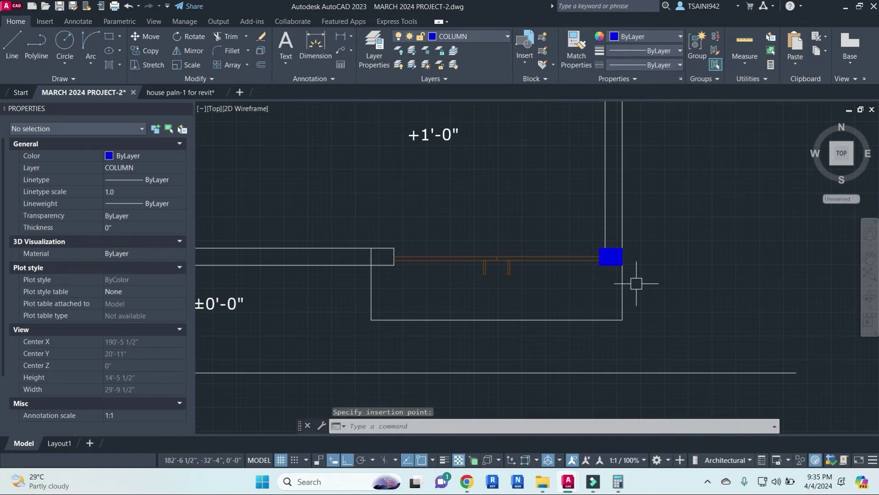
click(393, 264)
scroll(492, 296, down, 2)
middle_drag(512, 300, 560, 308)
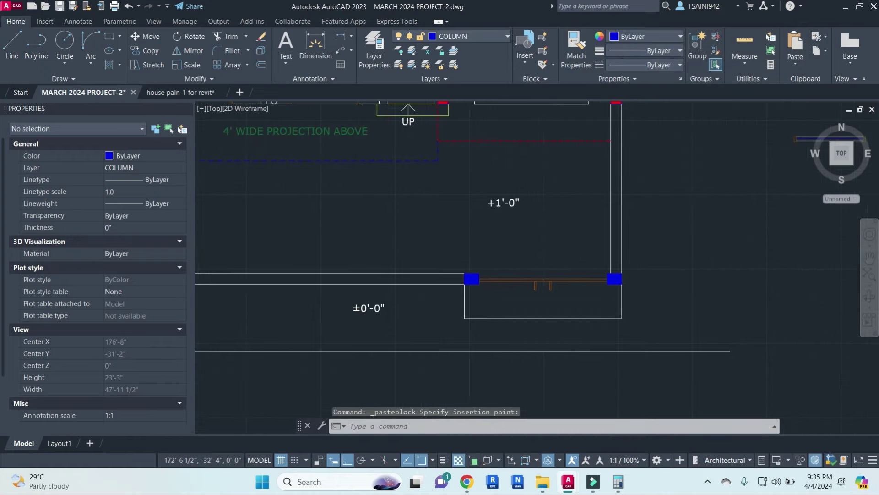
- Hatch the entrance step area using the H command and select the hatch
text(h)
key(Return)
click(532, 307)
click(329, 50)
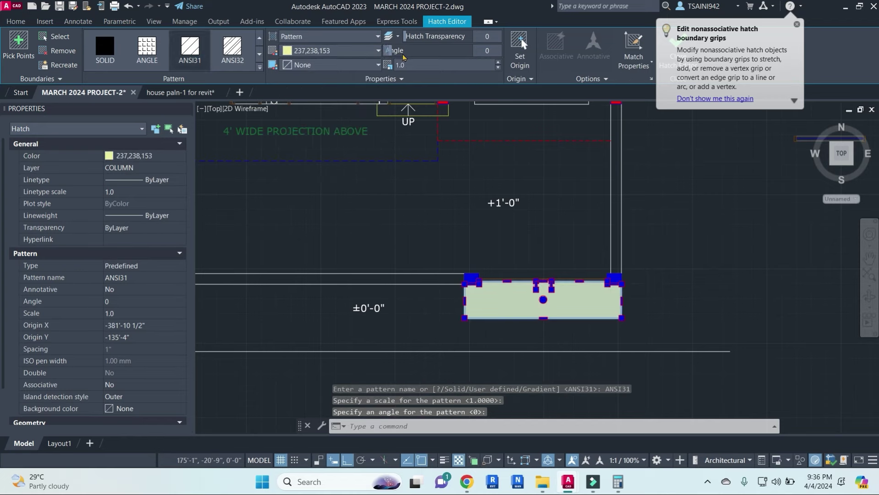
- Set the entrance step hatch to scale 30 and angle 135
text(25)
click(414, 65)
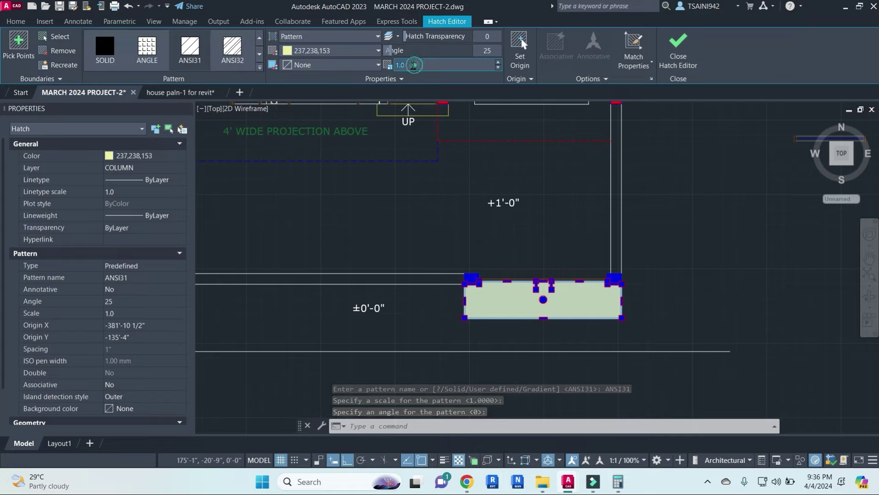
text(2)
click(498, 63)
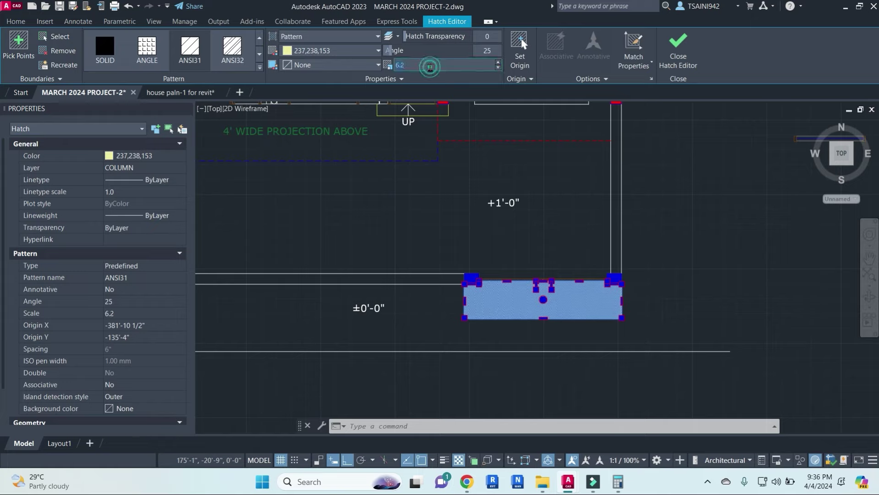
text(30)
key(Return)
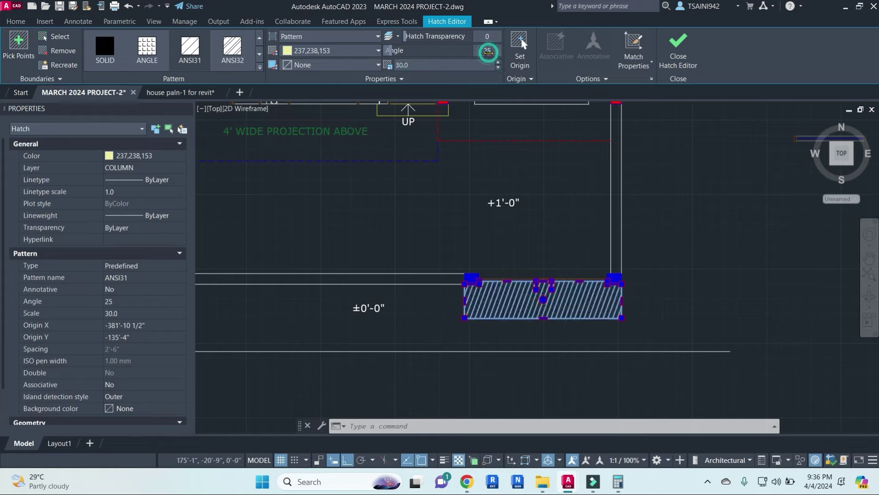
mouse_move(492, 53)
mouse_down()
mouse_move(402, 51)
mouse_move(435, 54)
mouse_up()
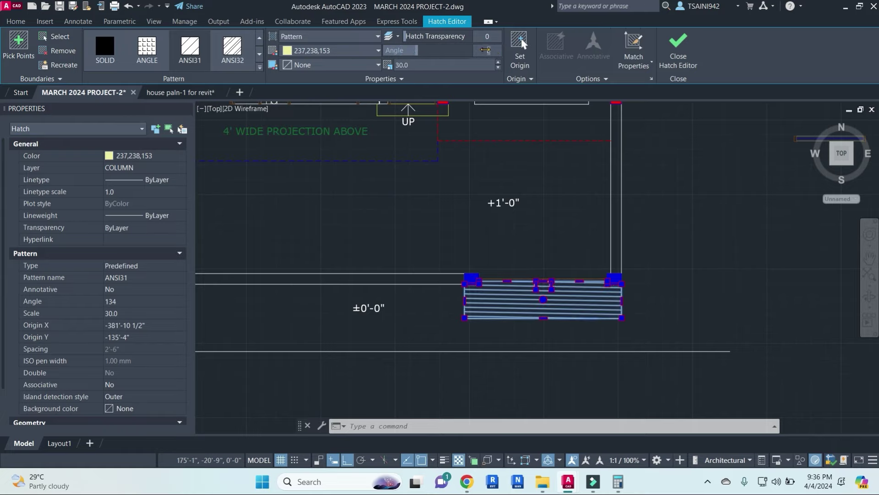
key(Return)
- Finish the hatch edit and pan across the neighbouring plans
key(Escape)
key(Escape)
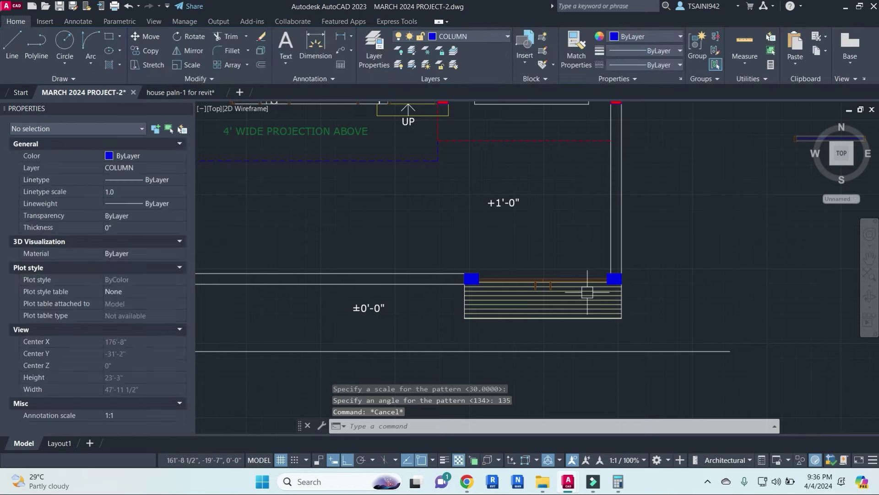
scroll(552, 298, down, 3)
scroll(733, 321, down, 2)
scroll(733, 320, up, 2)
scroll(732, 321, down, 2)
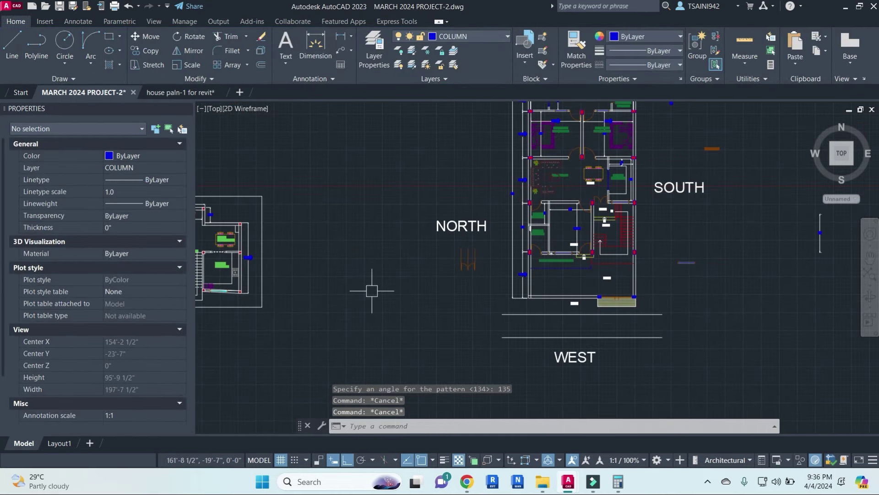
middle_drag(371, 290, 692, 250)
middle_drag(526, 256, 669, 373)
middle_drag(220, 279, 489, 256)
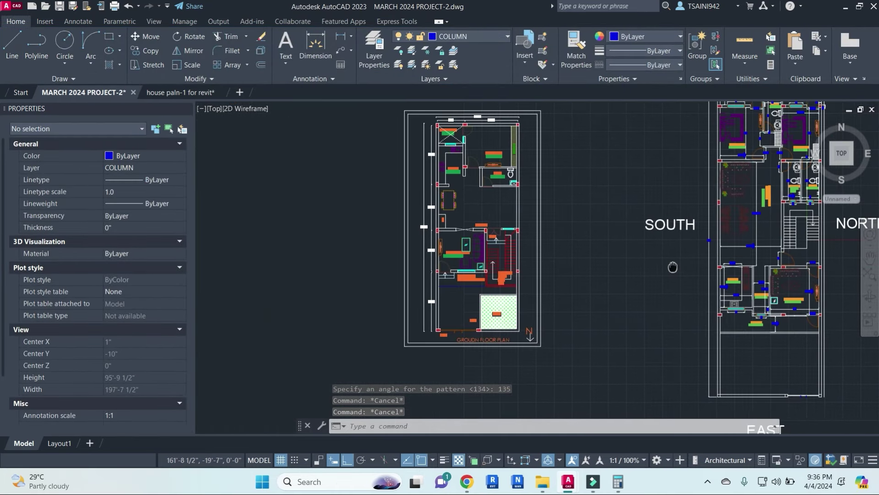
scroll(489, 256, down, 6)
scroll(564, 257, up, 6)
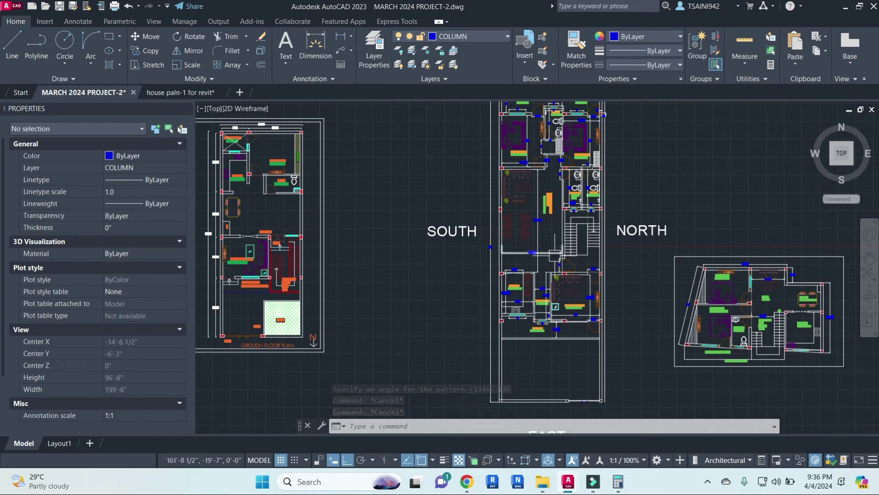
- Switch to MARCH 2024 PROJECT-2 and window-select all plans except the rightmost one
click(179, 92)
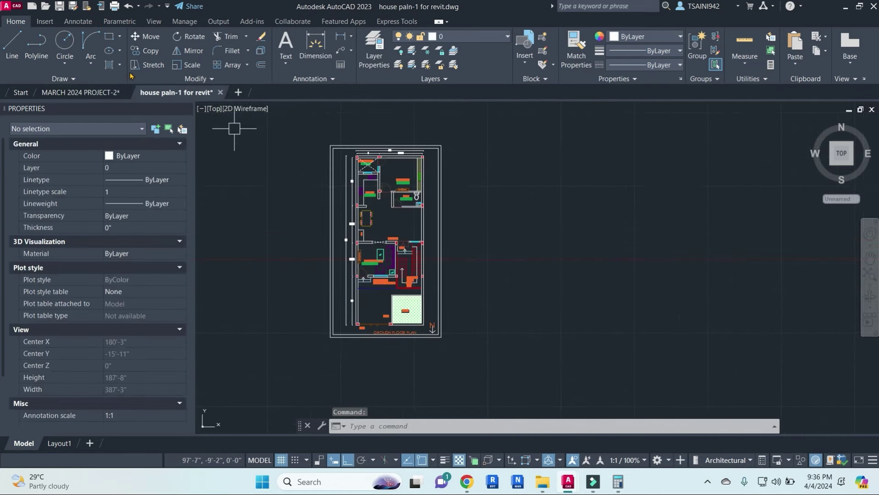
click(96, 93)
scroll(568, 257, down, 5)
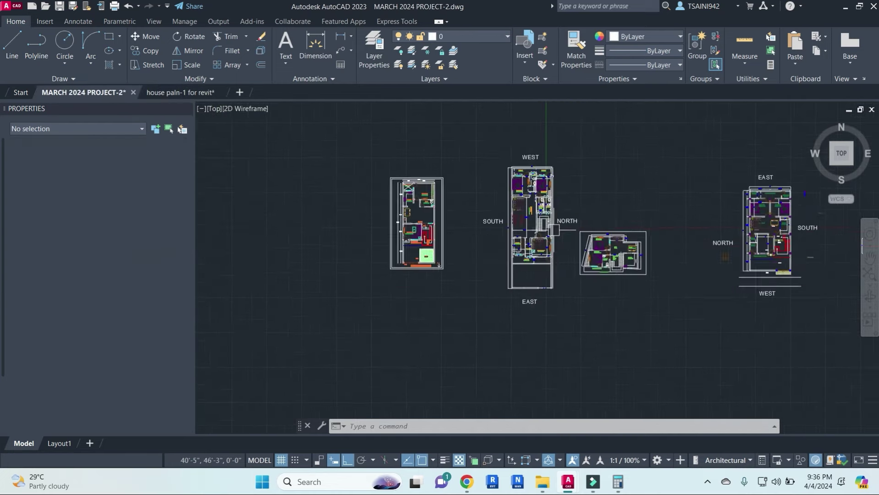
mouse_move(596, 274)
middle_down()
mouse_move(671, 278)
mouse_move(432, 278)
middle_up()
scroll(412, 242, up, 6)
scroll(595, 183, down, 2)
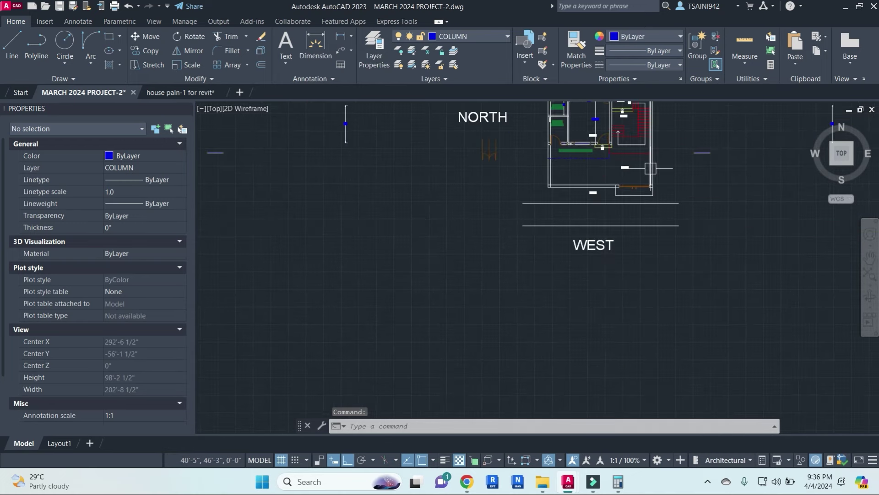
middle_drag(595, 183, 527, 289)
scroll(531, 206, down, 3)
middle_drag(321, 289, 677, 293)
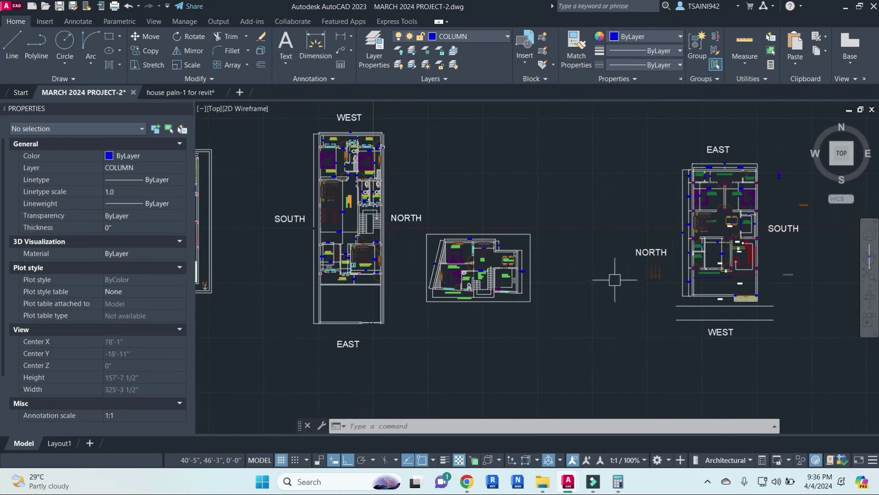
middle_drag(614, 279, 412, 275)
scroll(412, 275, down, 2)
scroll(595, 138, up, 3)
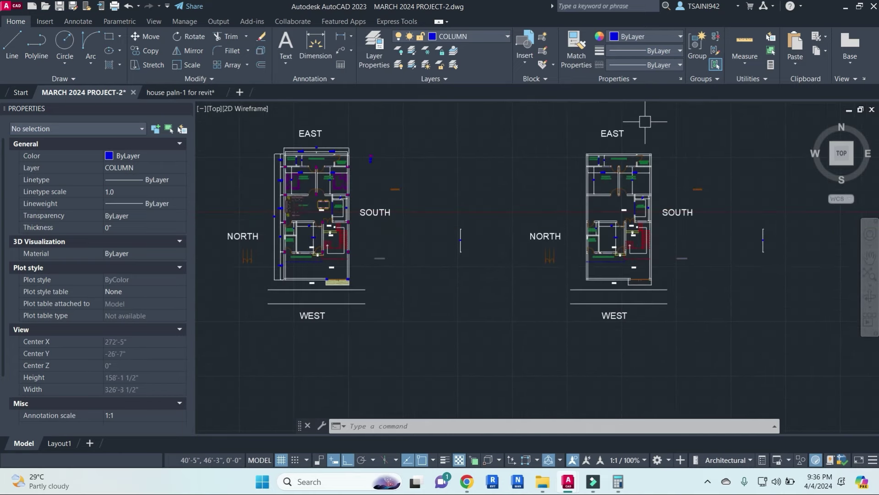
scroll(490, 314, down, 2)
scroll(681, 287, down, 2)
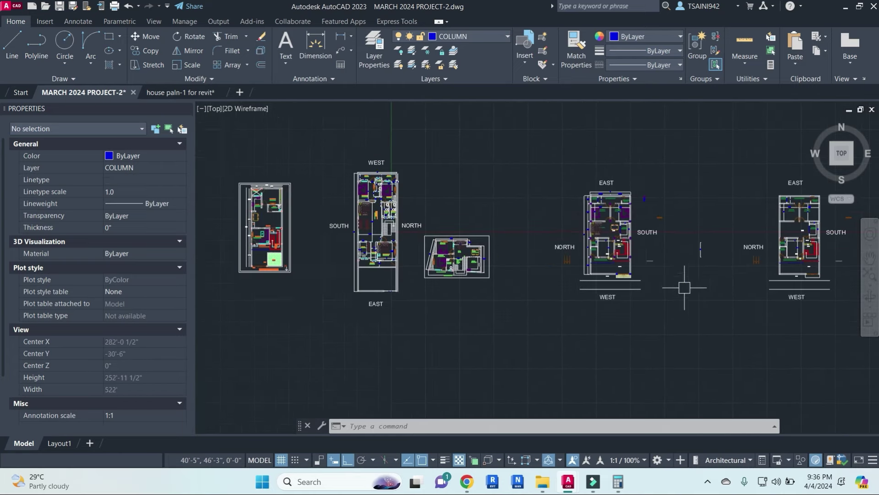
scroll(681, 286, down, 1)
click(666, 340)
click(394, 190)
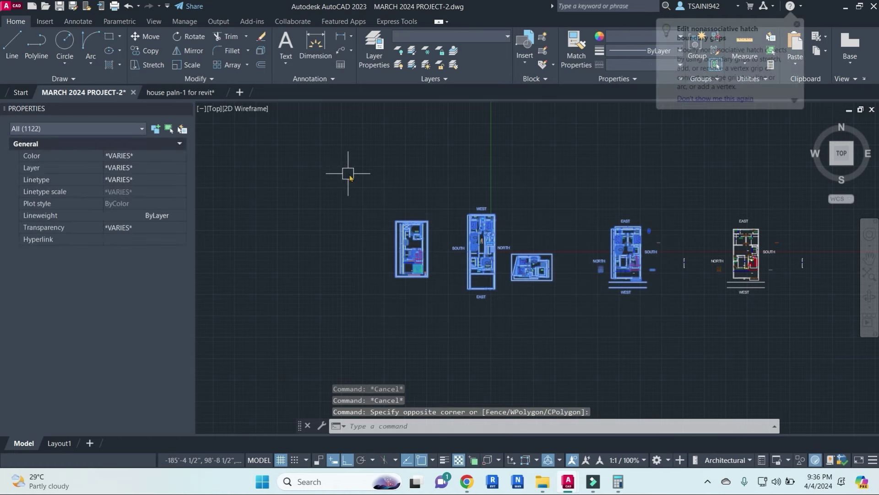
- Erase the selected plans and the stray dimension left of the remaining plan
text(E)
key(Return)
middle_drag(681, 252, 481, 243)
click(490, 275)
click(453, 235)
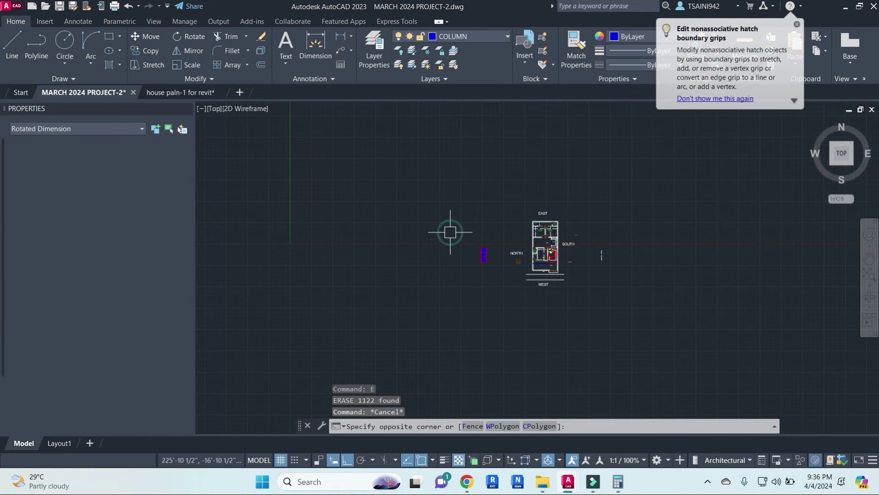
text(E)
key(Return)
click(610, 286)
click(588, 213)
key(Delete)
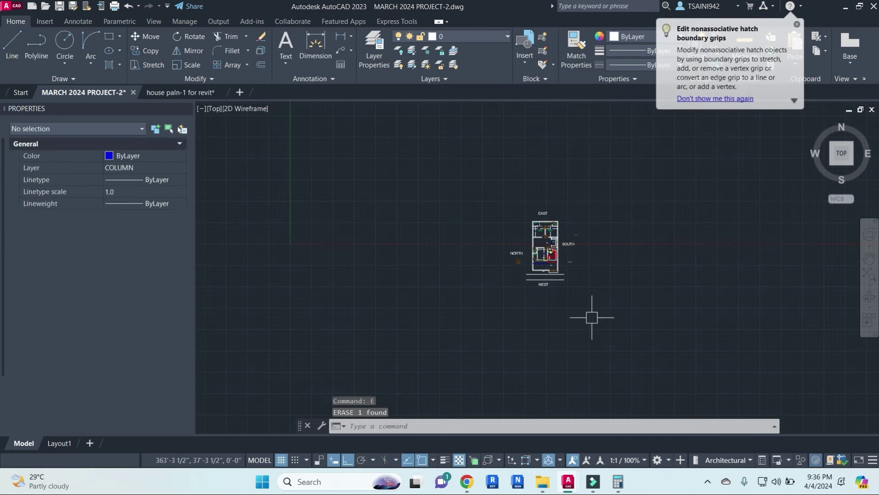
- Copy the whole remaining plan to the right of itself
click(687, 343)
click(479, 192)
key(Return)
scroll(504, 238, up, 1)
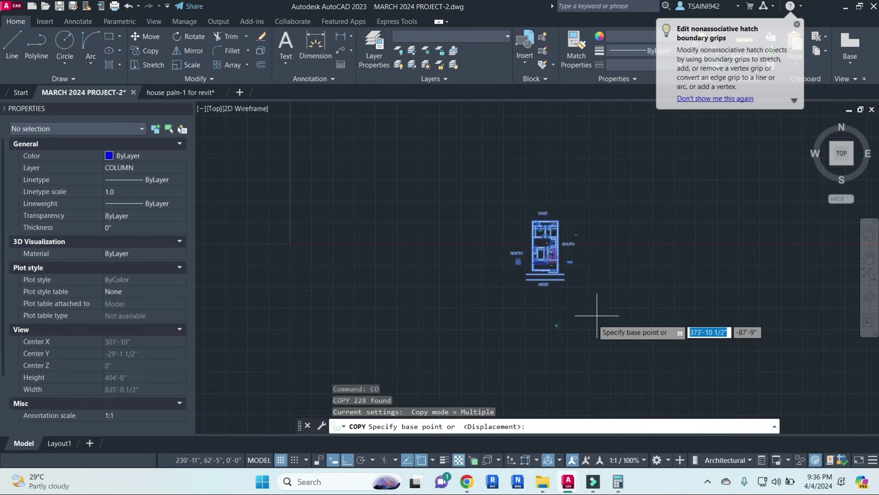
click(534, 337)
click(618, 337)
key(Escape)
- Paste a copy of the KITCHEN label near the plan's entrance and open it for editing
scroll(629, 286, up, 2)
scroll(630, 286, up, 2)
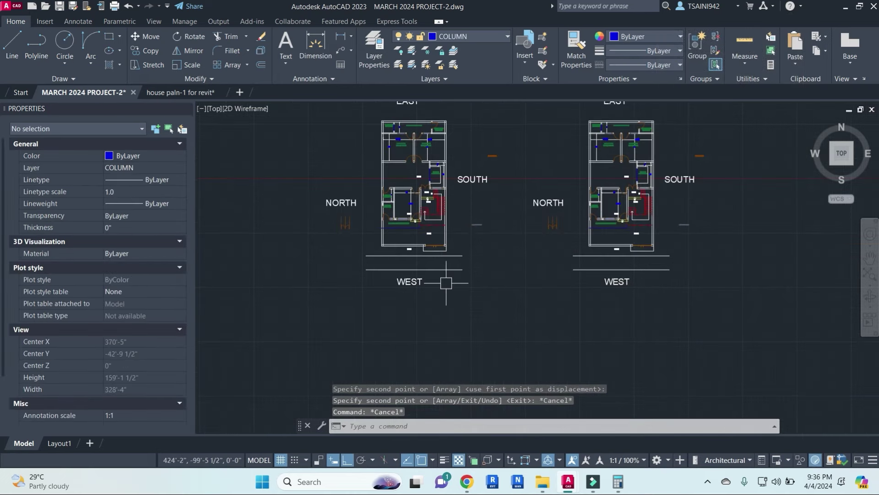
scroll(378, 168, up, 2)
scroll(466, 199, up, 2)
click(485, 163)
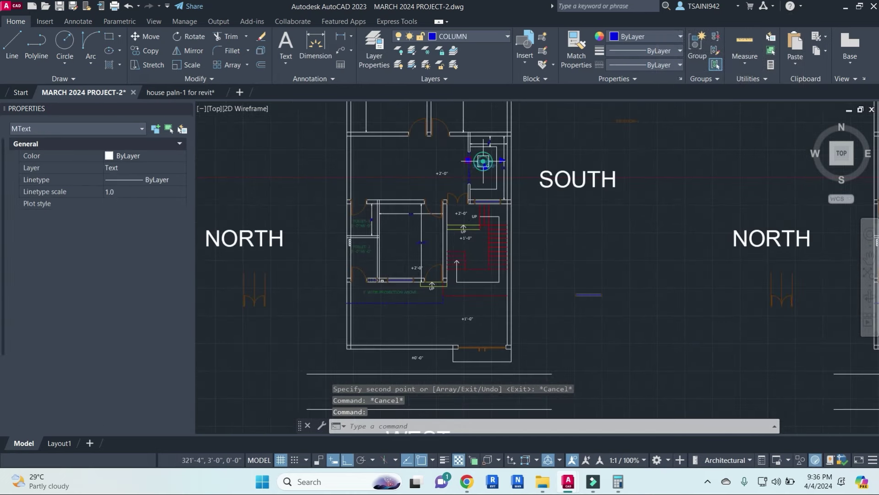
key(ctrl+c)
key(ctrl+v)
middle_drag(503, 339, 503, 189)
scroll(486, 197, up, 2)
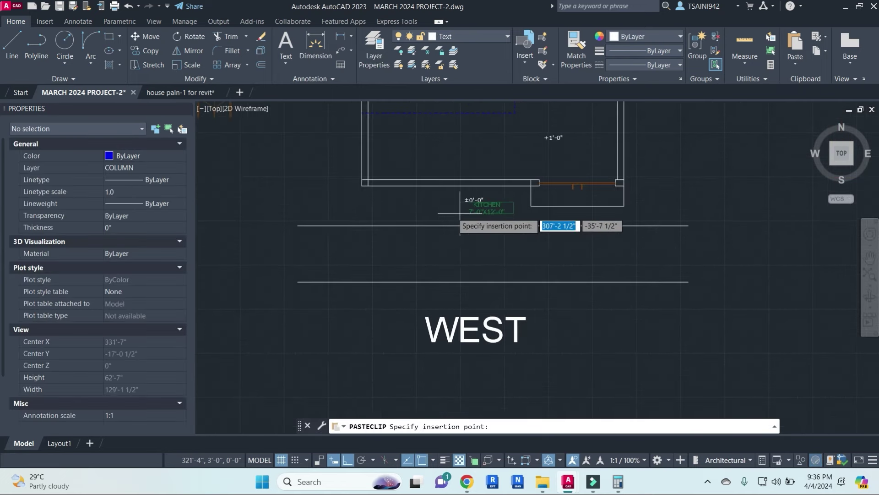
click(436, 216)
double_click(441, 214)
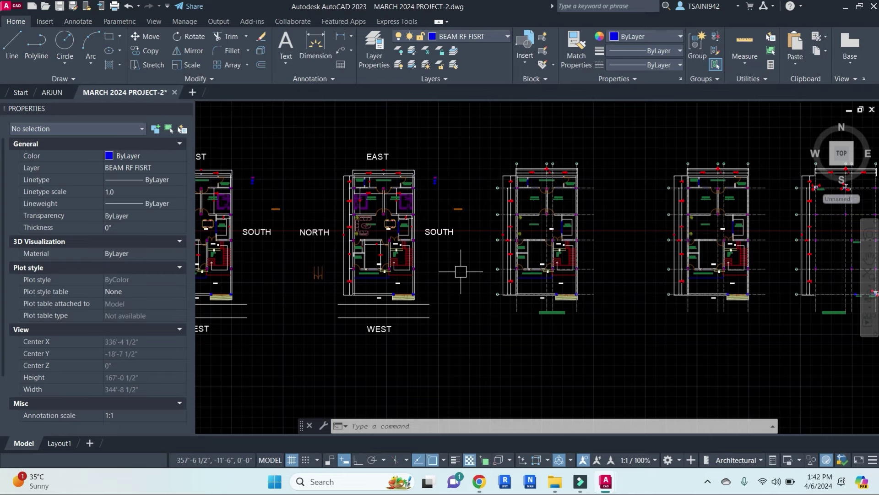
middle_drag(460, 271, 520, 271)
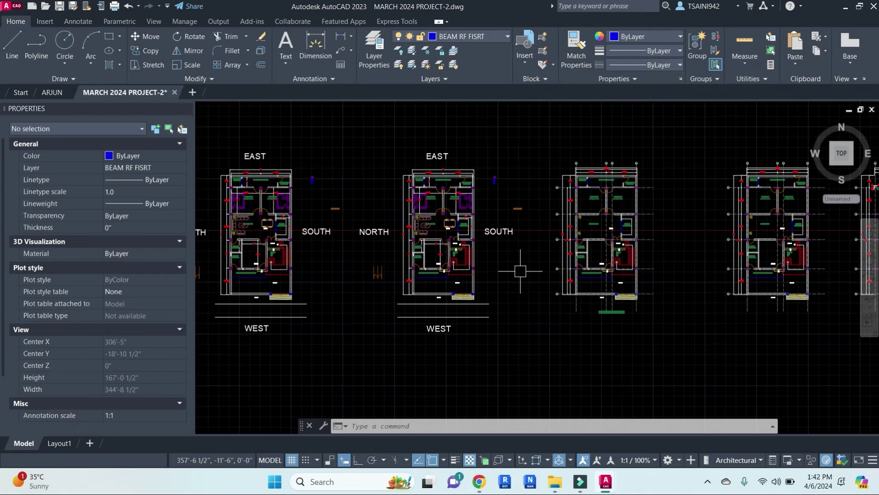
scroll(520, 270, up, 2)
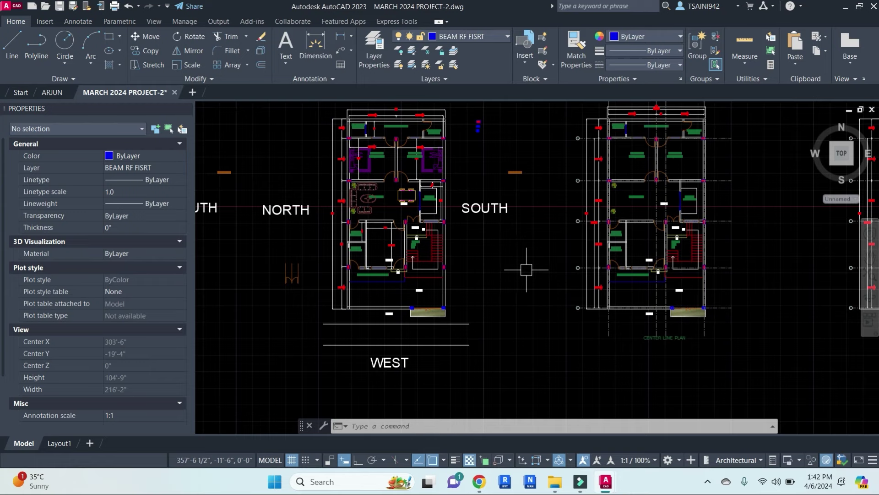
middle_drag(526, 269, 543, 274)
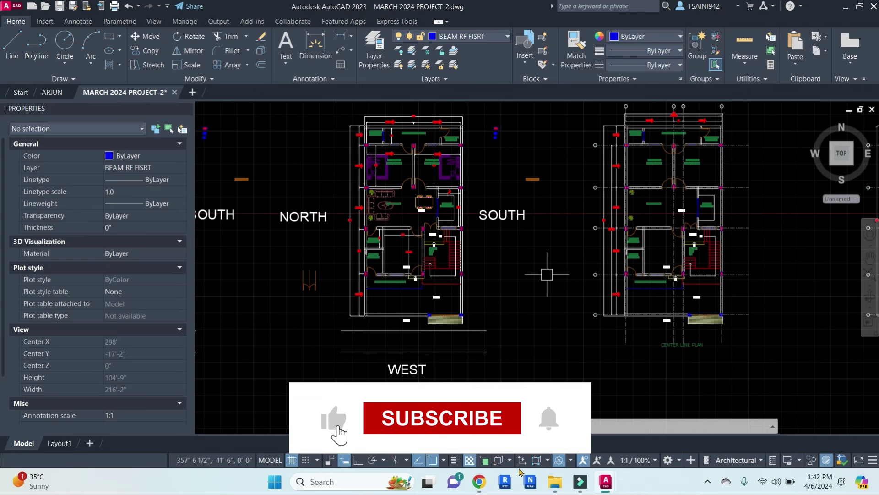
scroll(442, 325, up, 4)
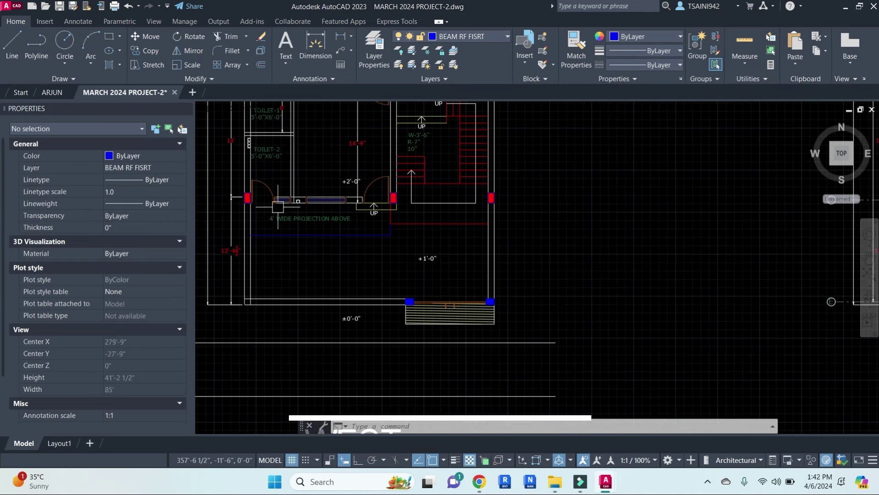
scroll(292, 201, up, 4)
scroll(292, 202, up, 2)
scroll(334, 256, down, 2)
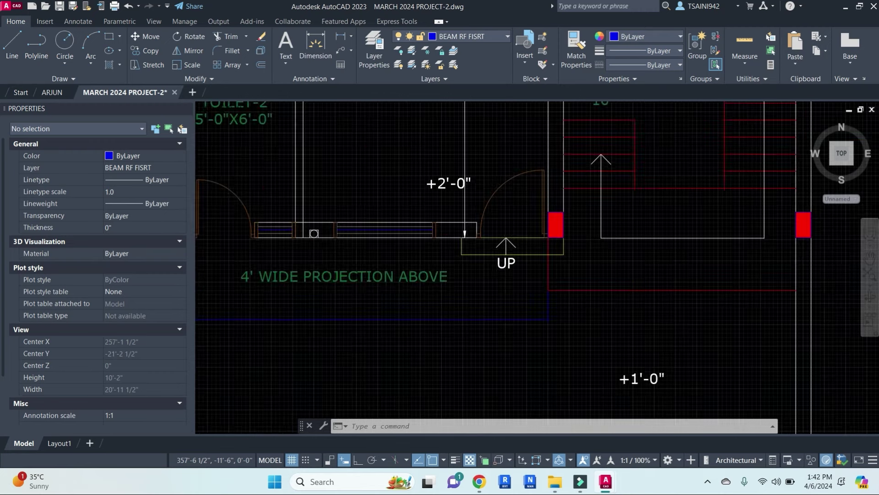
scroll(333, 281, down, 3)
scroll(346, 208, down, 2)
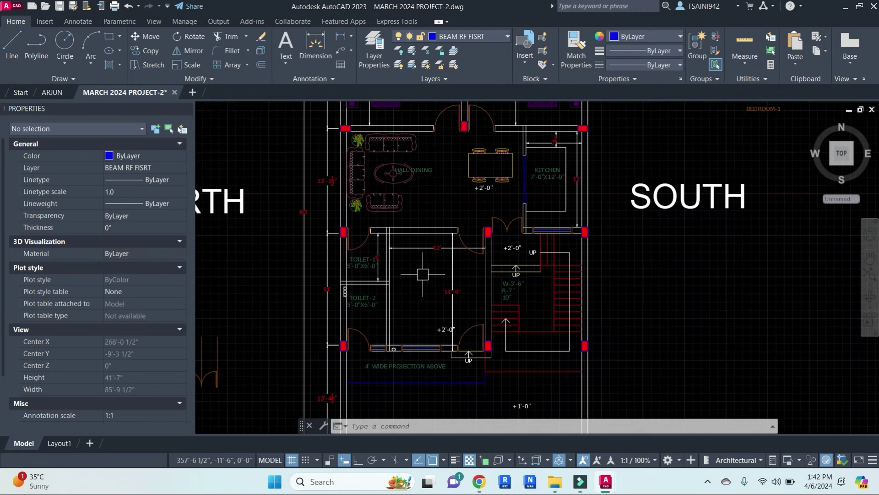
scroll(422, 268, down, 3)
middle_drag(415, 265, 506, 266)
scroll(500, 265, down, 2)
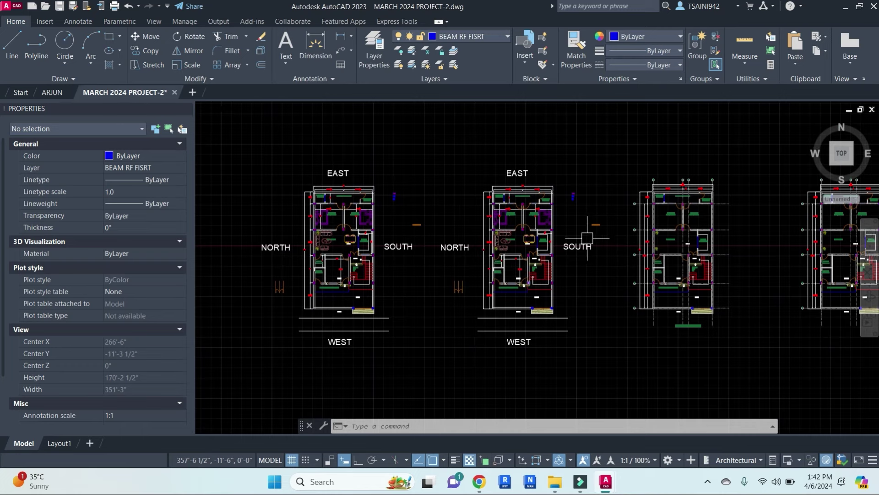
scroll(548, 194, up, 4)
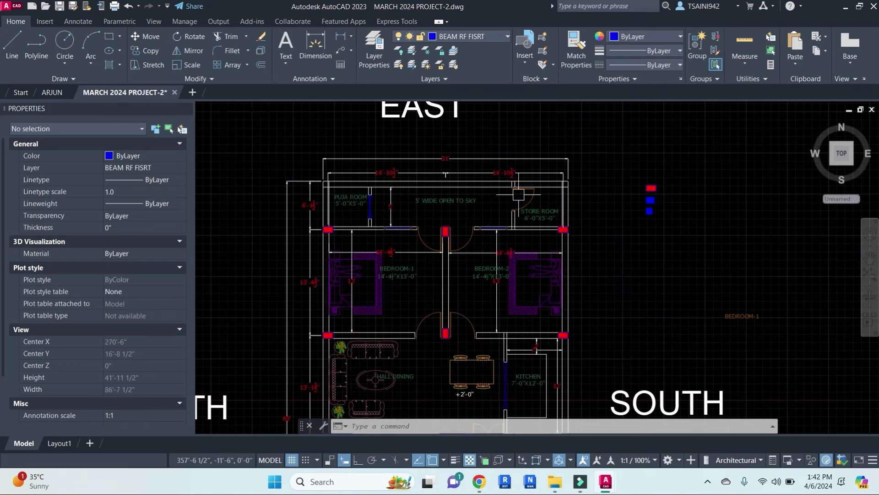
scroll(407, 214, down, 2)
scroll(416, 227, down, 2)
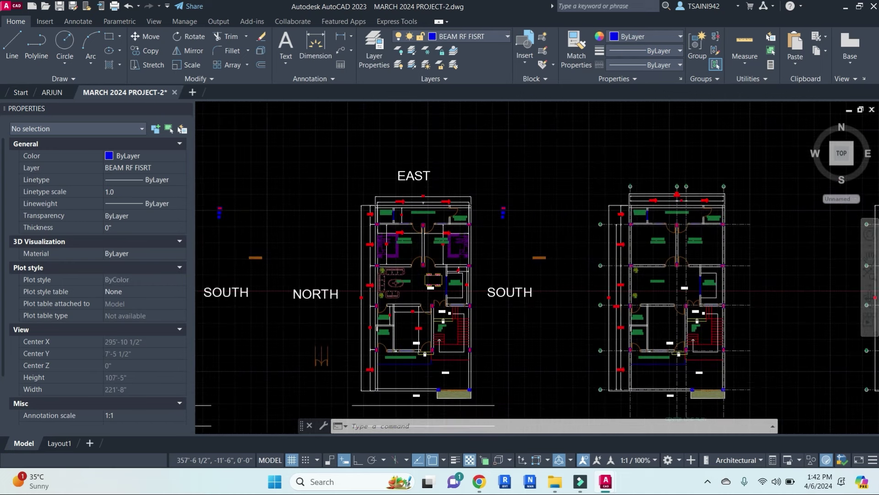
scroll(476, 235, up, 1)
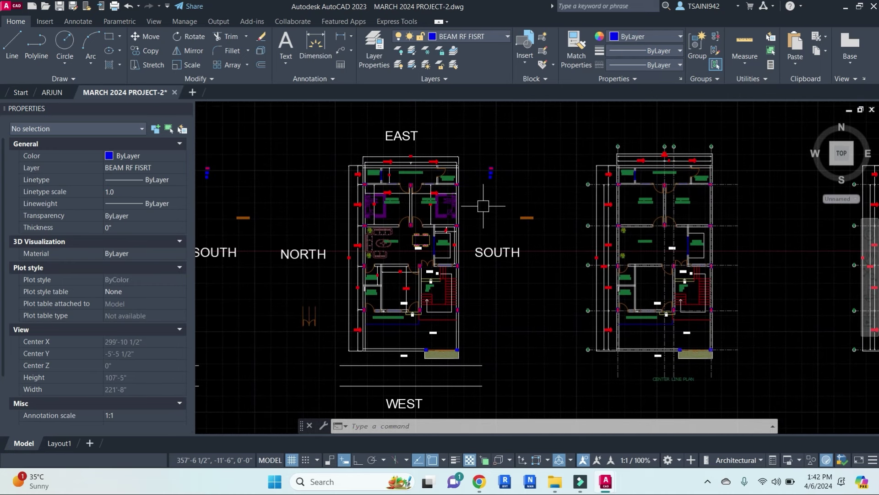